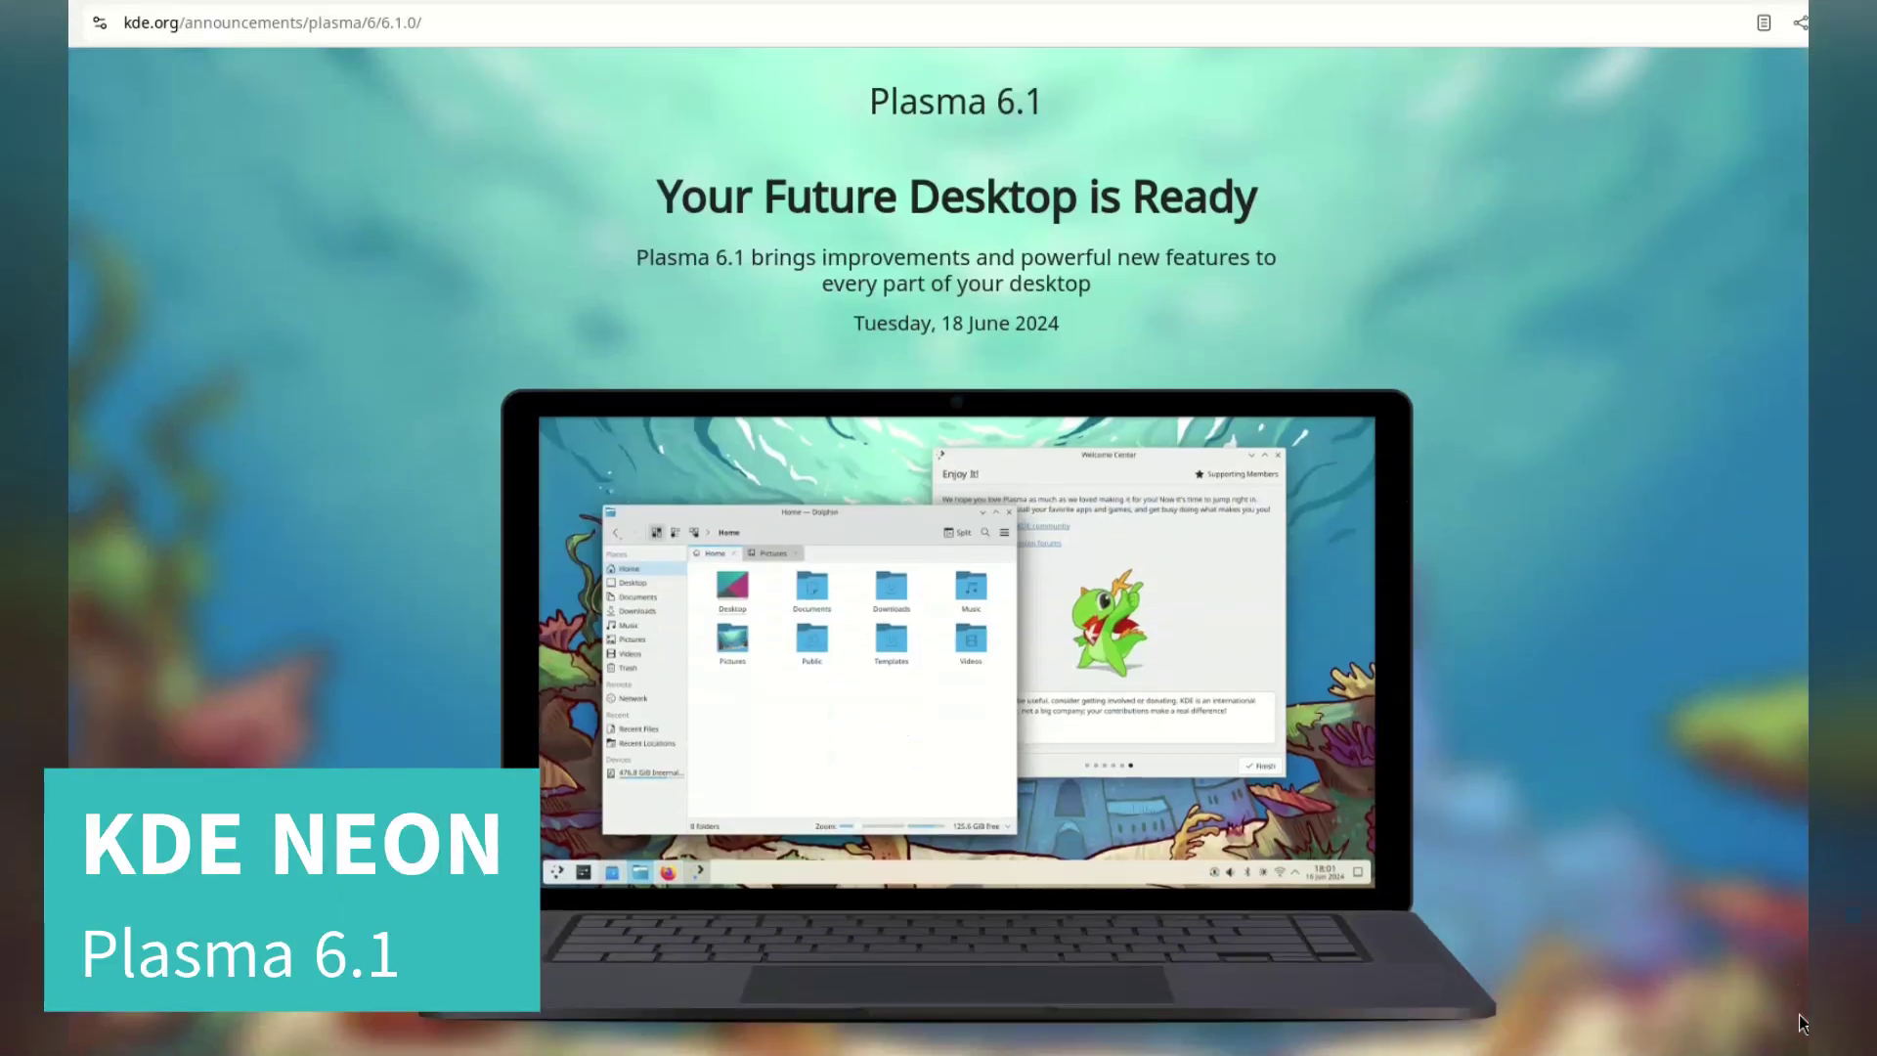
# Step: Skim the Plasma 6.1 announcement page from its introduction to the What's New section and back
pyautogui.scroll(-2, 1802, 1023)
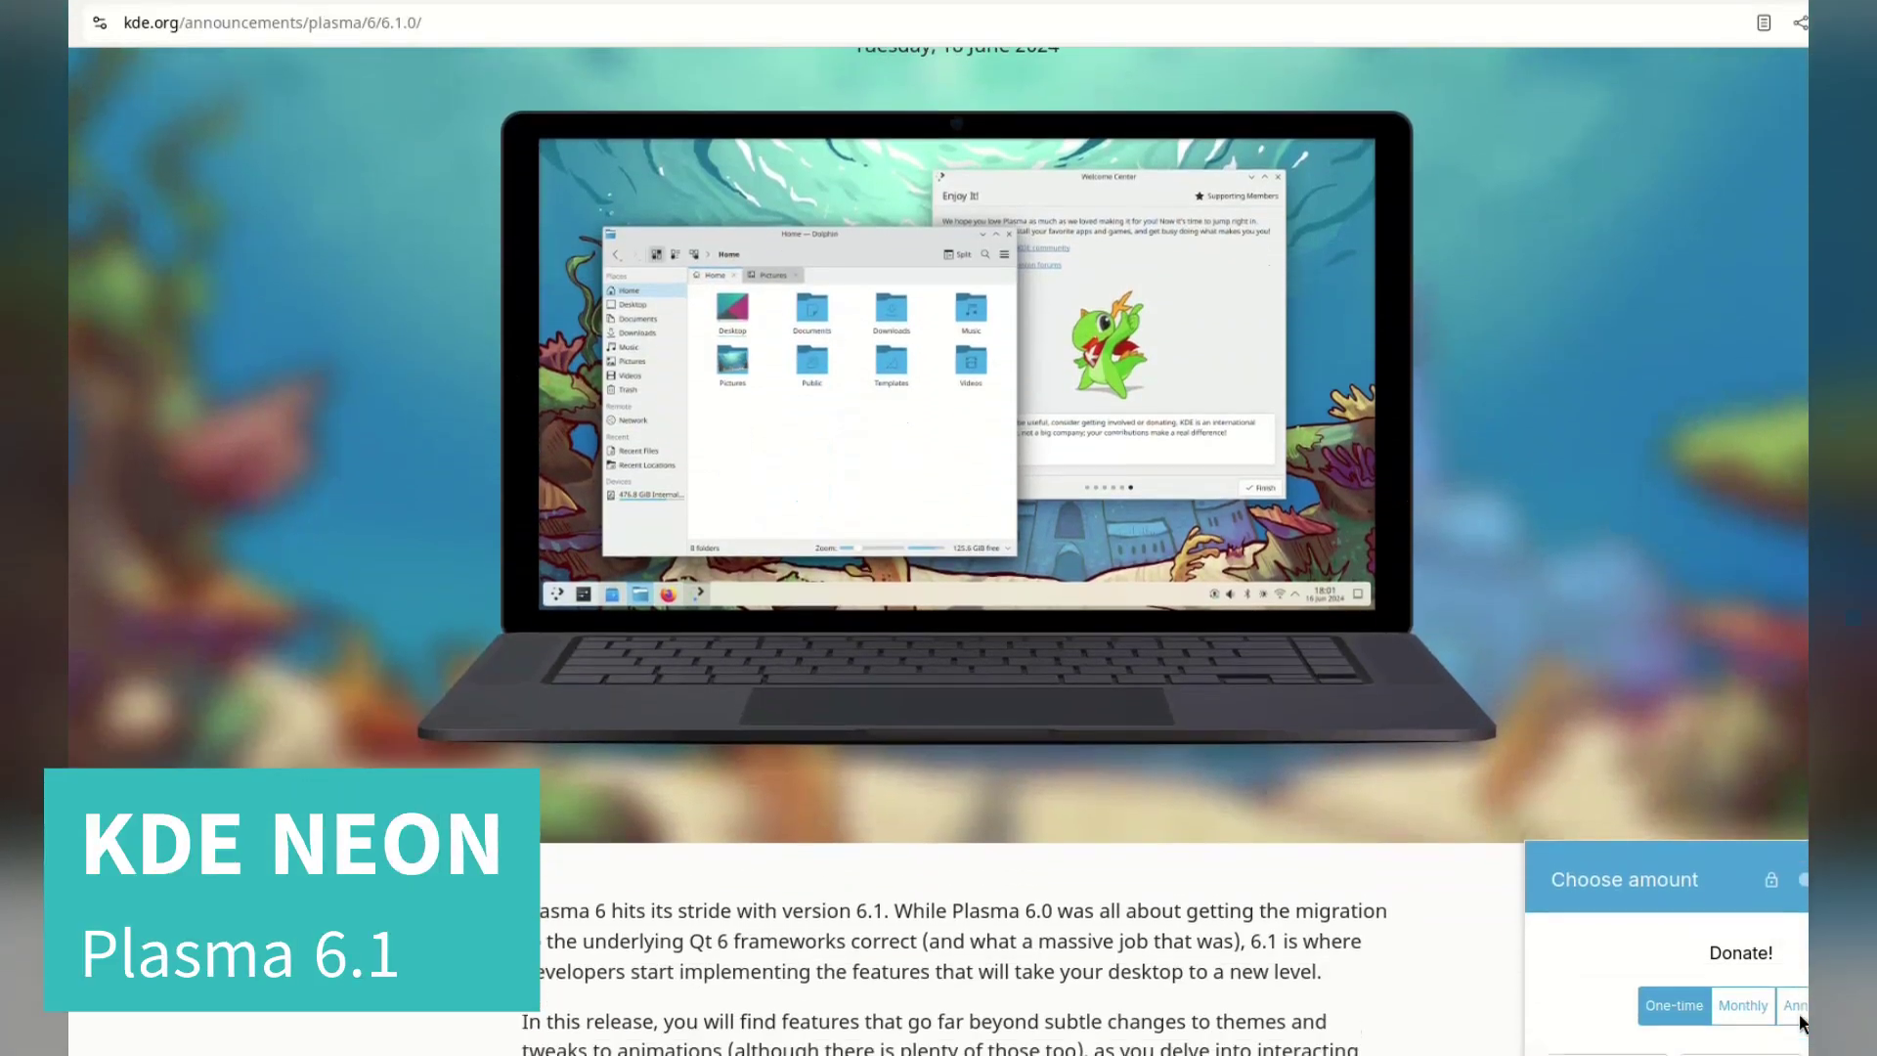
pyautogui.scroll(-5, 1802, 1024)
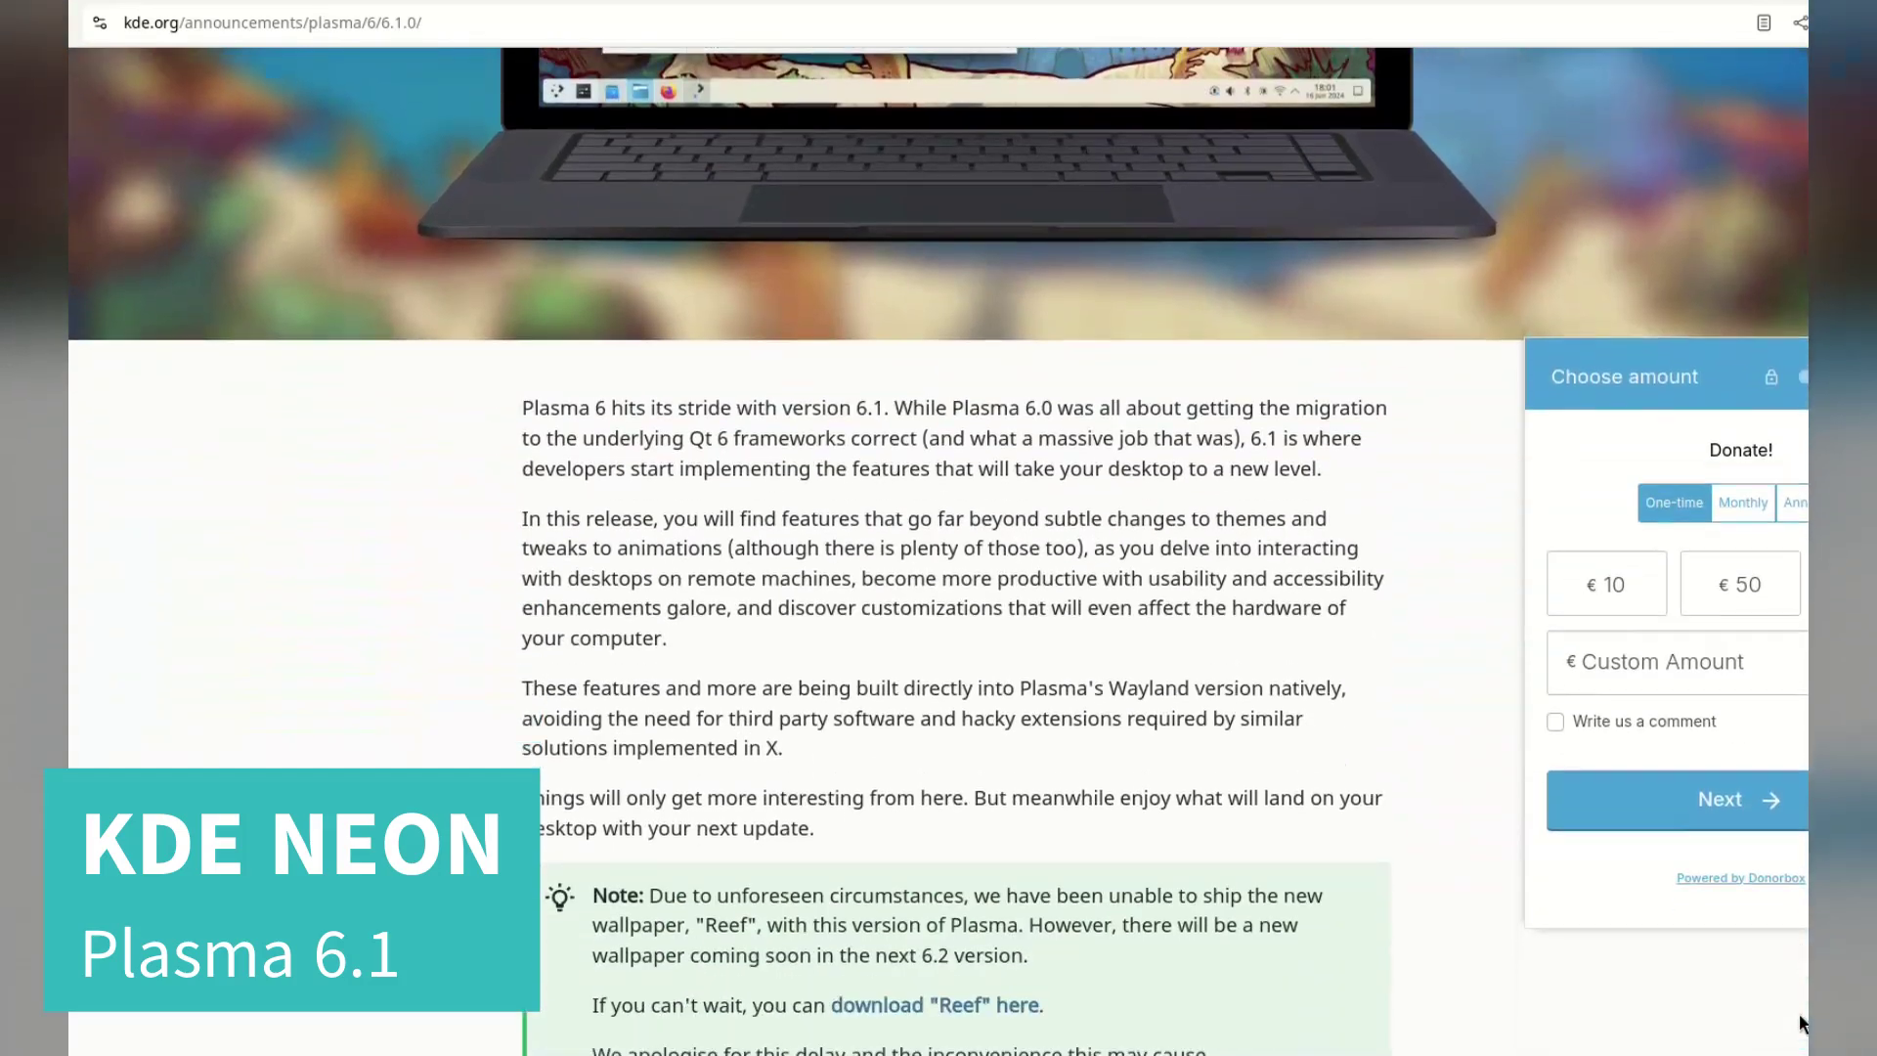
pyautogui.scroll(-8, 1799, 1017)
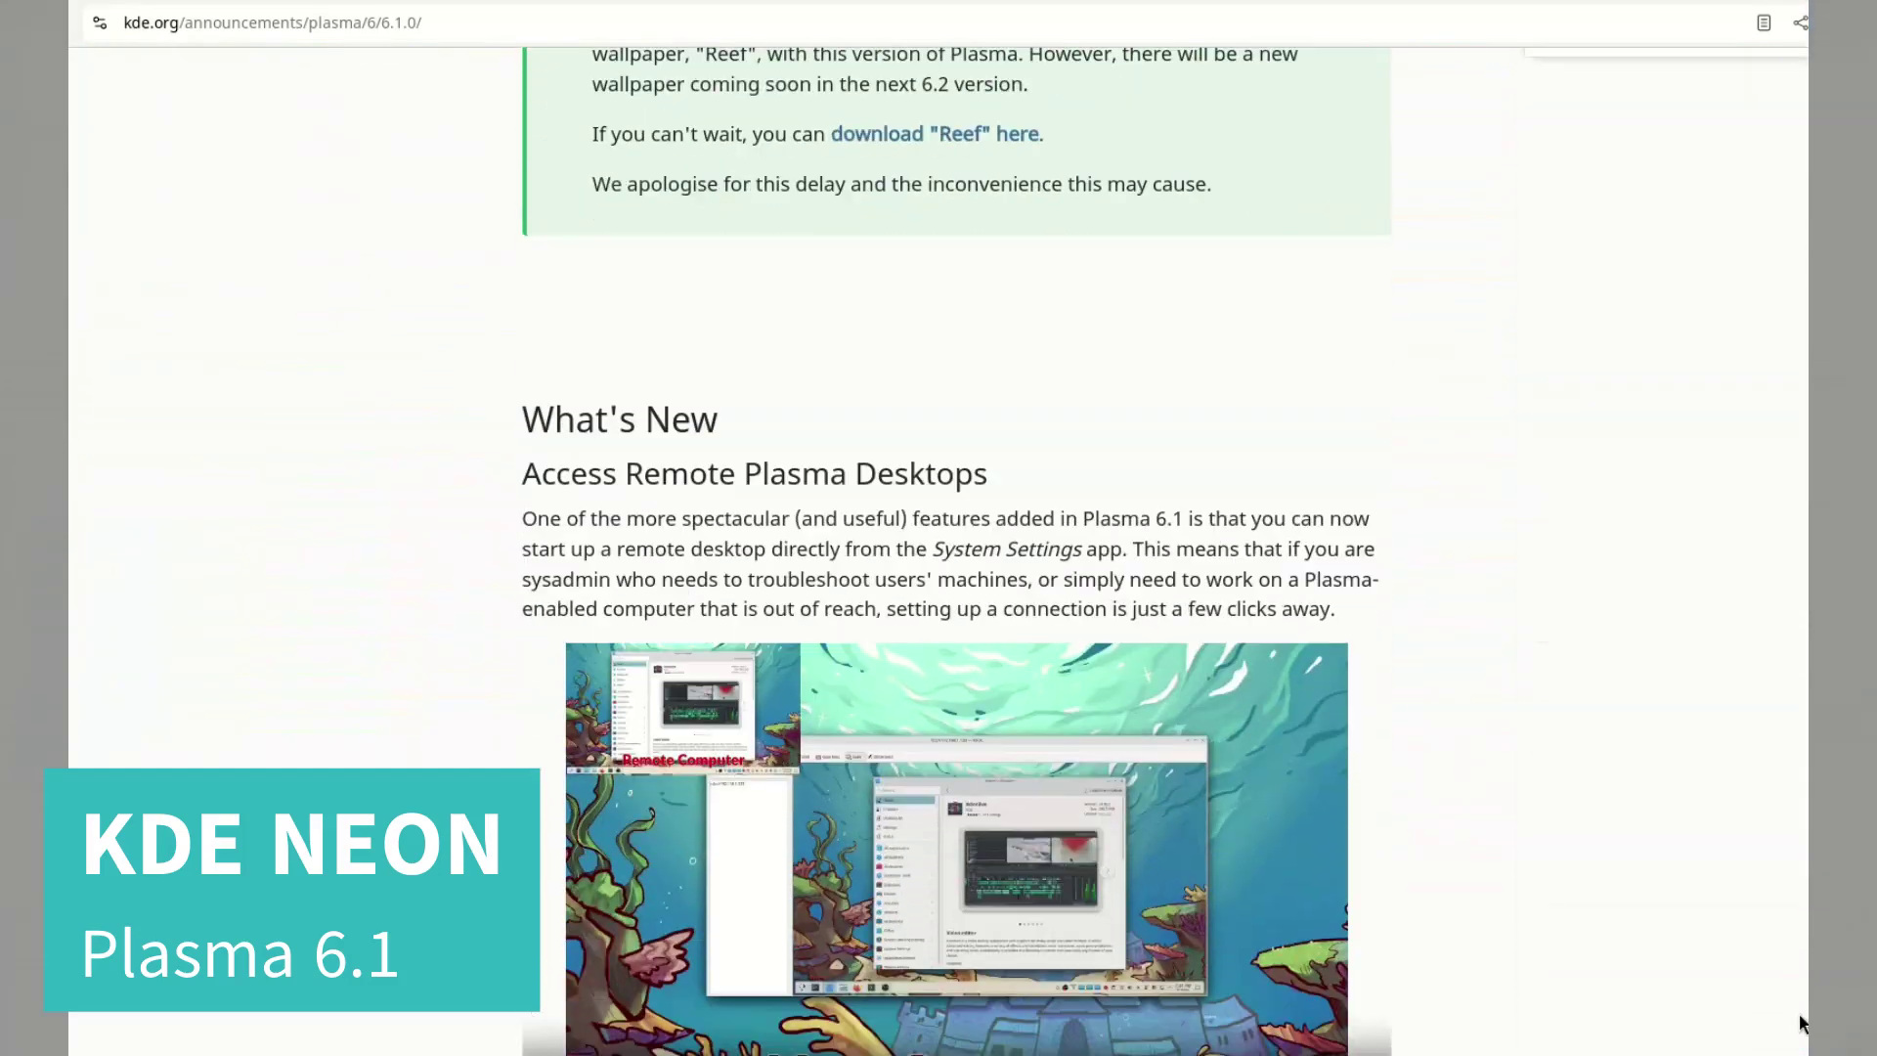
pyautogui.scroll(6, 1802, 1024)
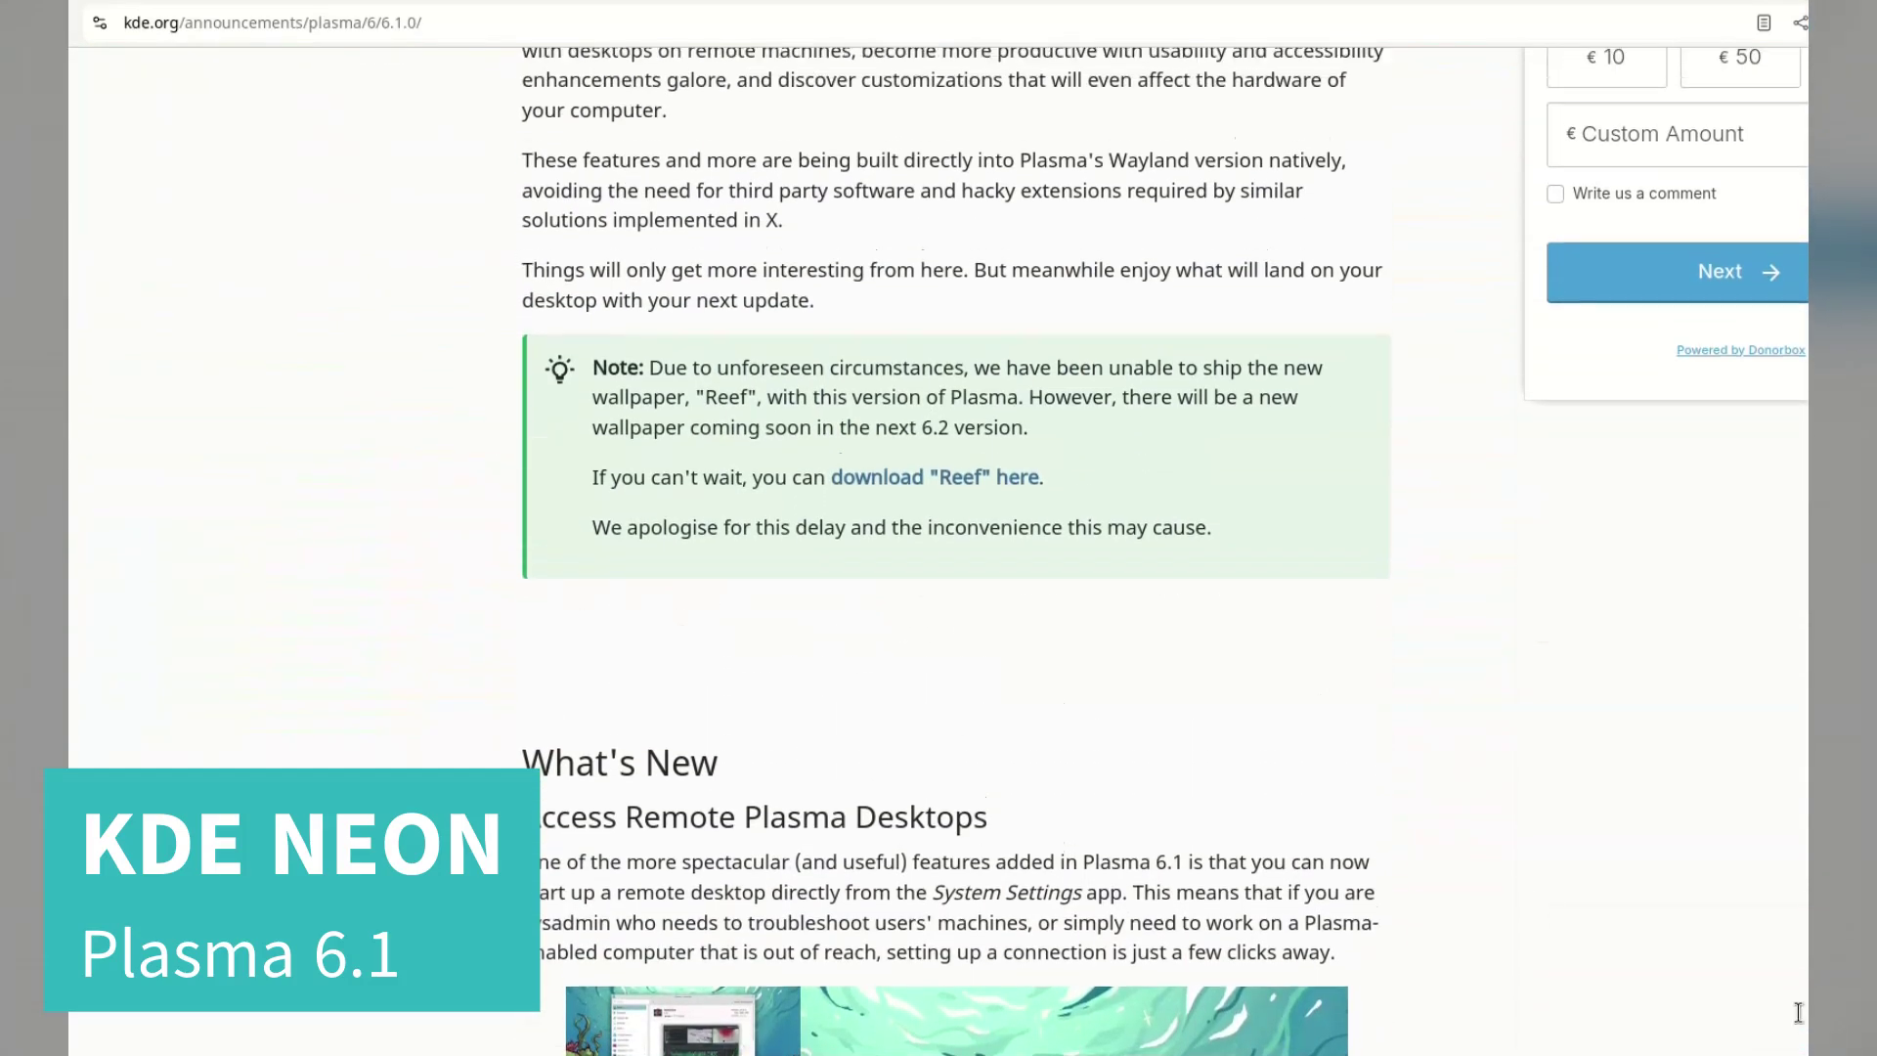
pyautogui.scroll(9, 1798, 1013)
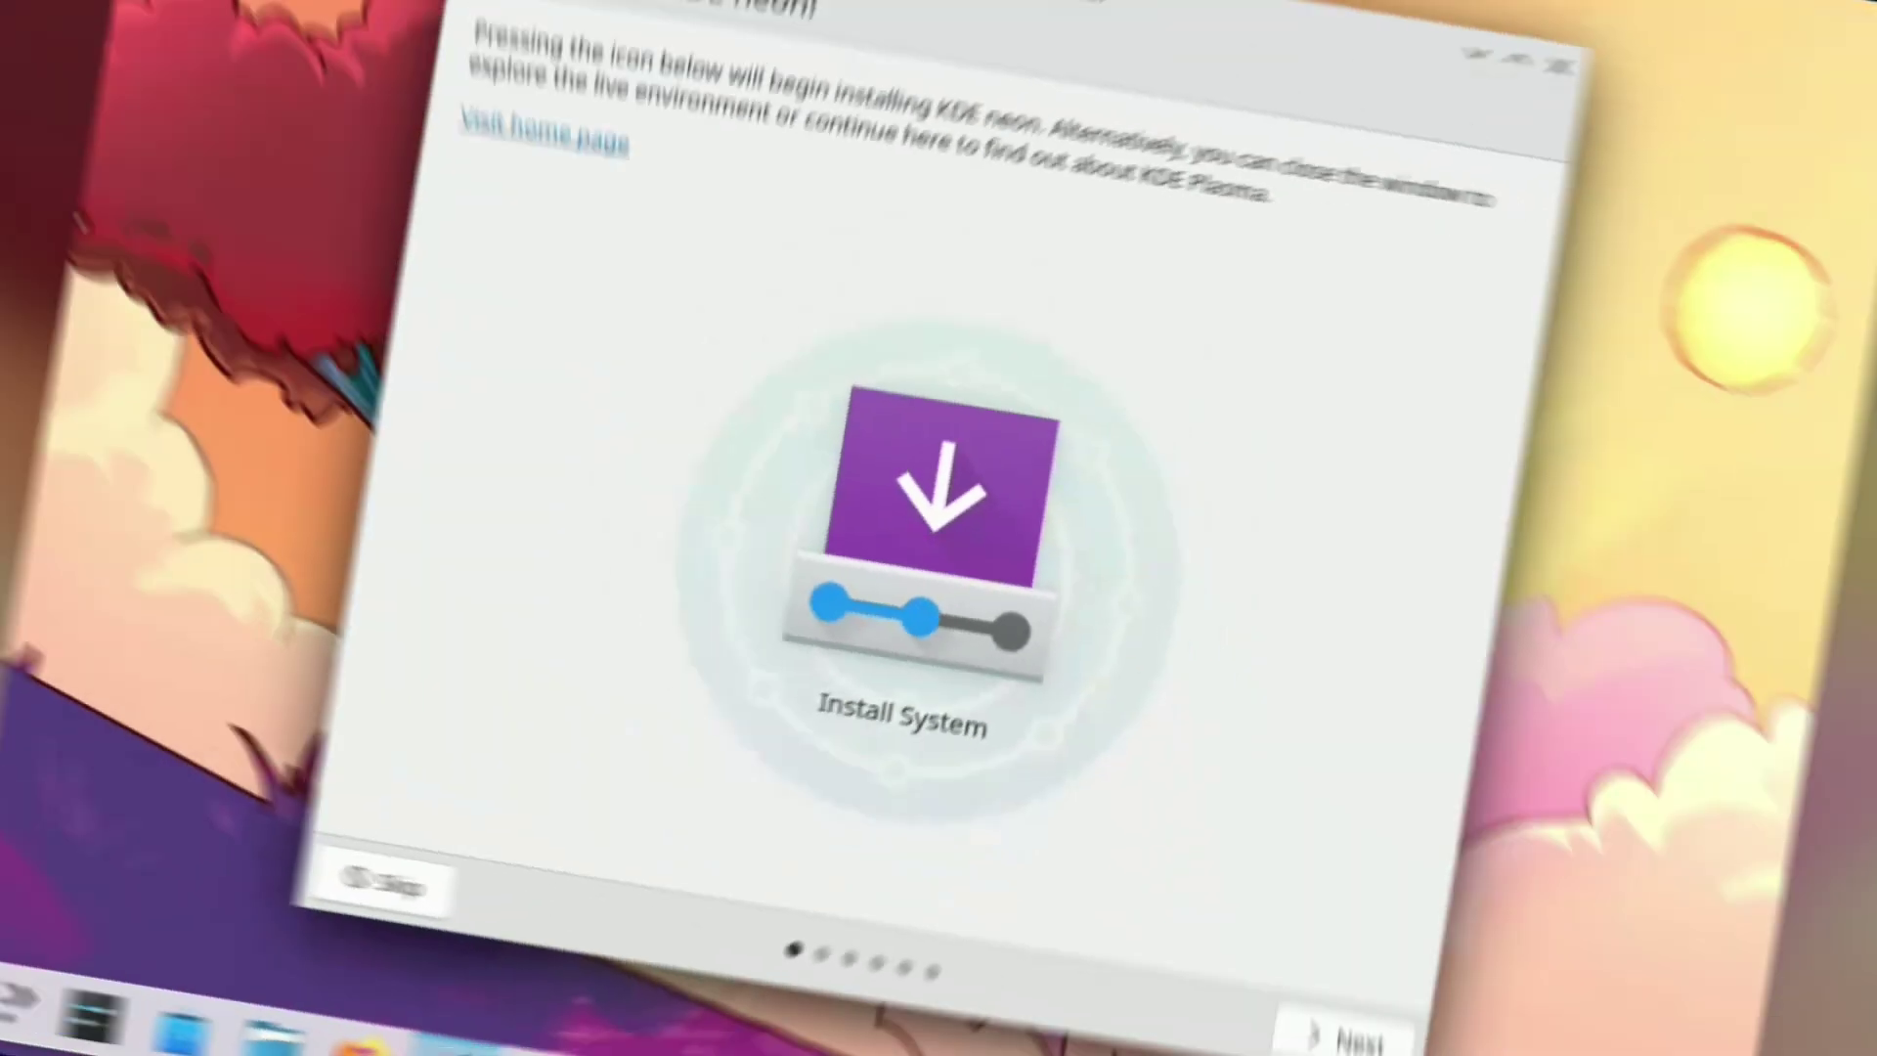
# Step: Go through all the Welcome Center introduction pages and finish it to reach the live desktop
pyautogui.press('Return')
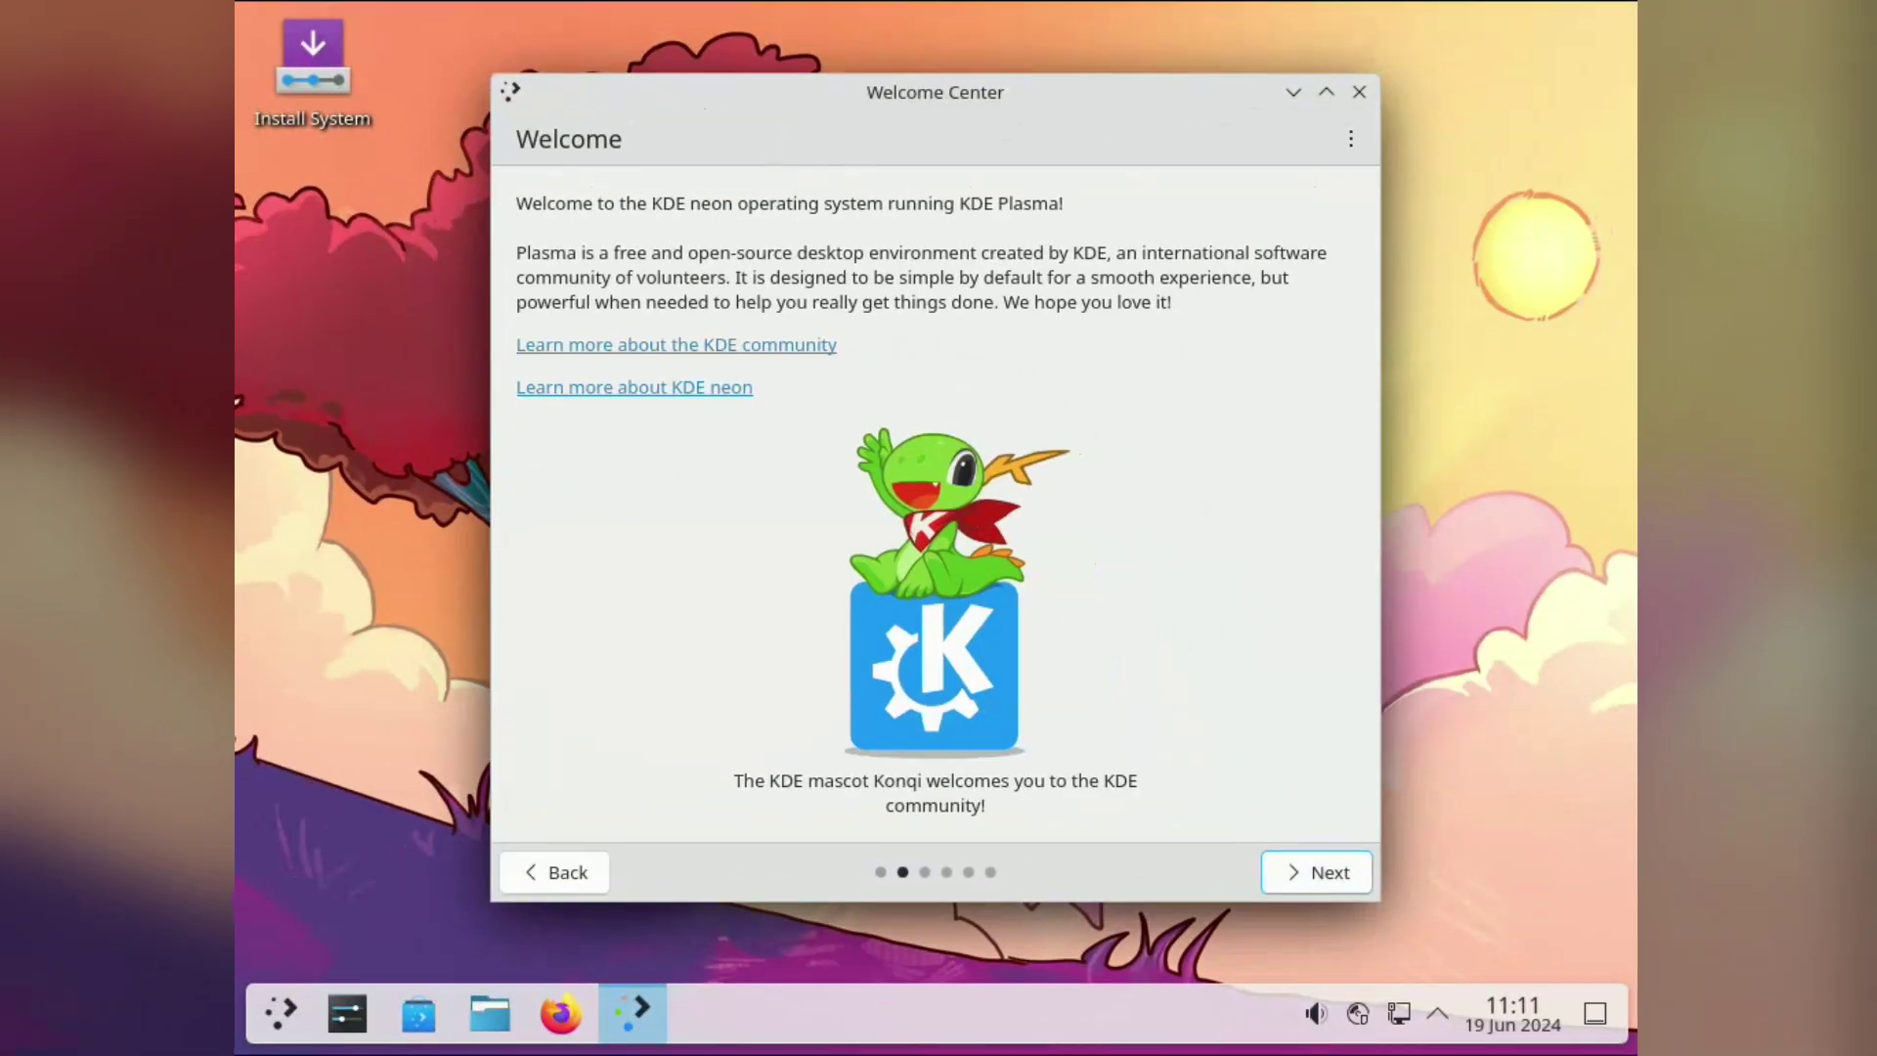
pyautogui.press('Return')
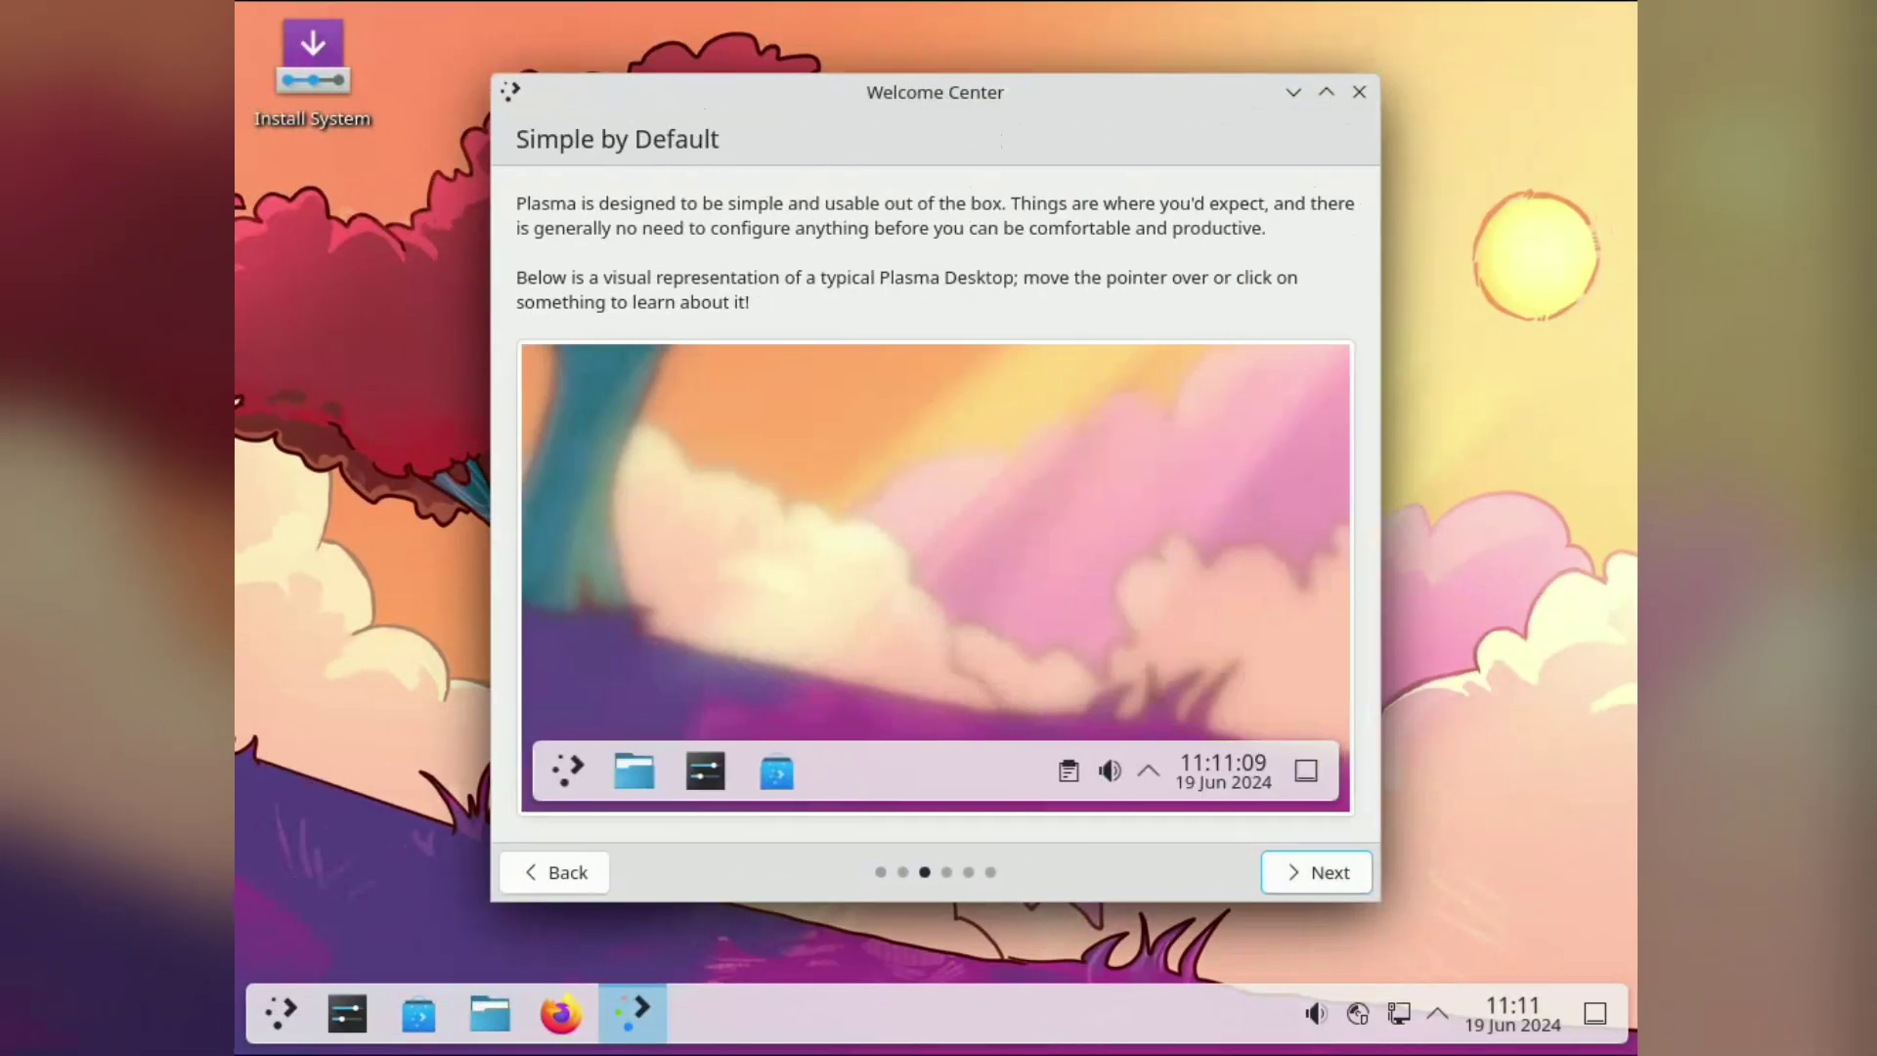
pyautogui.press('Return')
pyautogui.press('Return')
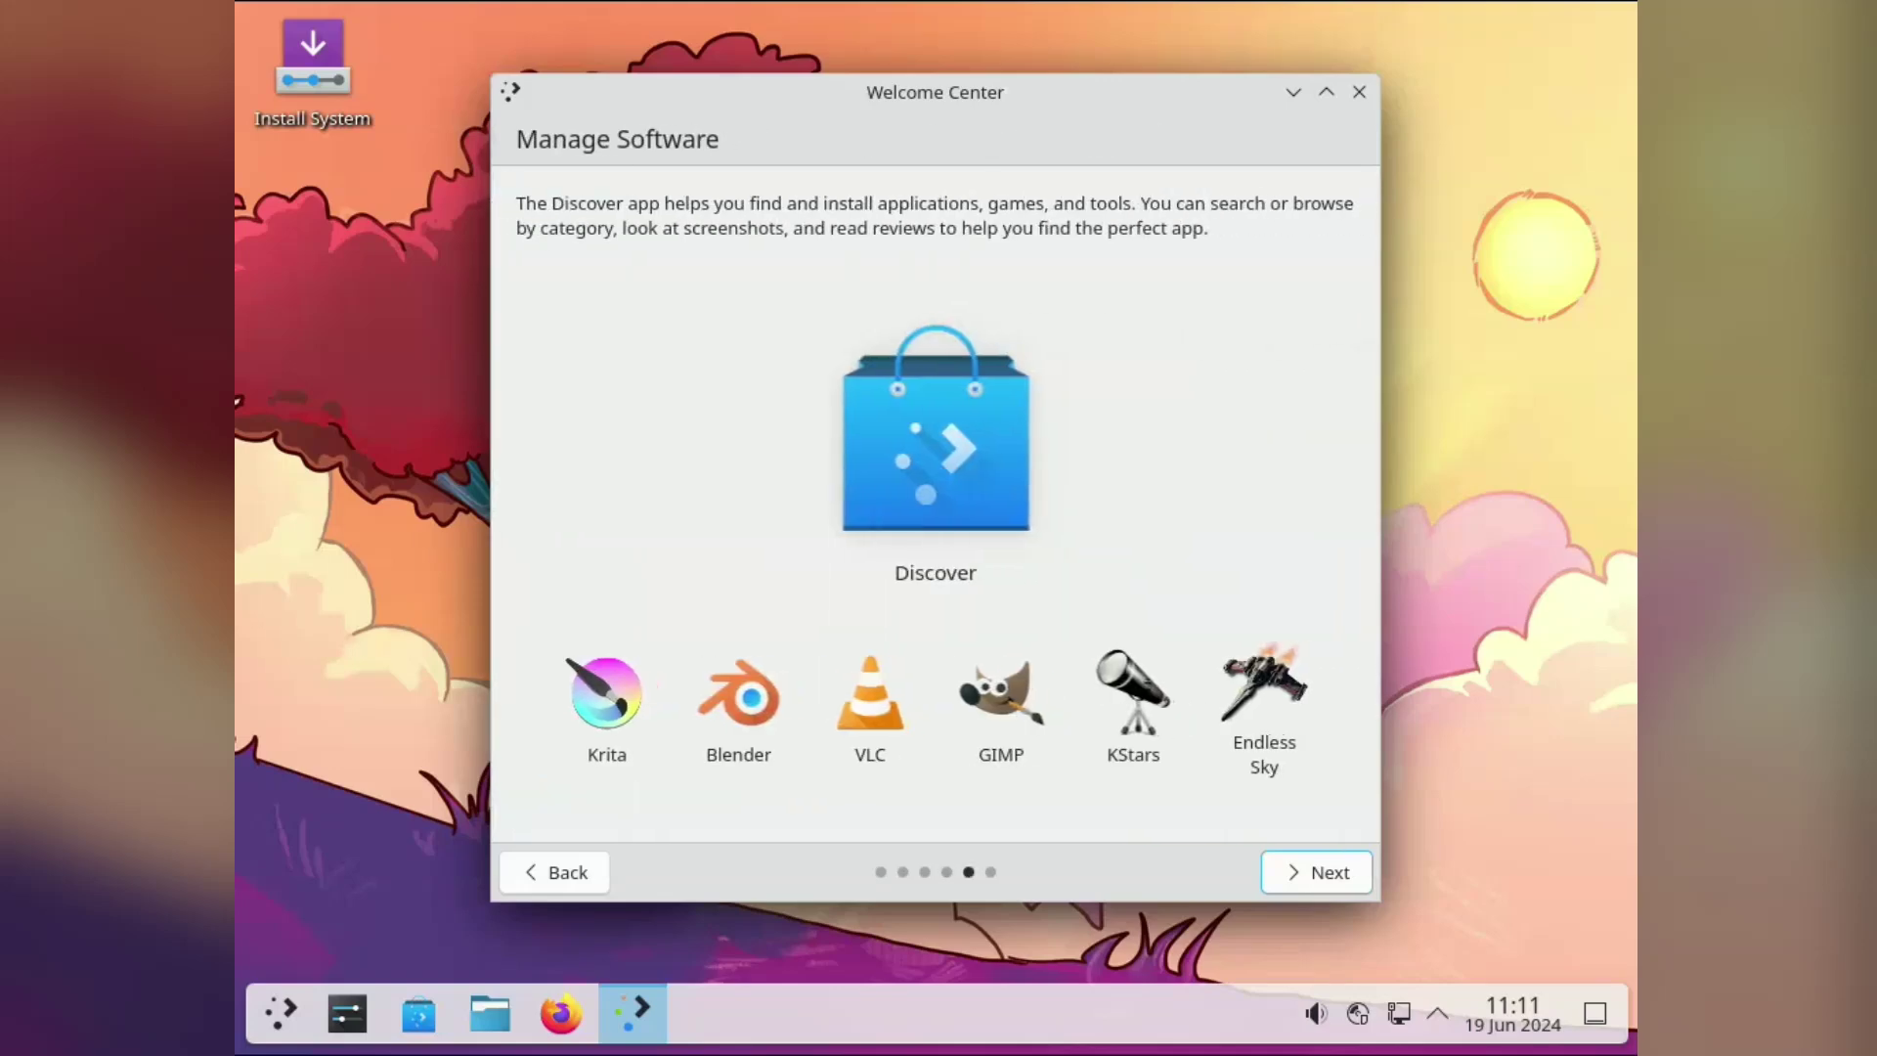
pyautogui.press('Return')
pyautogui.press('Return')
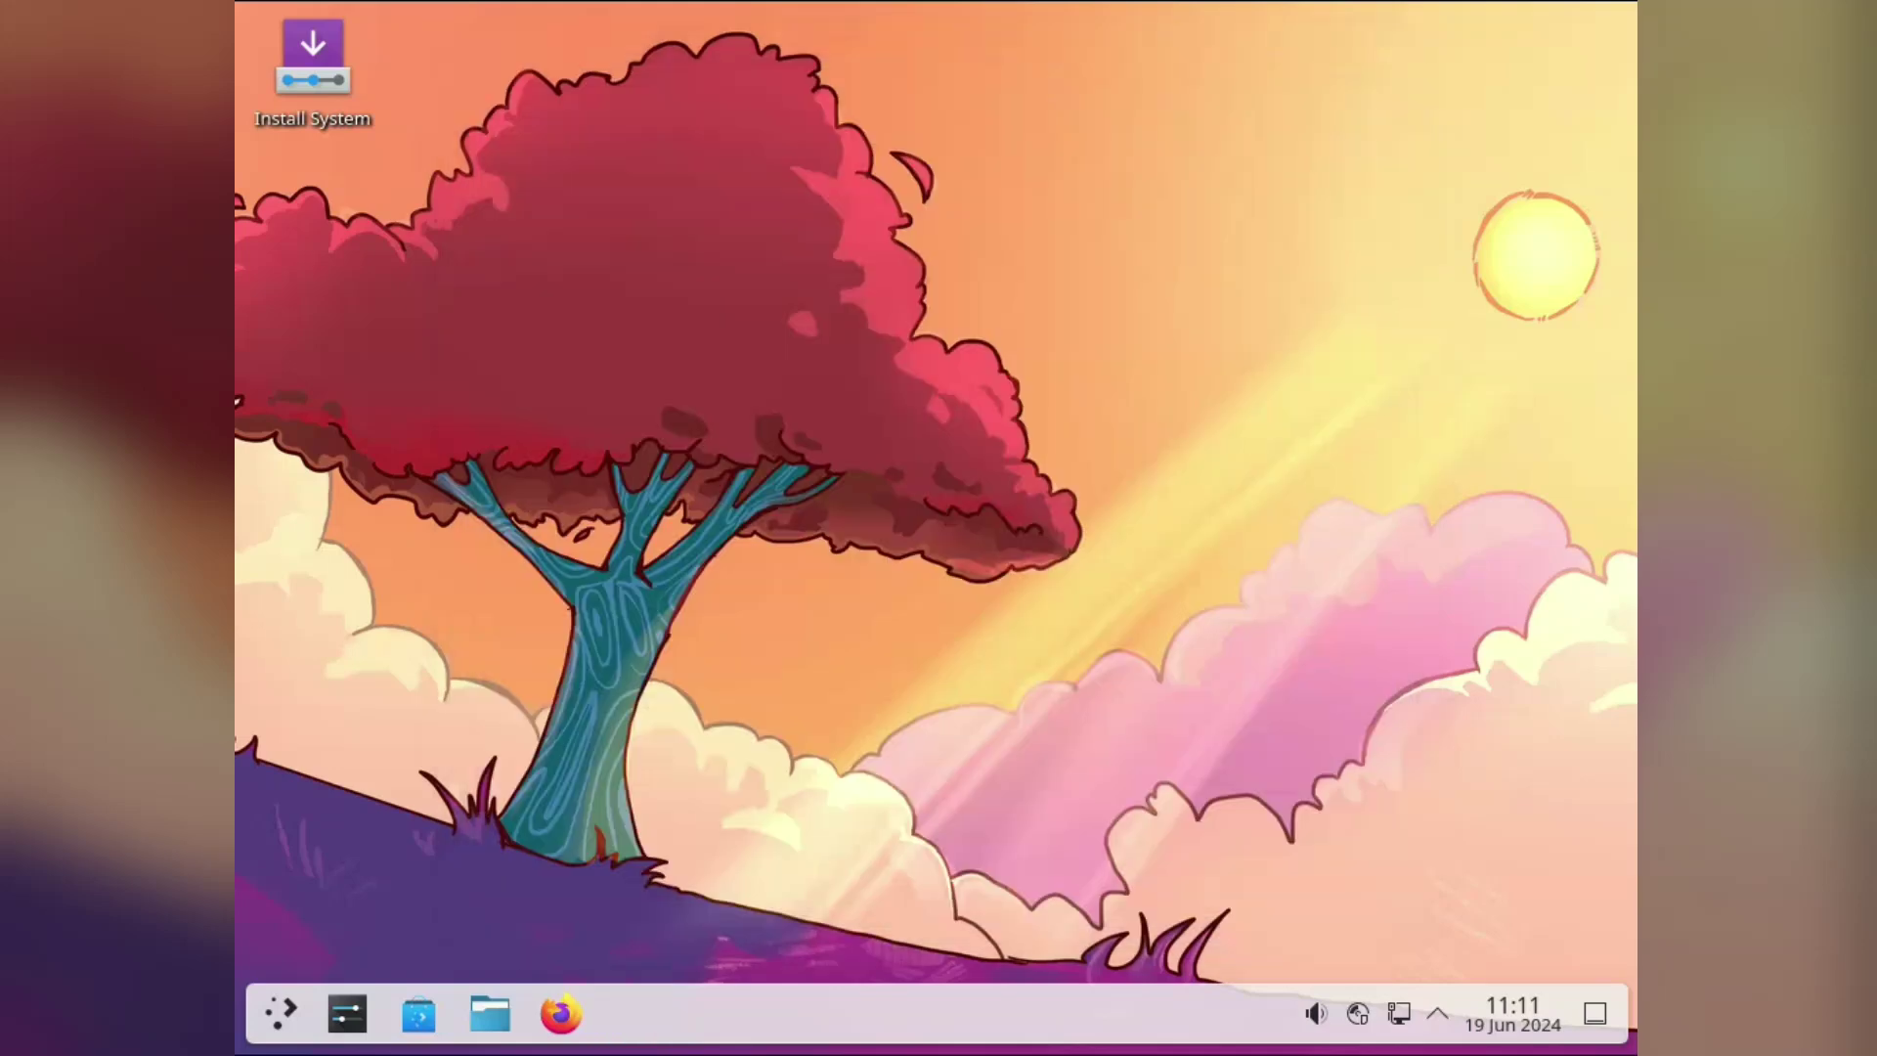
# Step: Search the application launcher for "about" and open the About this System page
pyautogui.press('super')
pyautogui.write('b')
pyautogui.press('BackSpace')
pyautogui.write('about')
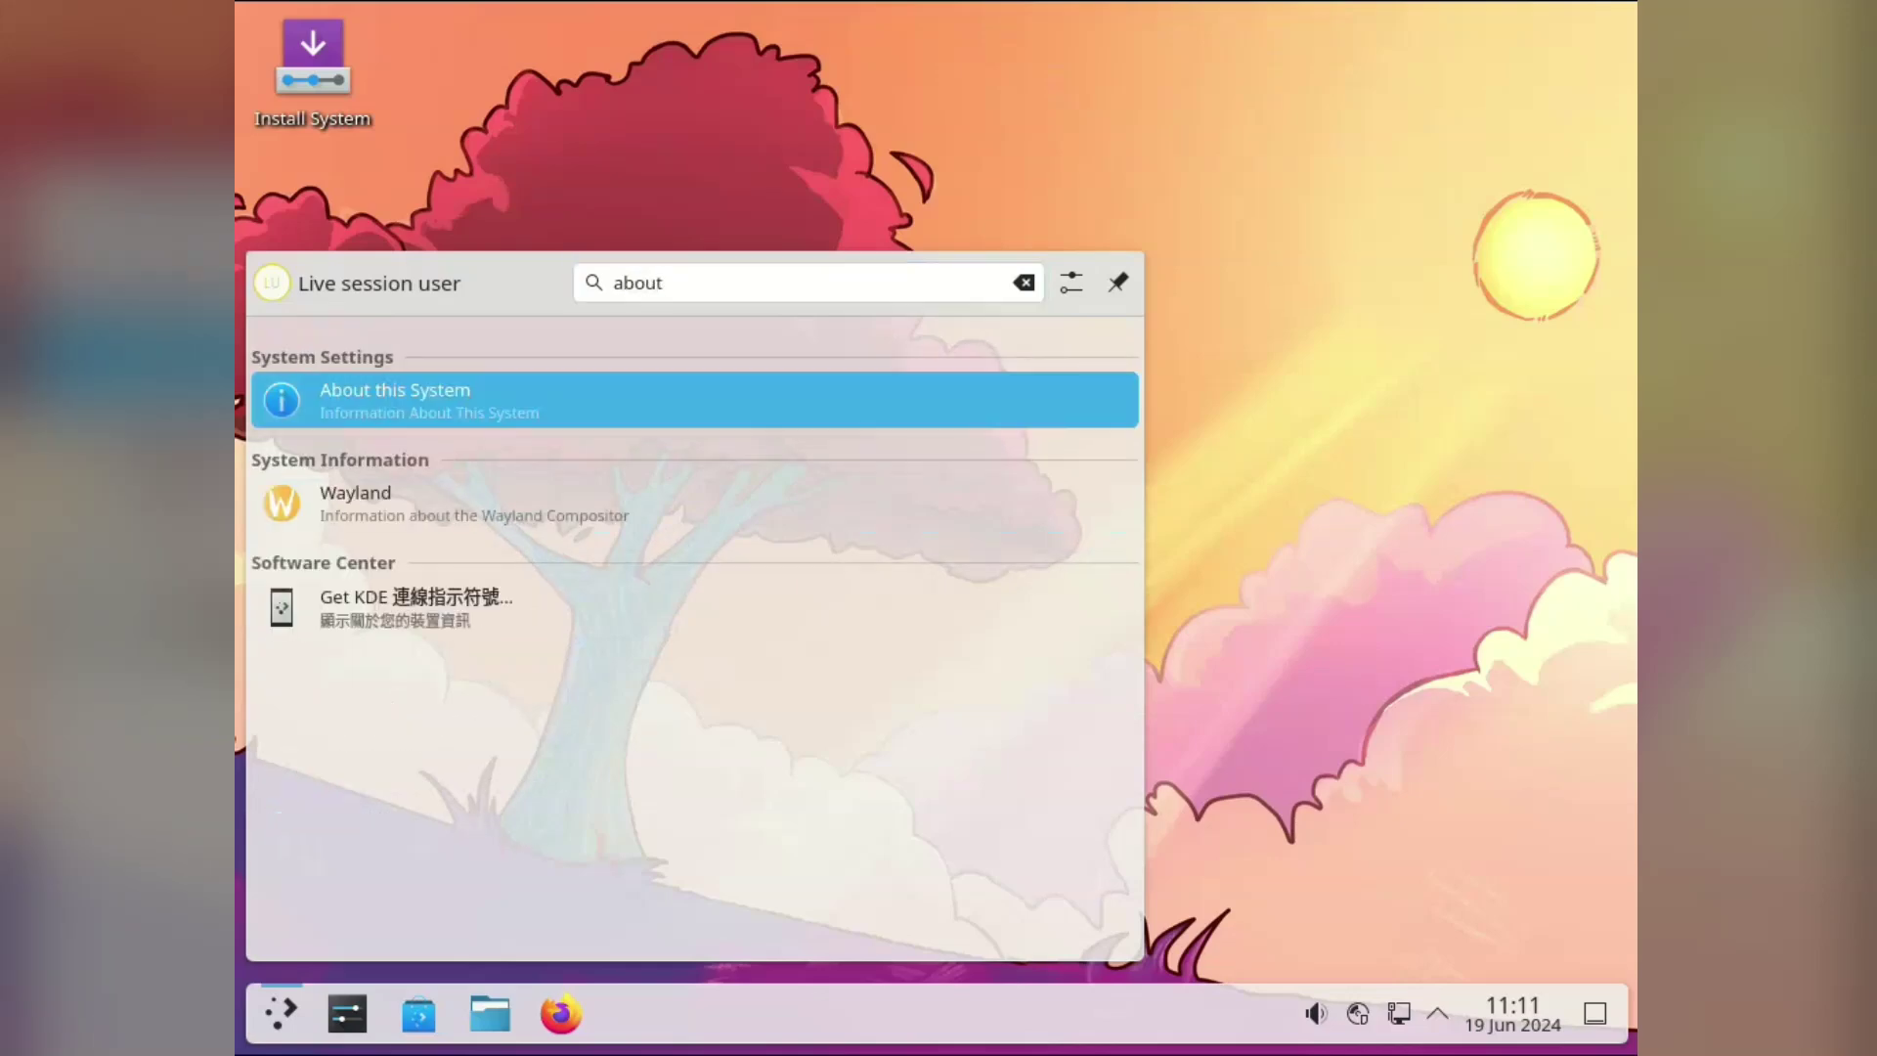
pyautogui.press('Return')
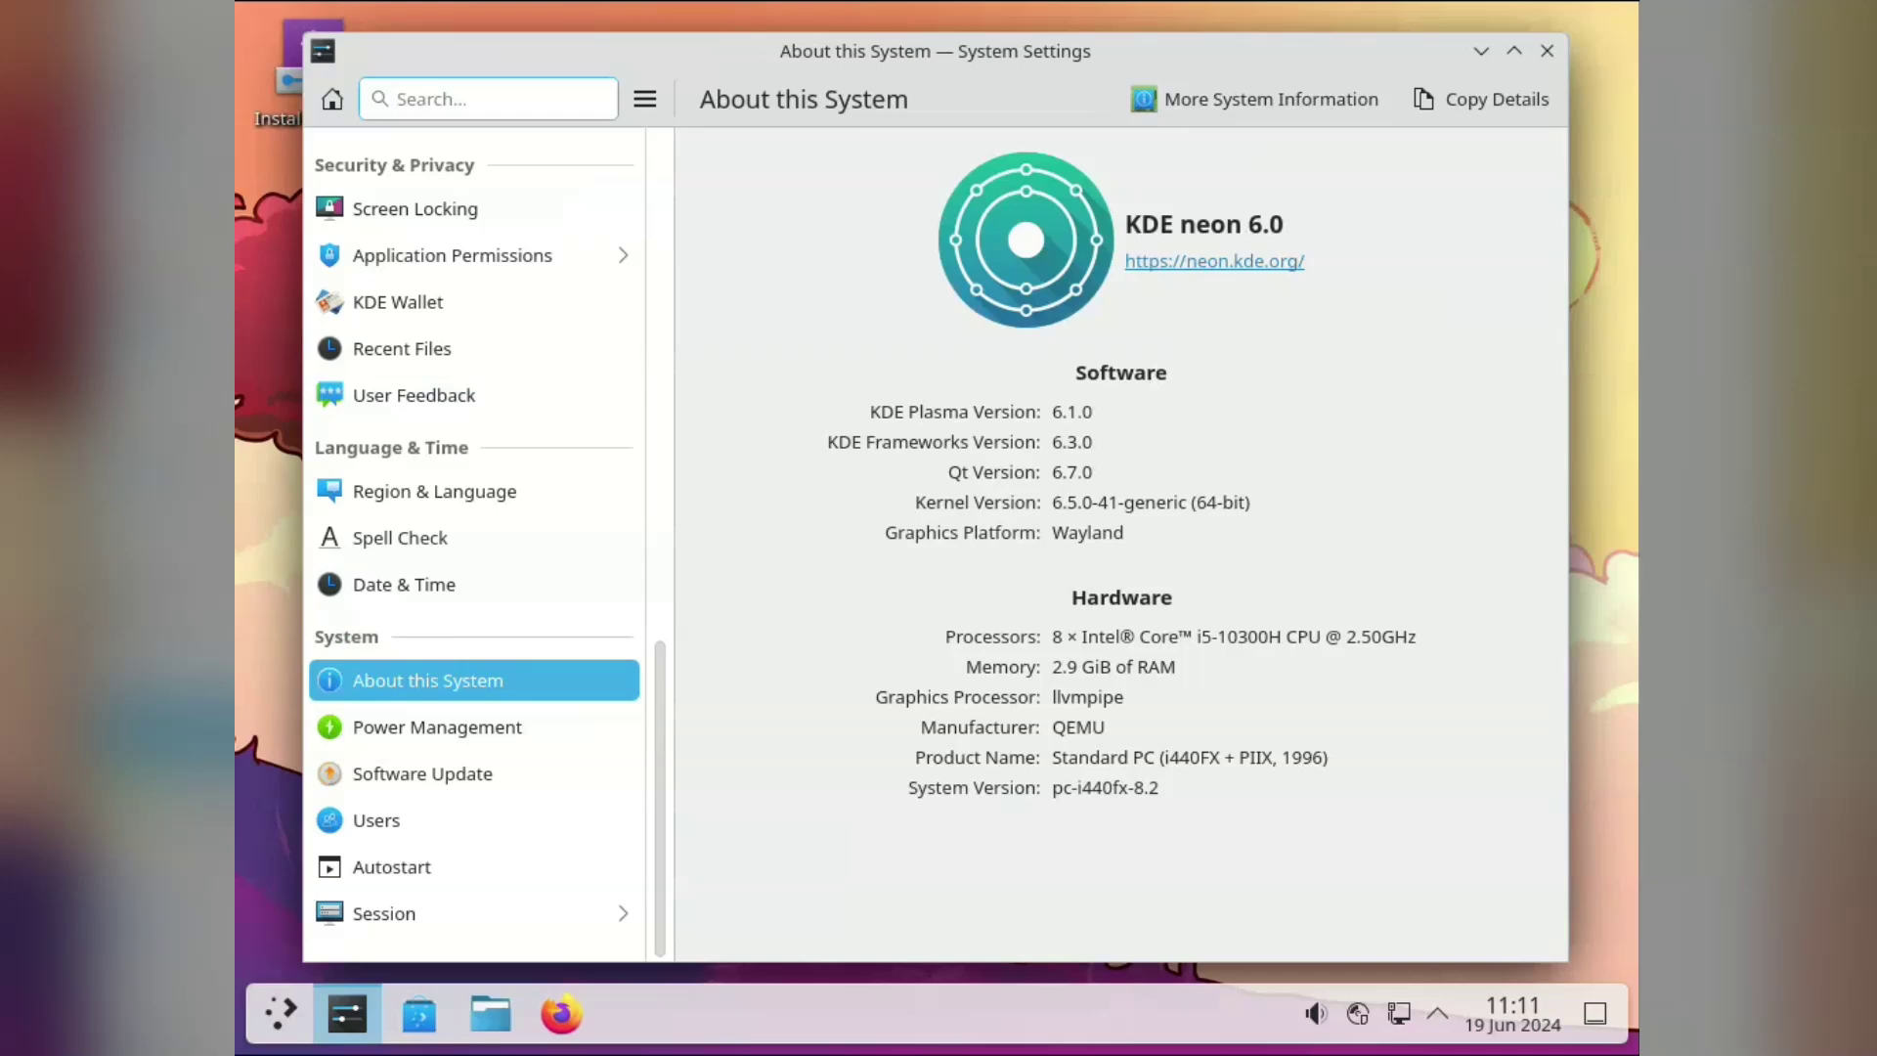
# Step: Look through the list of settings categories and close System Settings
pyautogui.scroll(10, 474, 585)
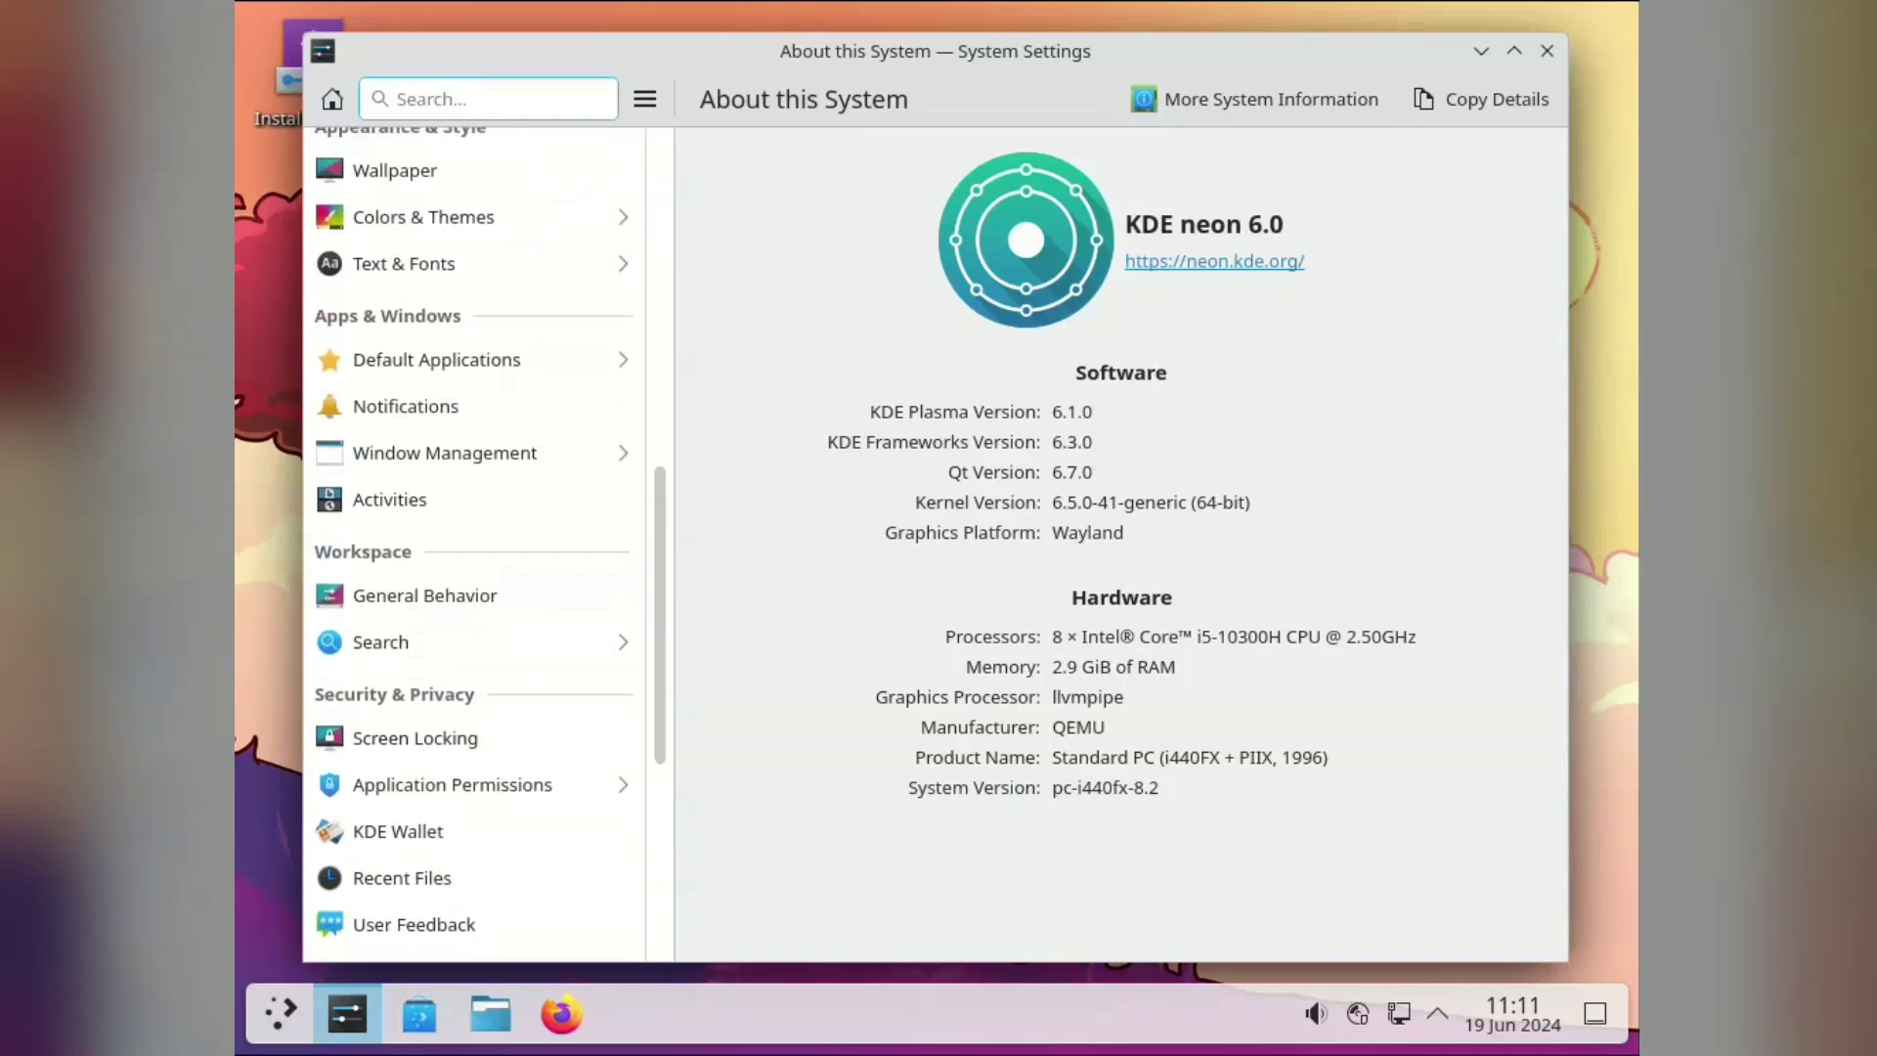
pyautogui.scroll(5, 474, 547)
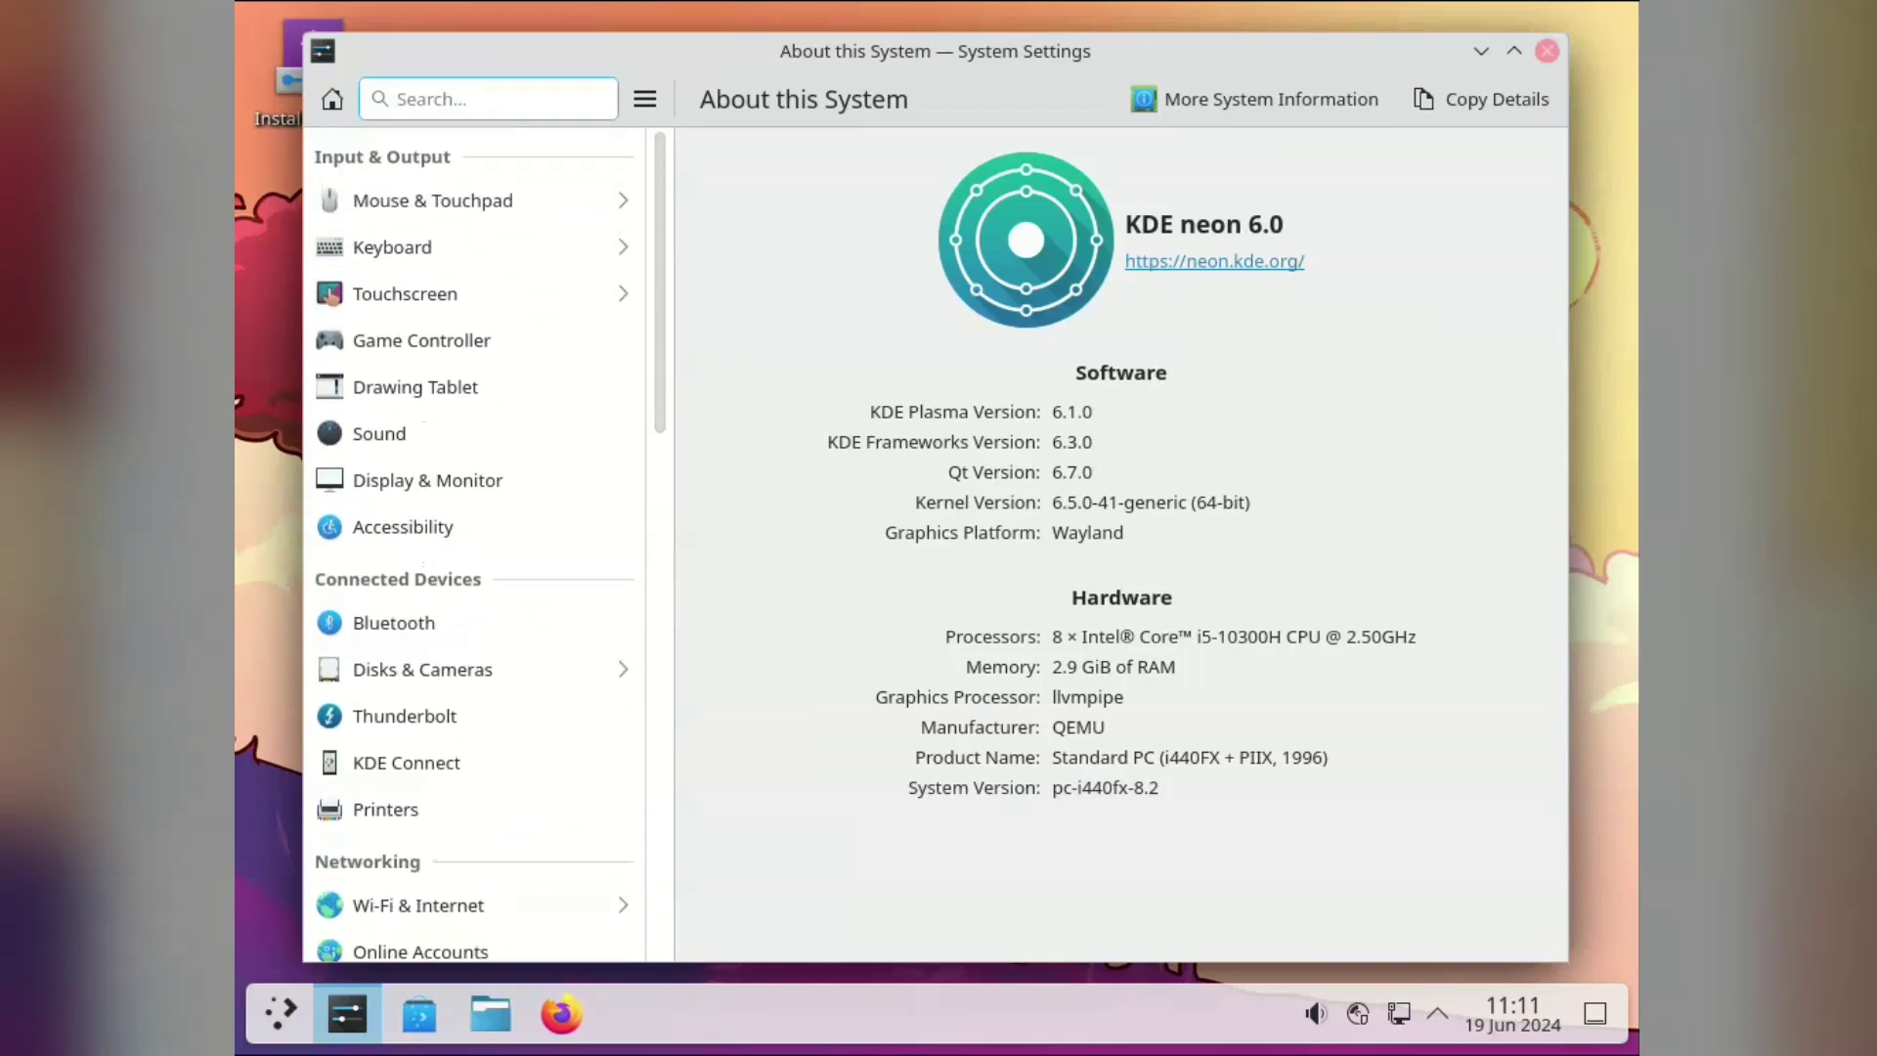
pyautogui.click(1547, 51)
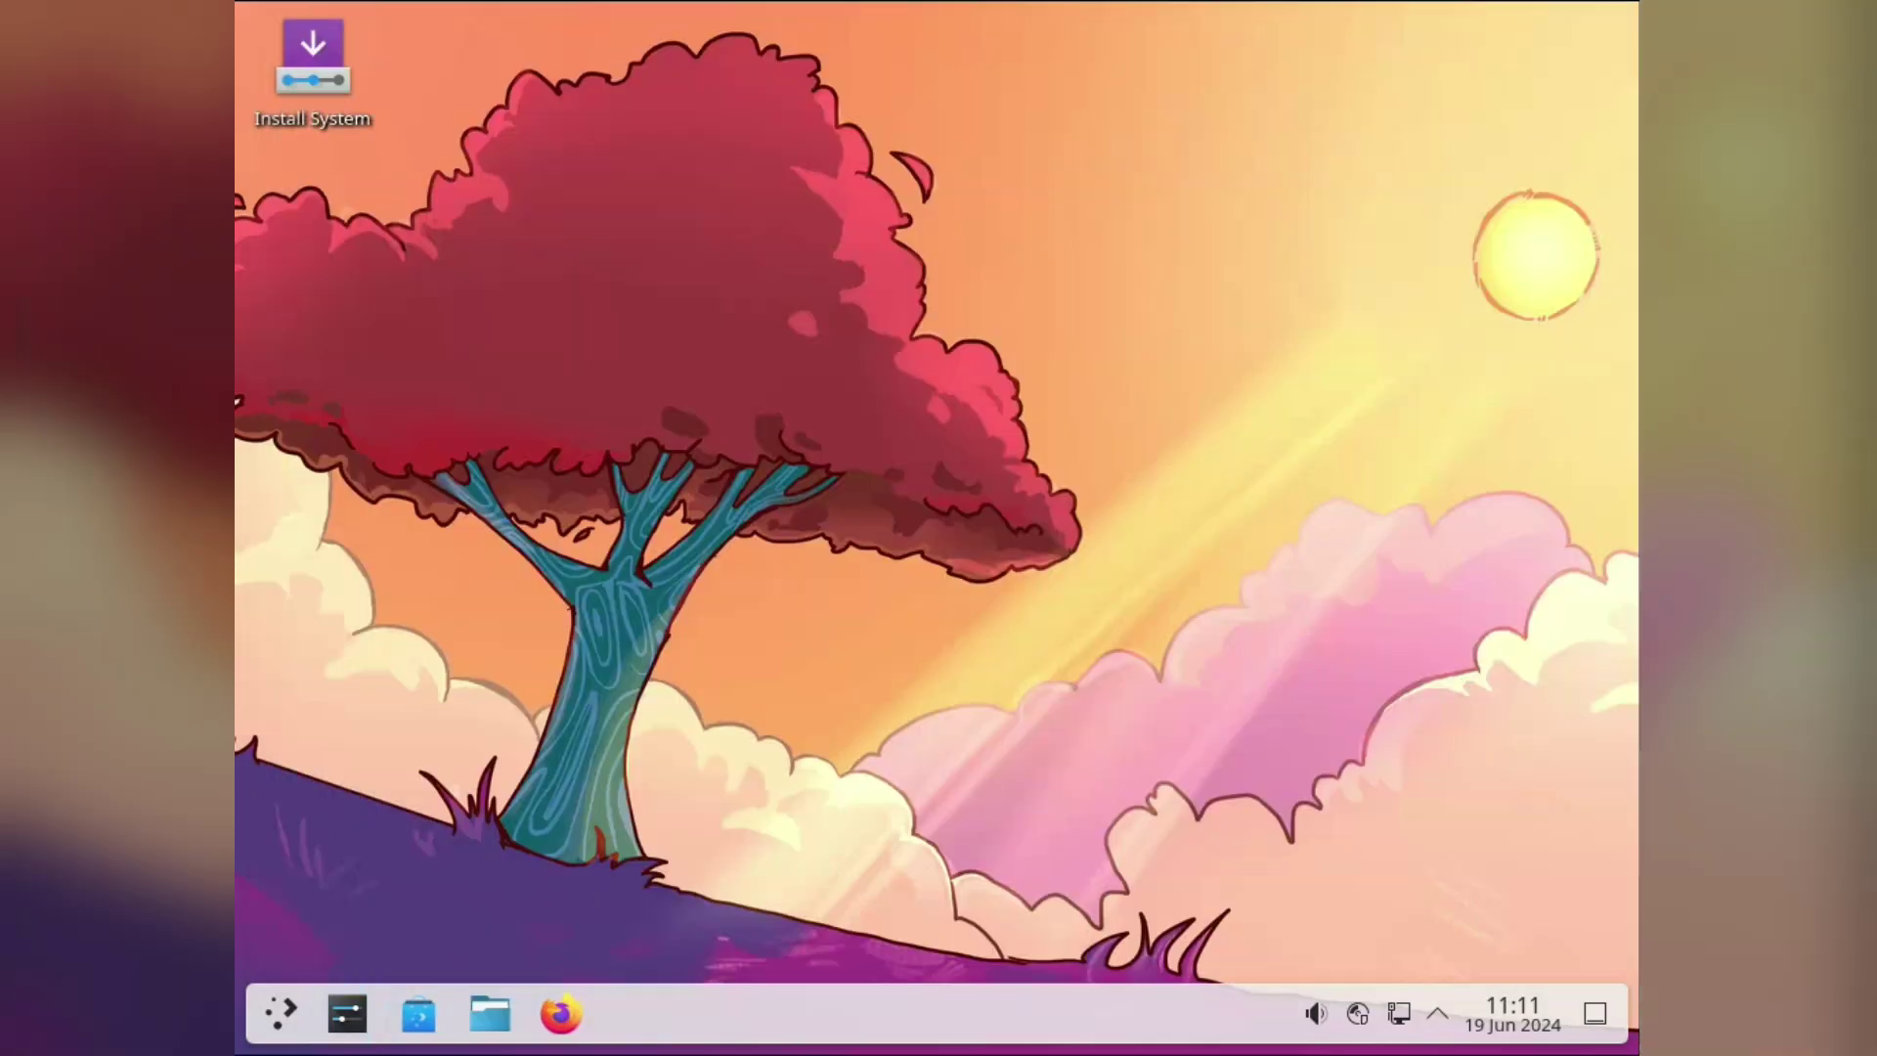
# Step: Start the system installer and accept American English, the Australia/Melbourne location and the default keyboard
pyautogui.doubleClick(312, 71)
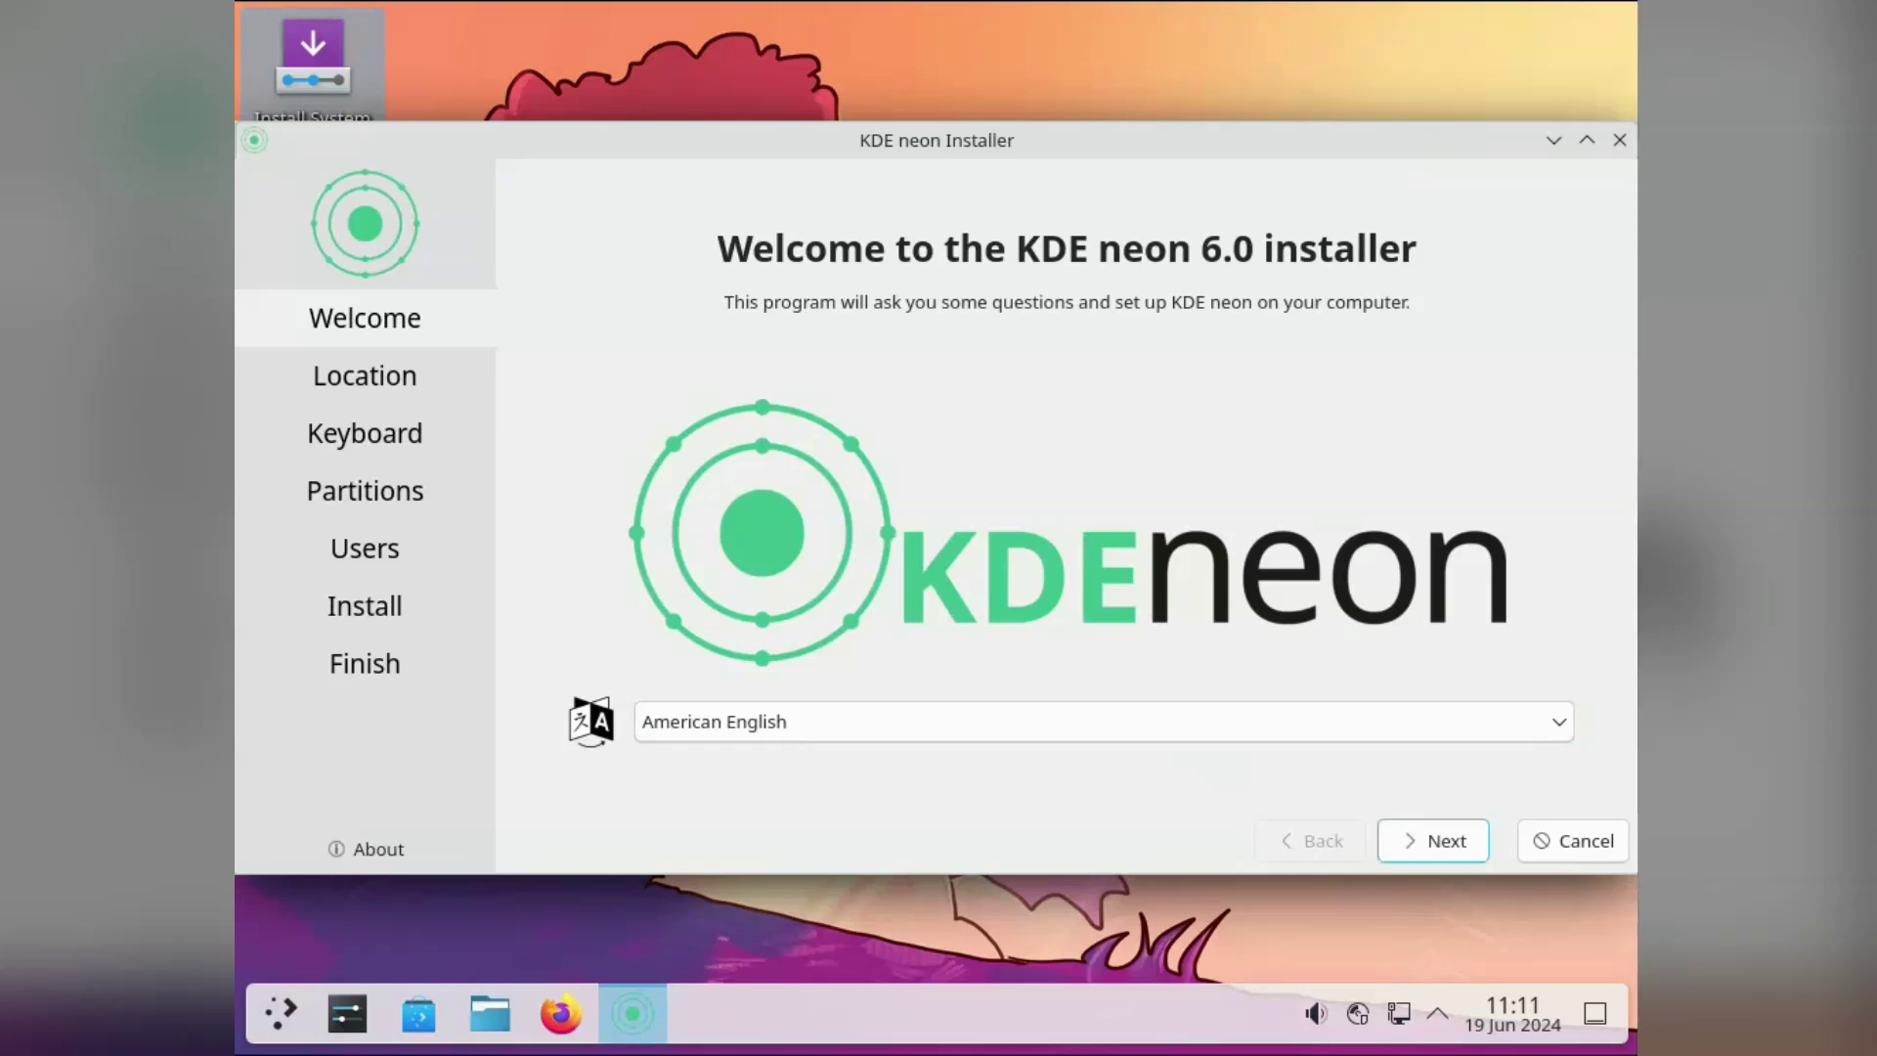
pyautogui.press('Return')
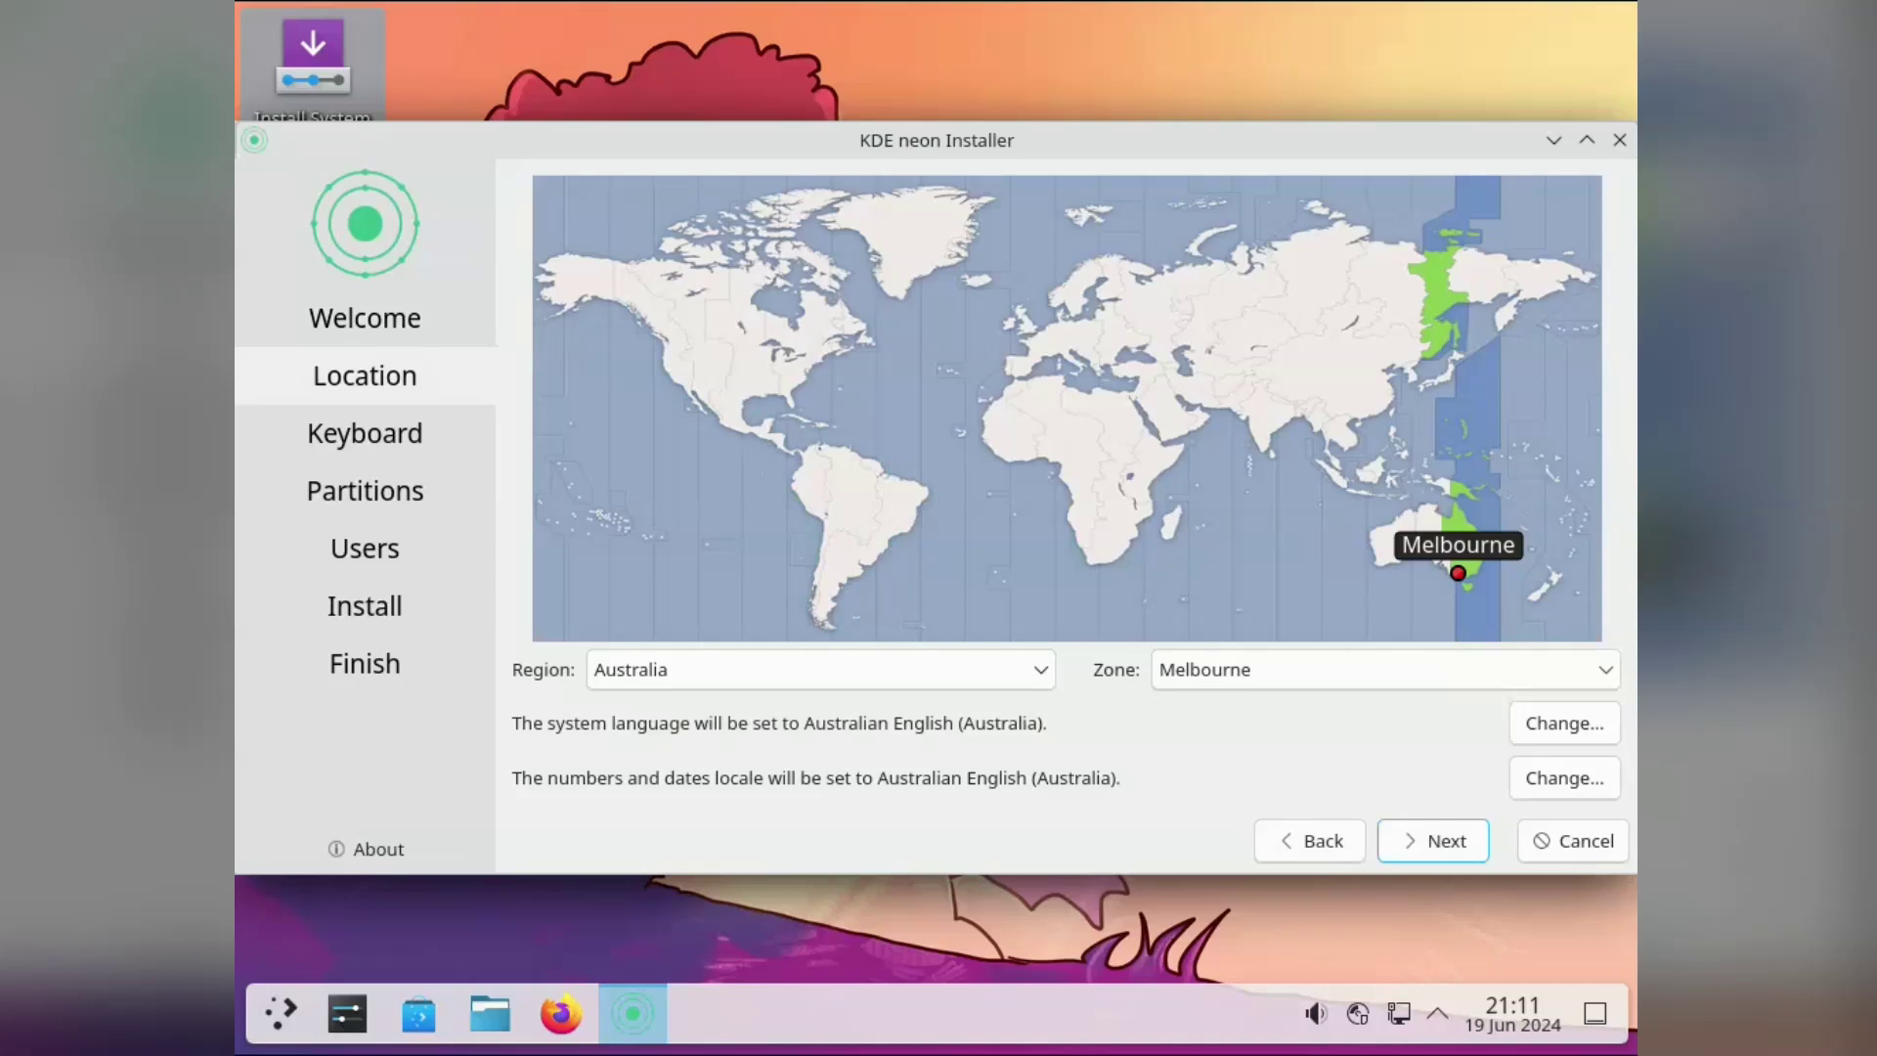
pyautogui.press('Return')
pyautogui.press('Return')
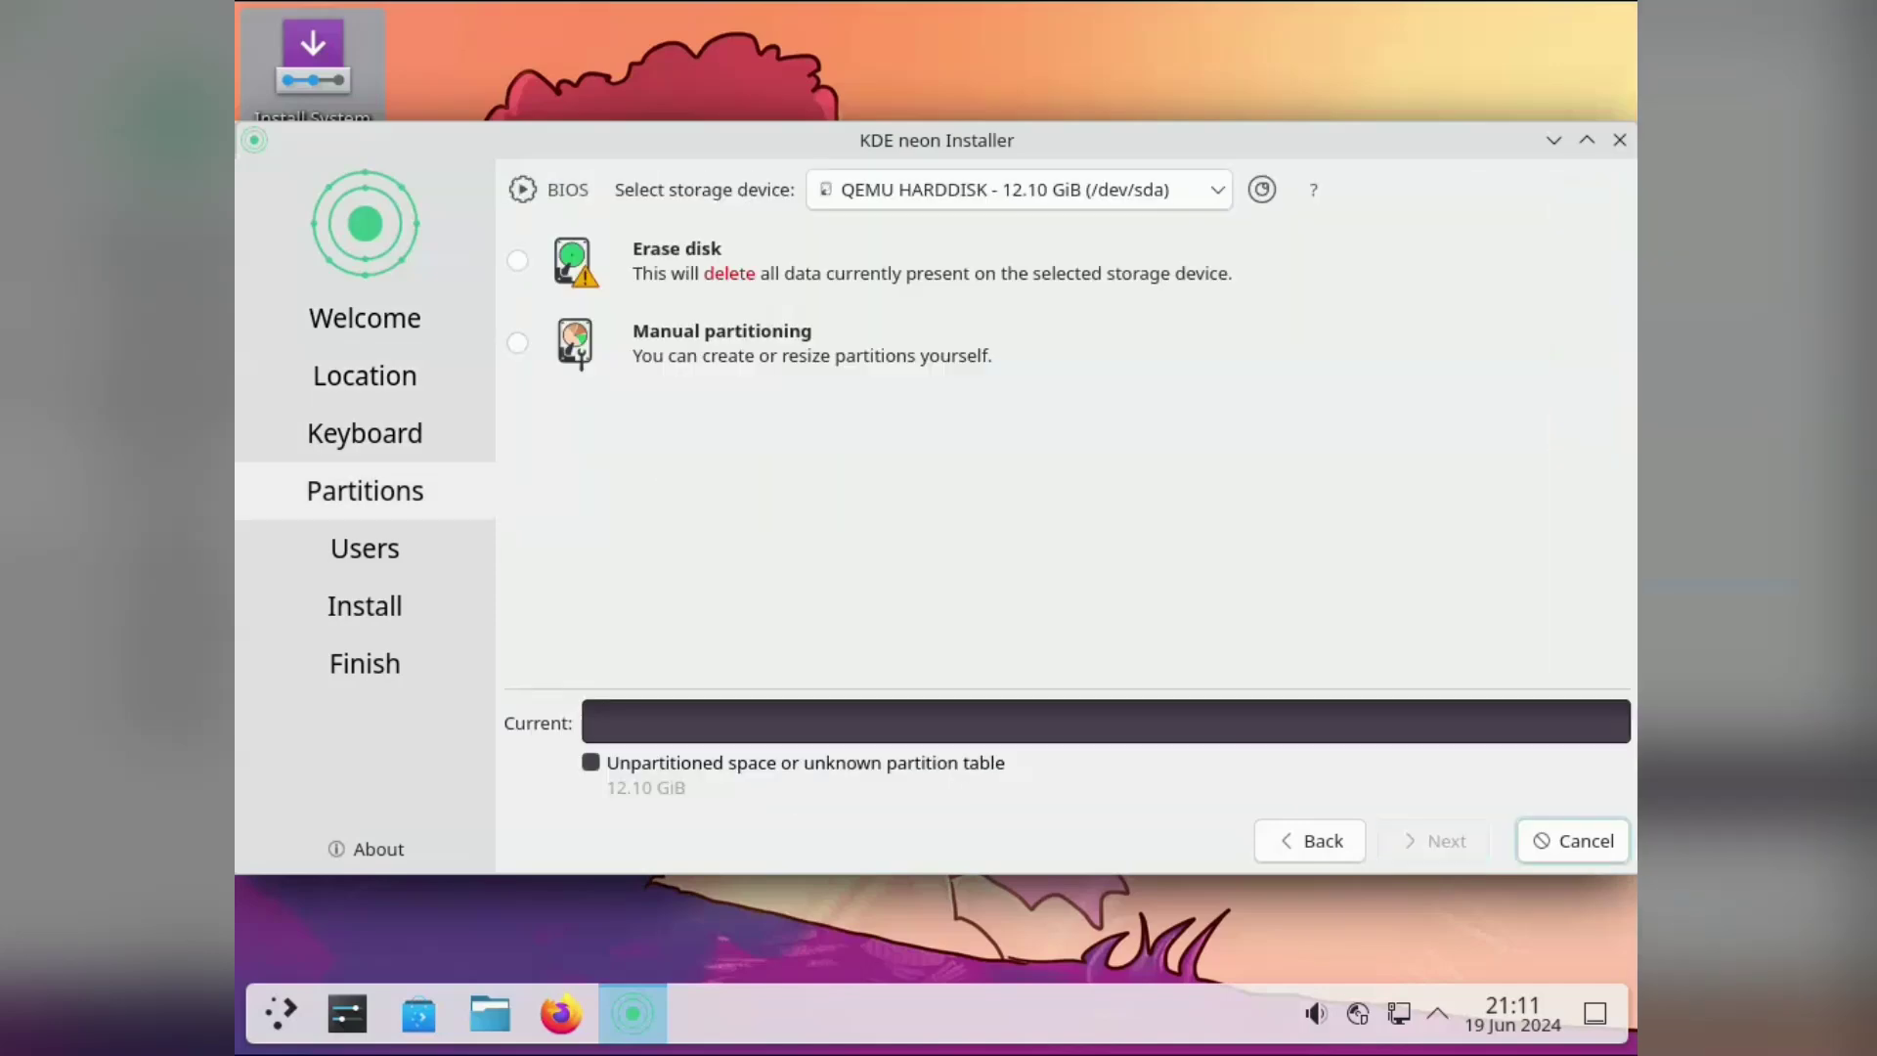
# Step: Choose Erase disk for the QEMU HARDDISK without encryption and continue to the user setup
pyautogui.press('Tab')
pyautogui.click(517, 261)
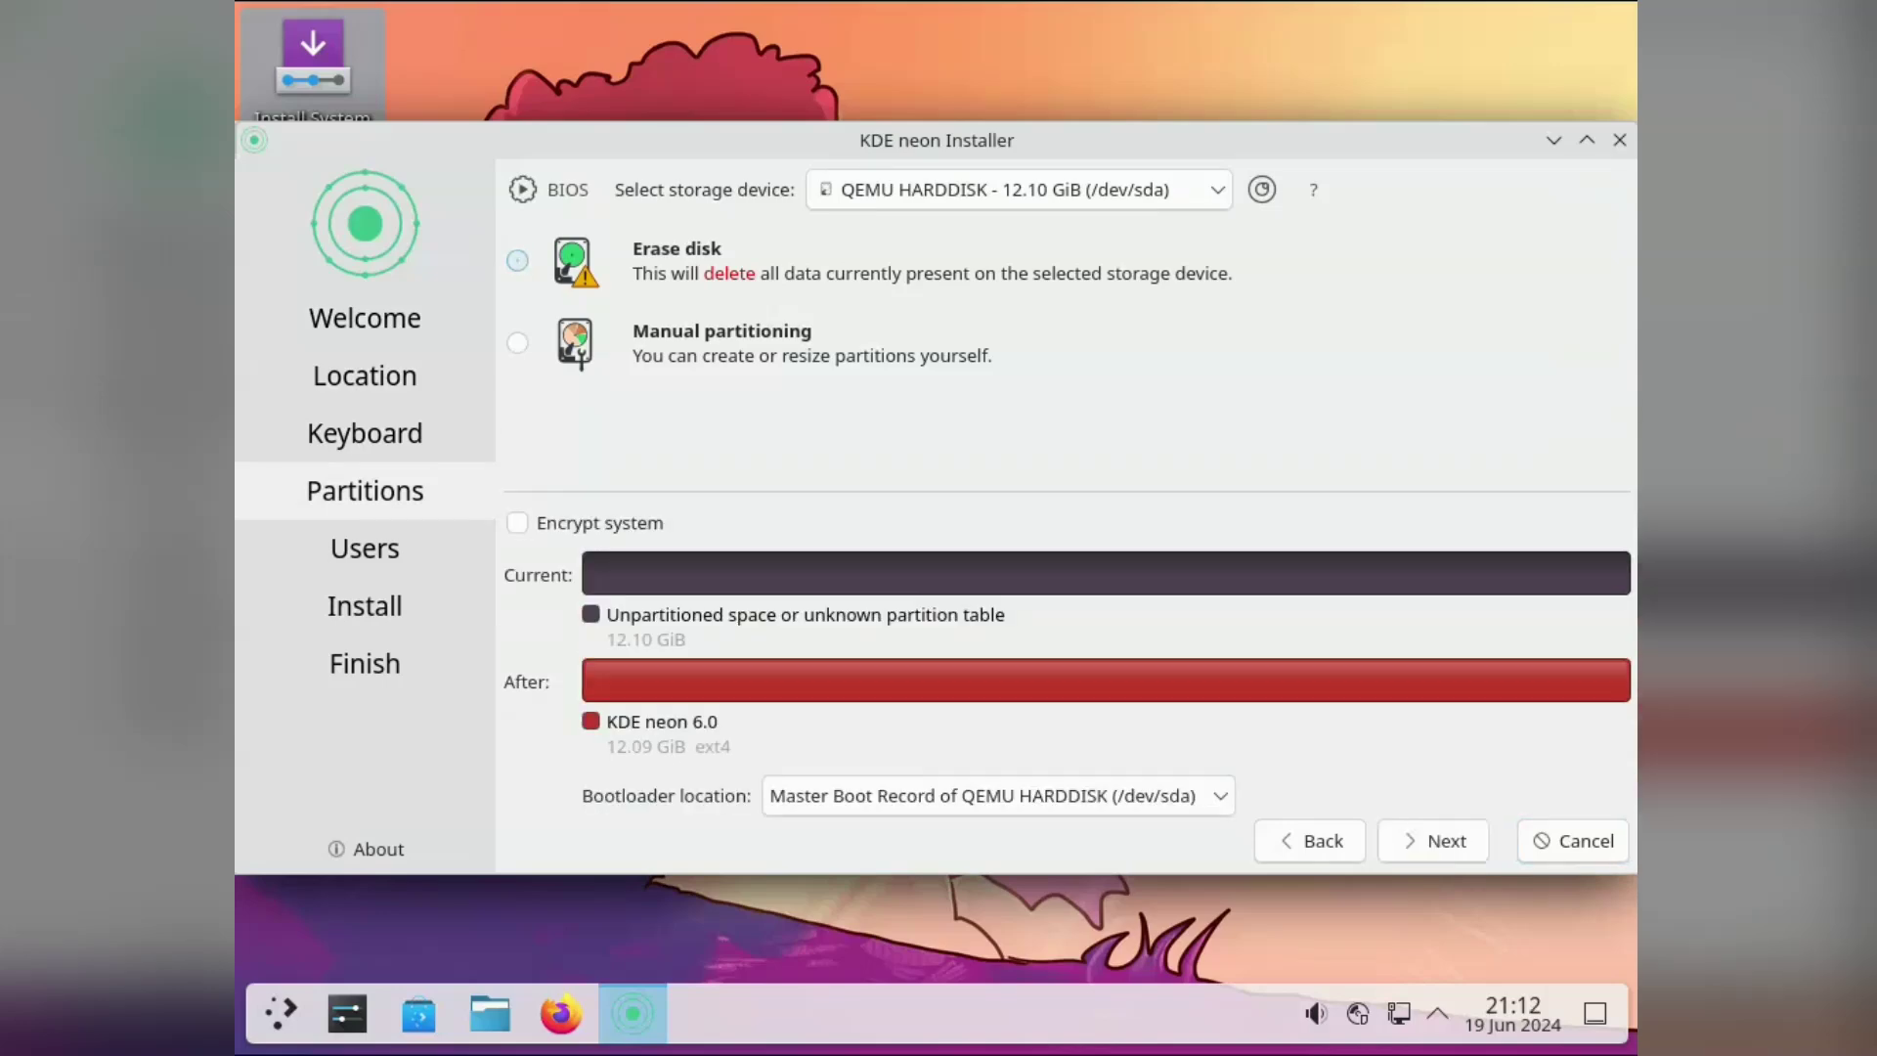
pyautogui.click(1434, 840)
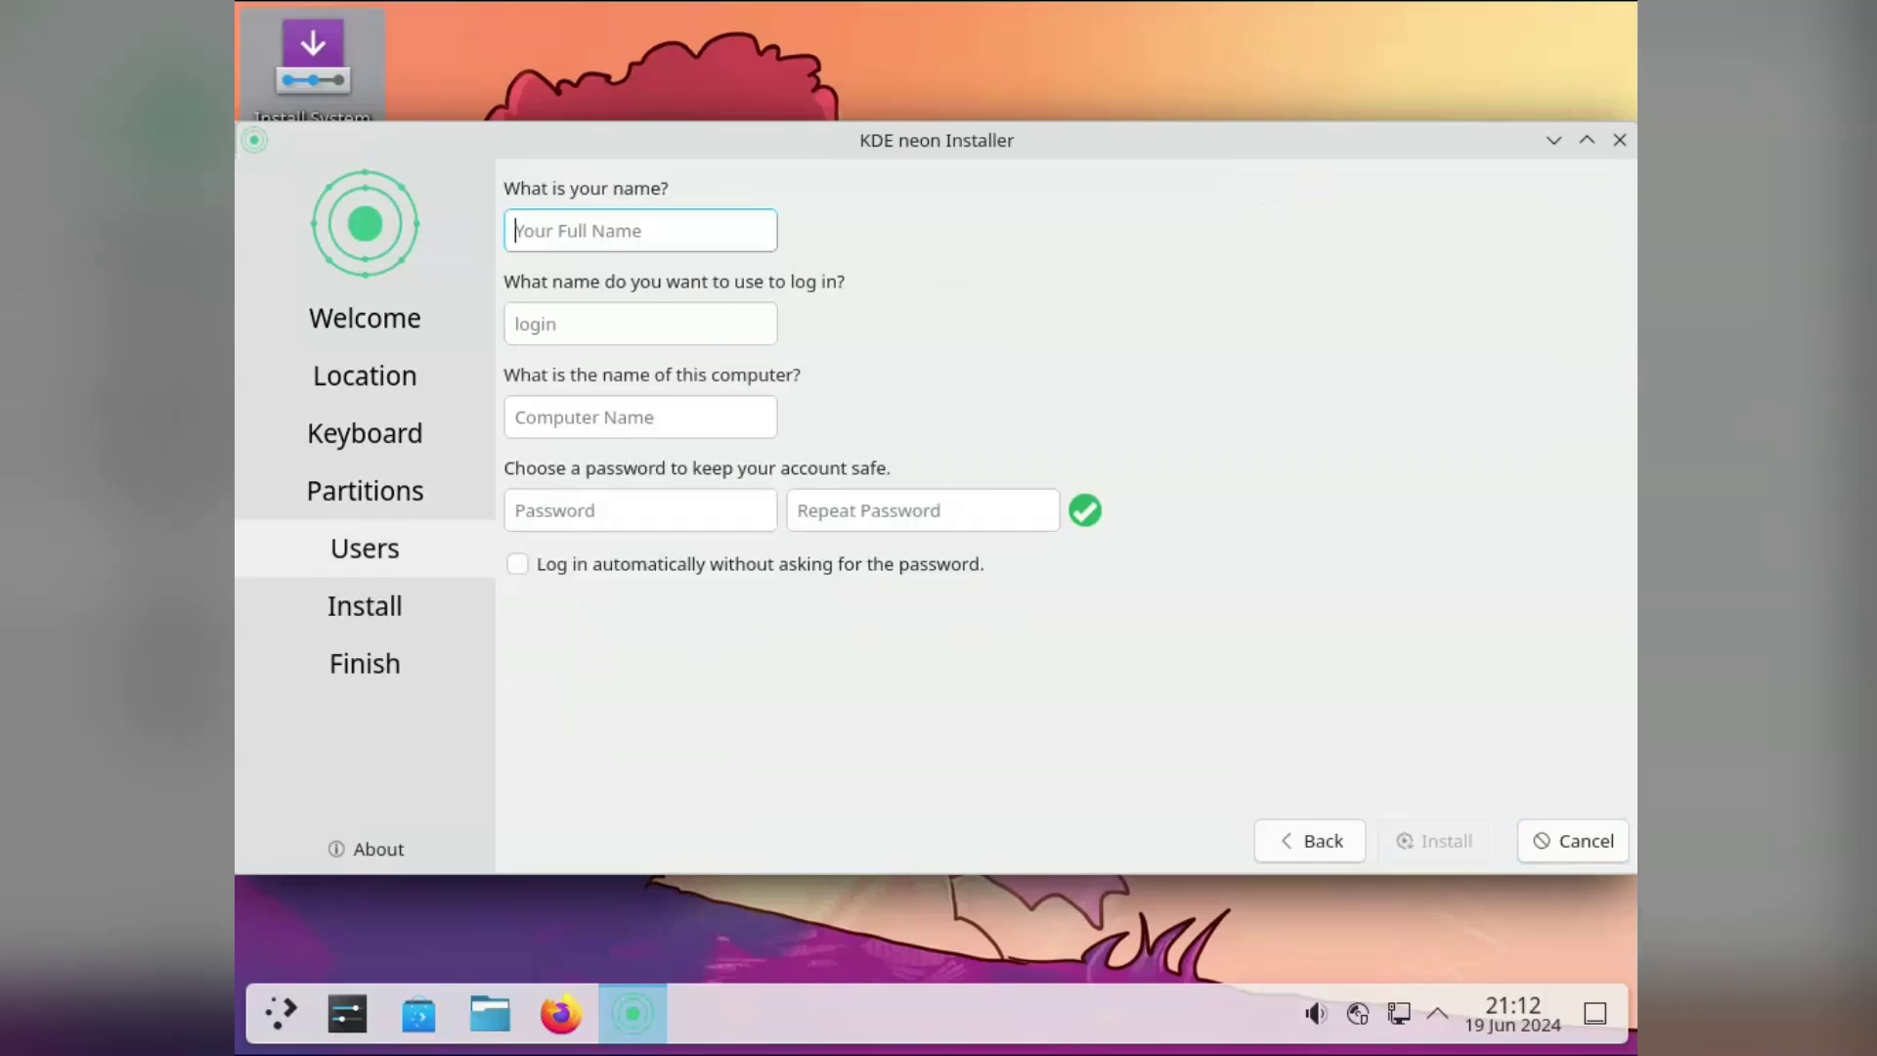
# Step: Enter the user's name, keep the suggested computer name, set and repeat the account password, and start the installation
pyautogui.write('dad')
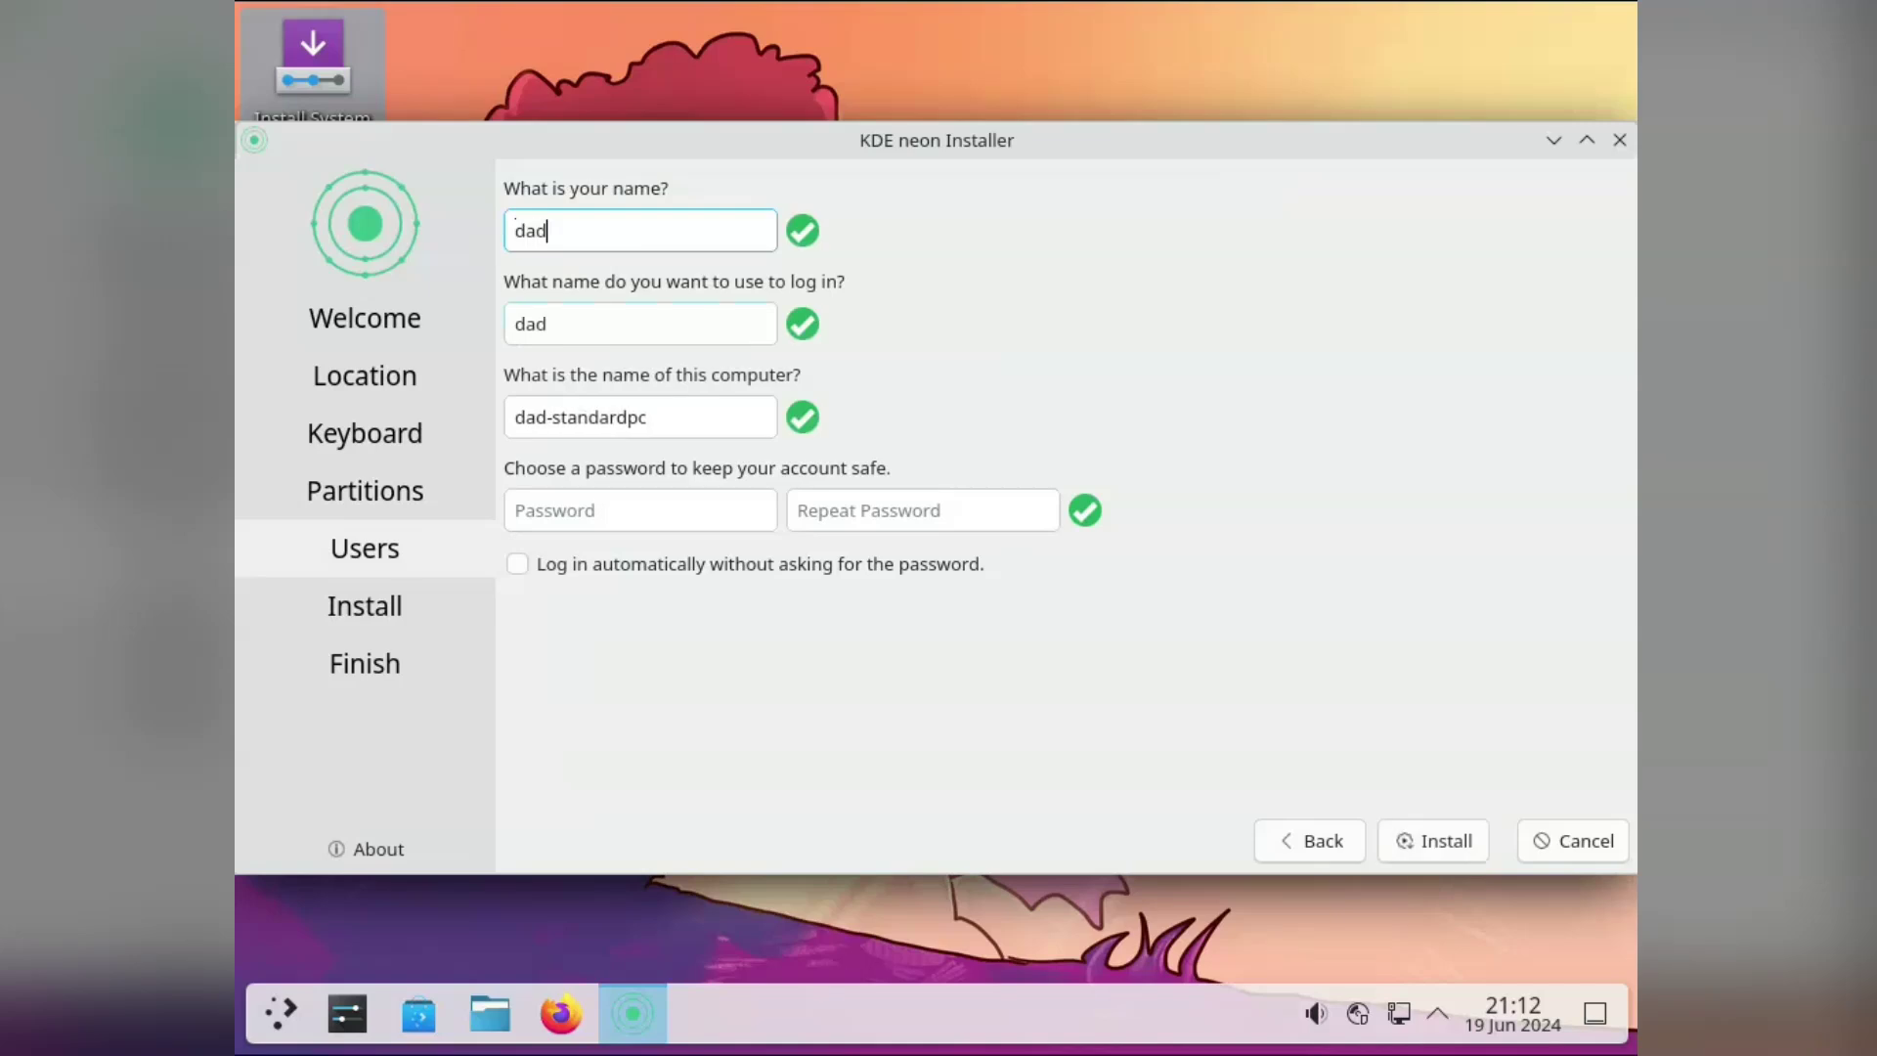
pyautogui.moveTo(546, 418); pyautogui.dragTo(648, 418)
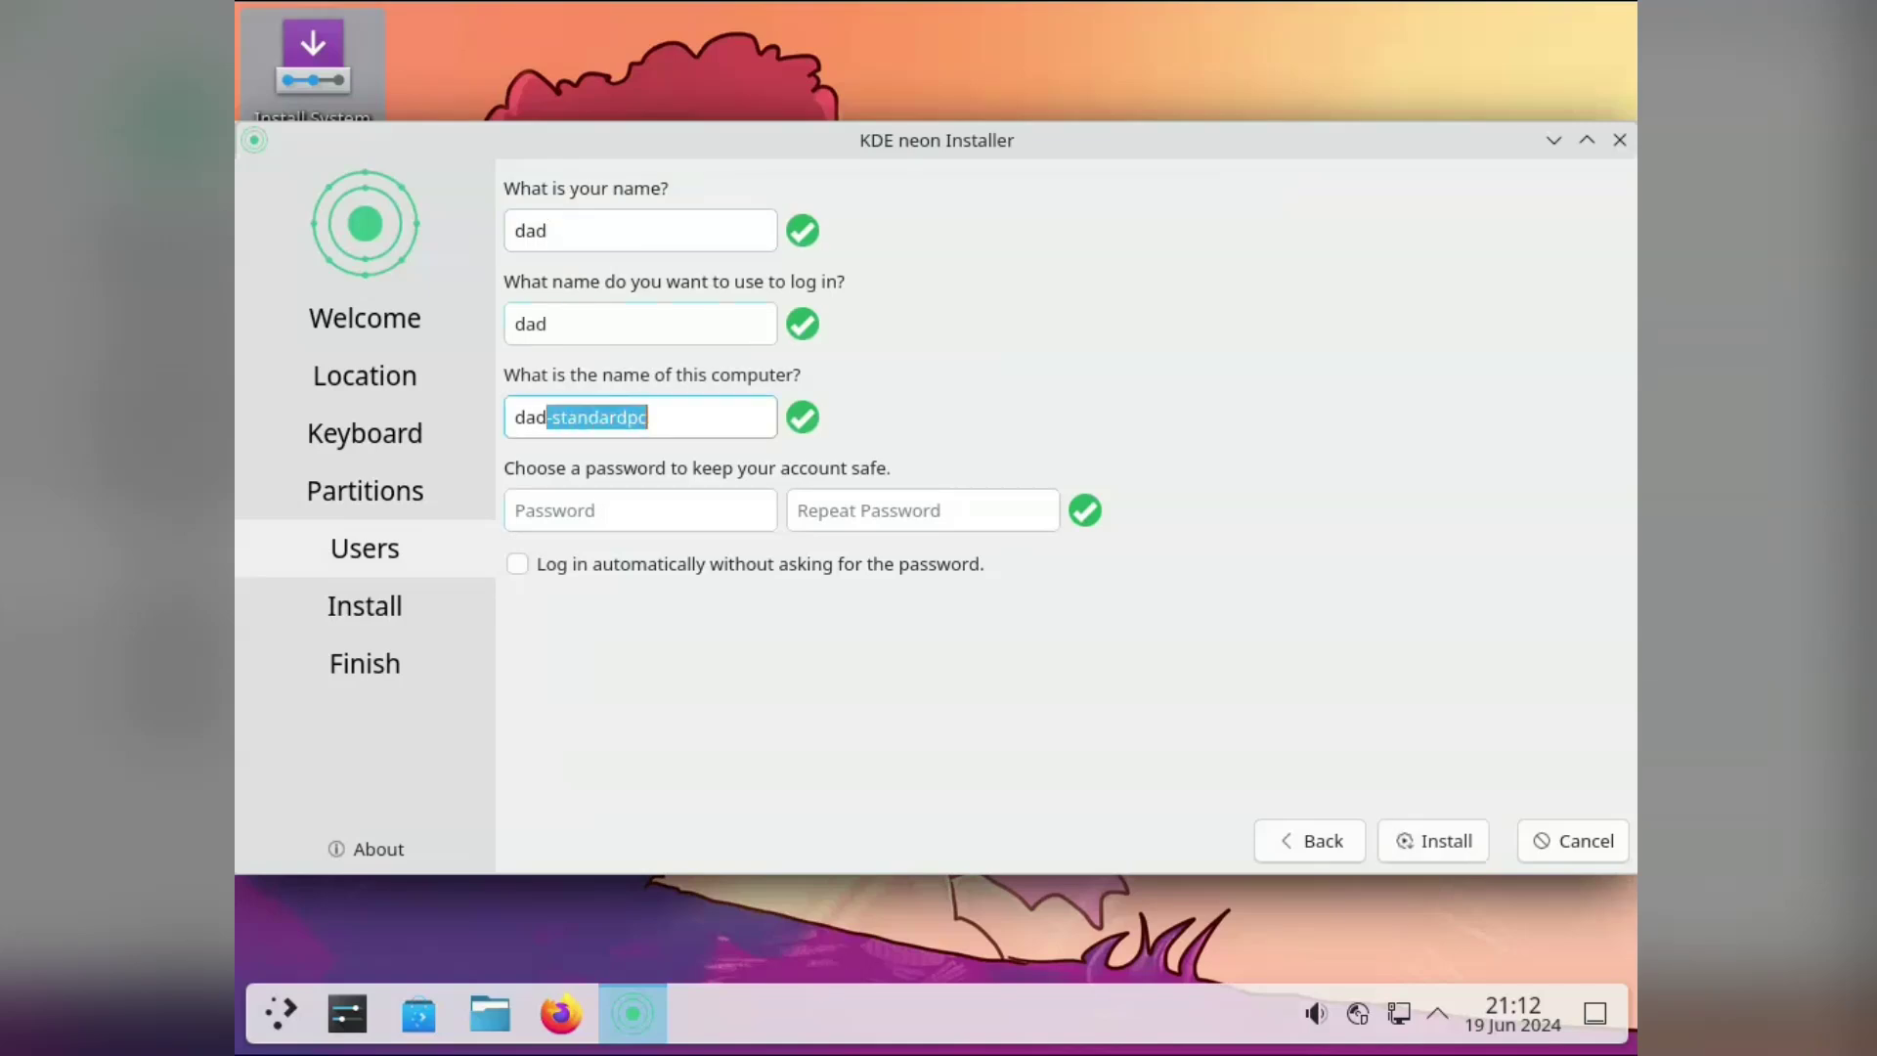
pyautogui.press('Tab')
pyautogui.write('******')
pyautogui.press('Tab')
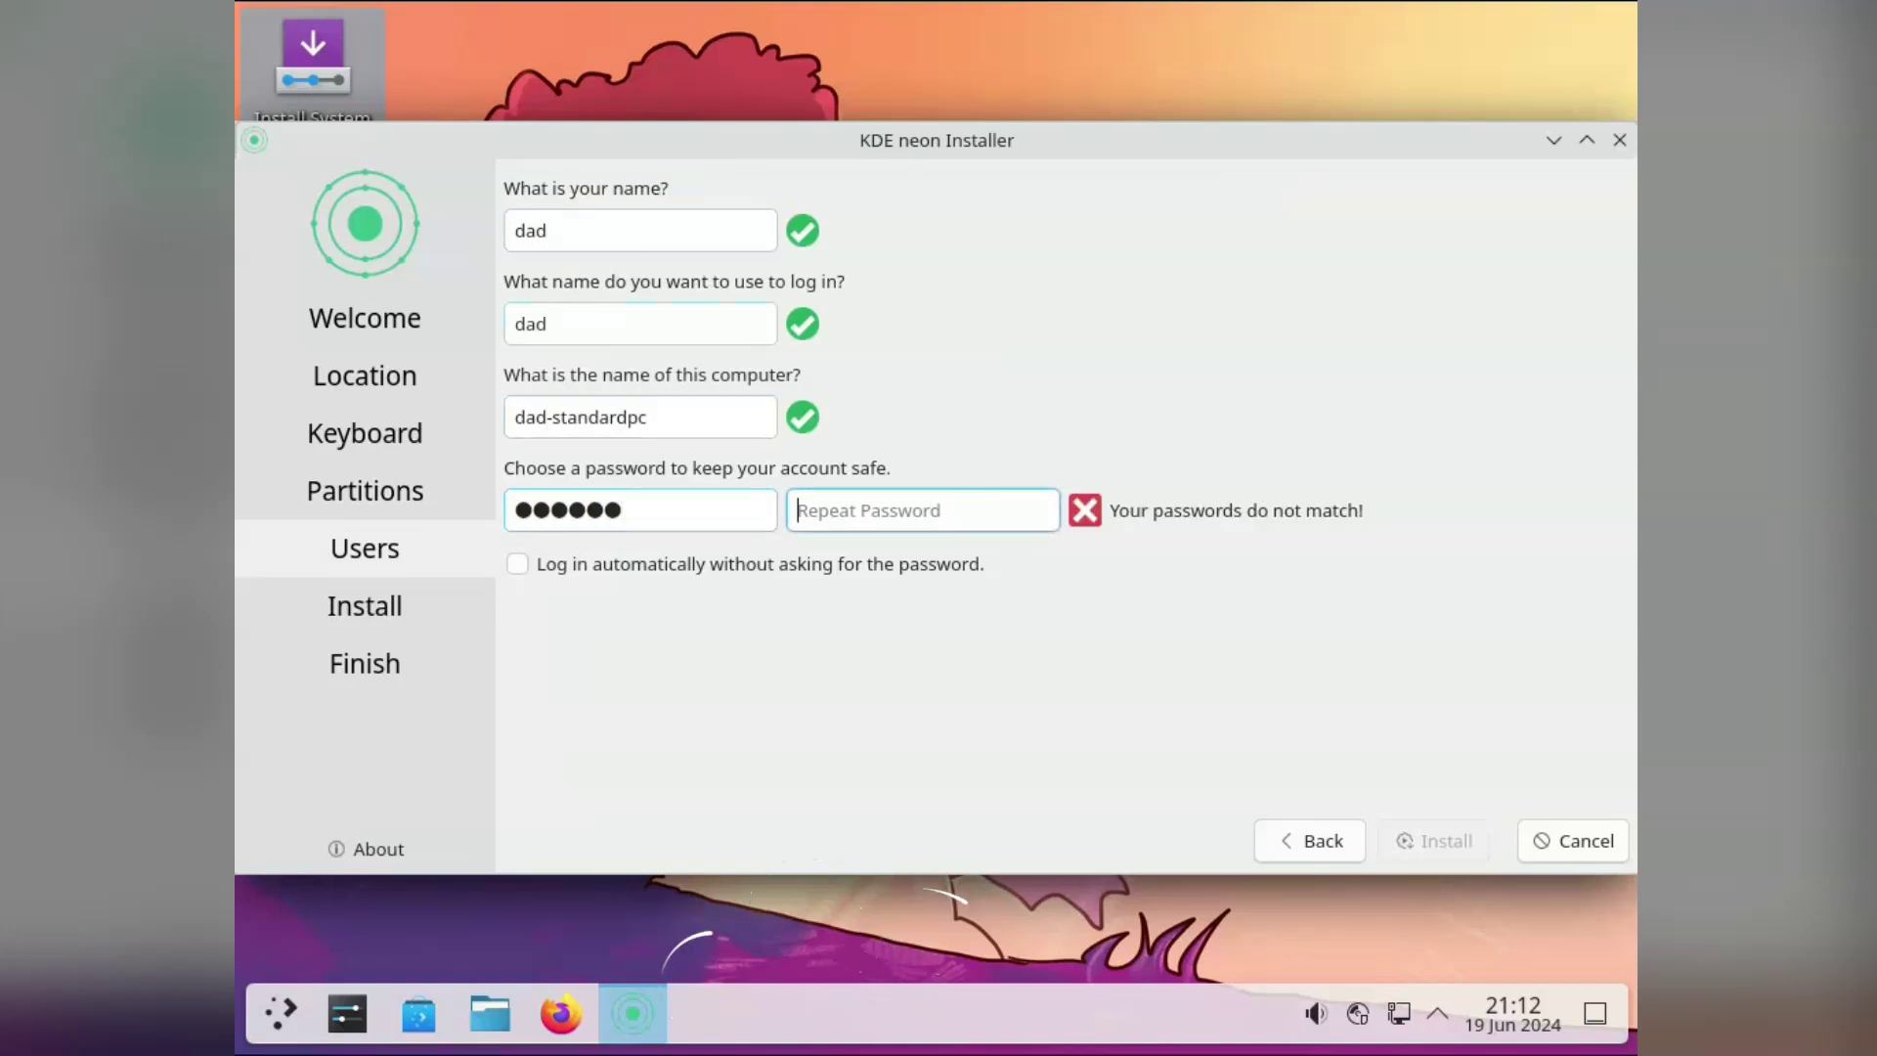
pyautogui.write('******')
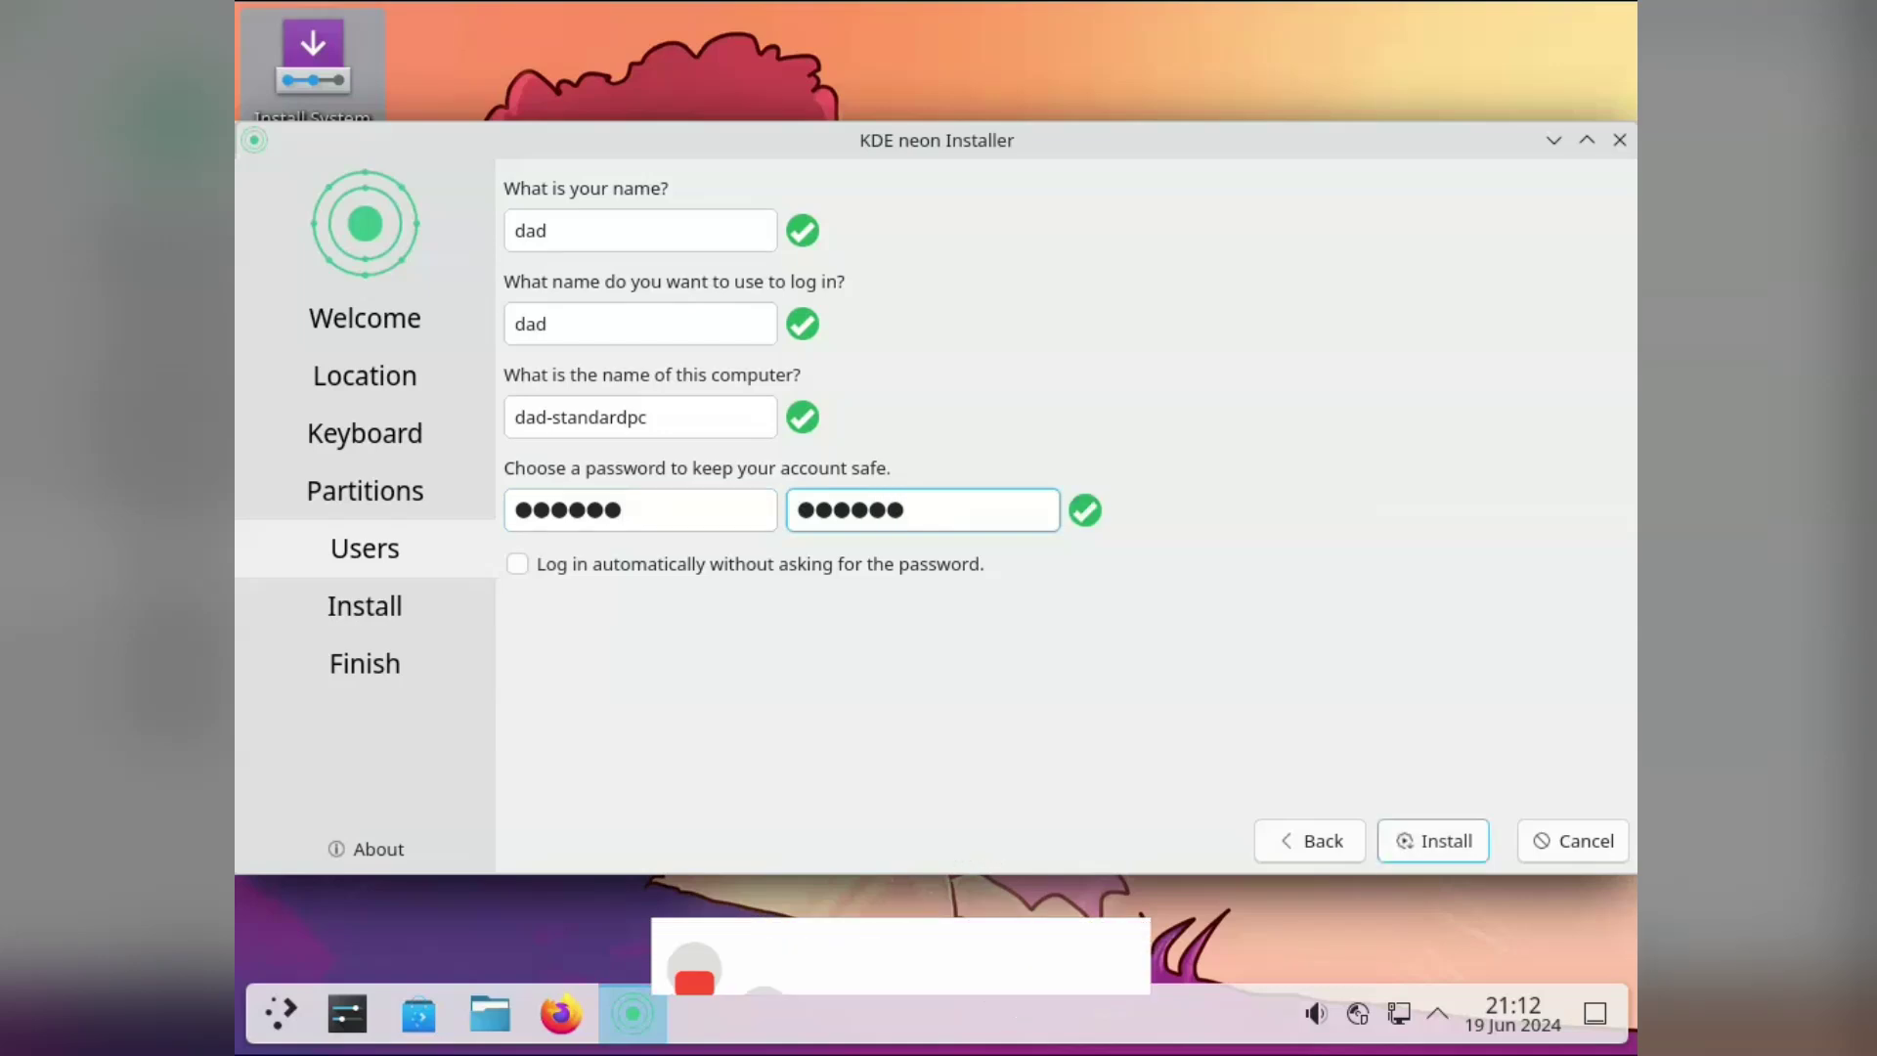
pyautogui.press('Return')
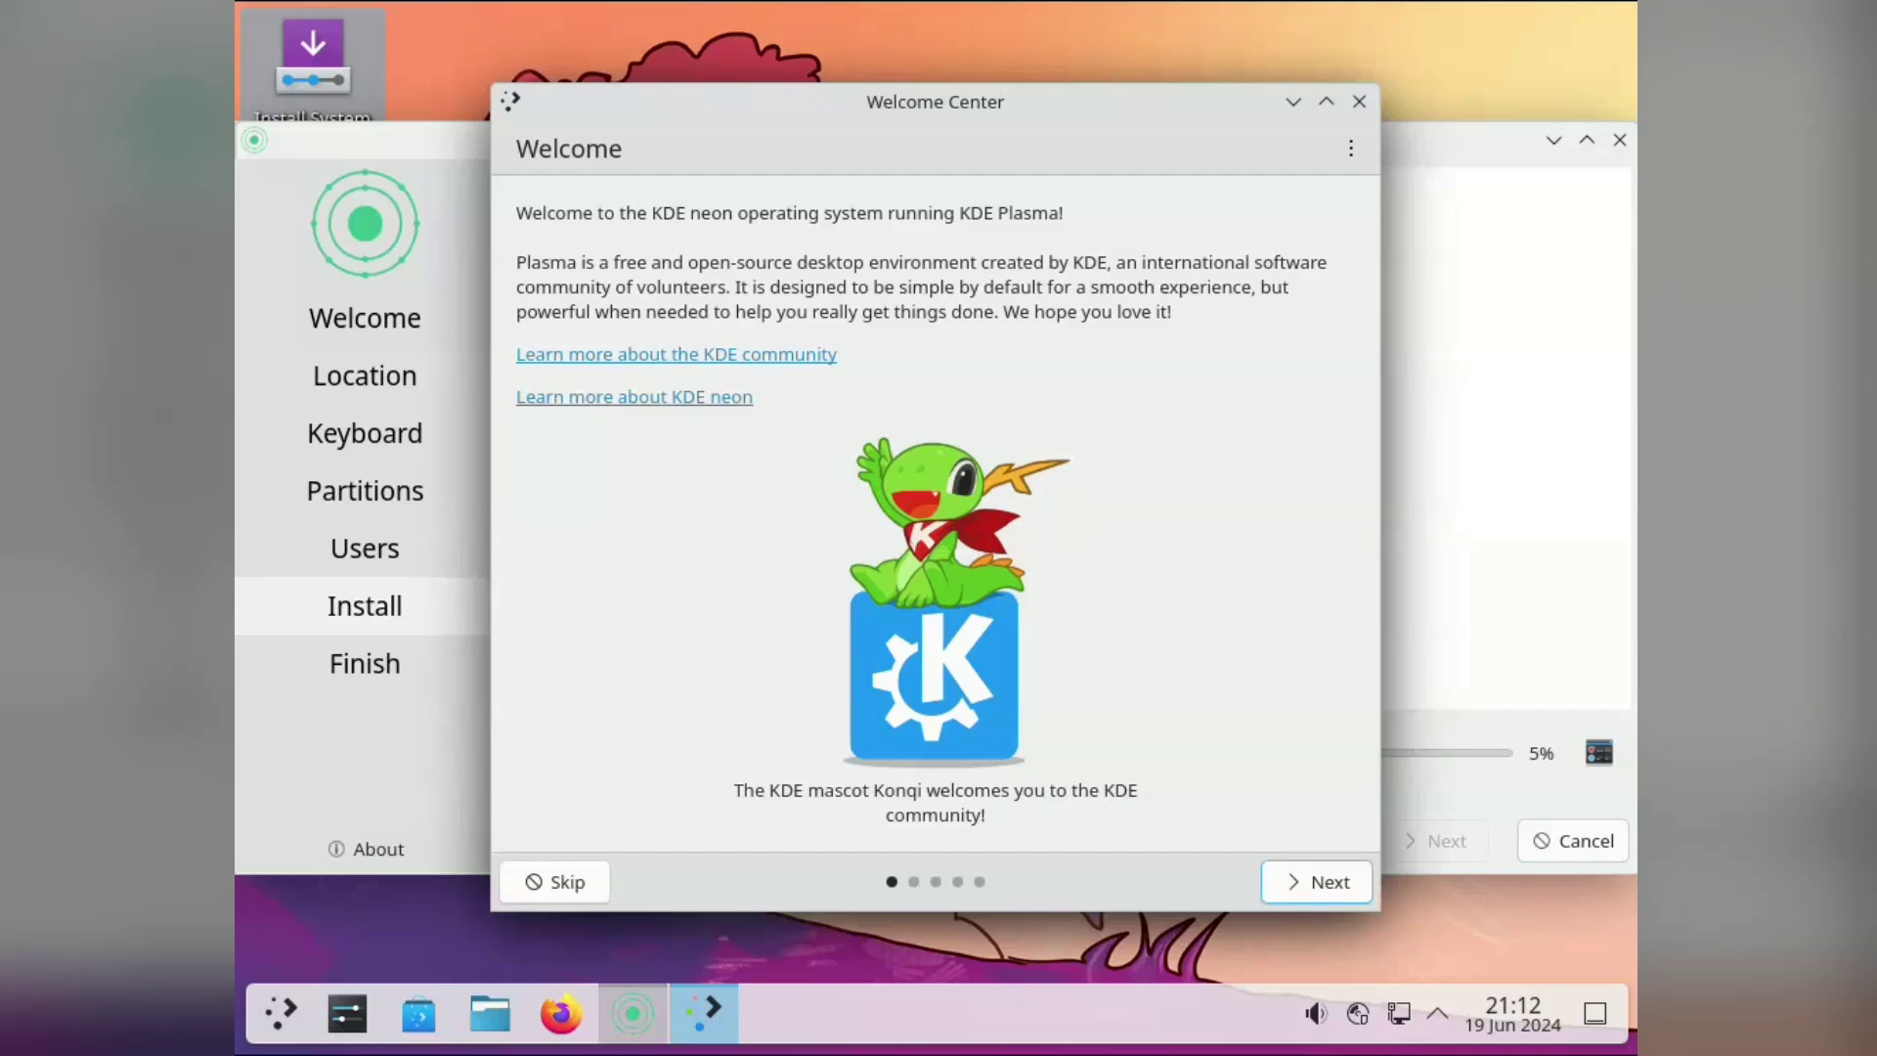
# Step: Dismiss the Welcome Center covering the installer and leave Restart now enabled on the Finish page
pyautogui.click(1316, 882)
pyautogui.click(1359, 102)
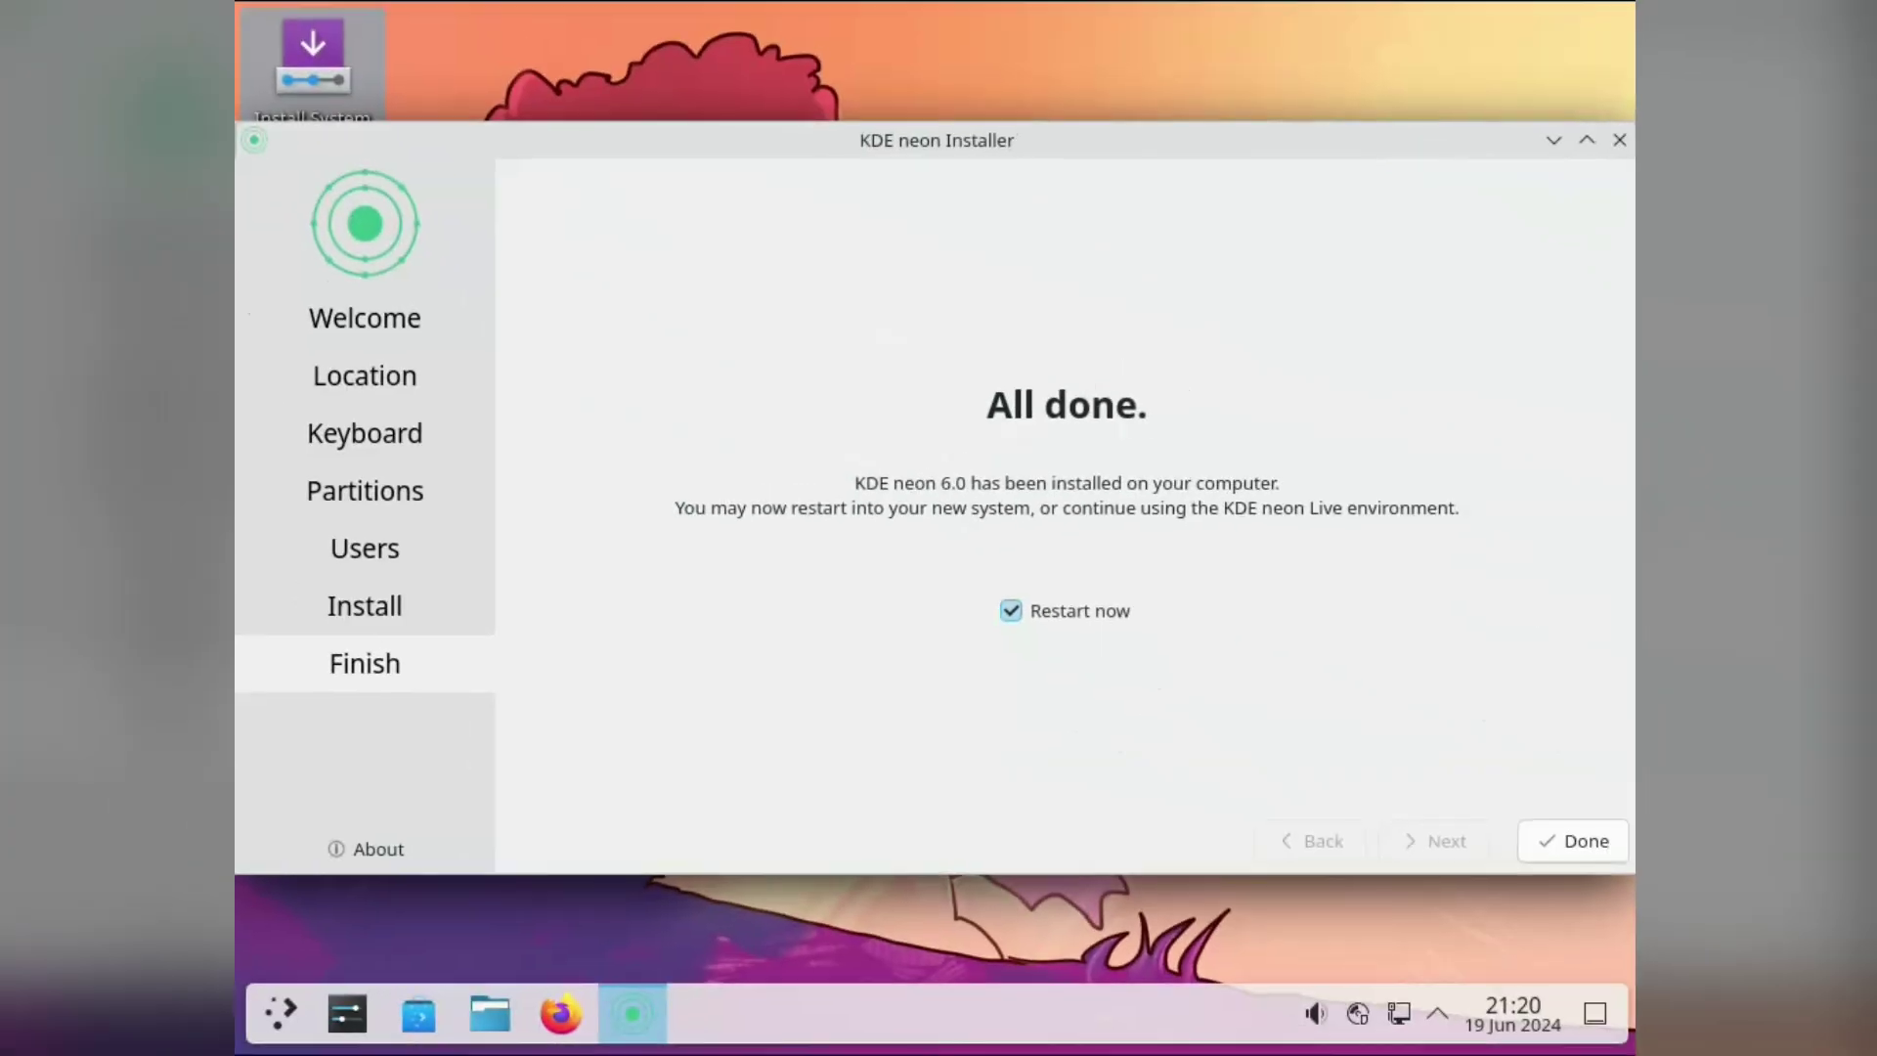
pyautogui.click(1011, 610)
pyautogui.click(1011, 610)
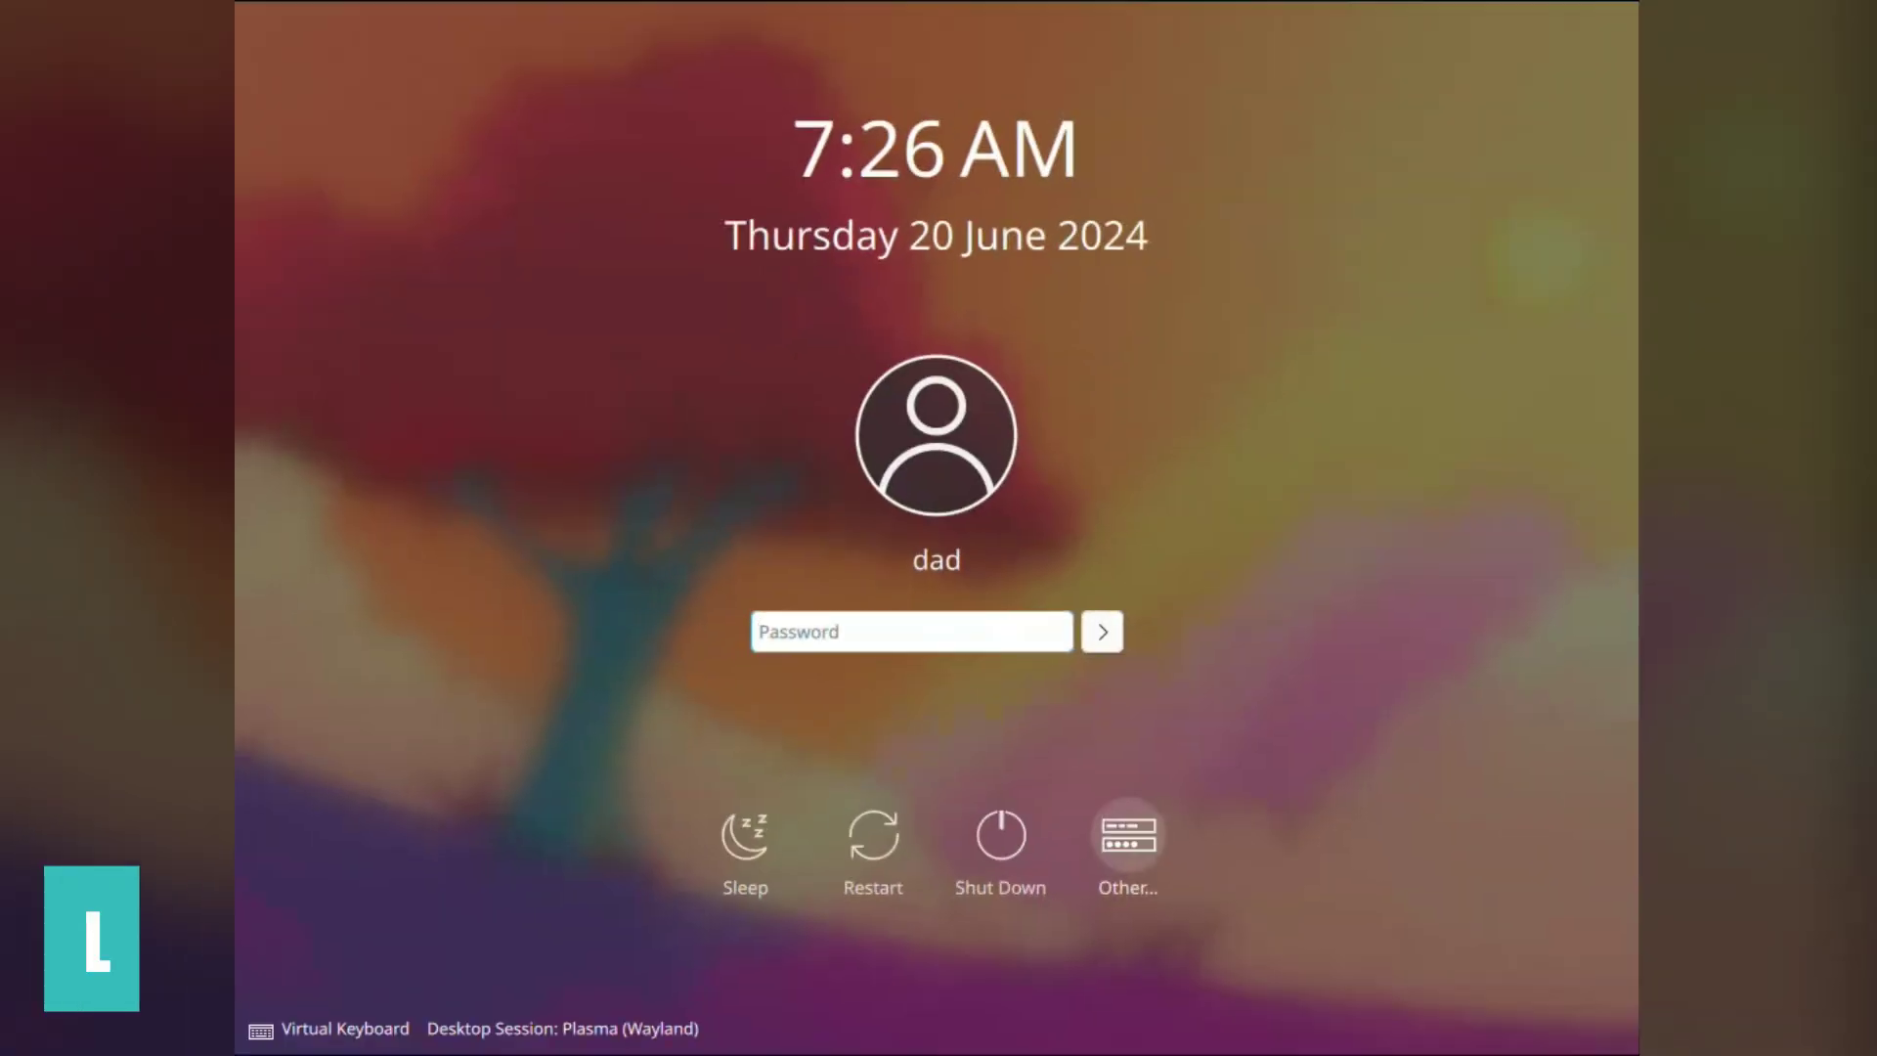
# Step: Compare the login screen's manual username entry with its user list, returning to the listed user
pyautogui.click(1128, 836)
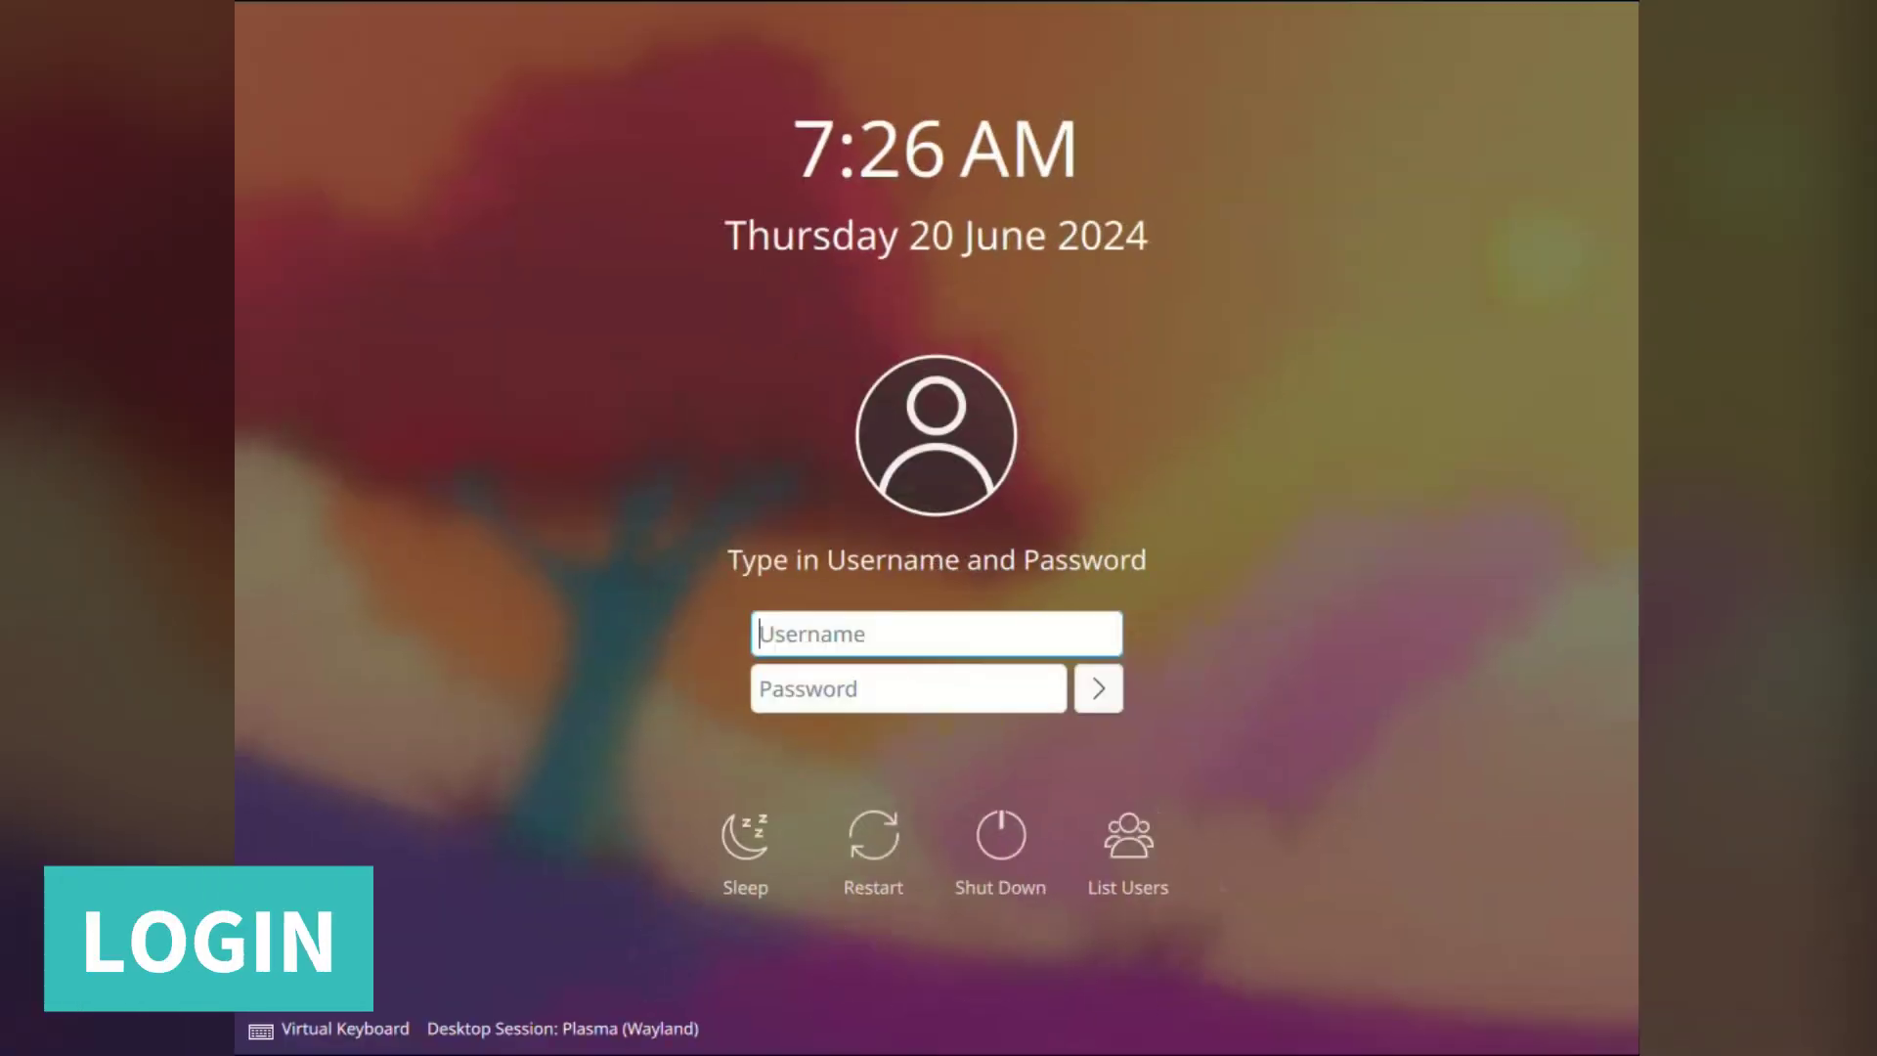
pyautogui.click(1128, 836)
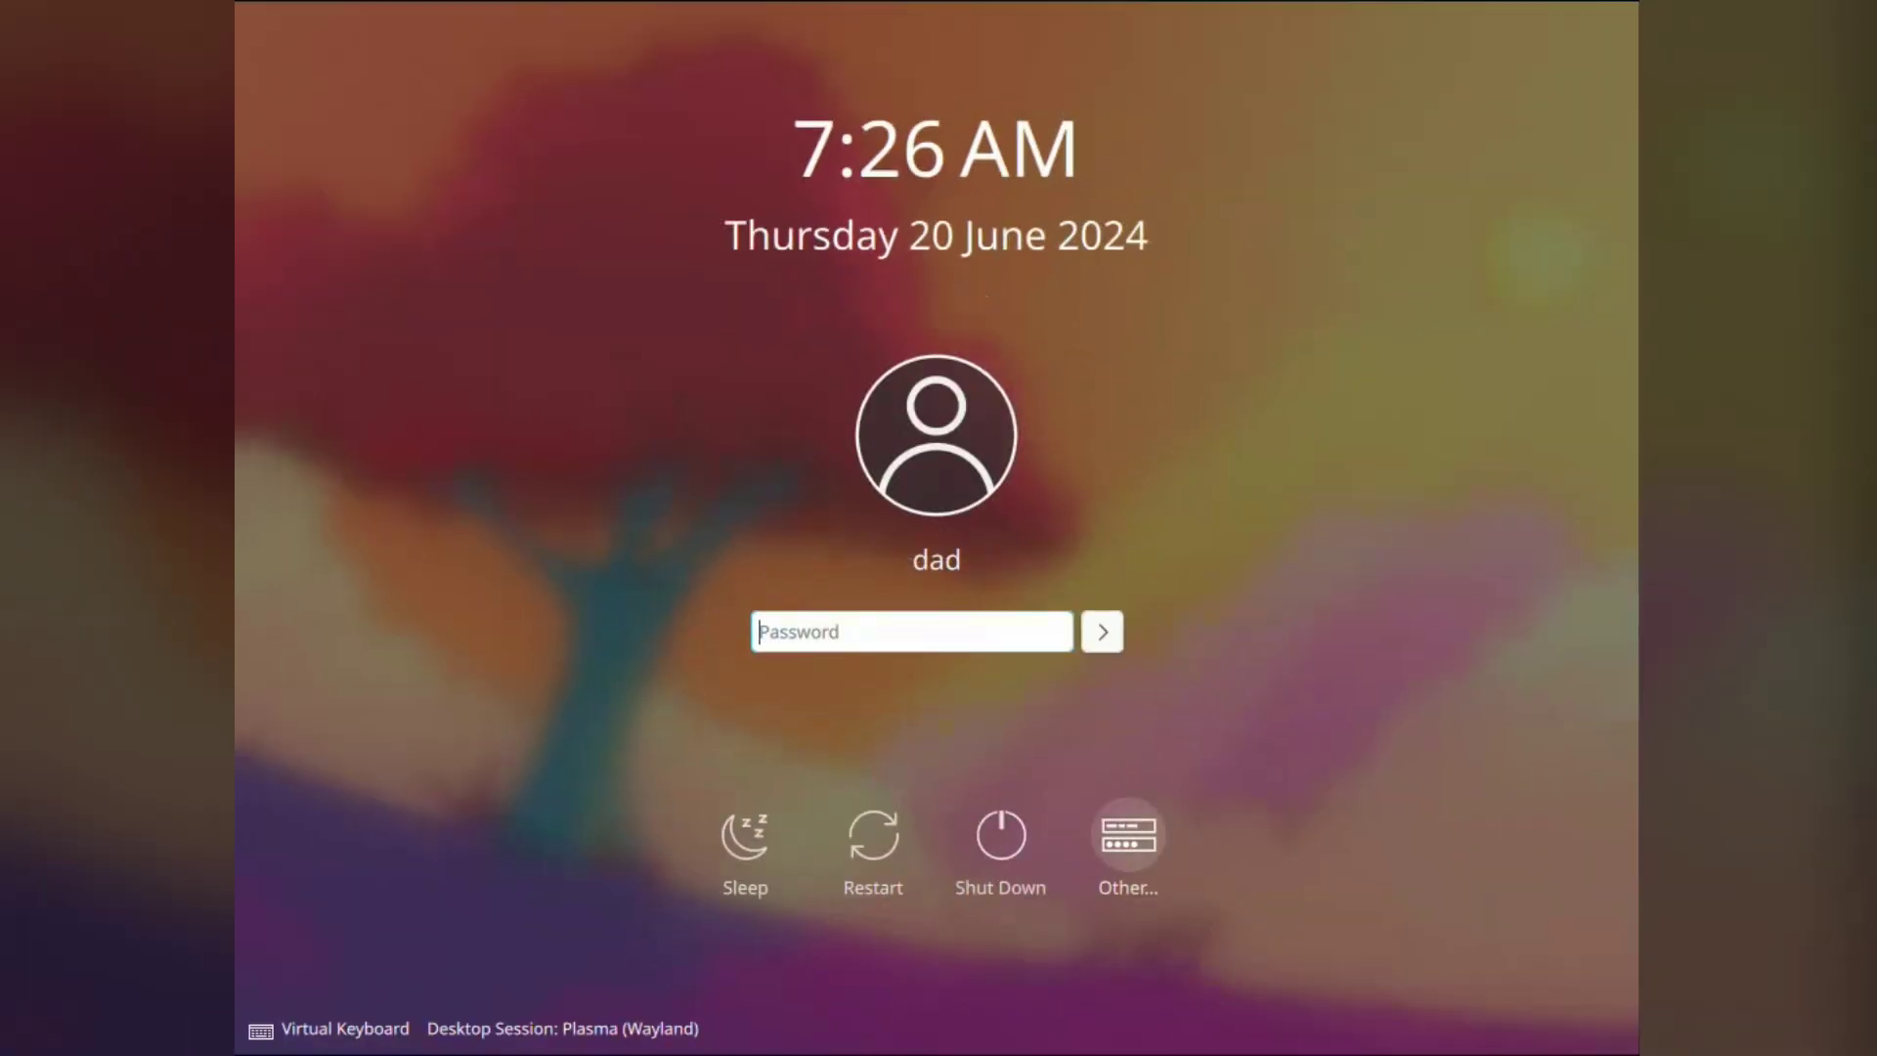
pyautogui.click(1128, 836)
pyautogui.click(1128, 836)
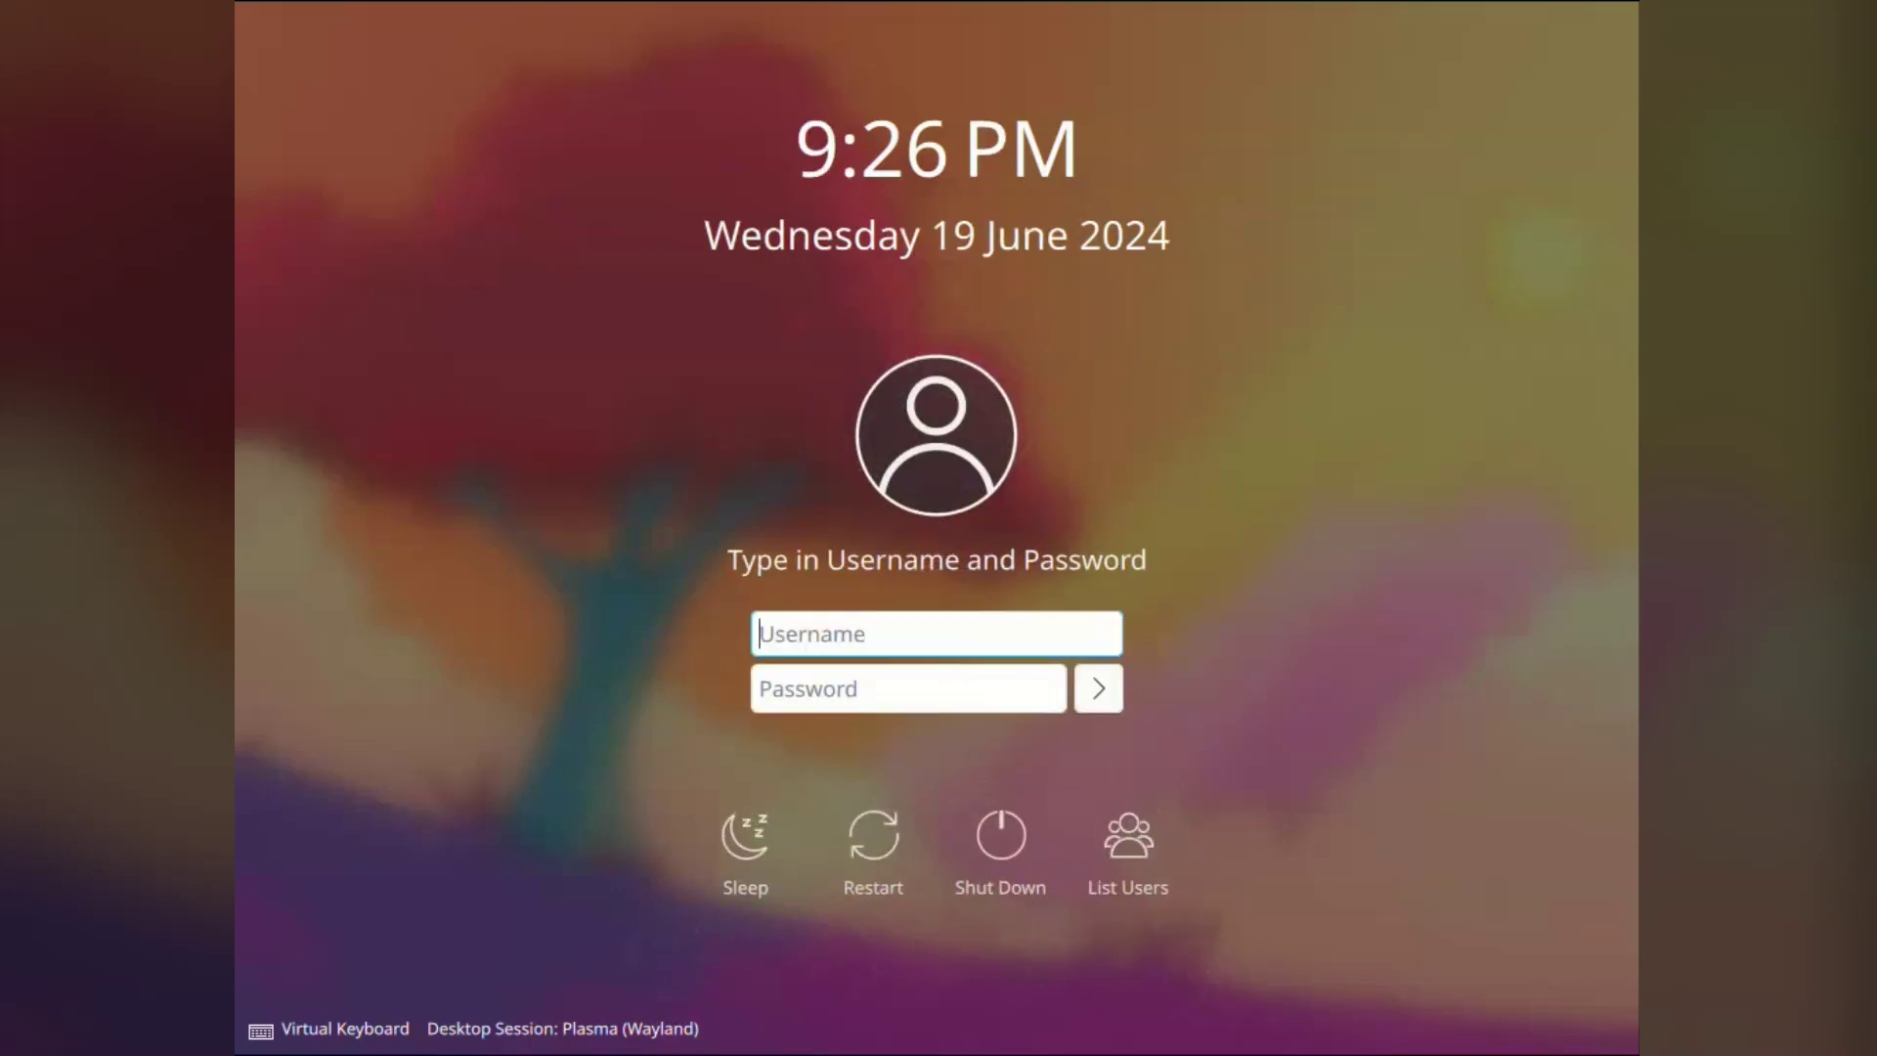
pyautogui.click(1128, 836)
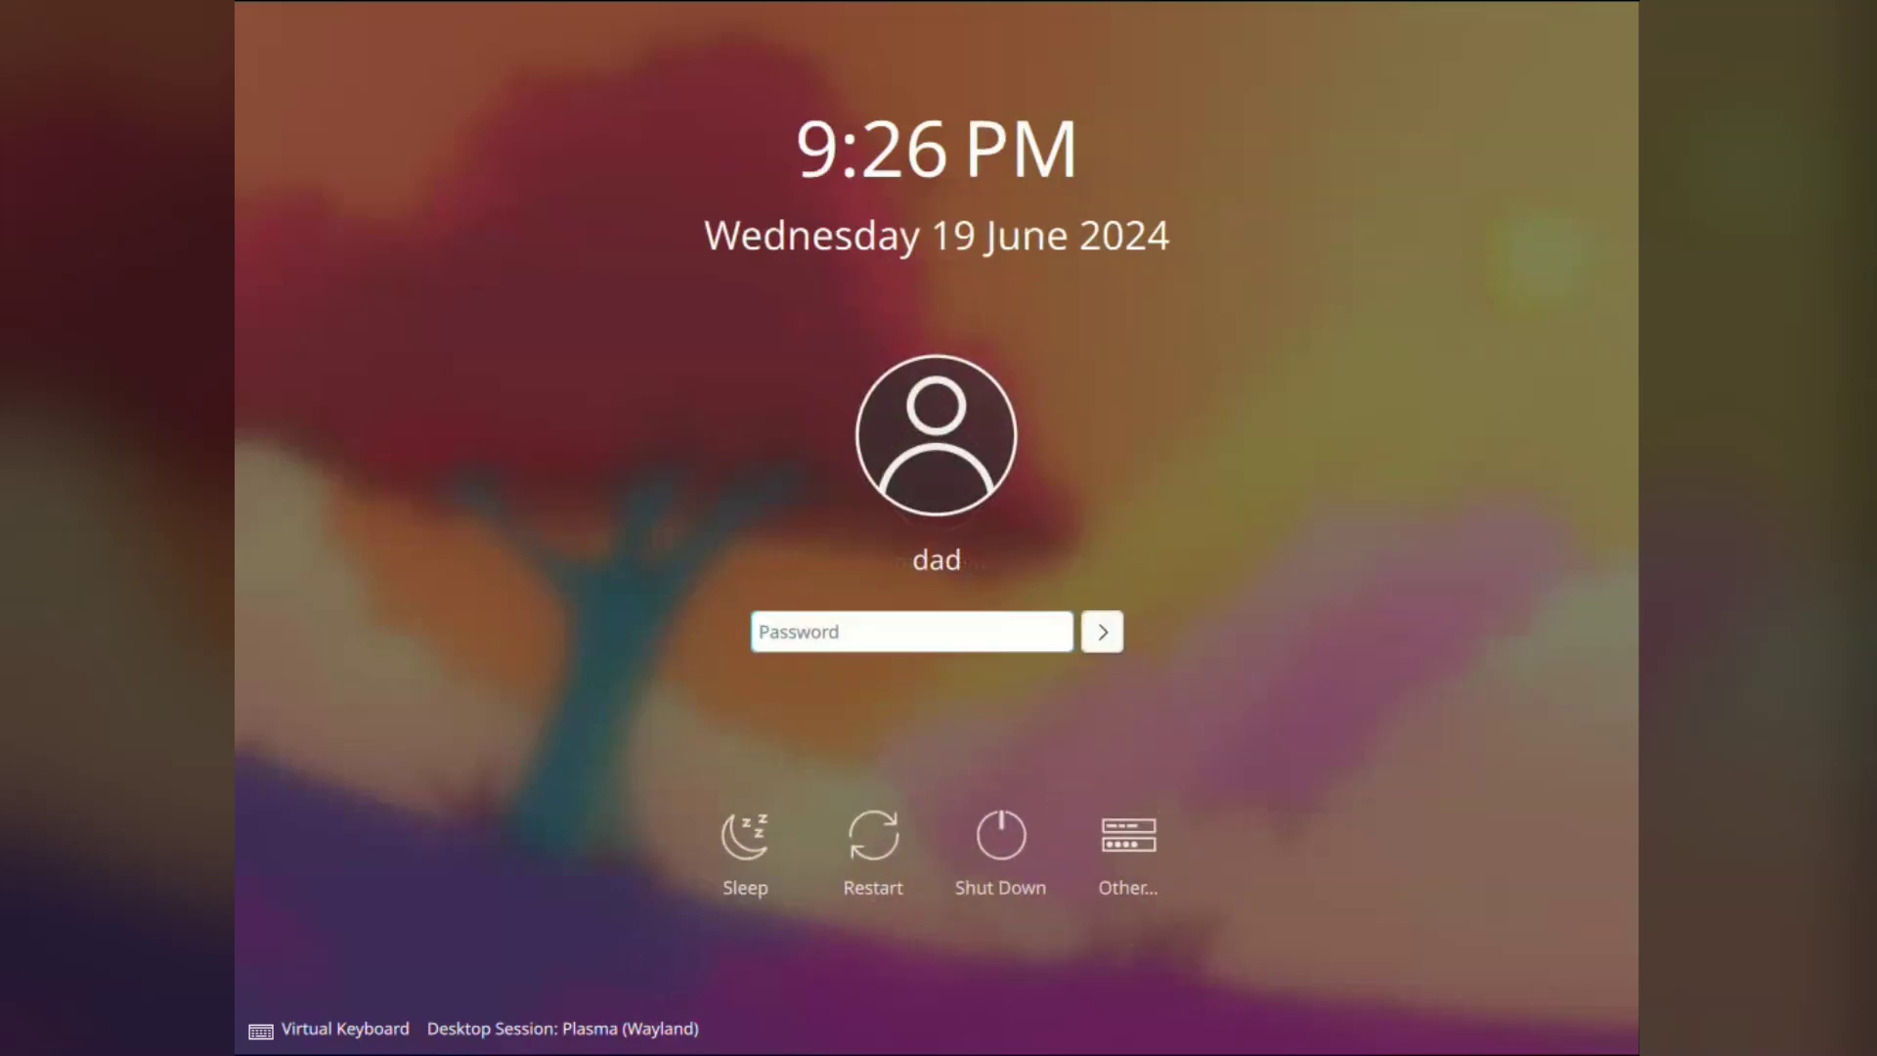
# Step: Log in with the account password and open the Dolphin file manager, enlarging its window on the desktop
pyautogui.write('******')
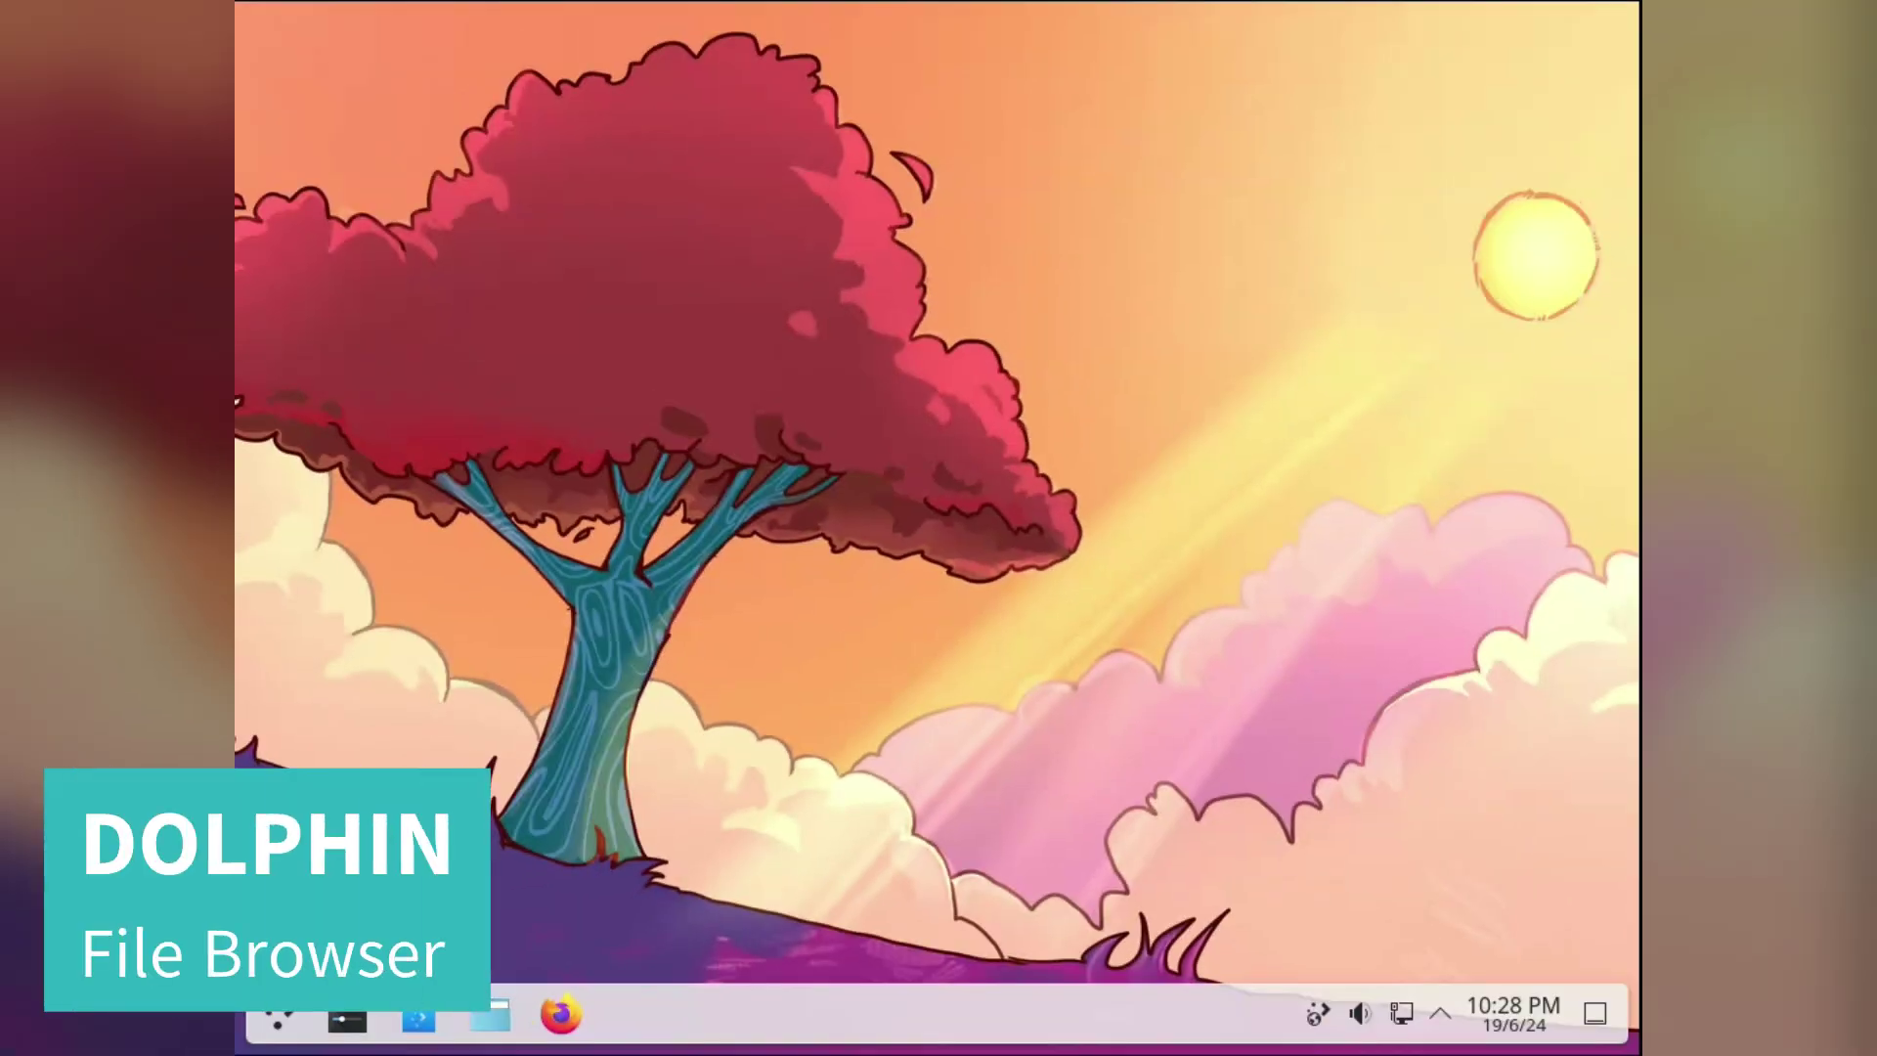
pyautogui.click(490, 1014)
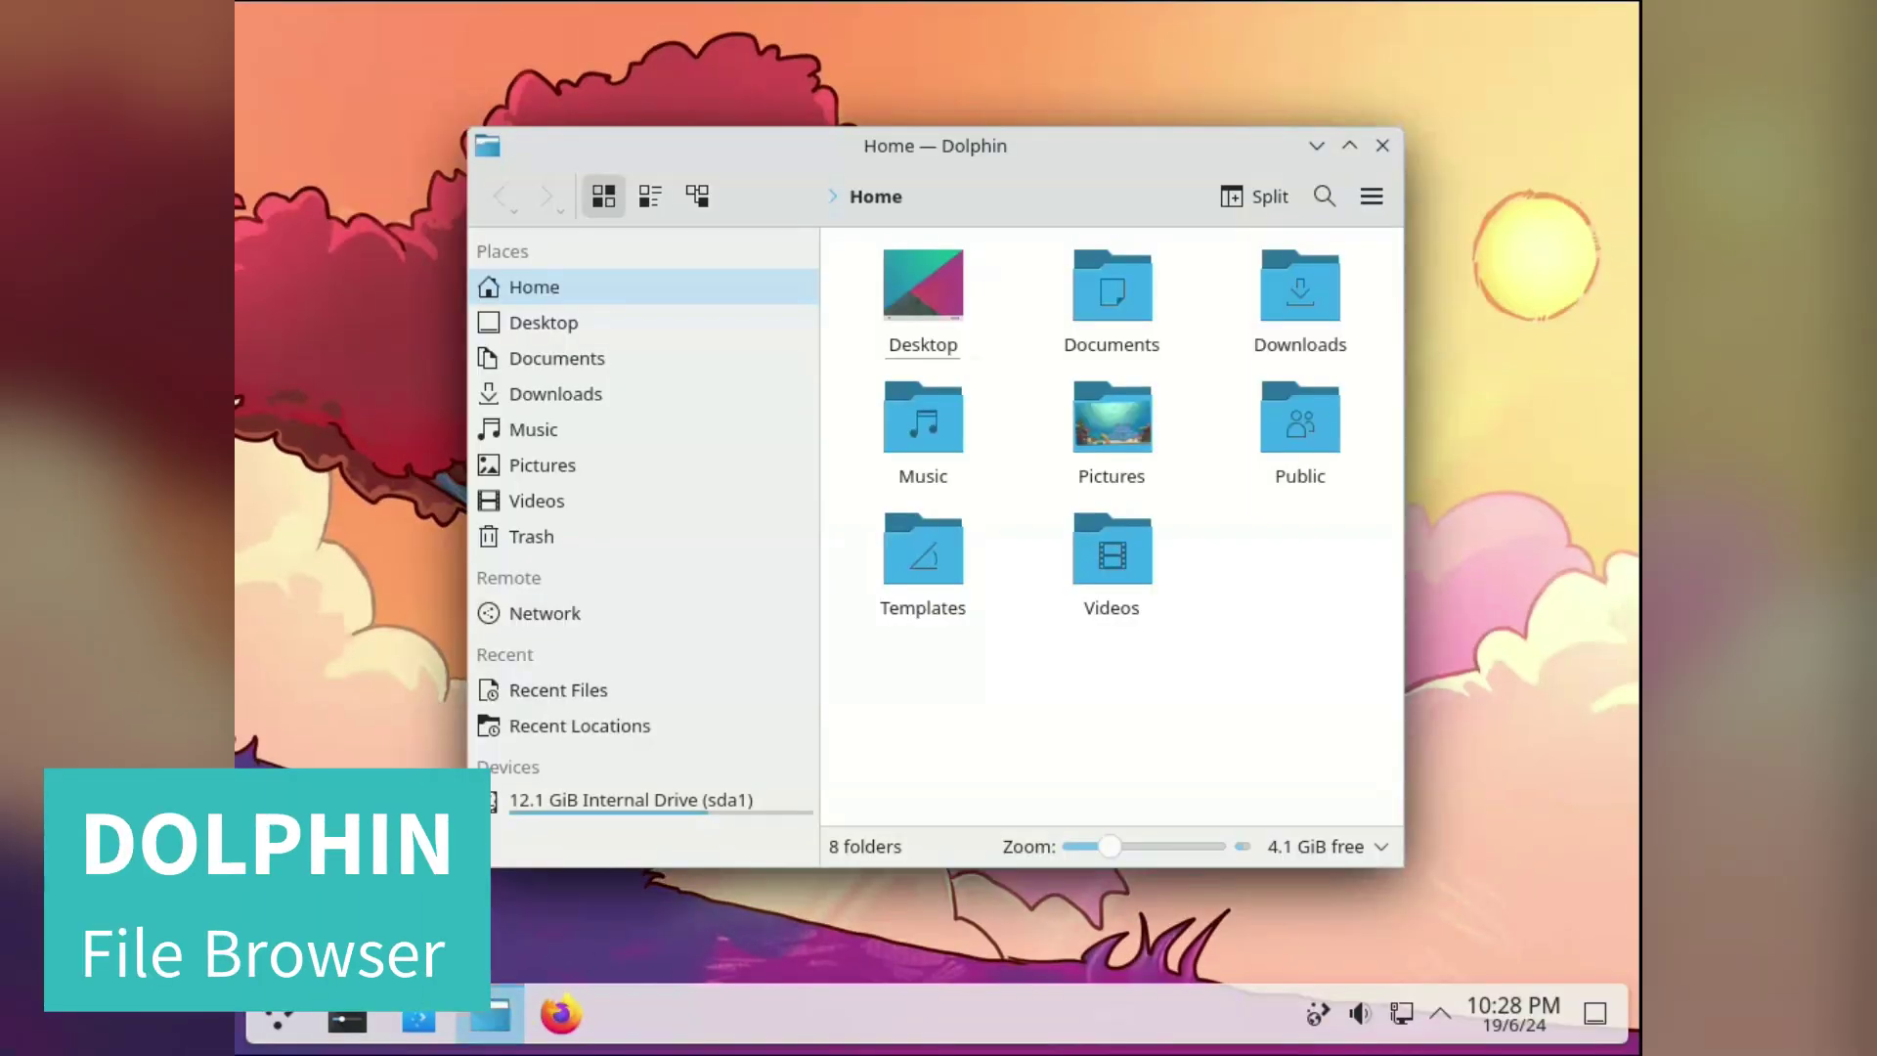
pyautogui.moveTo(949, 147); pyautogui.dragTo(788, 75)
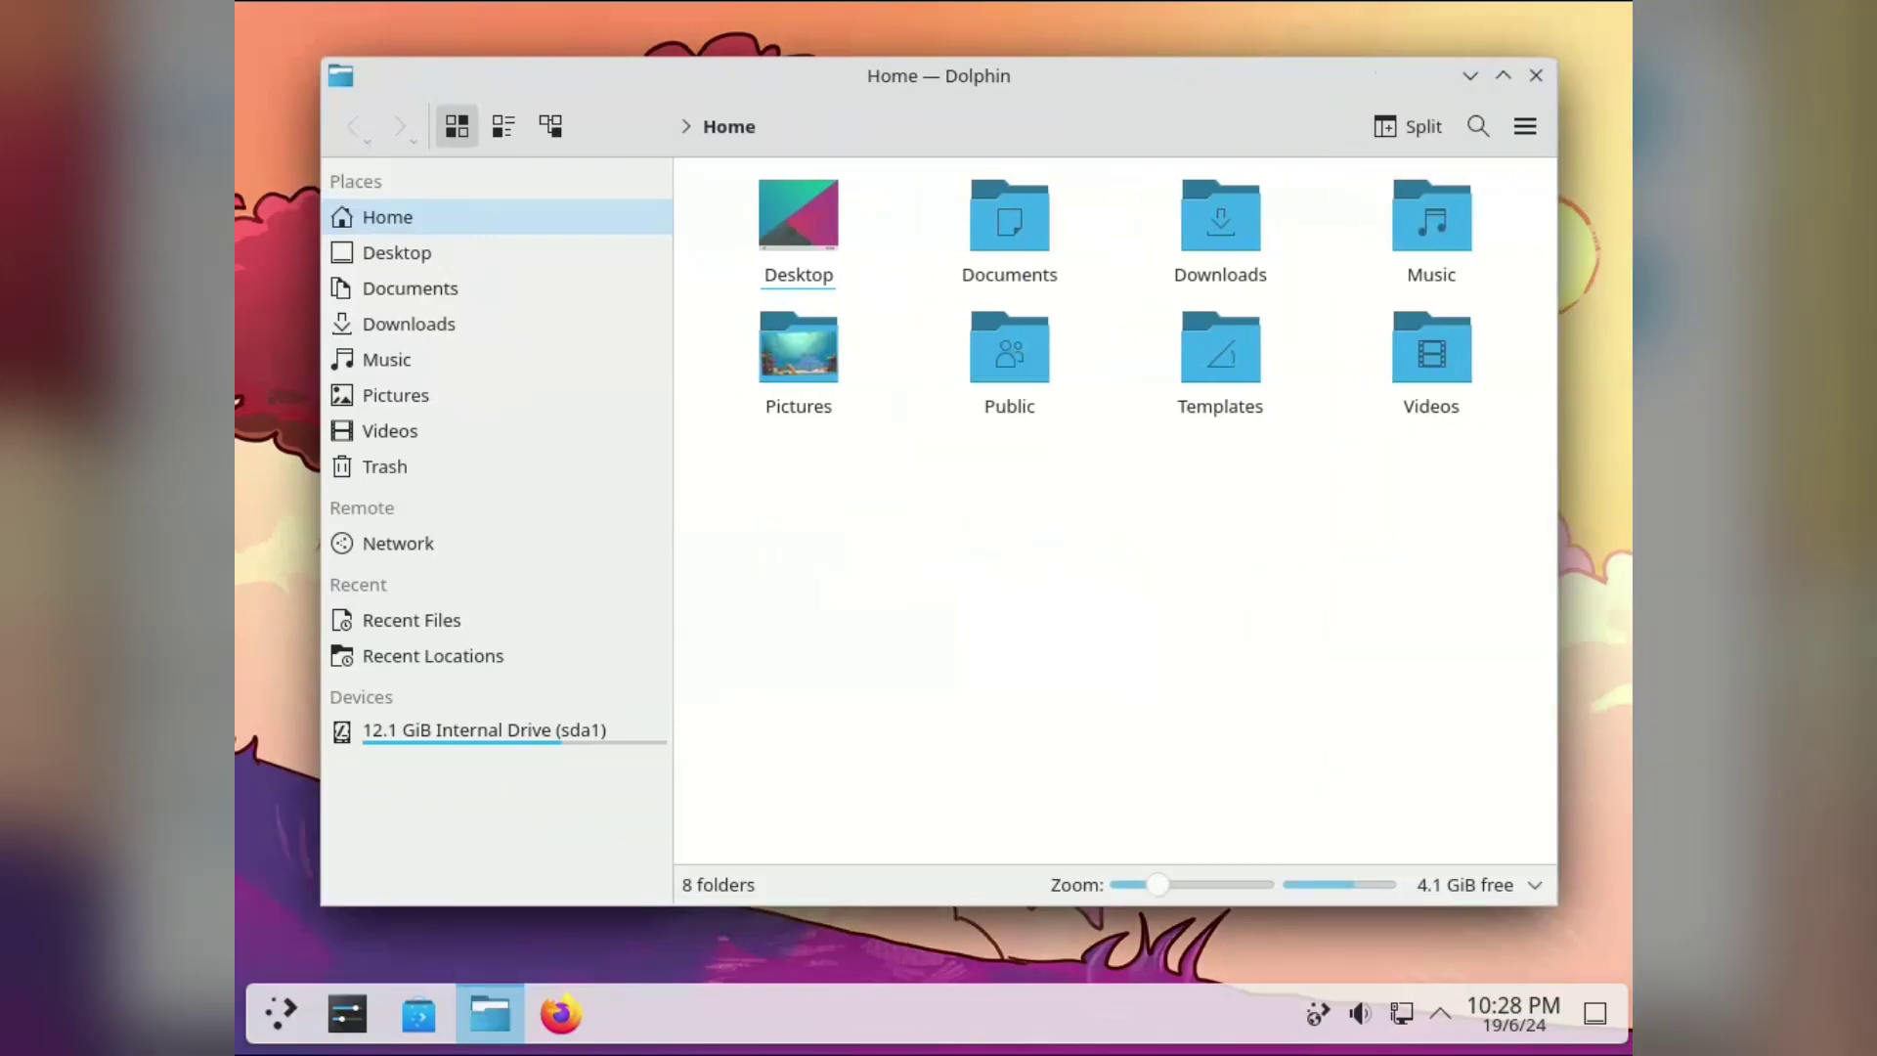
# Step: Set the icon size of Dolphin's Places list to Large (32x32)
pyautogui.rightClick(572, 840)
pyautogui.moveTo(674, 900)
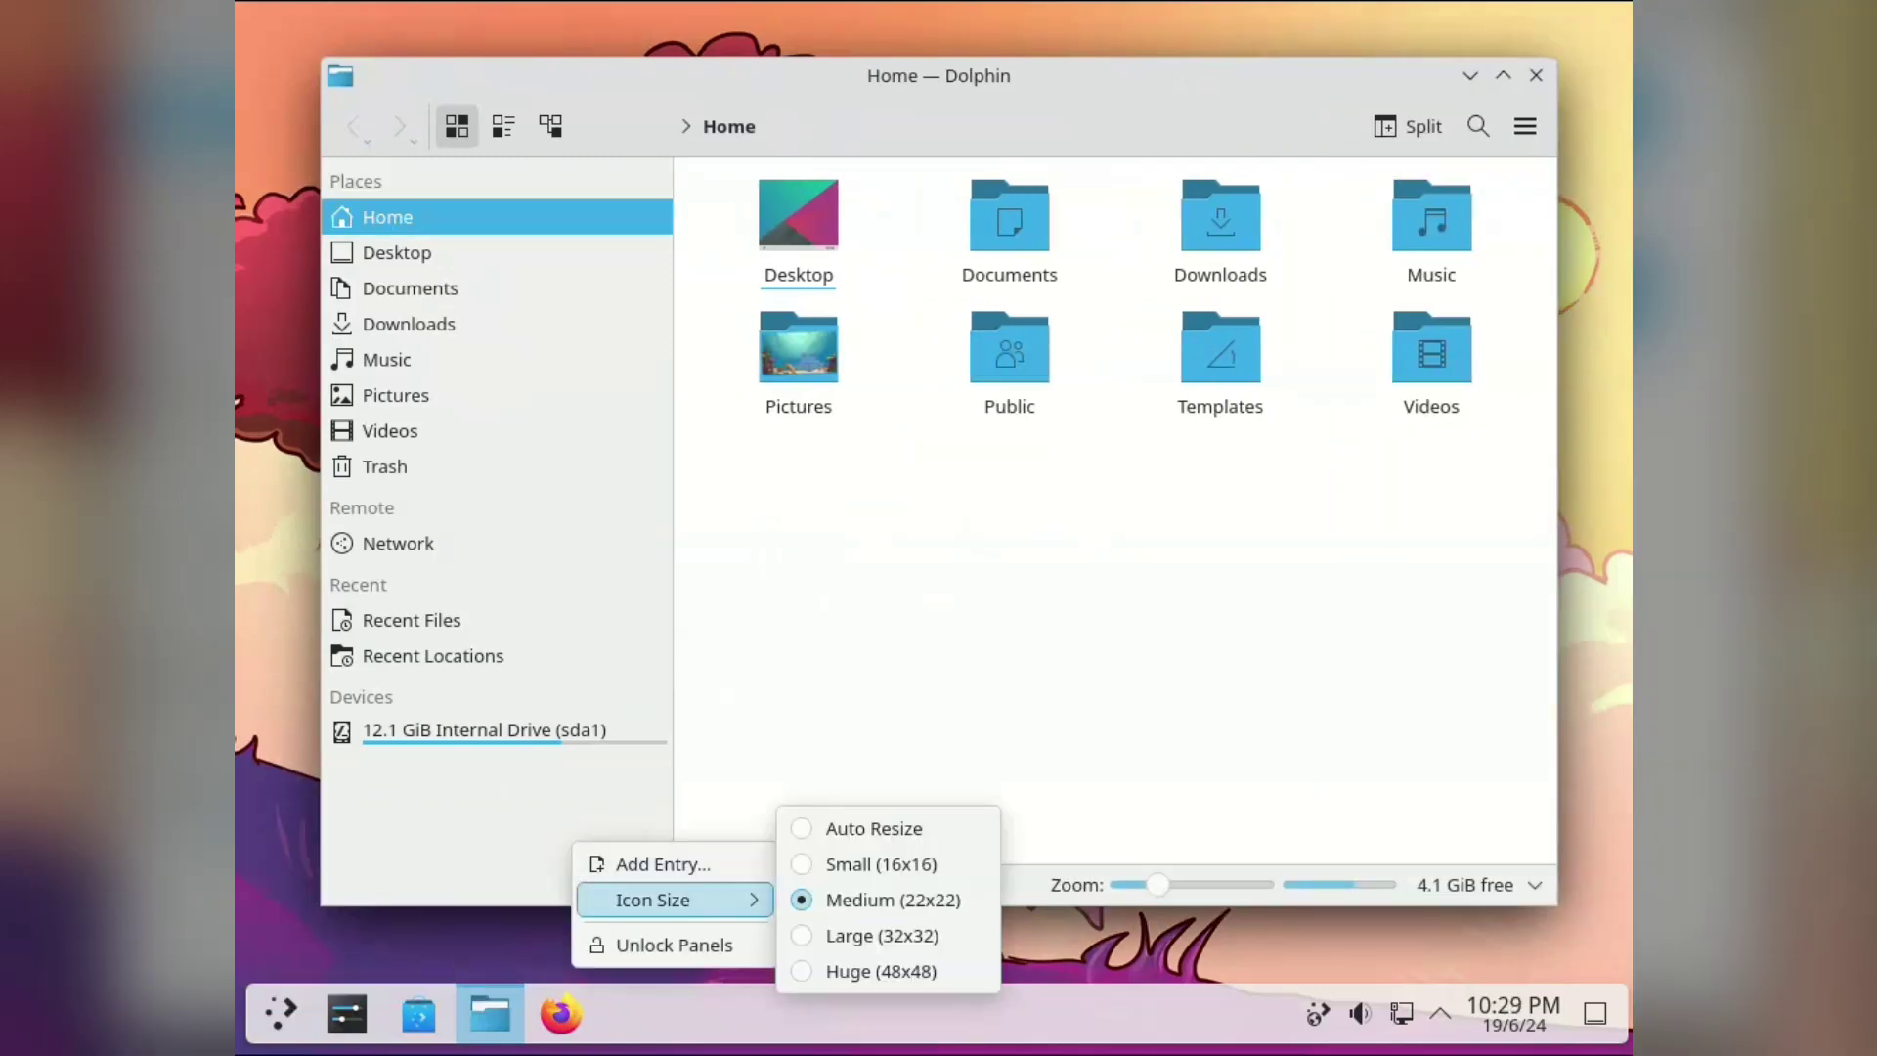
pyautogui.click(880, 935)
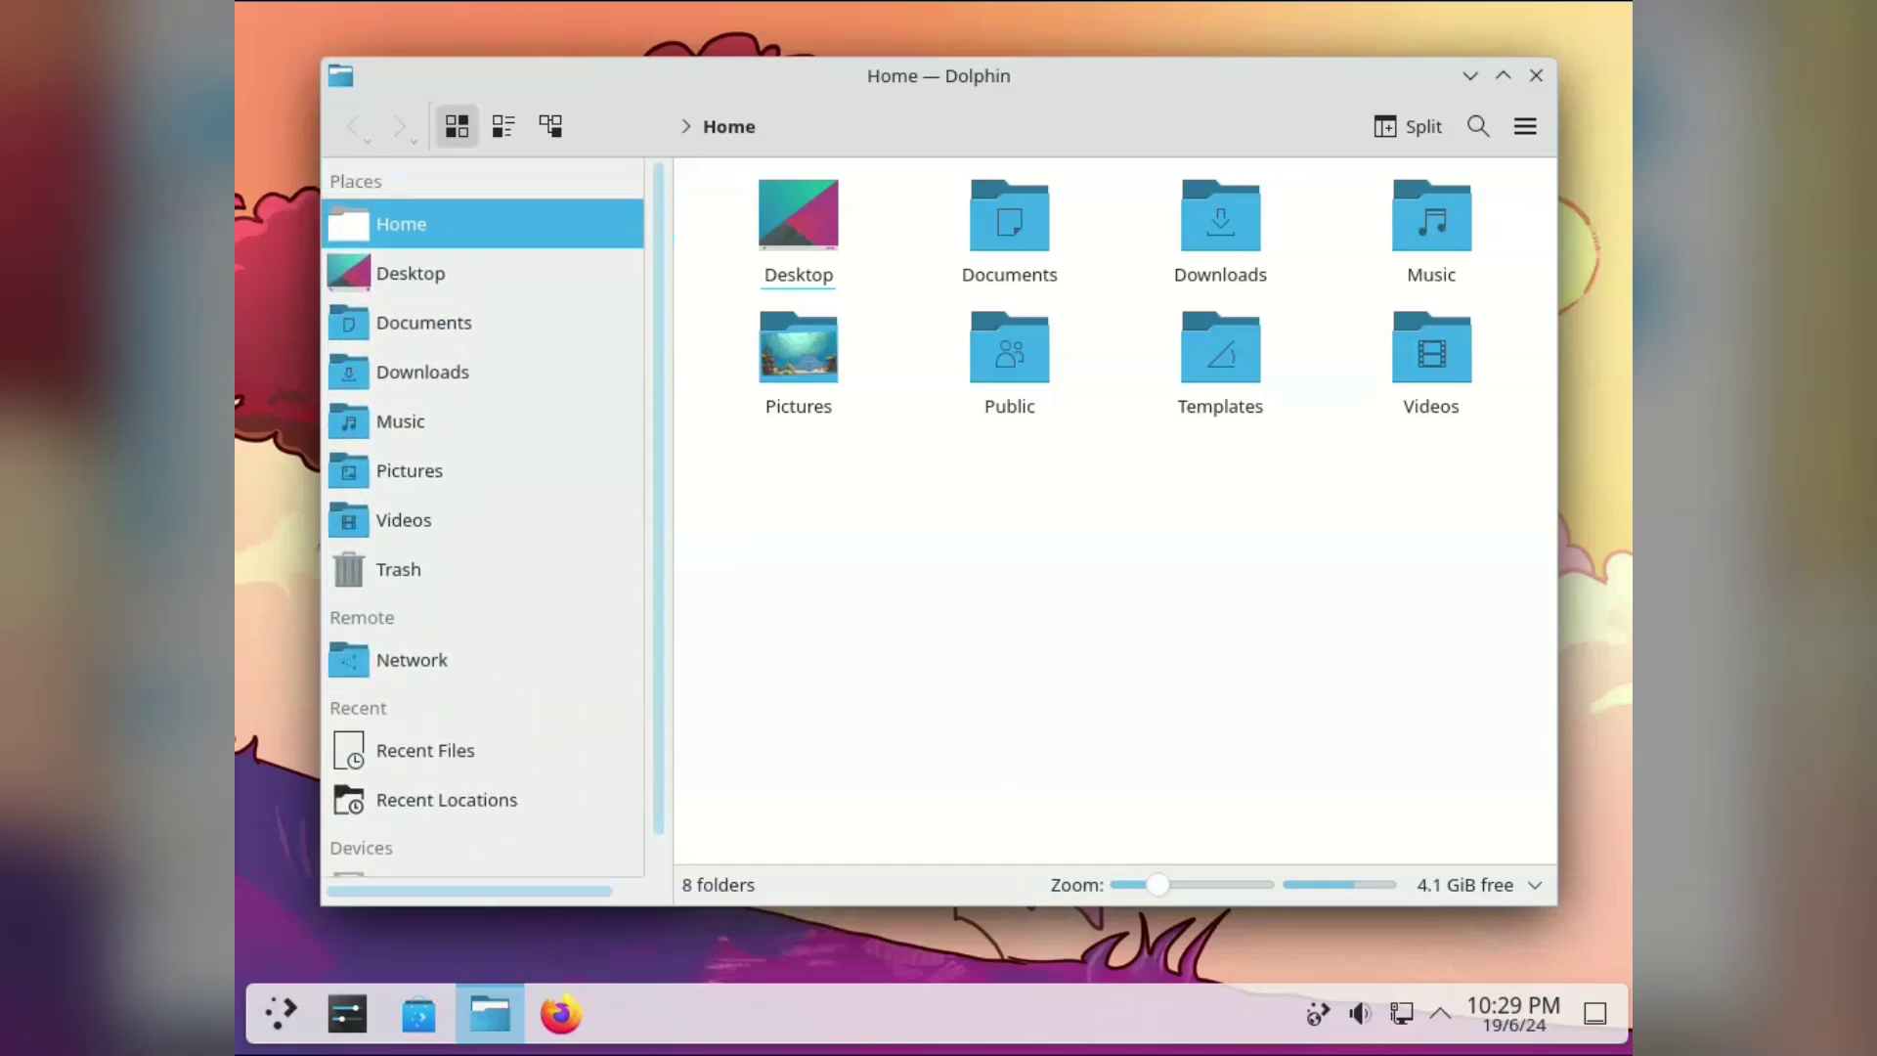
# Step: Look through the Home folder's options for creating items, opening it with other applications and sorting, and set its view mode to Compact
pyautogui.scroll(-1, 482, 621)
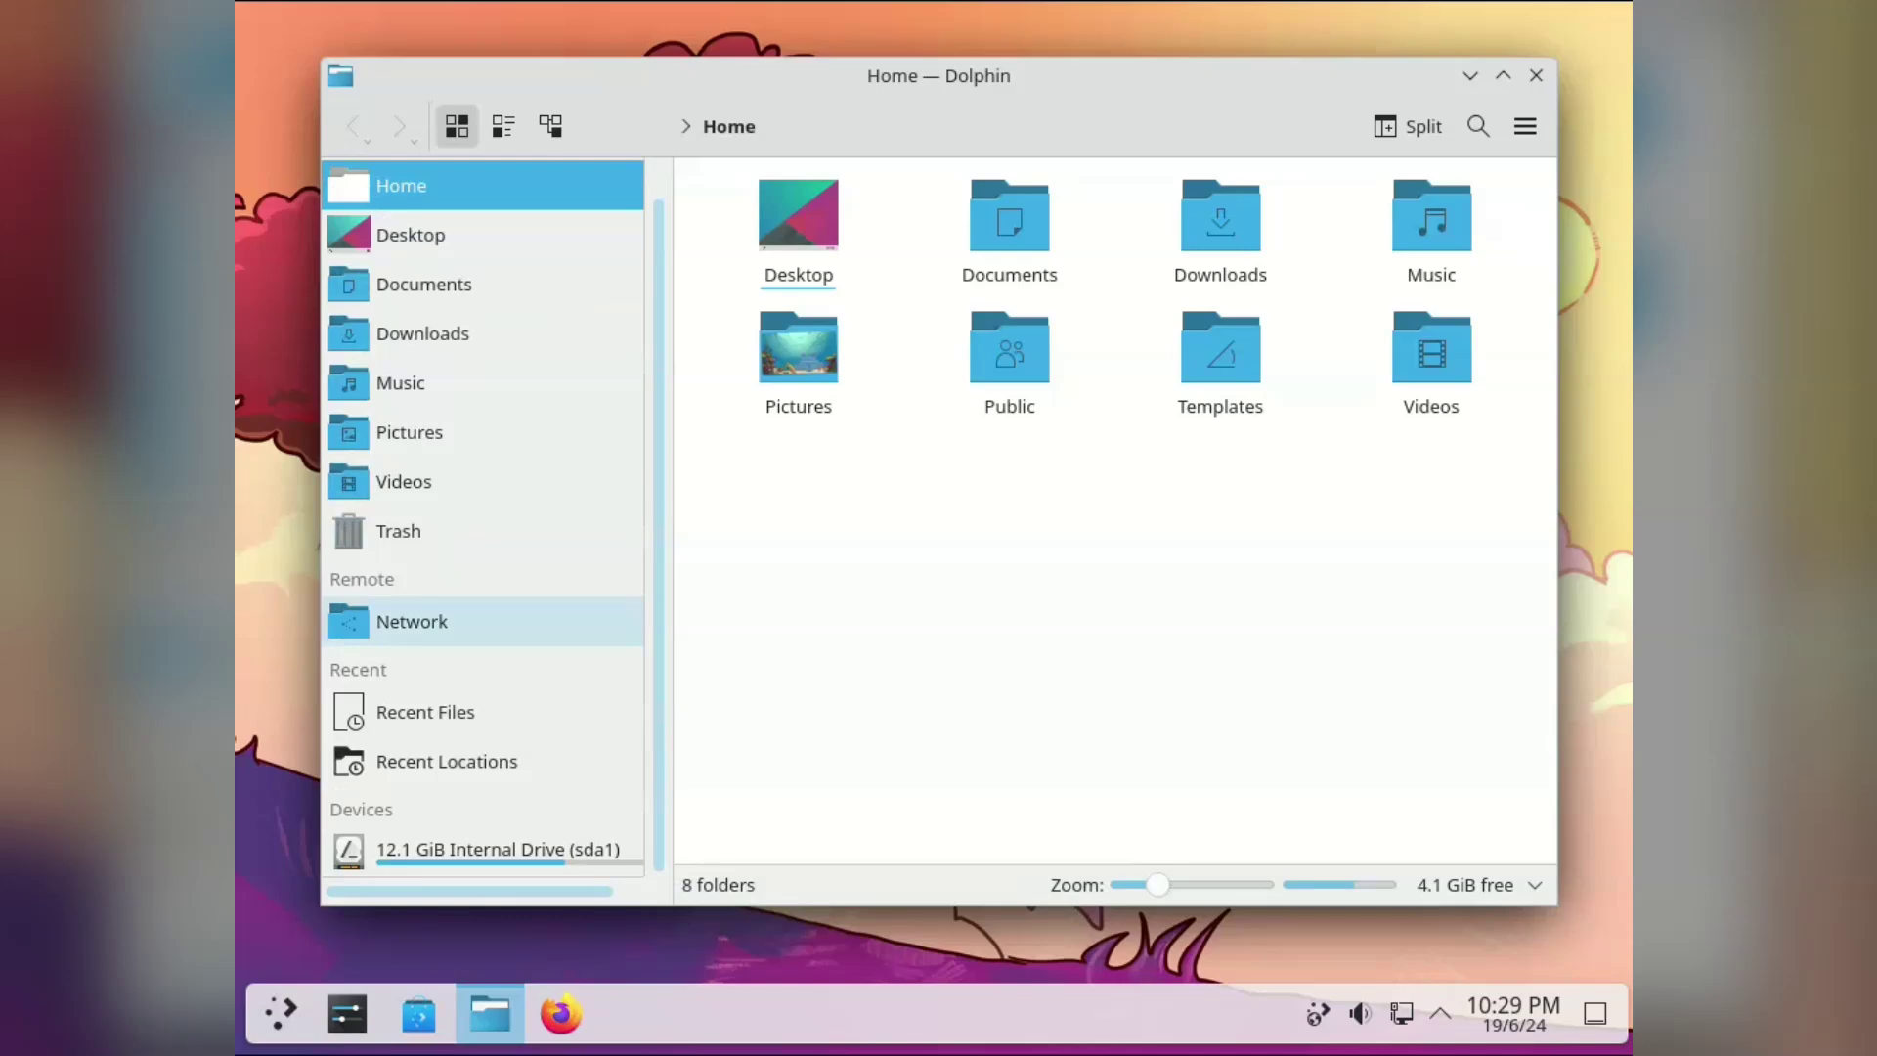
pyautogui.rightClick(843, 510)
pyautogui.moveTo(932, 532)
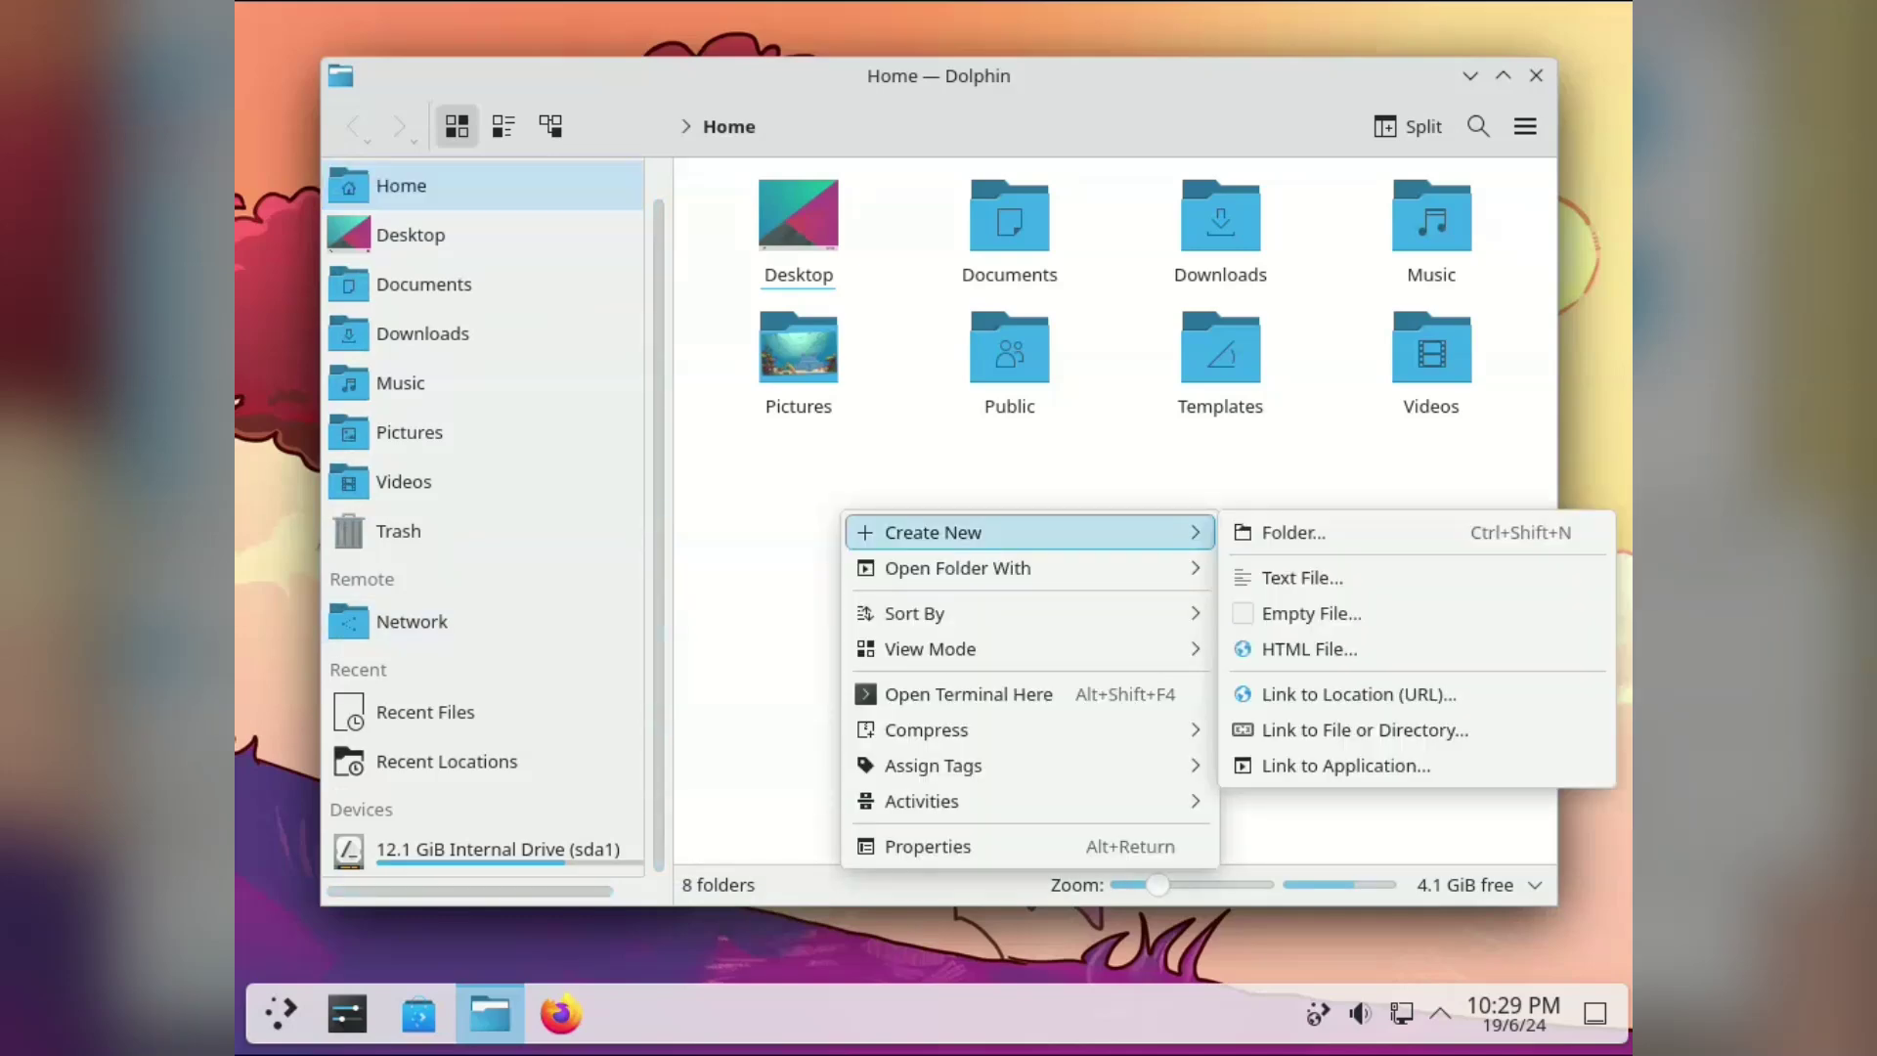
pyautogui.moveTo(861, 568)
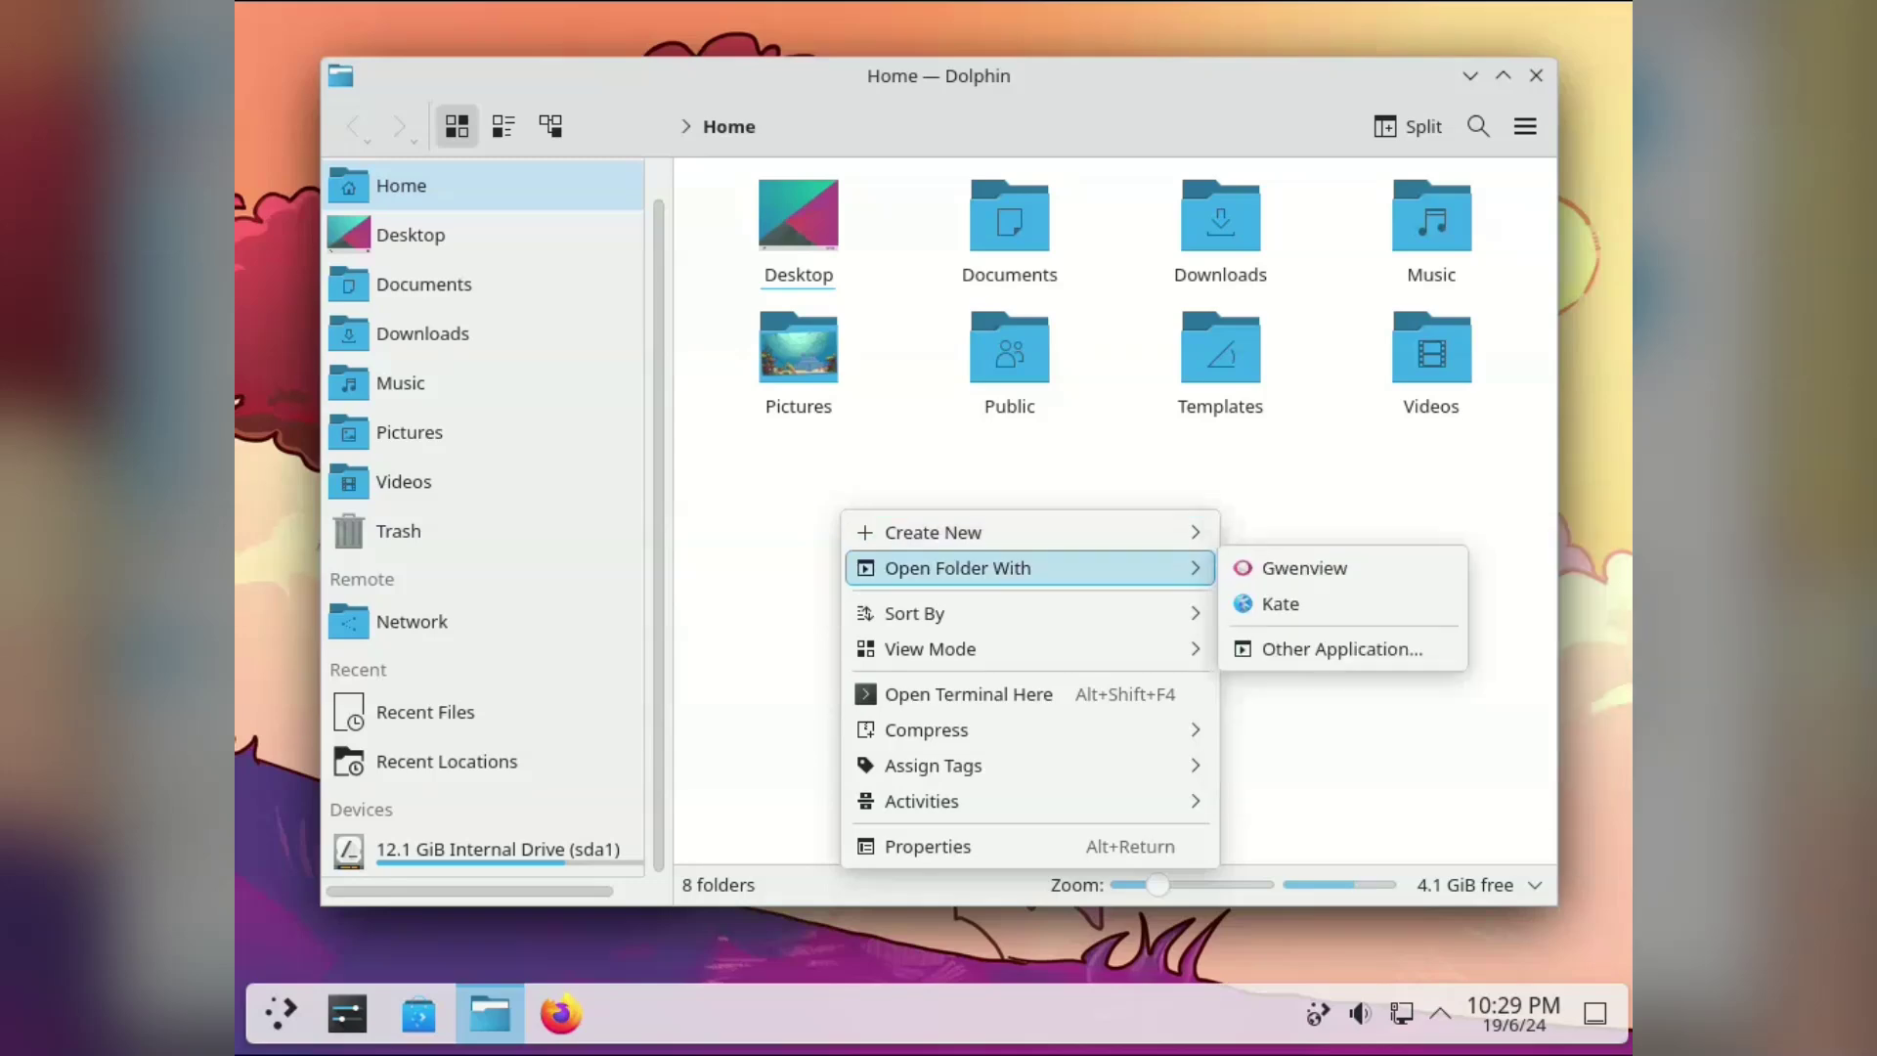
pyautogui.moveTo(861, 613)
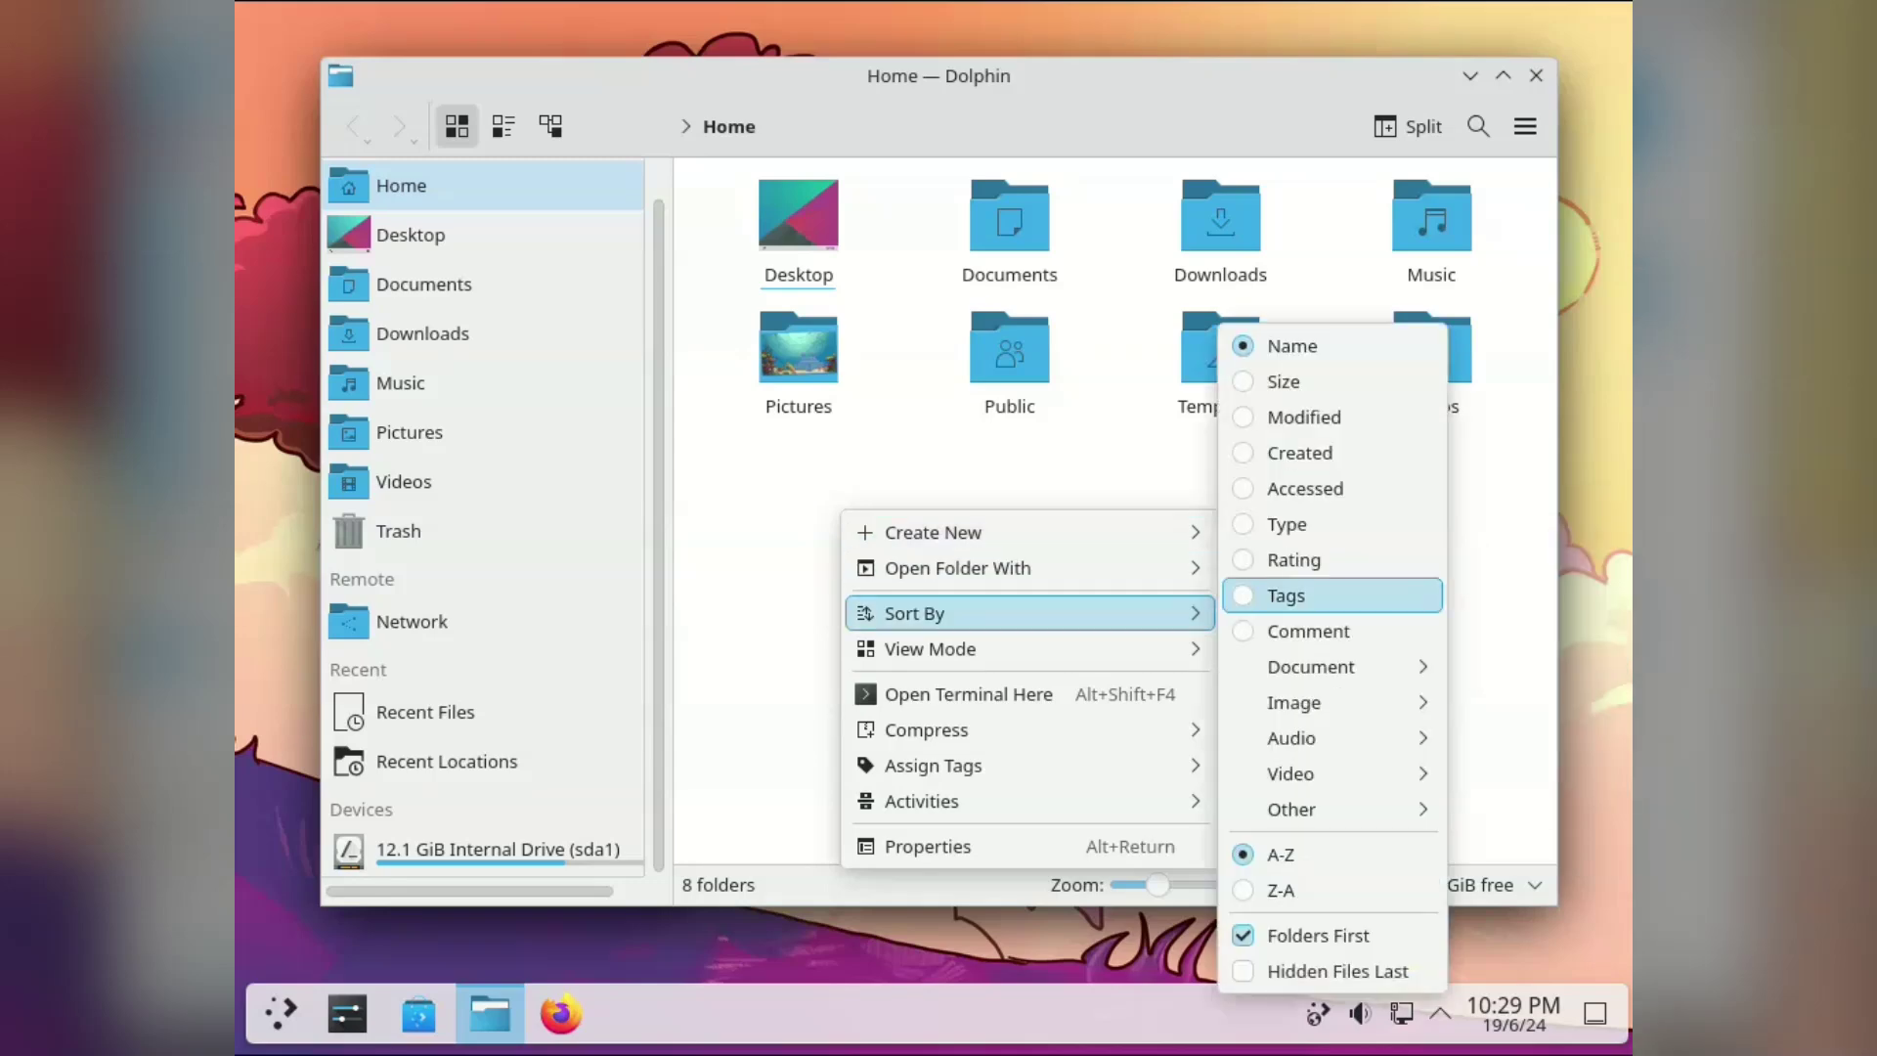
pyautogui.moveTo(1310, 666)
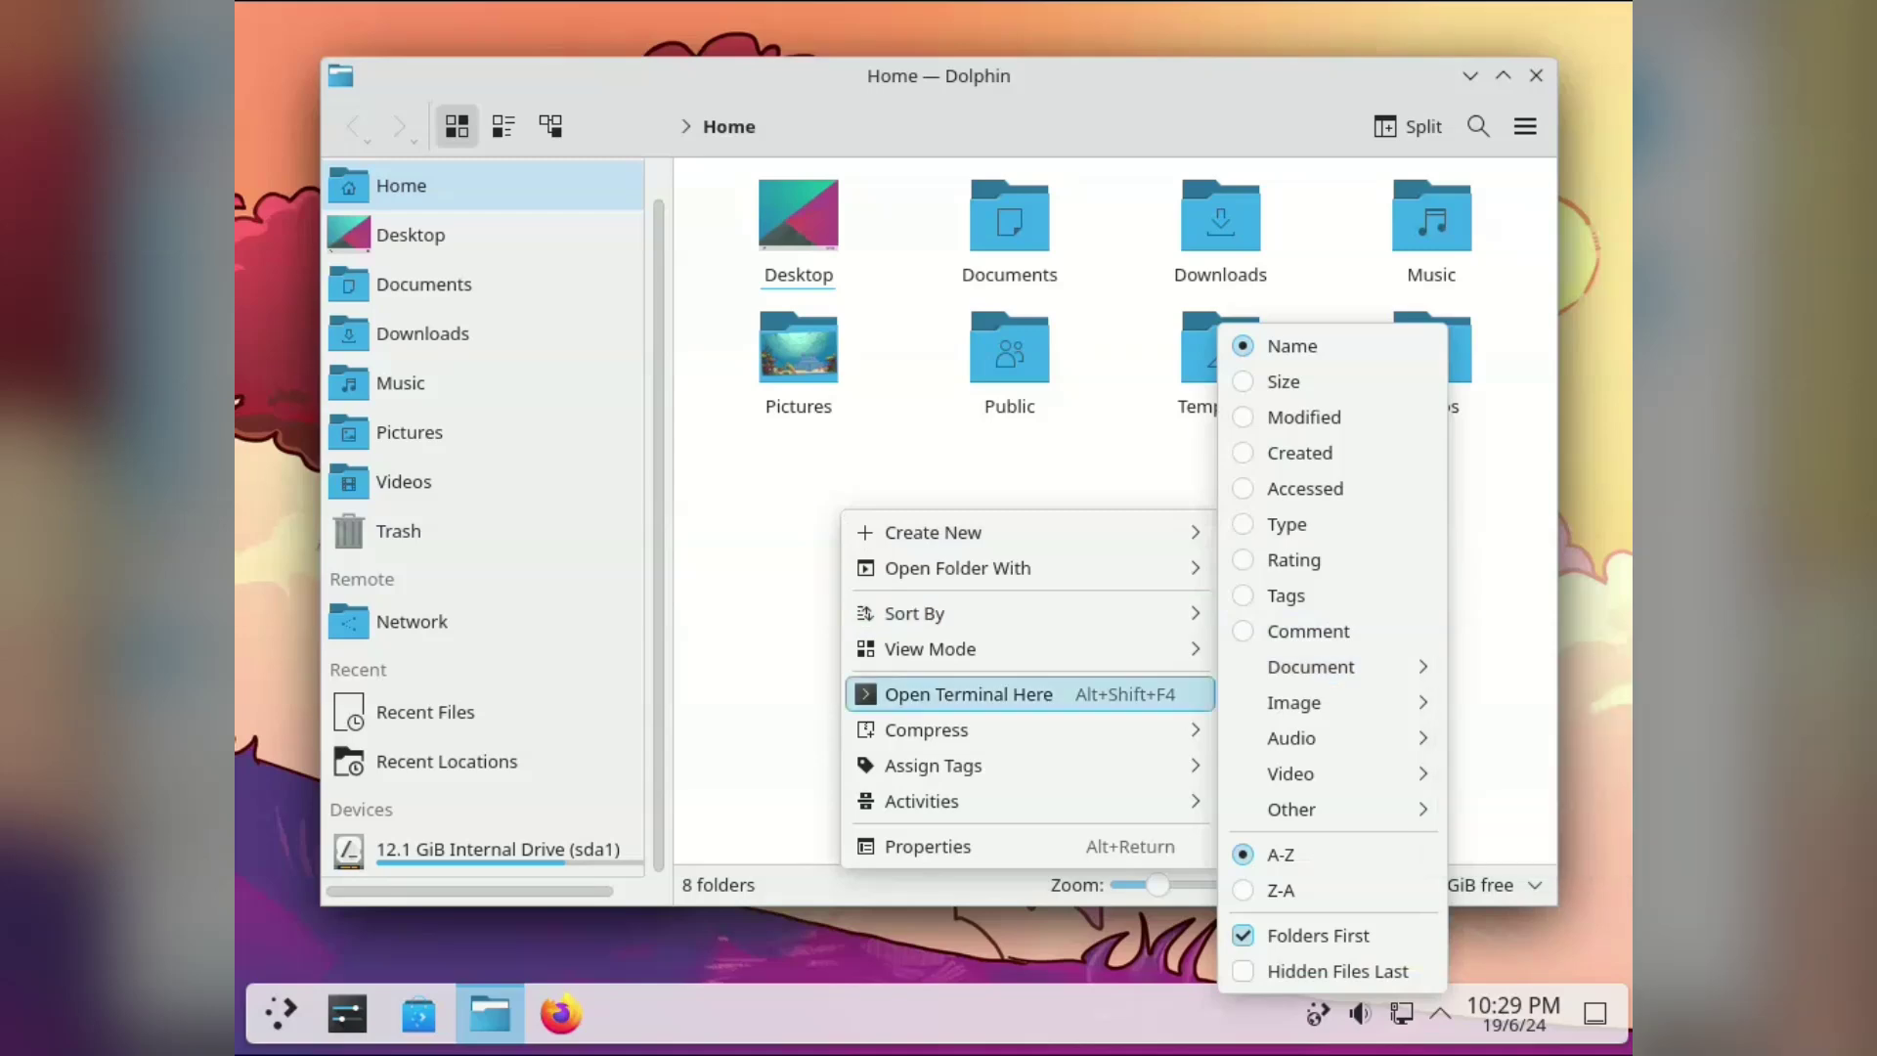
pyautogui.moveTo(929, 649)
pyautogui.click(1332, 684)
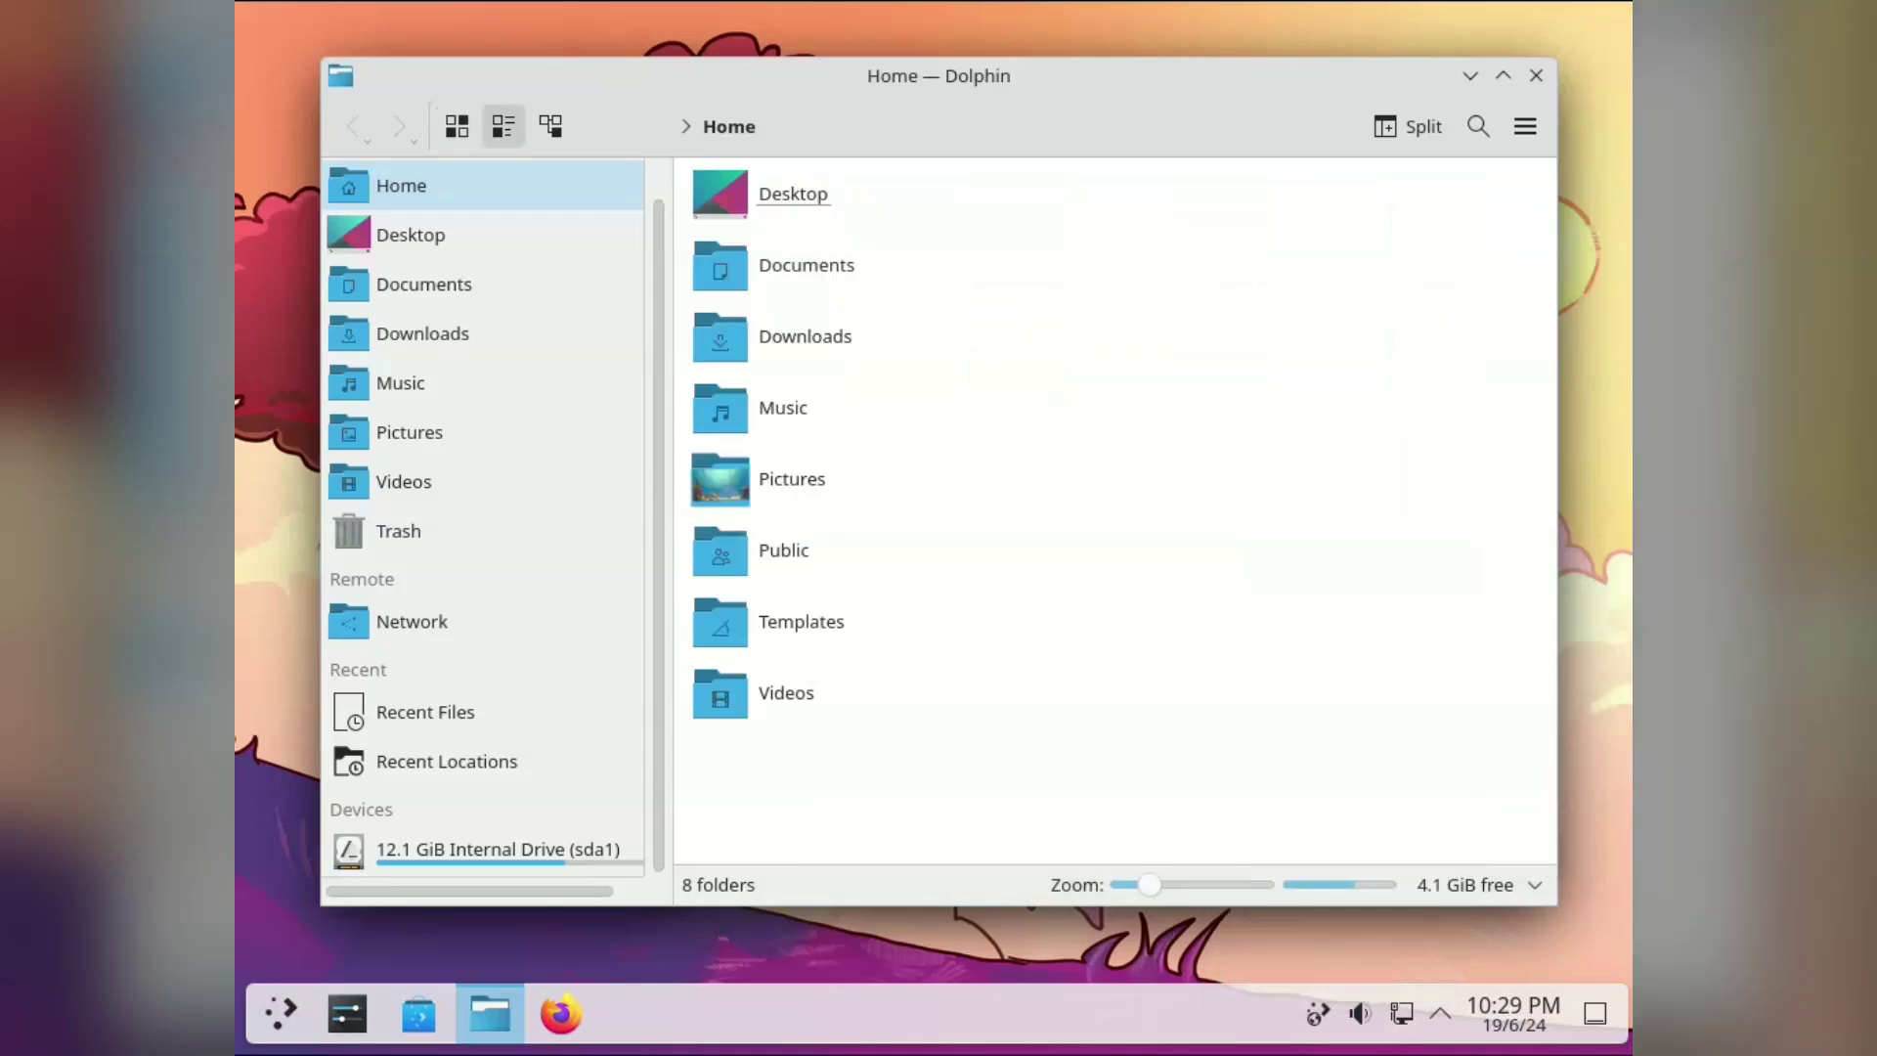
# Step: Set the Home folder's view mode to Details and return it to Icons
pyautogui.rightClick(1110, 520)
pyautogui.moveTo(1202, 577)
pyautogui.moveTo(1197, 657)
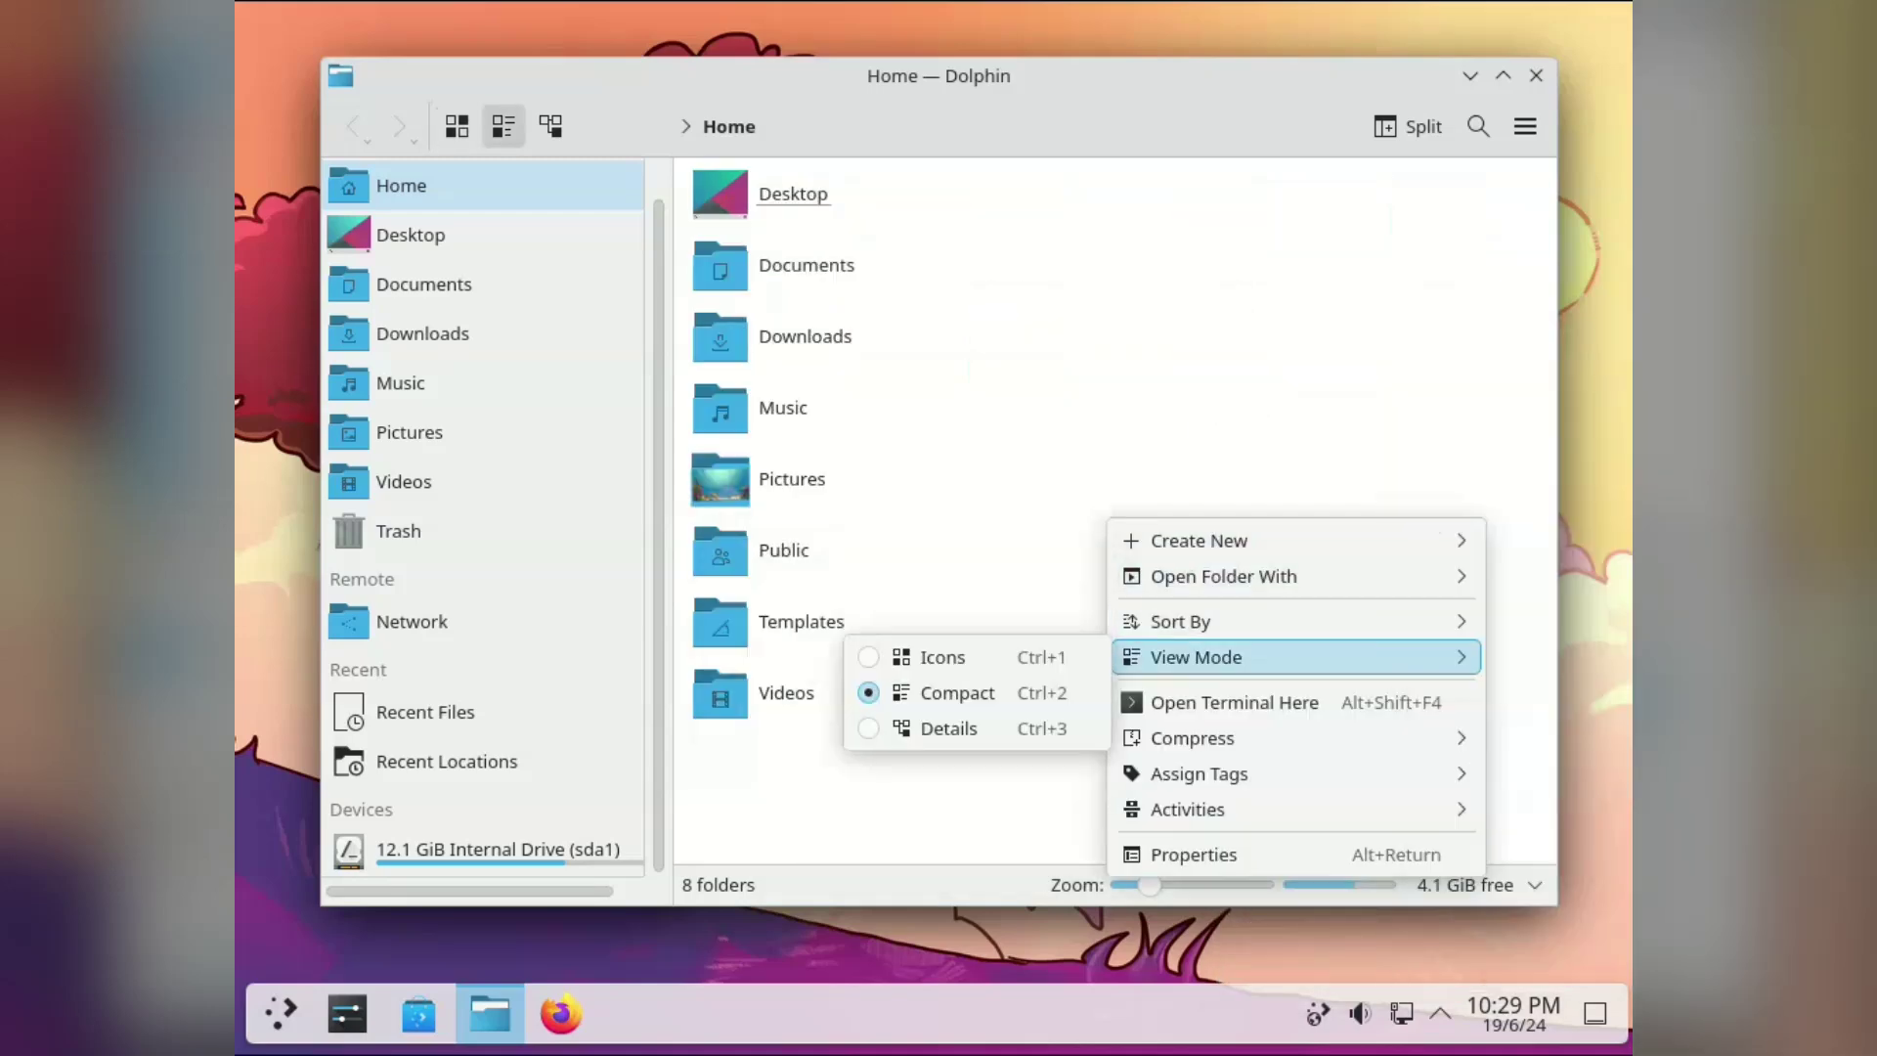
pyautogui.click(939, 728)
pyautogui.rightClick(935, 471)
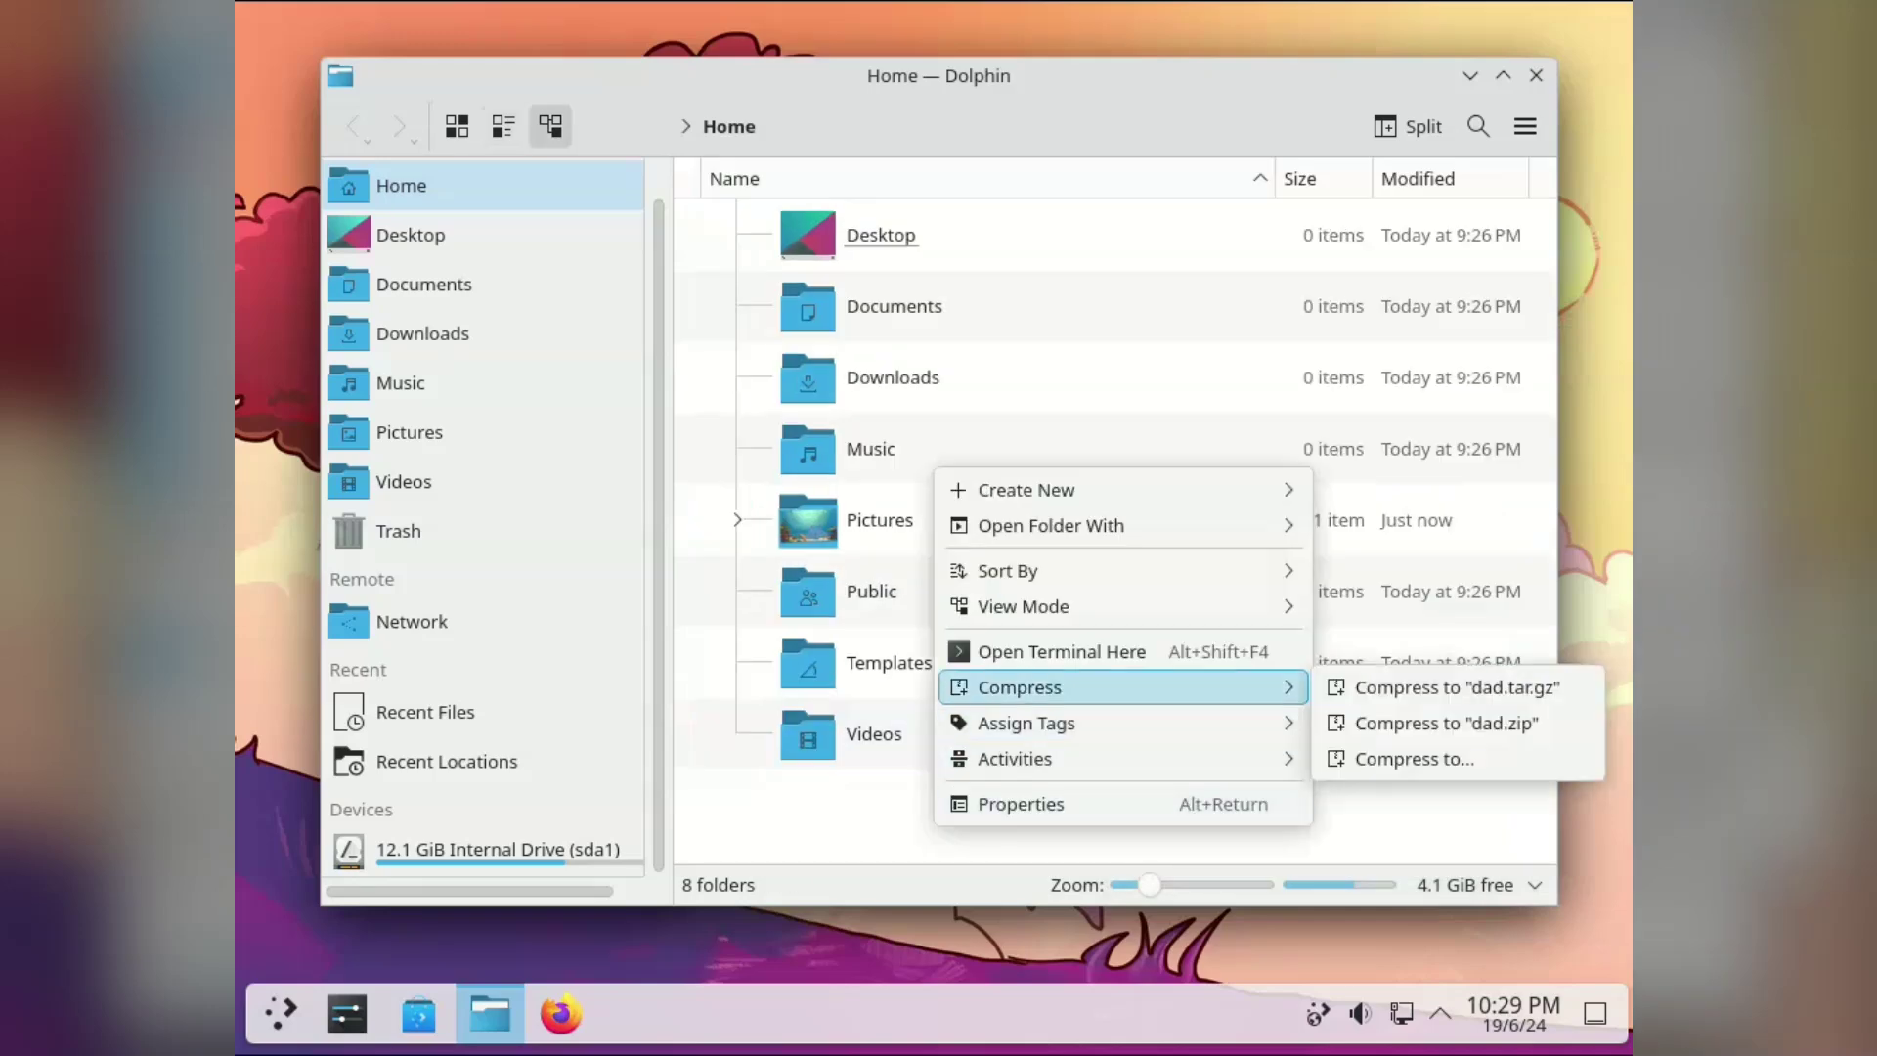
pyautogui.moveTo(1024, 606)
pyautogui.click(1410, 606)
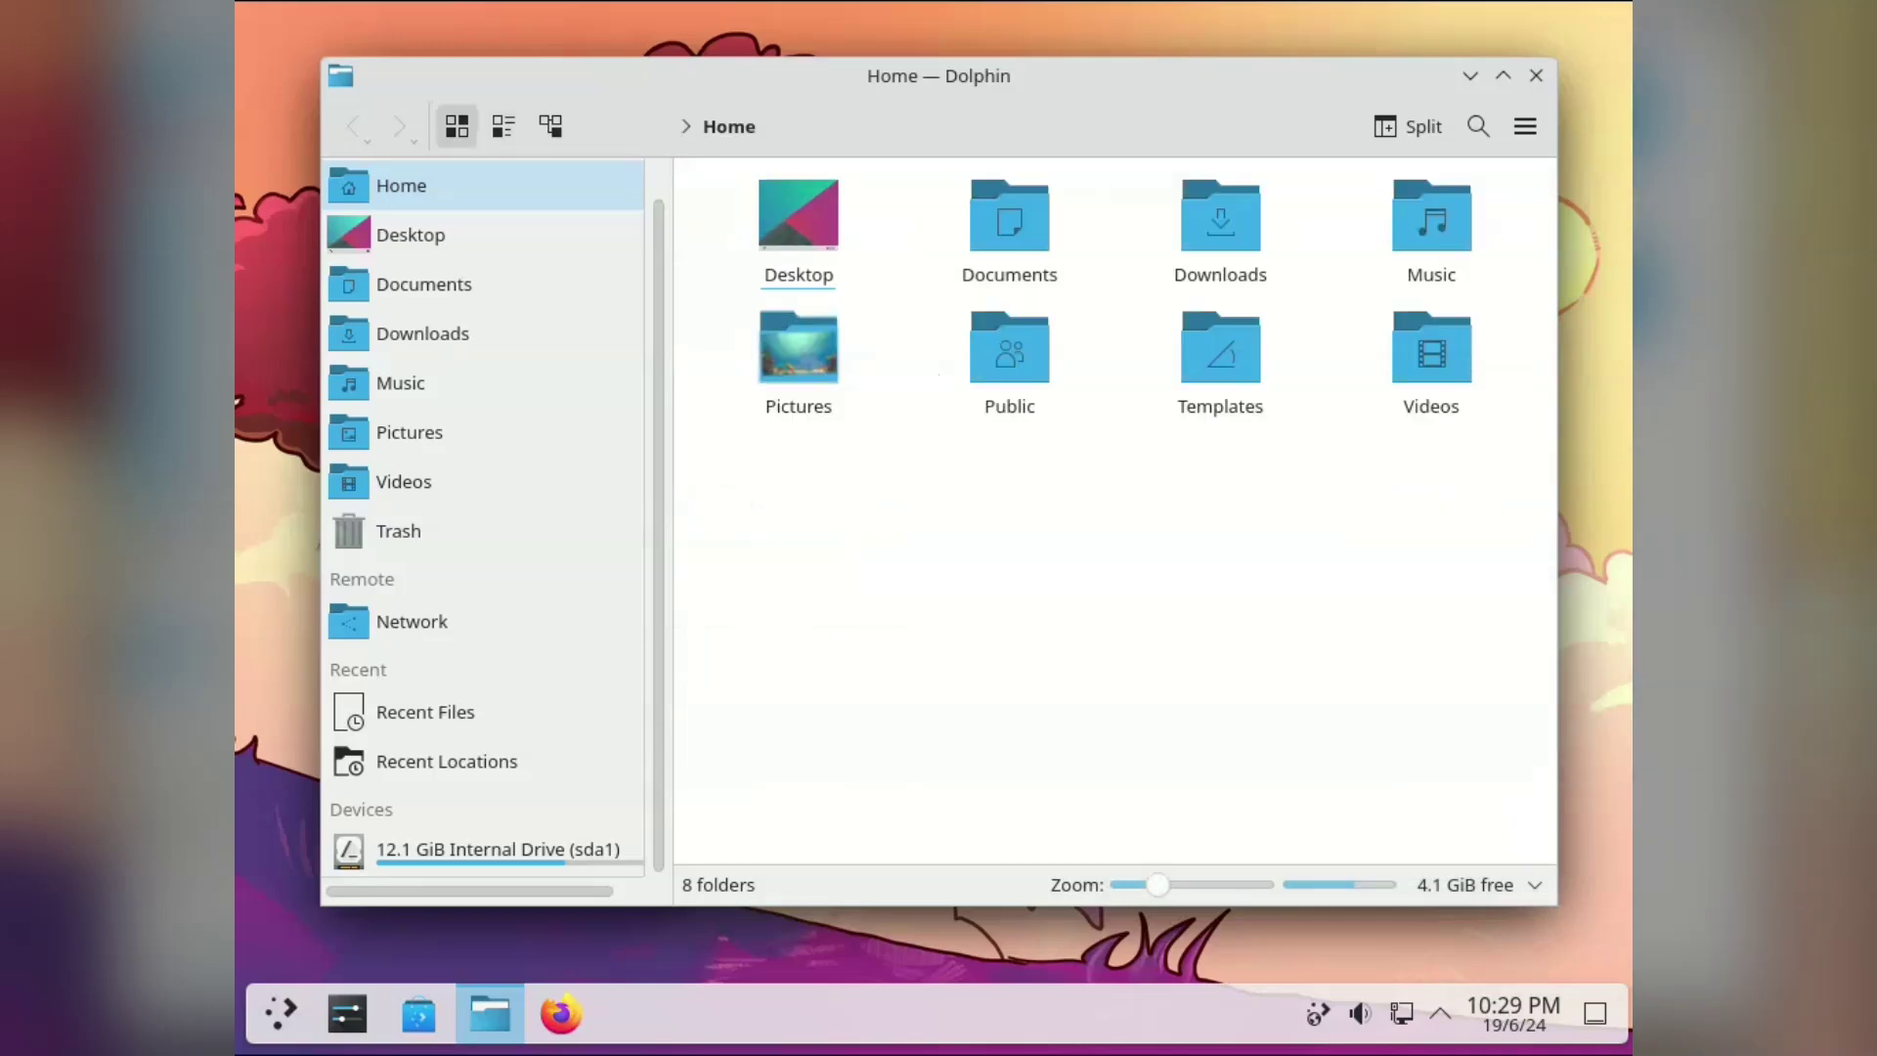
# Step: Open the Home folder's properties and move the dialog so the Places list is fully uncovered
pyautogui.rightClick(1103, 447)
pyautogui.moveTo(1271, 701)
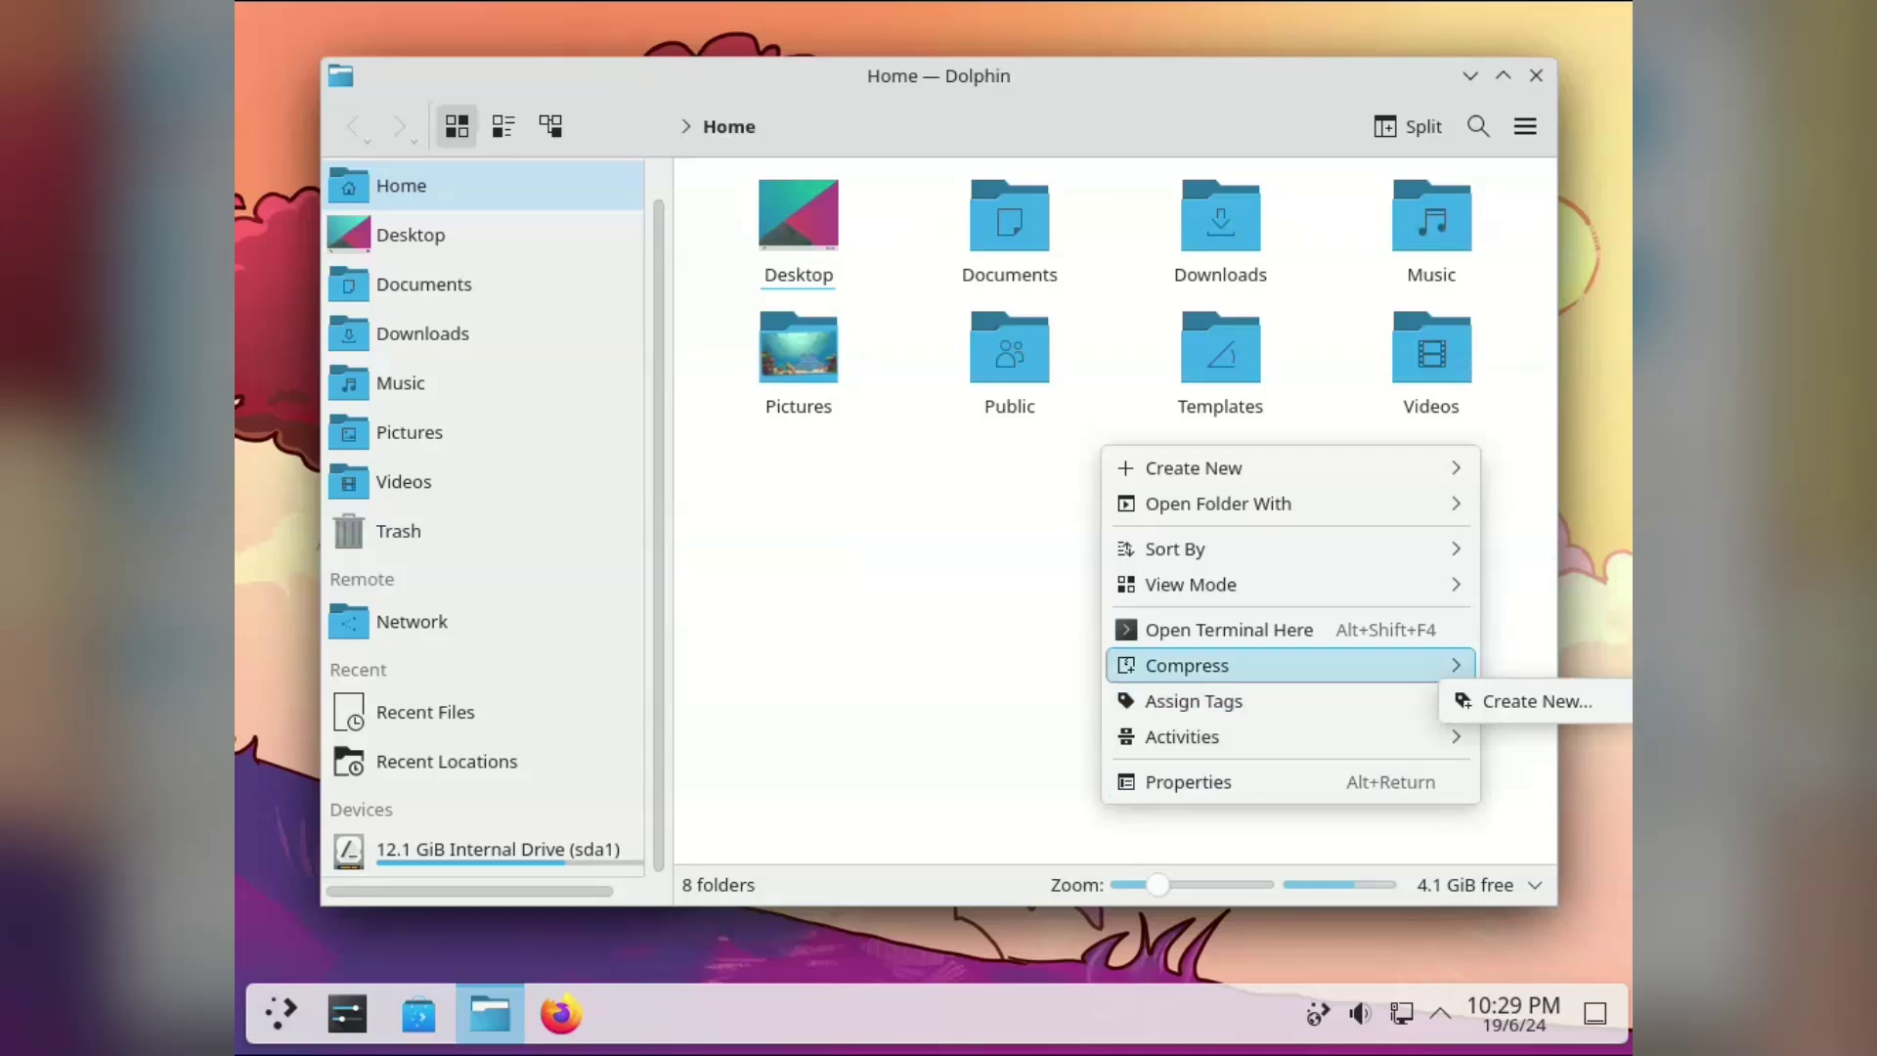
pyautogui.moveTo(1271, 736)
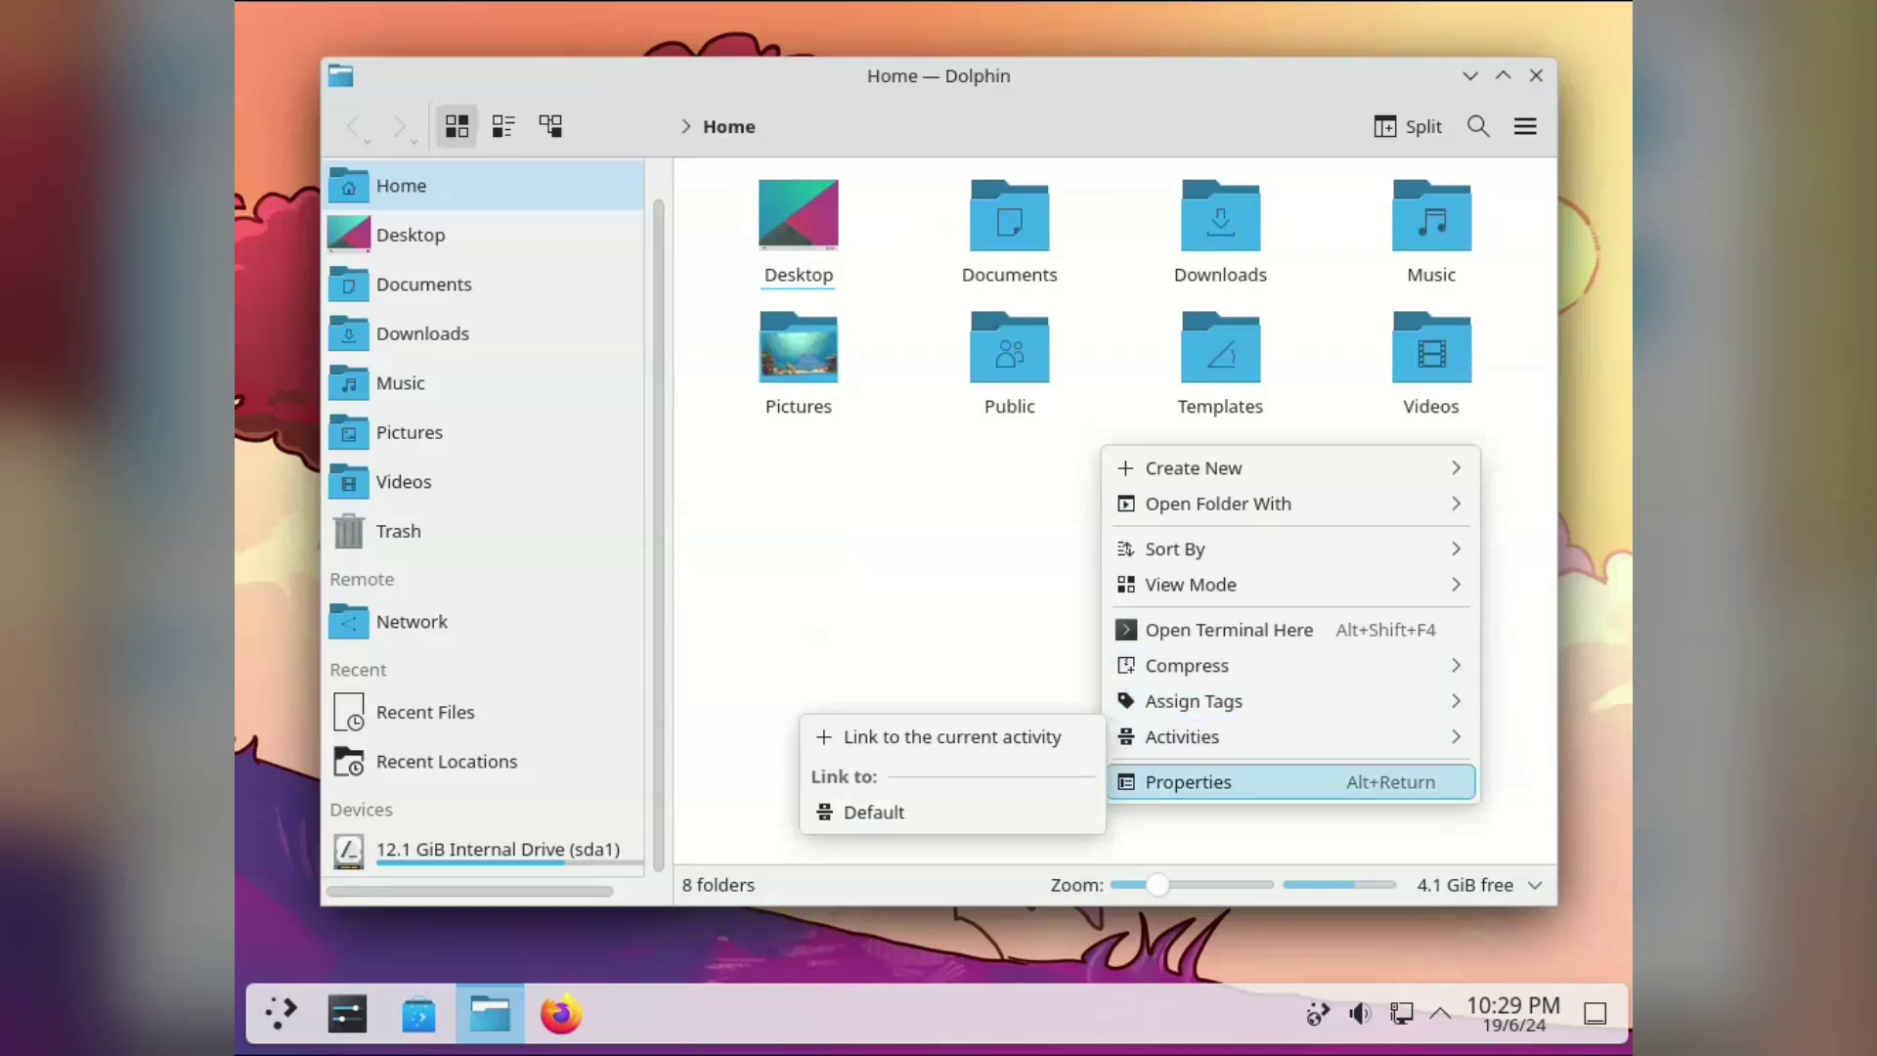
pyautogui.click(1271, 782)
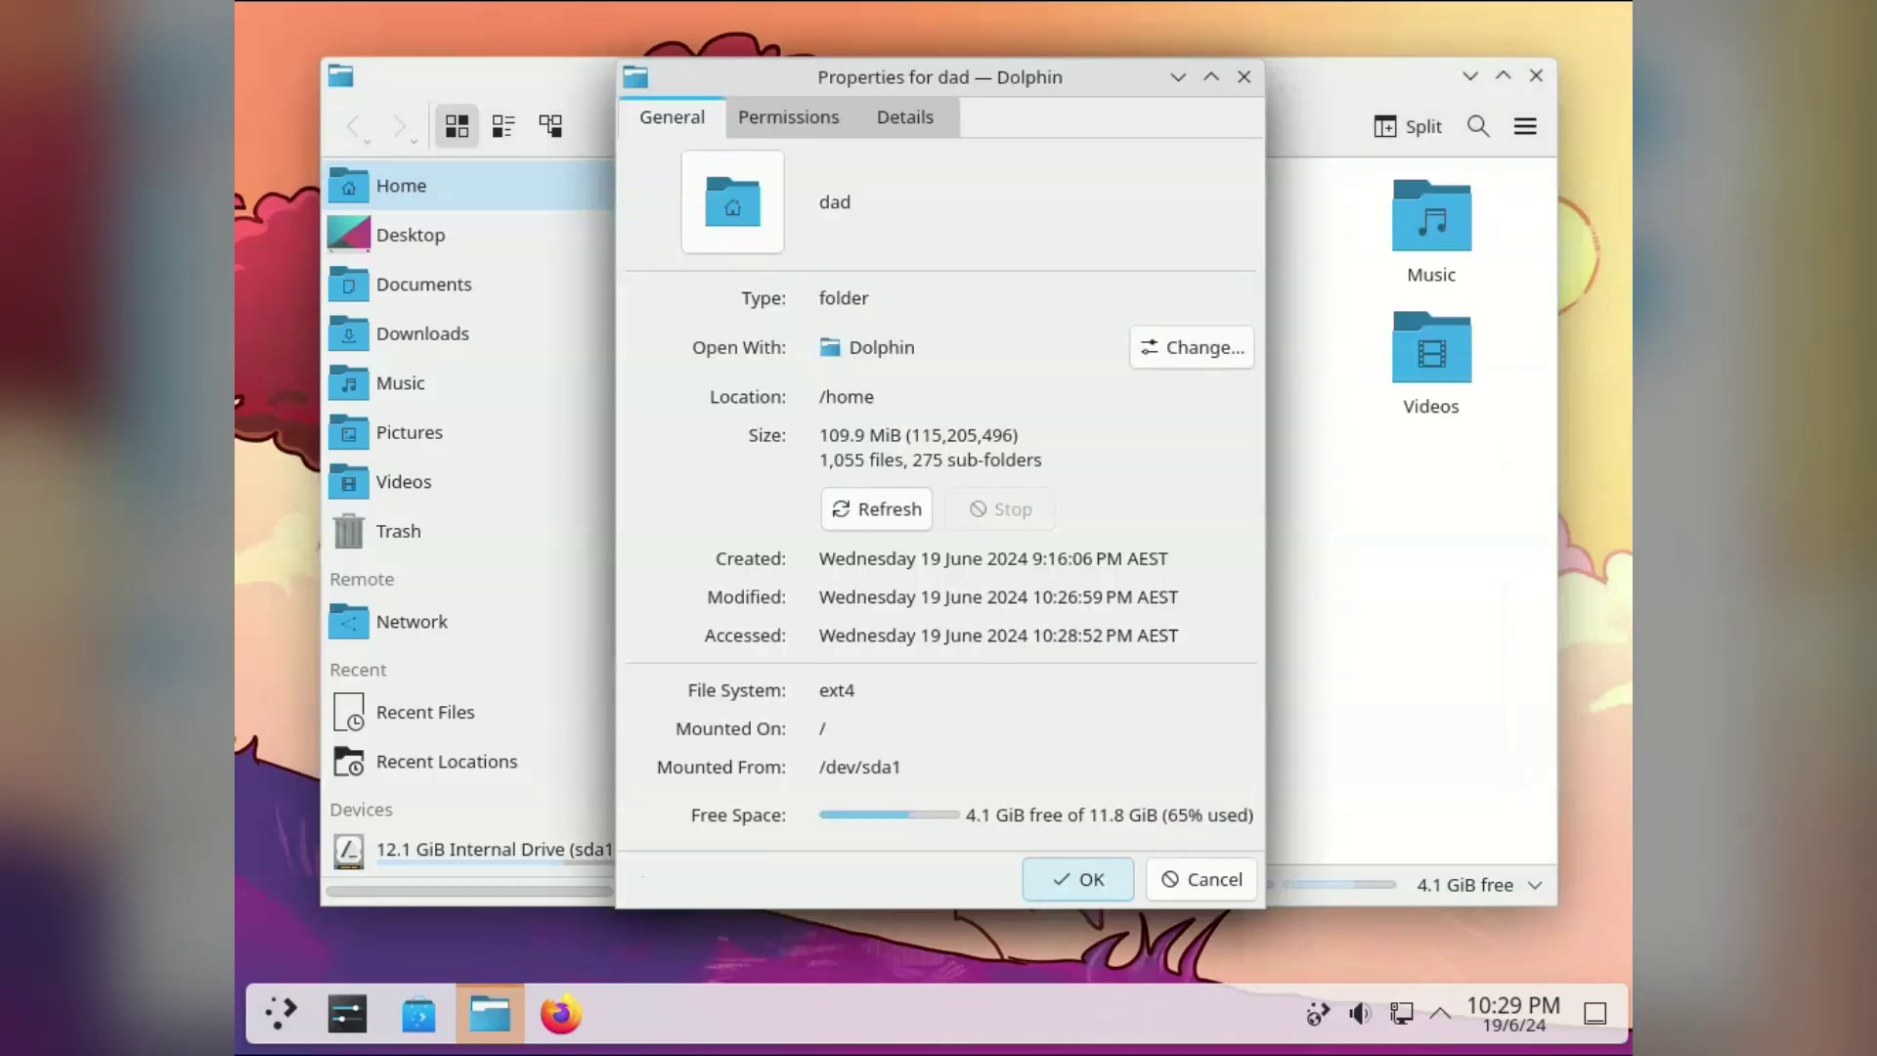
pyautogui.moveTo(940, 77); pyautogui.dragTo(1117, 131)
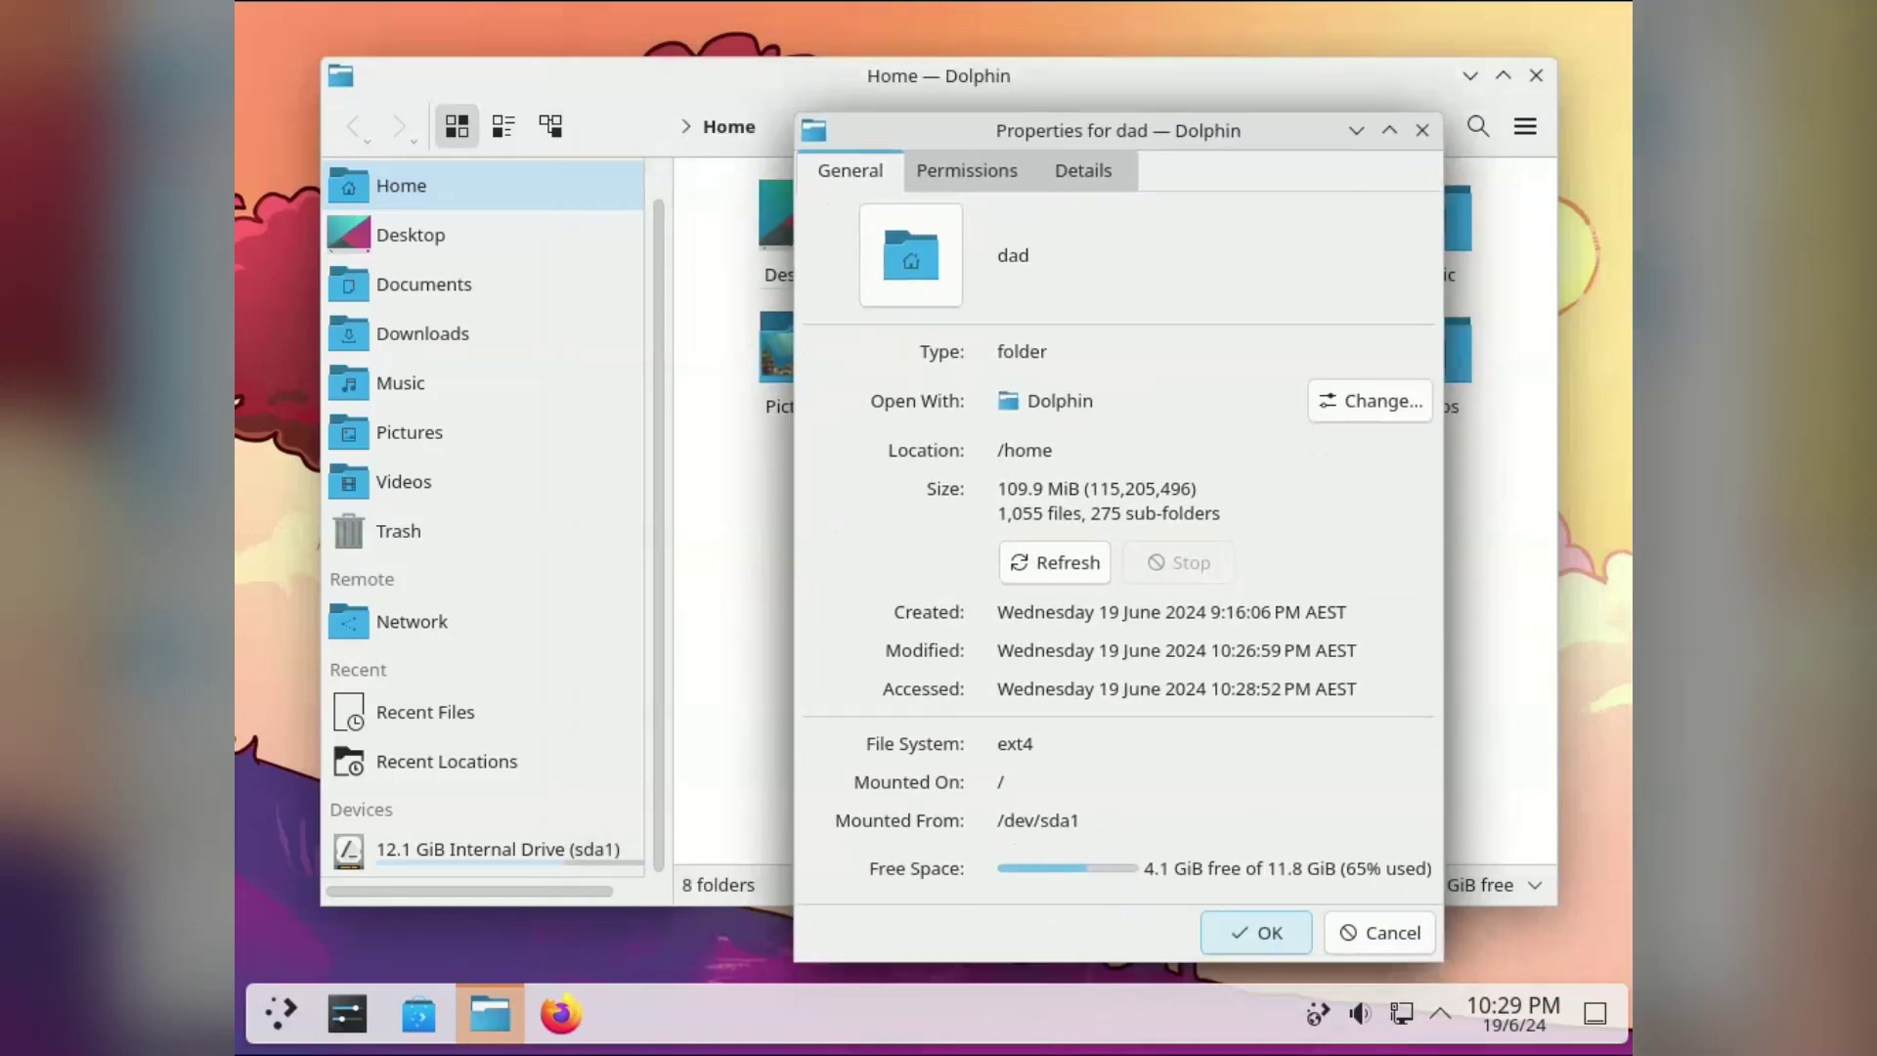
# Step: Review the Home folder's permissions and details, give it a five-star rating and close its properties
pyautogui.click(966, 170)
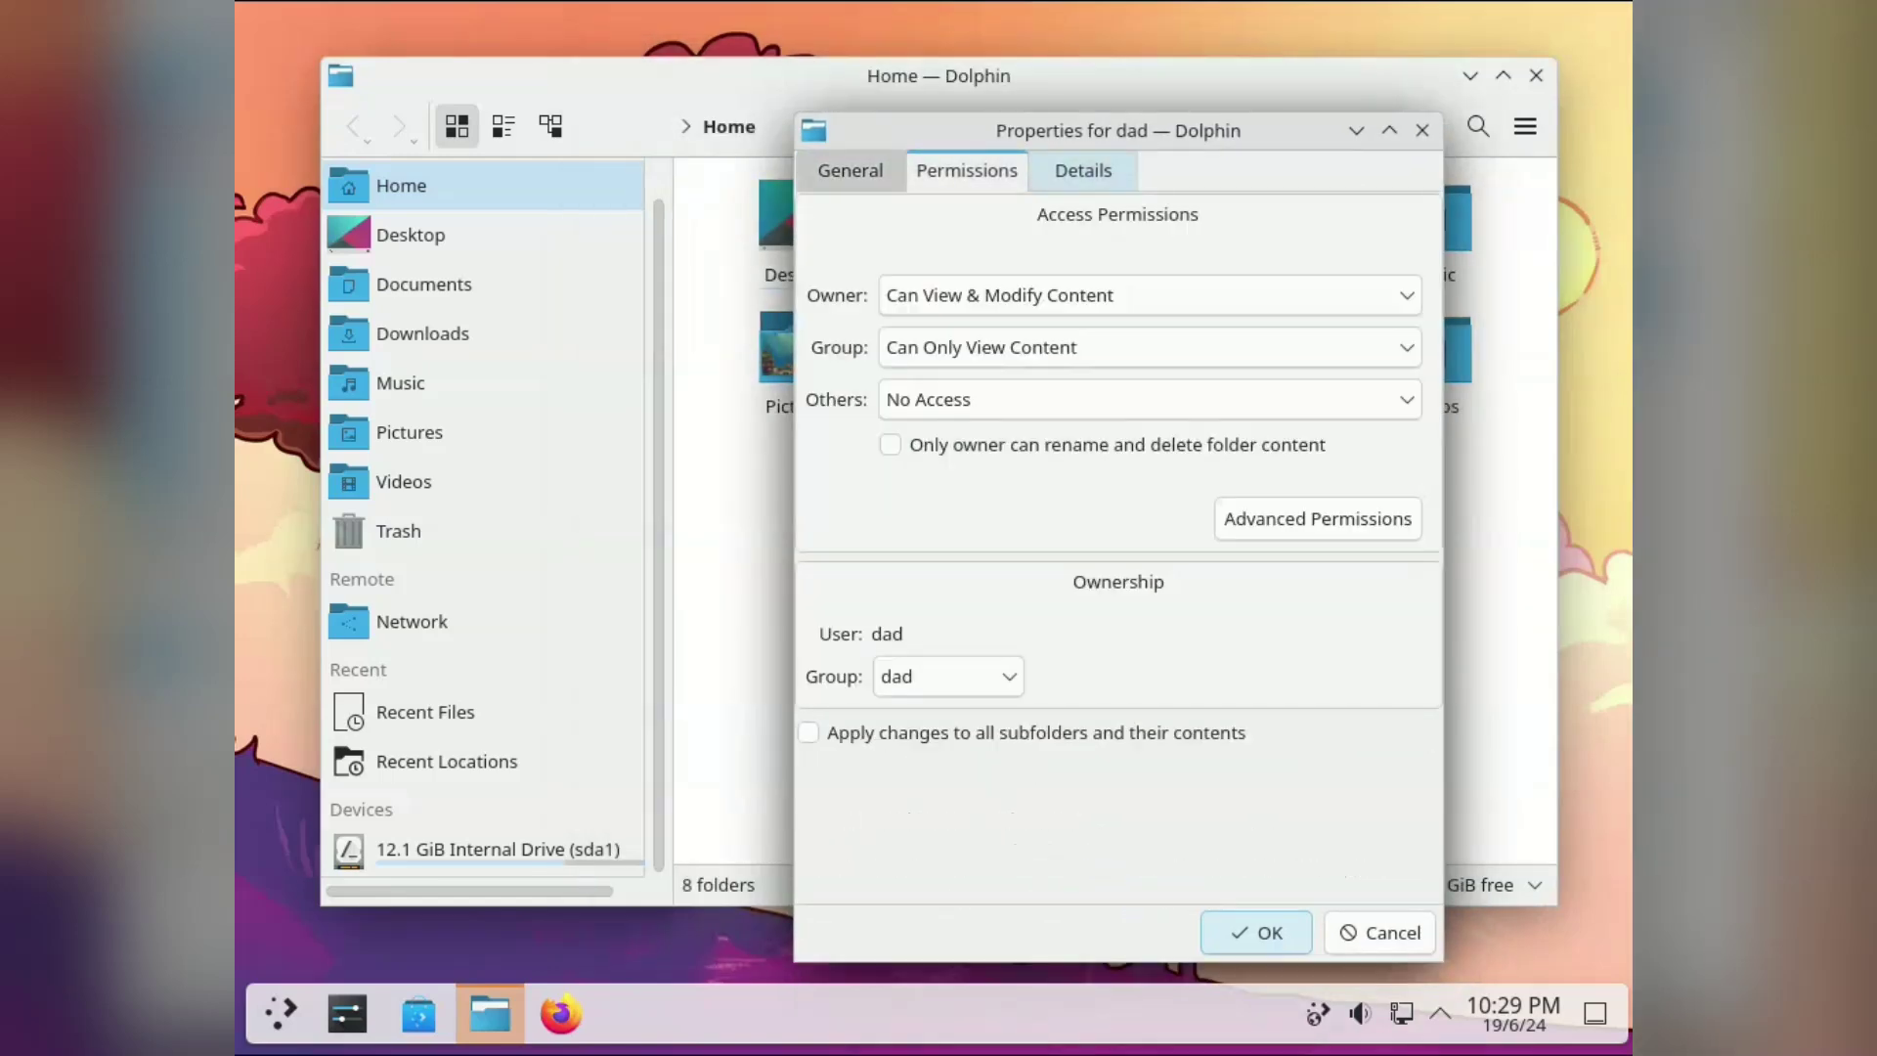
pyautogui.click(1082, 170)
pyautogui.hotkey('ctrl', 'shift', 'Tab')
pyautogui.hotkey('ctrl', 'Tab')
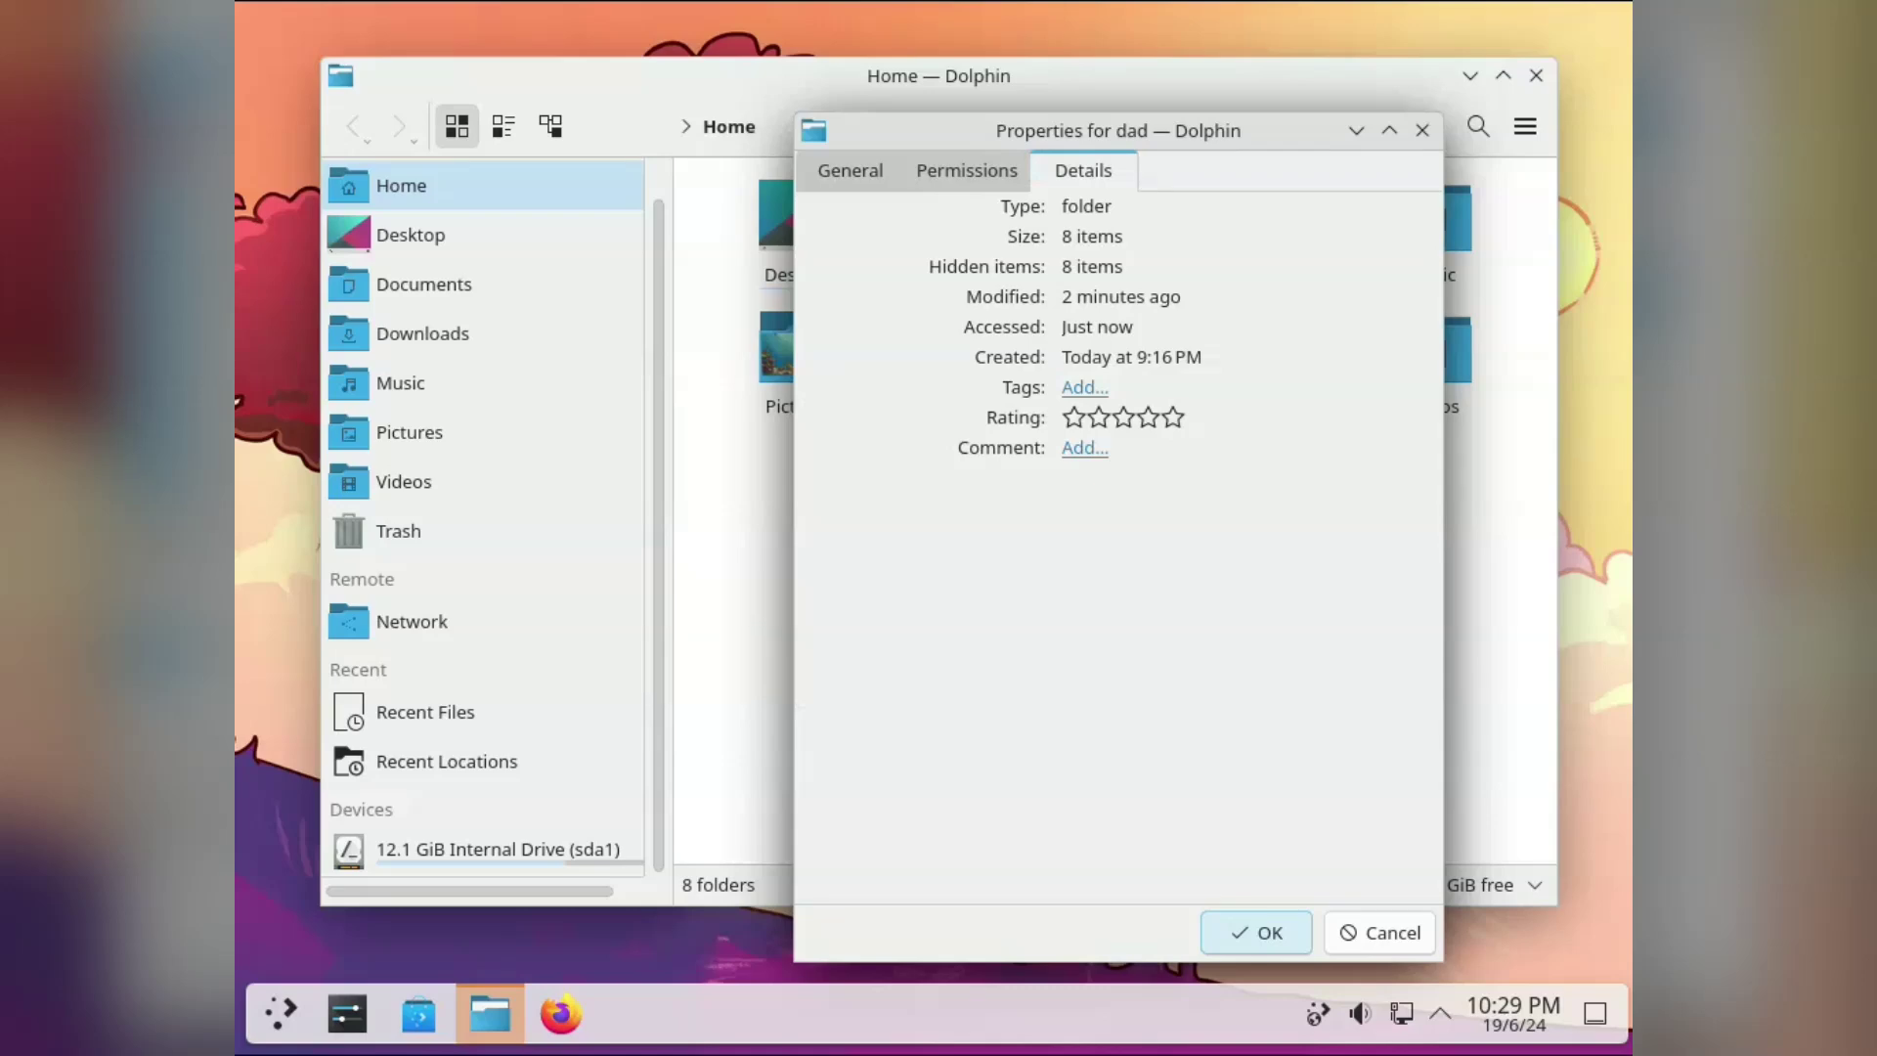
pyautogui.click(1172, 418)
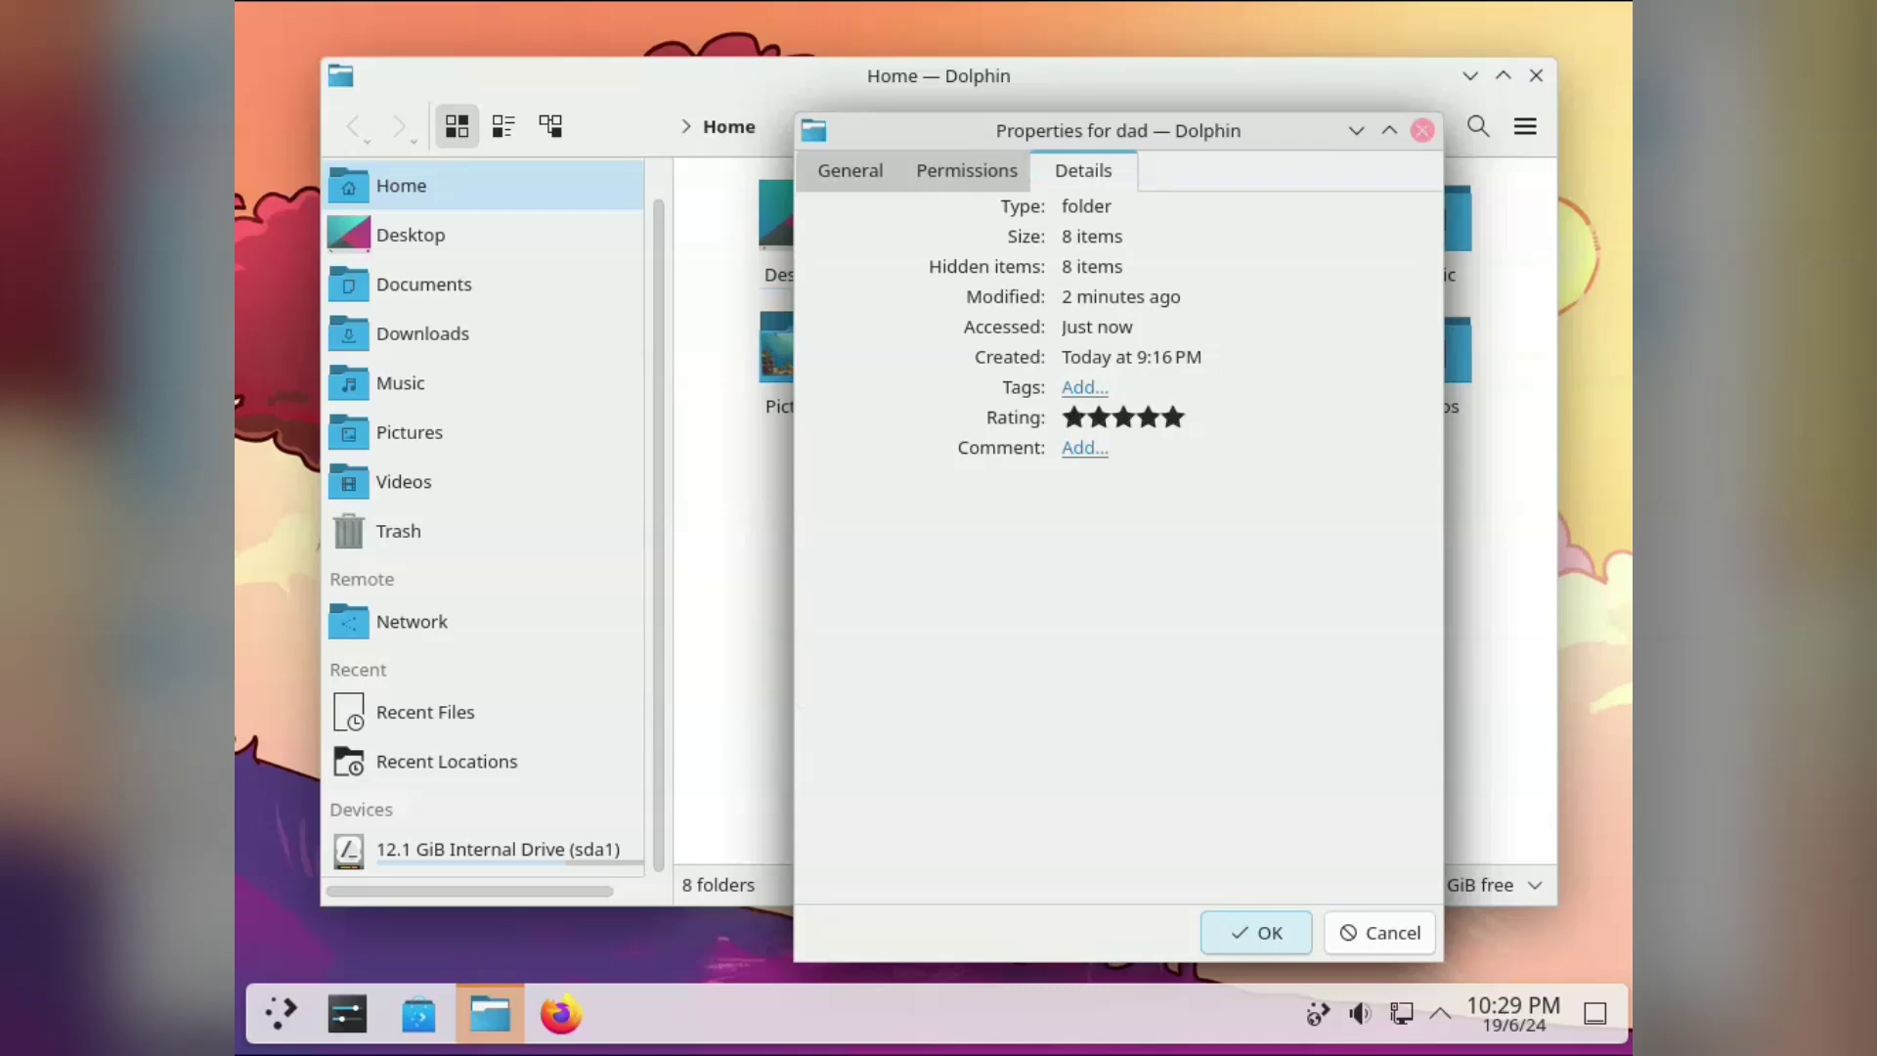
pyautogui.click(1422, 130)
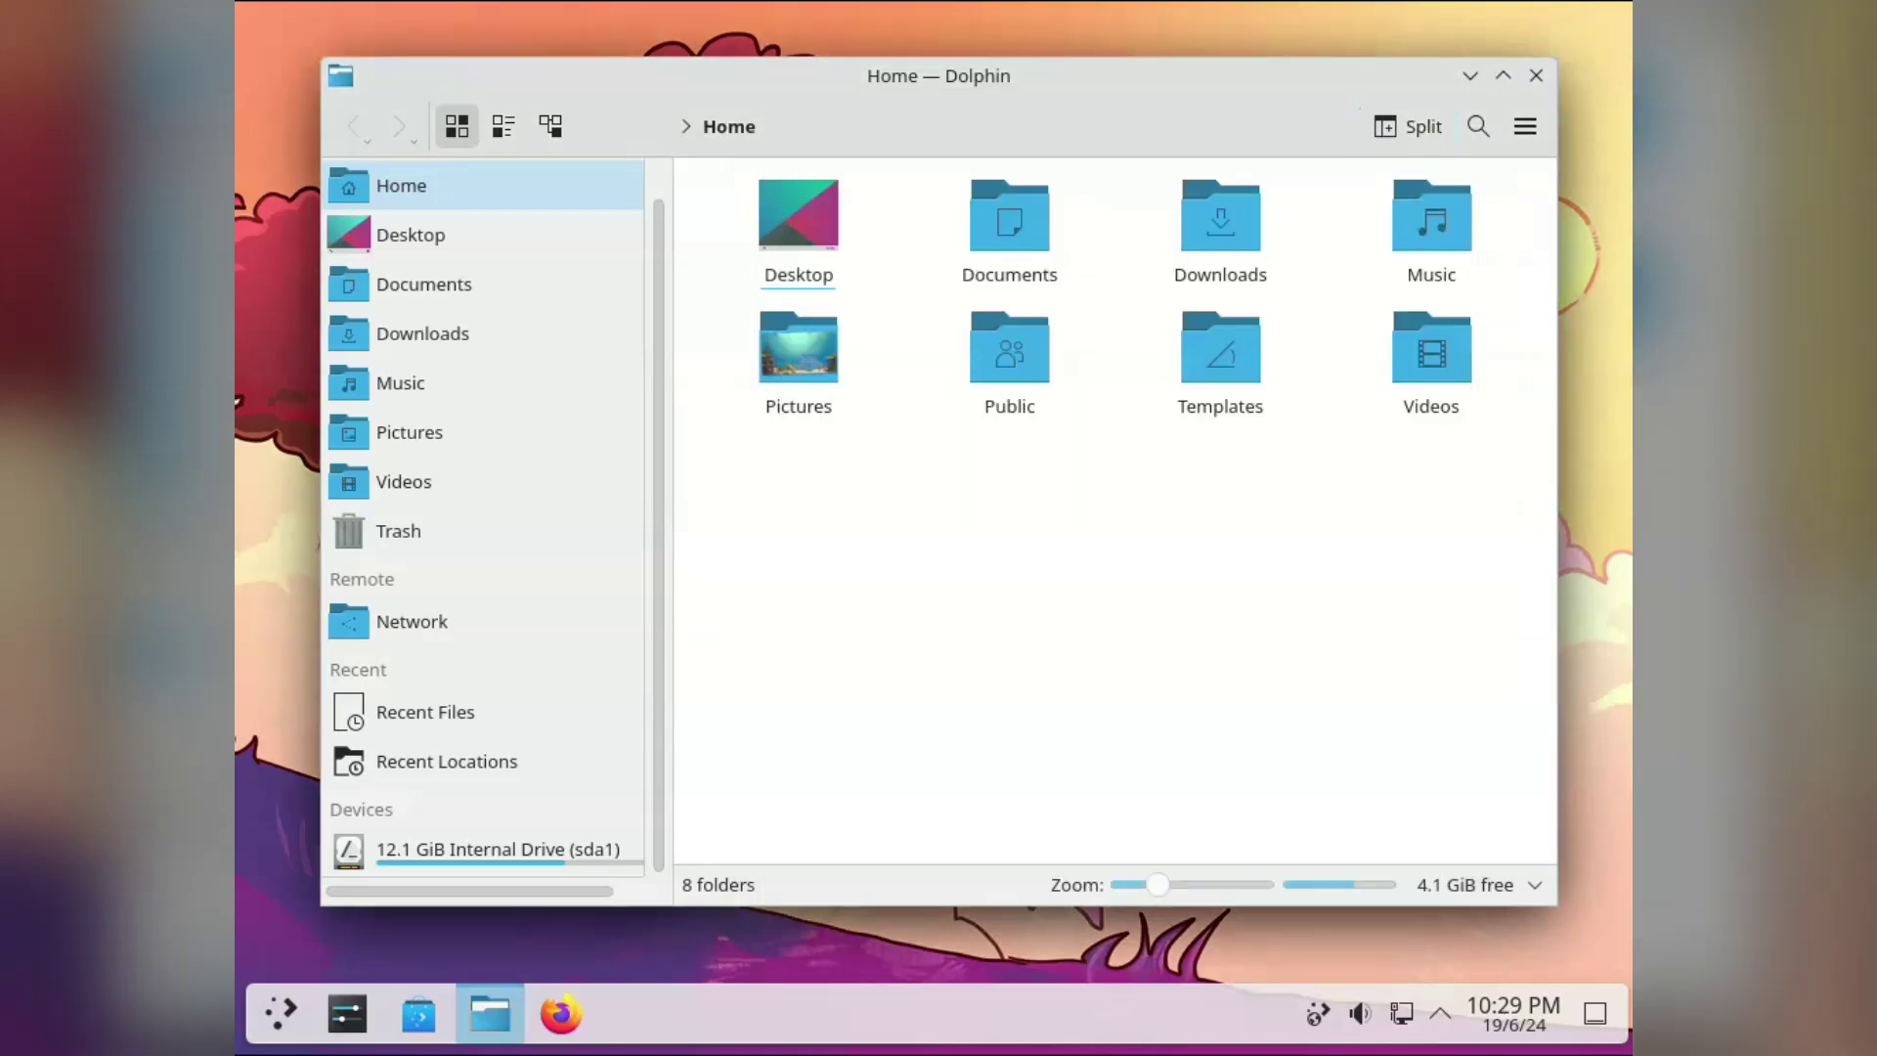
# Step: Show the size as additional information beneath each folder in the Home view
pyautogui.click(1526, 127)
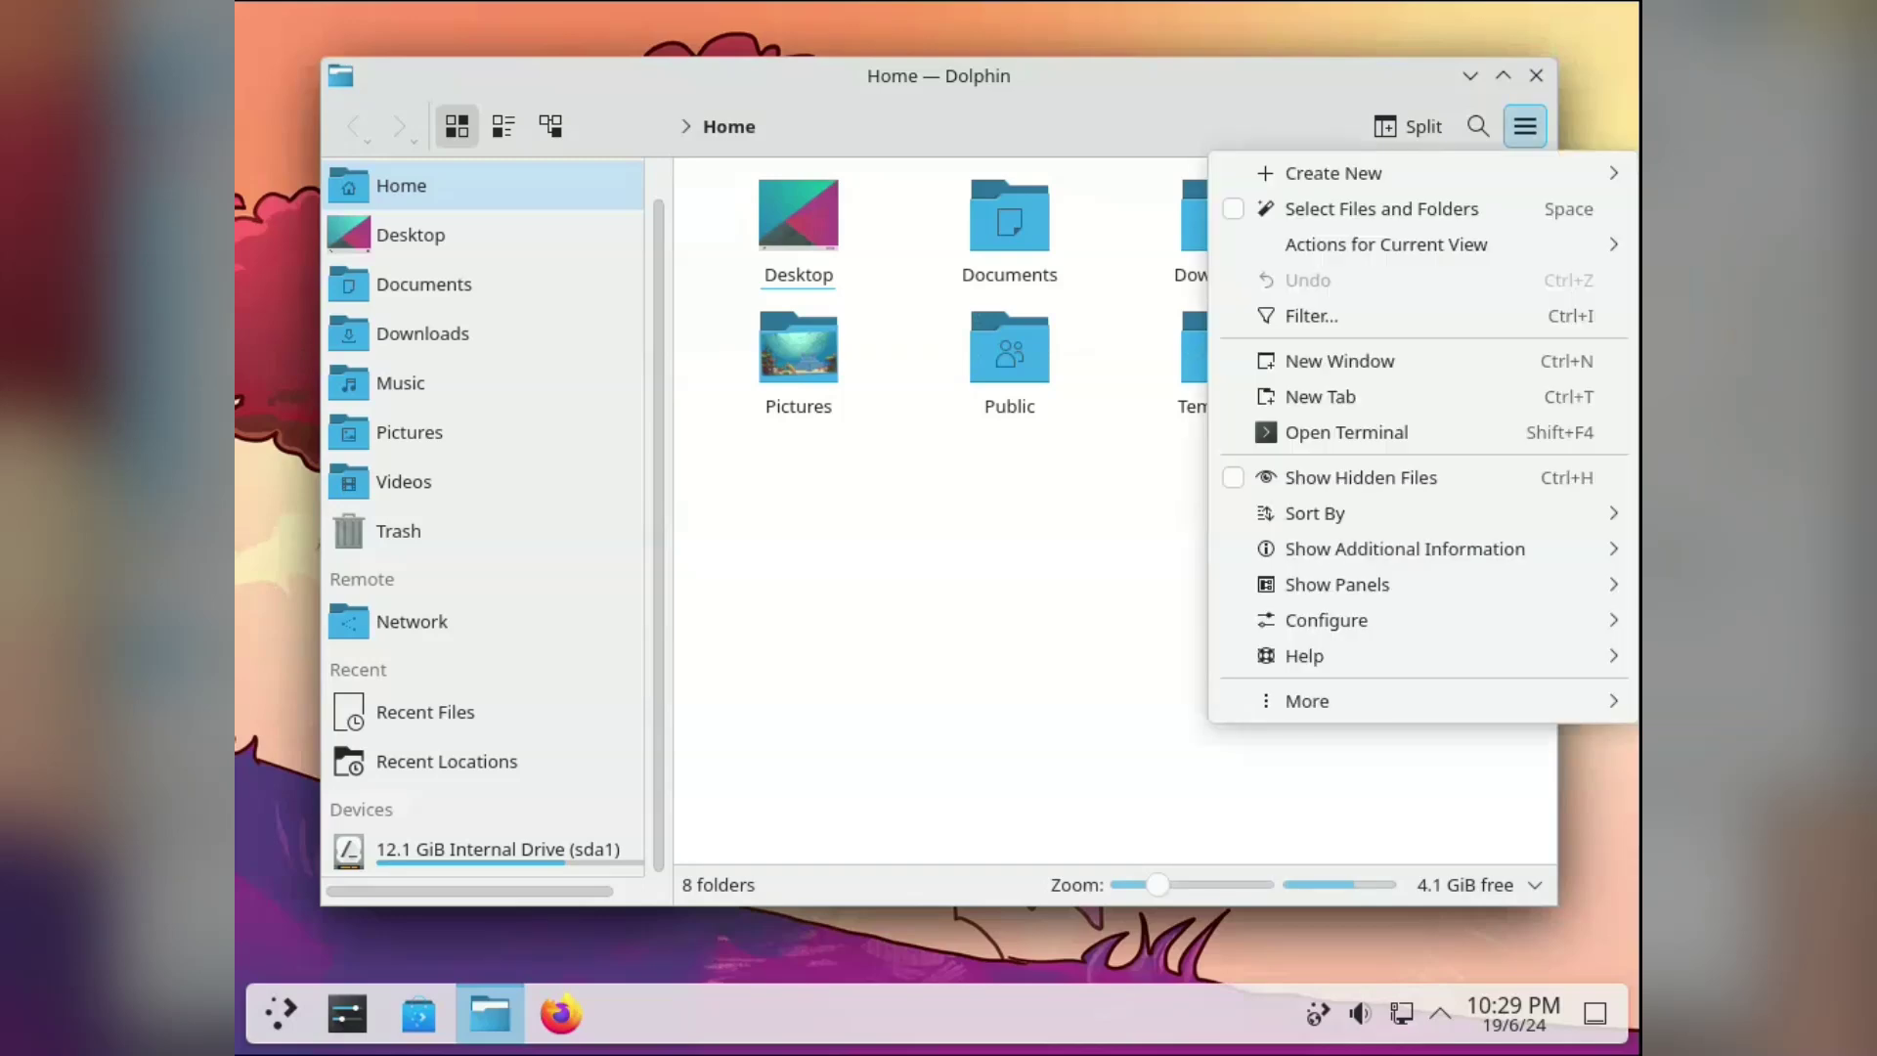
pyautogui.moveTo(1404, 549)
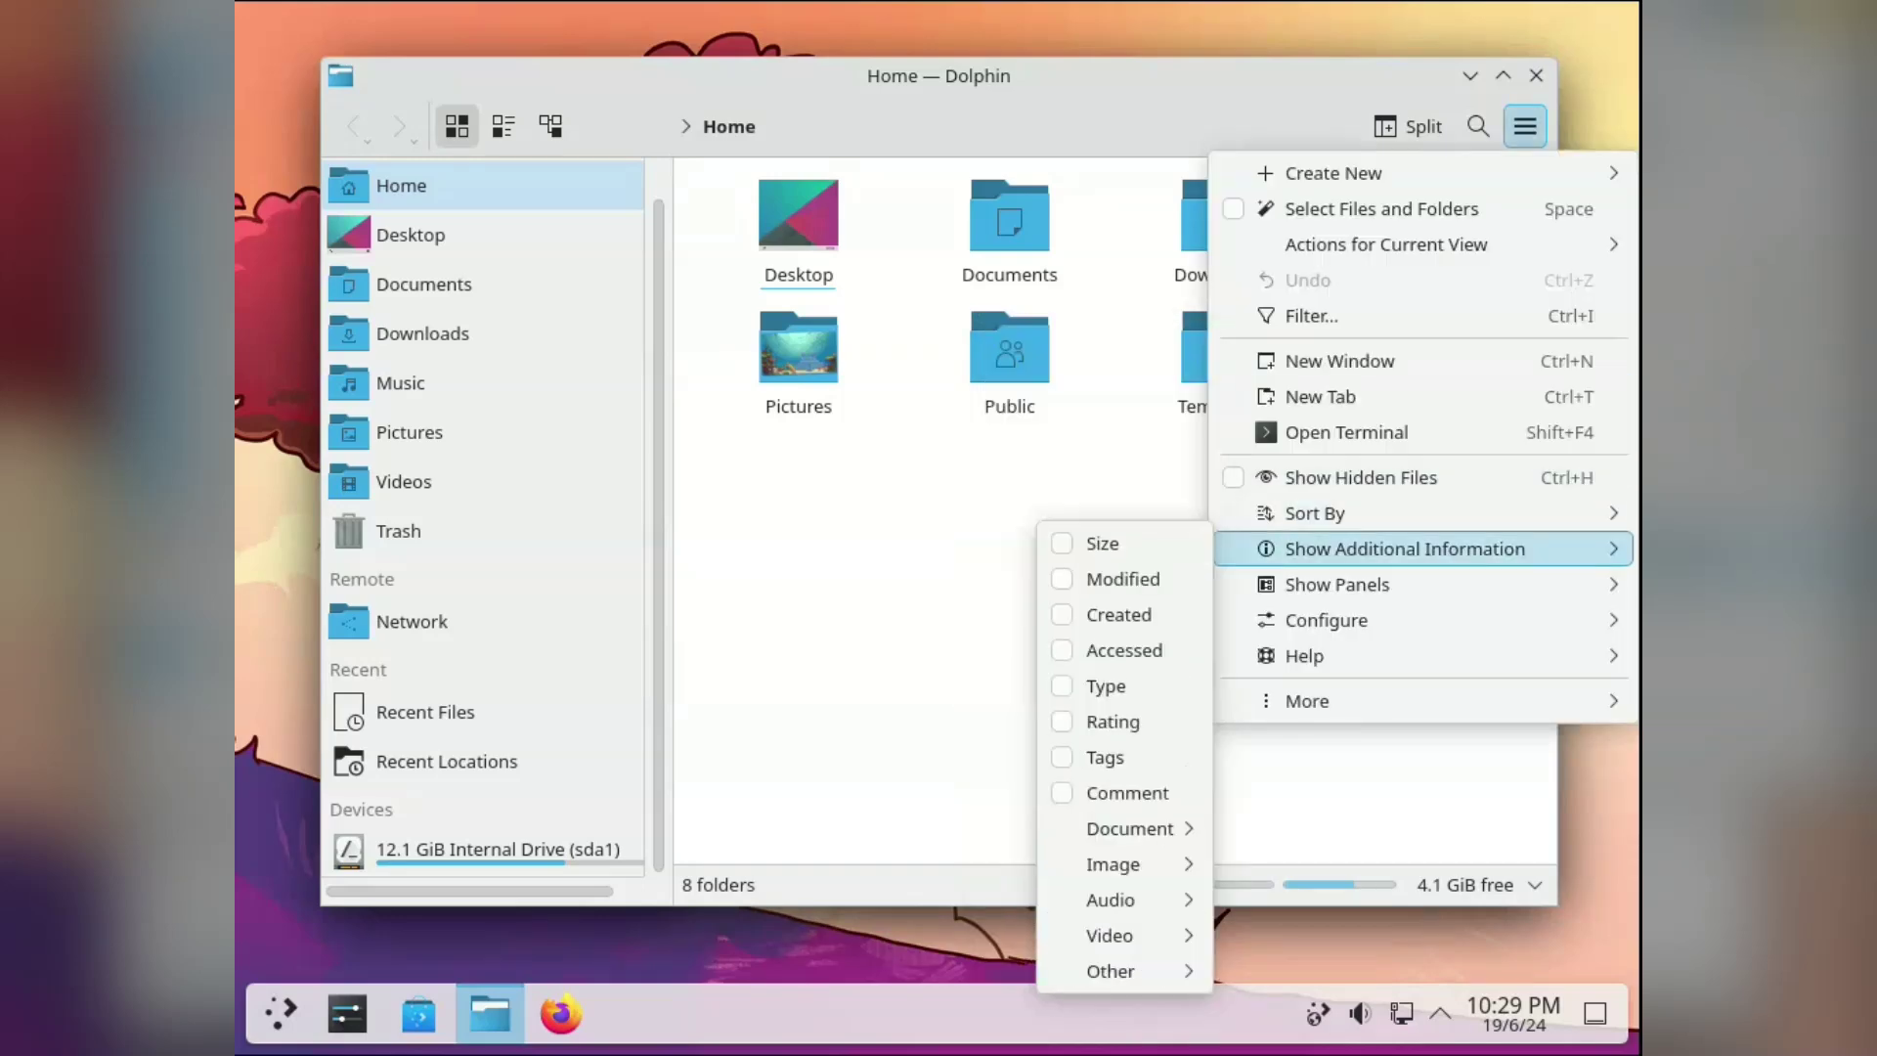
pyautogui.click(1102, 544)
# Step: Show Dolphin's Information panel
pyautogui.click(1525, 126)
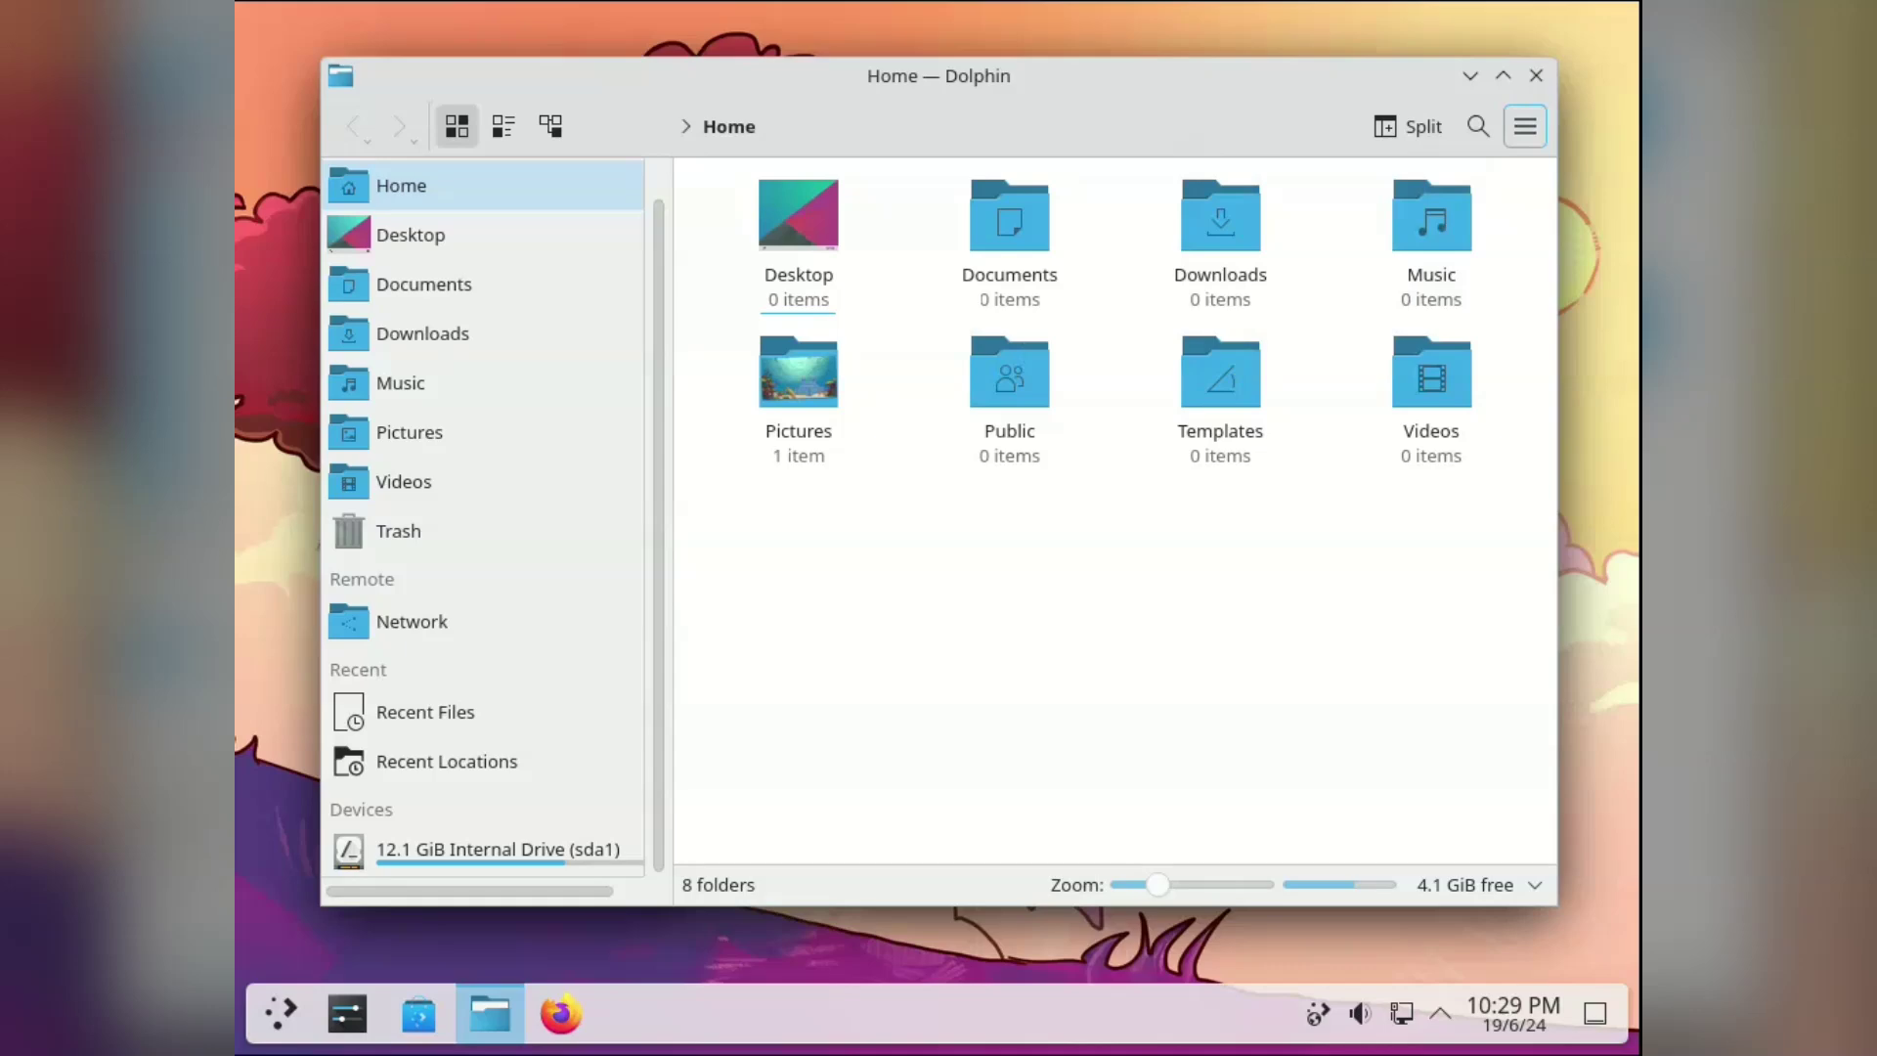
pyautogui.moveTo(1338, 584)
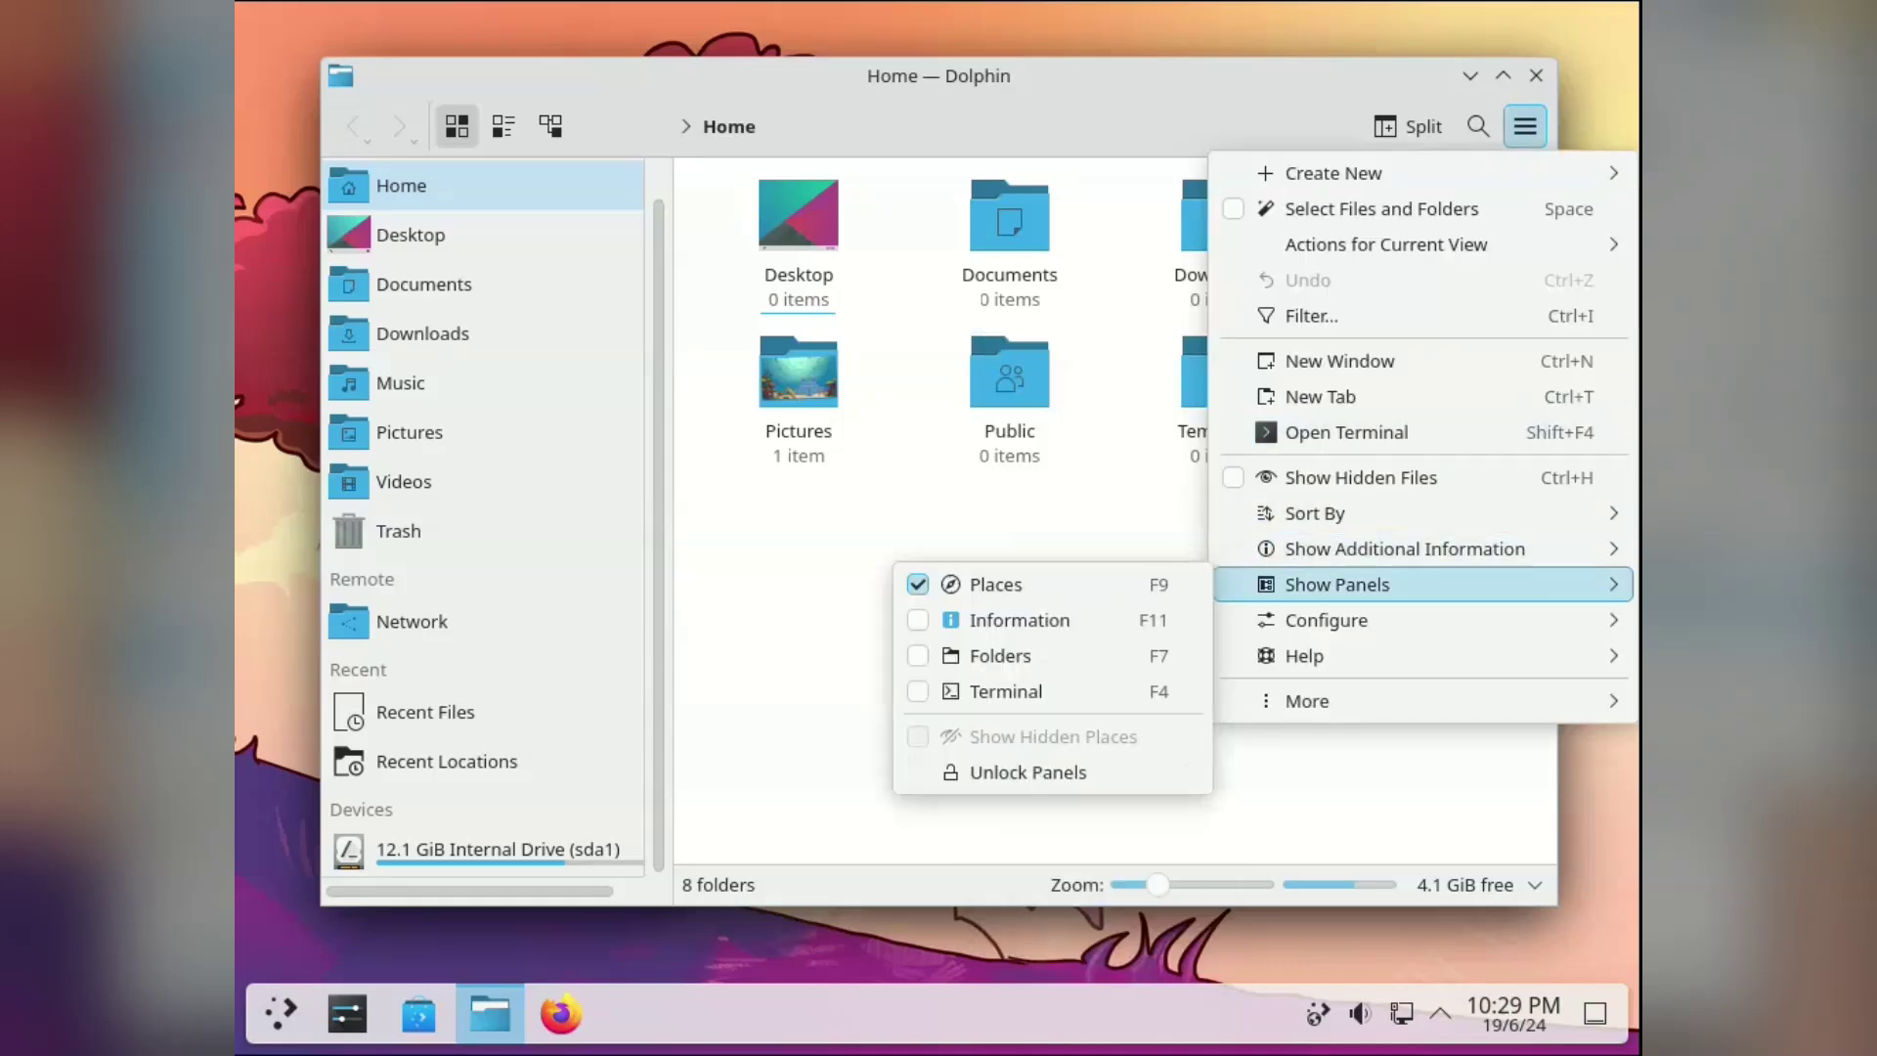
pyautogui.click(1020, 620)
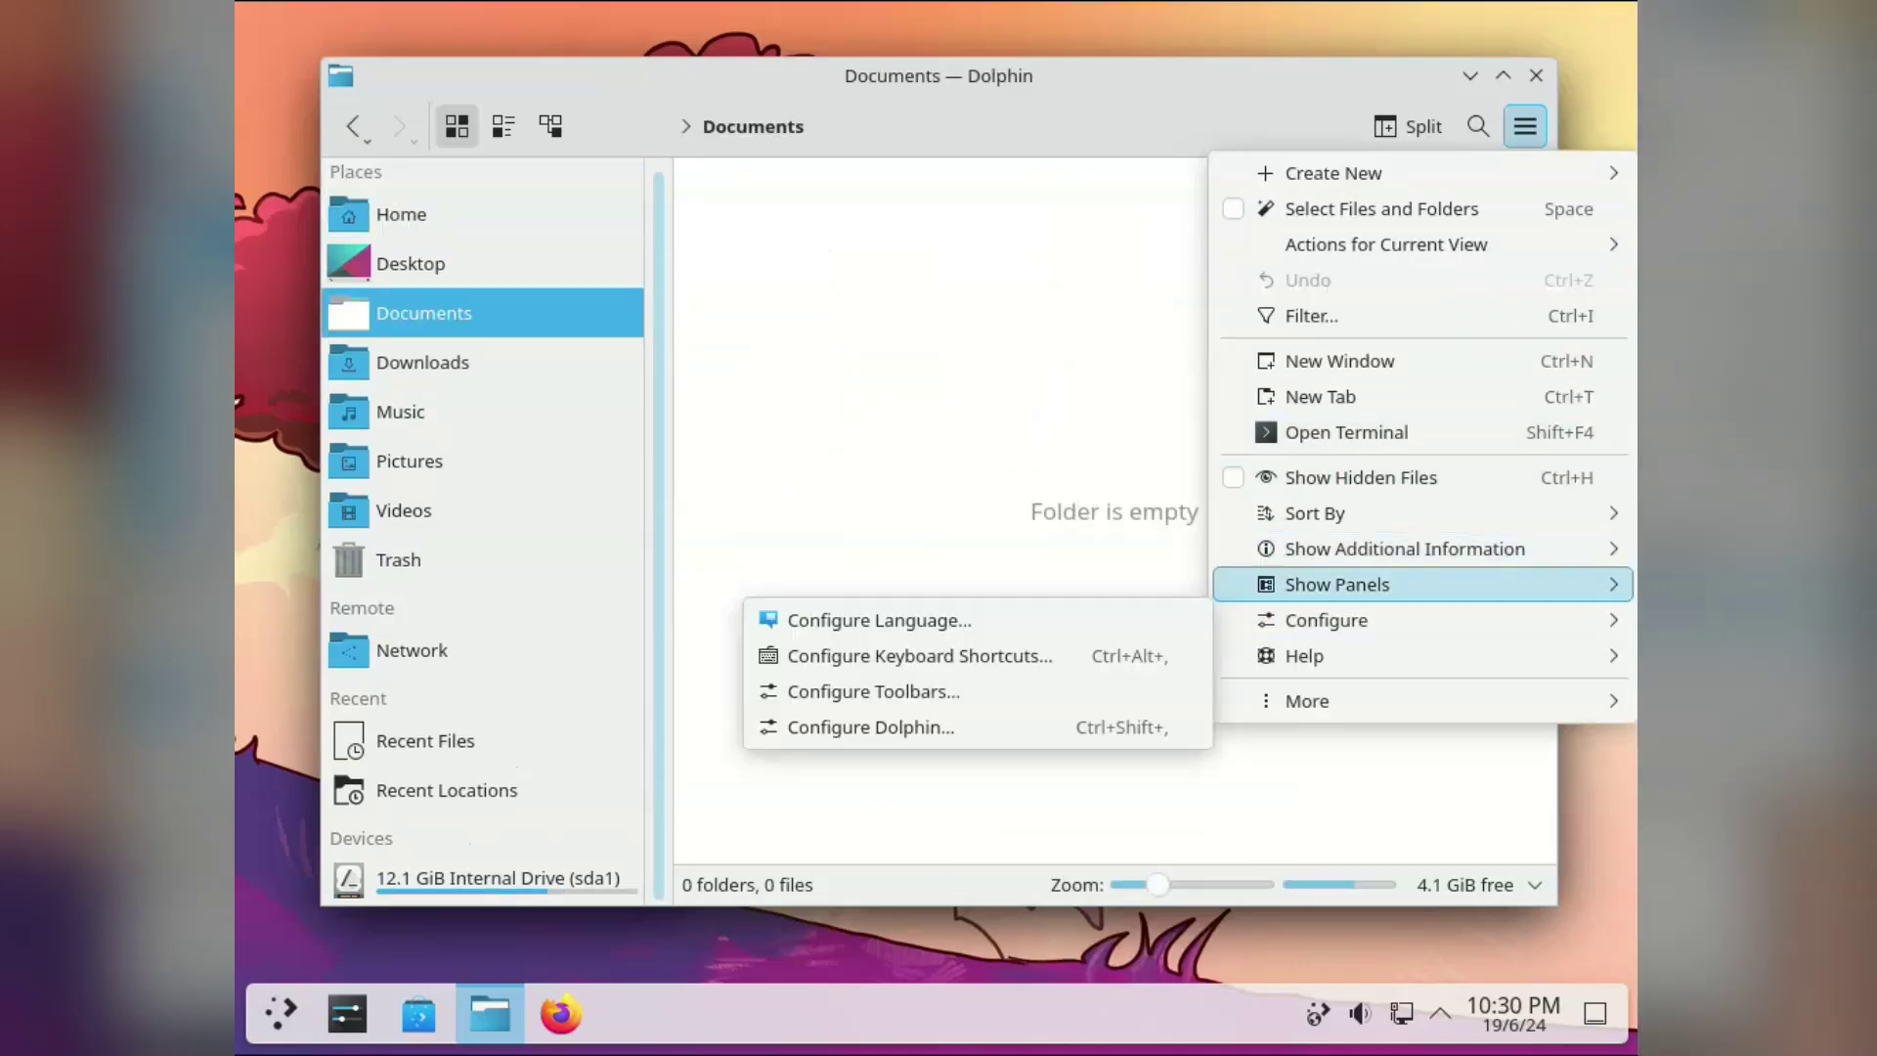
# Step: Show the Terminal panel, go to the home directory and open its Public folder to test how the terminal follows navigation
pyautogui.moveTo(1337, 583)
pyautogui.click(978, 687)
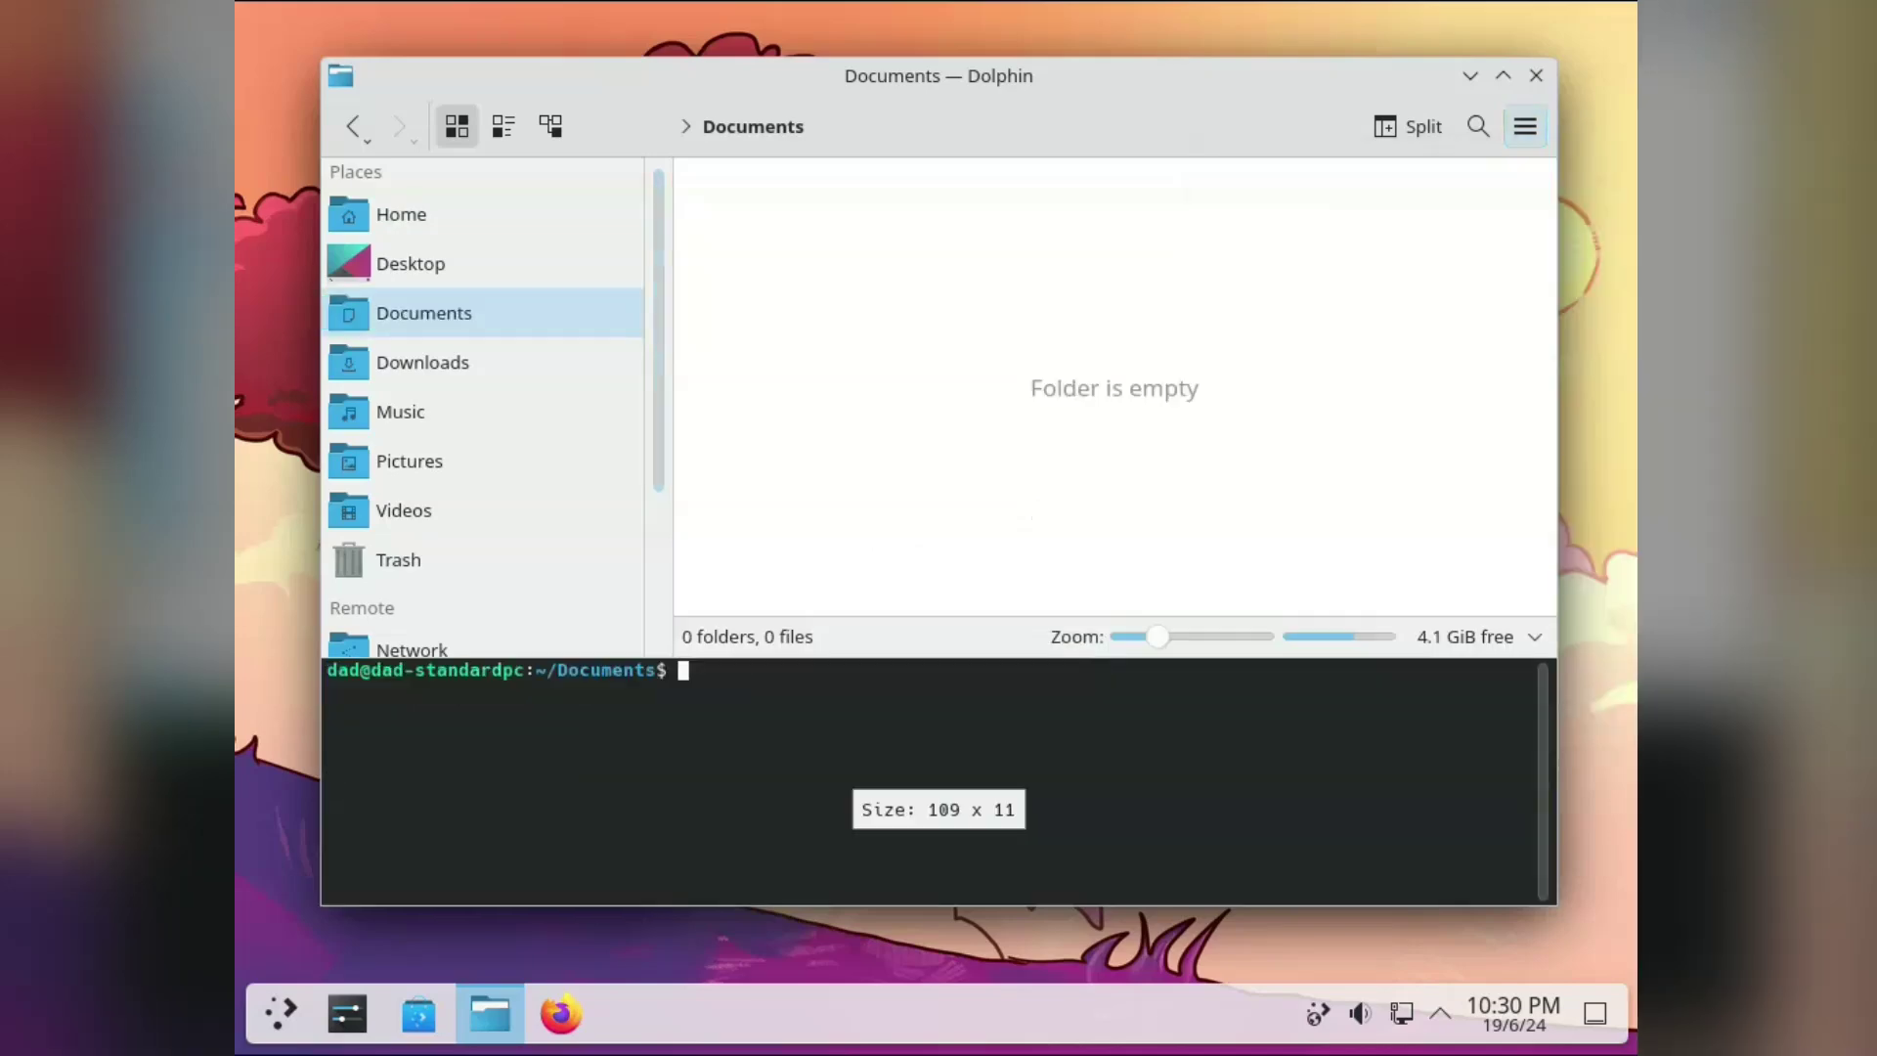
pyautogui.write('cd /home/dad')
pyautogui.press('Return')
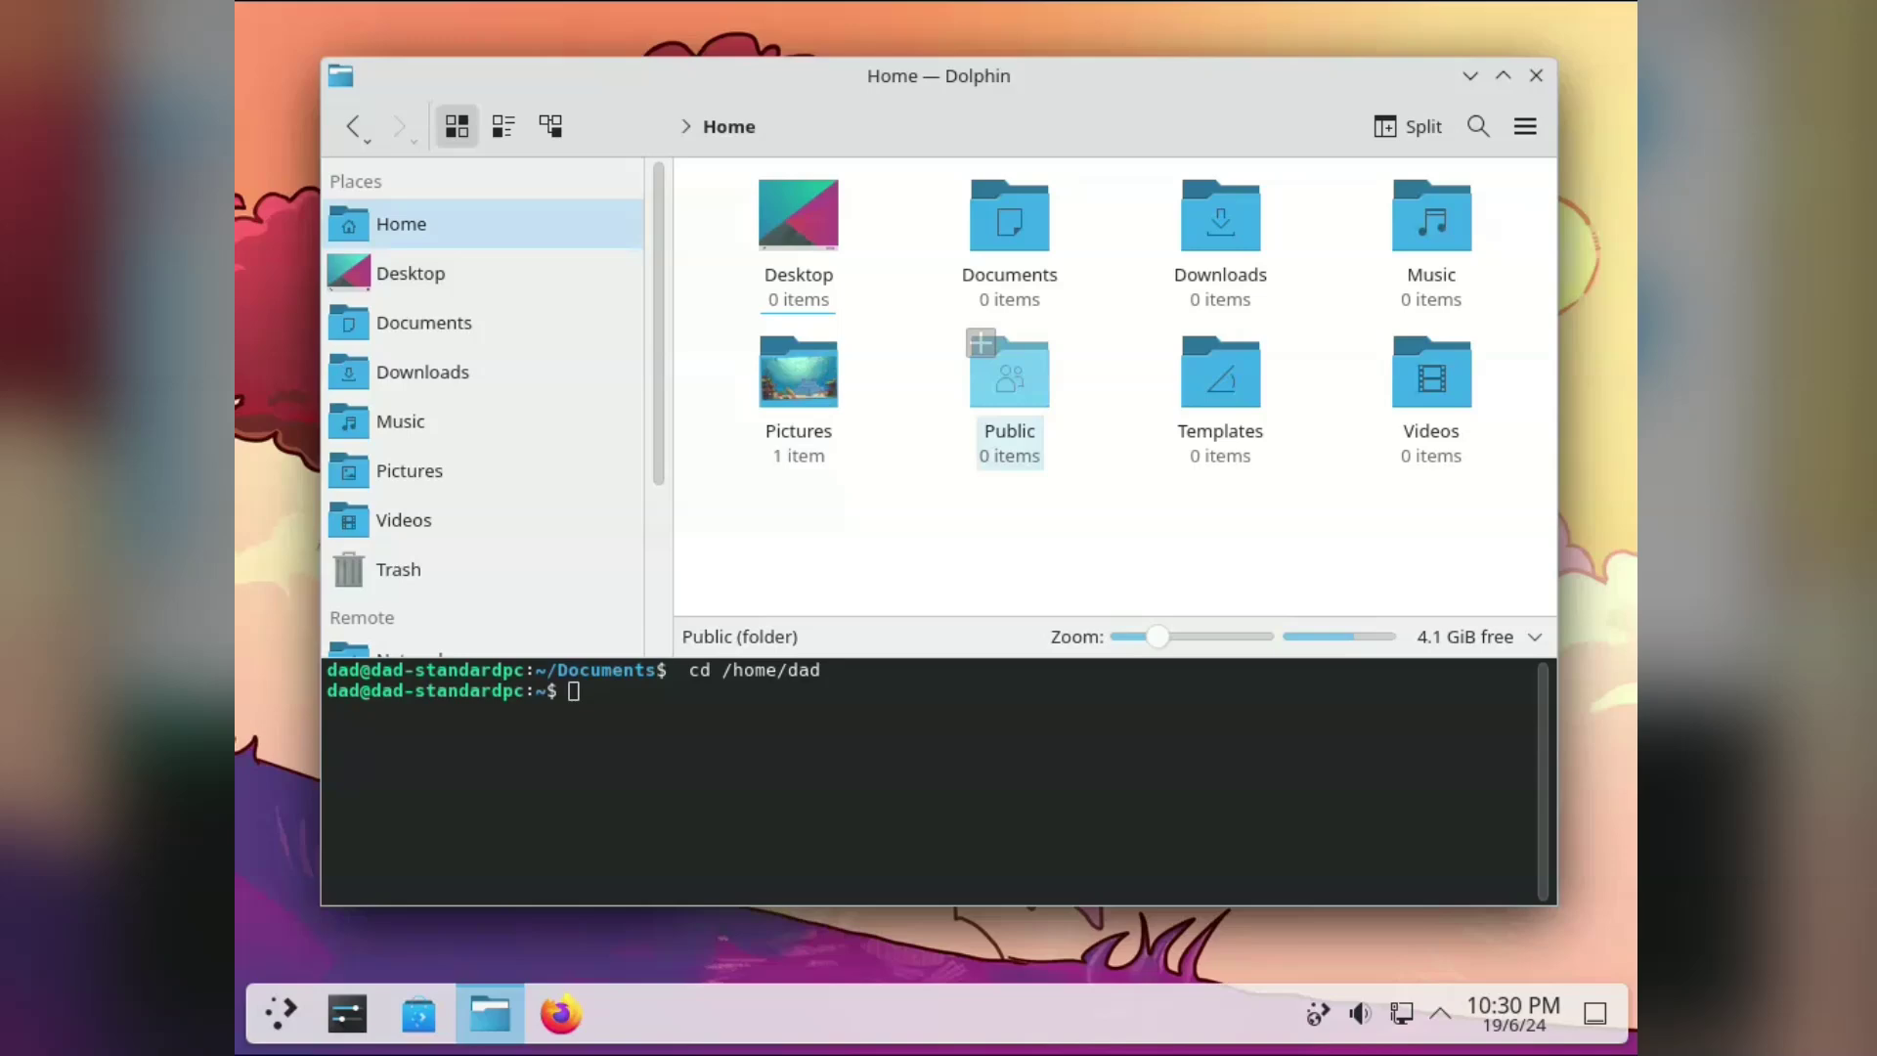
pyautogui.click(1009, 376)
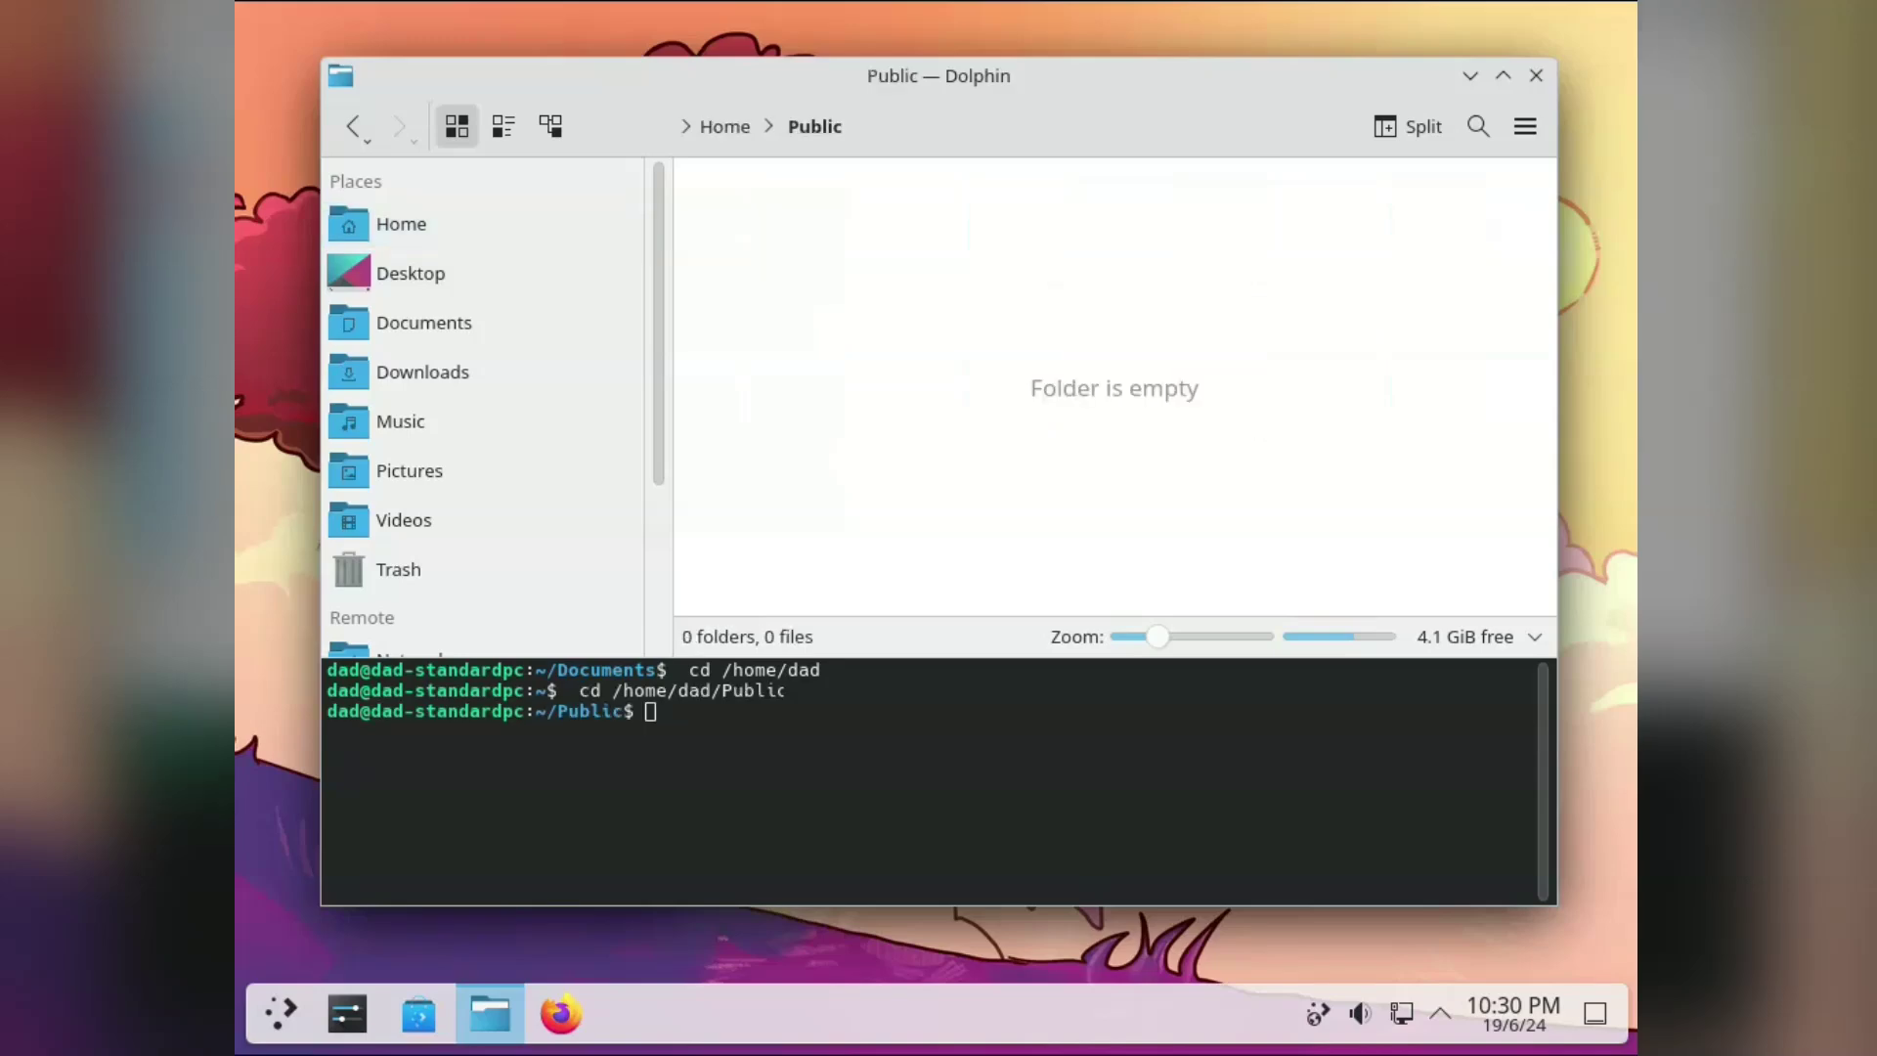
# Step: Hide the Terminal panel in the Public folder's window
pyautogui.click(1525, 126)
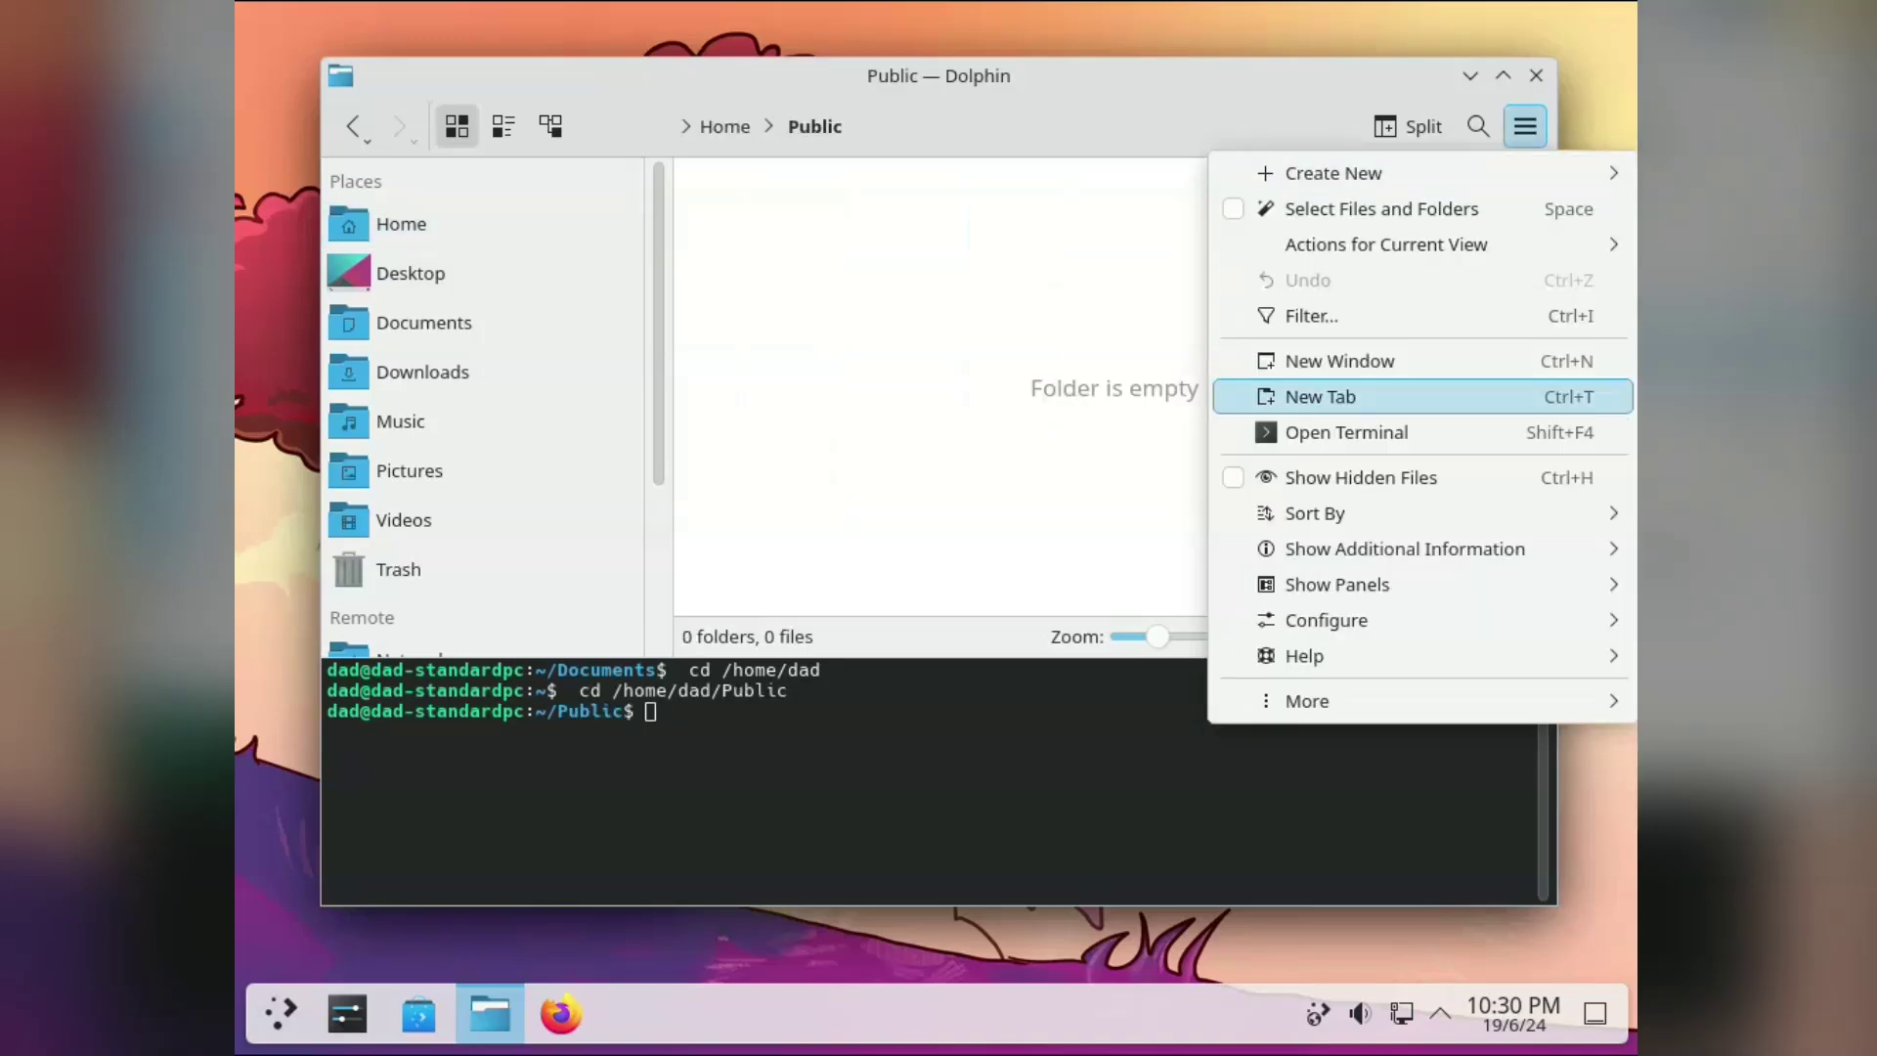
pyautogui.moveTo(1405, 549)
pyautogui.moveTo(1369, 584)
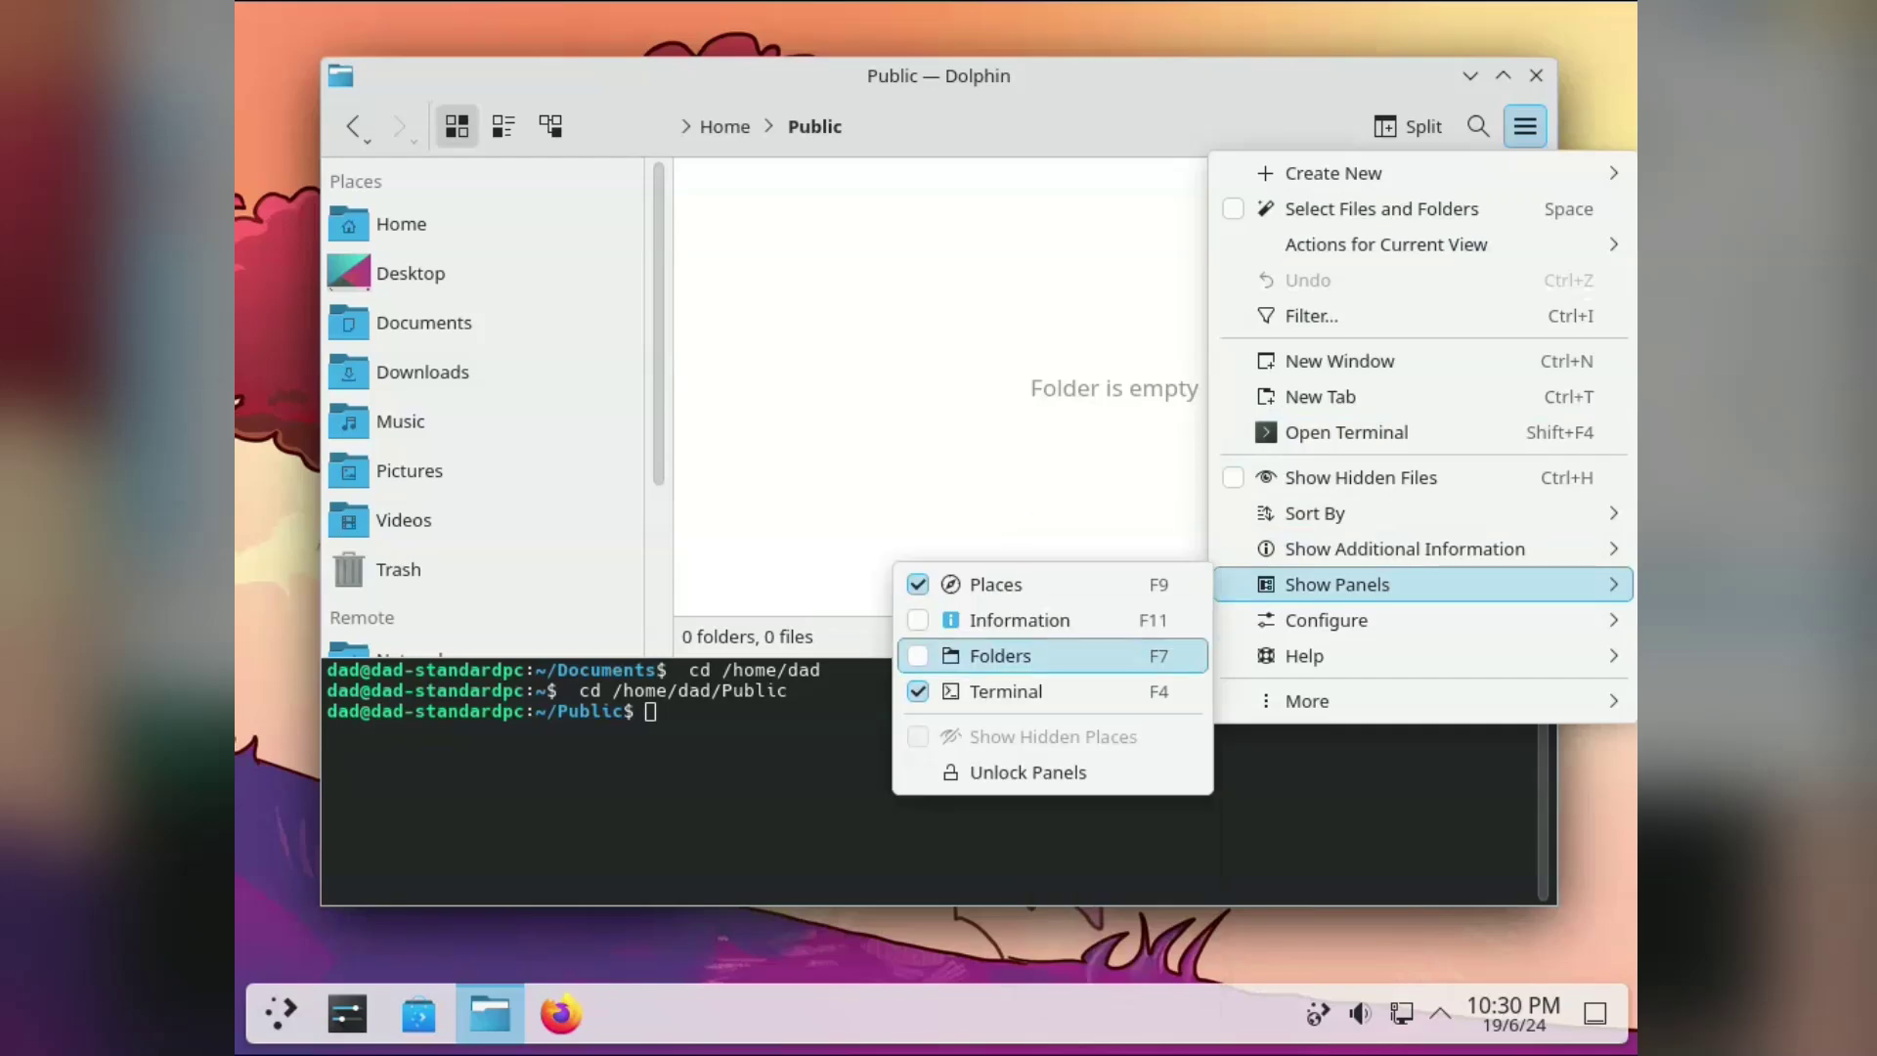
pyautogui.click(1026, 687)
# Step: Open Dolphin's configuration and examine the Interface settings for folders, previews and confirmations, plus the General and Icons view settings
pyautogui.click(1525, 127)
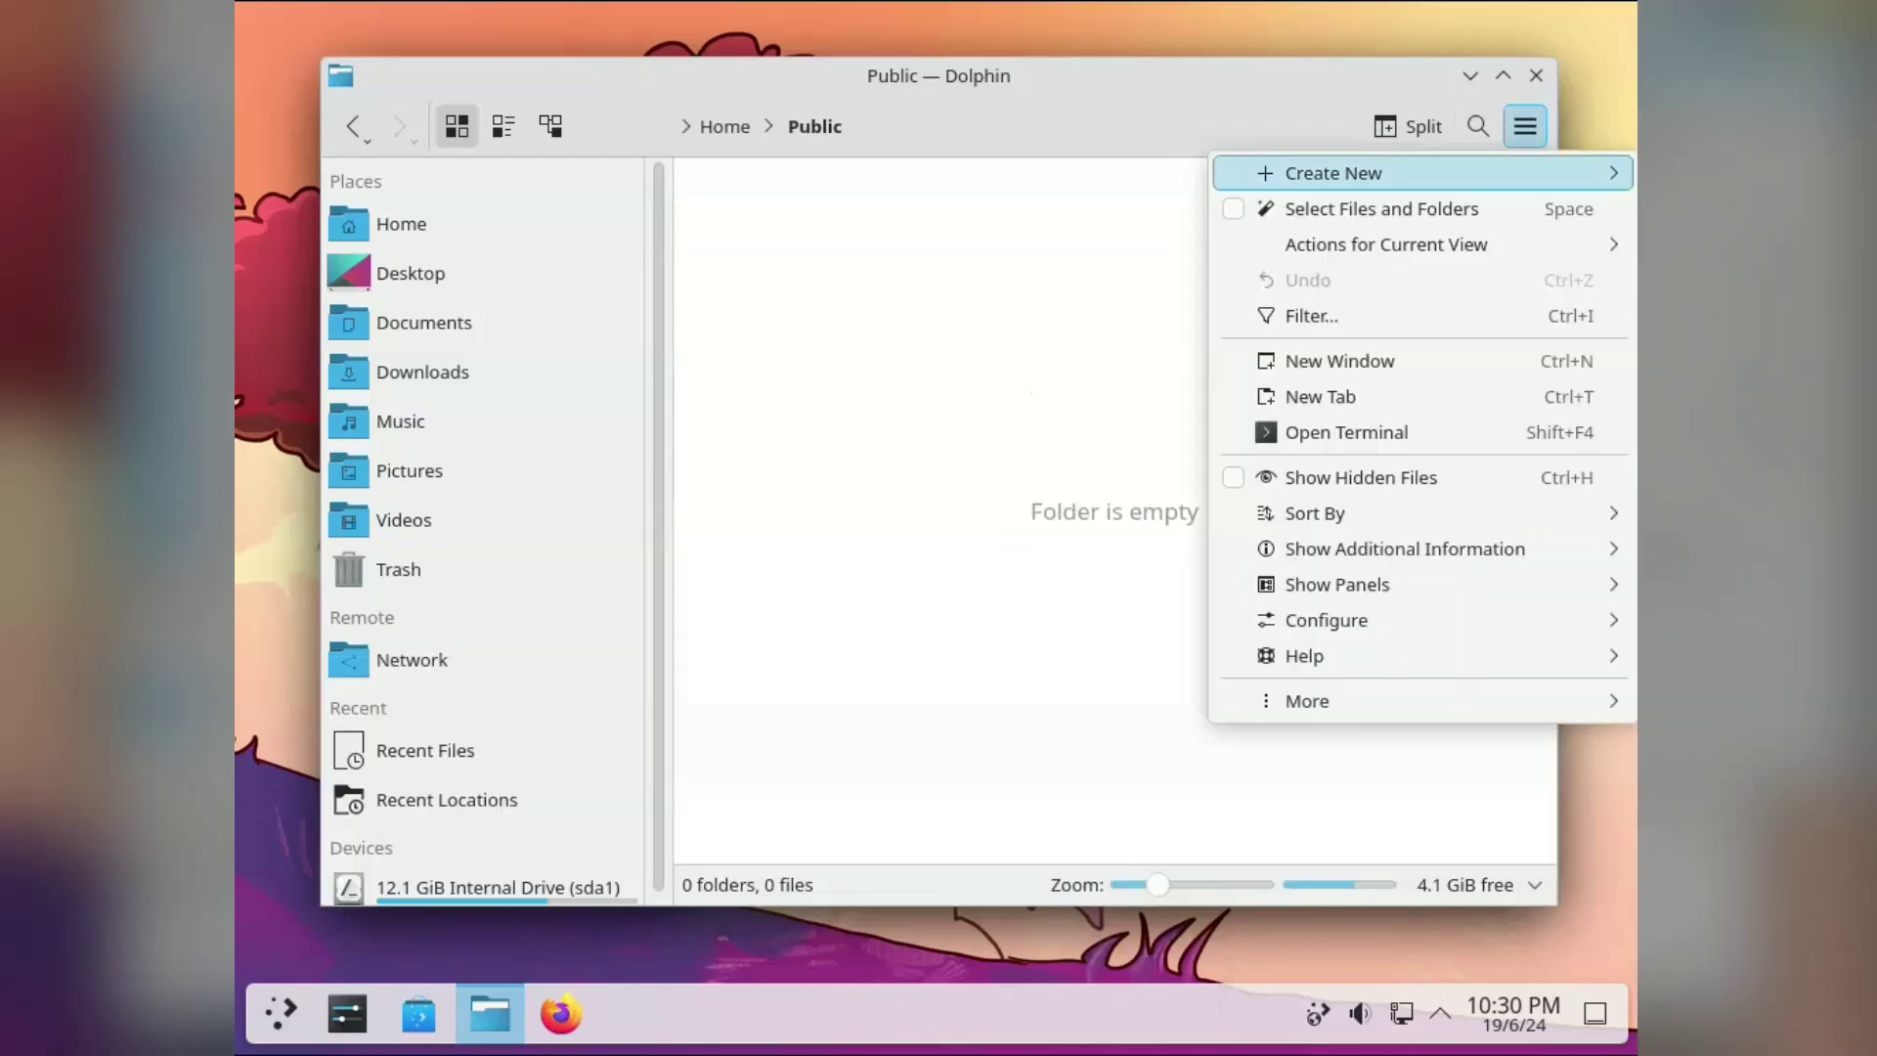
pyautogui.moveTo(1325, 620)
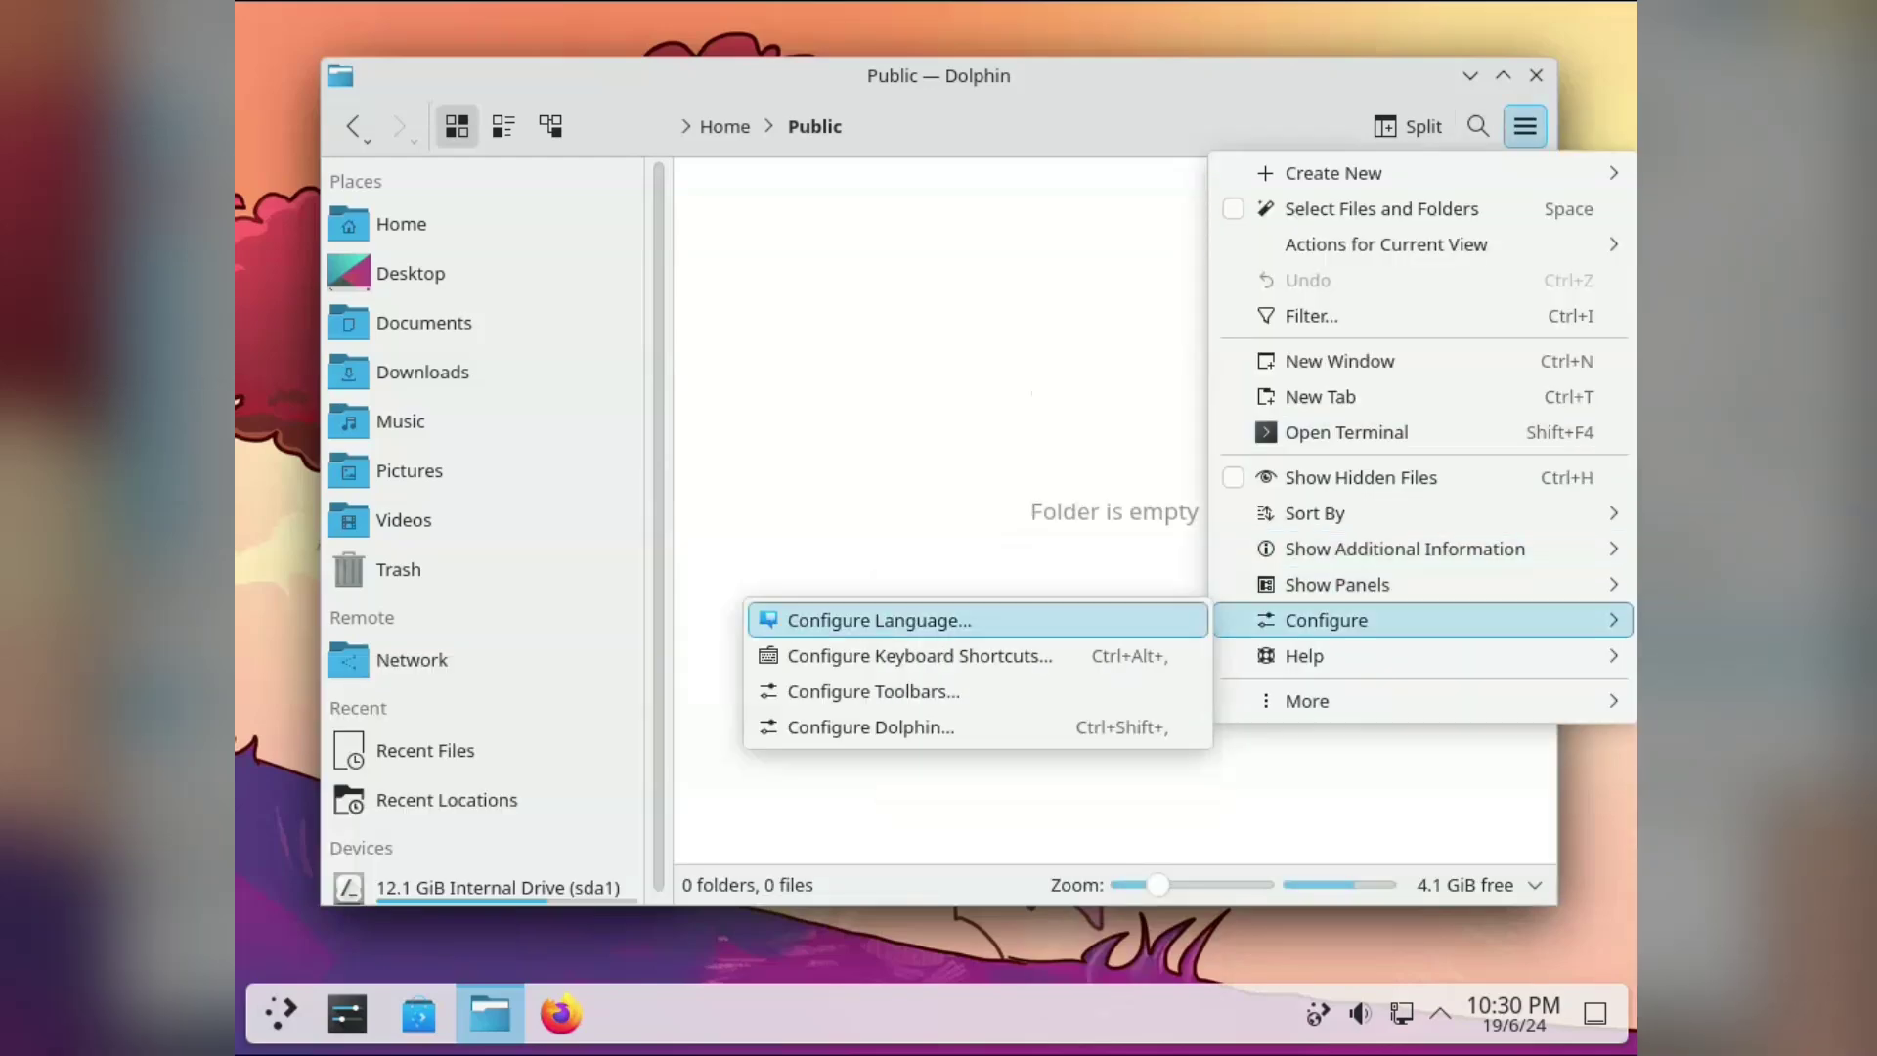
pyautogui.click(870, 726)
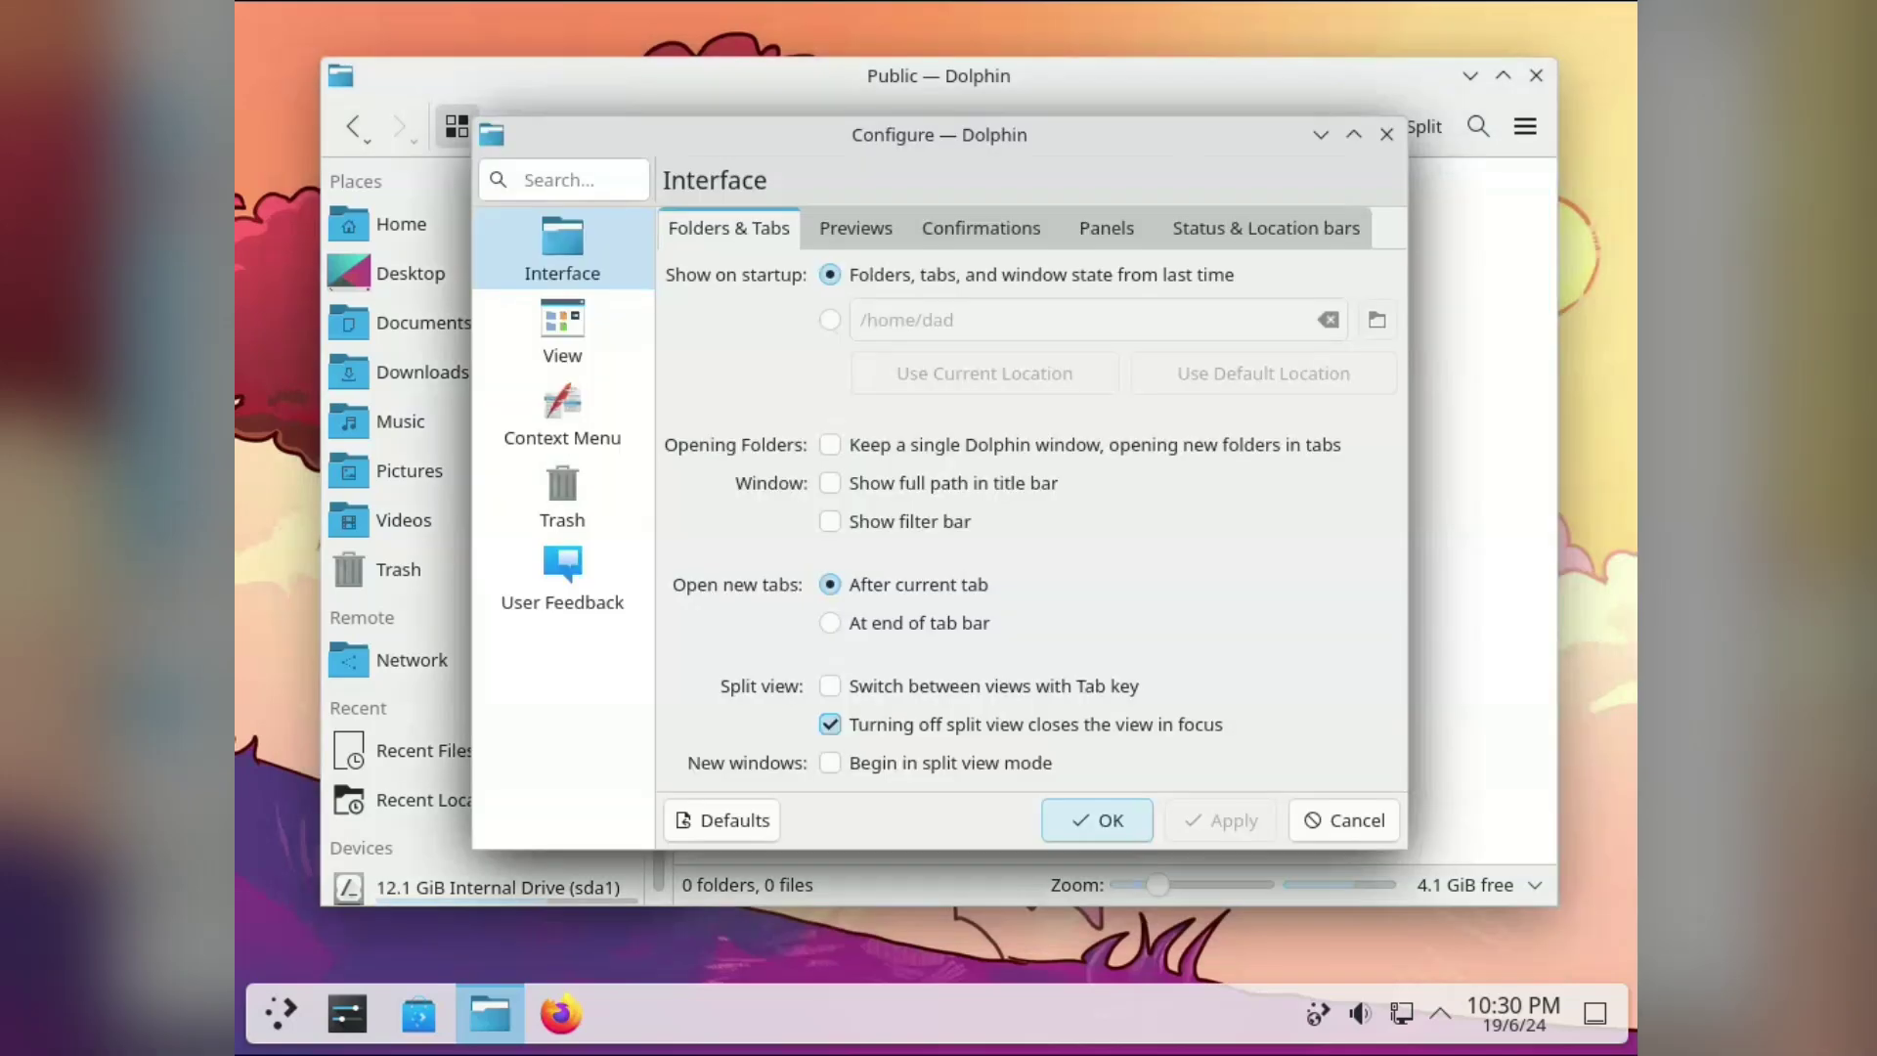
pyautogui.moveTo(940, 135); pyautogui.dragTo(1128, 223)
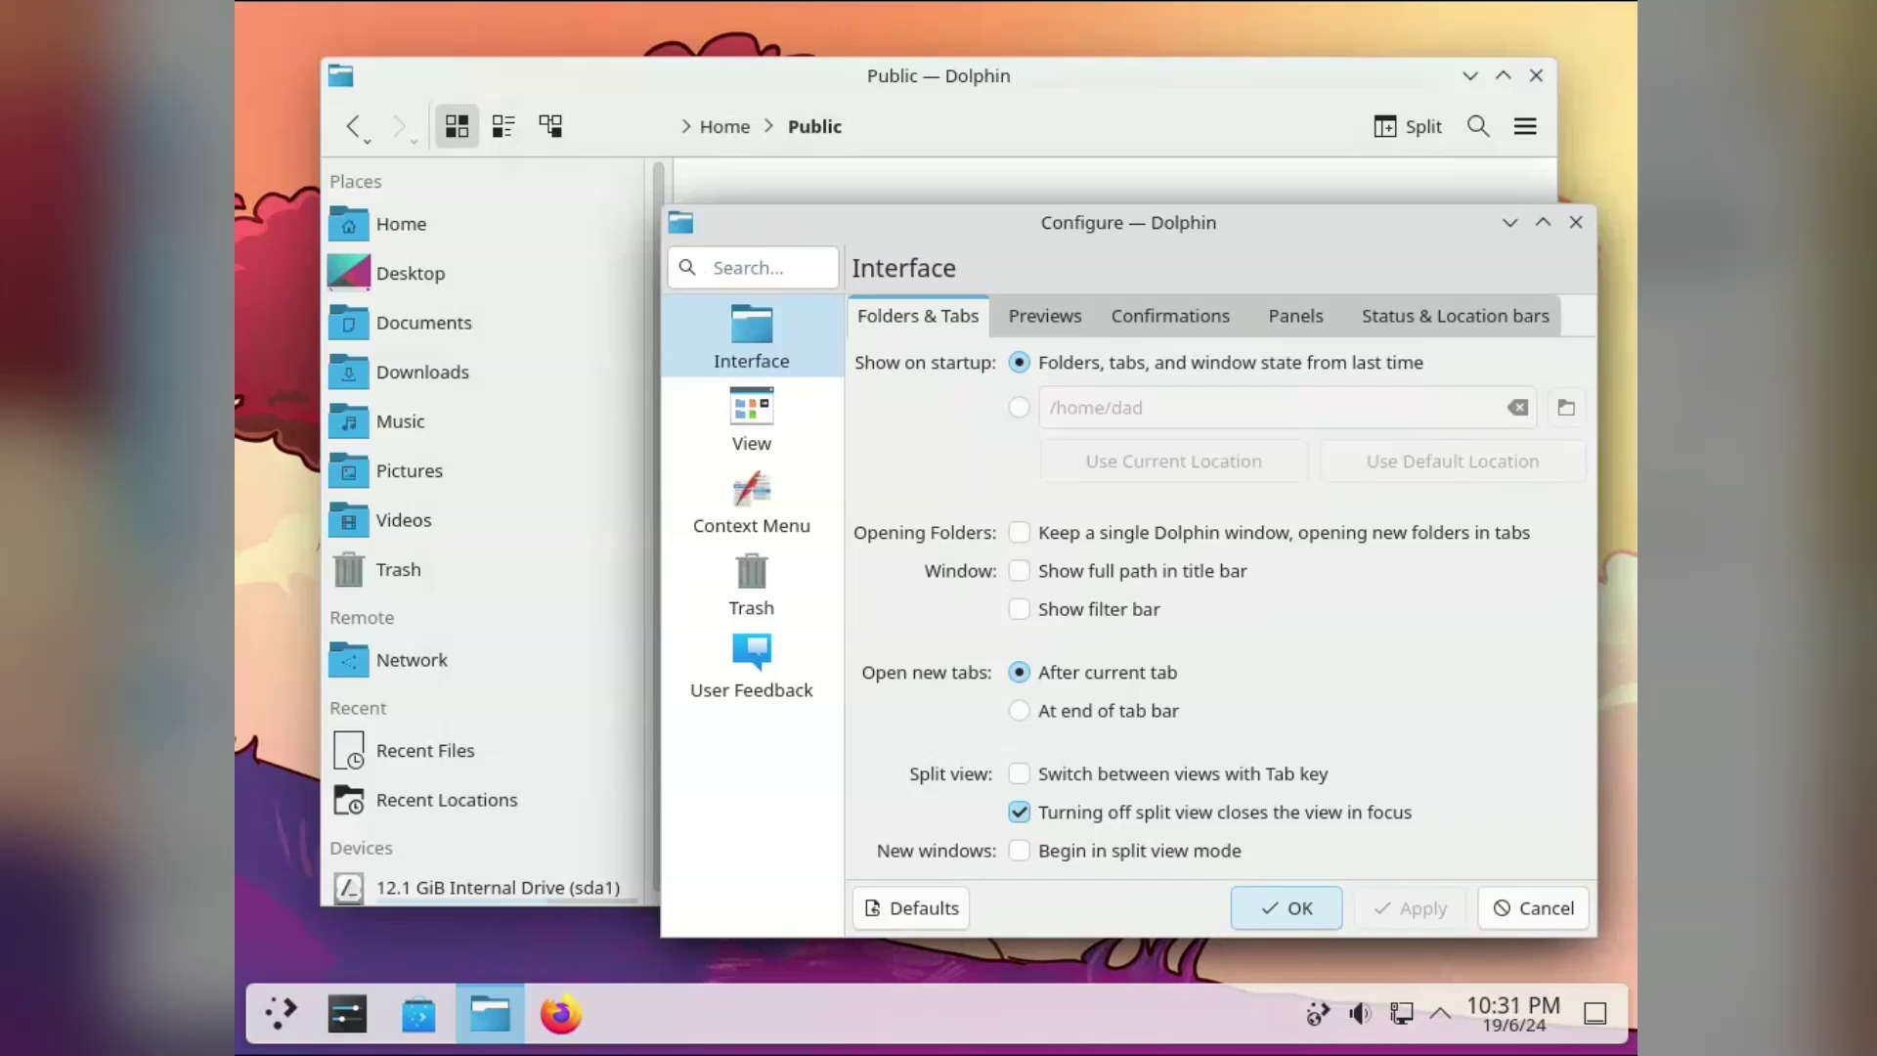
pyautogui.click(1045, 316)
pyautogui.click(1169, 316)
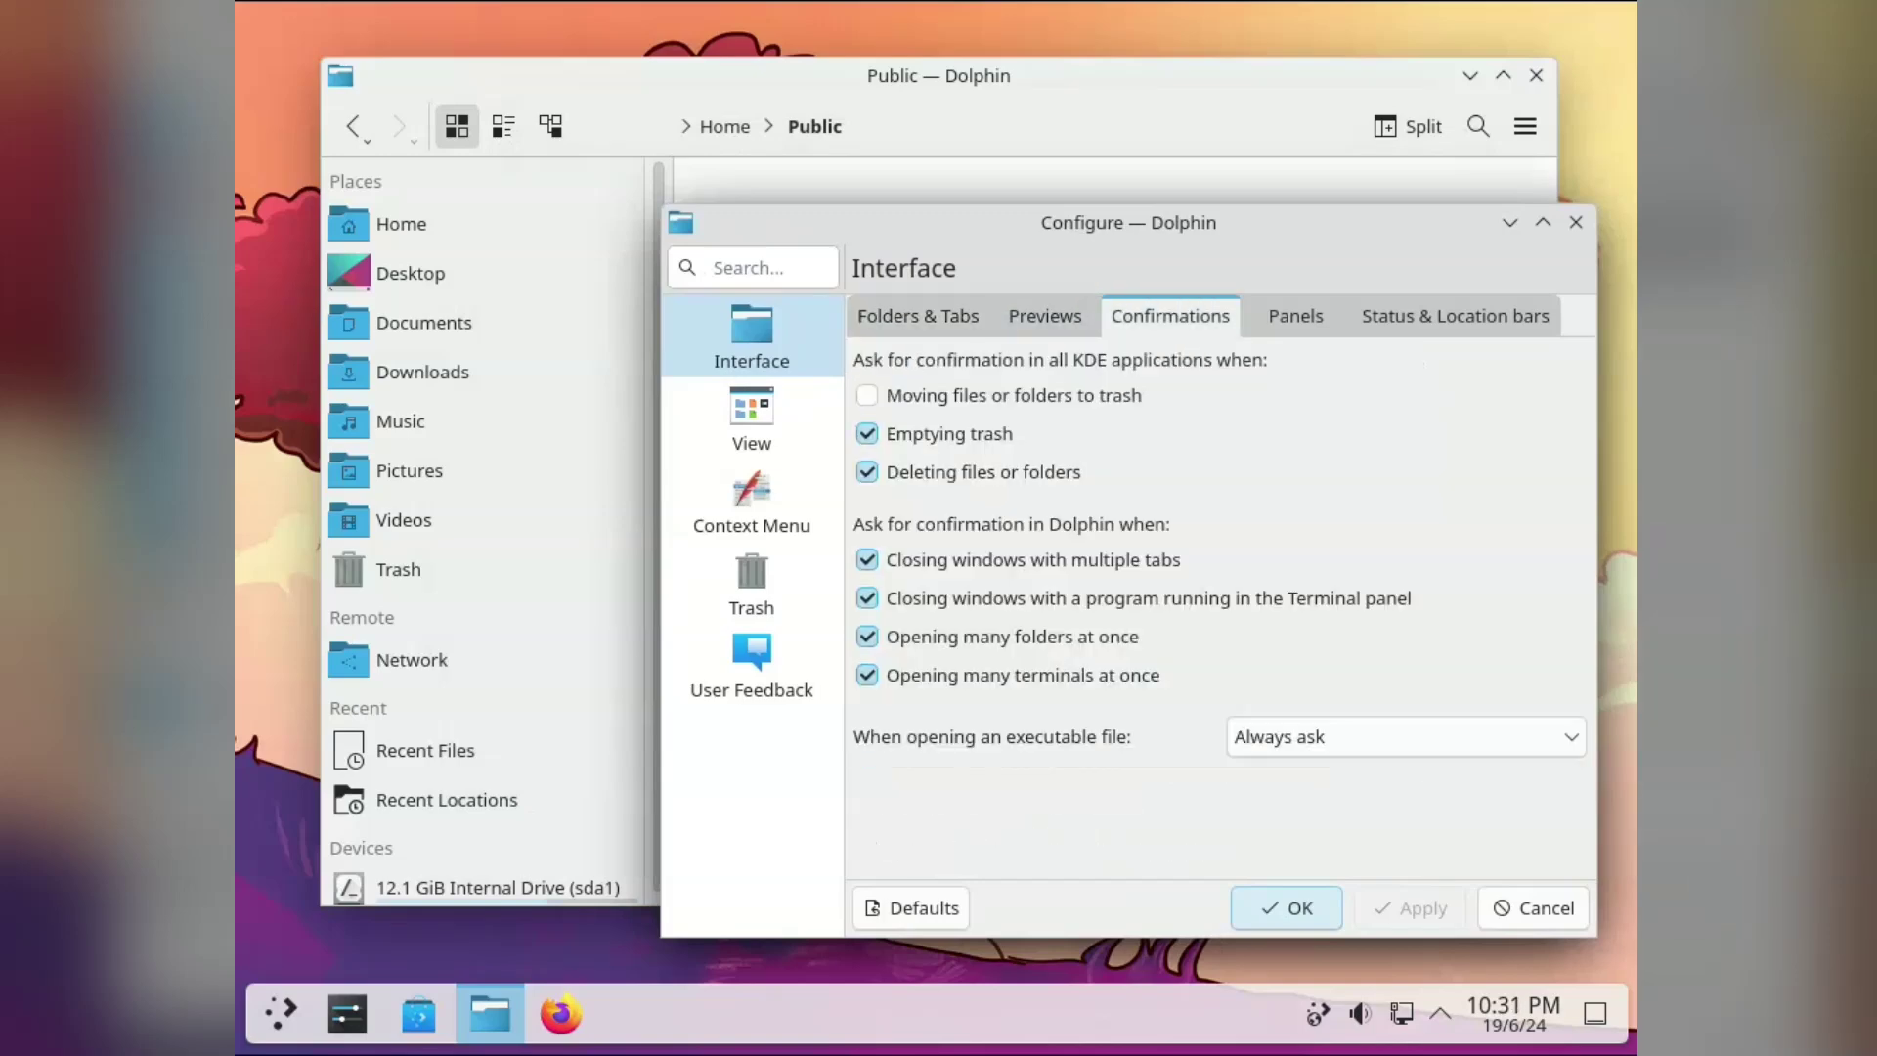
pyautogui.click(752, 418)
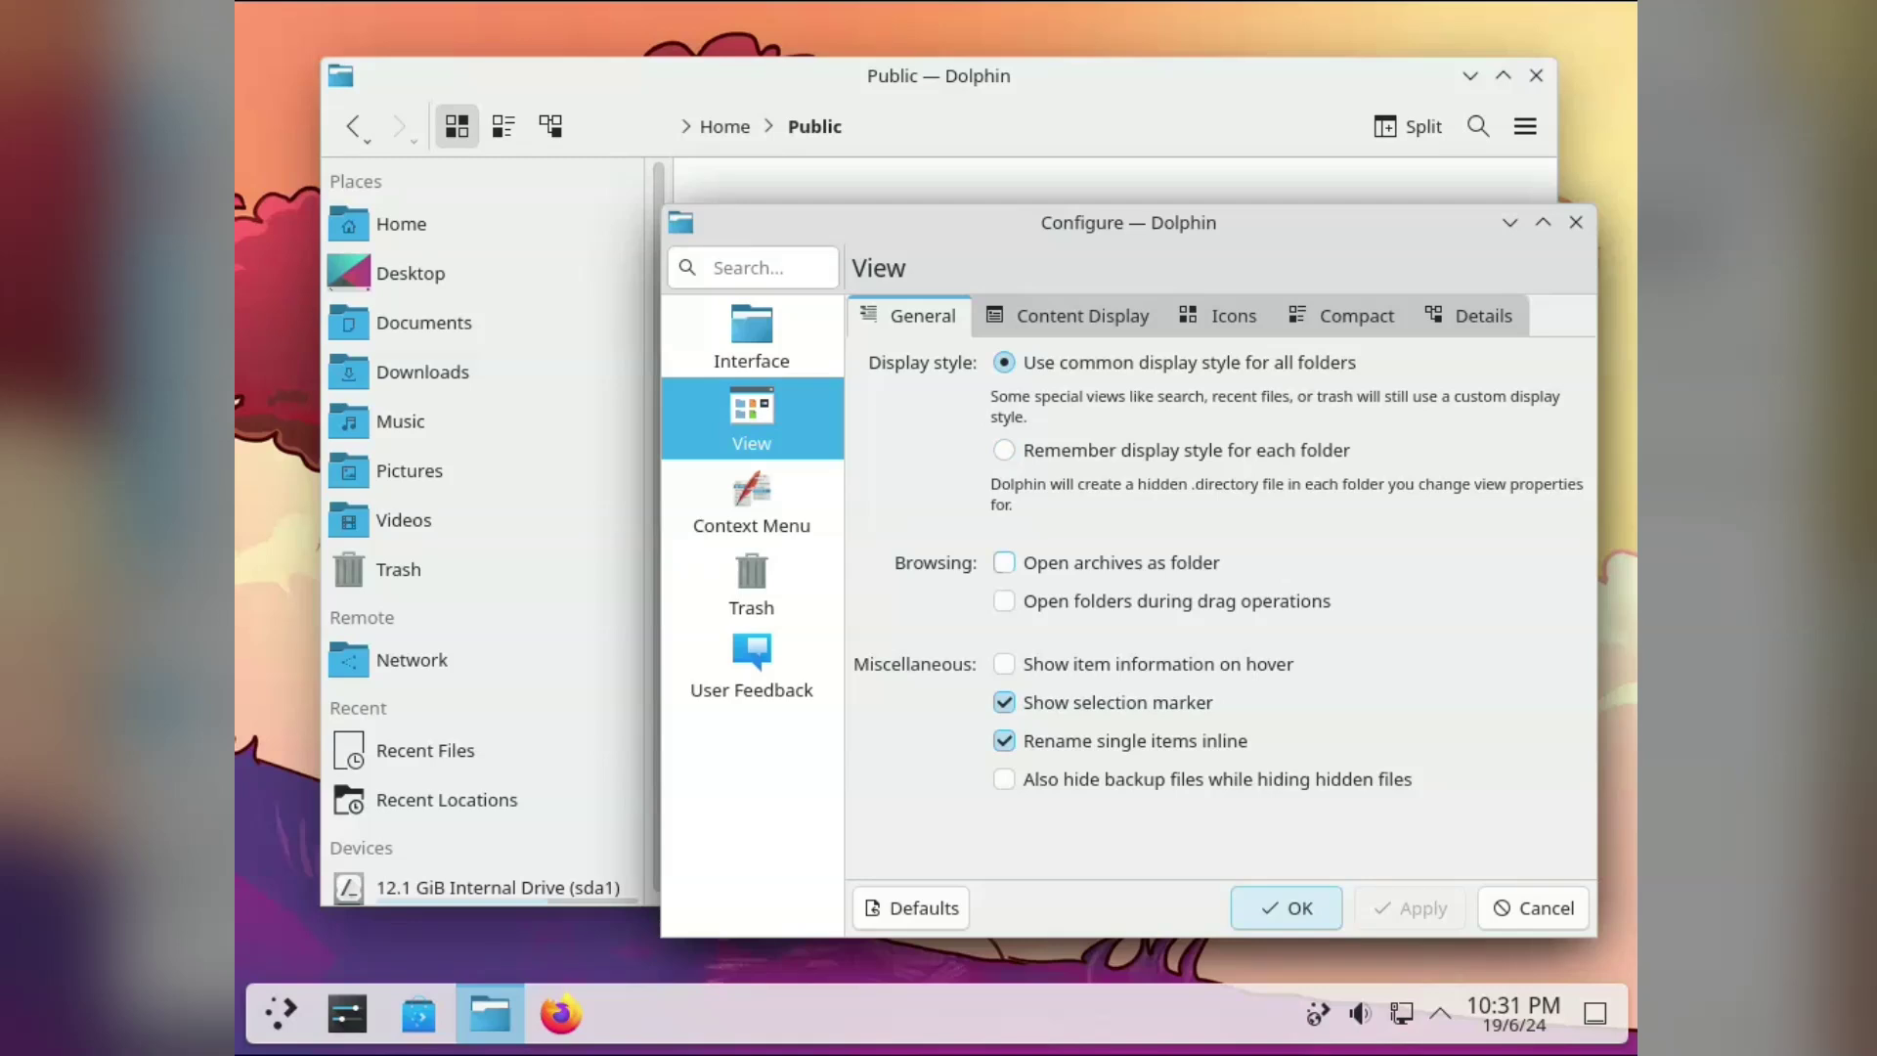
pyautogui.click(1219, 315)
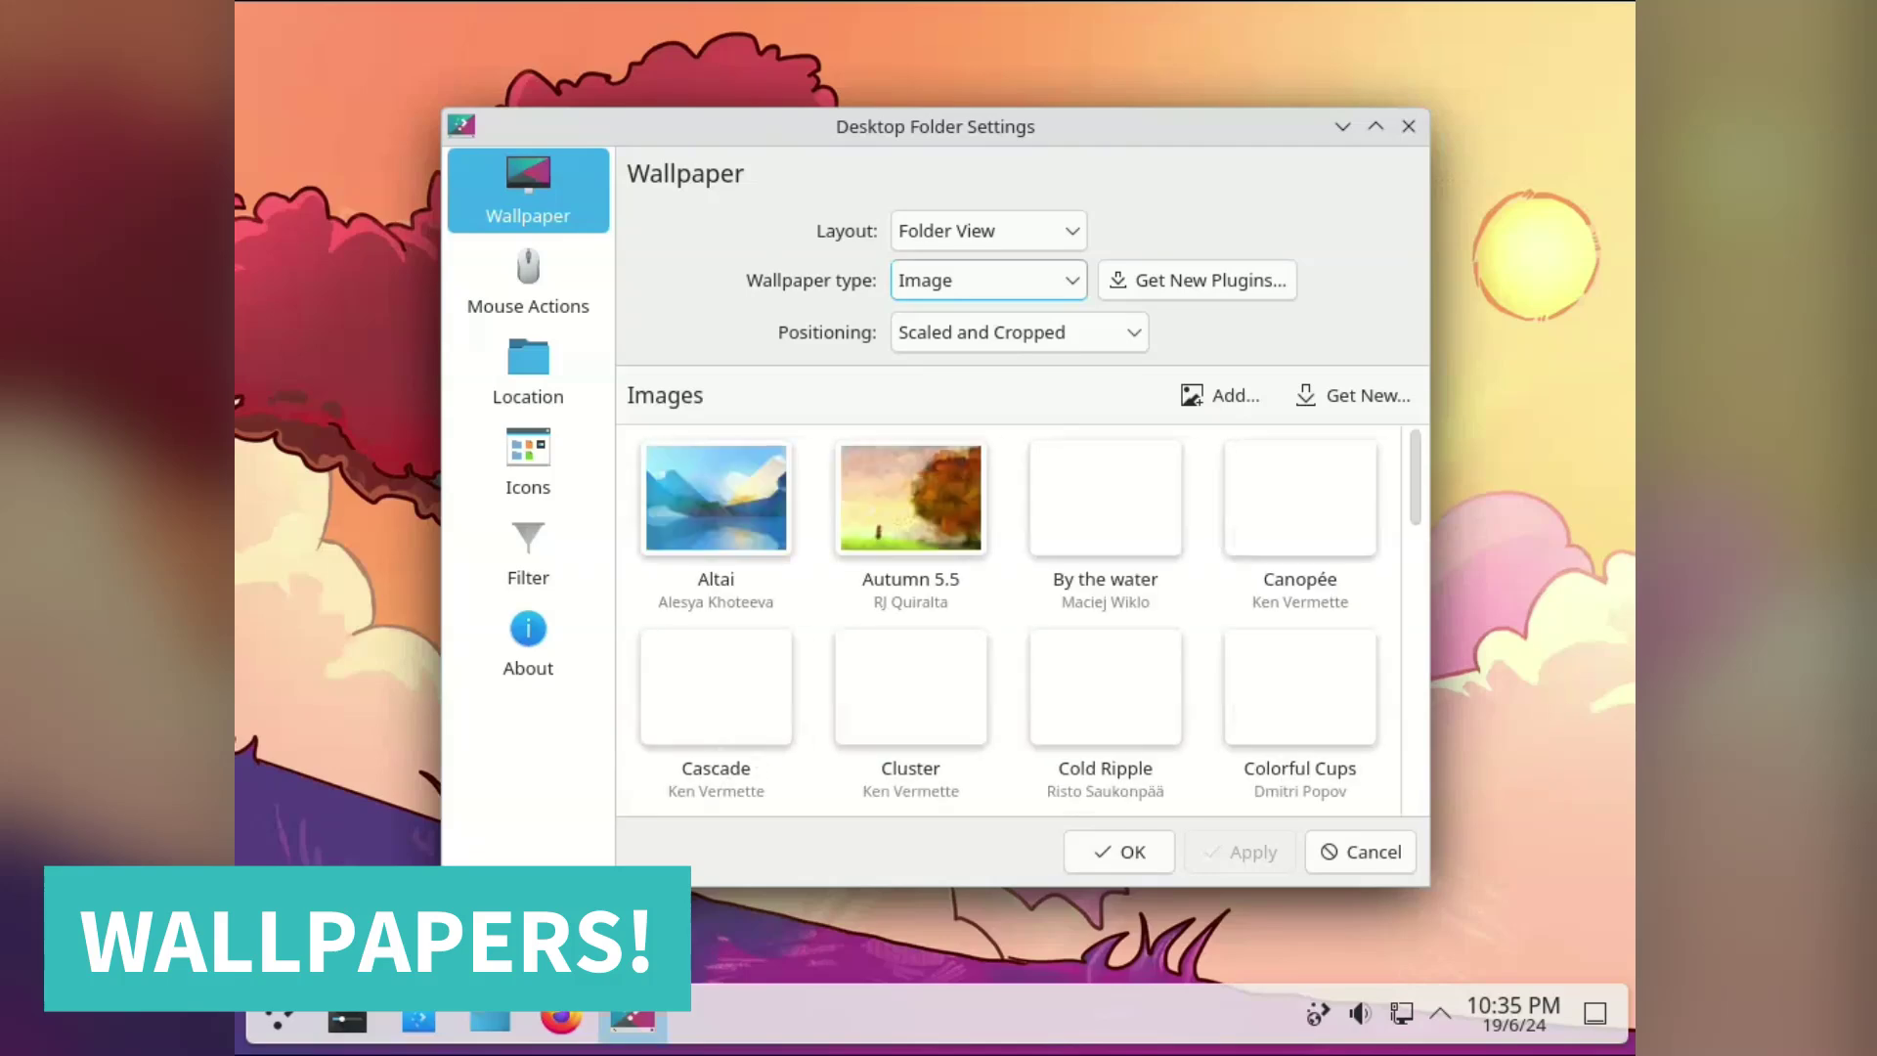
# Step: Set the desktop wallpaper to the Altai image
pyautogui.click(715, 497)
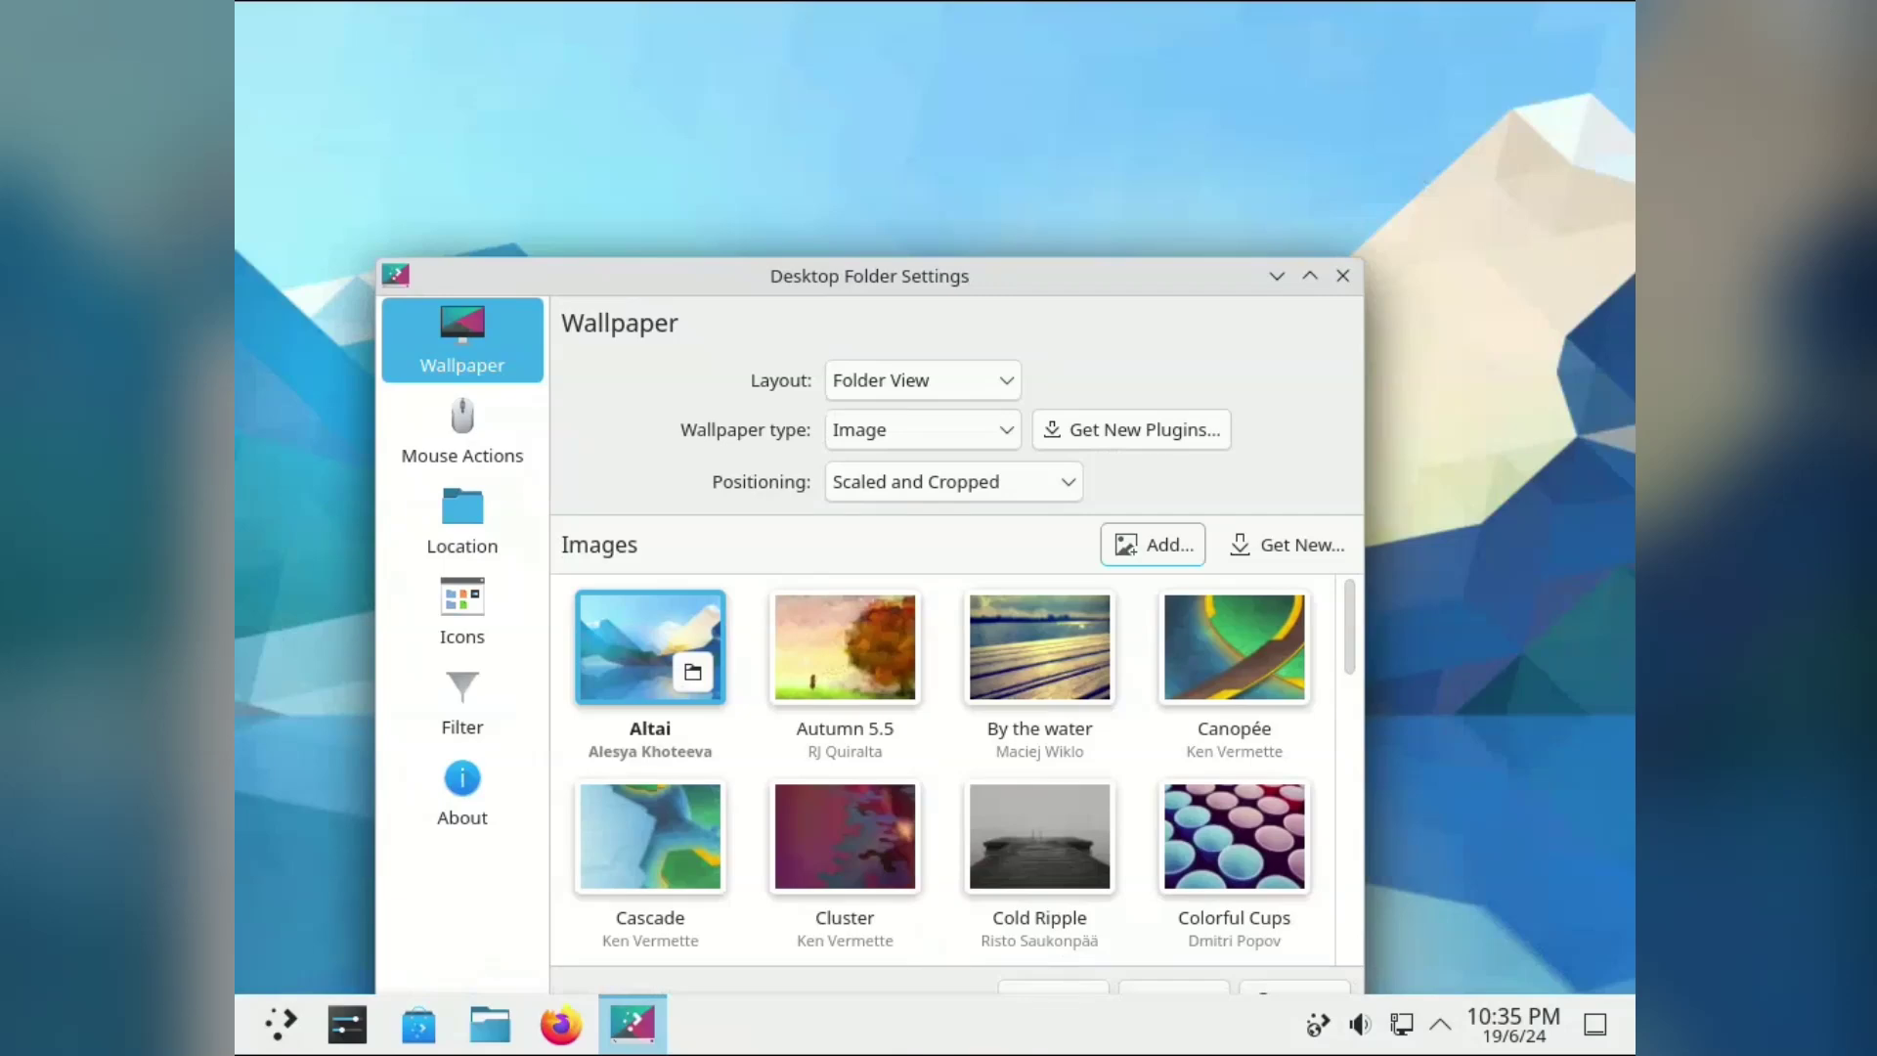
# Step: Browse the available wallpaper images and apply Ice Cold as the desktop wallpaper
pyautogui.moveTo(870, 276); pyautogui.dragTo(868, 165)
pyautogui.scroll(-3, 1233, 542)
pyautogui.scroll(-8, 1232, 577)
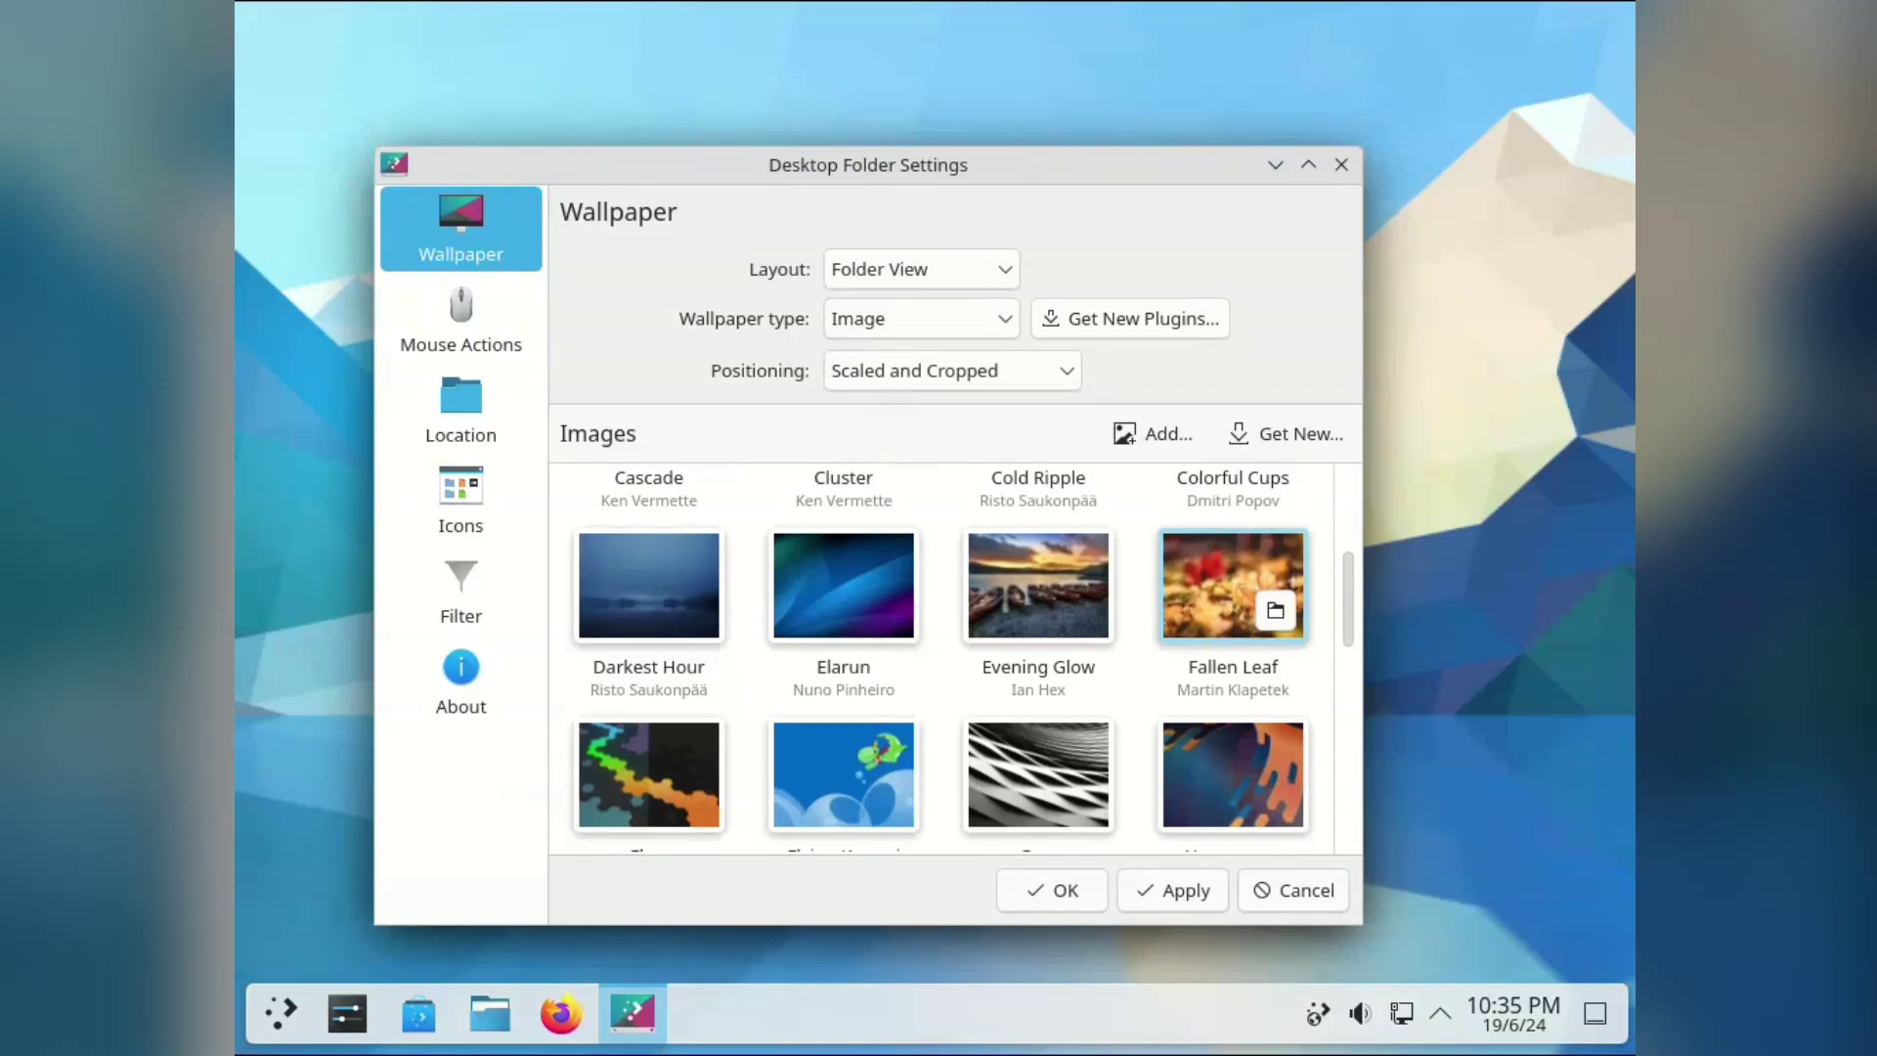
pyautogui.scroll(3, 1232, 577)
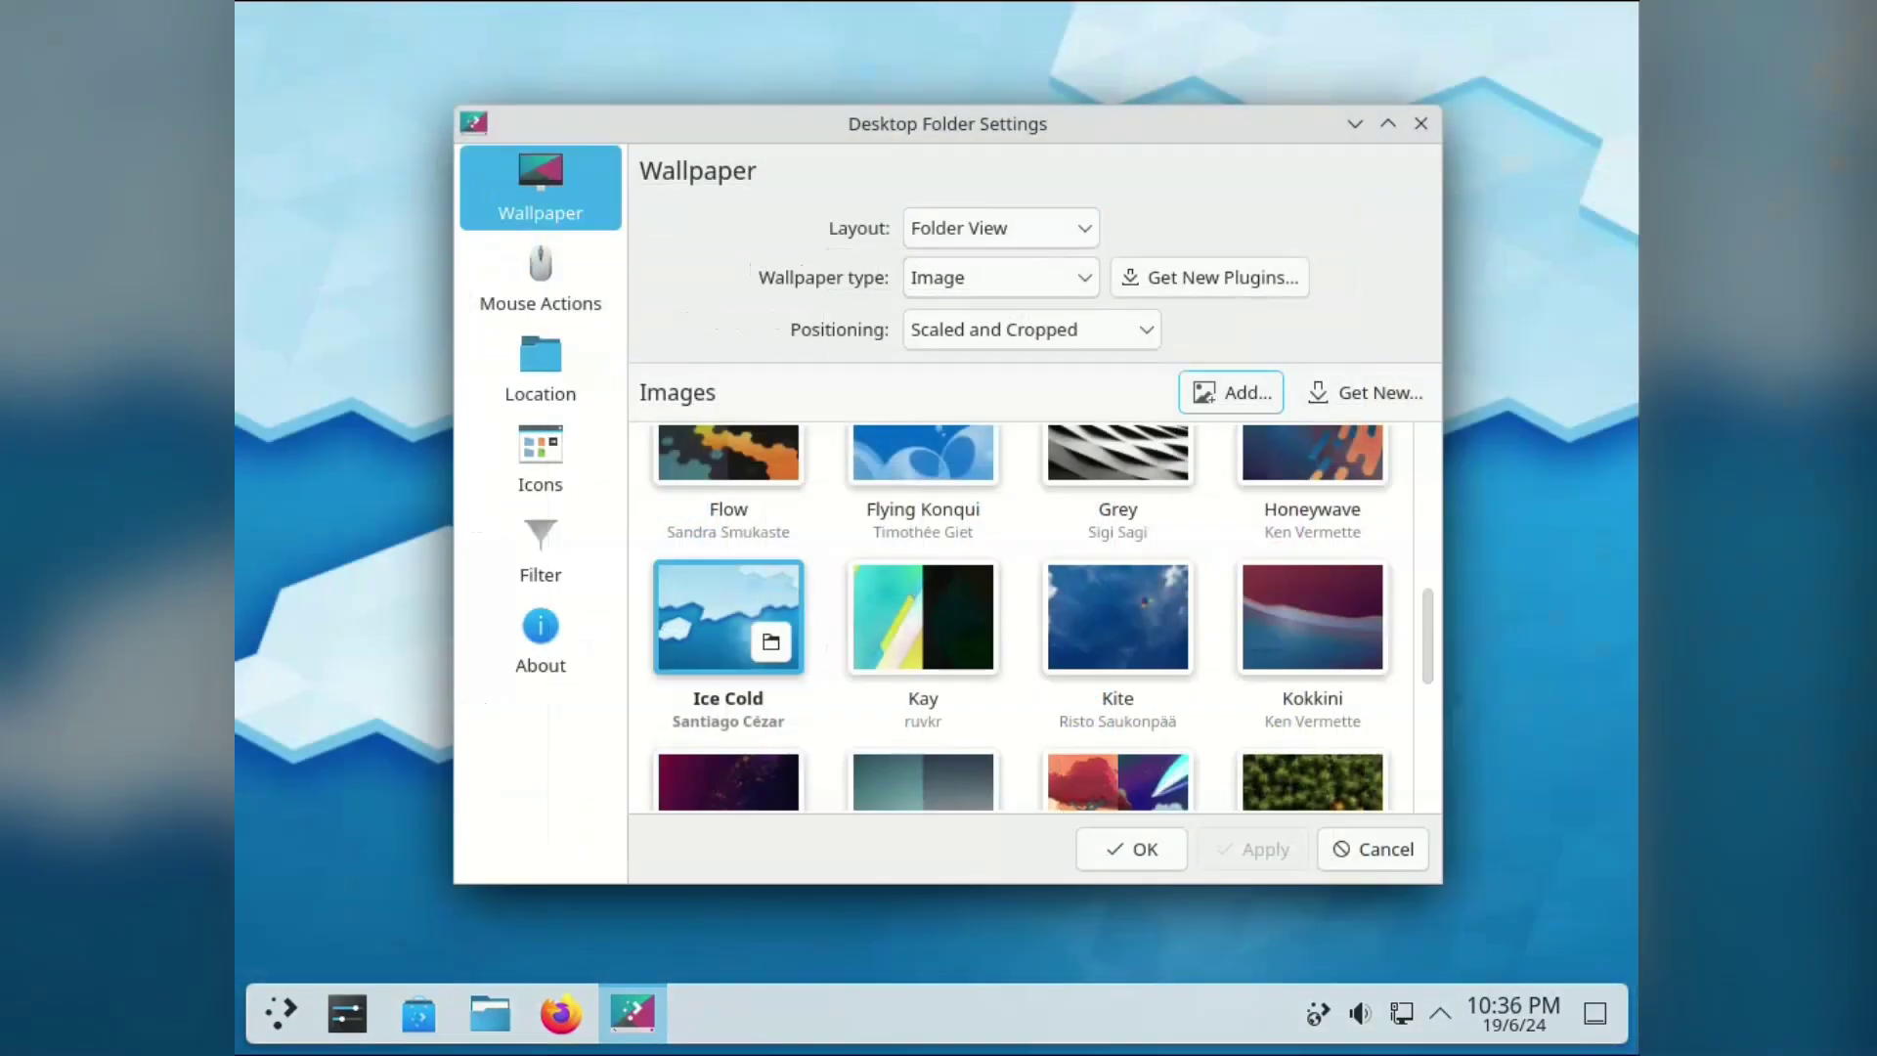
# Step: Add Reef.png from the Pictures folder to the available wallpaper images
pyautogui.click(1231, 392)
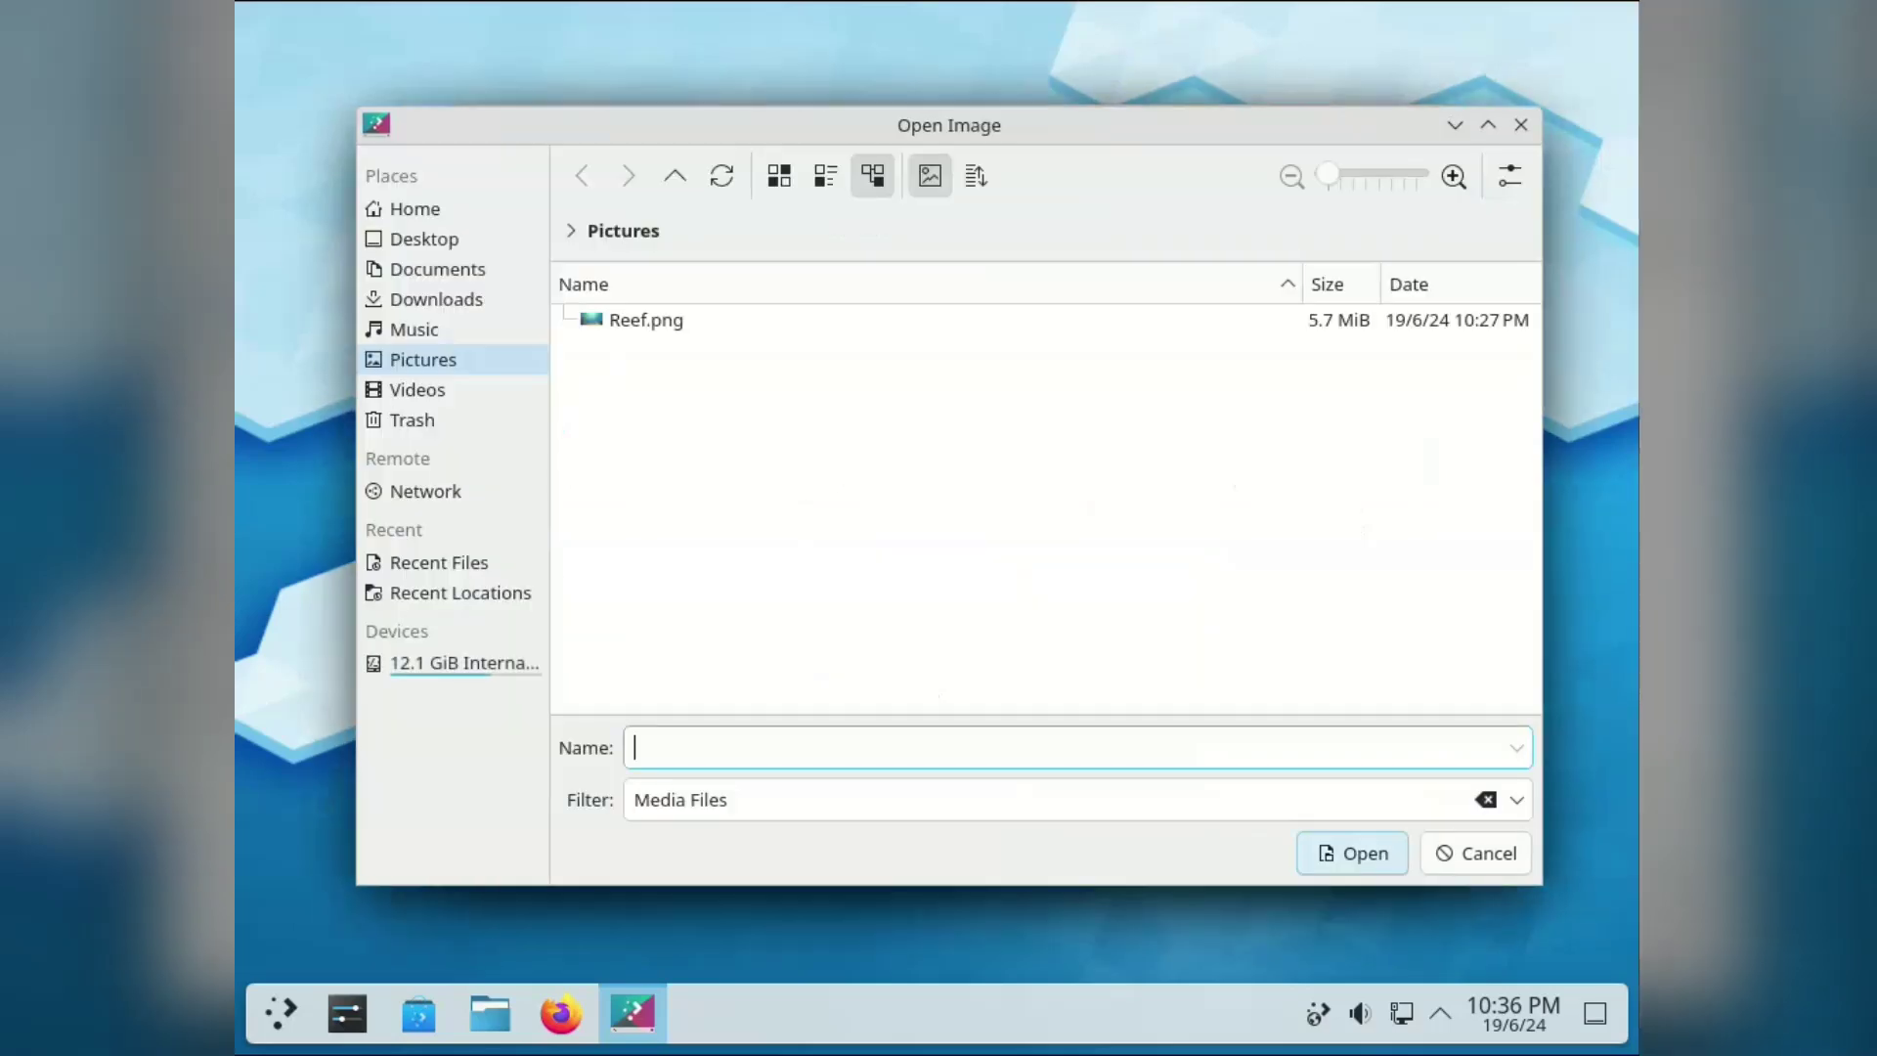
pyautogui.click(645, 320)
pyautogui.click(1352, 853)
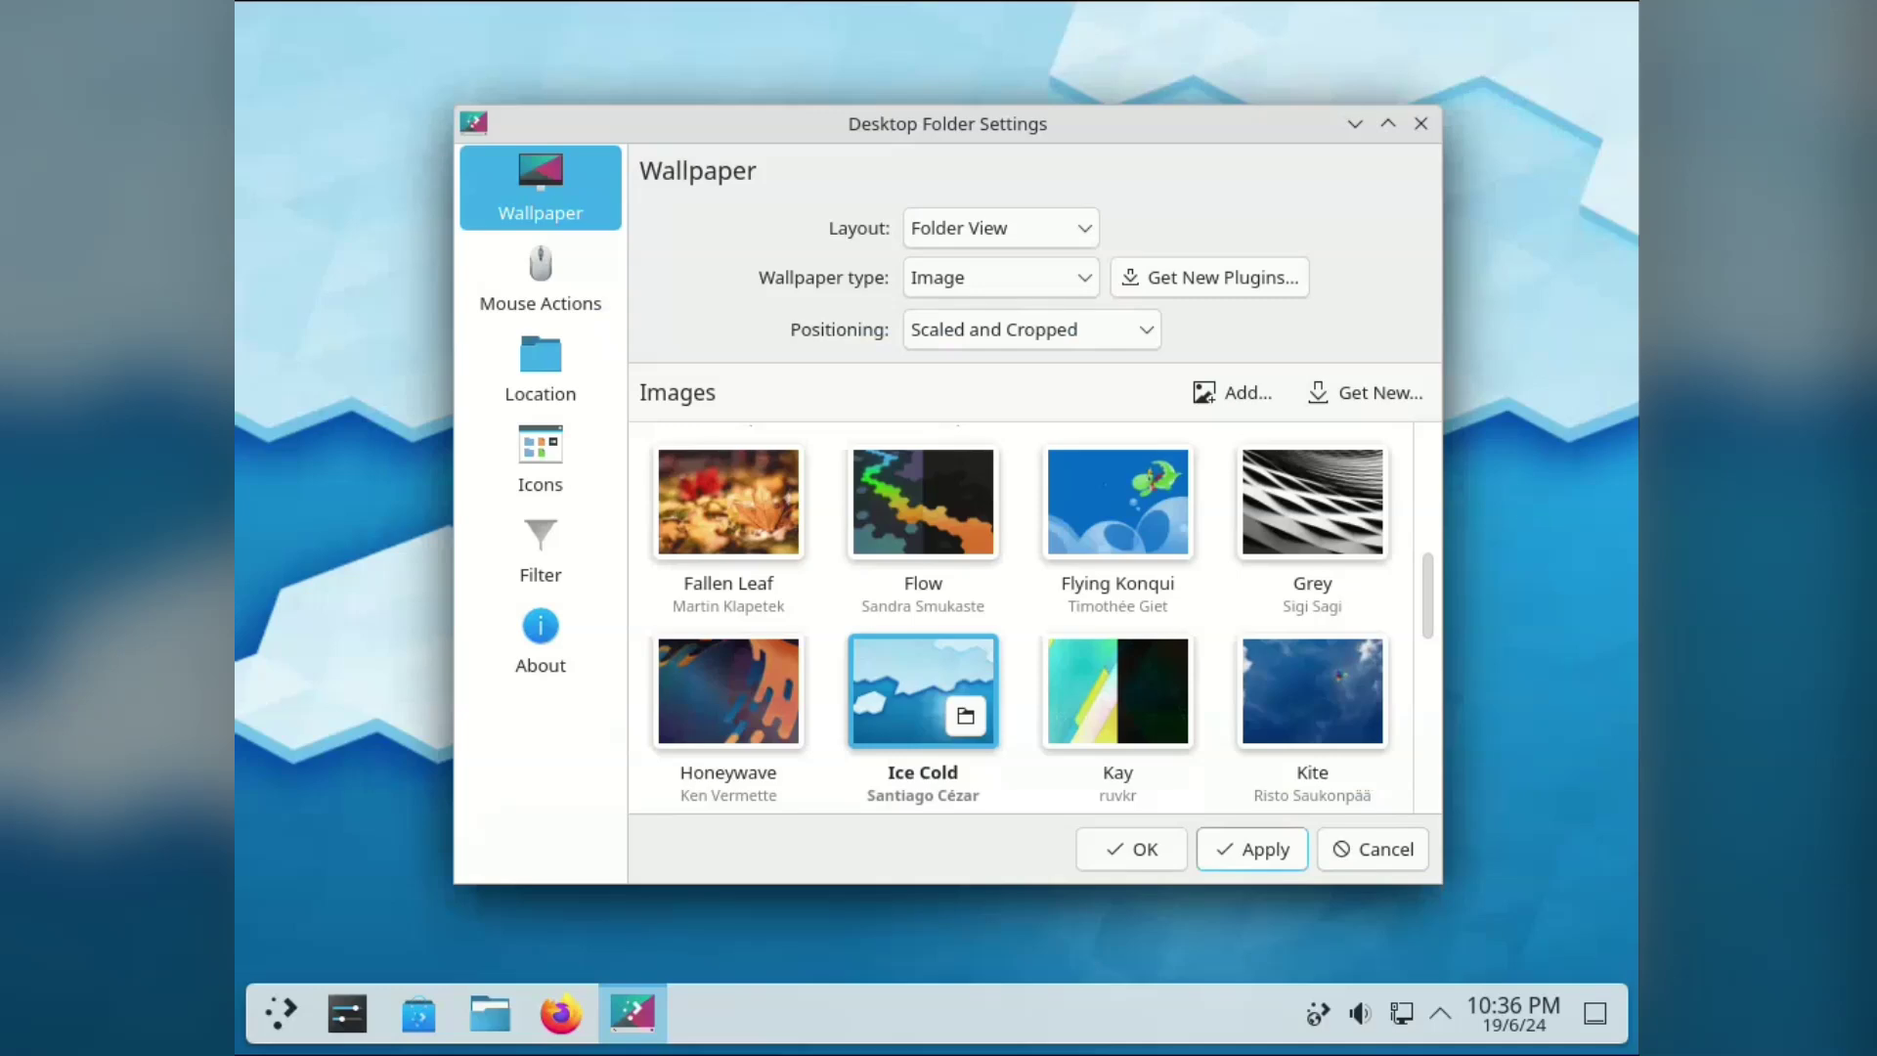
pyautogui.press('Return')
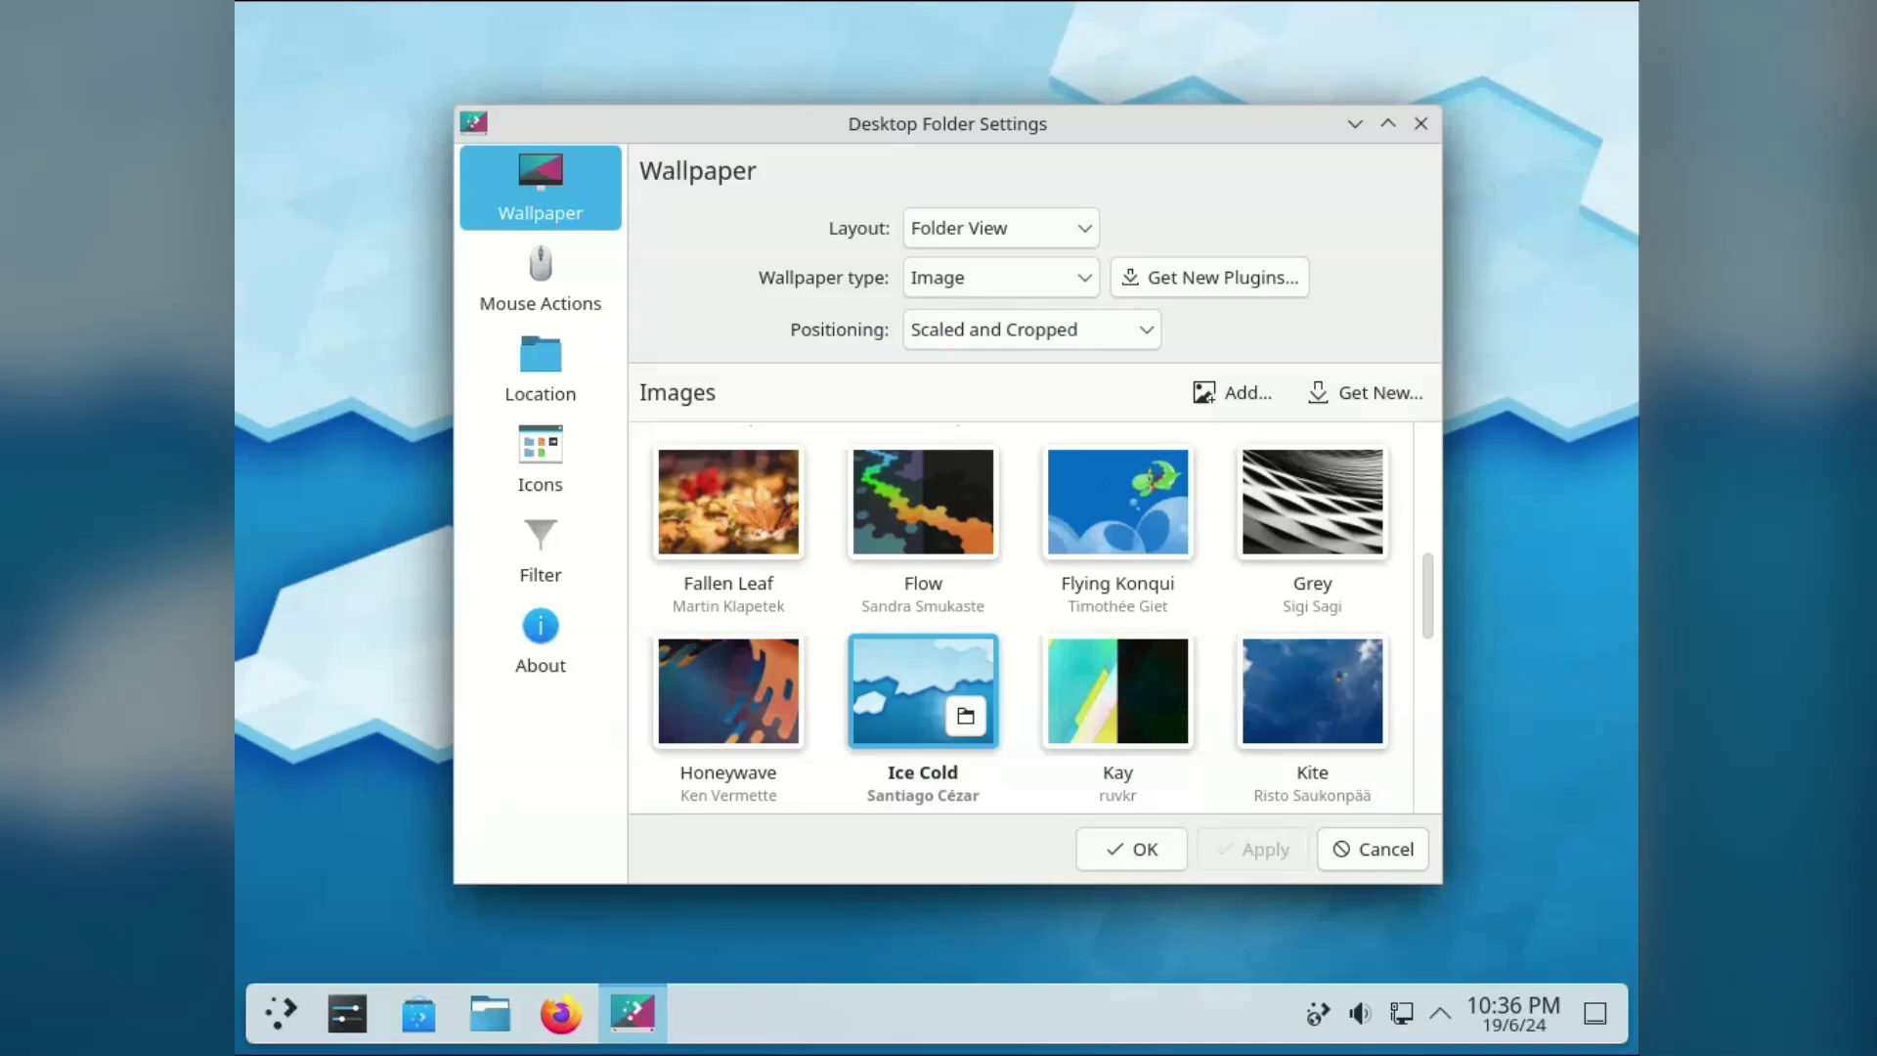
# Step: Apply the added Reef image as the desktop wallpaper
pyautogui.scroll(6, 1118, 684)
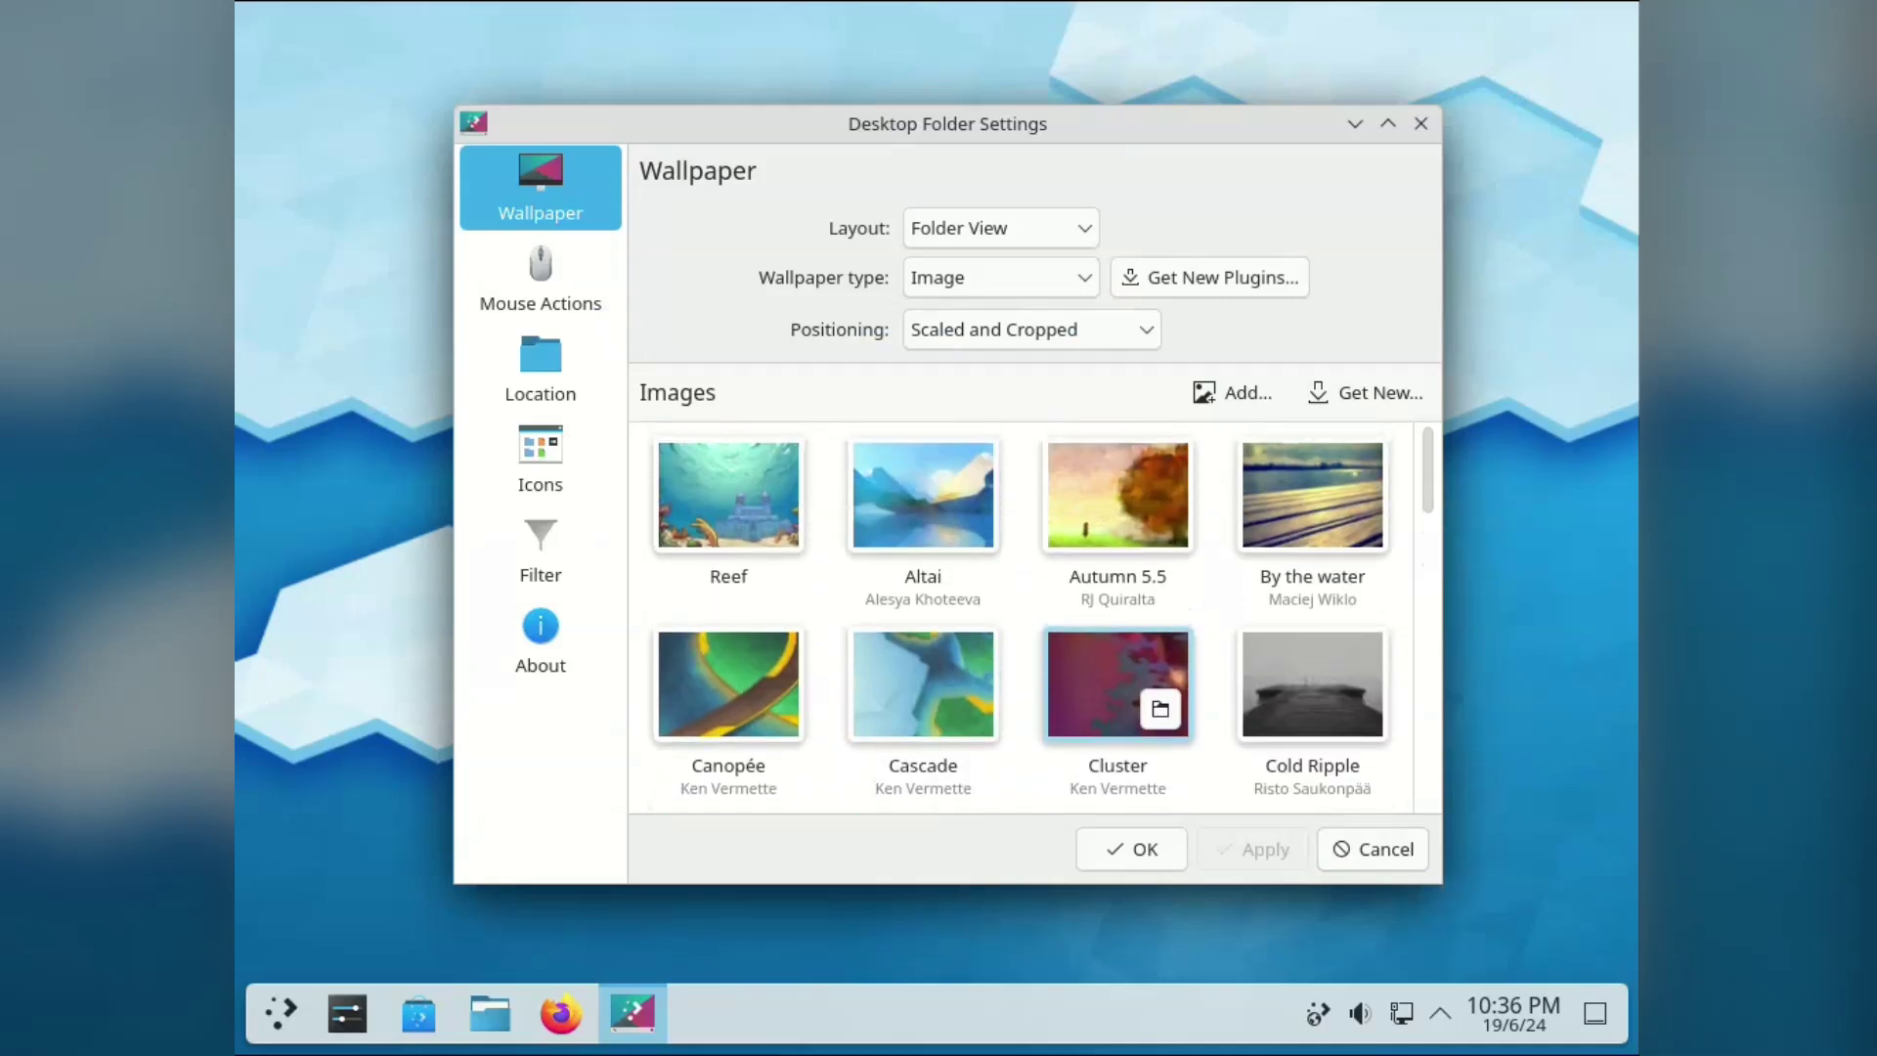
pyautogui.click(729, 489)
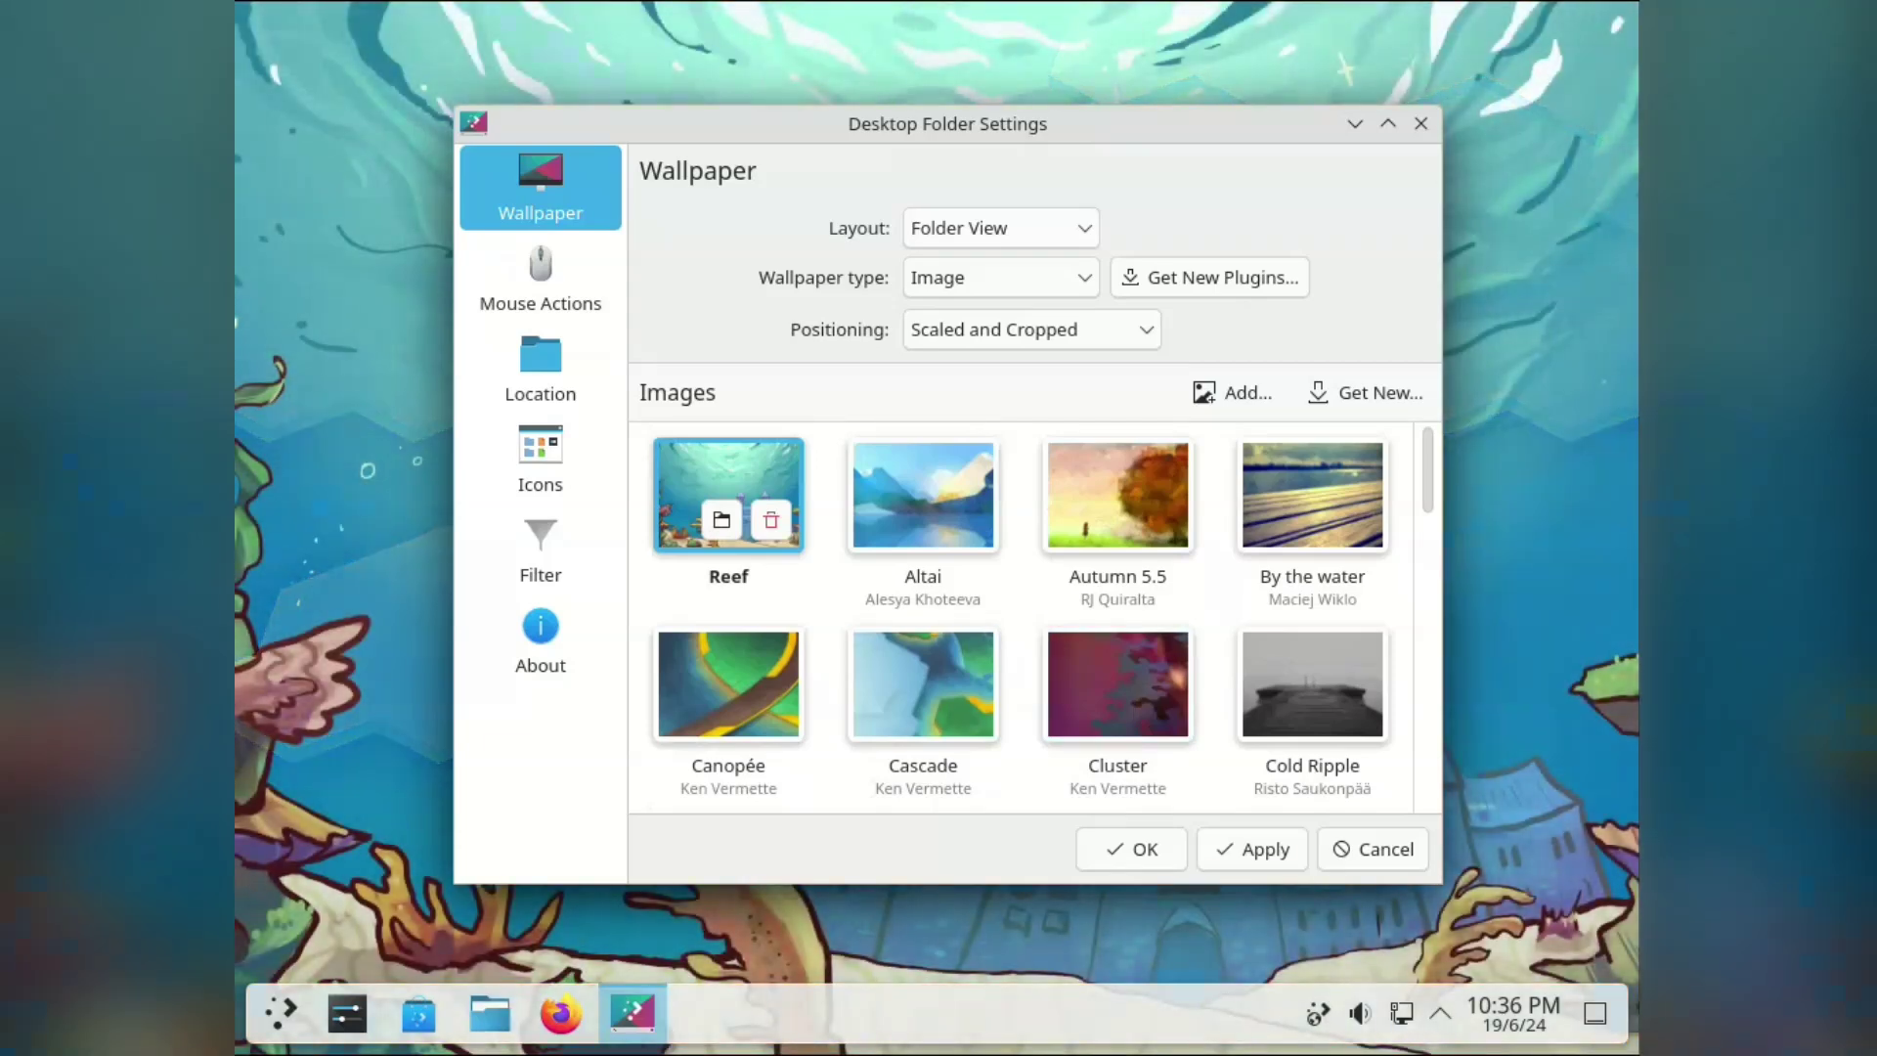
pyautogui.click(1252, 849)
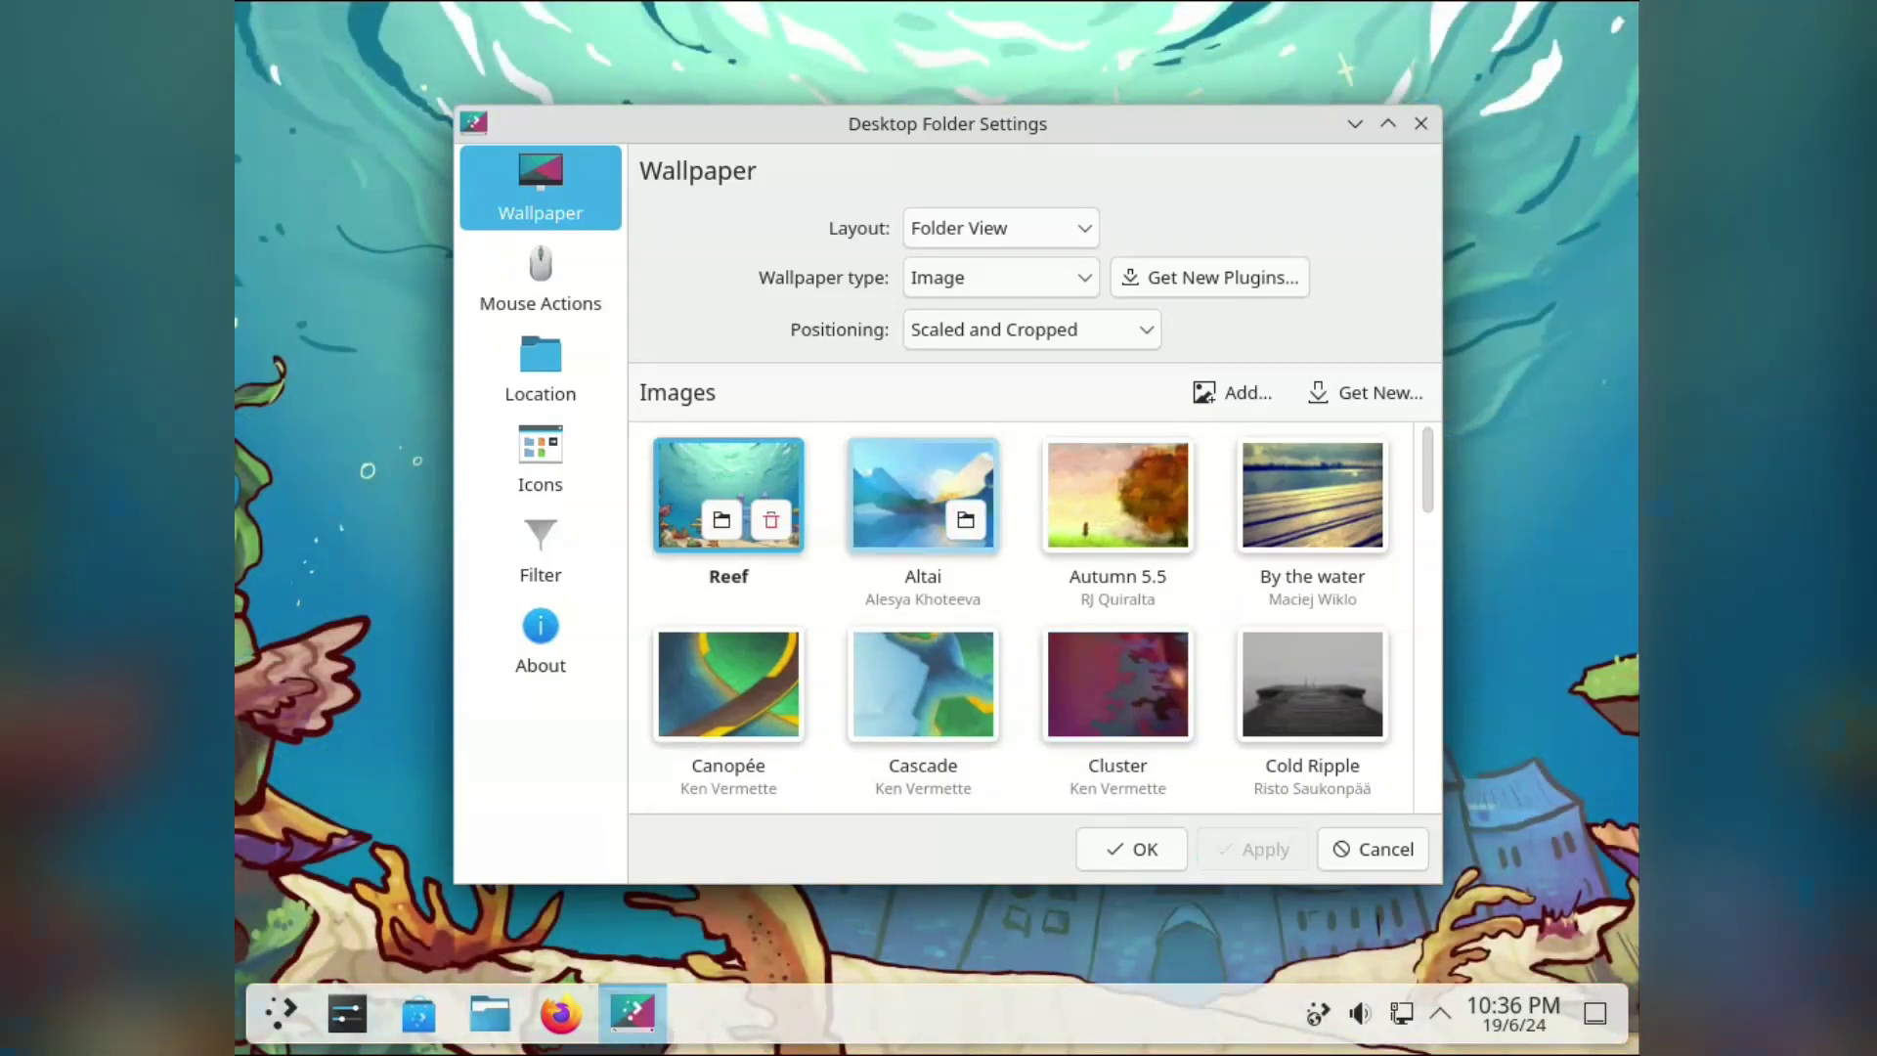
# Step: Set the desktop's folder location to the Places panel item Home and apply it
pyautogui.moveTo(948, 123); pyautogui.dragTo(1084, 153)
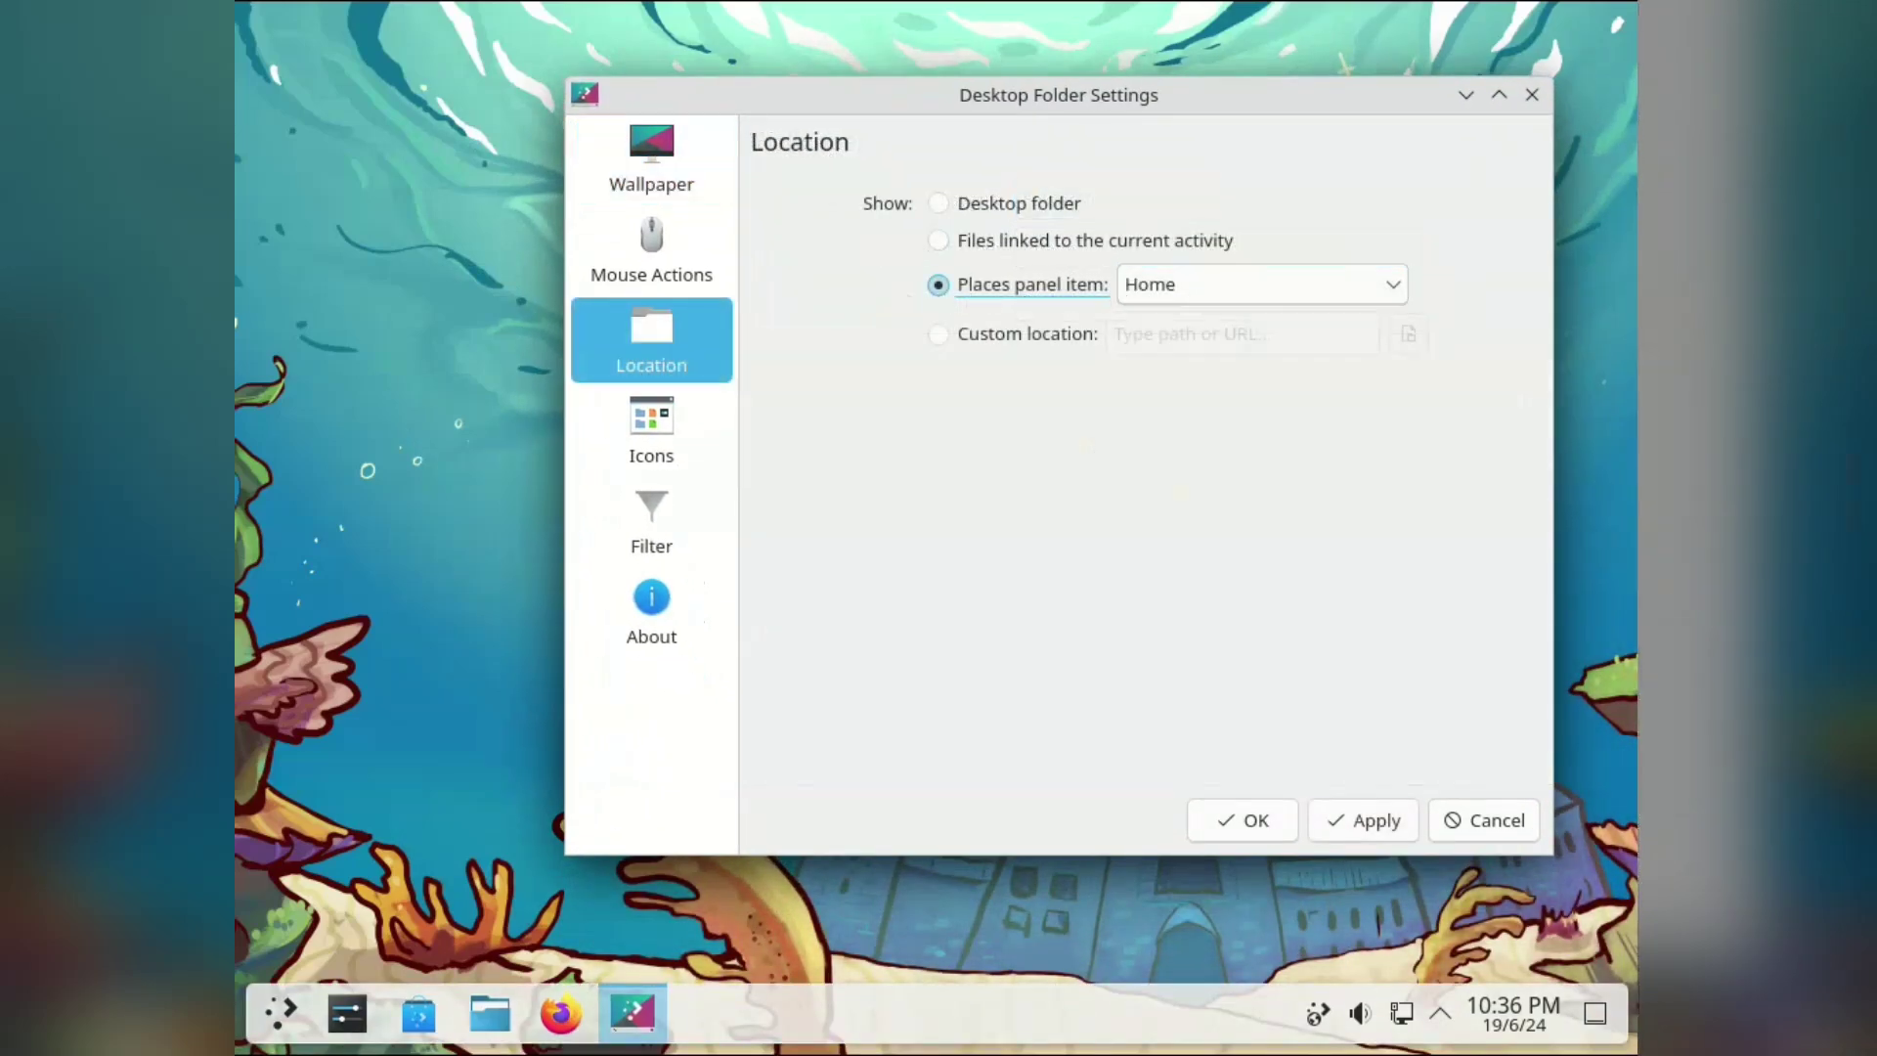
pyautogui.click(1362, 820)
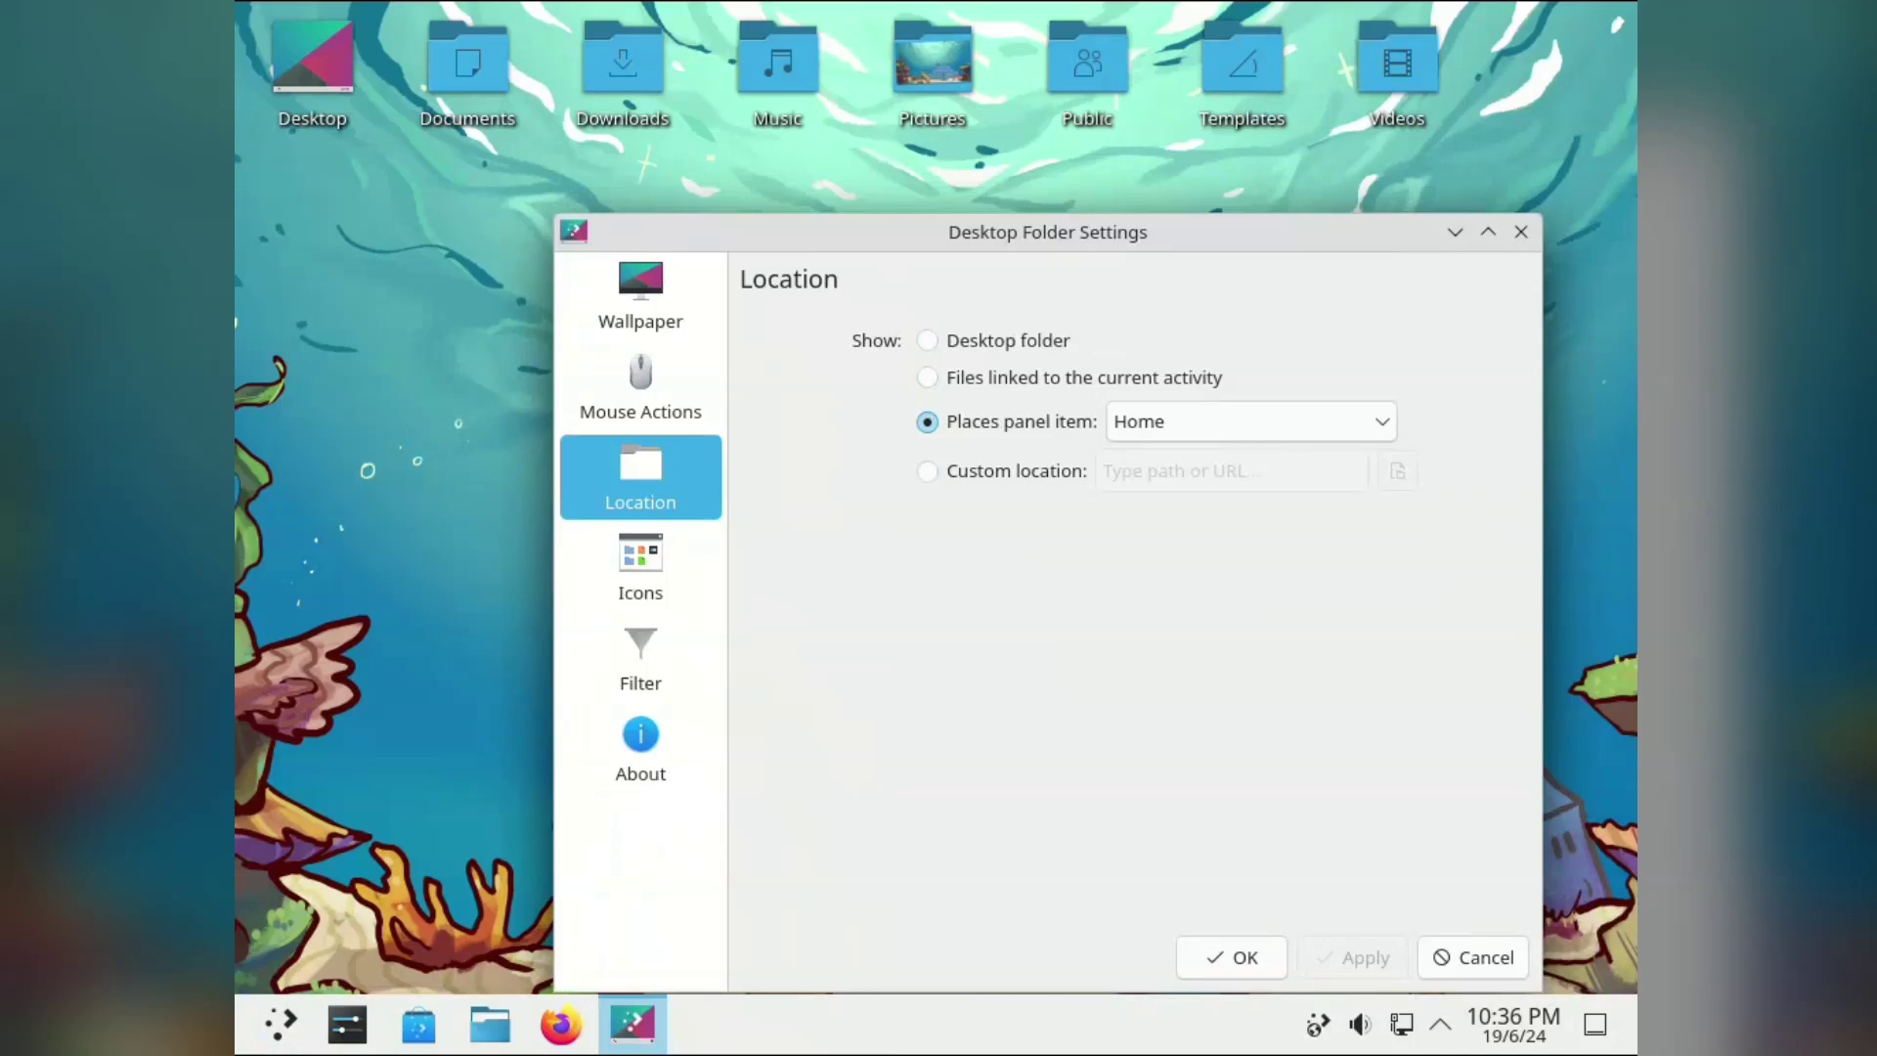
# Step: Set the desktop icons' arrangement to Top to Bottom and apply it
pyautogui.click(641, 567)
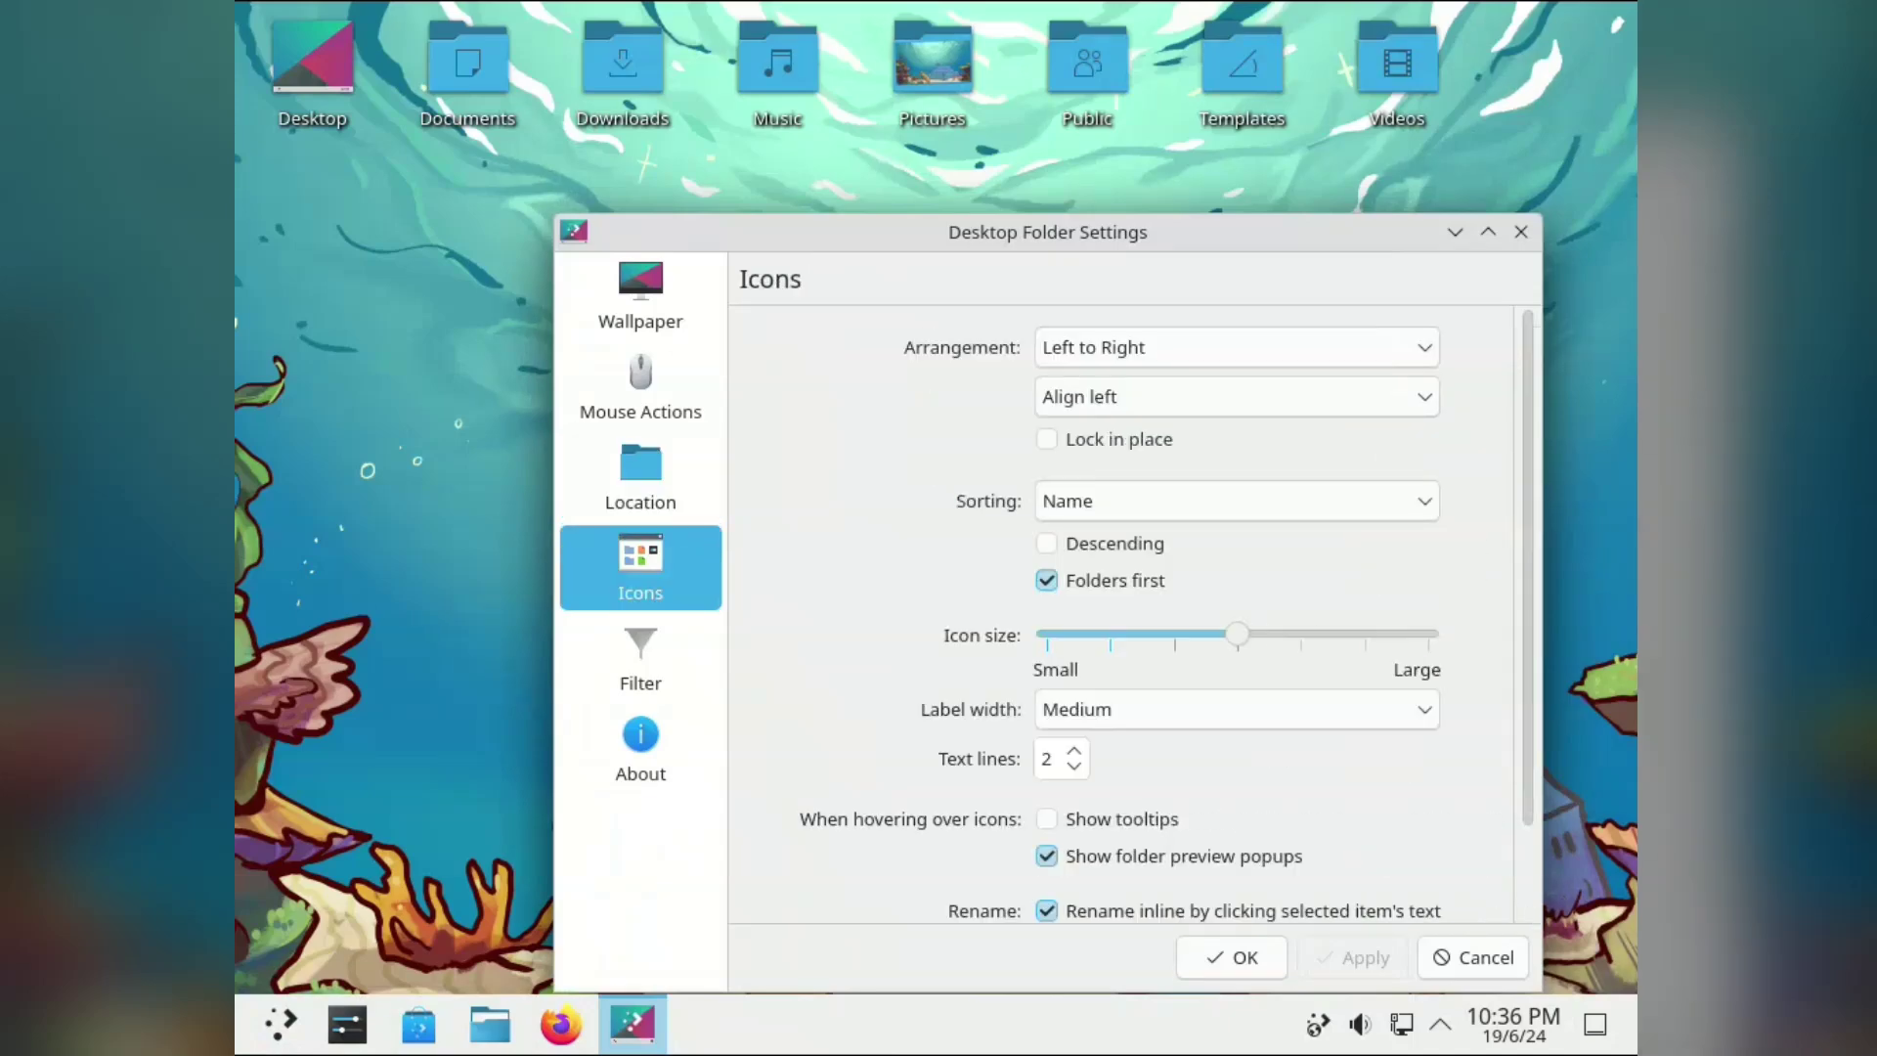
pyautogui.click(1237, 347)
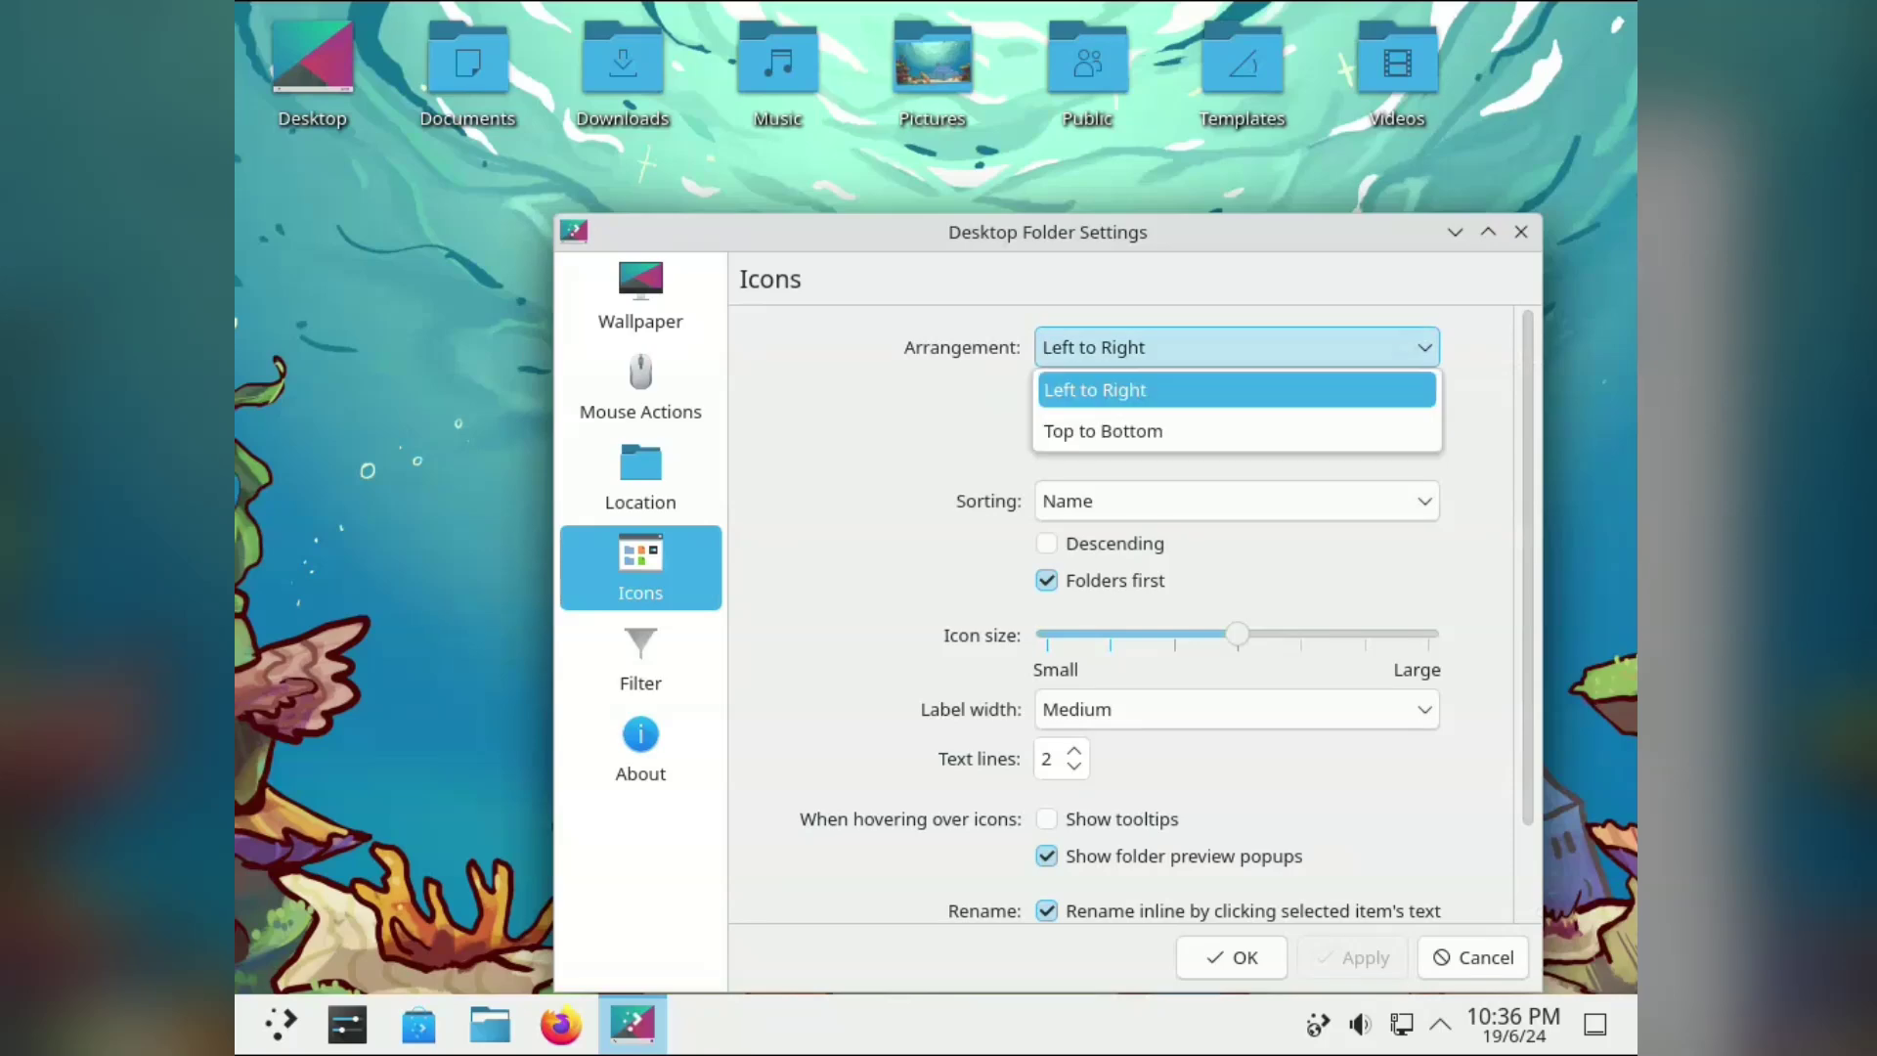
pyautogui.click(1103, 431)
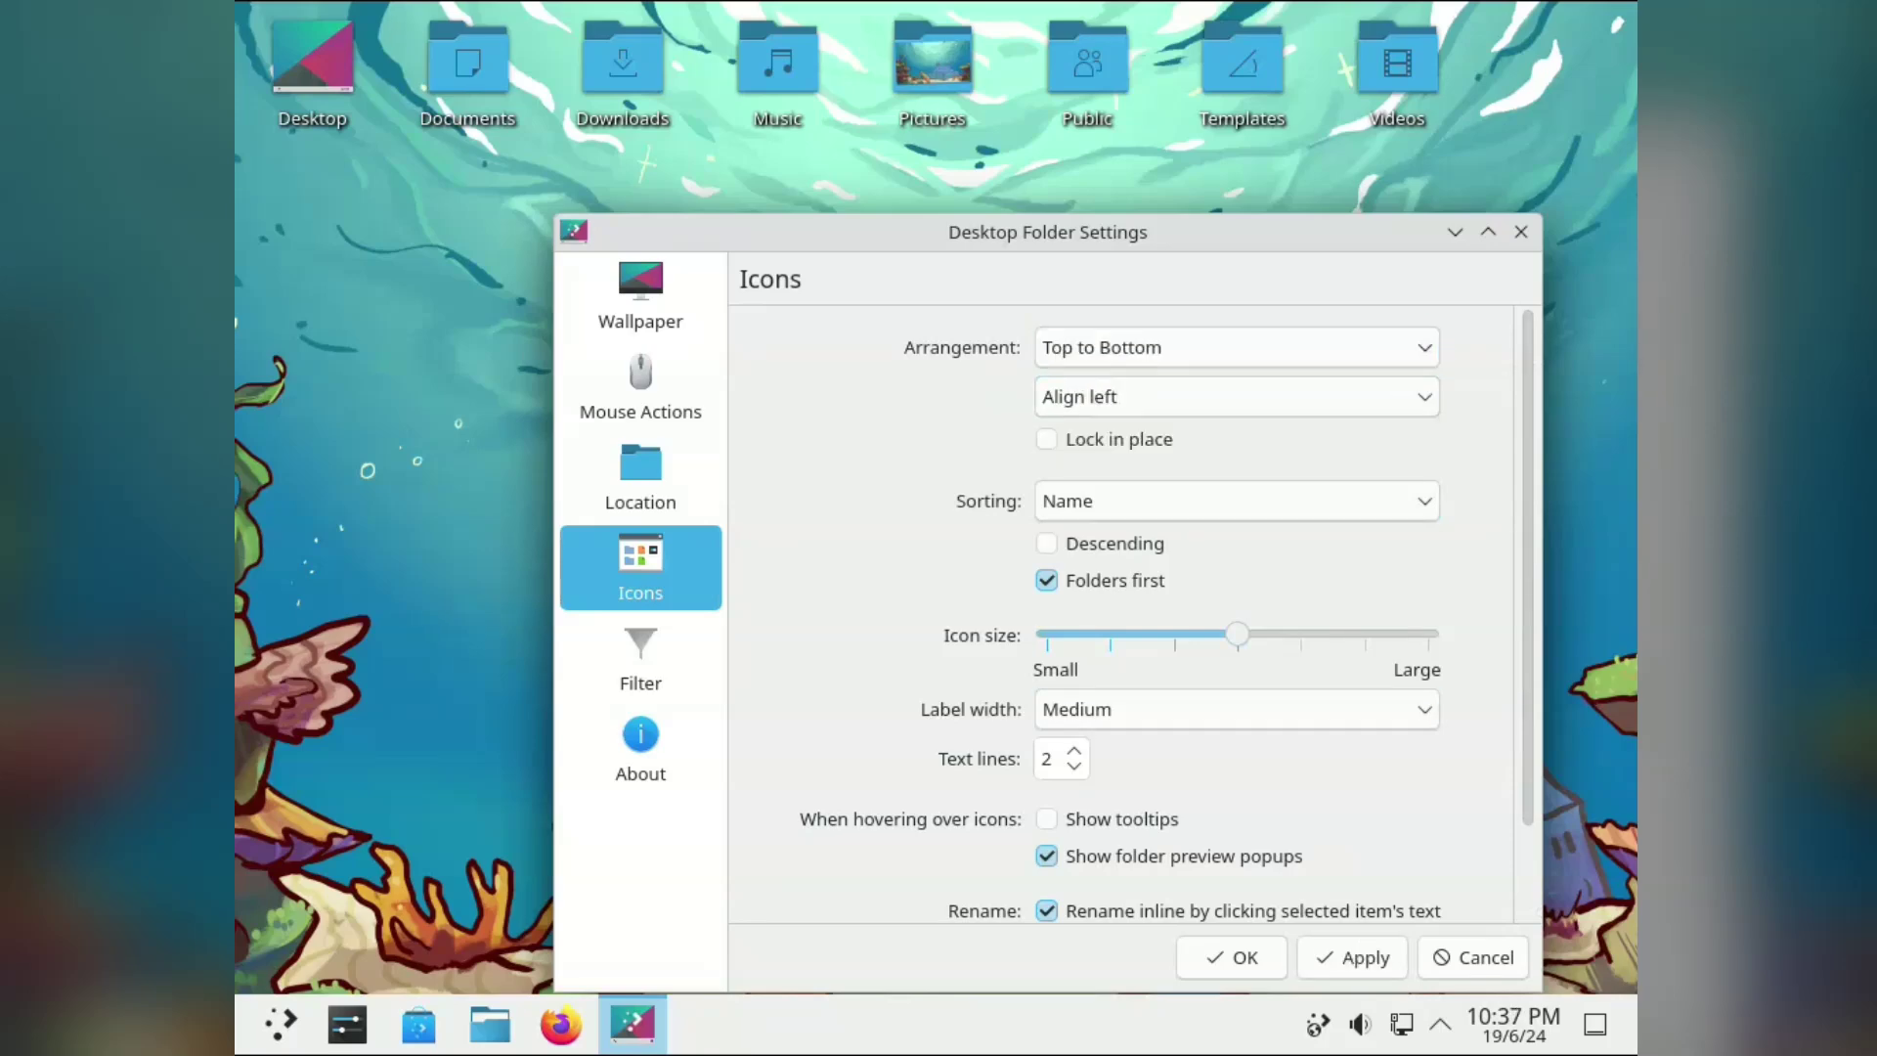
pyautogui.click(1352, 957)
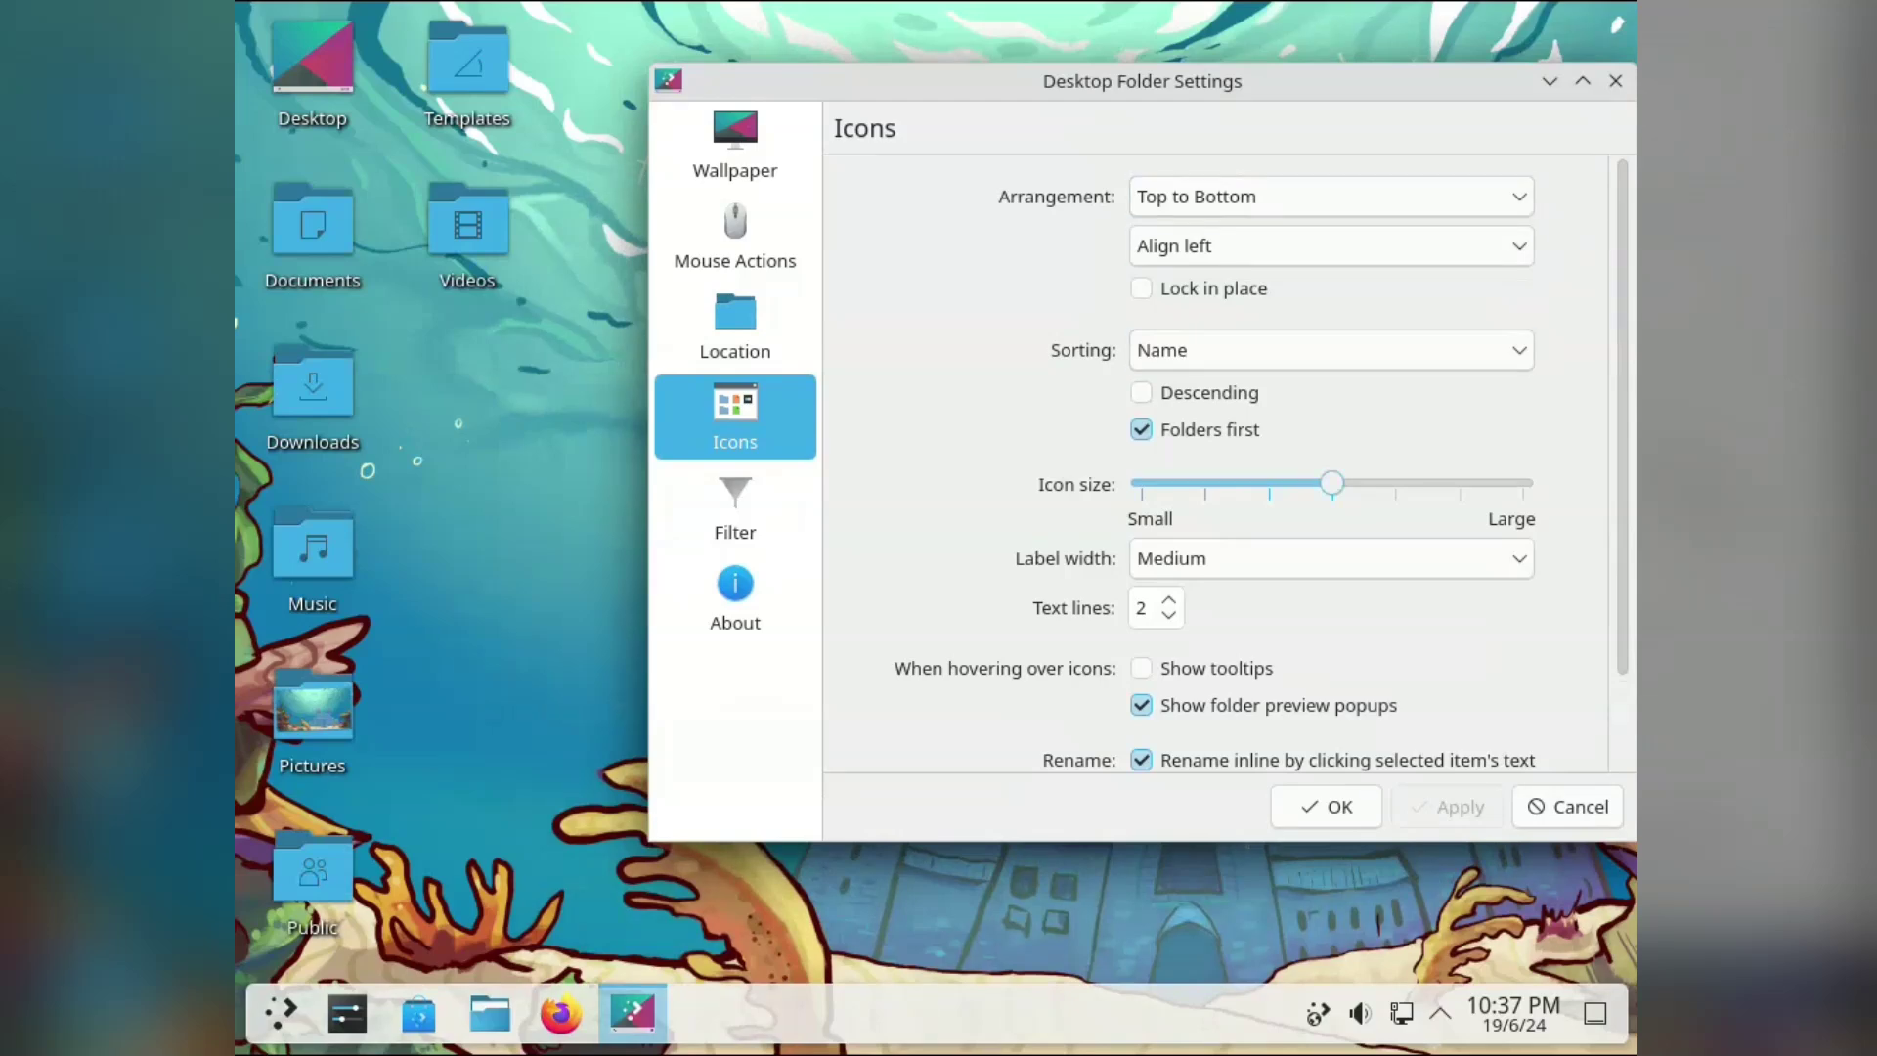
# Step: Try the desktop icons one size larger and one size smaller, and restore the middle size
pyautogui.click(1395, 483)
pyautogui.click(1447, 807)
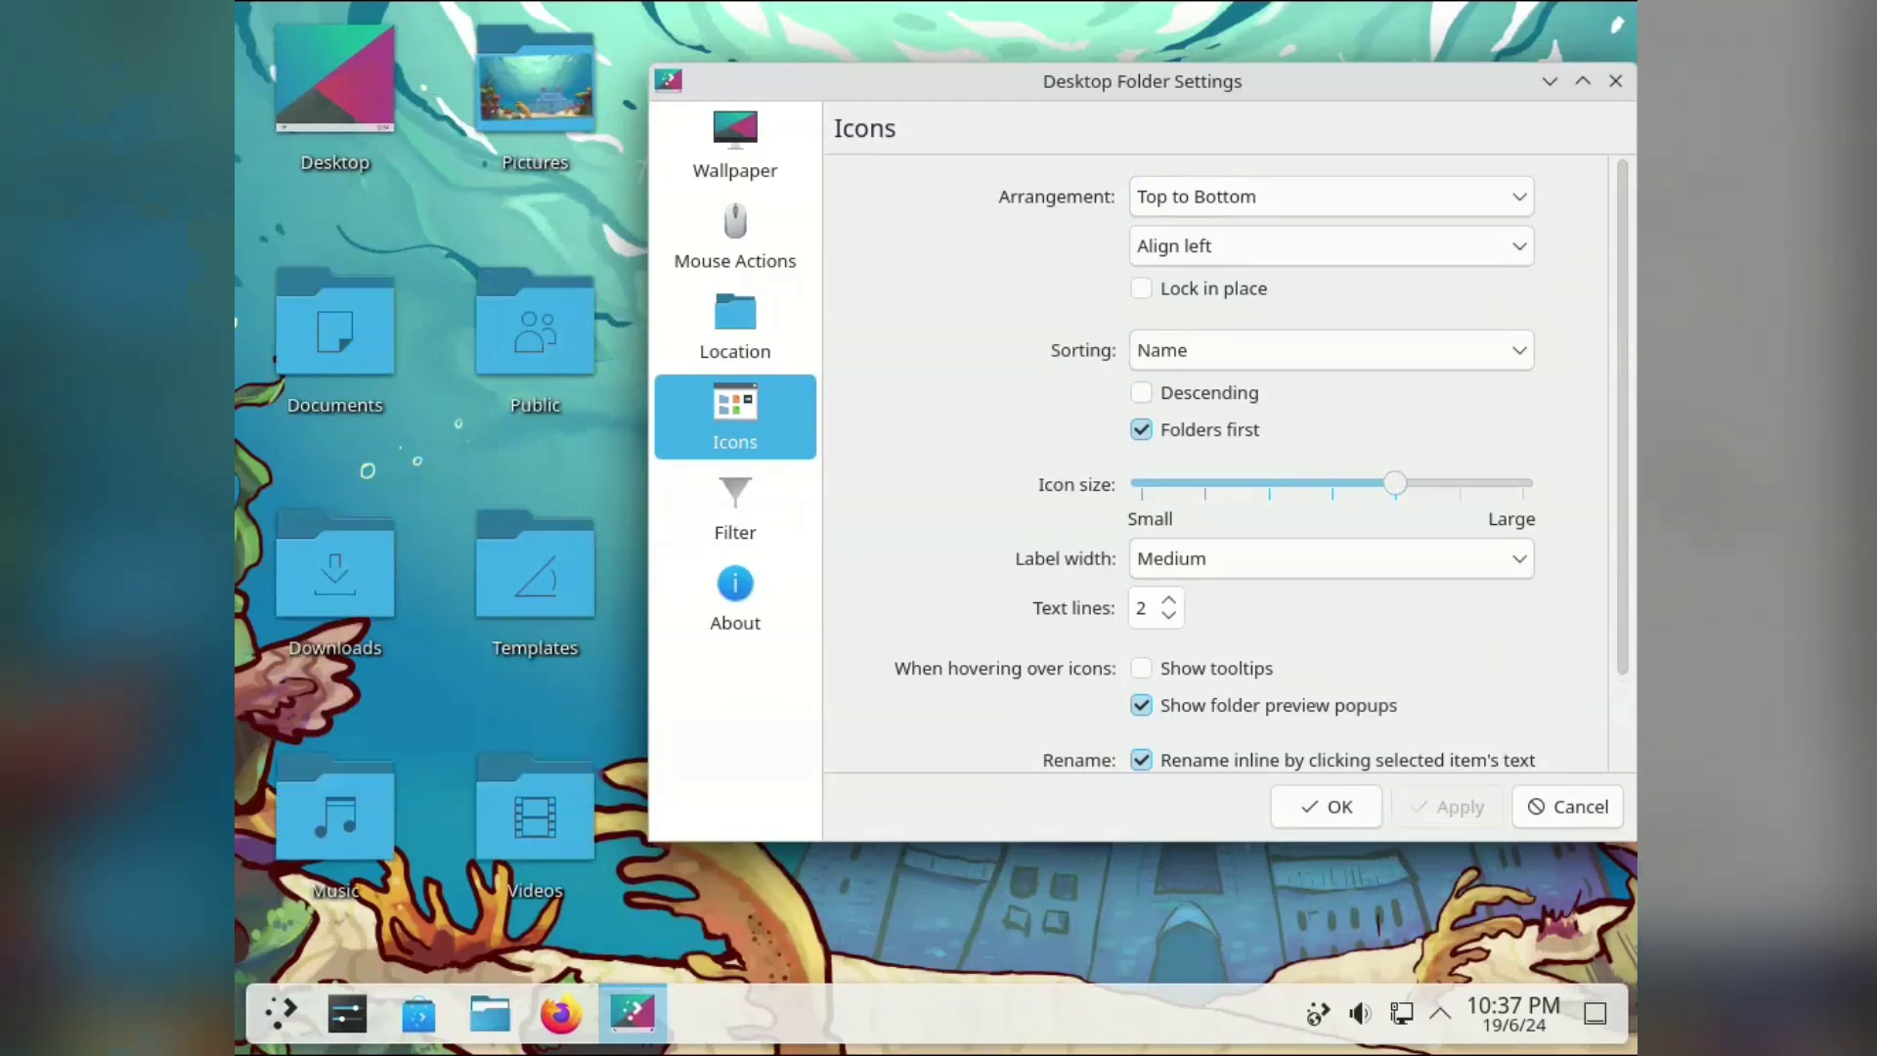
pyautogui.click(1269, 483)
pyautogui.click(1447, 806)
pyautogui.click(1331, 483)
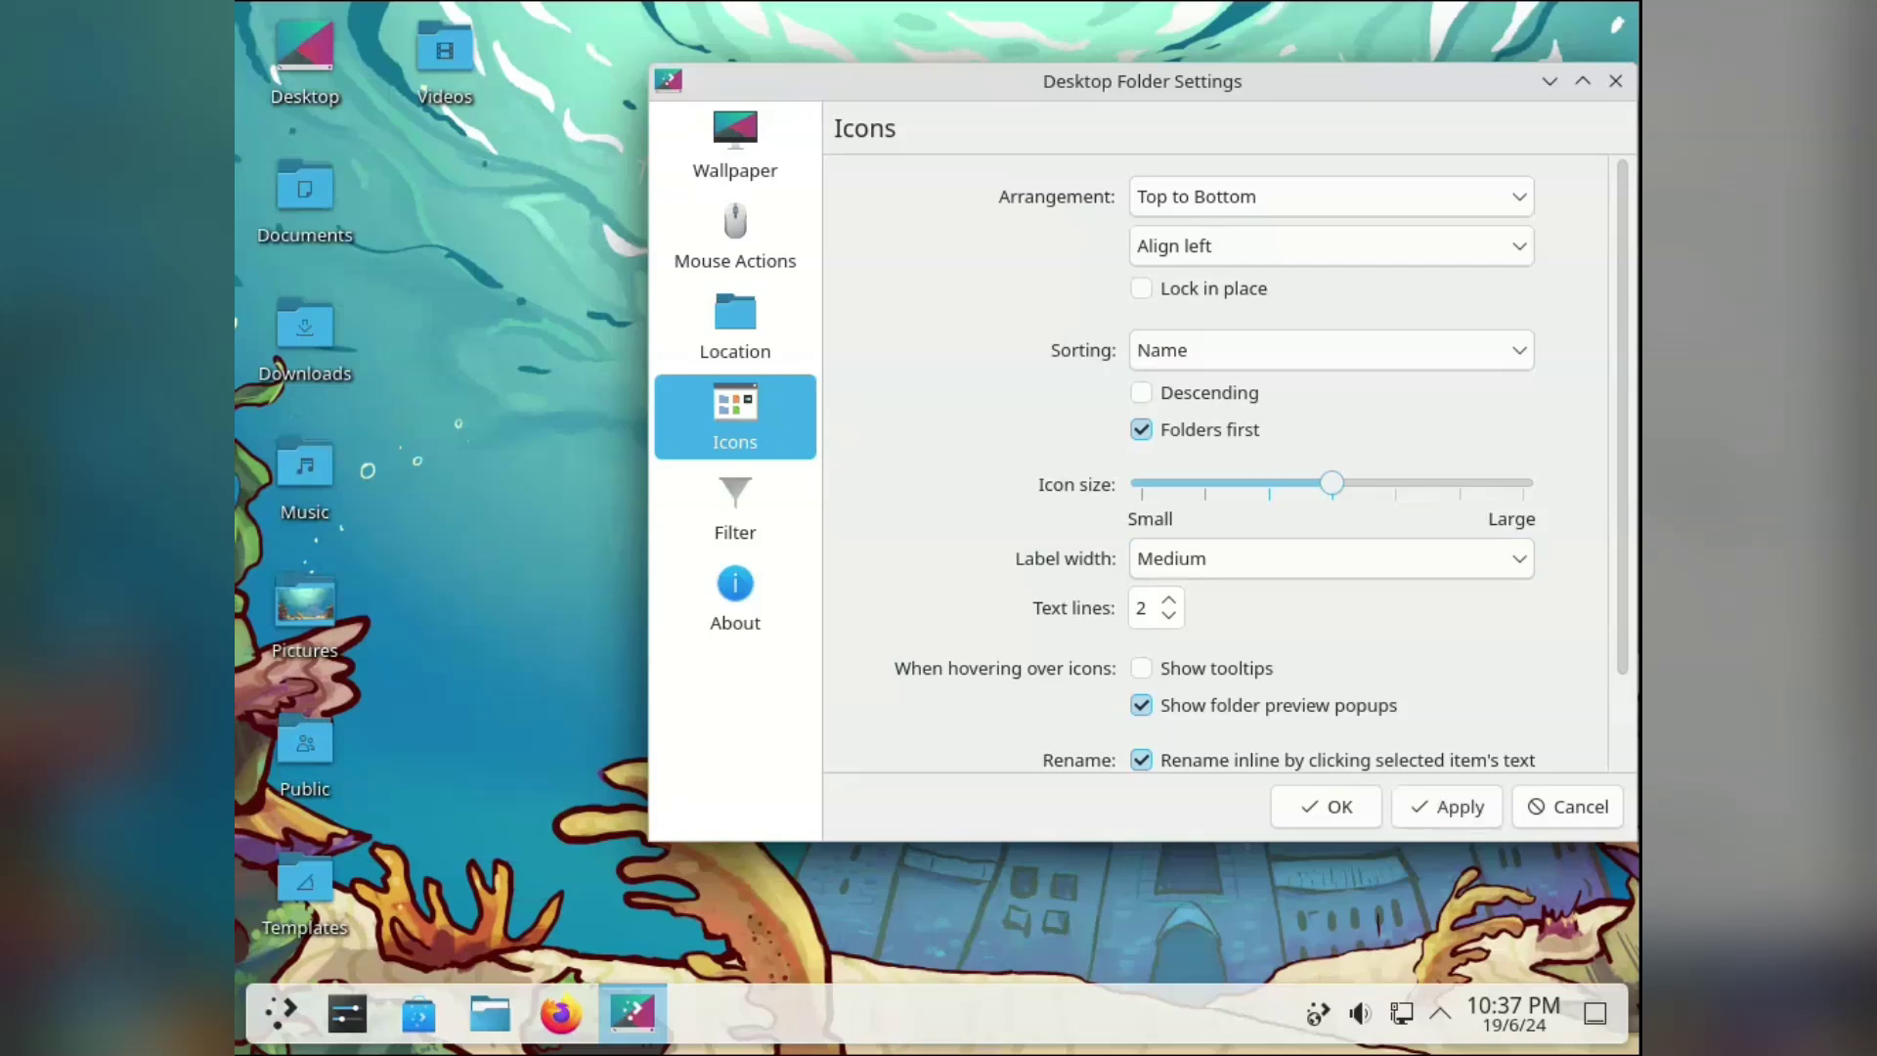
pyautogui.click(1447, 806)
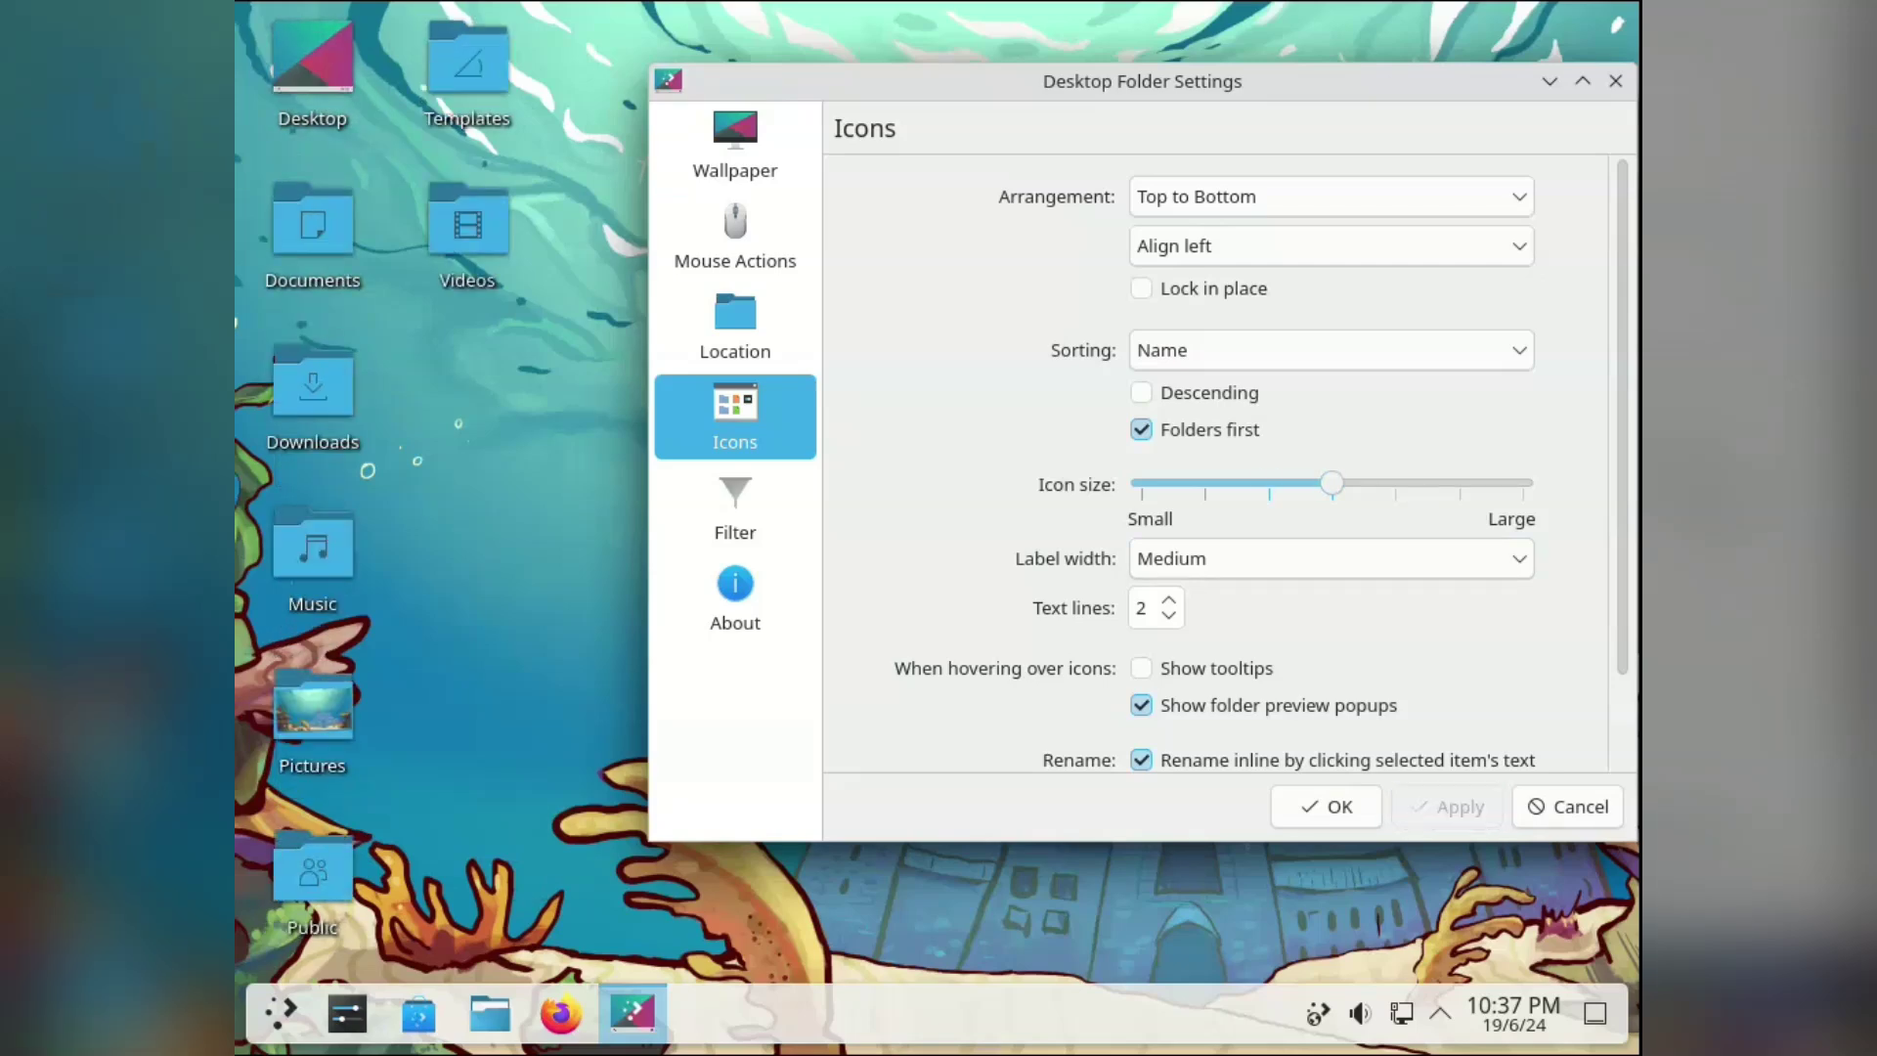
# Step: Accept and close the desktop folder settings and open the configuration of the taskbar panel
pyautogui.click(1326, 806)
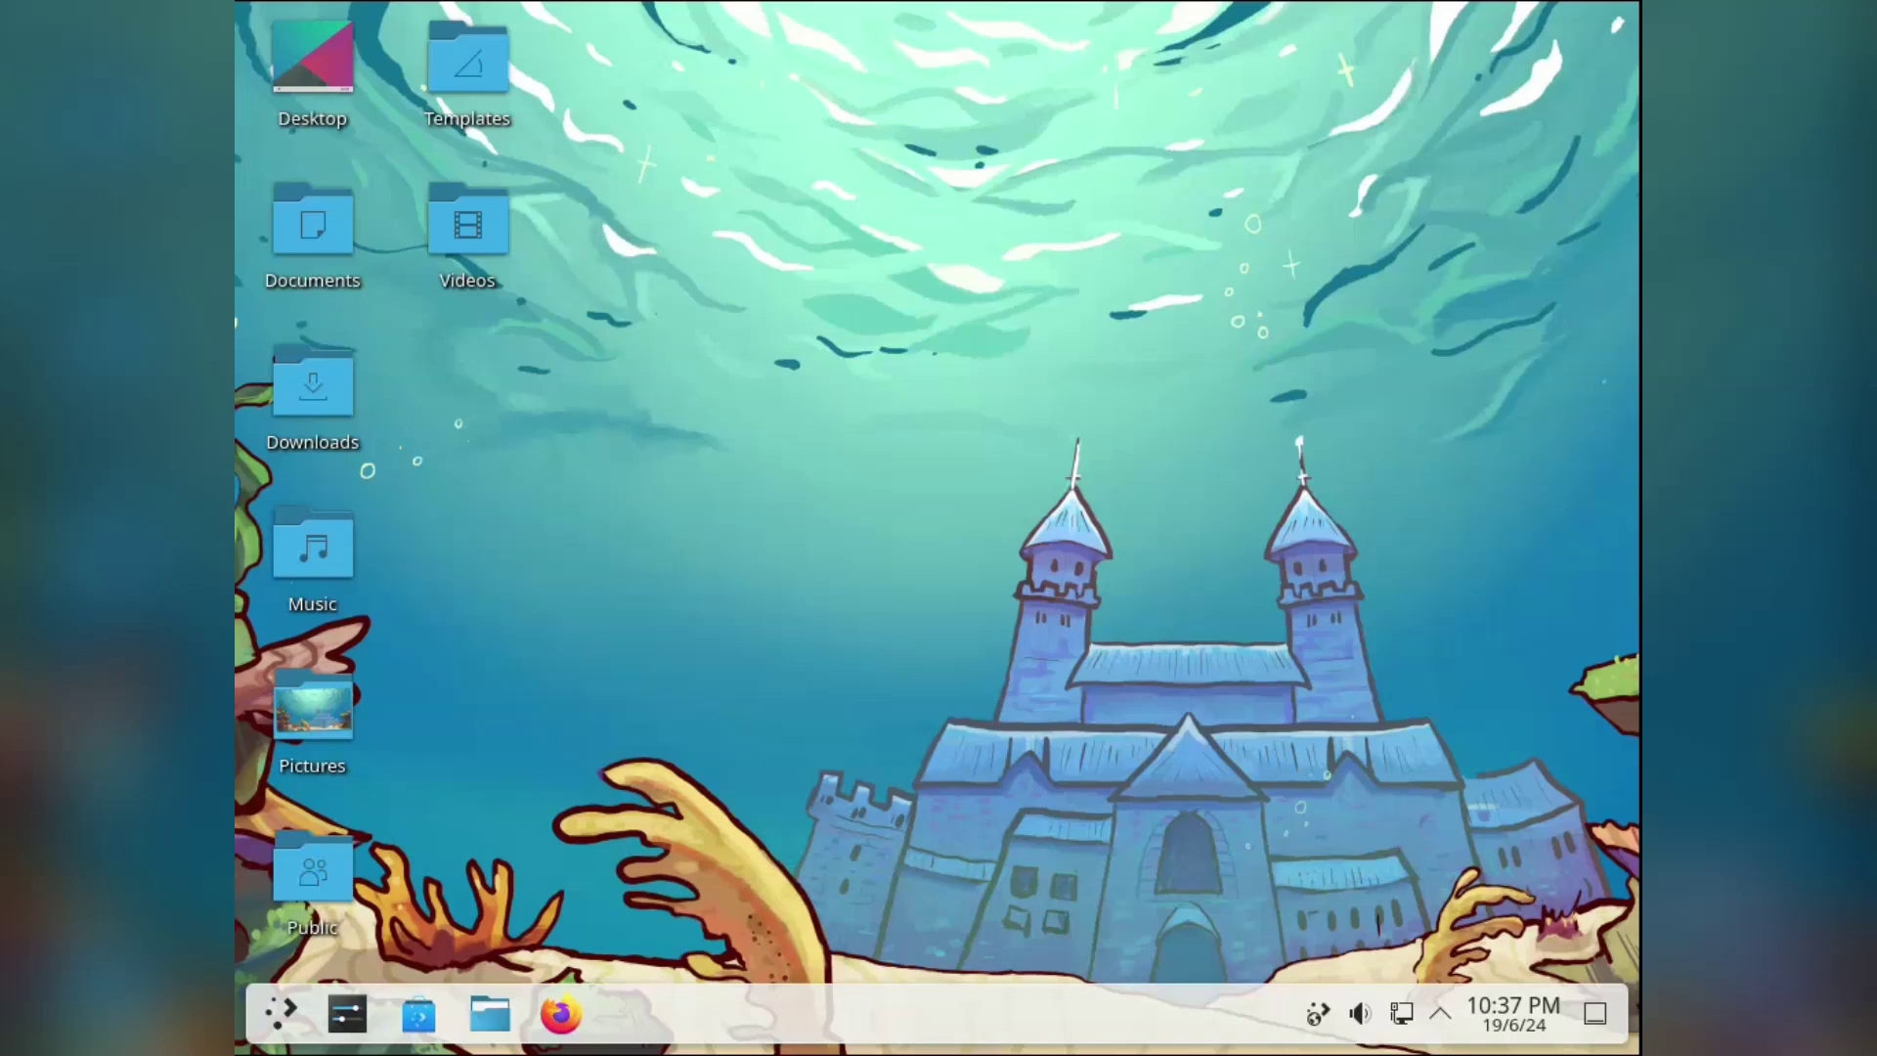
pyautogui.rightClick(1213, 1013)
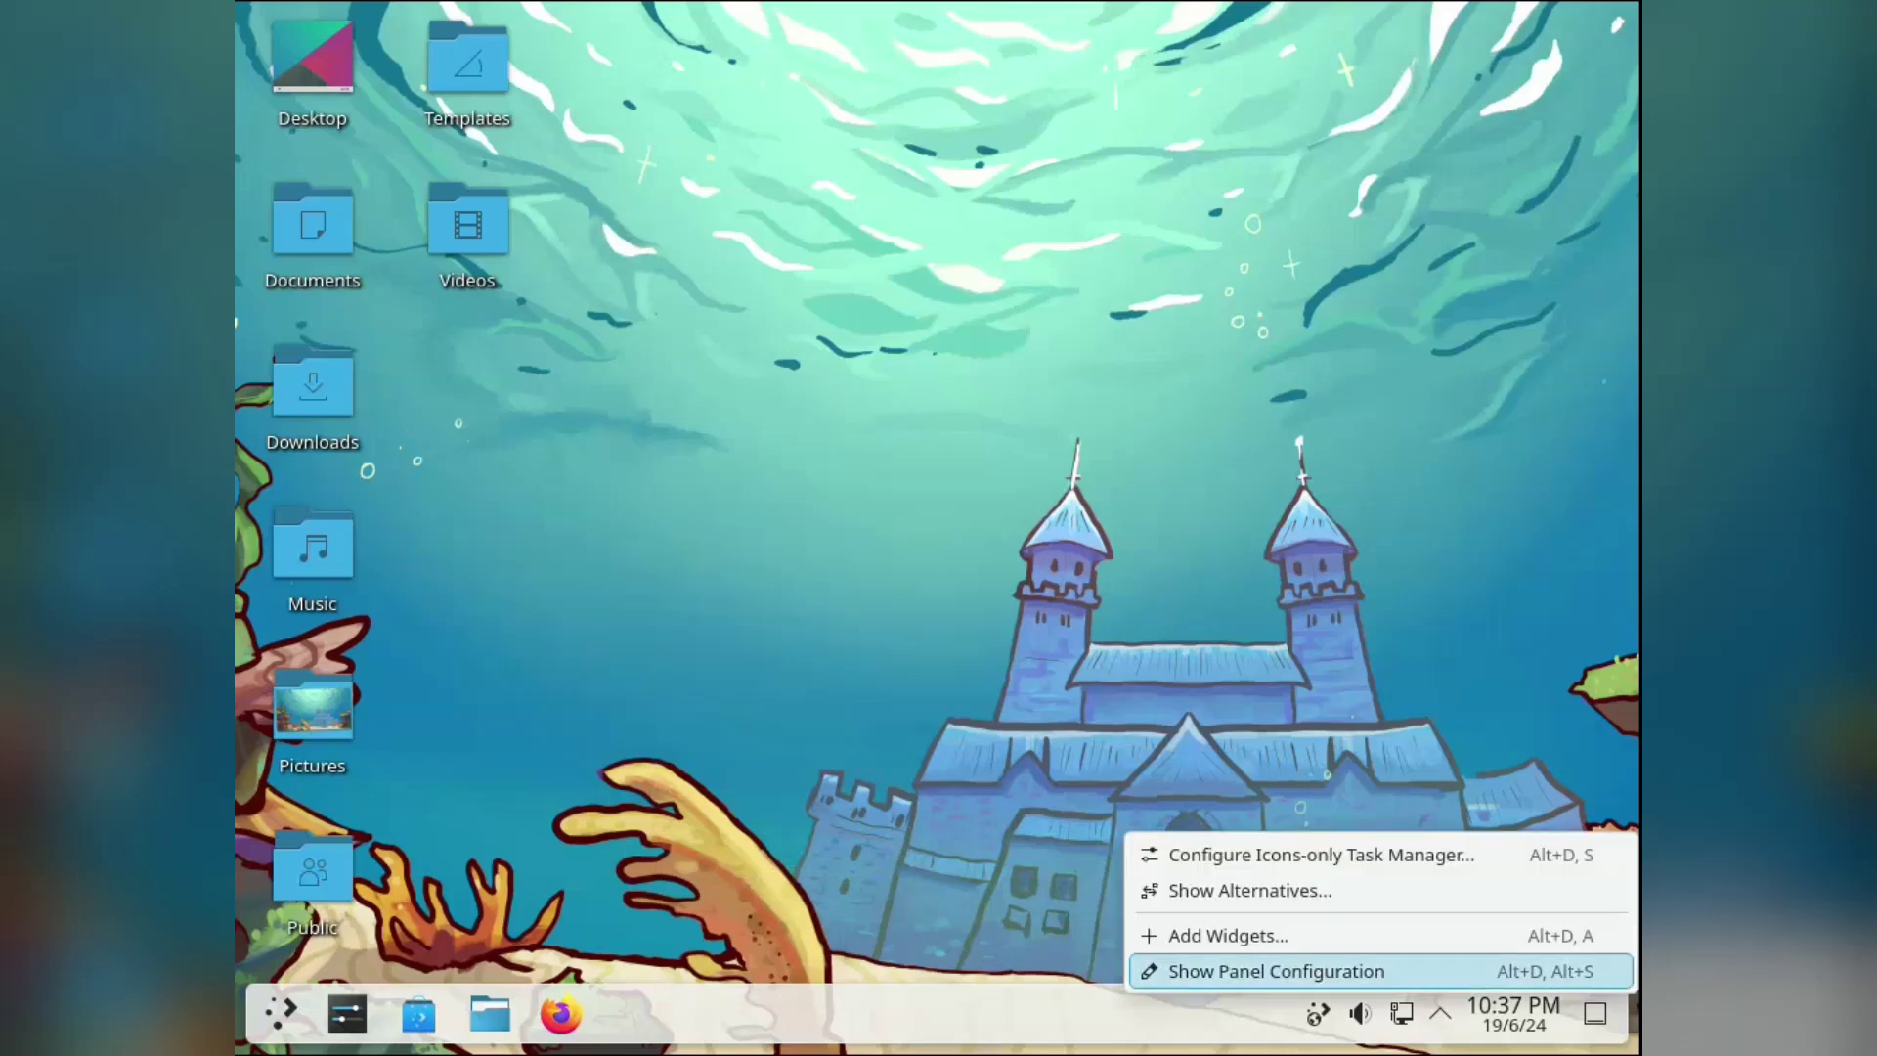
pyautogui.click(1276, 971)
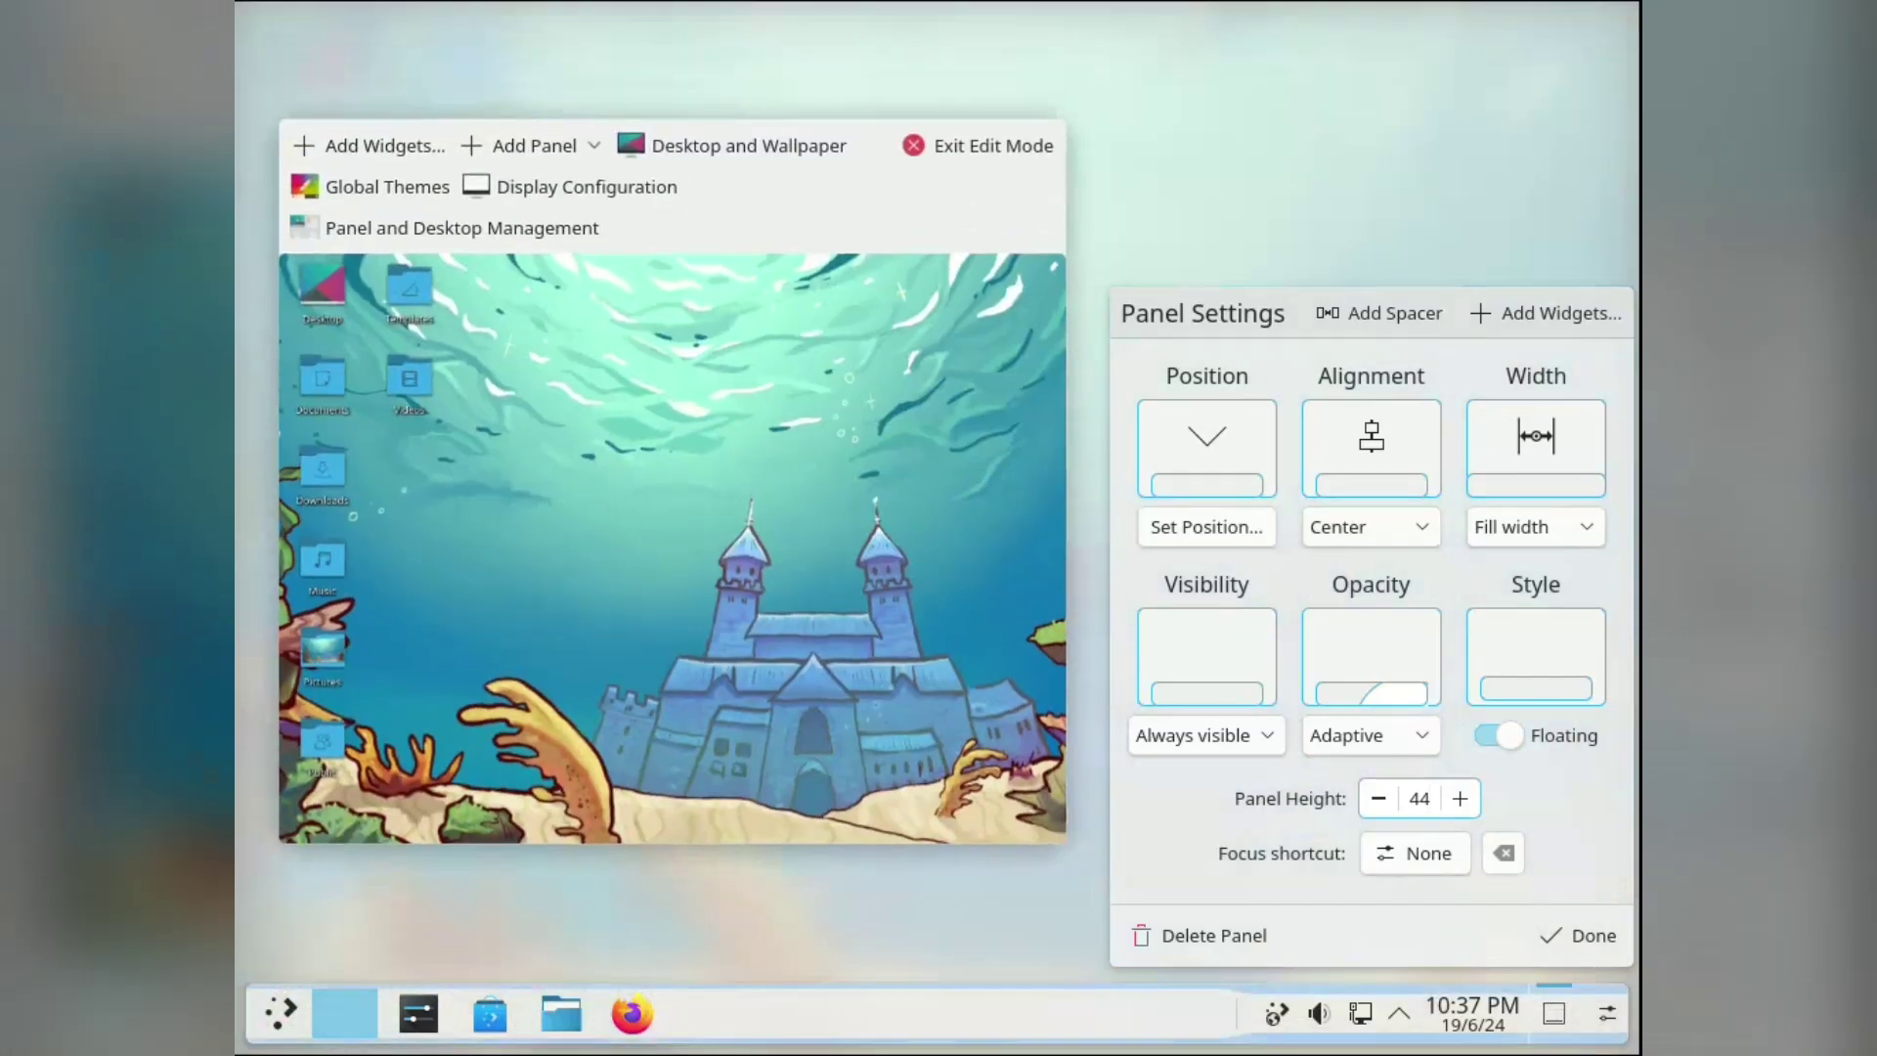
pyautogui.moveTo(1335, 1013)
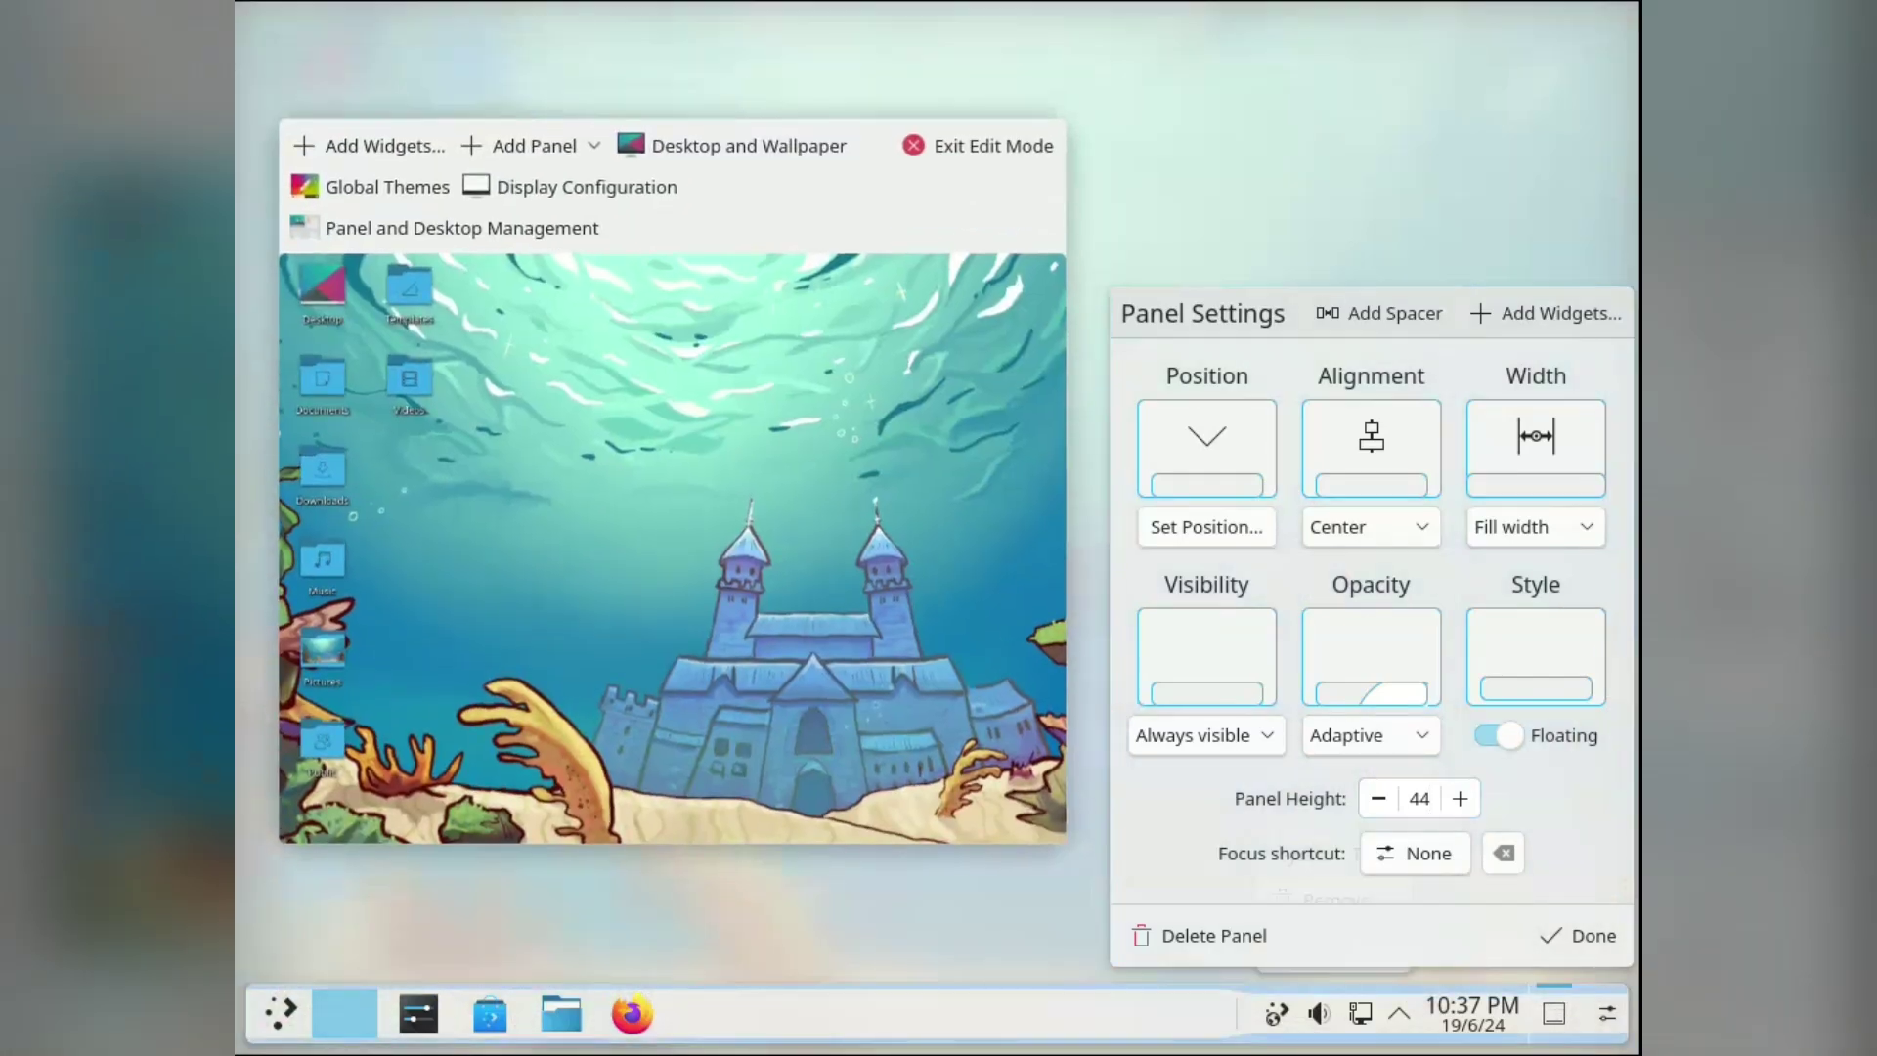
# Step: Try the panel at the top and left edges of the screen and return it to the bottom edge
pyautogui.click(1207, 527)
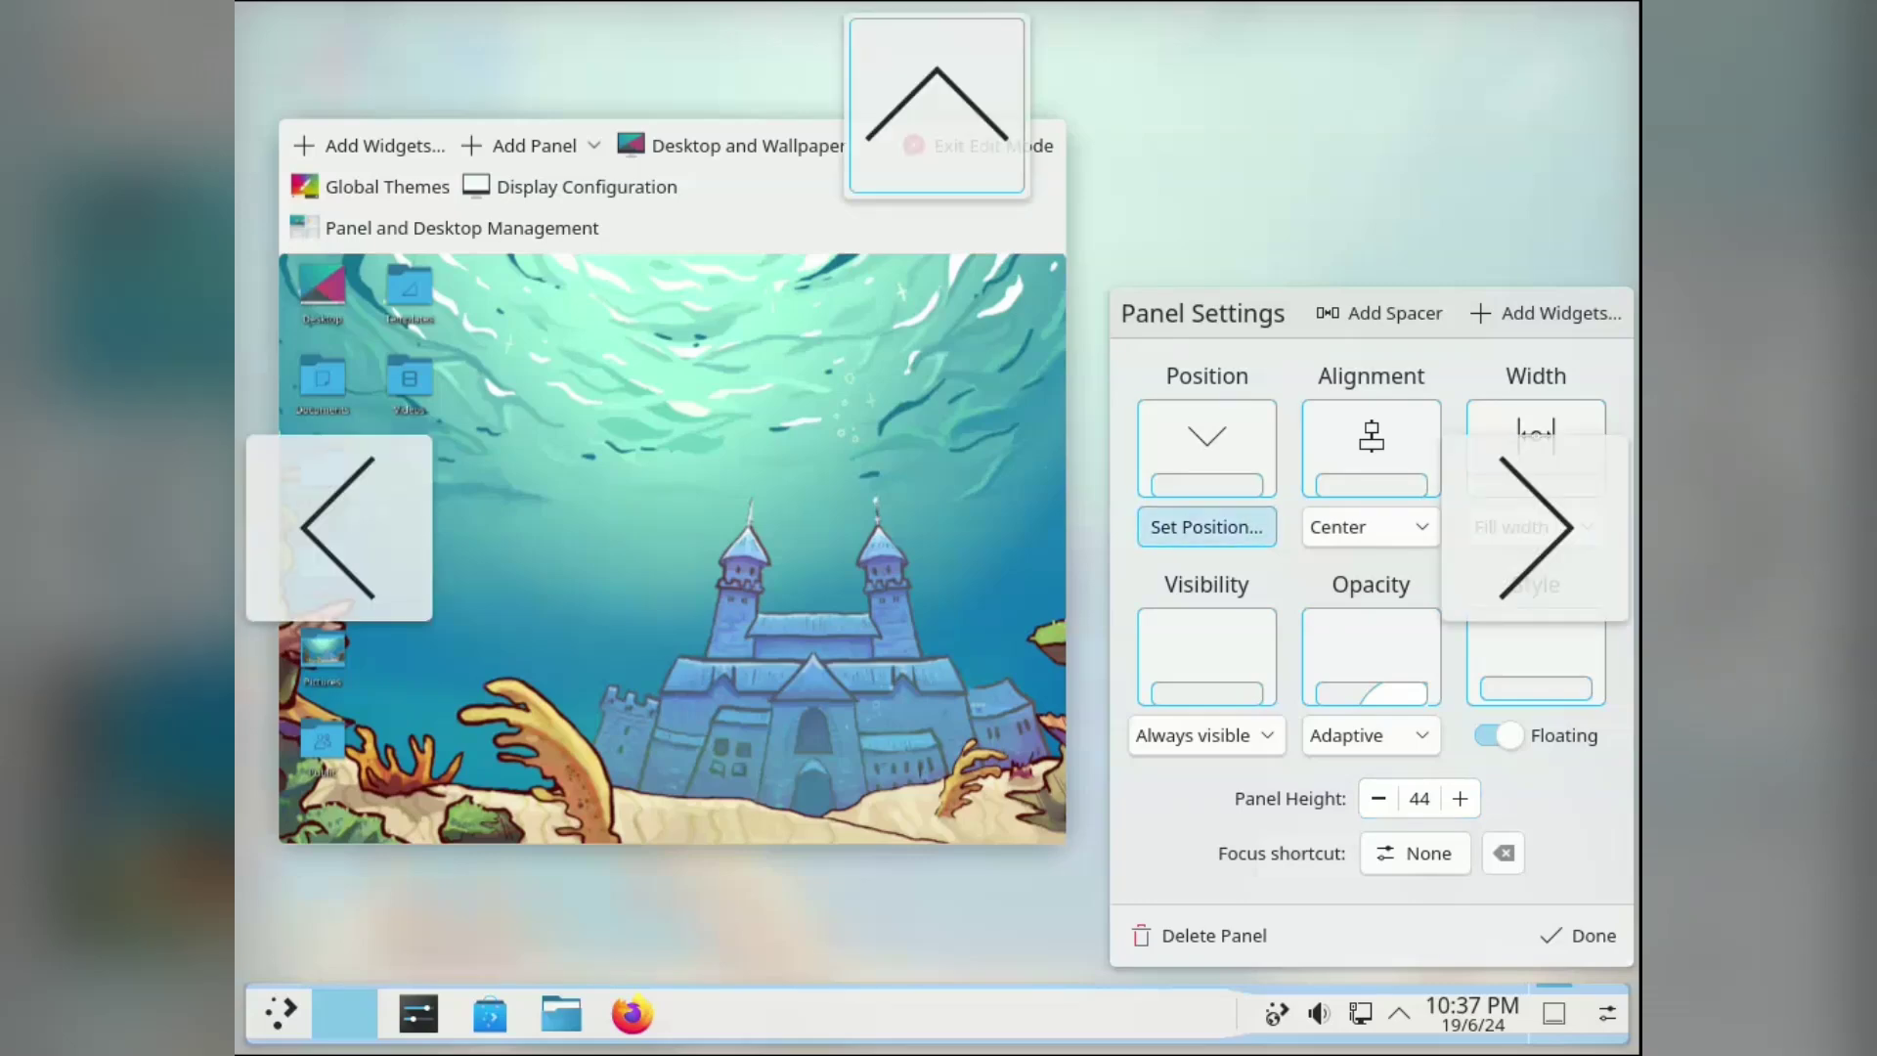
pyautogui.click(939, 103)
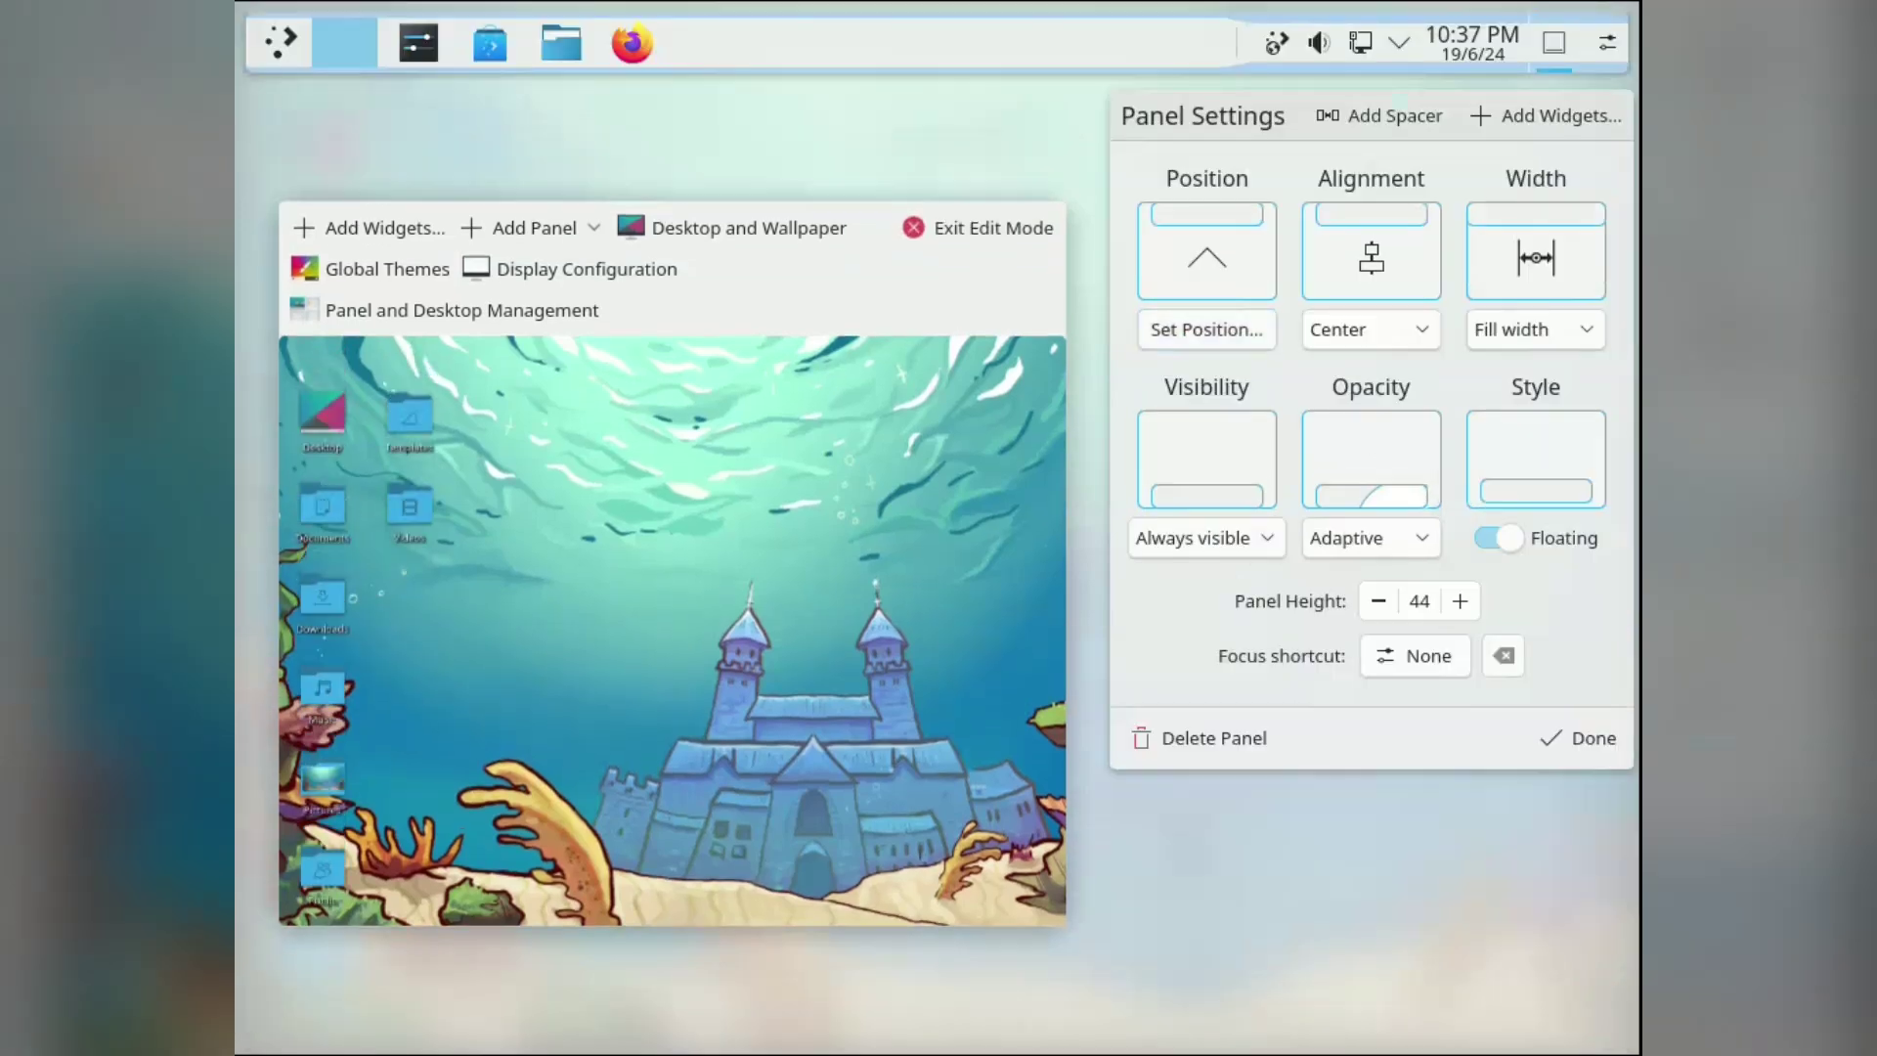
pyautogui.click(1206, 329)
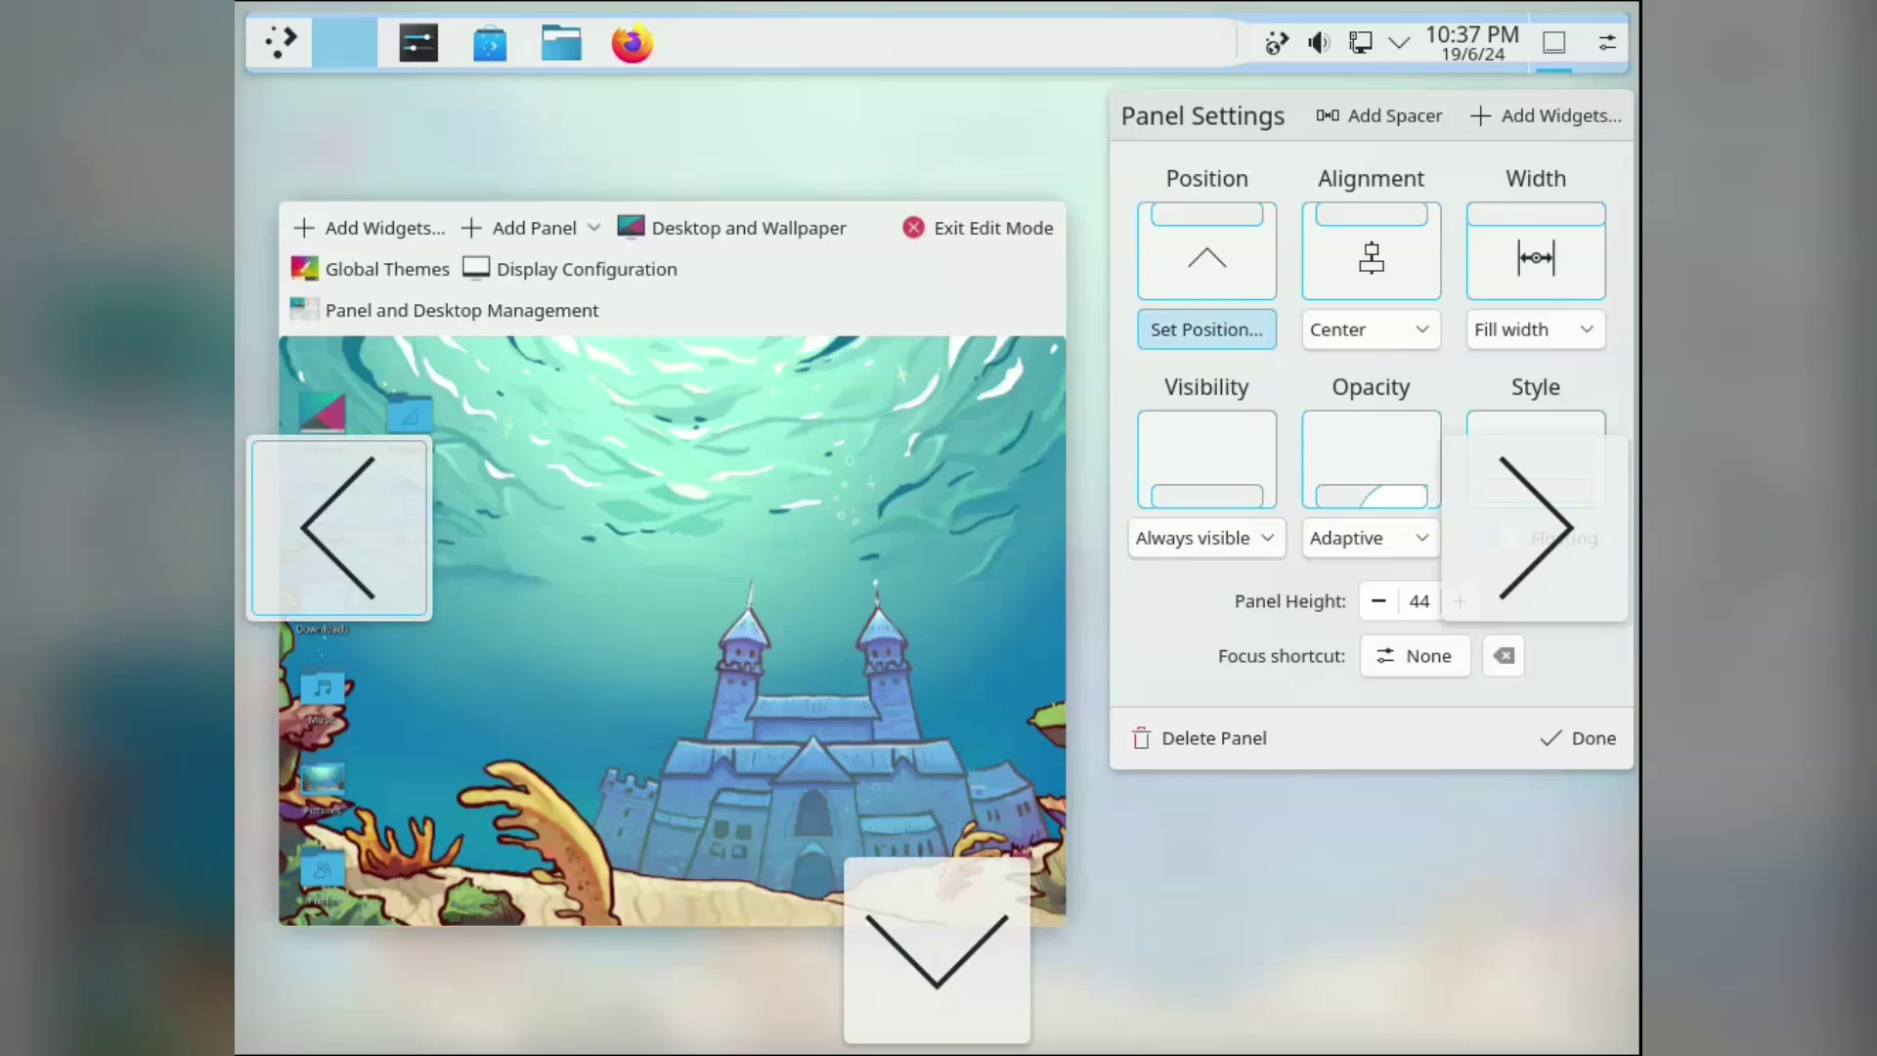
pyautogui.click(339, 528)
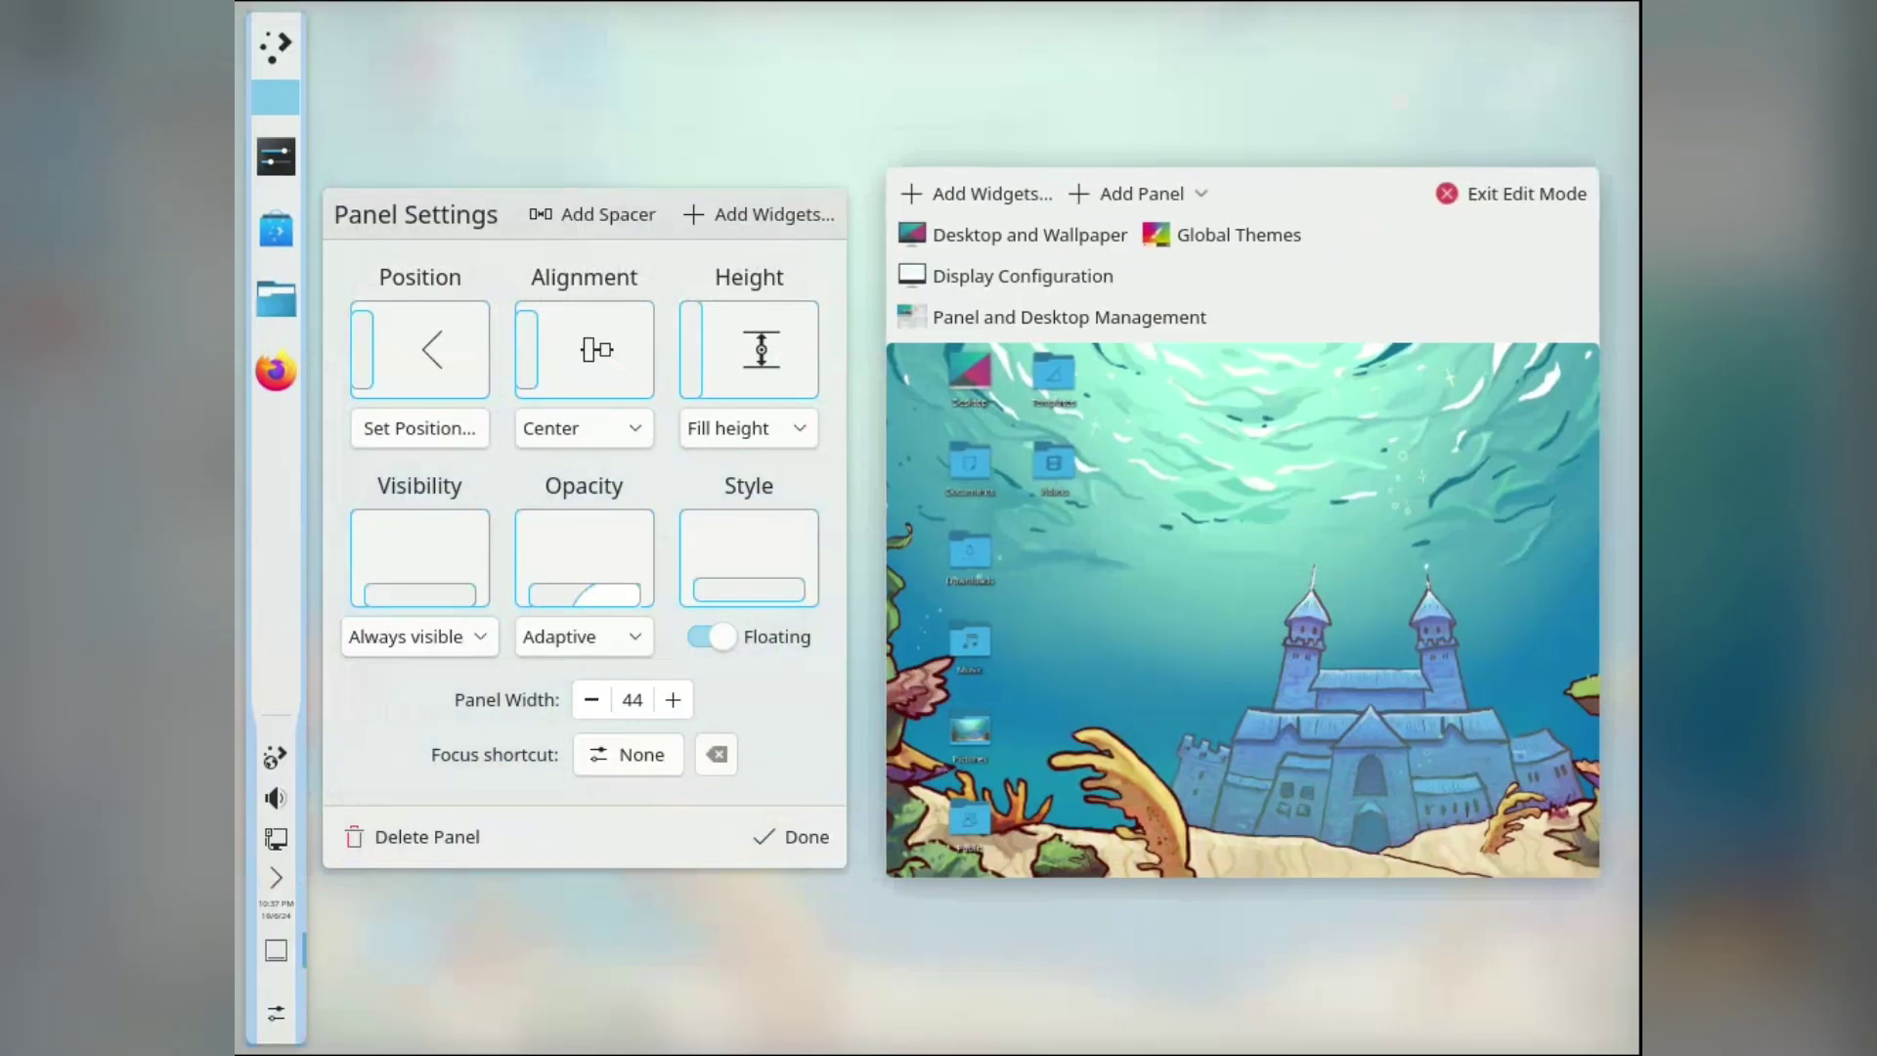
pyautogui.click(419, 428)
pyautogui.click(929, 91)
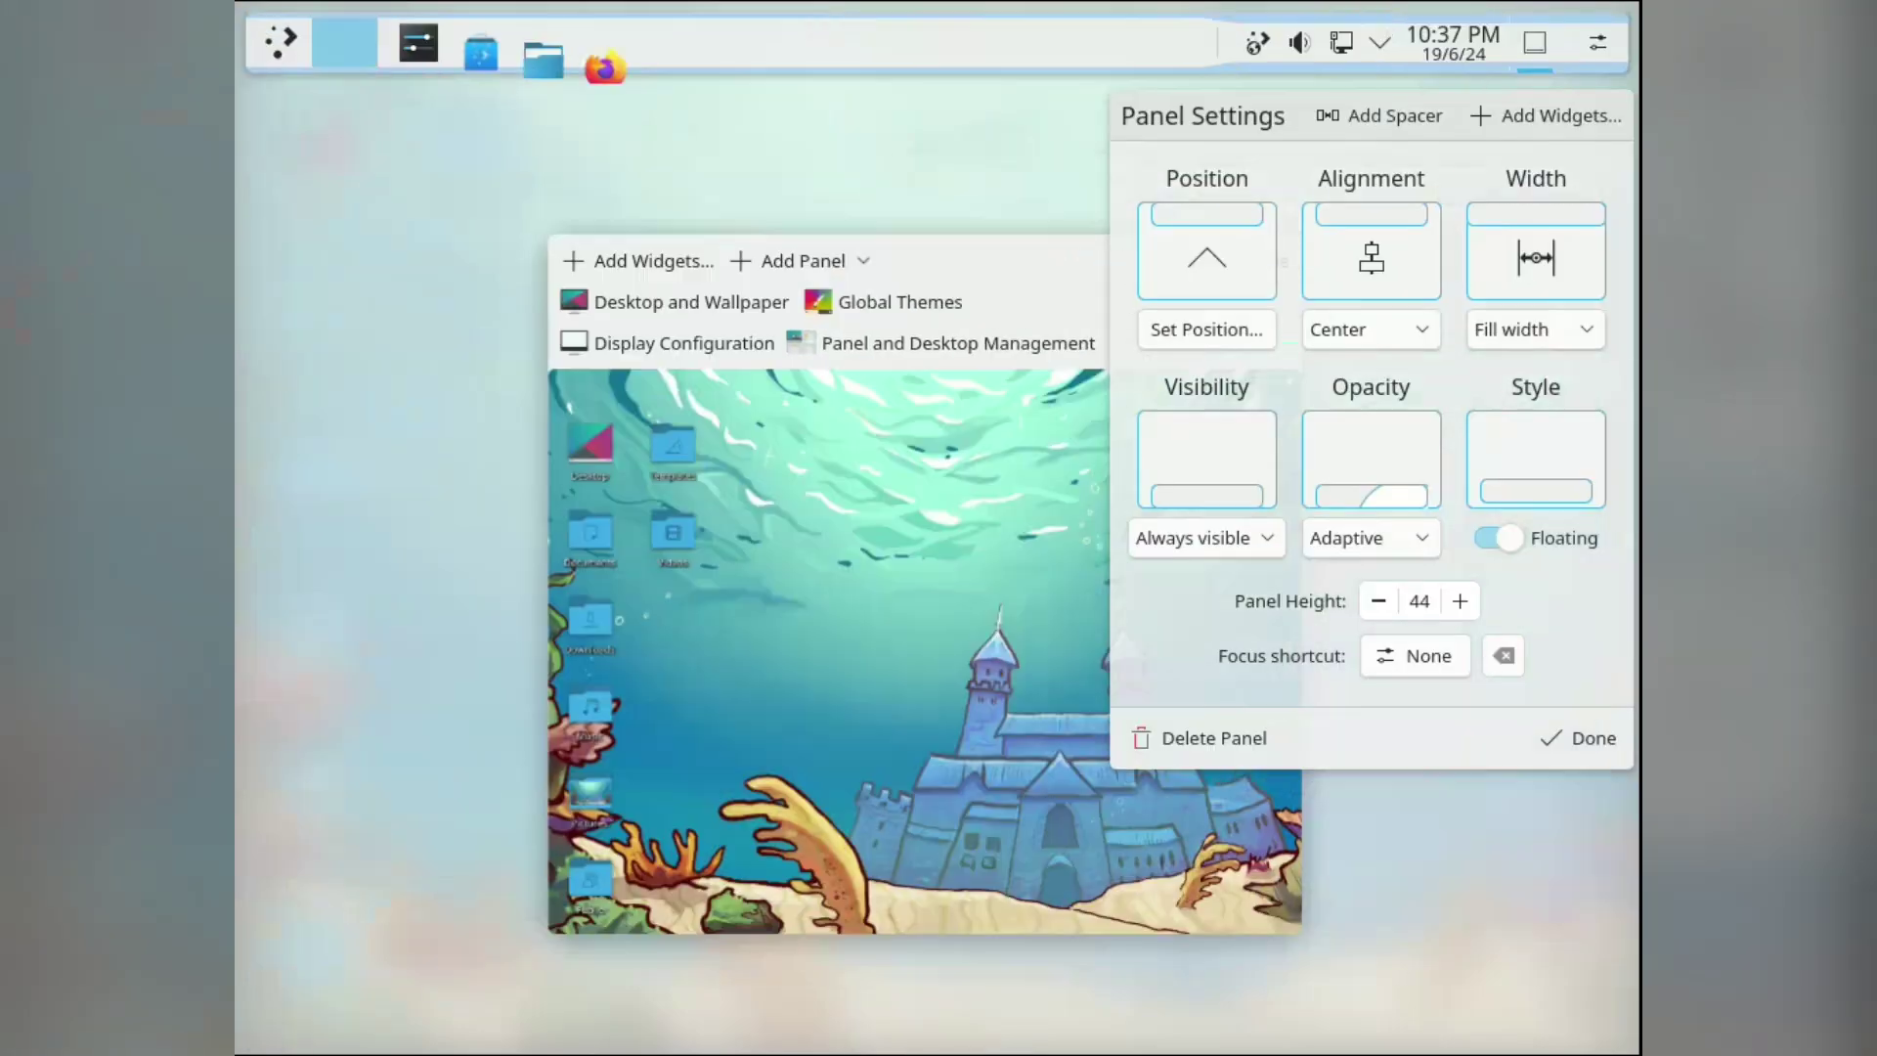
pyautogui.click(1206, 329)
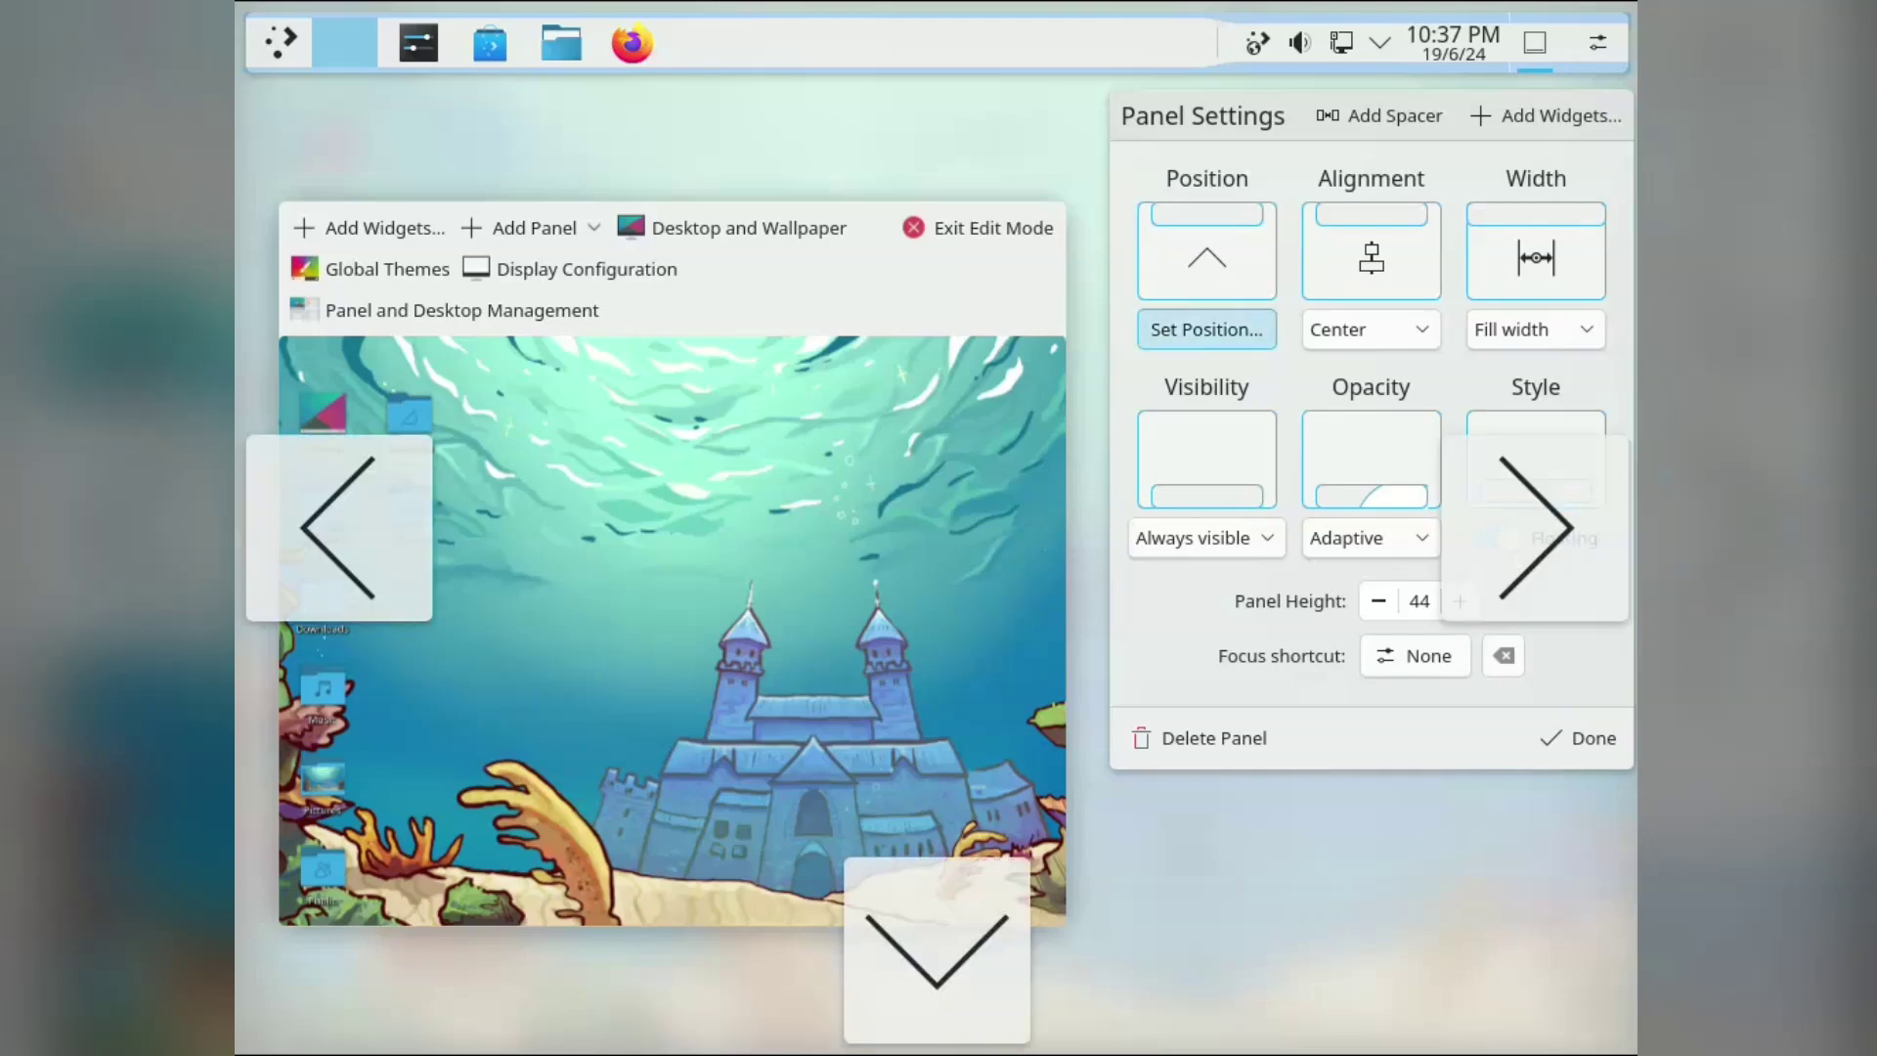
pyautogui.click(936, 948)
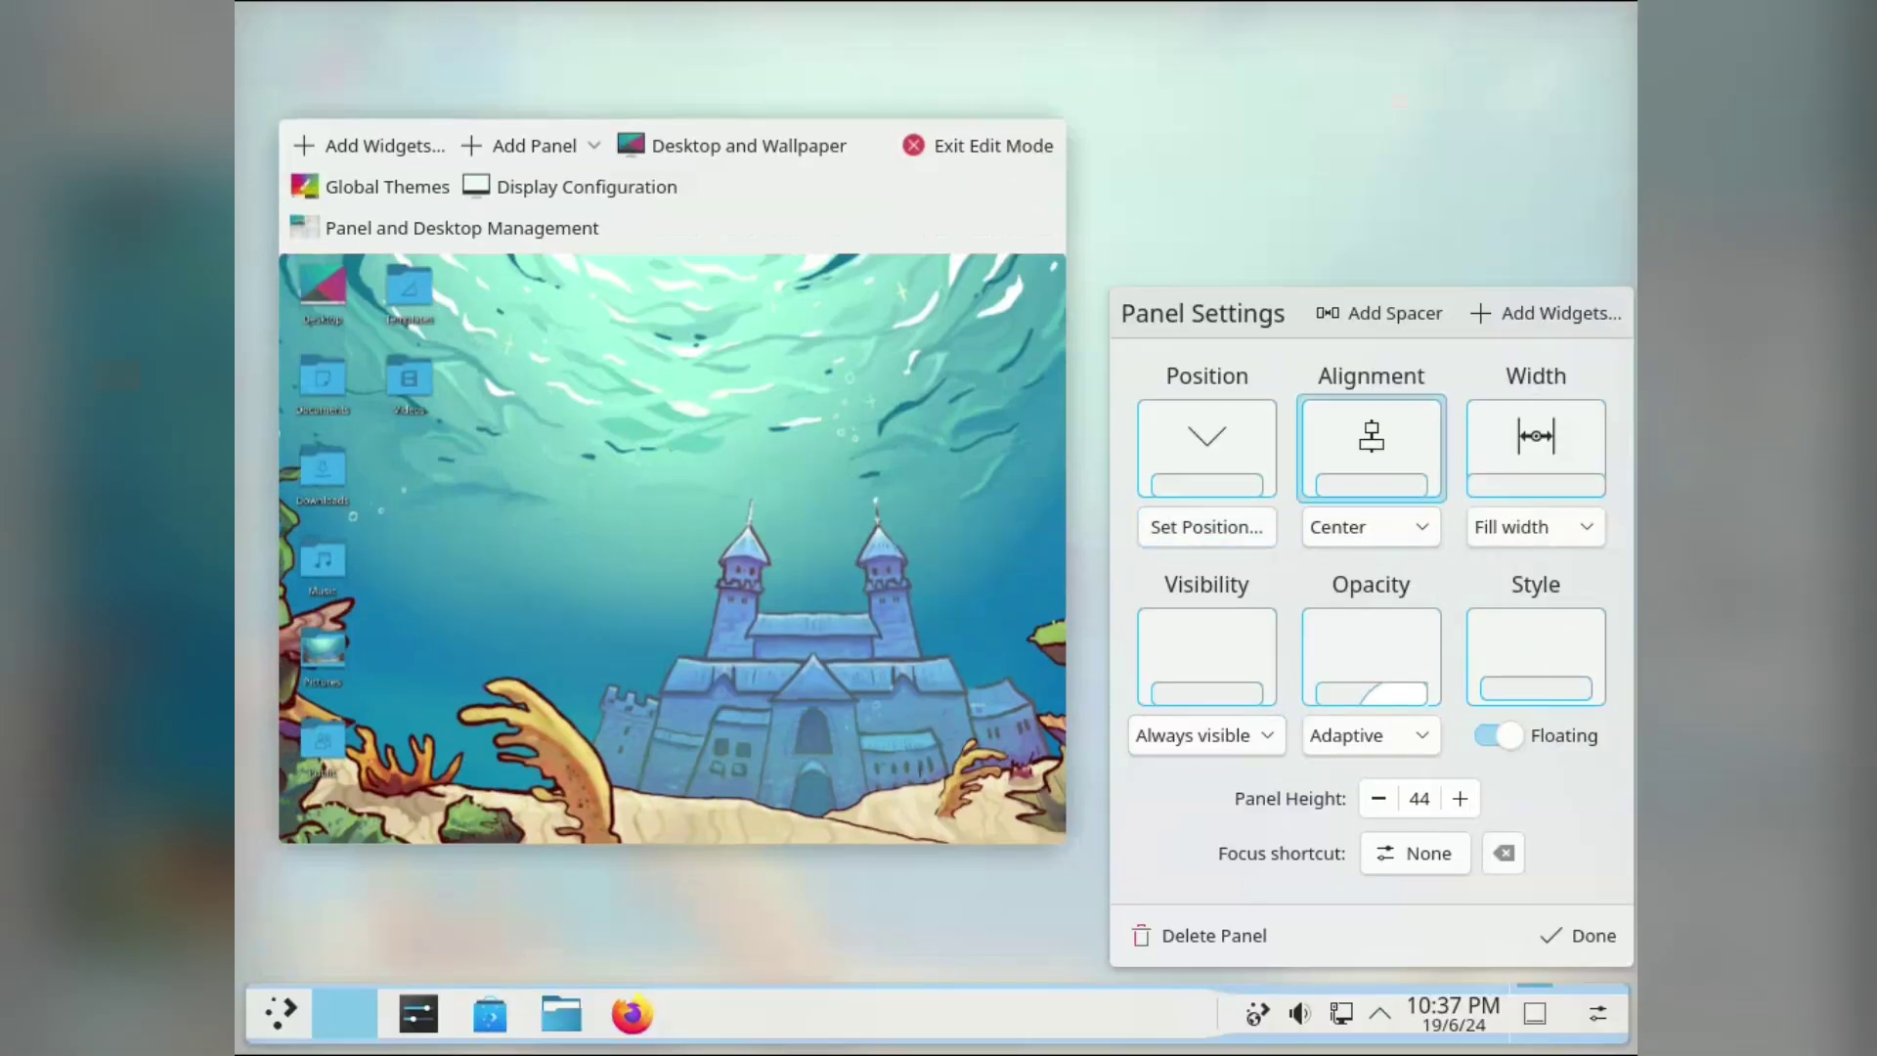
# Step: Try the panel's Left alignment and return it to Center
pyautogui.click(1369, 527)
pyautogui.click(1330, 564)
pyautogui.click(1369, 527)
pyautogui.click(1330, 607)
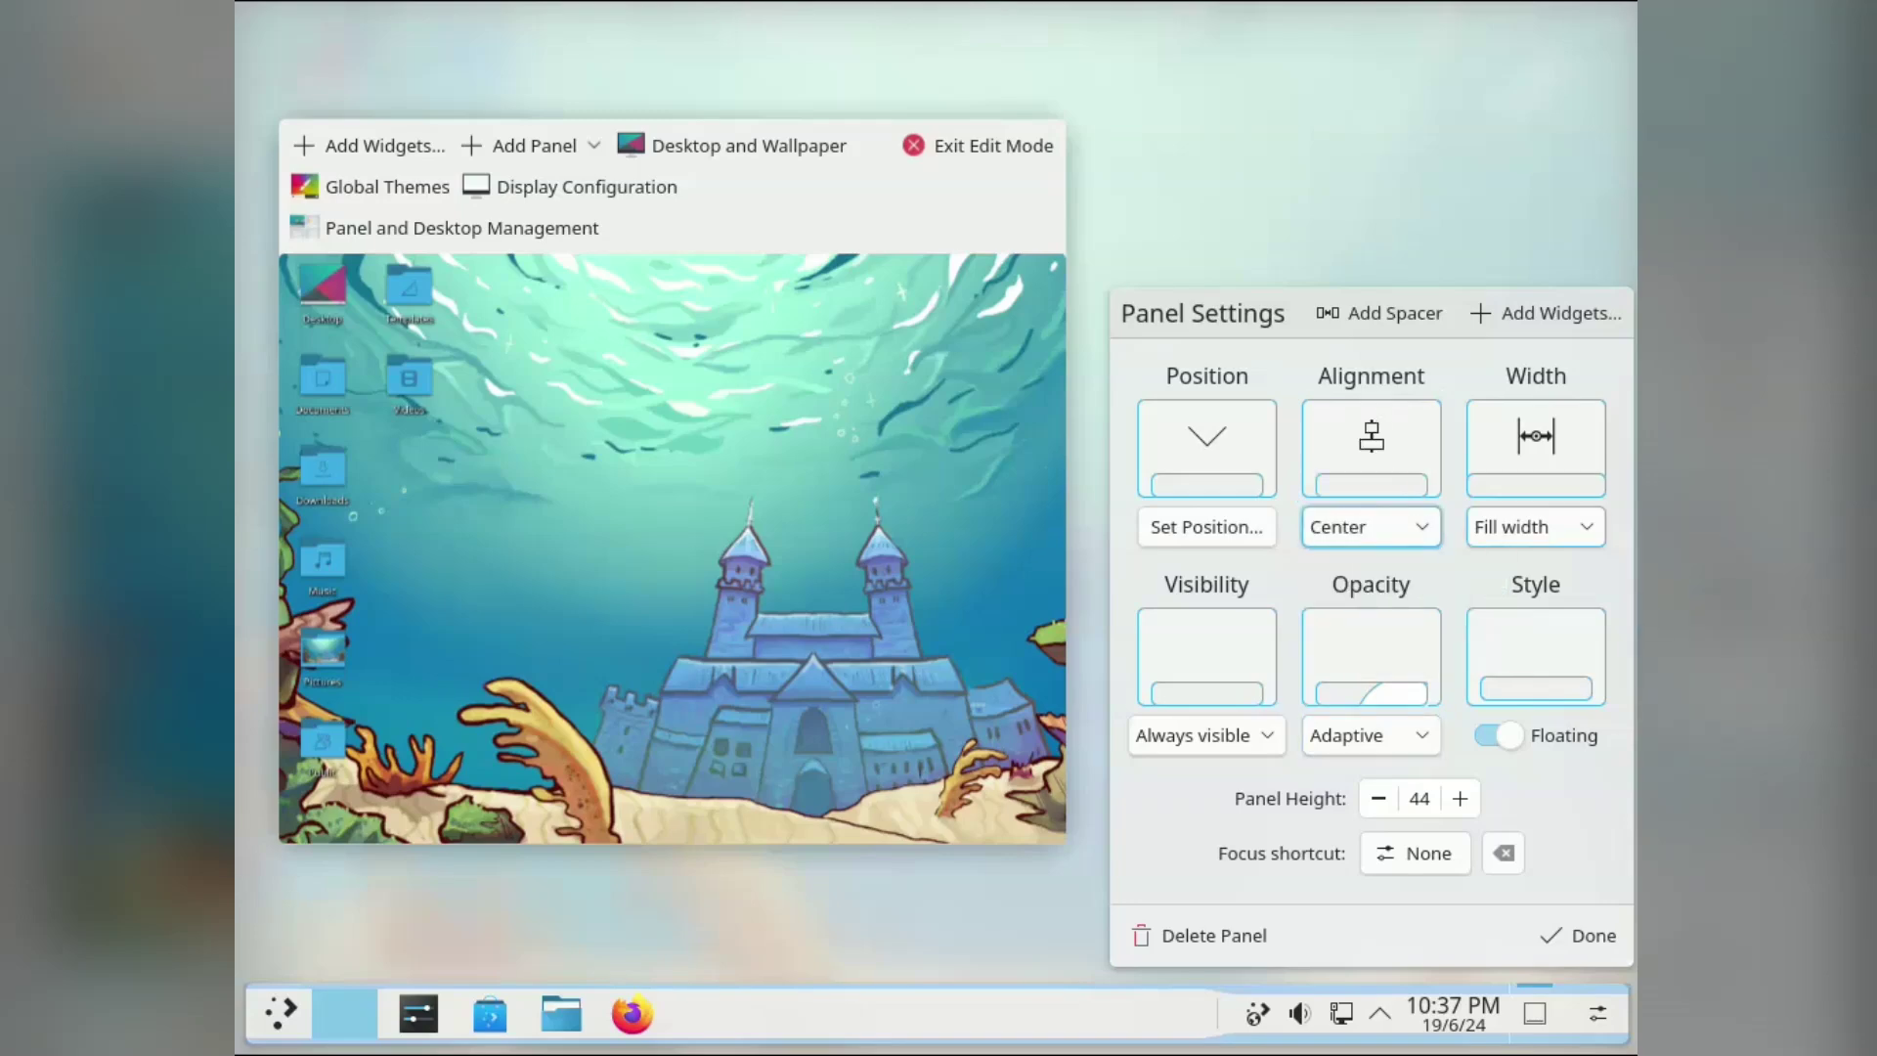
# Step: Set the panel's width to Fit content and its alignment to Left
pyautogui.click(1535, 527)
pyautogui.click(1525, 607)
pyautogui.click(1330, 527)
pyautogui.click(1285, 568)
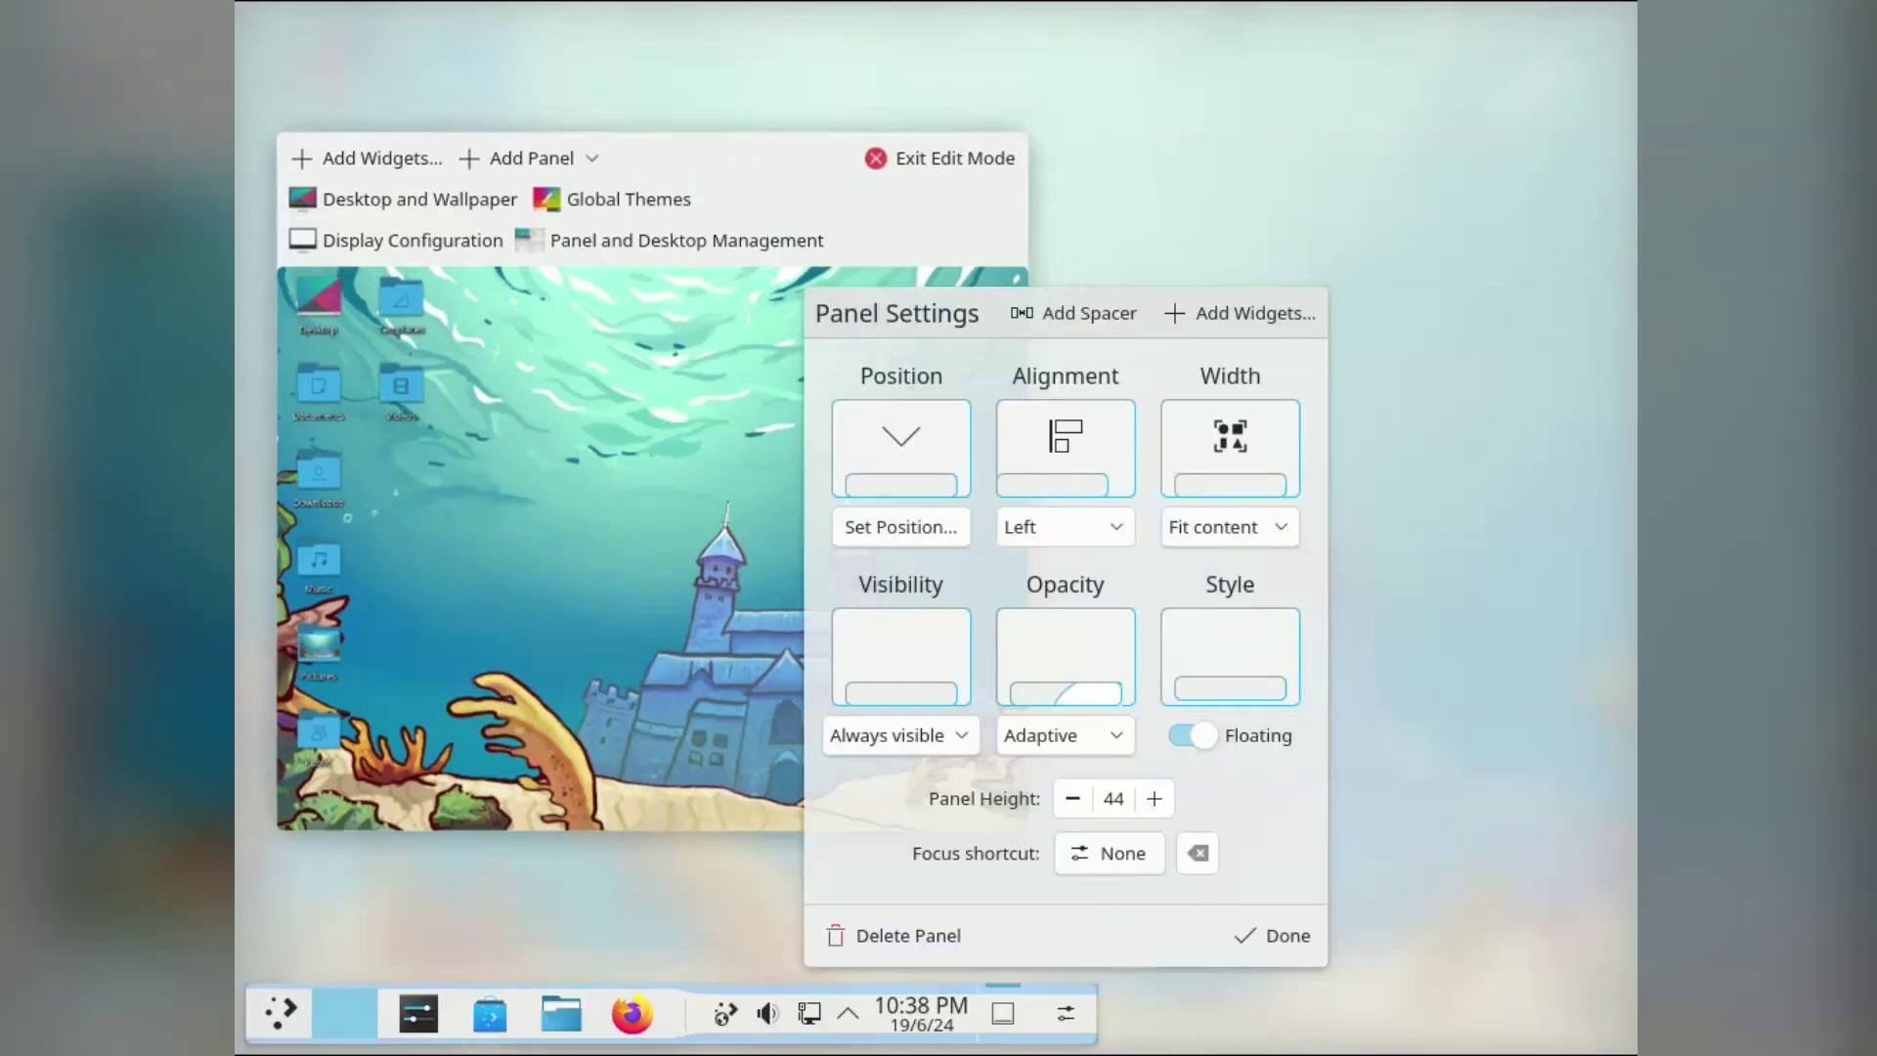
# Step: Set the panel's alignment to Right and its width to Fill width
pyautogui.click(1066, 526)
pyautogui.click(1027, 649)
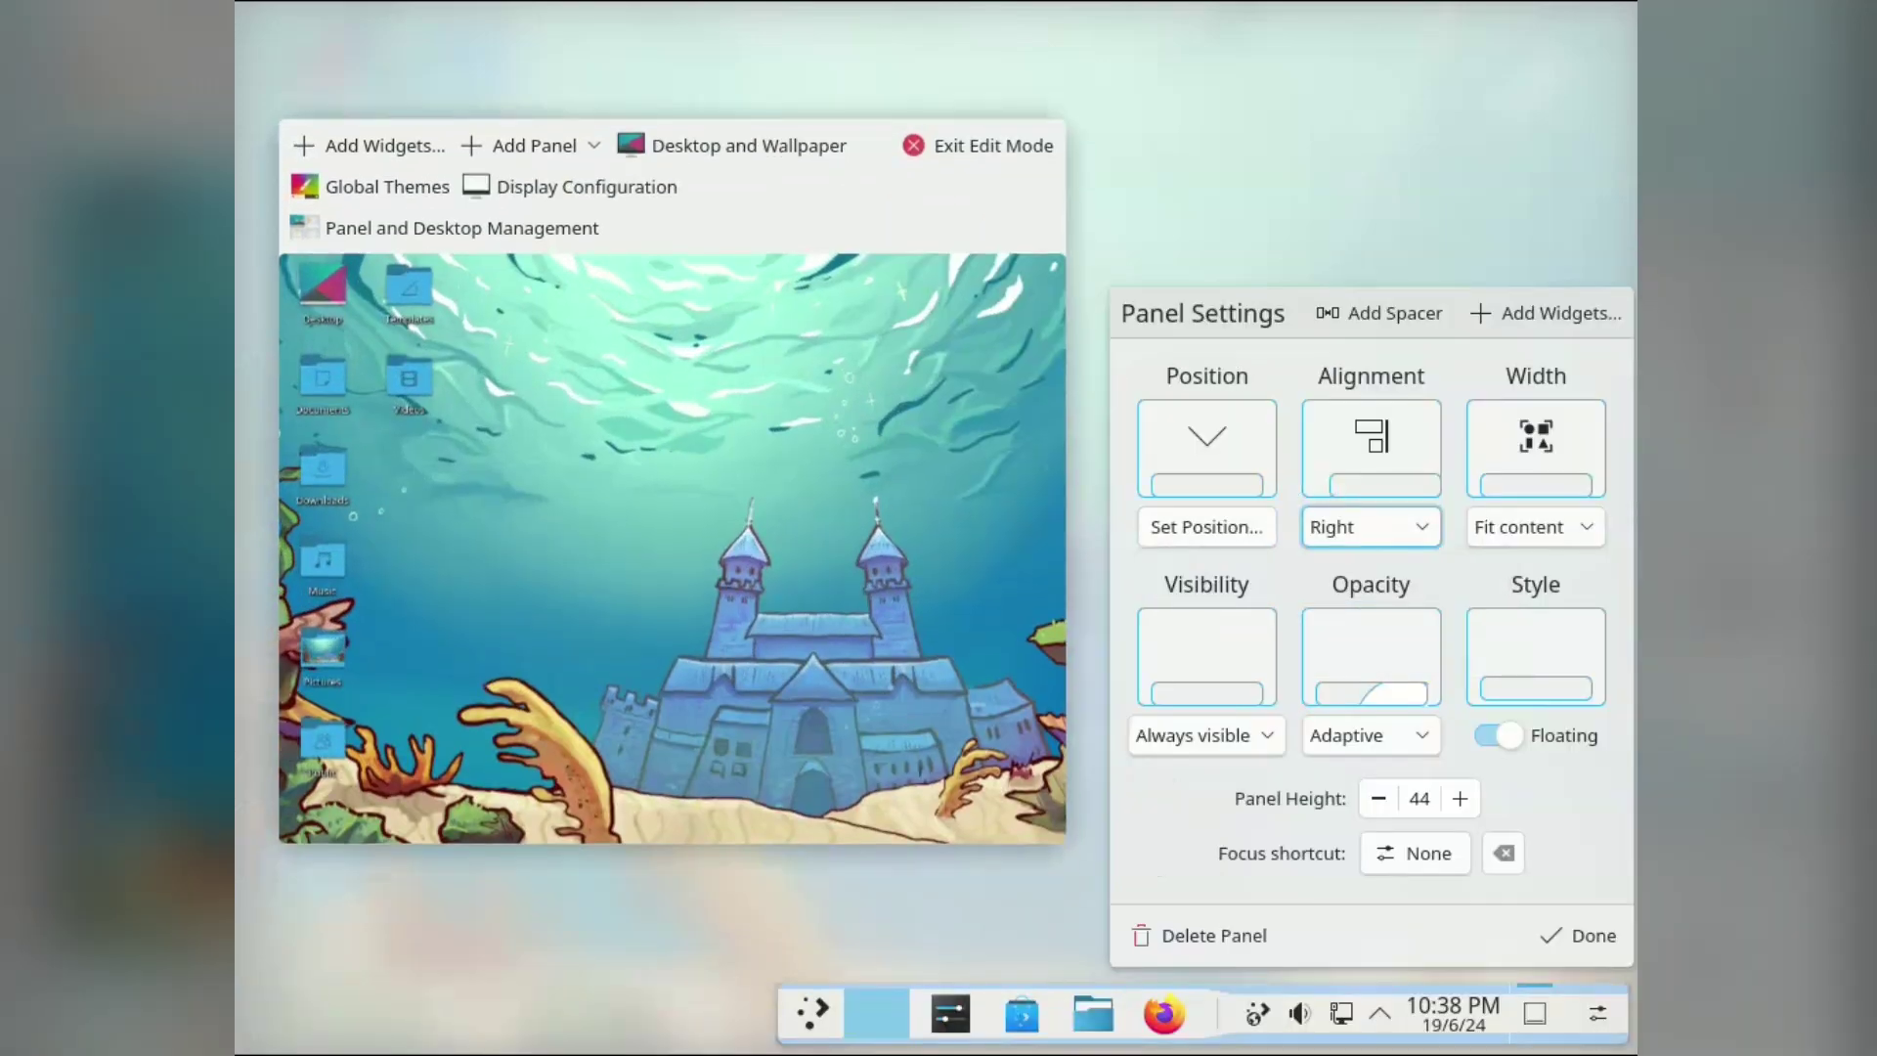
pyautogui.click(1535, 527)
pyautogui.click(1510, 566)
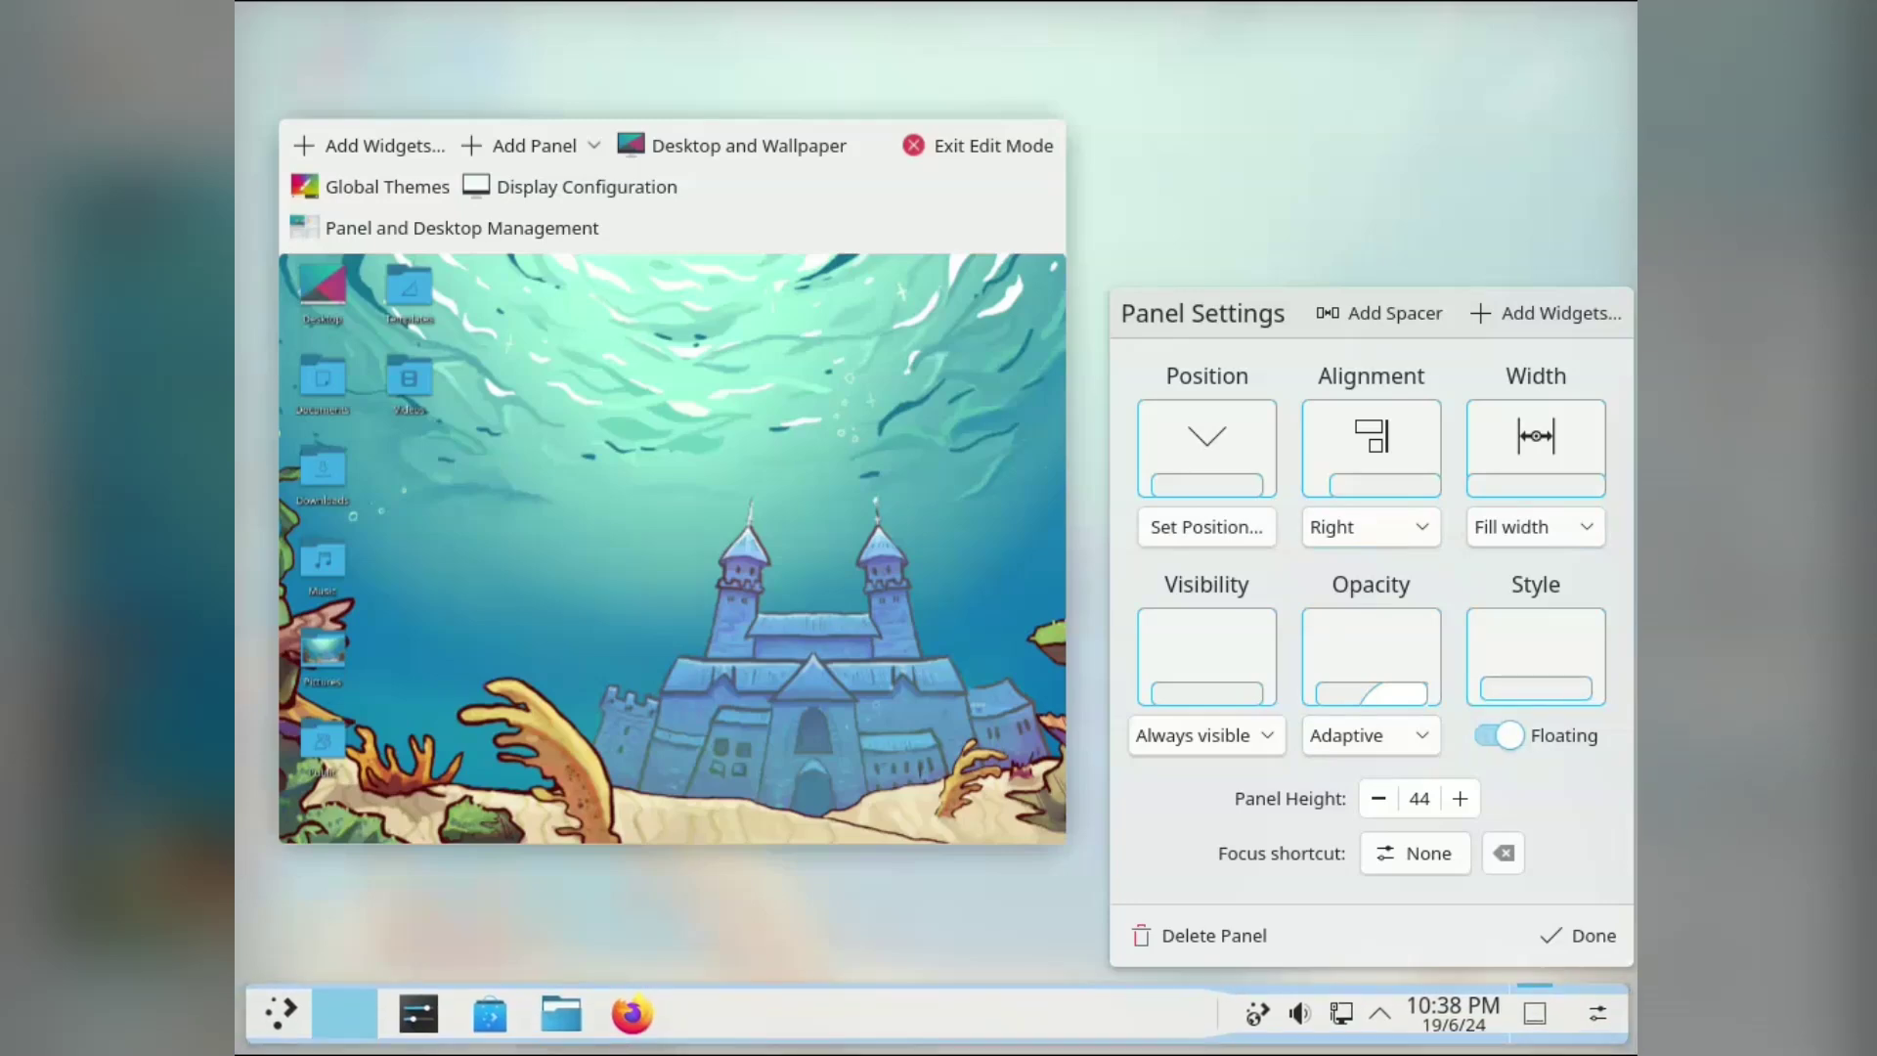
# Step: Examine the panel's visibility options and the focus shortcut entry without assigning a shortcut
pyautogui.click(1206, 736)
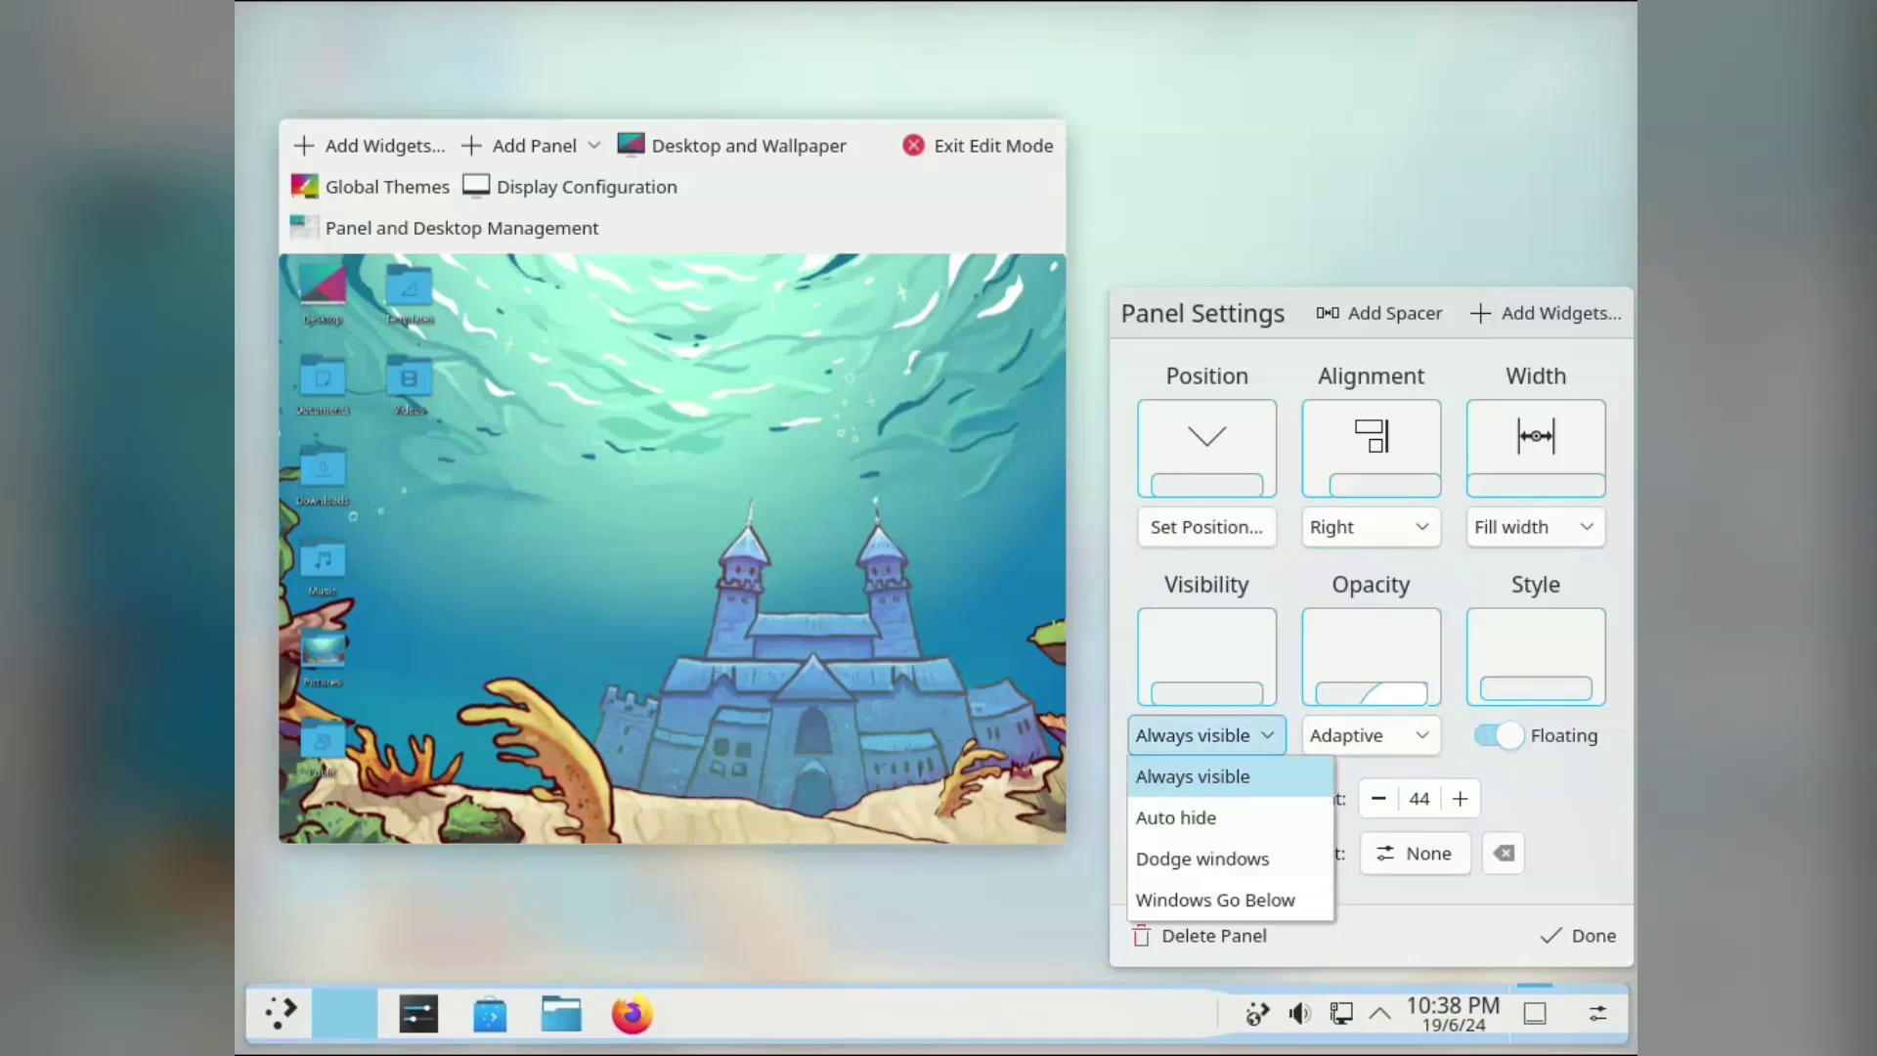
pyautogui.click(1415, 853)
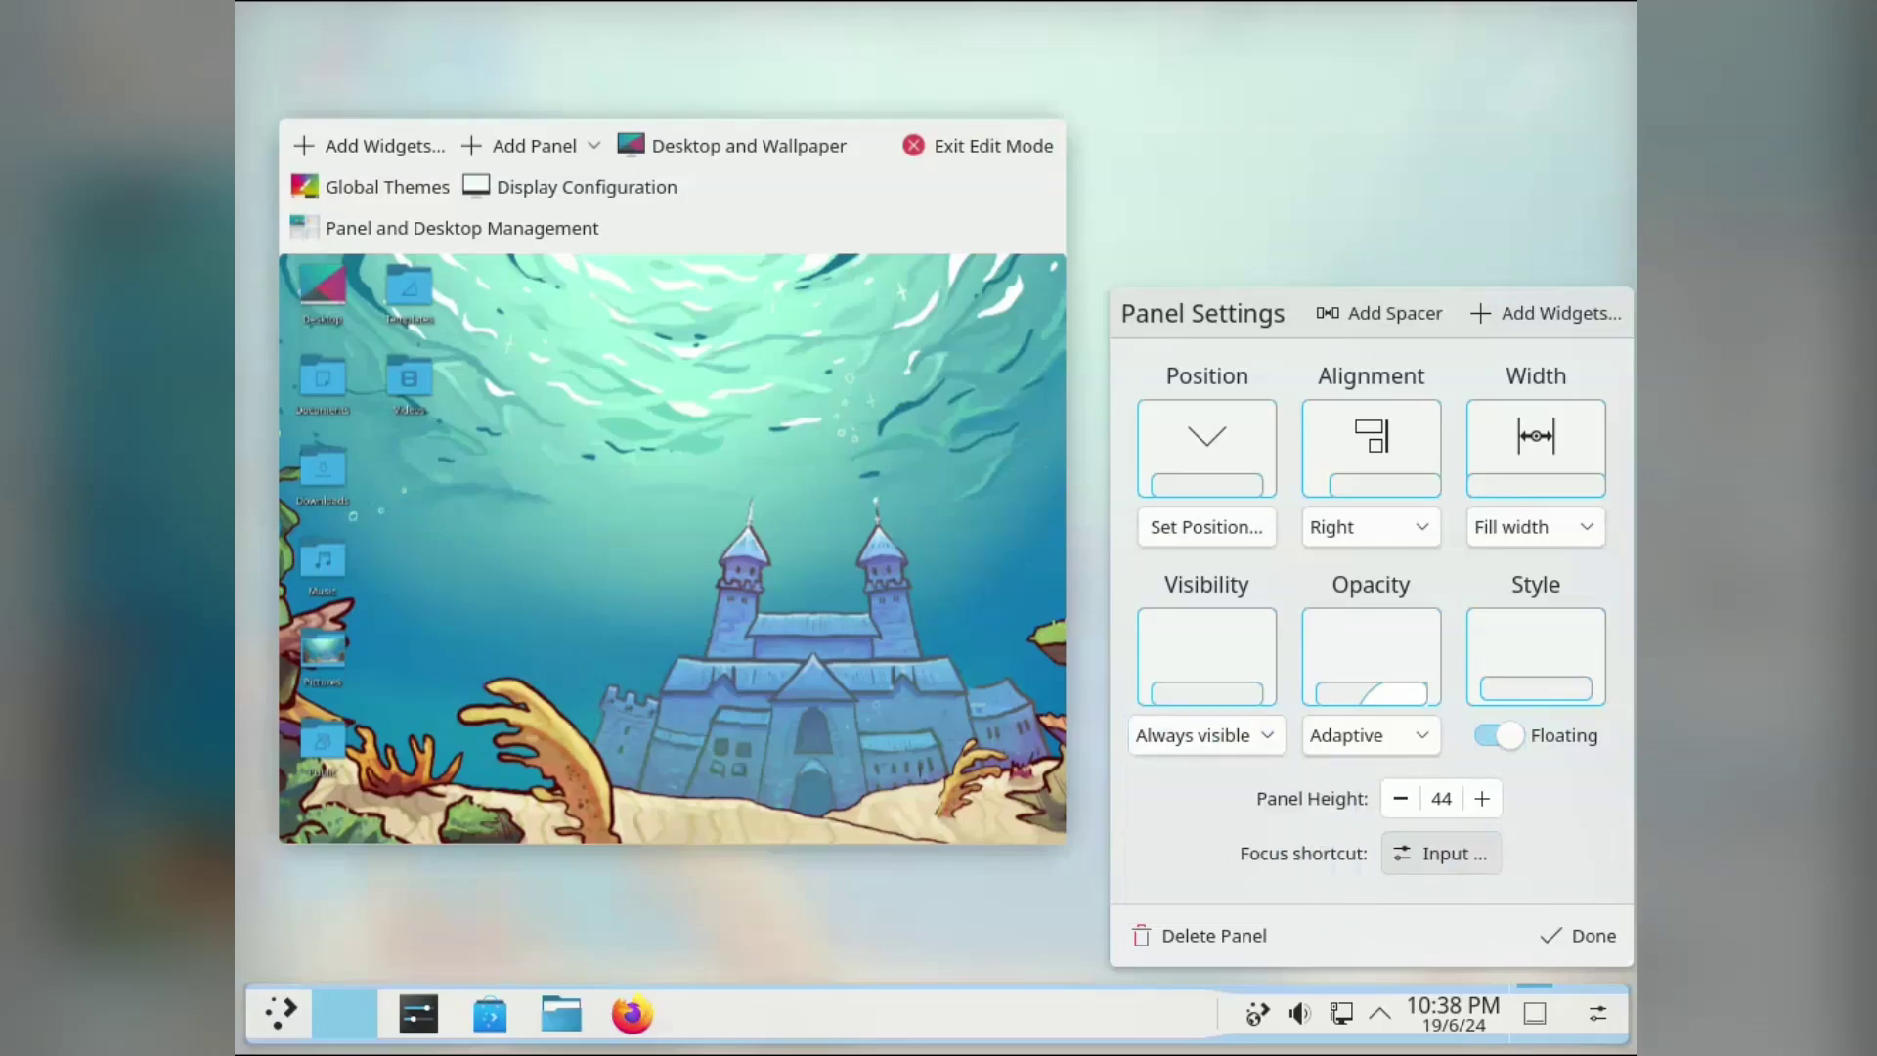
pyautogui.press('Escape')
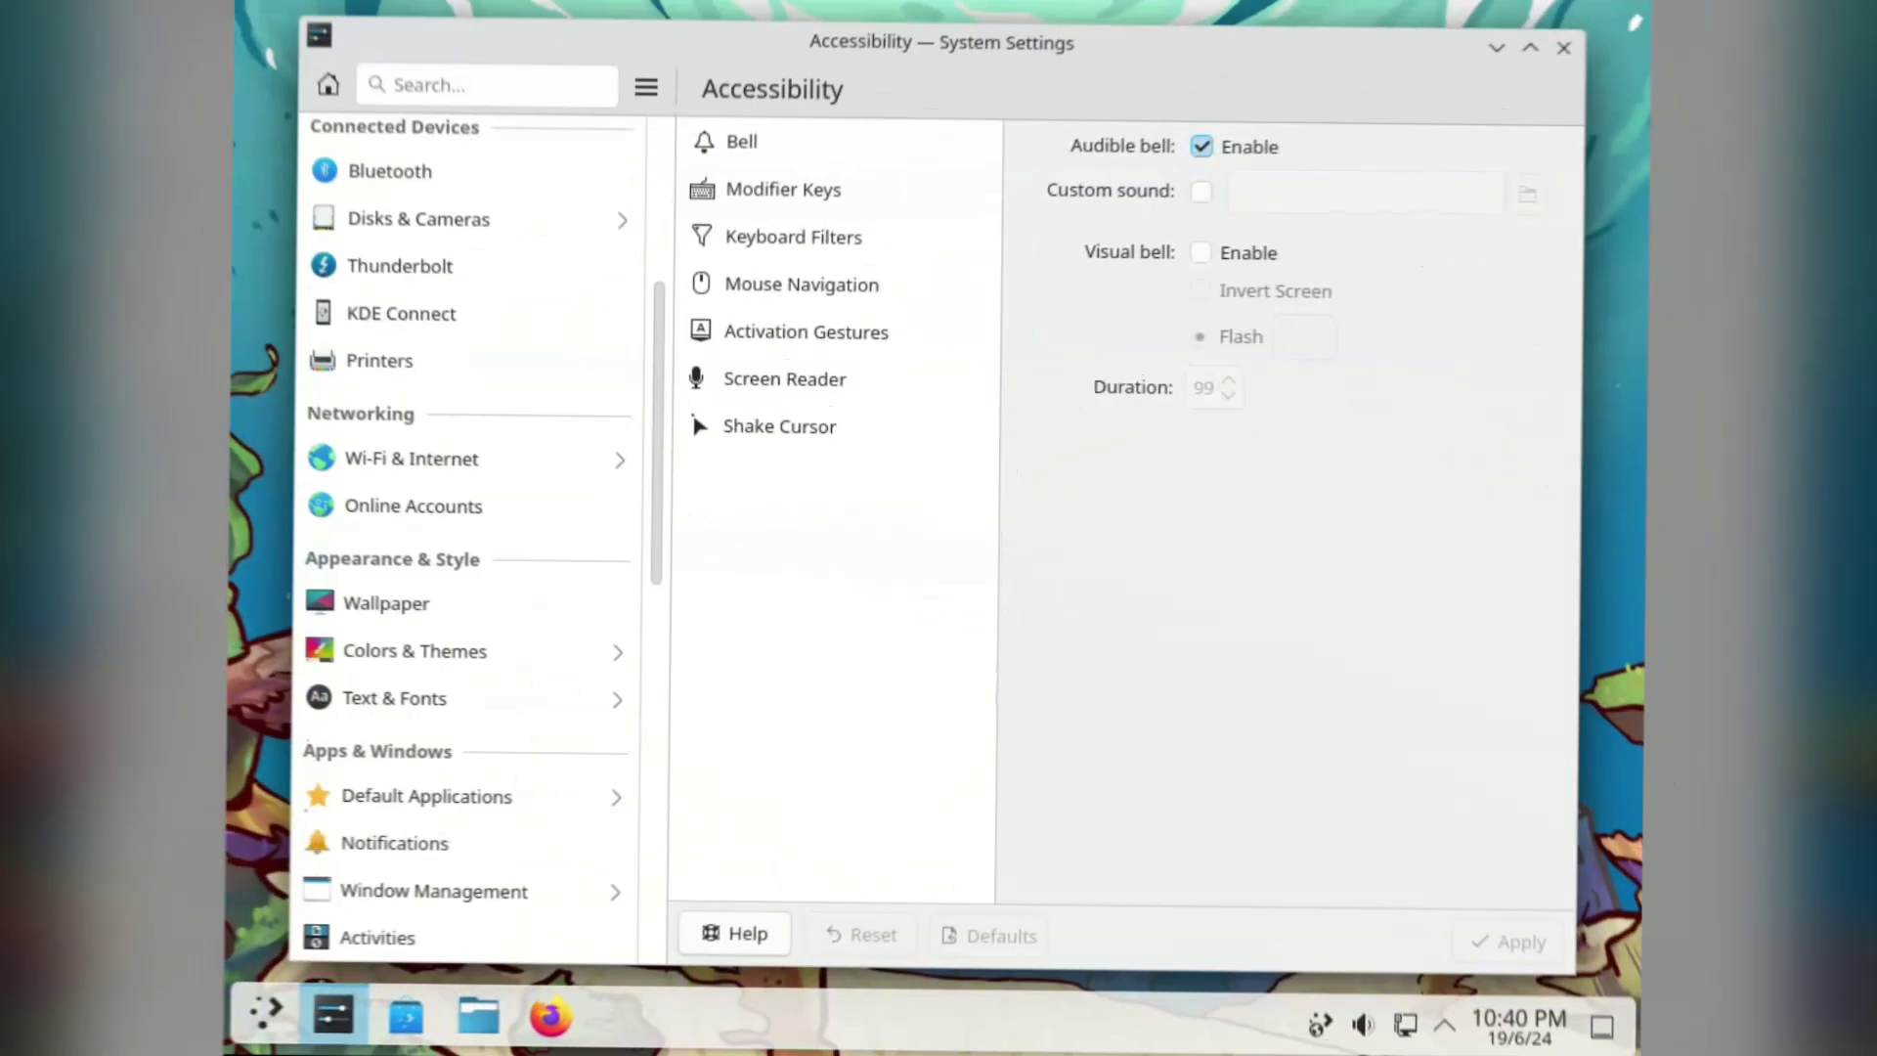
# Step: Look through the full list of System Settings categories, from Input & Output down to System
pyautogui.scroll(1, 470, 381)
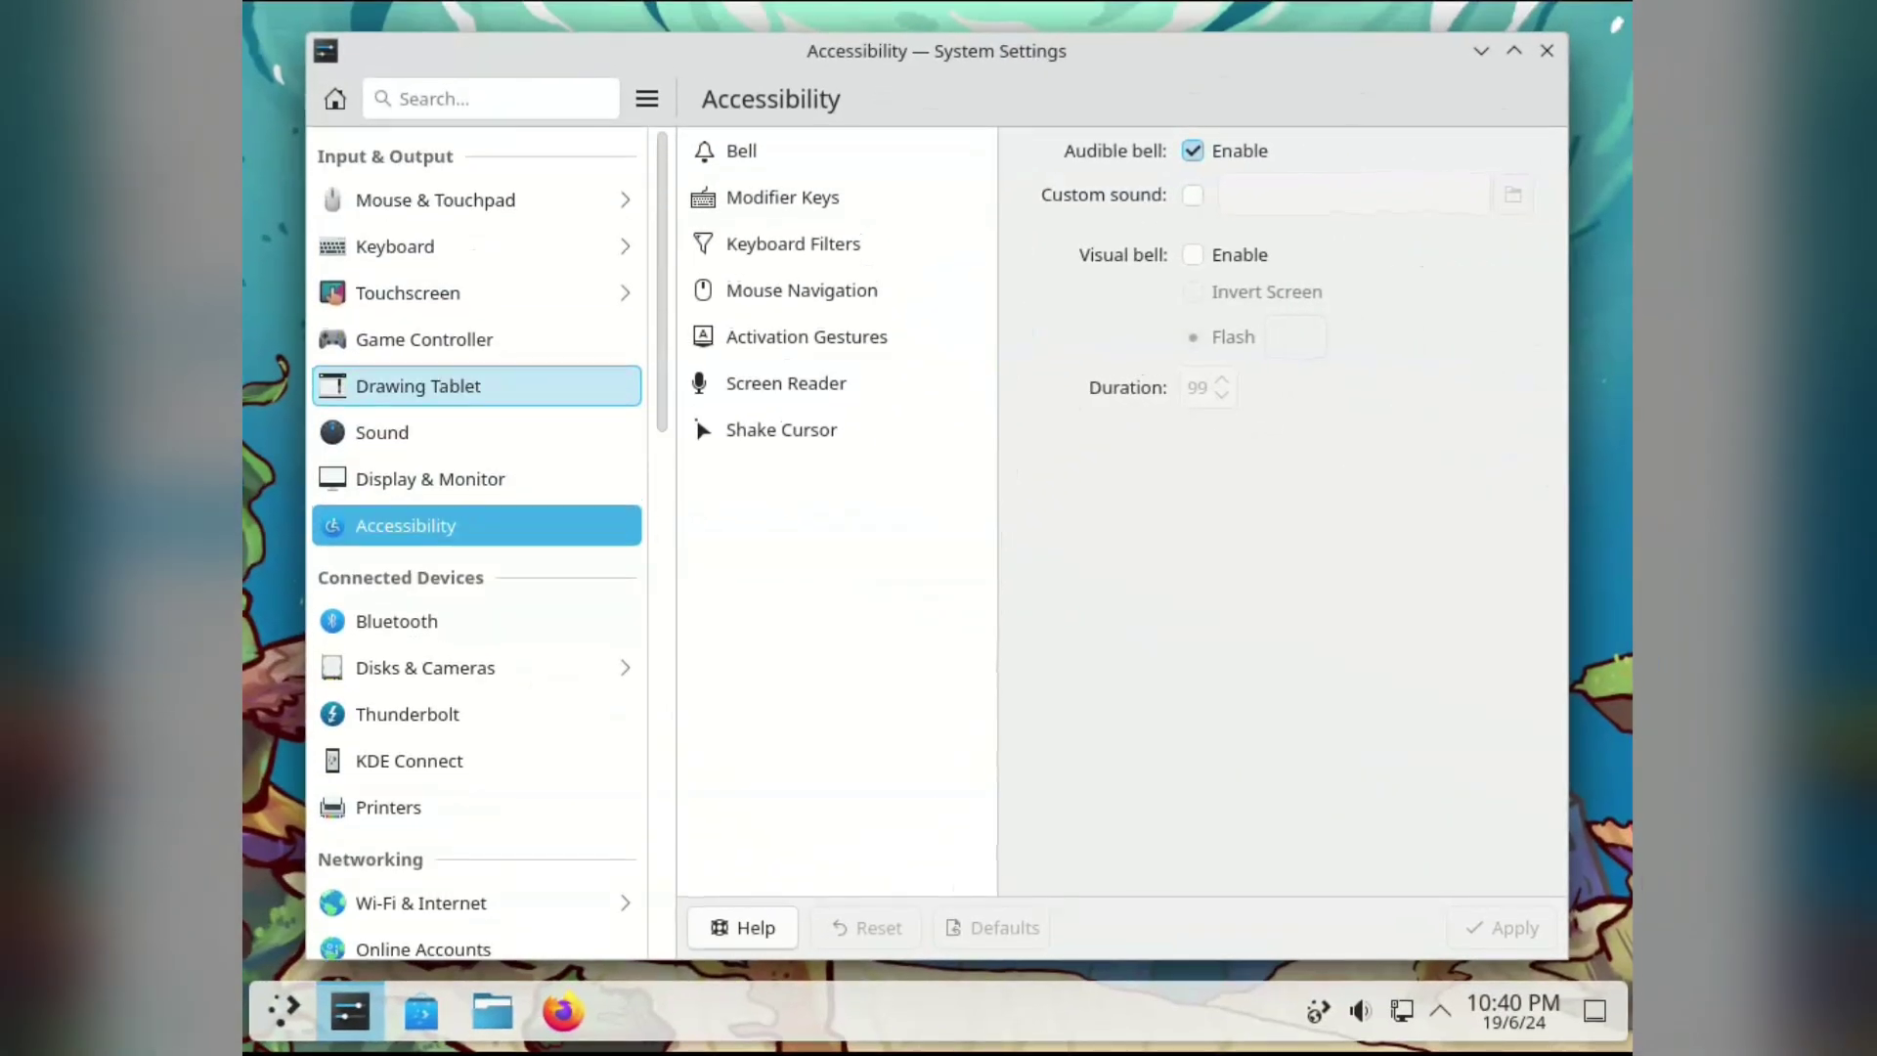
pyautogui.scroll(-3, 469, 381)
pyautogui.scroll(-10, 469, 401)
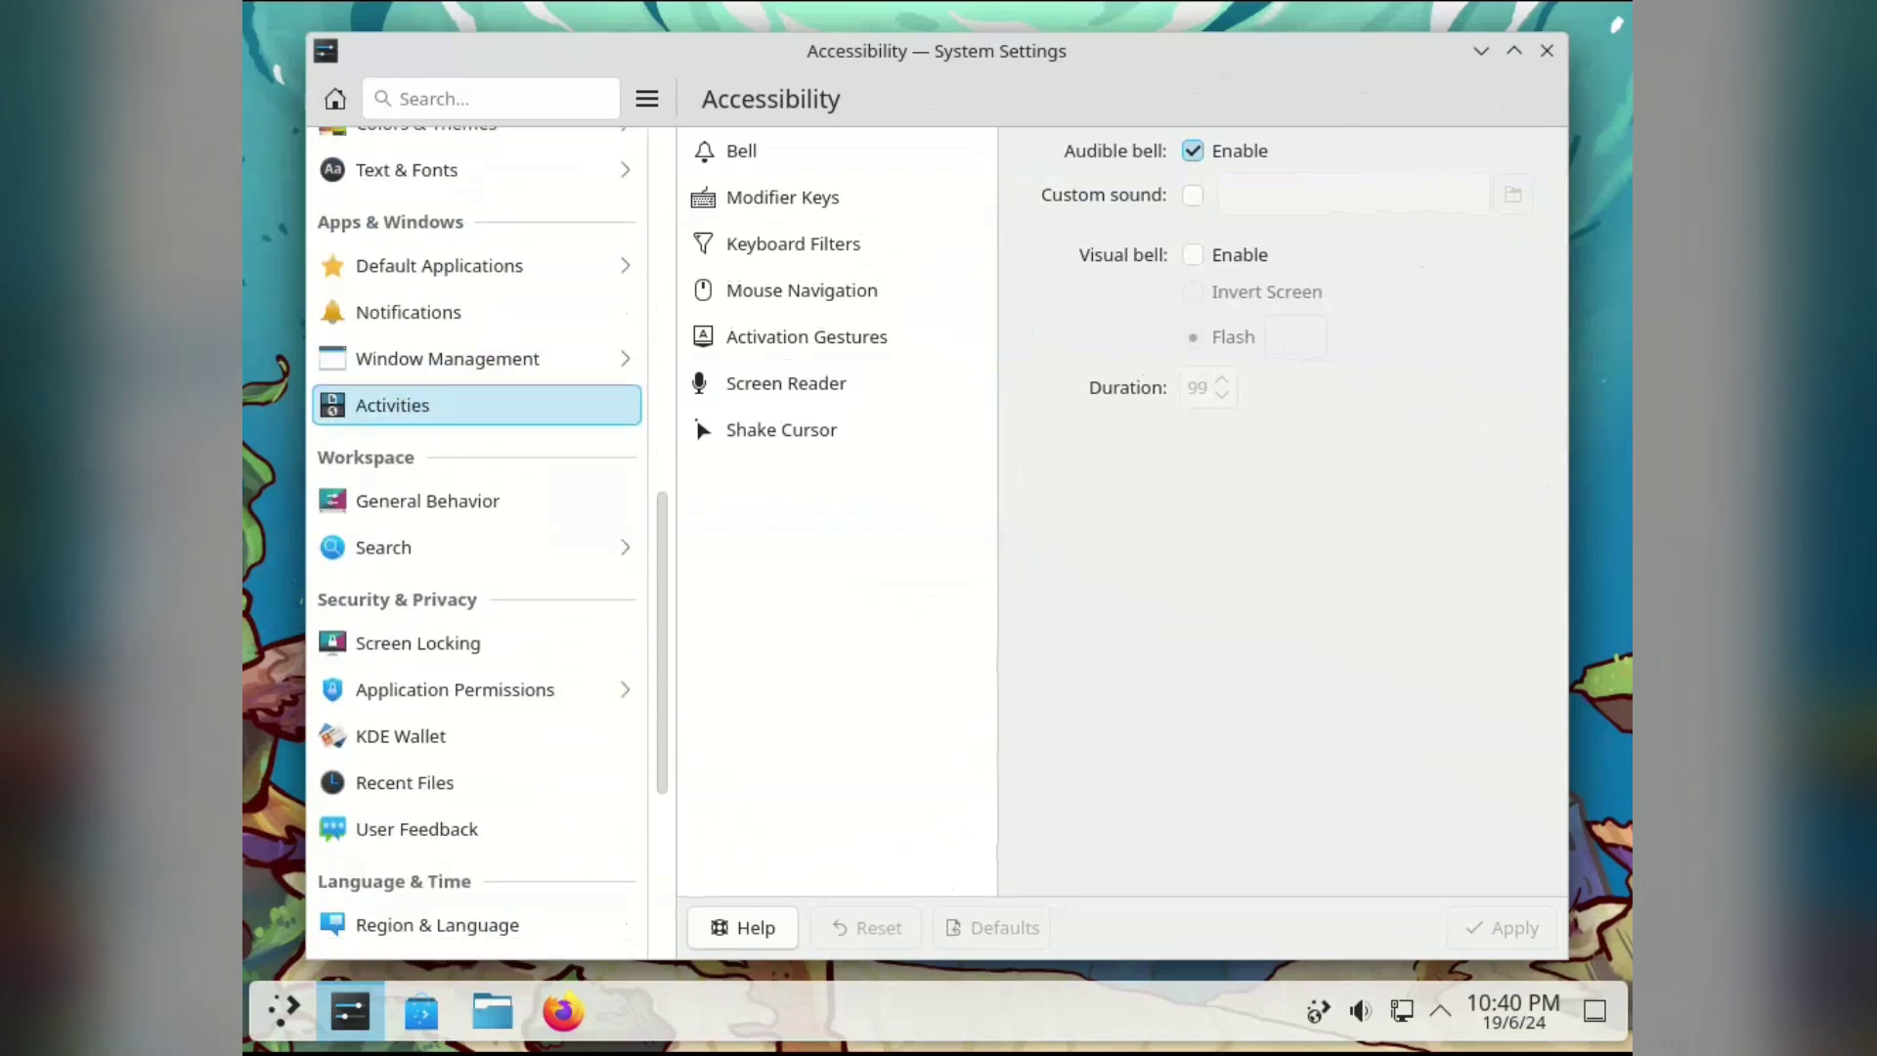
pyautogui.scroll(-3, 470, 401)
pyautogui.scroll(12, 469, 401)
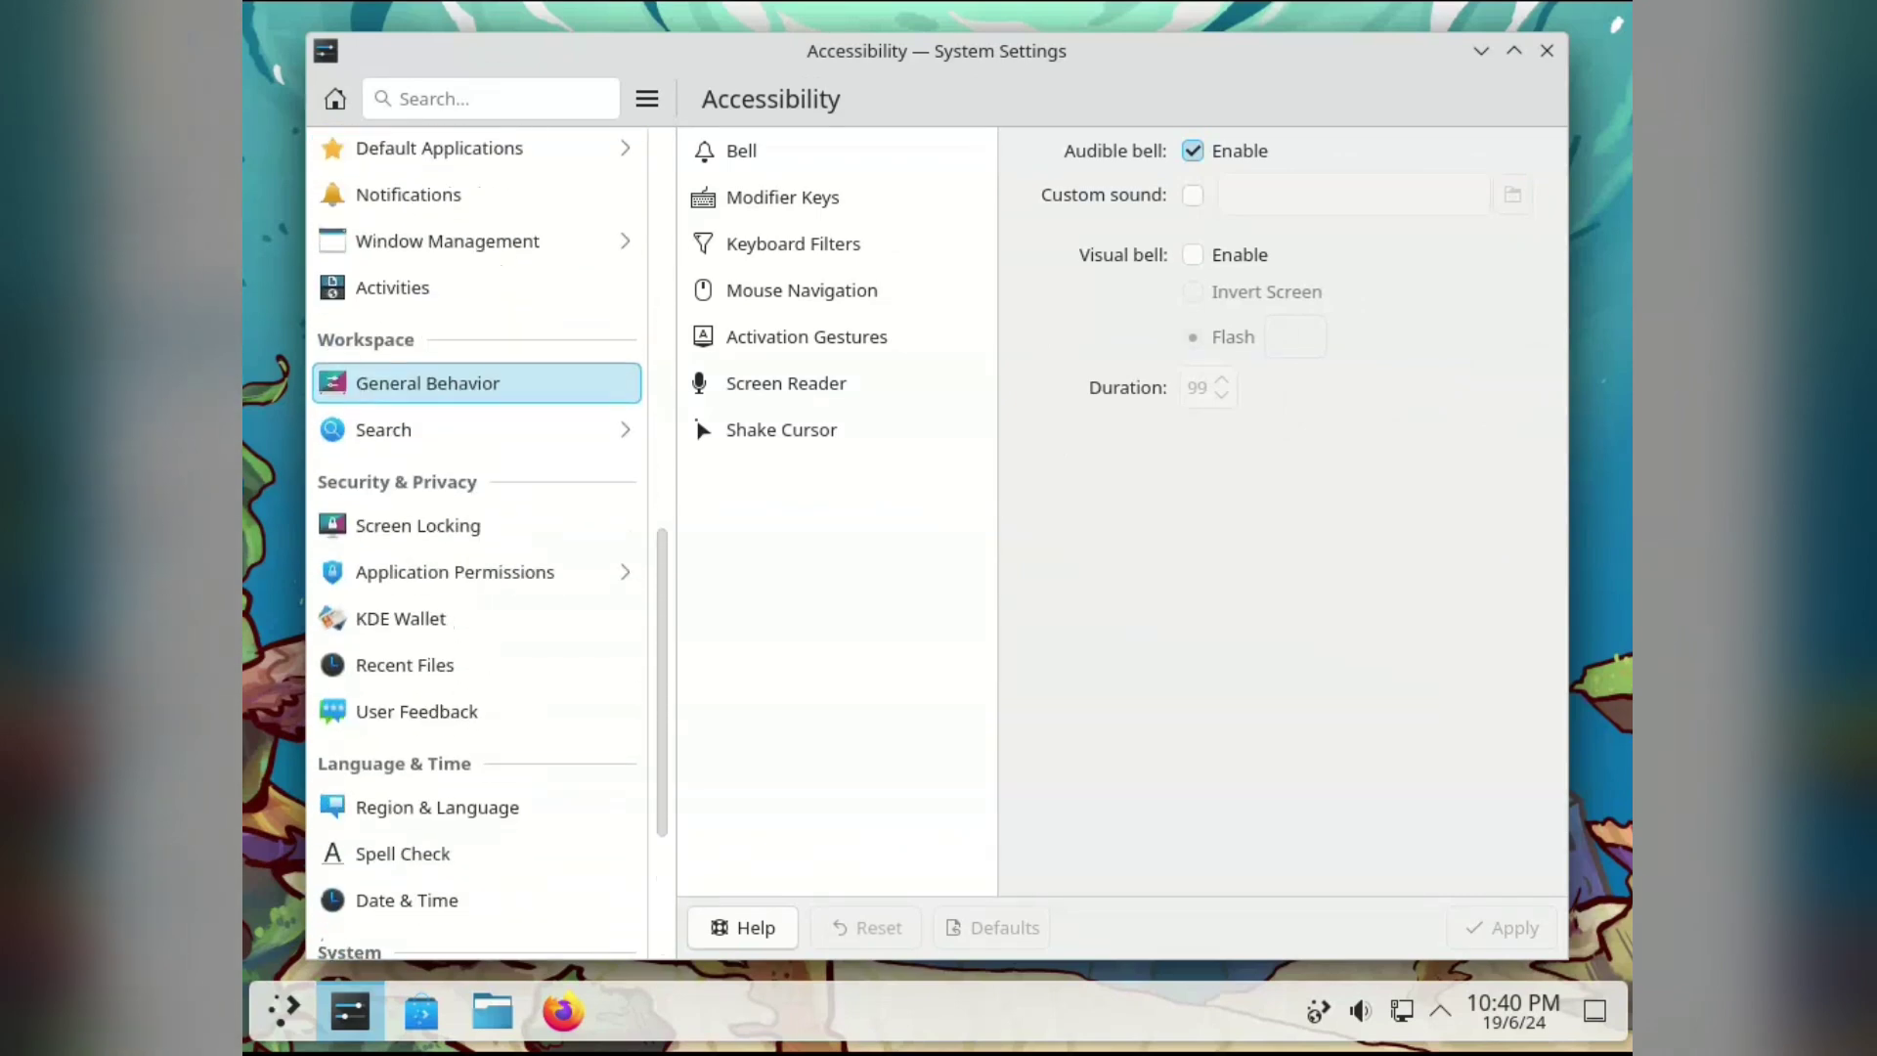
pyautogui.scroll(2, 469, 391)
pyautogui.scroll(-8, 469, 401)
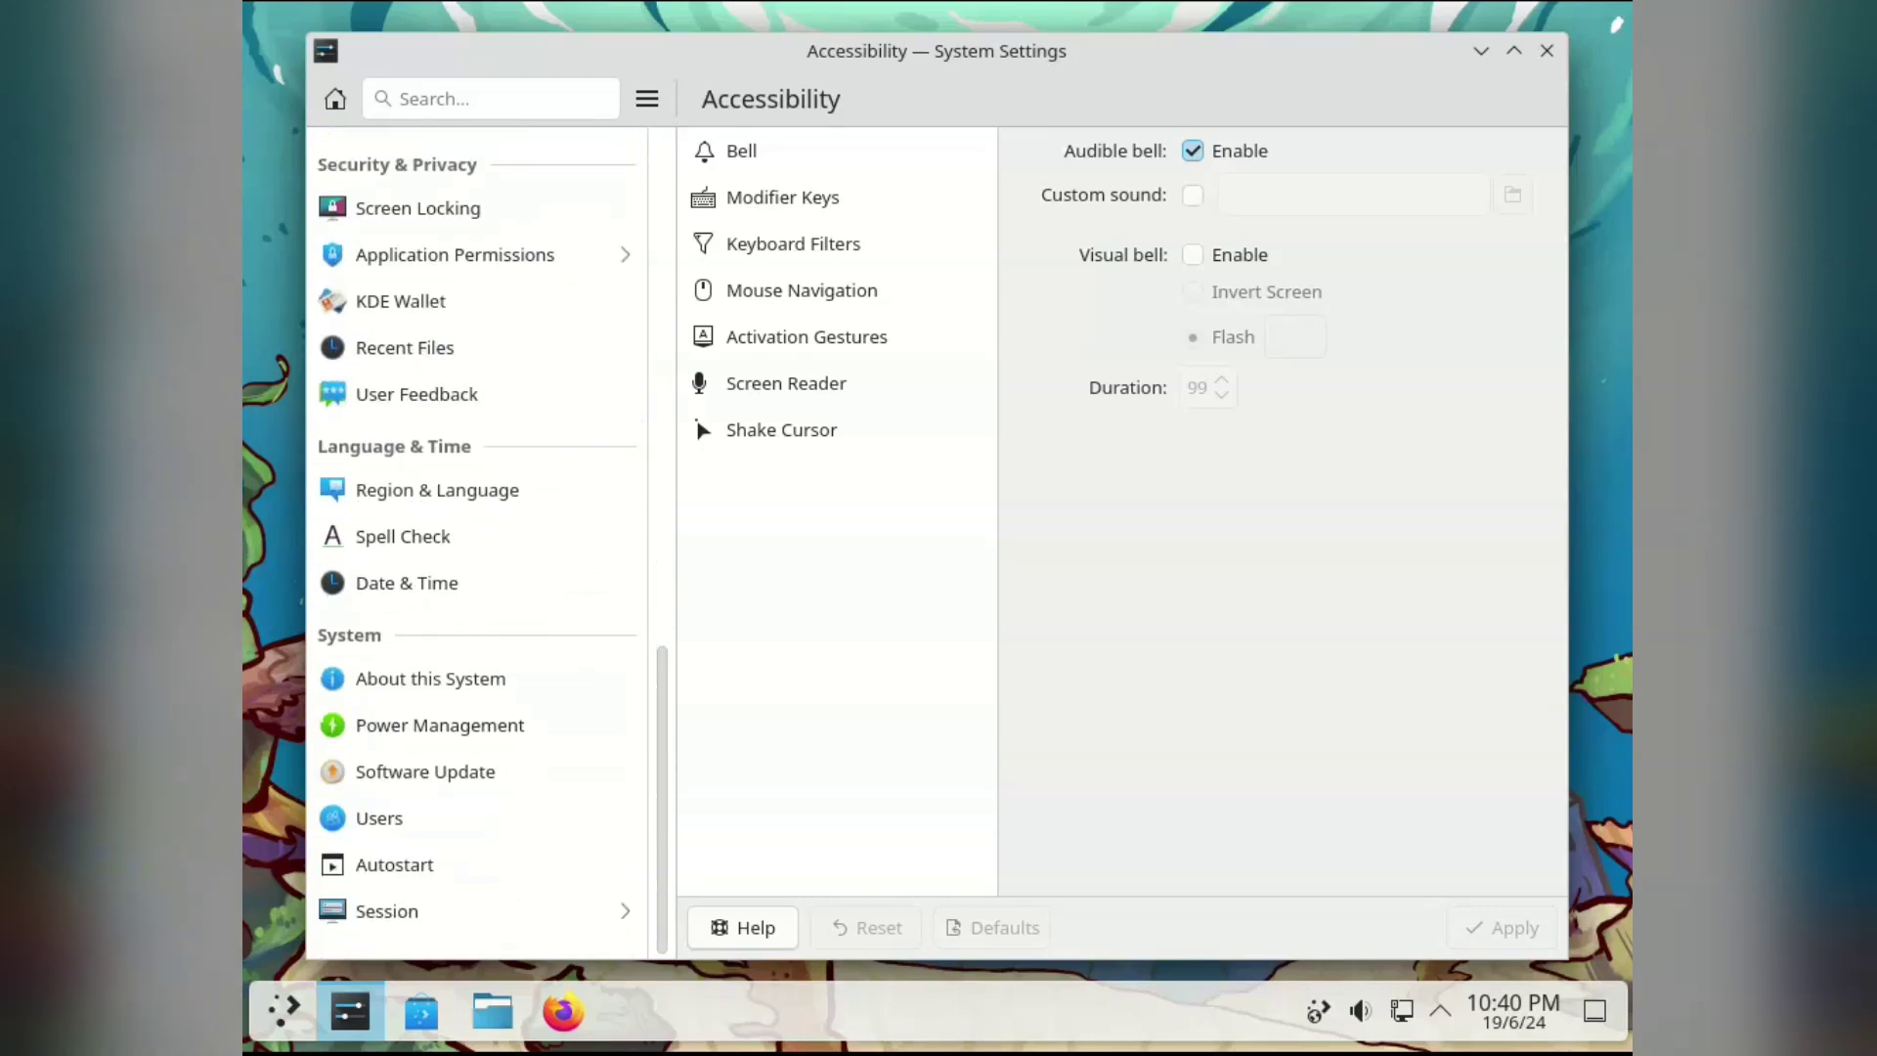
# Step: Examine the Autostart, Desktop Session and Users settings, including the form for creating a user
pyautogui.click(476, 864)
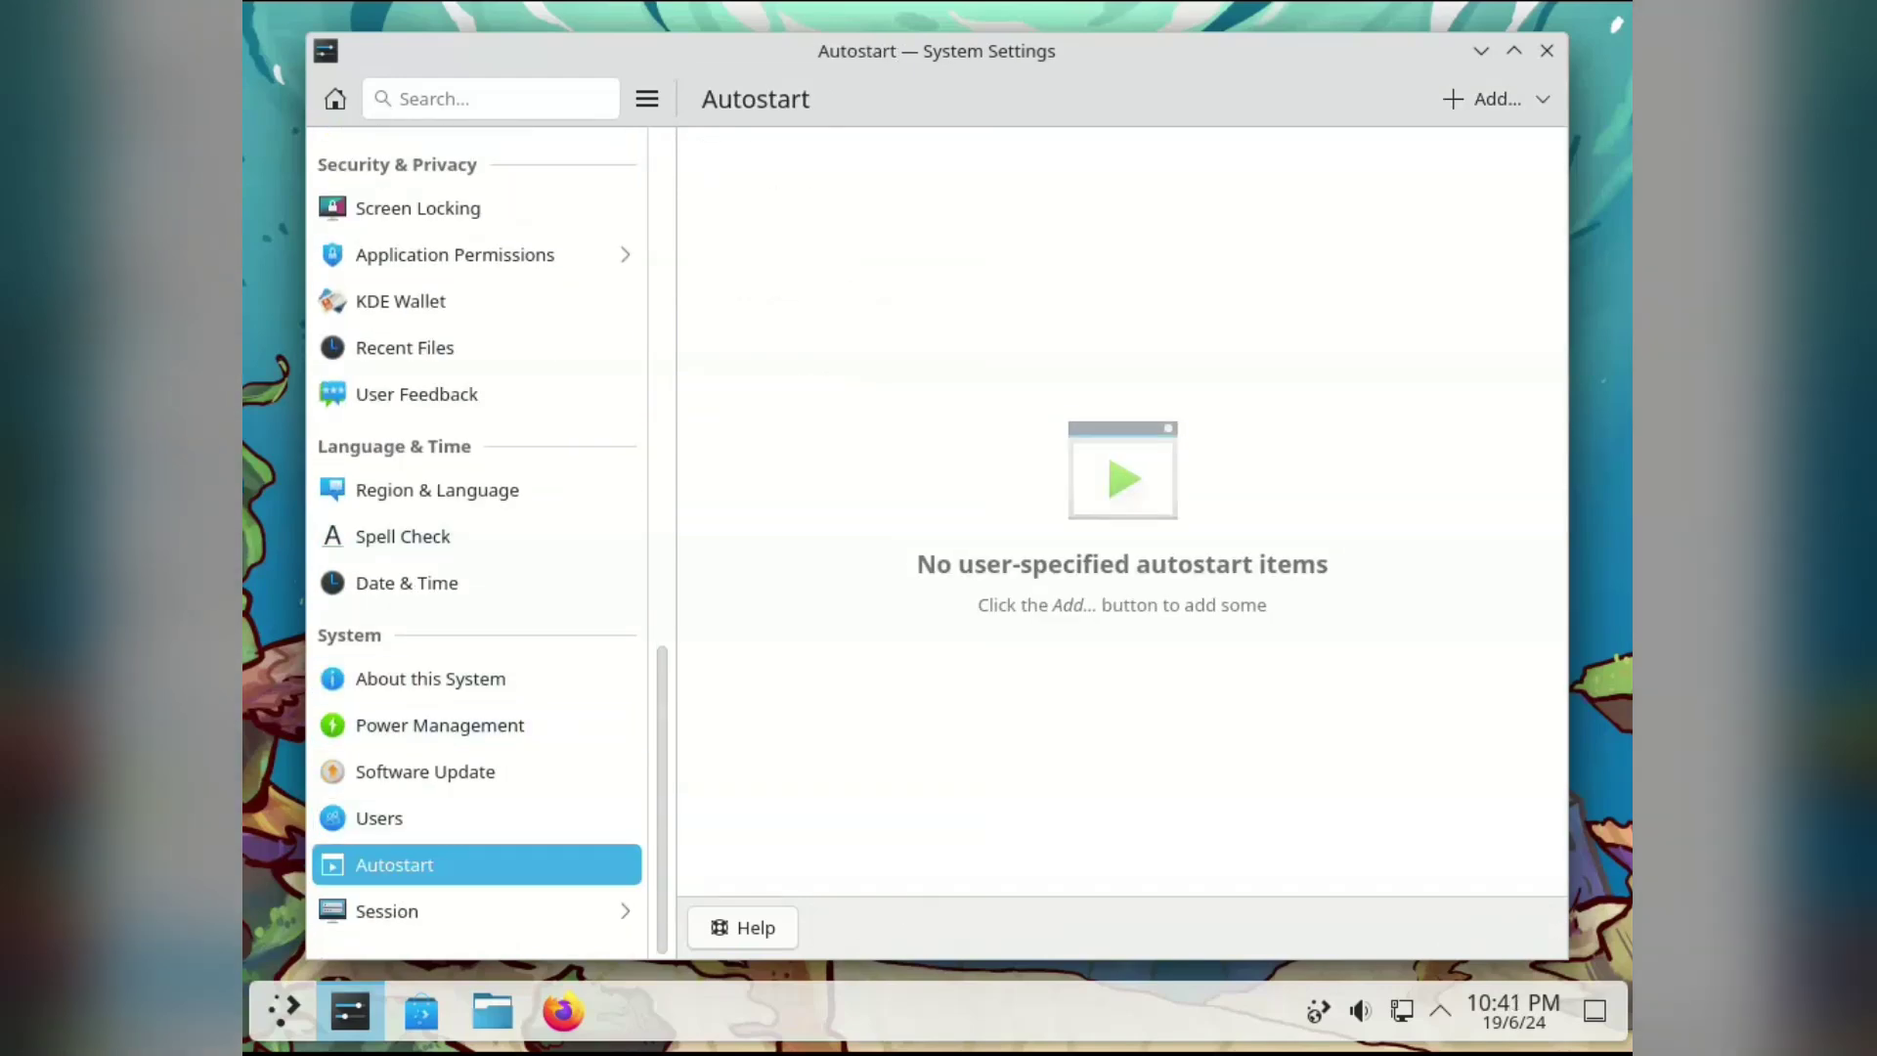
pyautogui.click(386, 910)
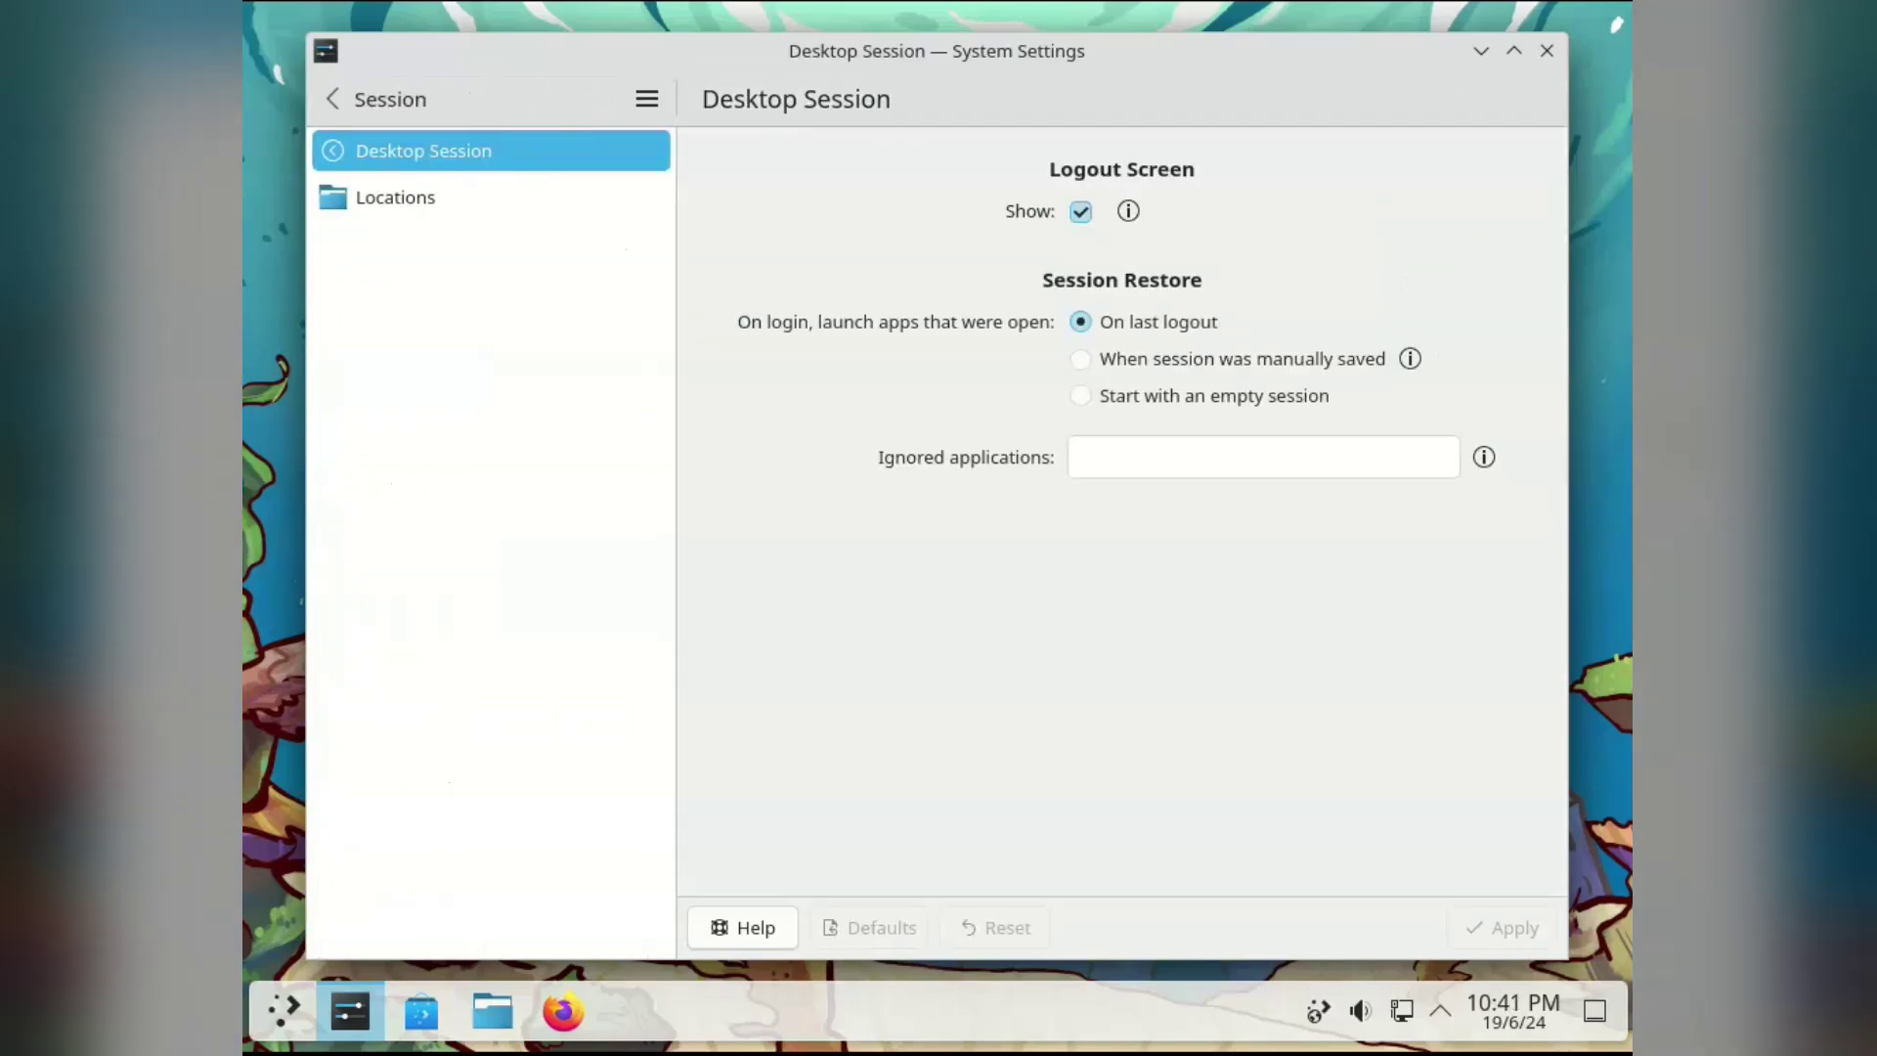
pyautogui.click(332, 99)
pyautogui.click(380, 818)
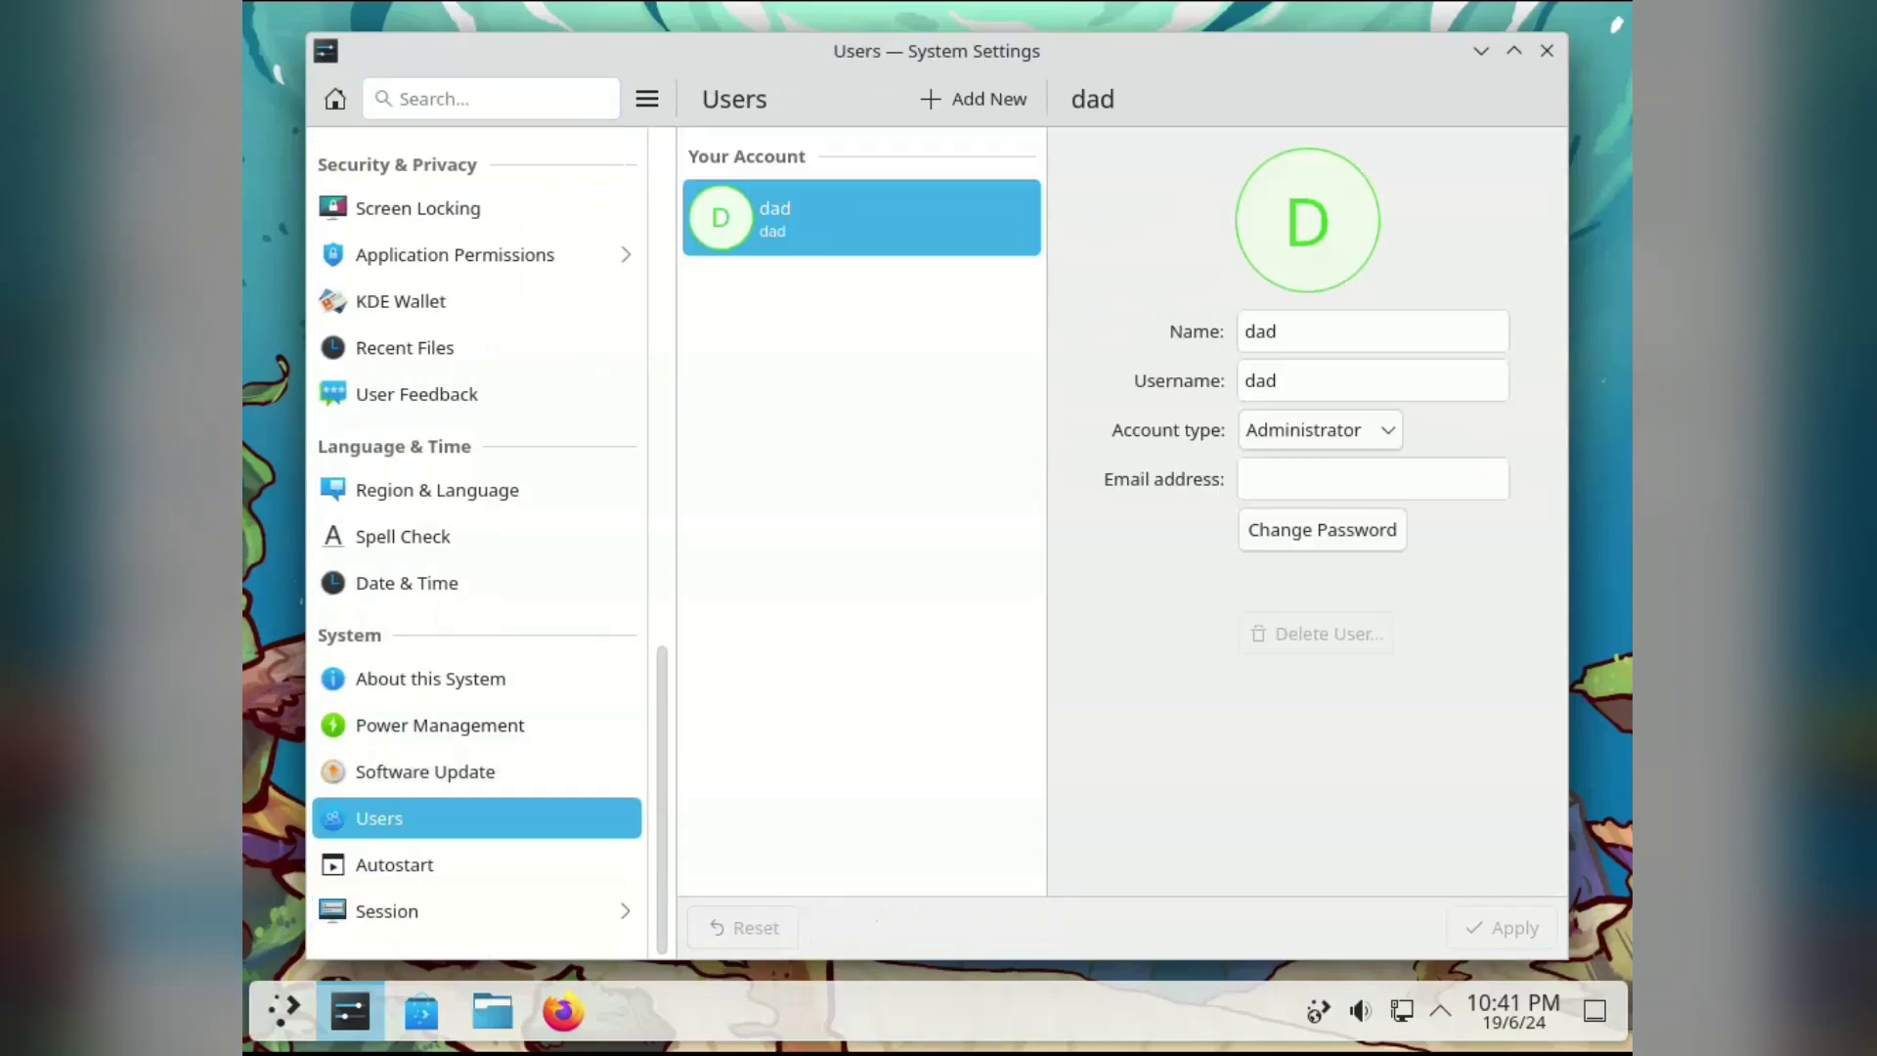
pyautogui.click(973, 99)
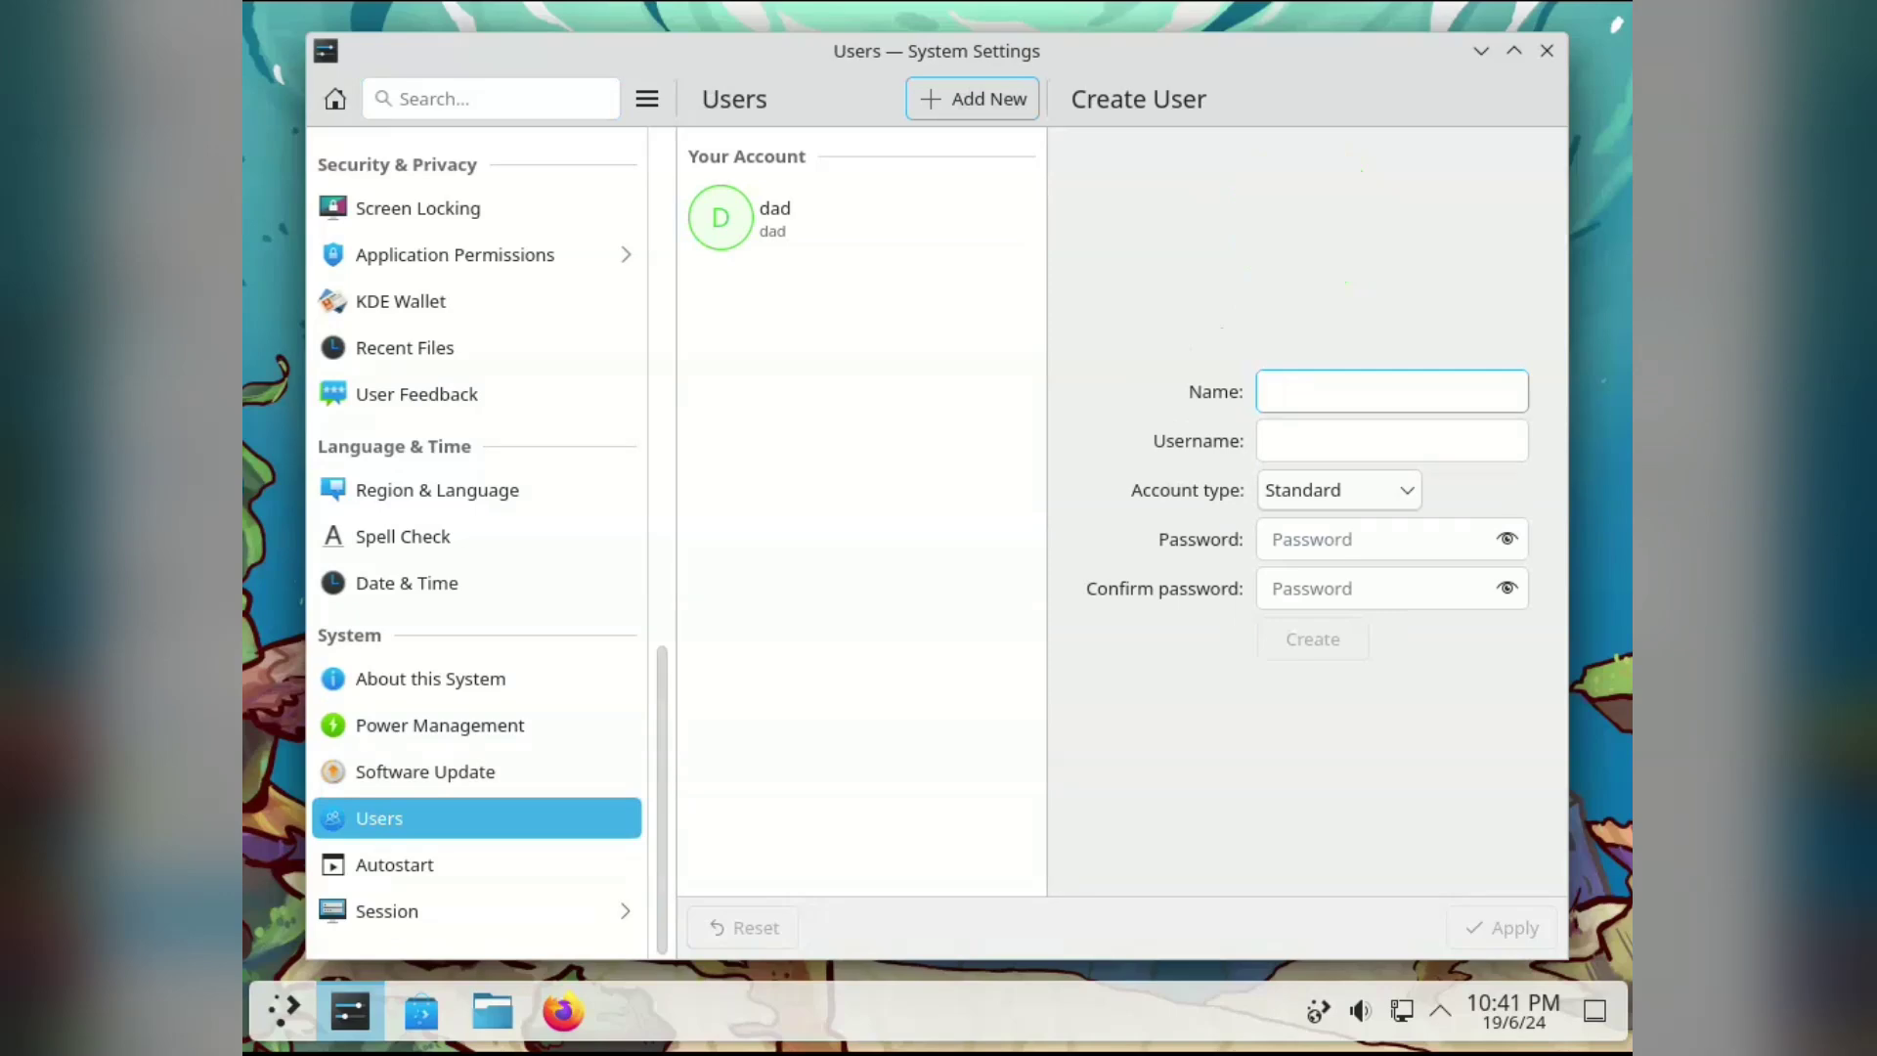
pyautogui.click(394, 865)
# Step: Examine the Software Update, Power Management, About this System and Date & Time settings
pyautogui.click(426, 771)
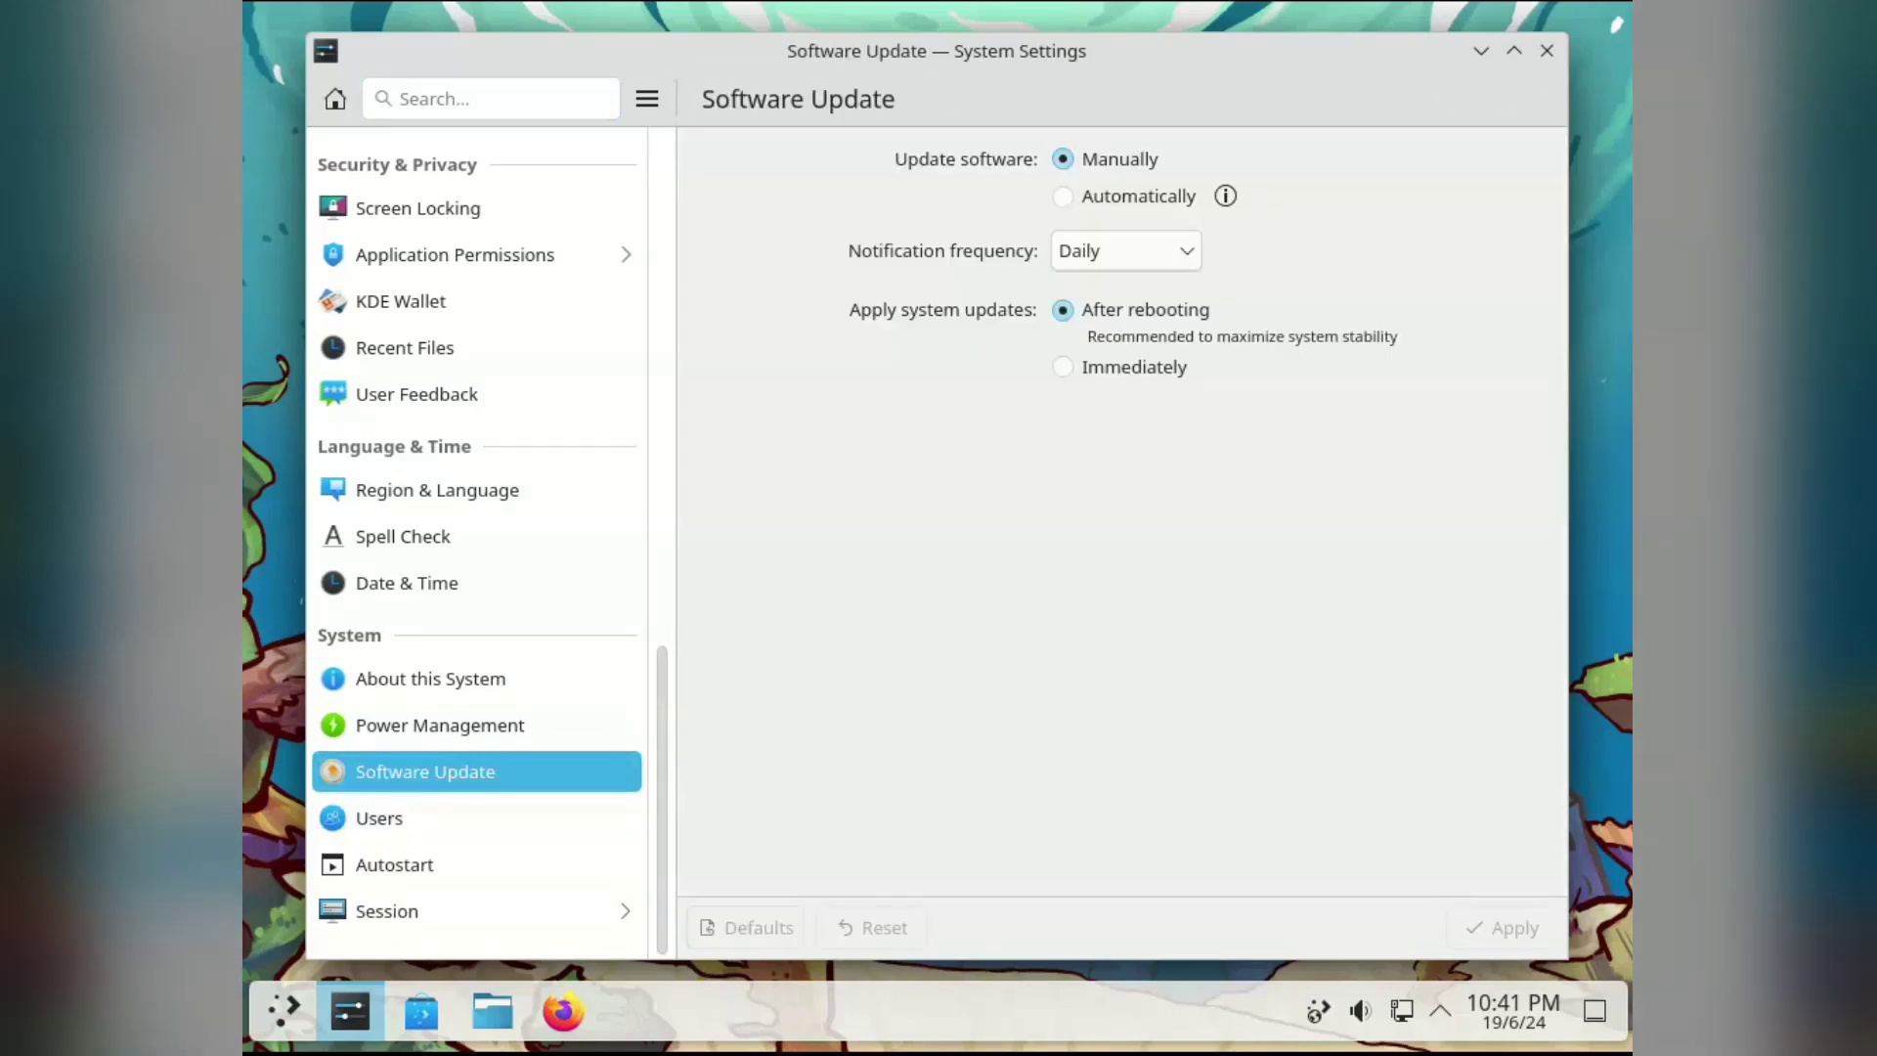
pyautogui.click(440, 726)
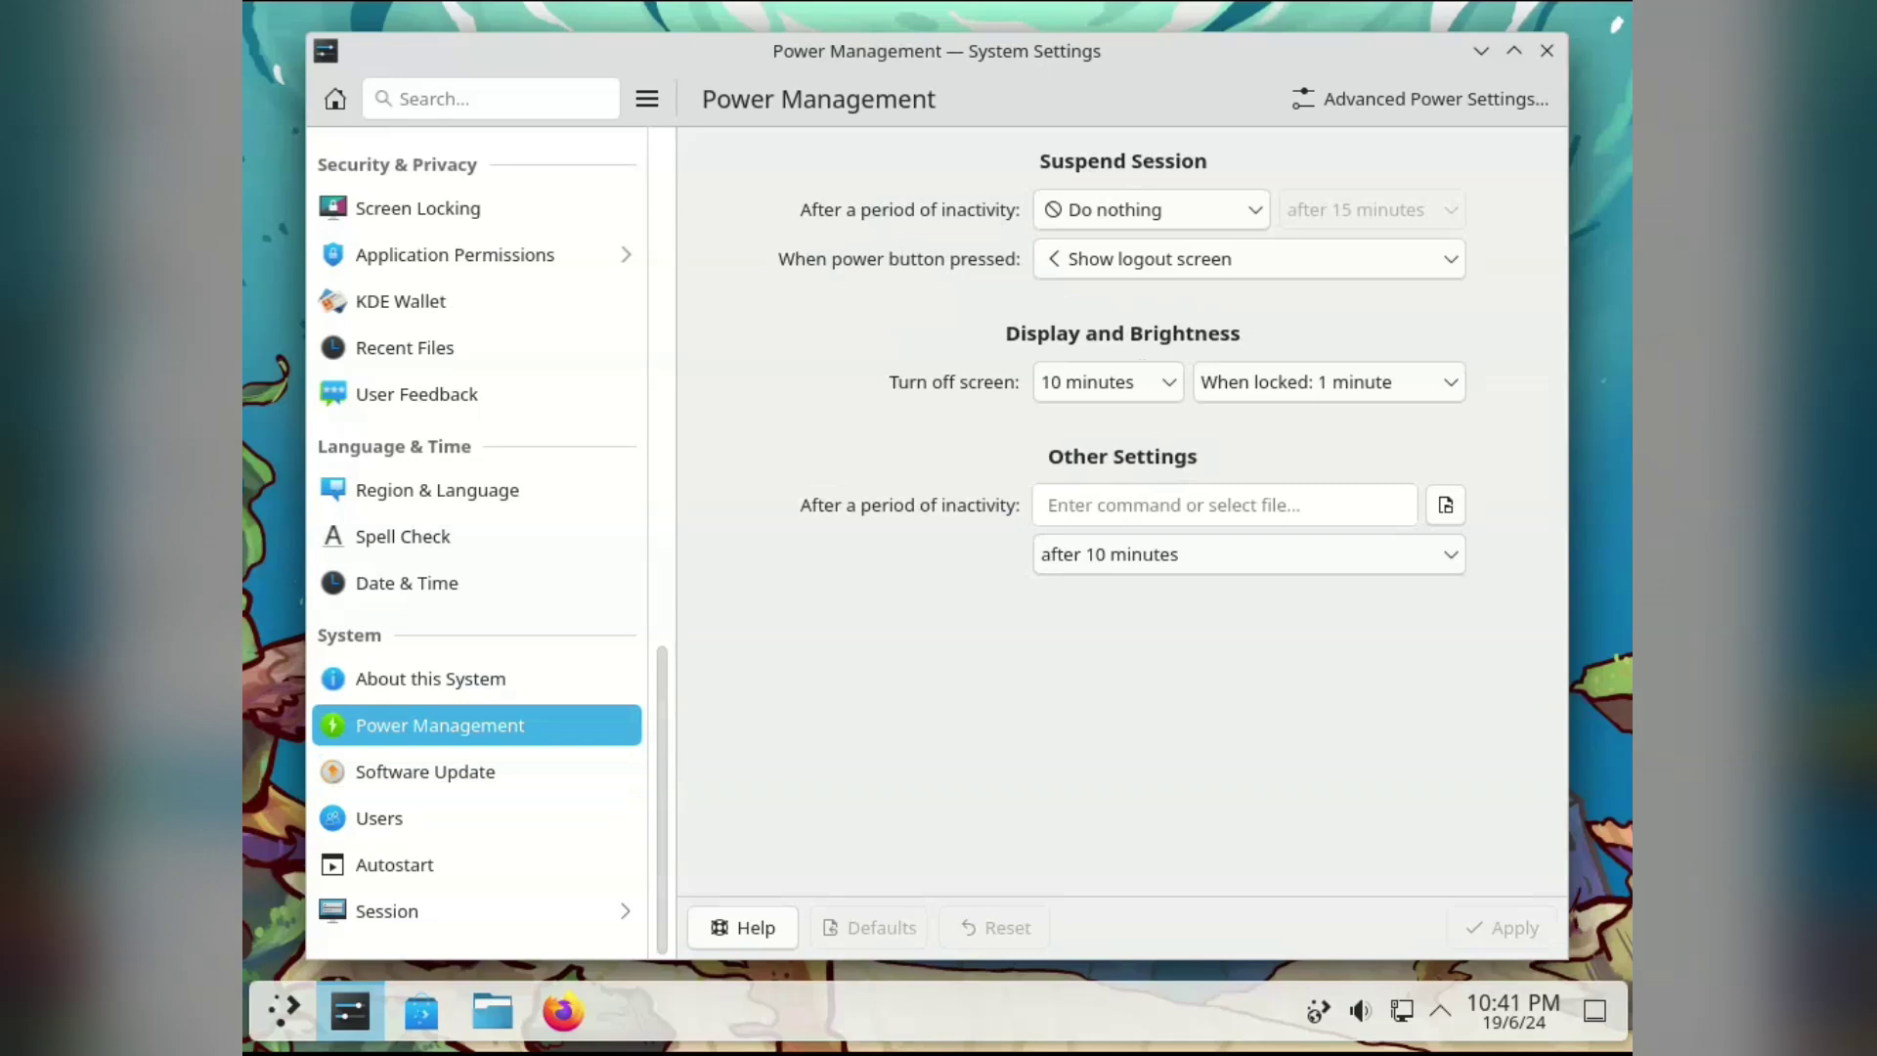
pyautogui.click(430, 678)
pyautogui.click(407, 583)
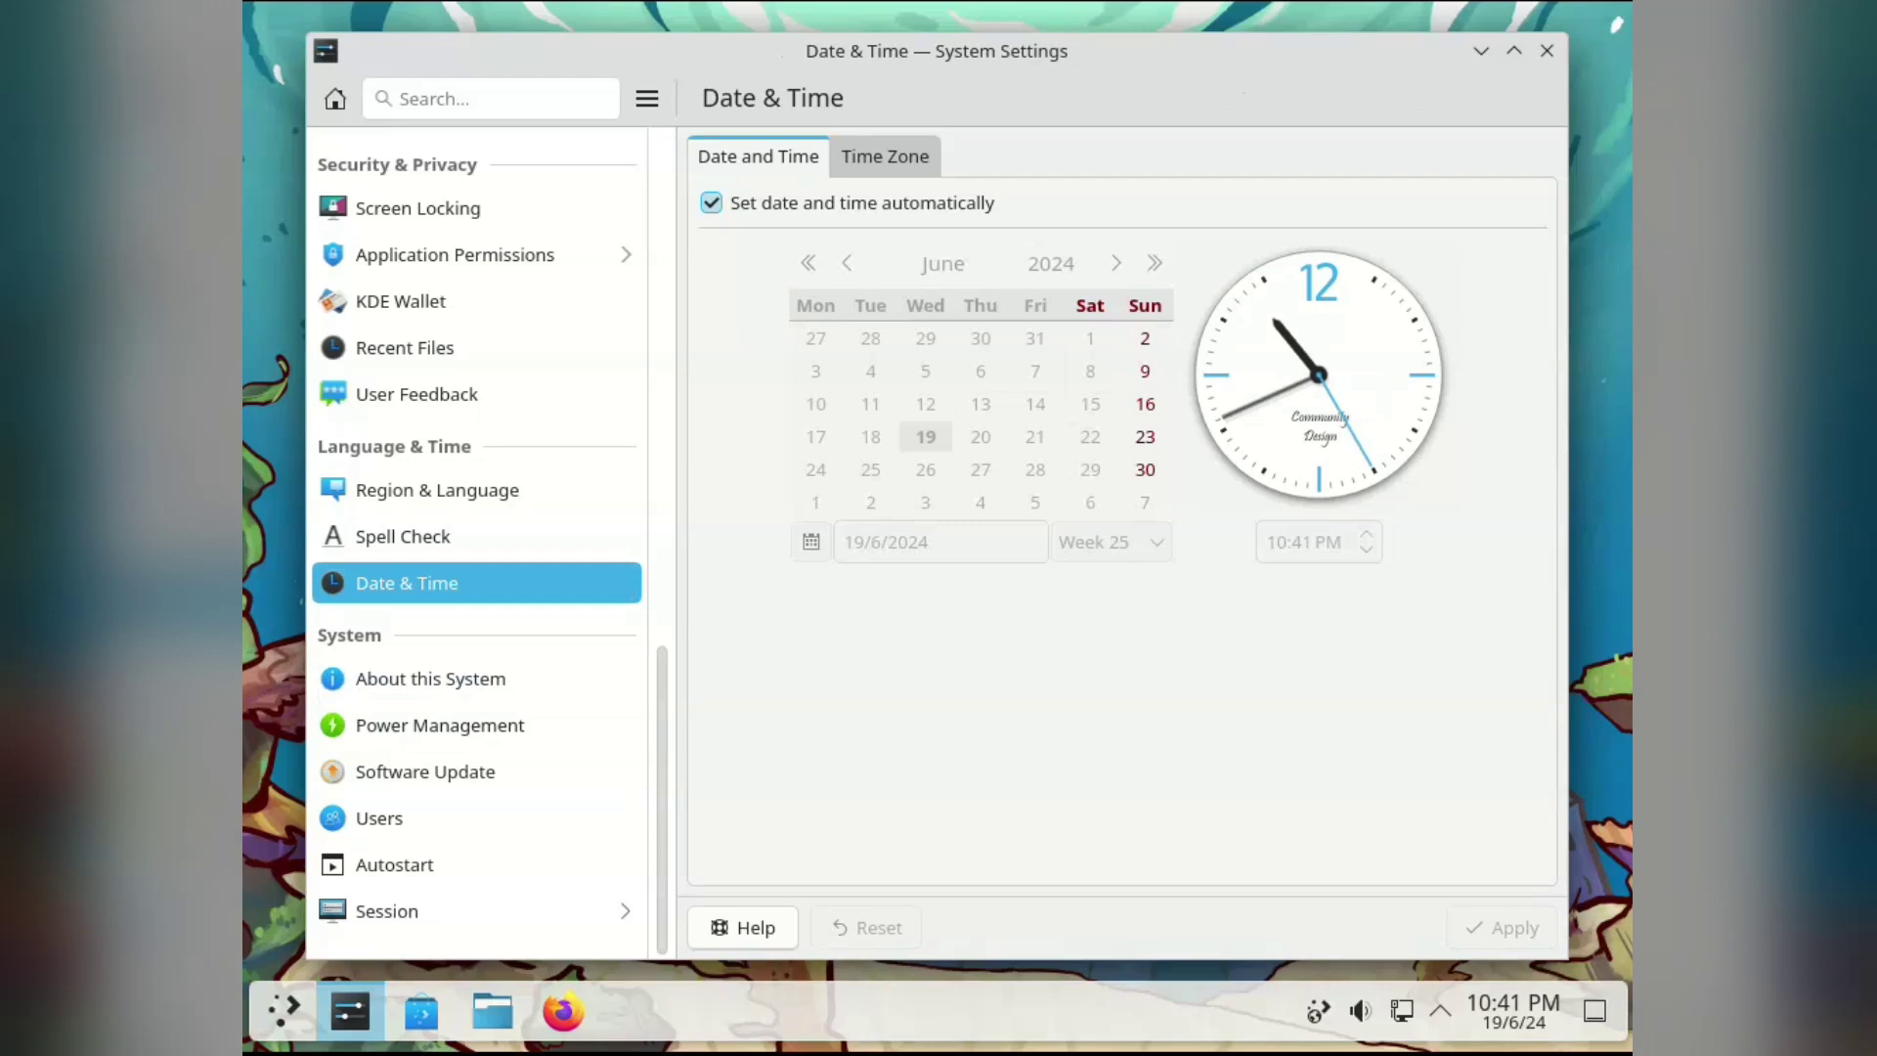
# Step: Open the Global Theme settings under Colors & Themes
pyautogui.scroll(3, 440, 518)
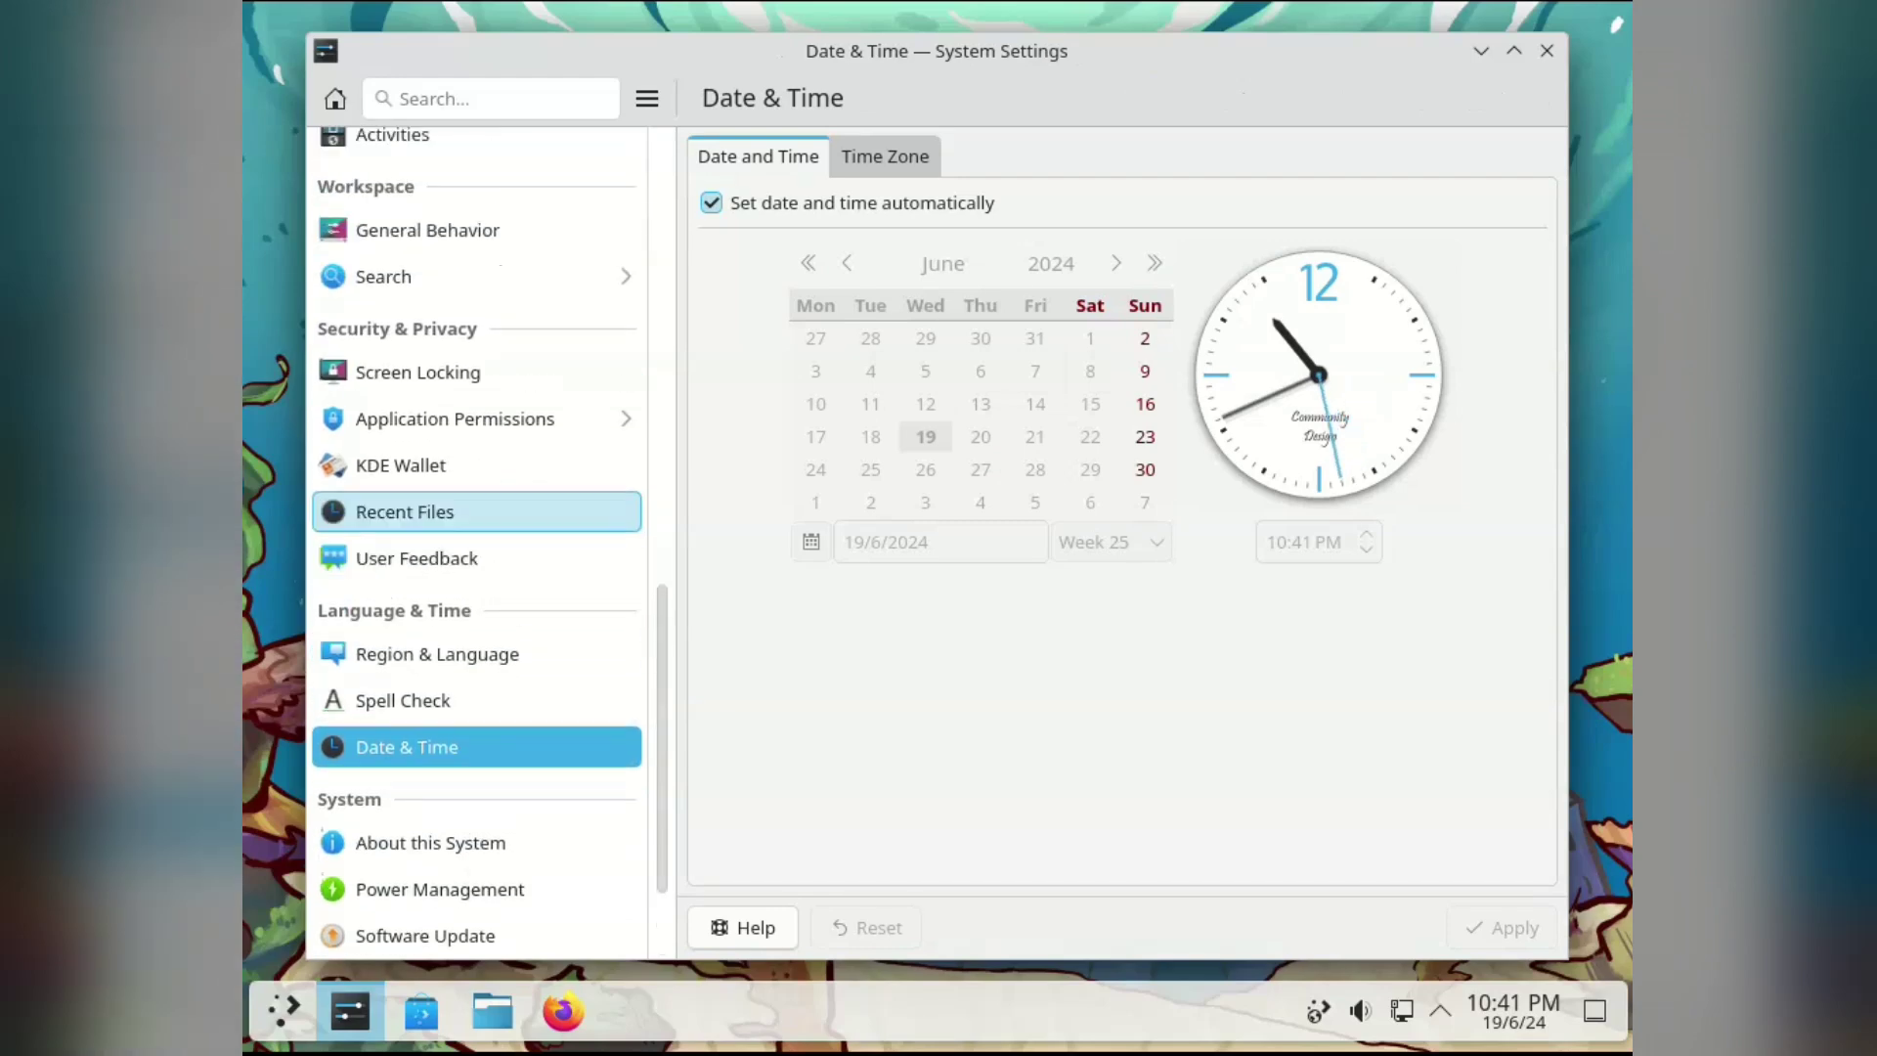
pyautogui.scroll(2, 440, 530)
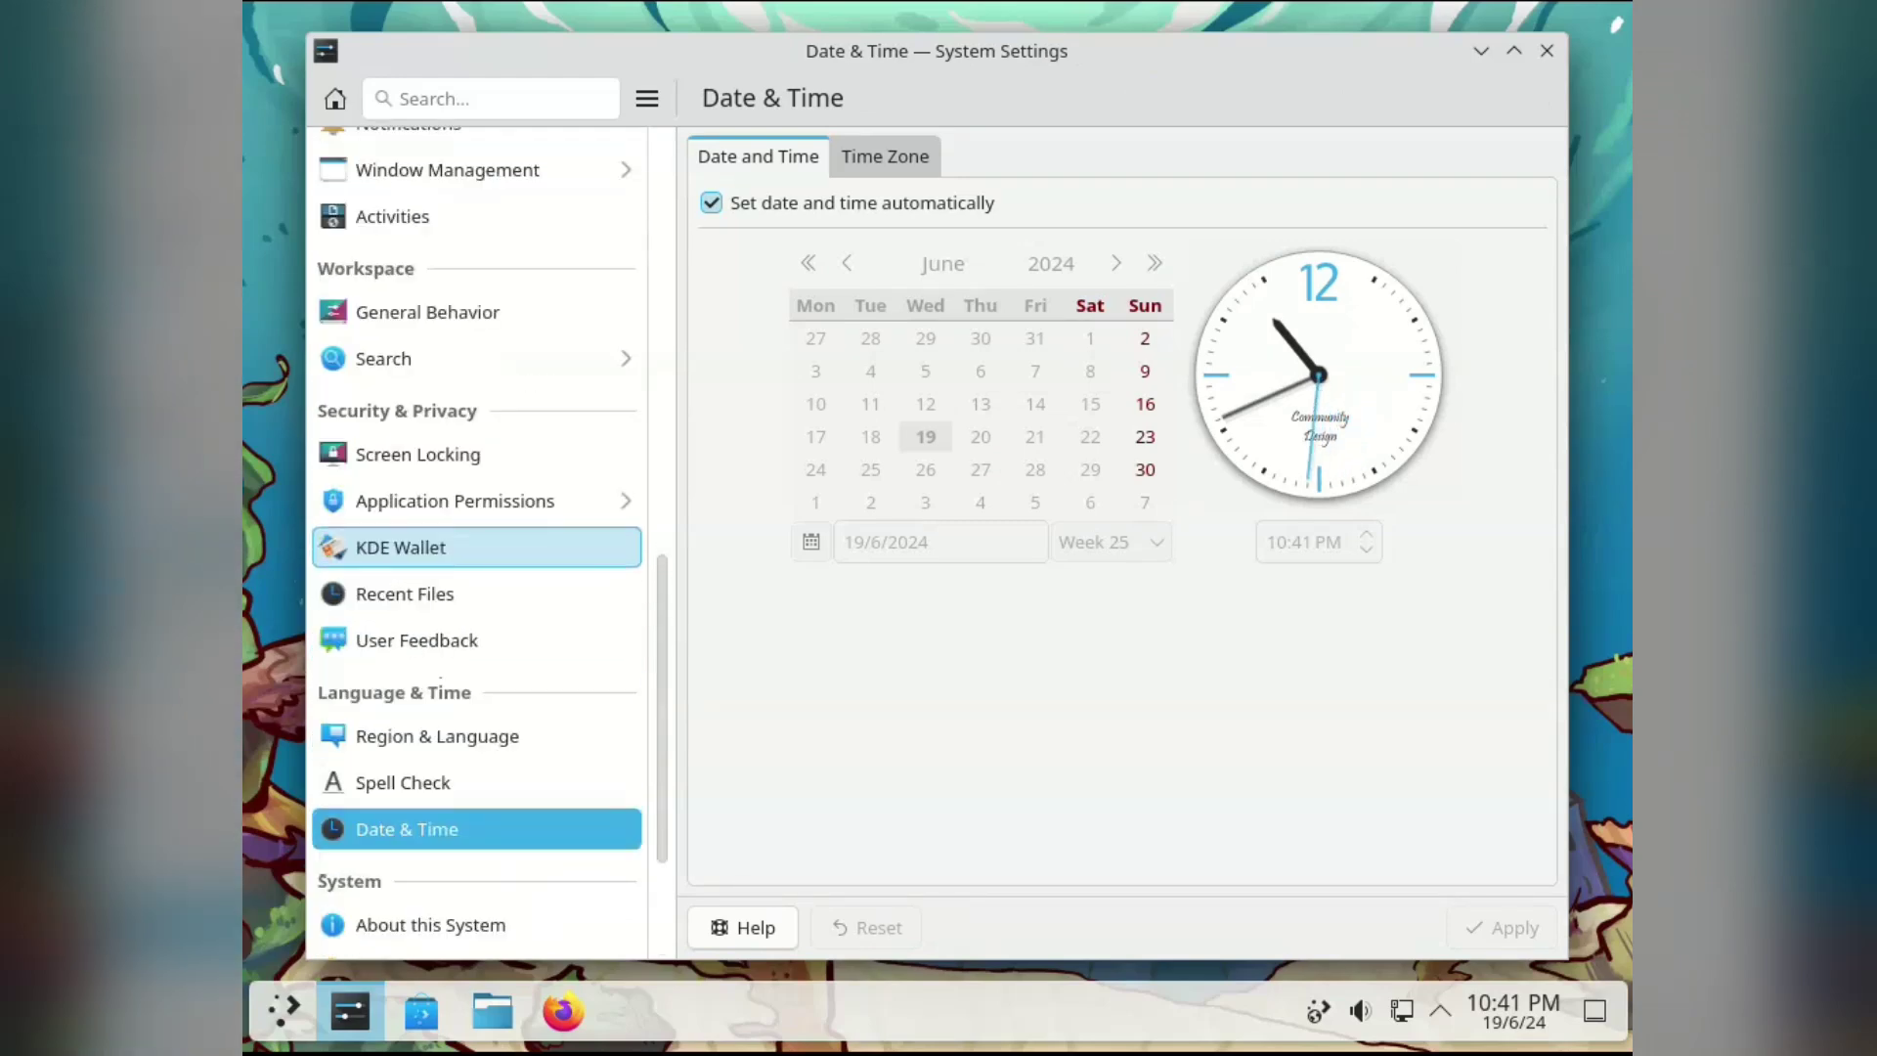
pyautogui.scroll(6, 440, 548)
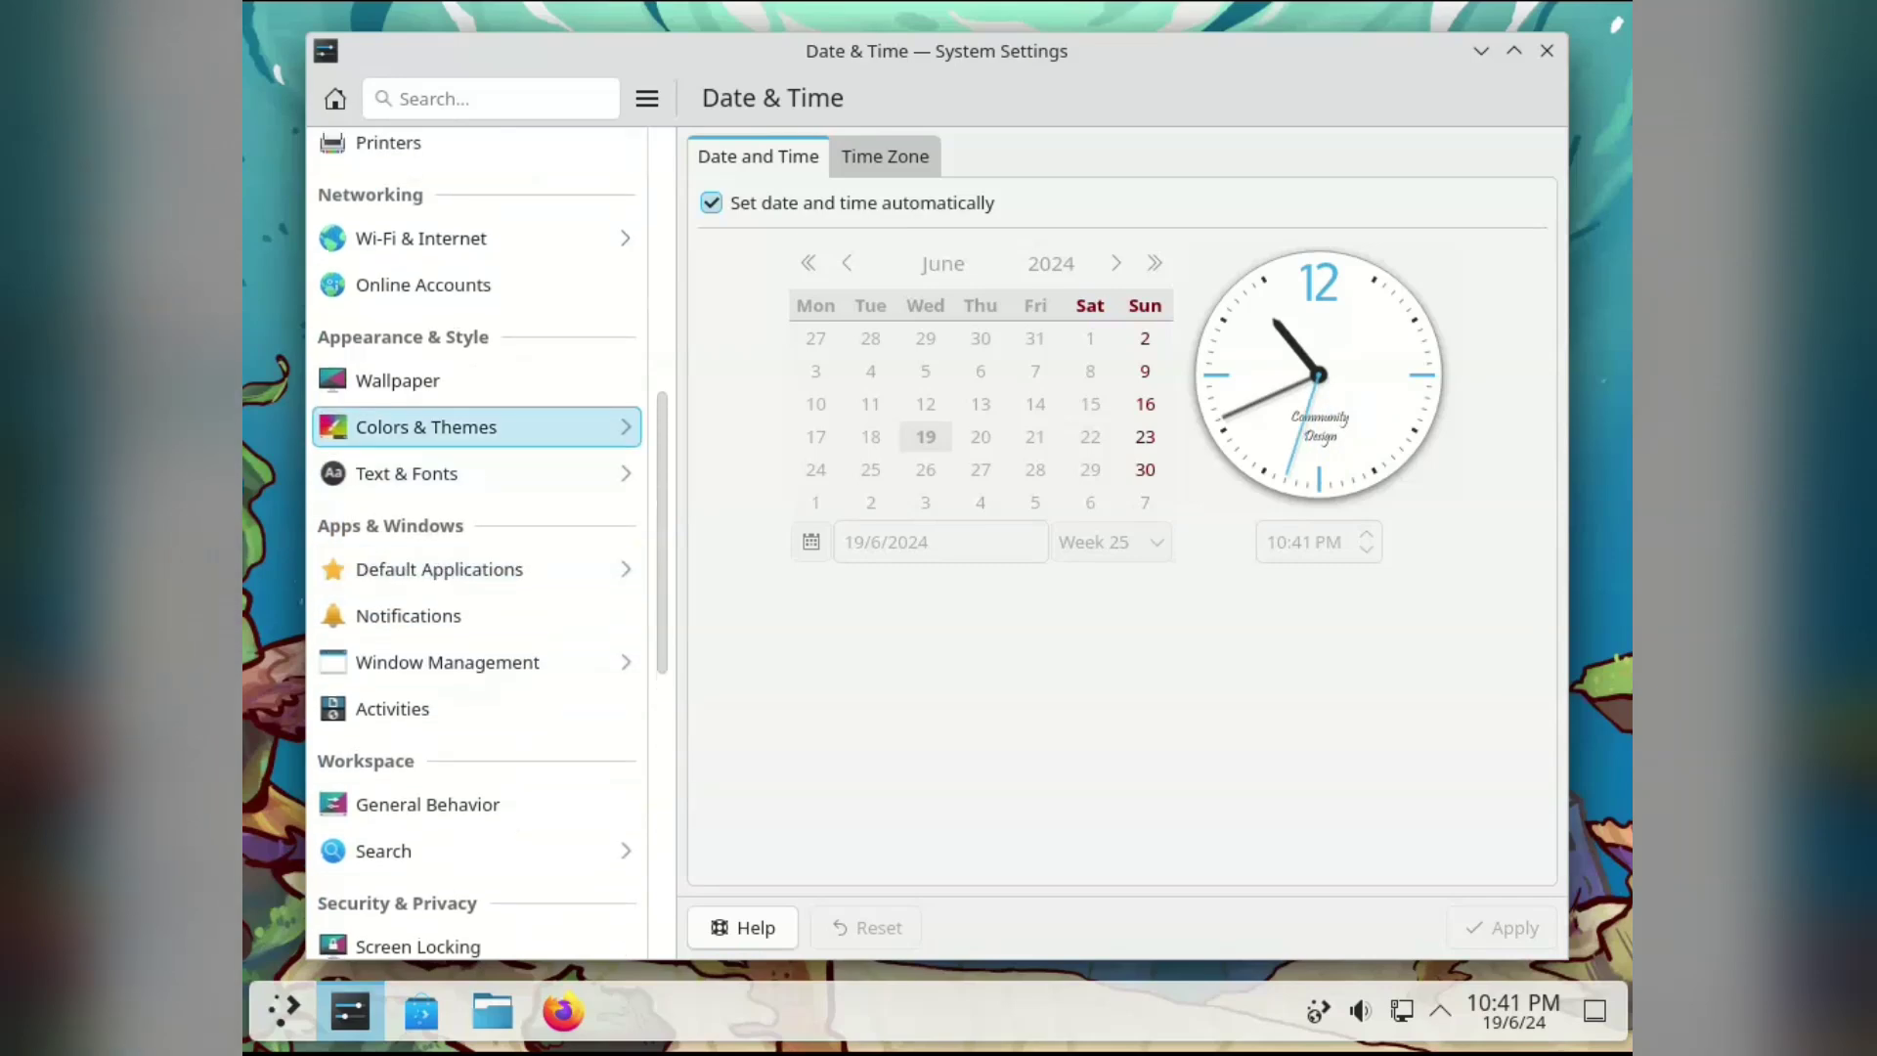
pyautogui.click(440, 427)
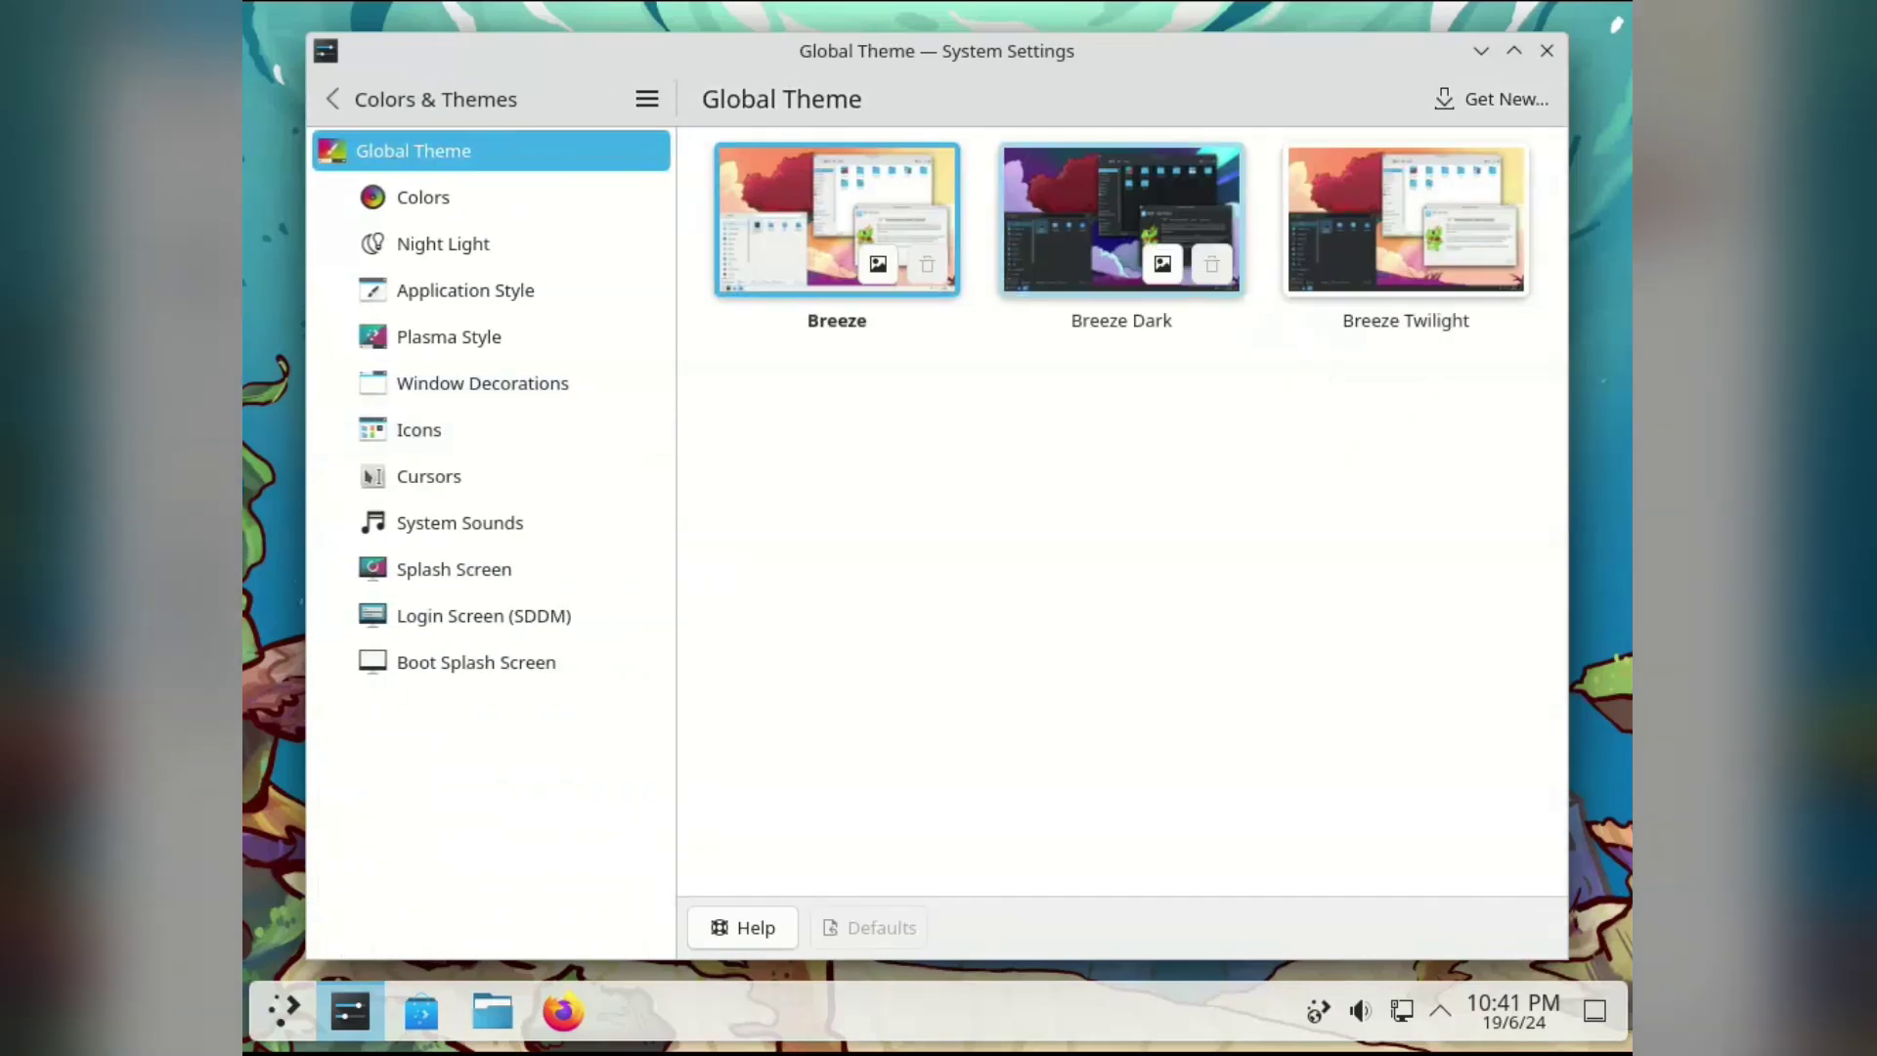
# Step: Try the Breeze Dark global theme and switch back to Breeze
pyautogui.click(1122, 220)
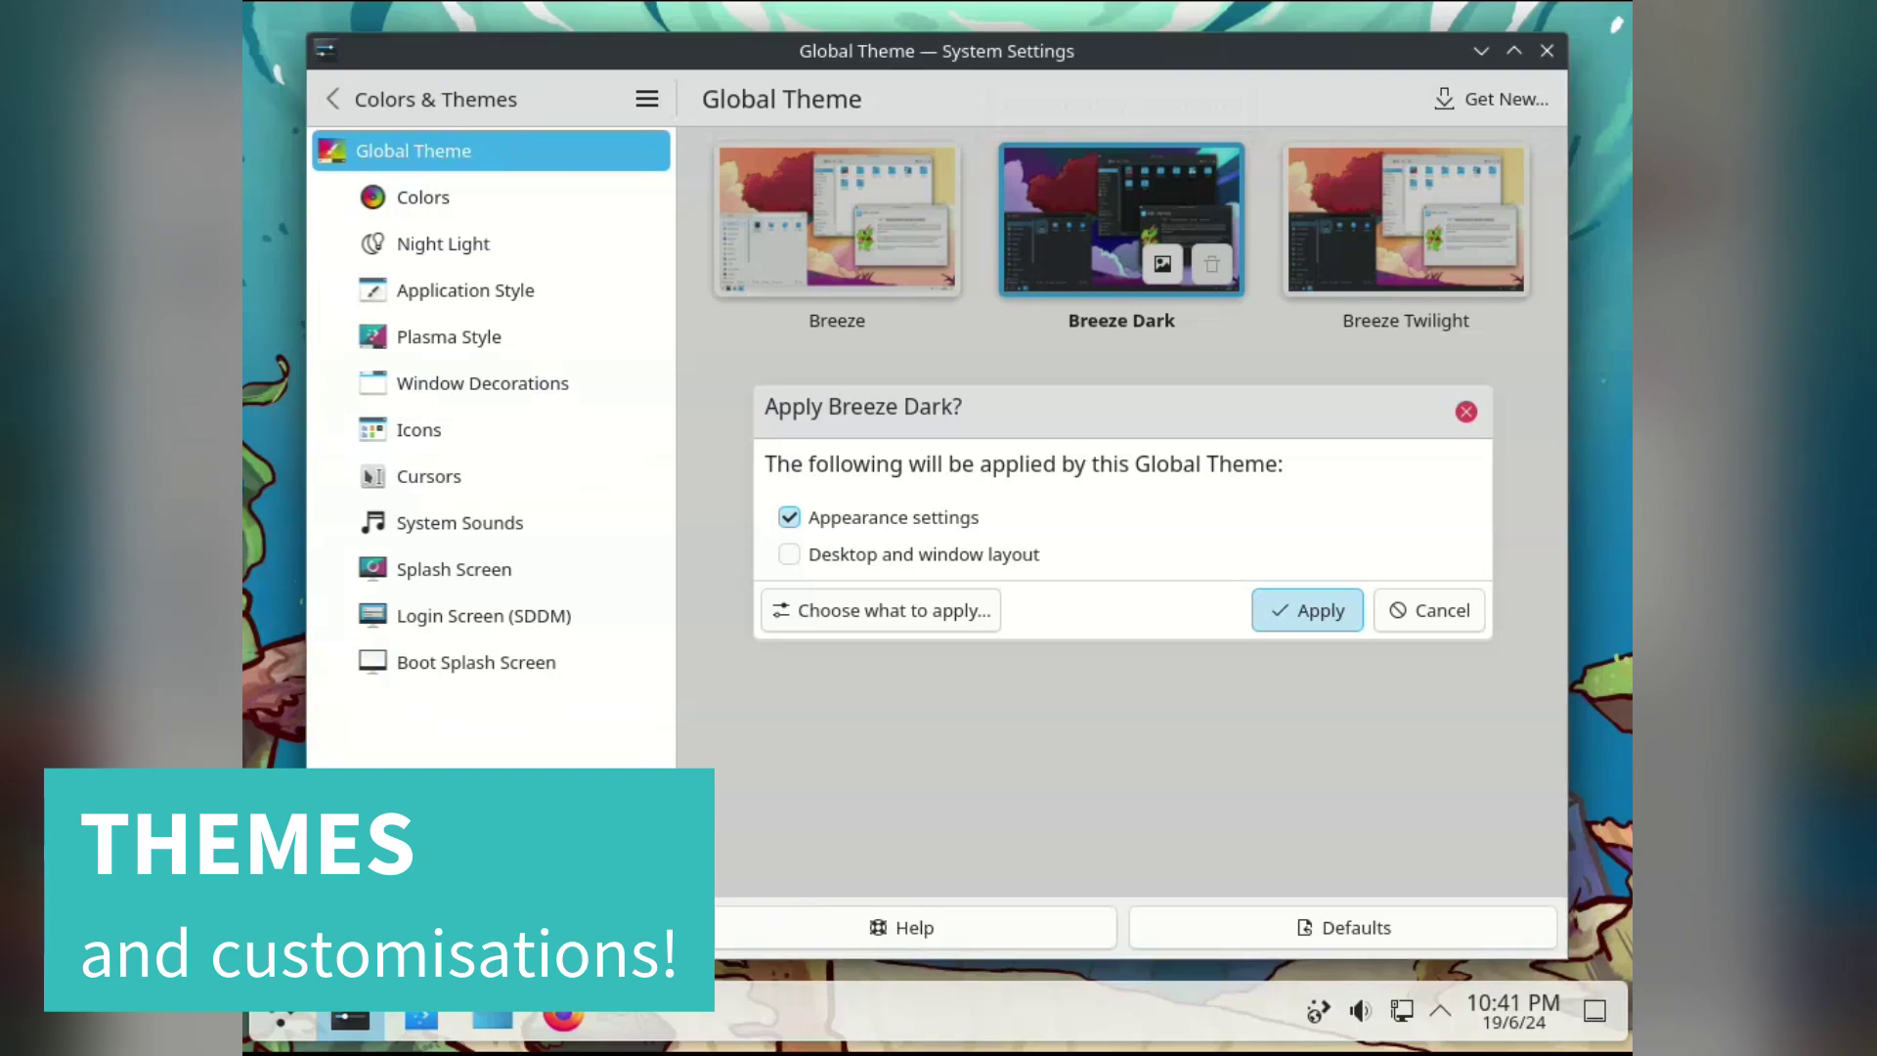
pyautogui.press('Return')
pyautogui.moveTo(937, 51)
pyautogui.mouseDown()
pyautogui.moveTo(1214, 82)
pyautogui.moveTo(925, 20)
pyautogui.moveTo(1006, 103)
pyautogui.moveTo(980, 19)
pyautogui.moveTo(1005, 84)
pyautogui.moveTo(973, 24)
pyautogui.moveTo(932, 25)
pyautogui.moveTo(939, 44)
pyautogui.mouseUp()
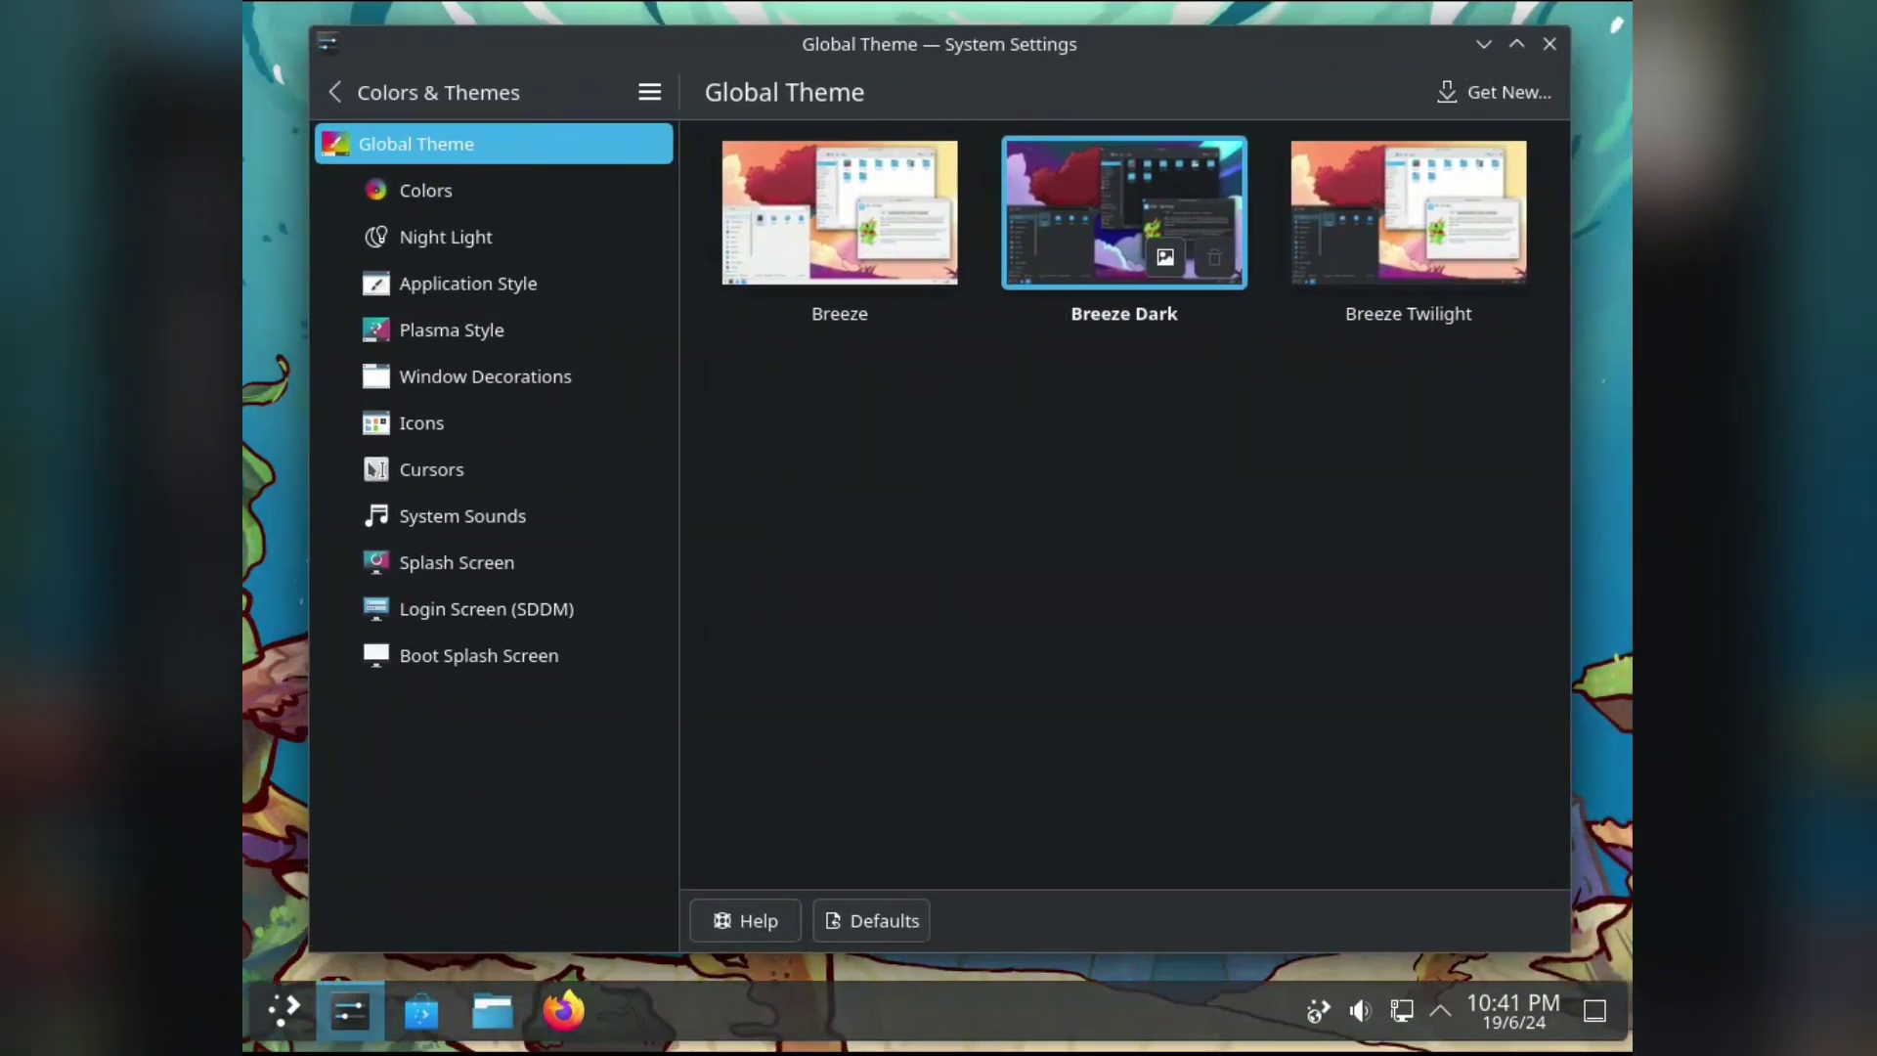
pyautogui.click(839, 213)
pyautogui.click(1307, 612)
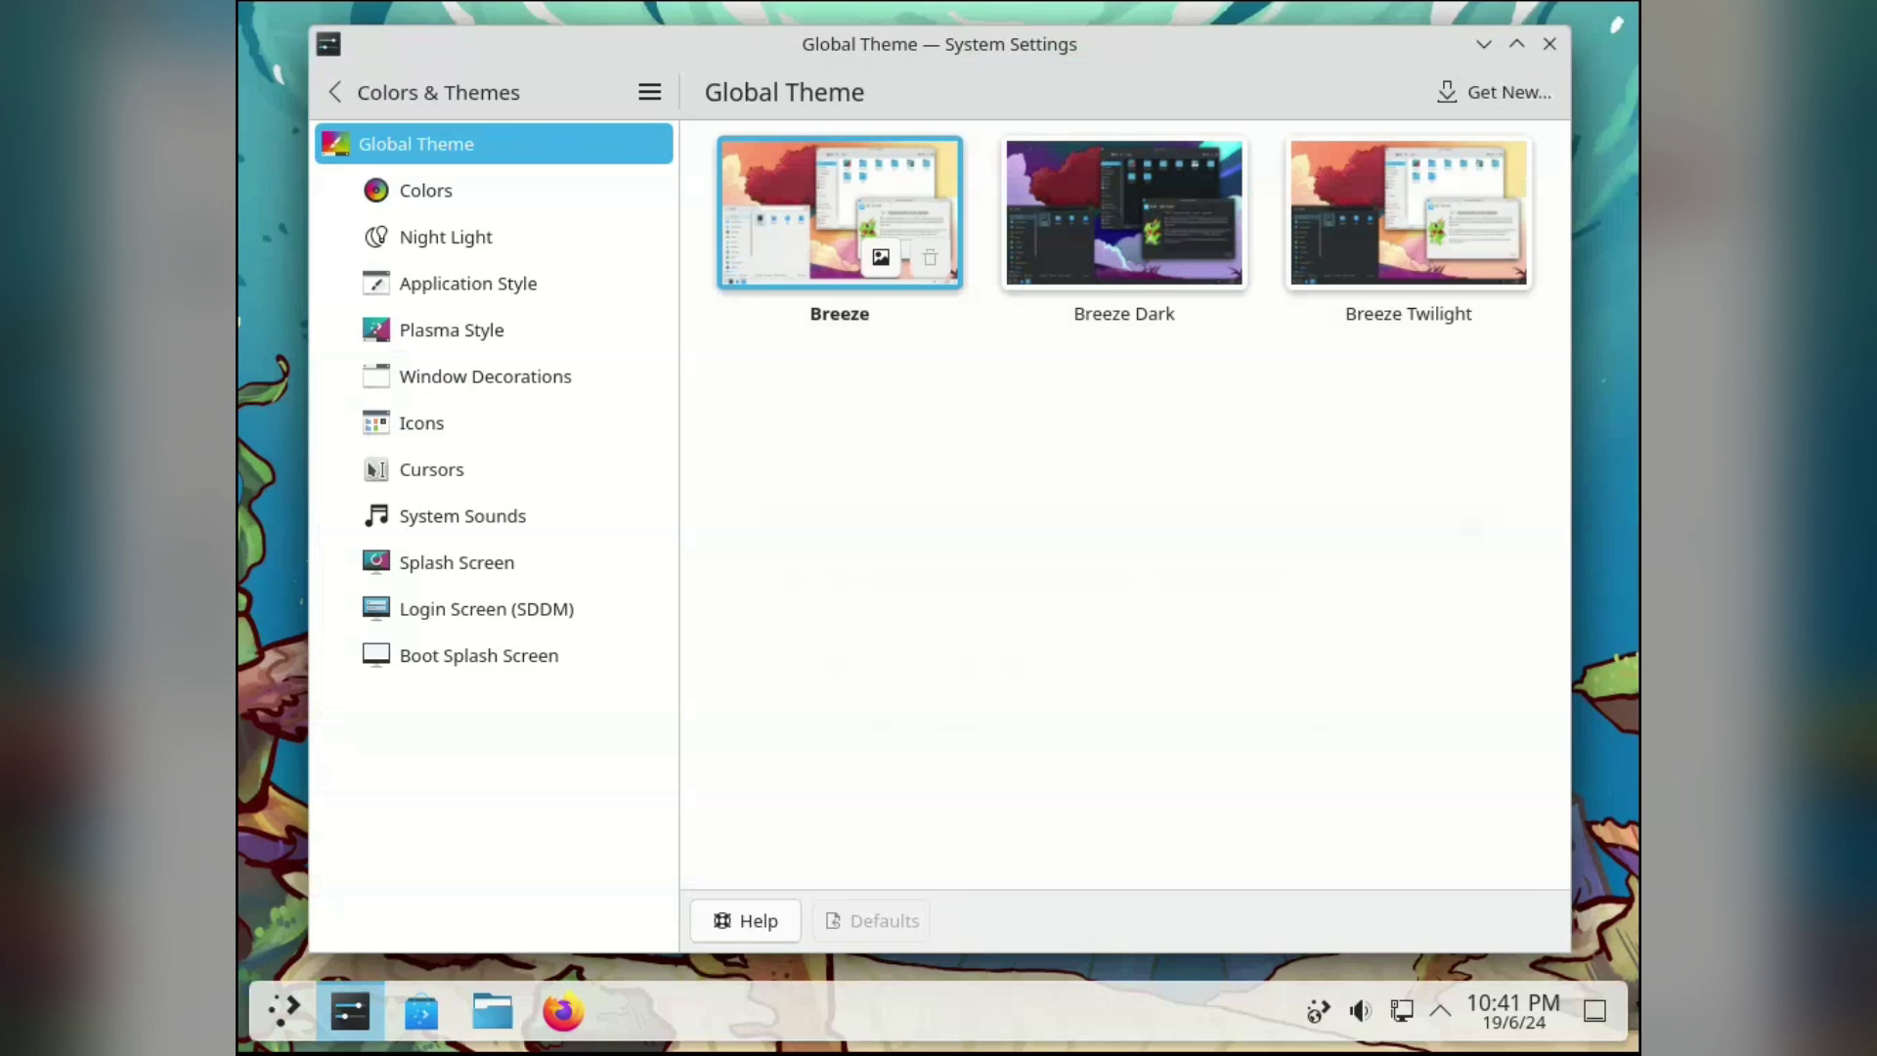
# Step: Apply the Breeze Classic color scheme and take the accent color from the wallpaper
pyautogui.click(493, 191)
pyautogui.click(911, 371)
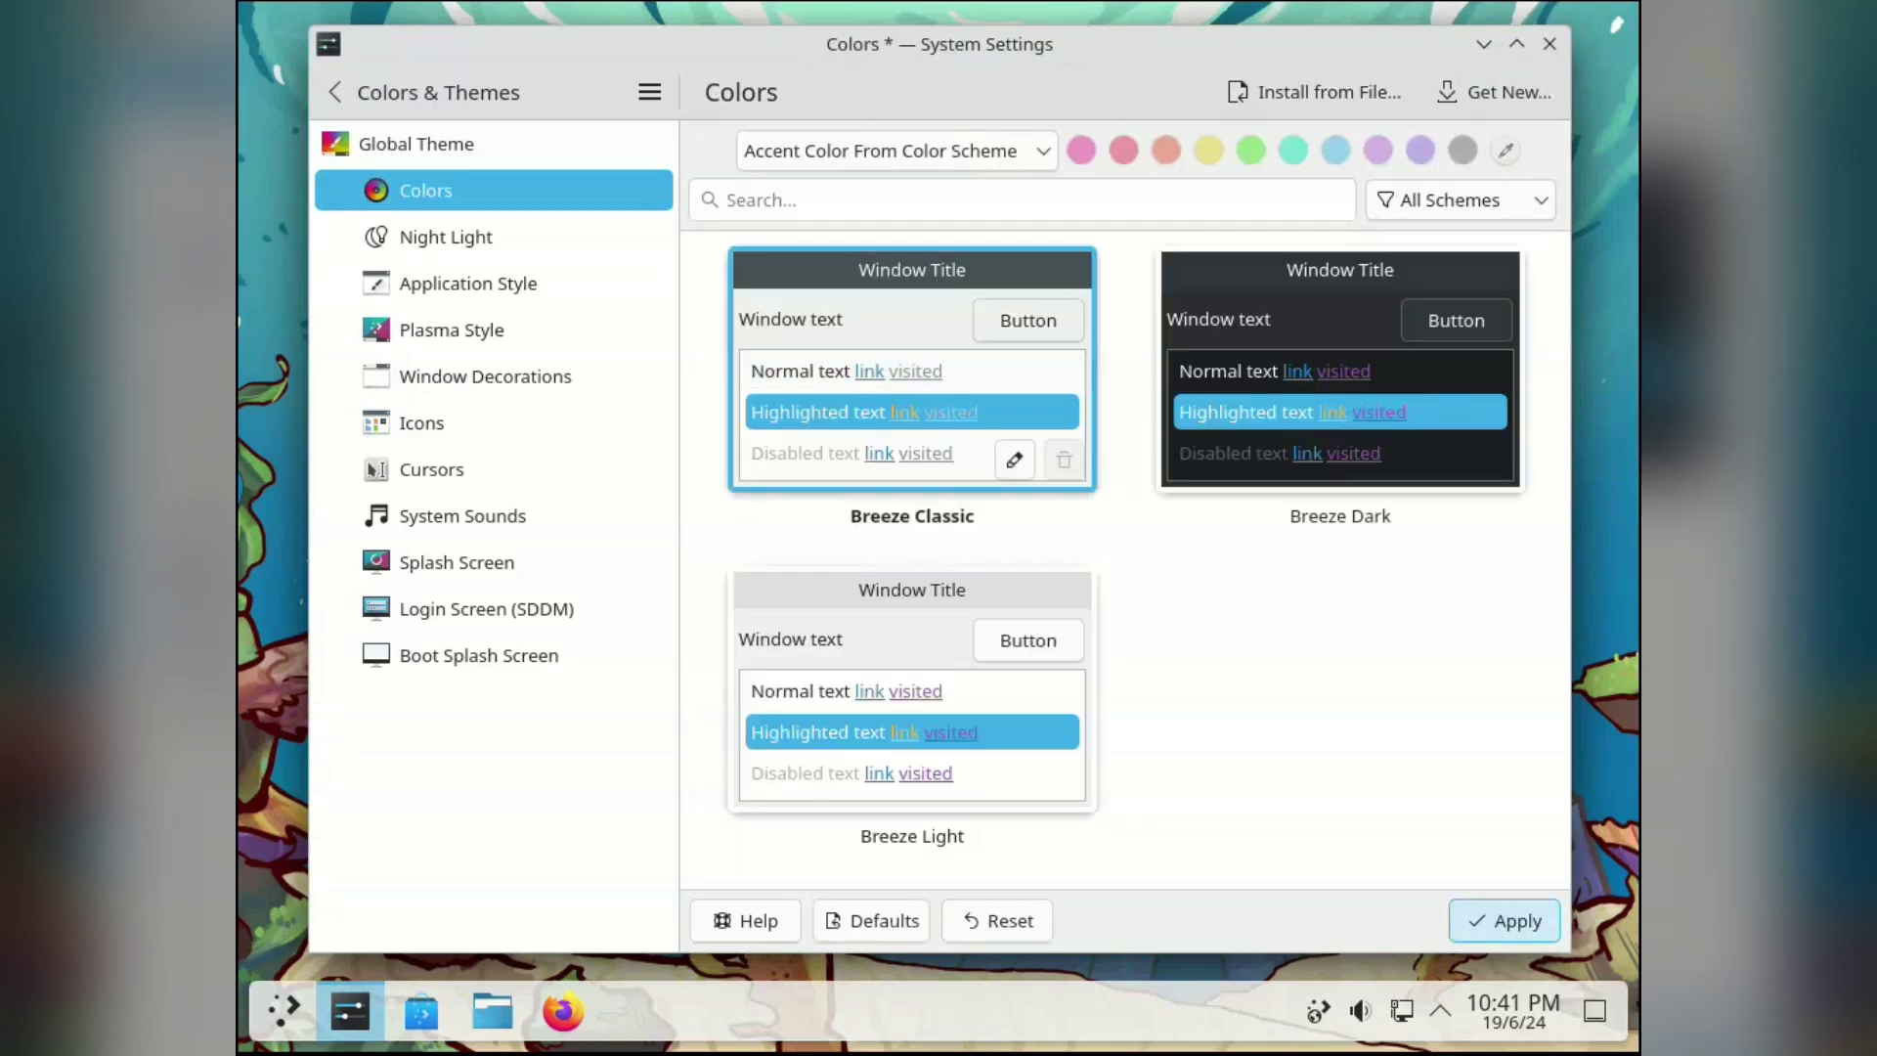
pyautogui.click(1503, 921)
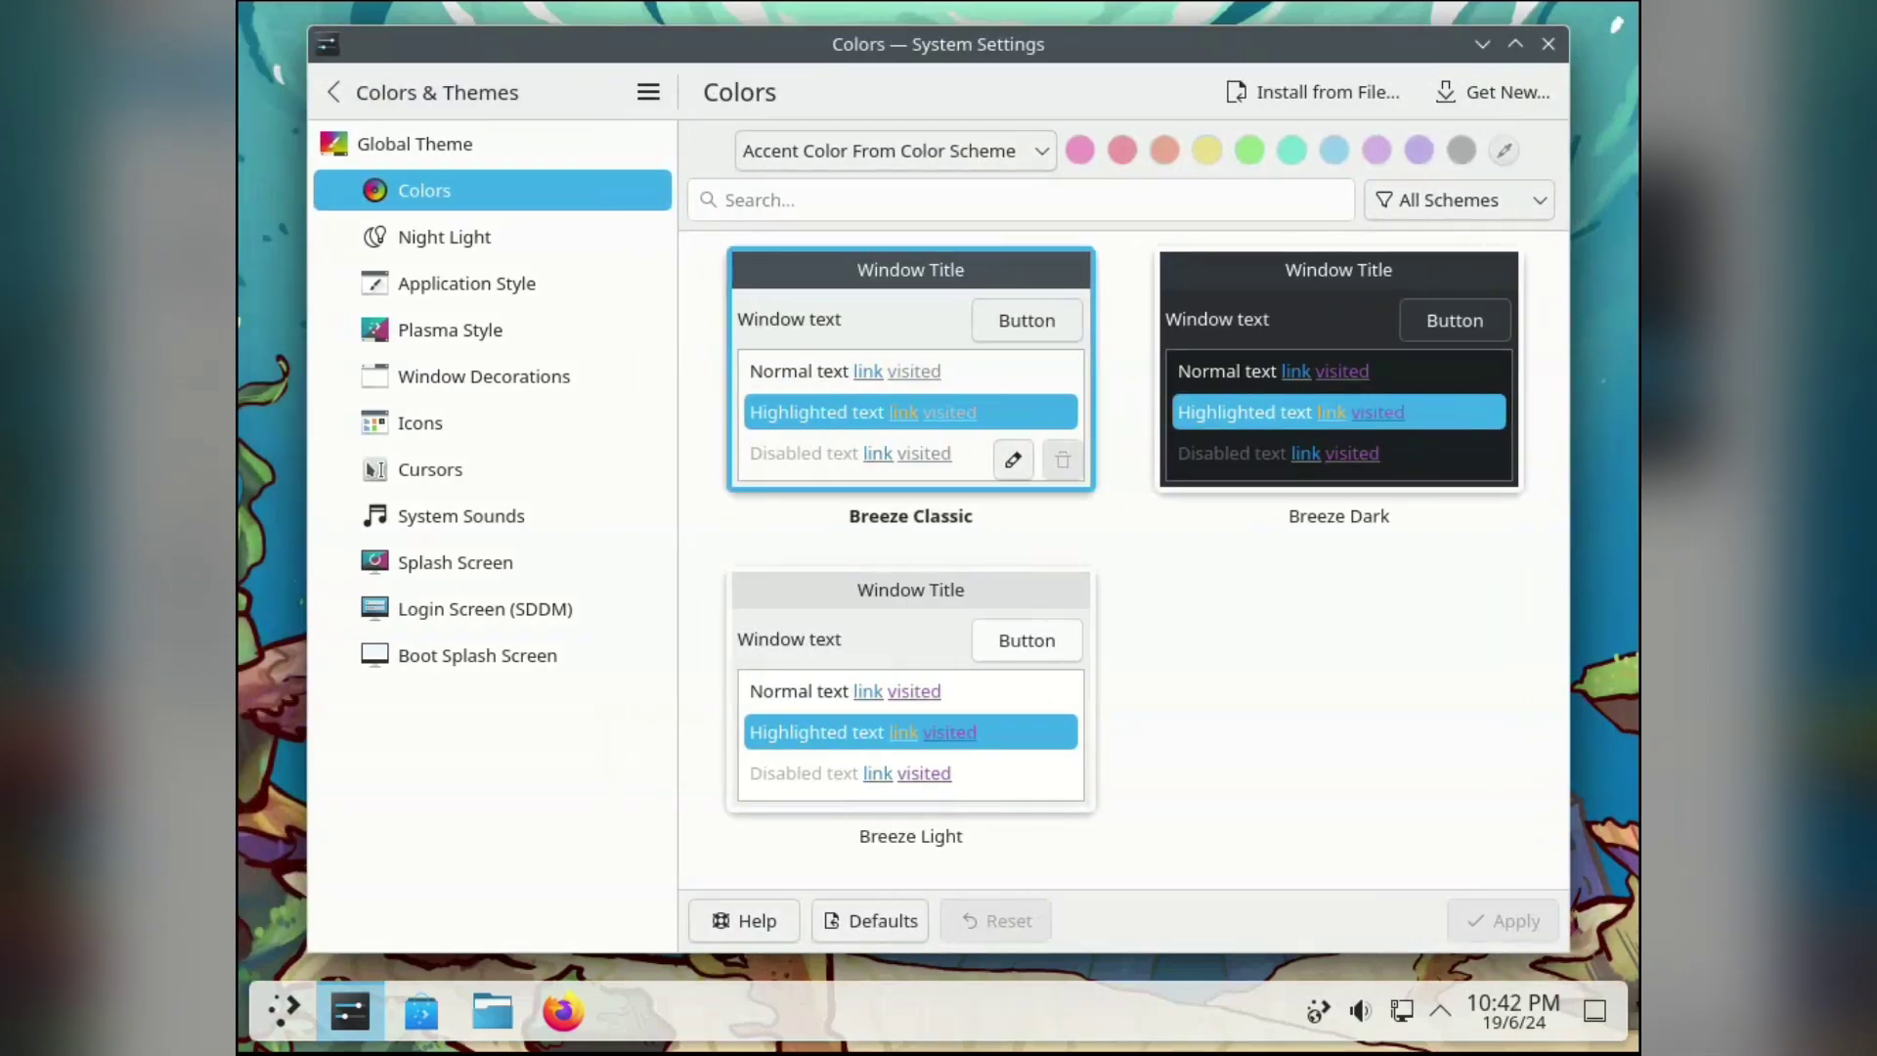
pyautogui.click(895, 150)
pyautogui.click(895, 233)
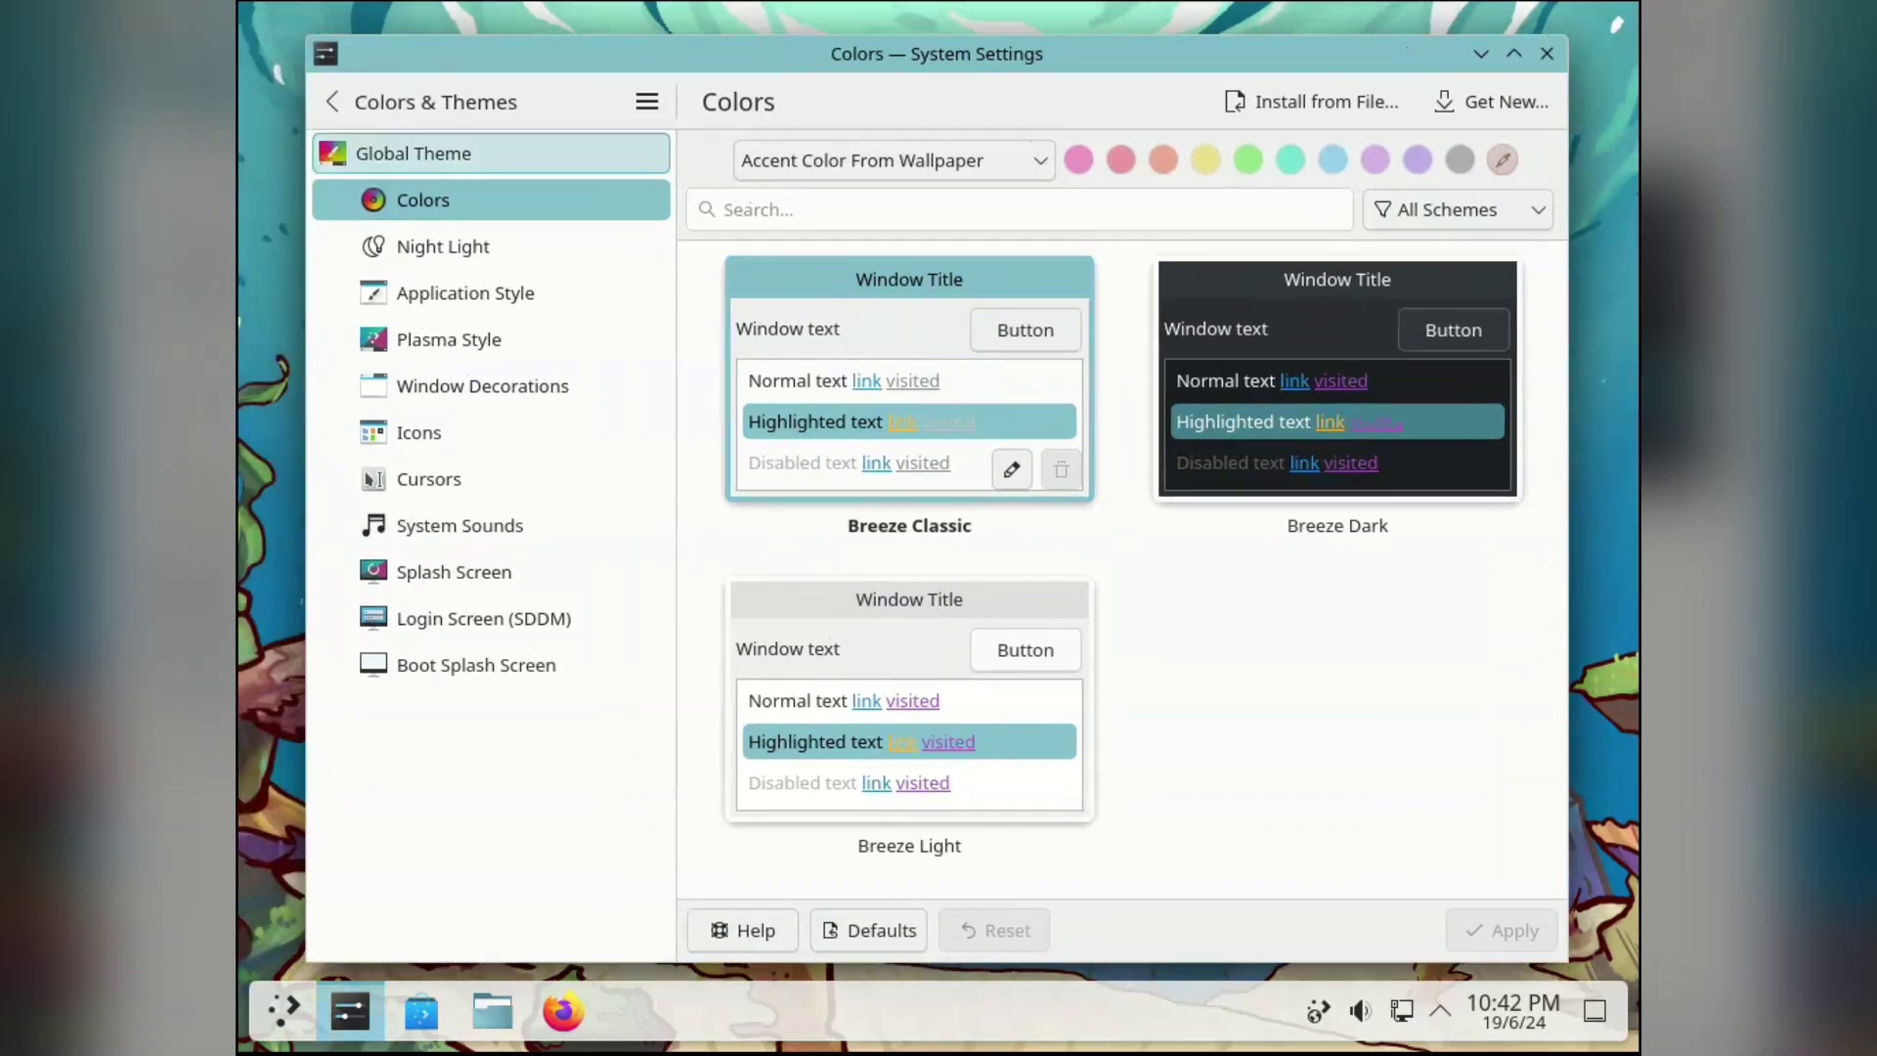
# Step: Apply Fusion as the application style
pyautogui.click(465, 292)
pyautogui.click(1337, 293)
pyautogui.click(1502, 930)
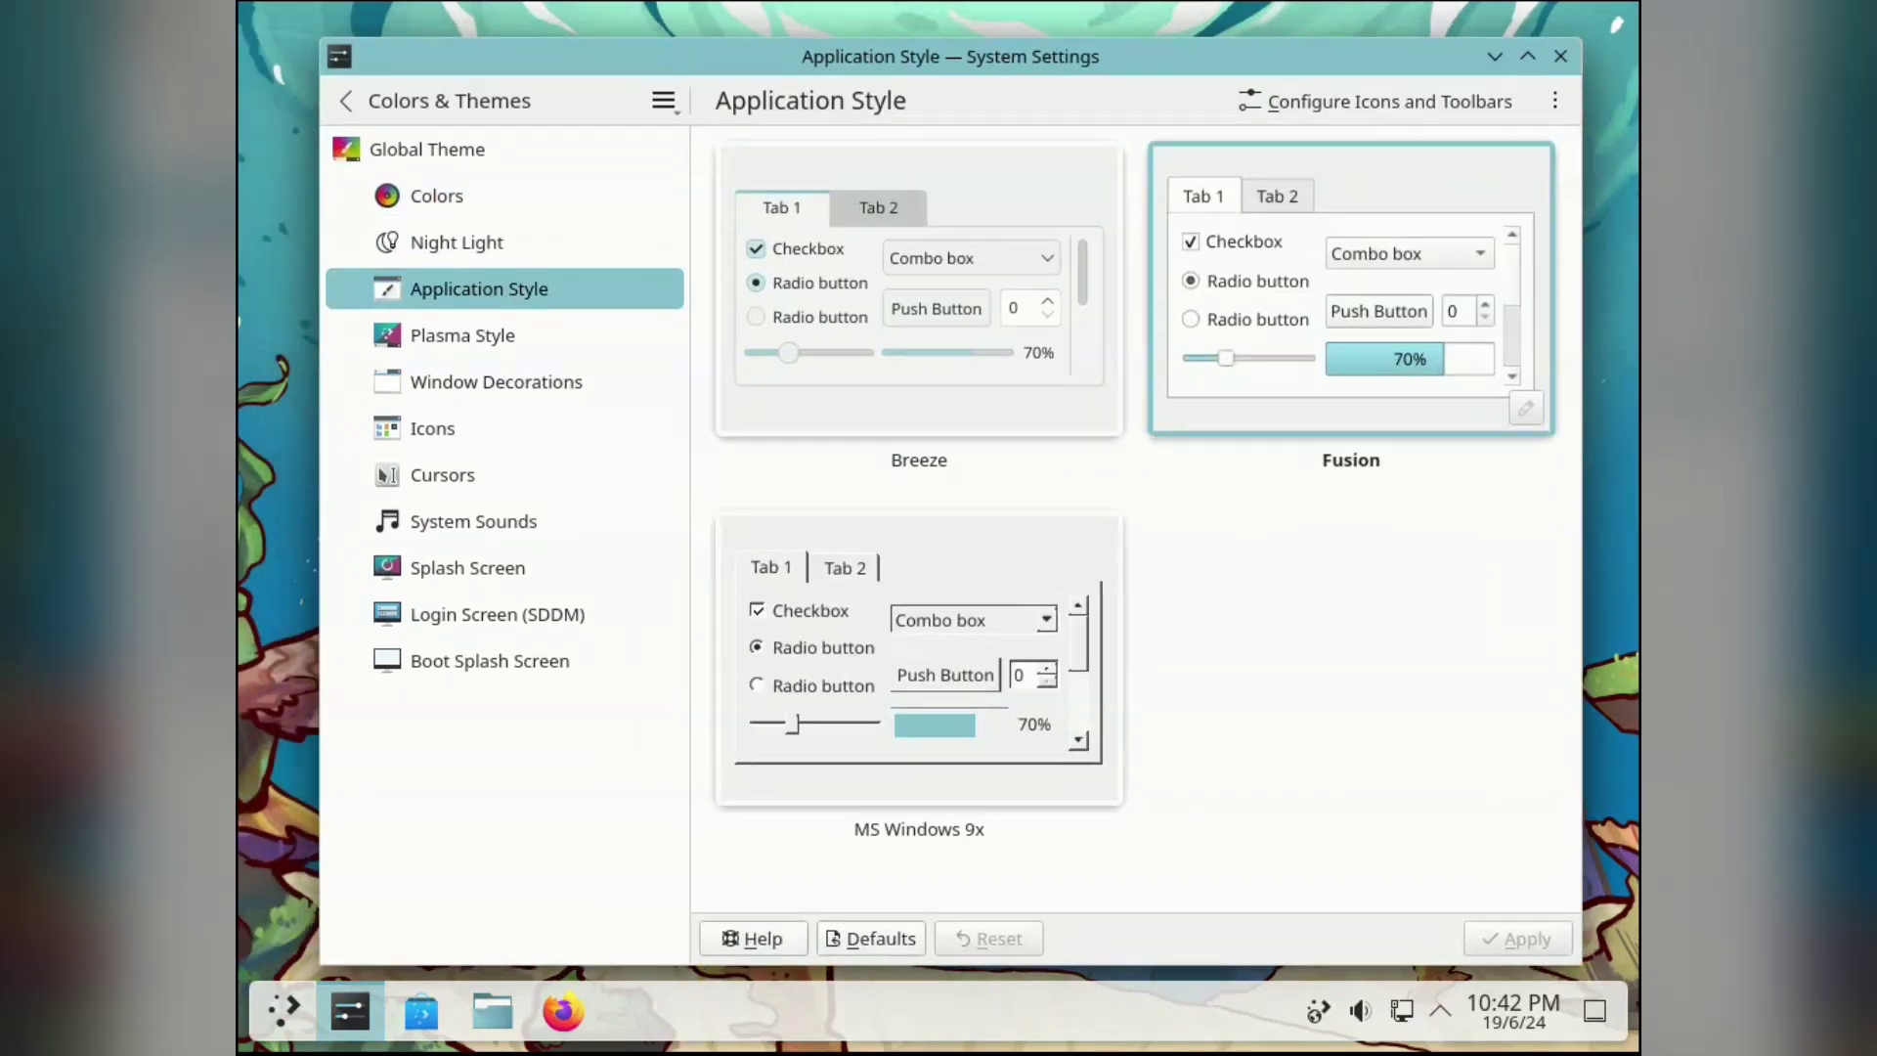
# Step: Apply Breeze Light as the Plasma style
pyautogui.click(463, 335)
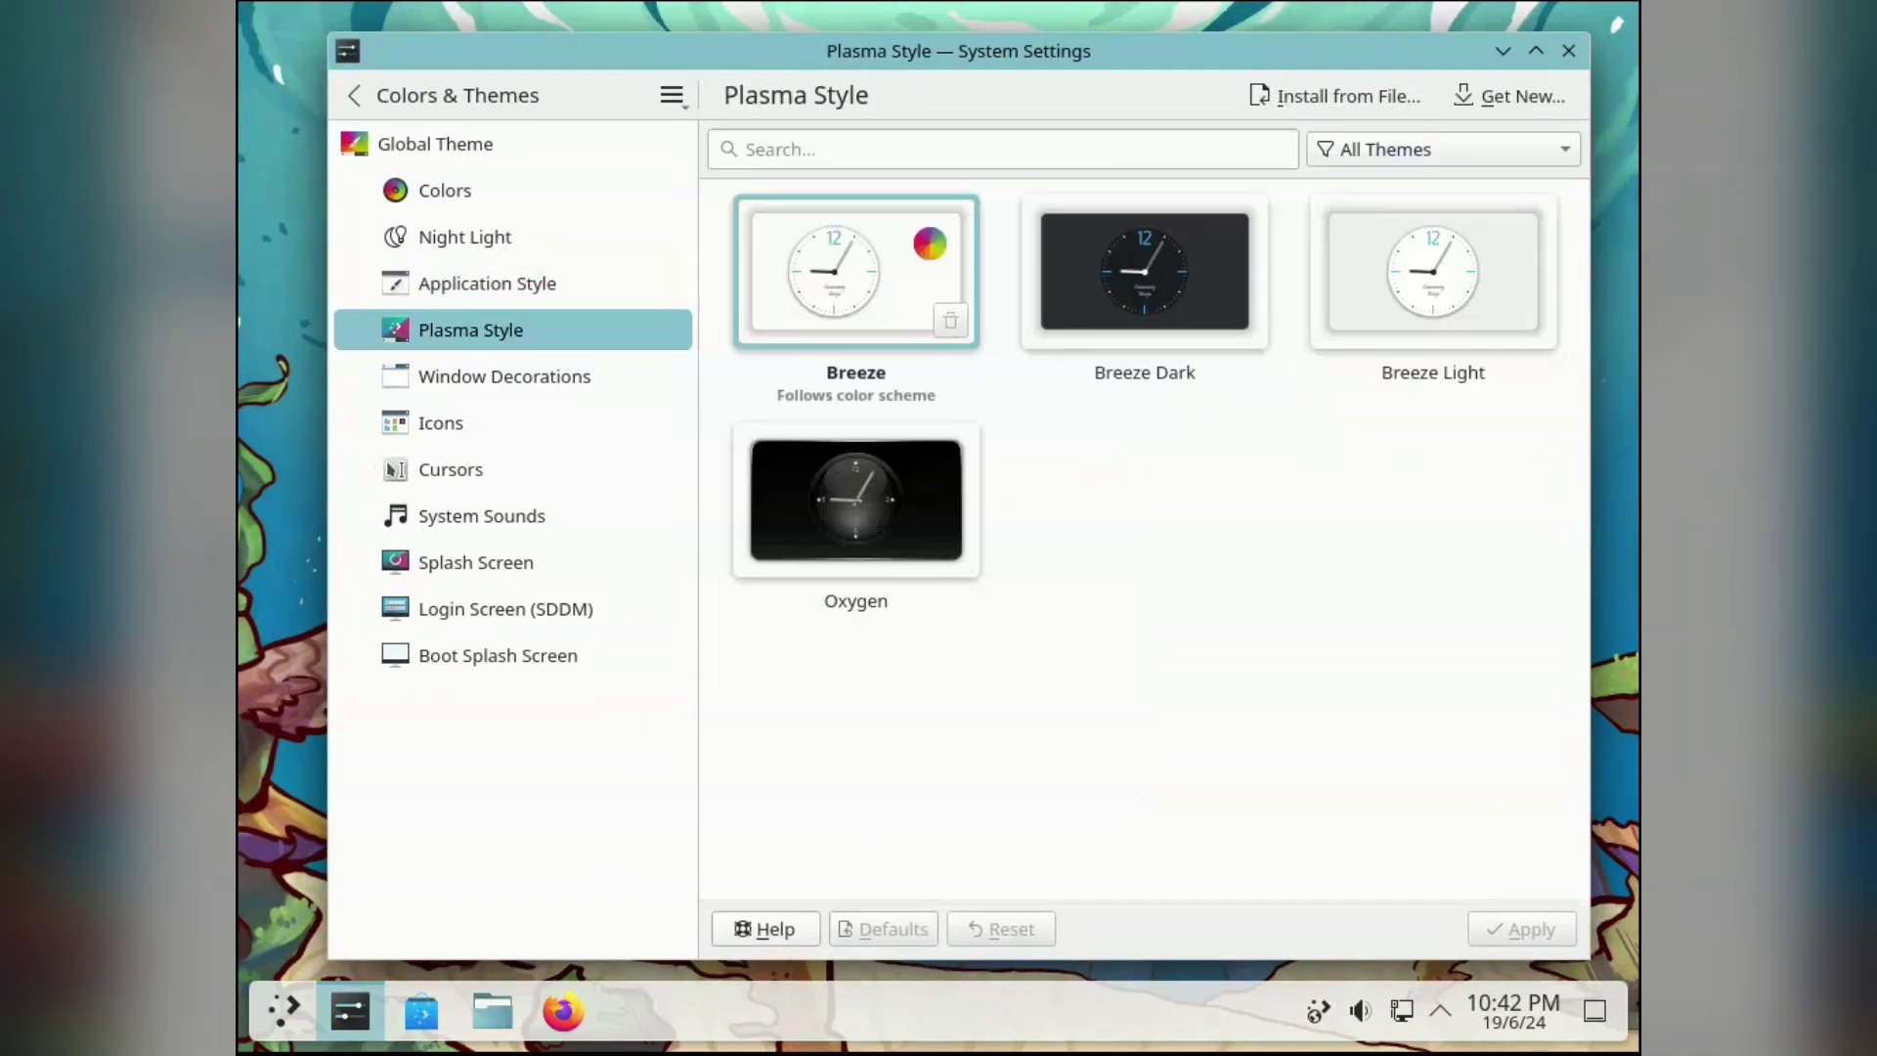
pyautogui.click(1432, 273)
pyautogui.press('Return')
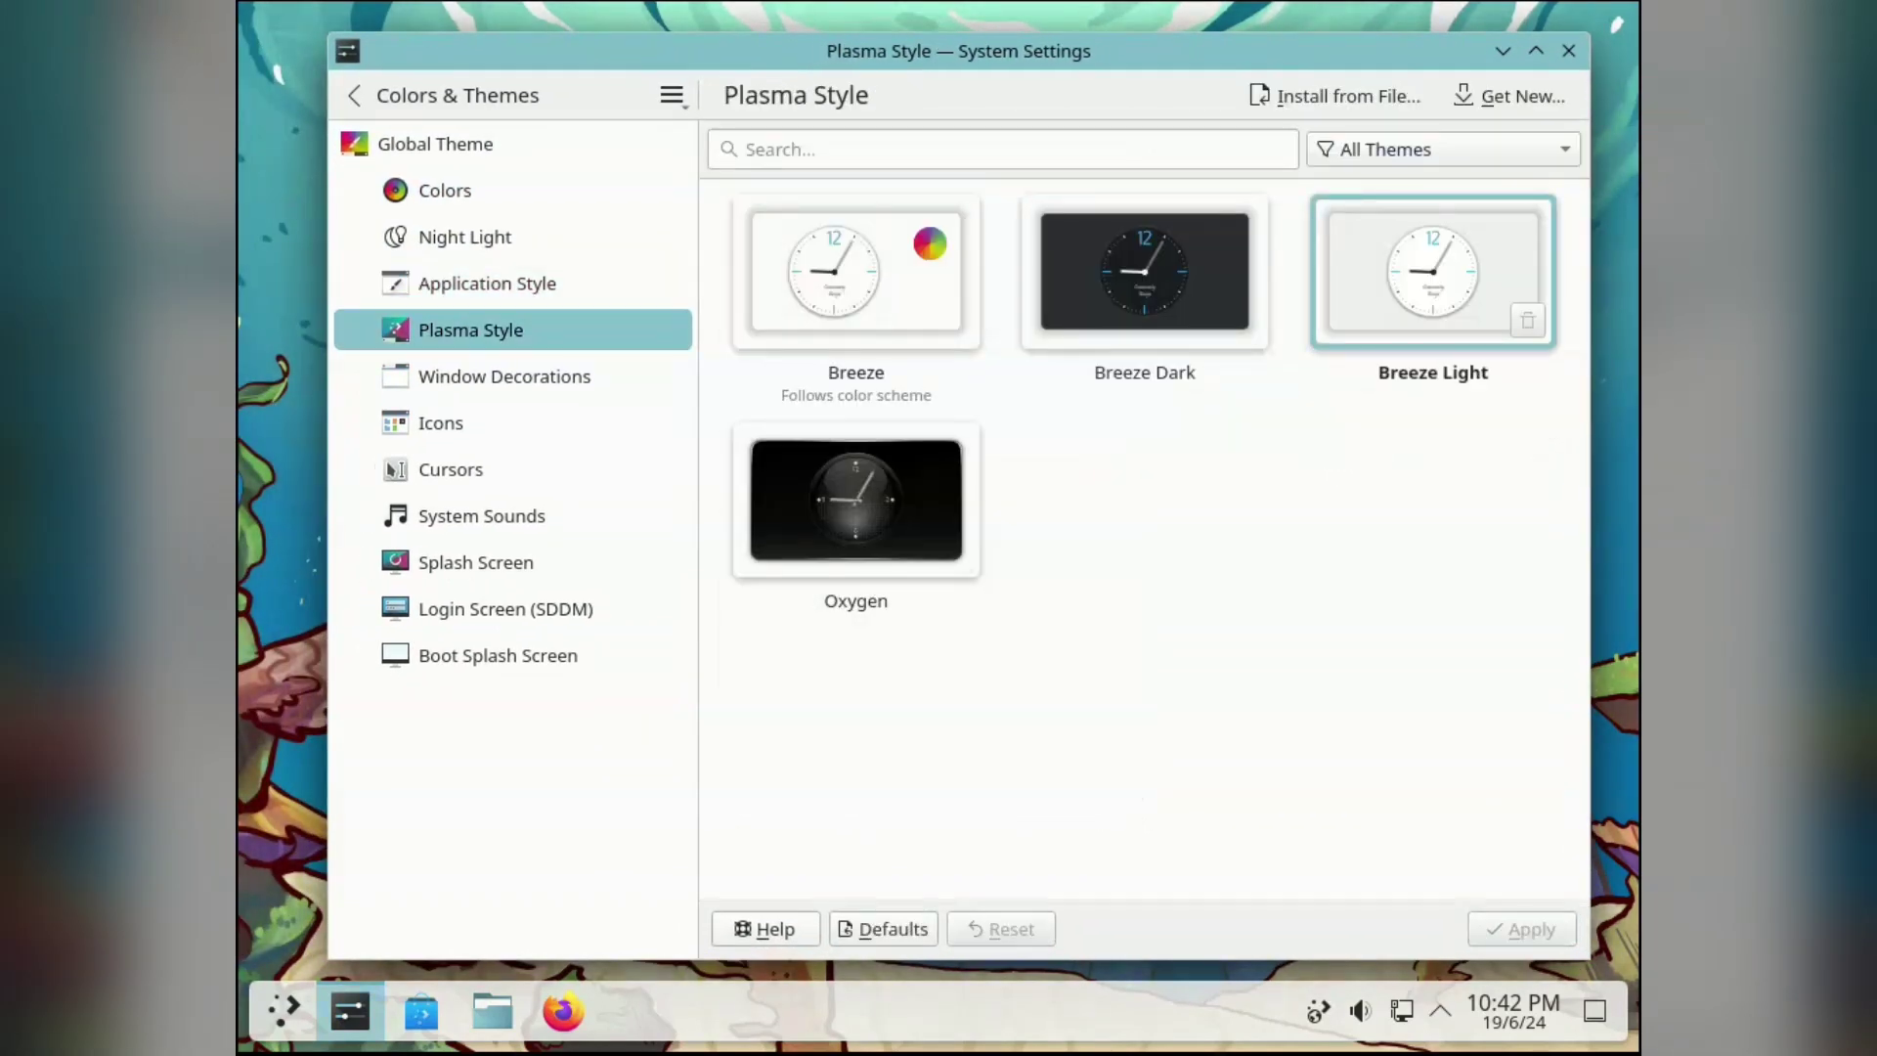
# Step: Try the Plastik window decorations and return to Breeze
pyautogui.click(504, 376)
pyautogui.click(1359, 274)
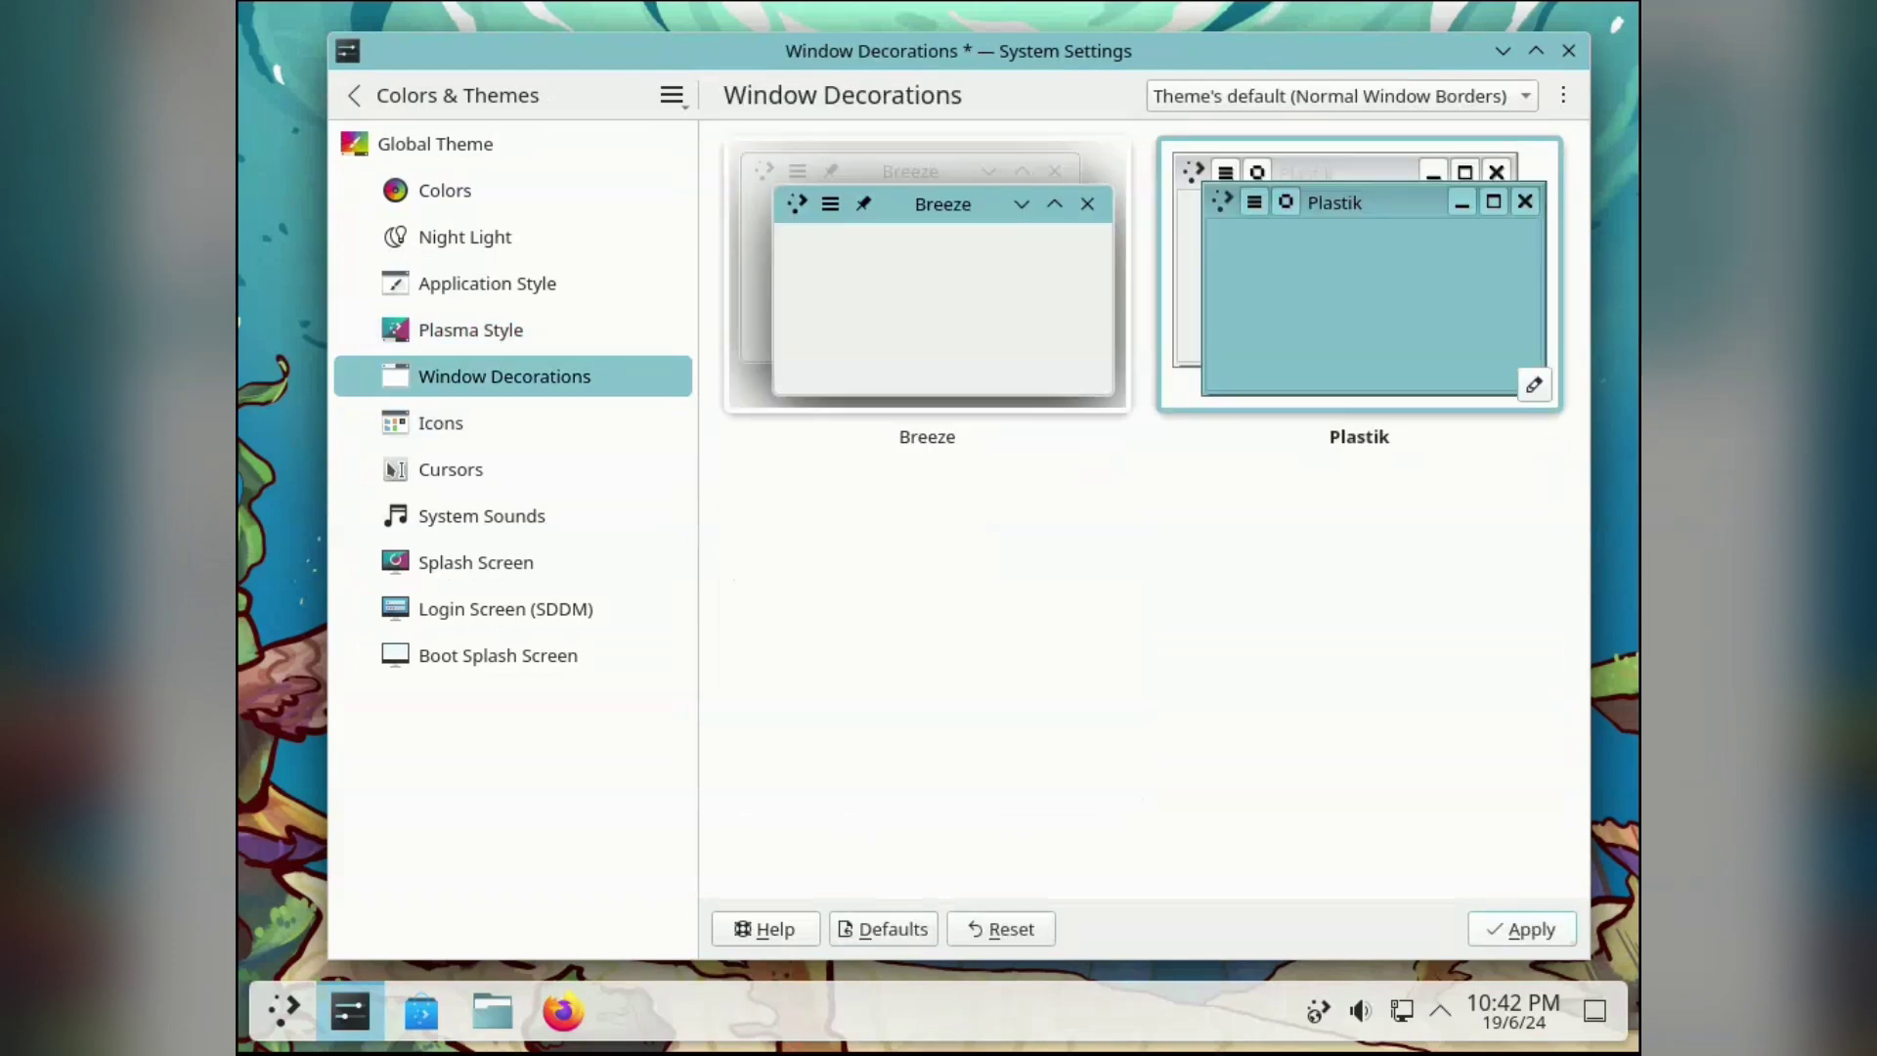
pyautogui.click(1521, 929)
pyautogui.moveTo(959, 51); pyautogui.dragTo(908, 47)
pyautogui.click(878, 272)
pyautogui.click(1472, 925)
# Step: Open the online catalogue of new icon themes from the Icons settings and browse the available sets
pyautogui.click(390, 419)
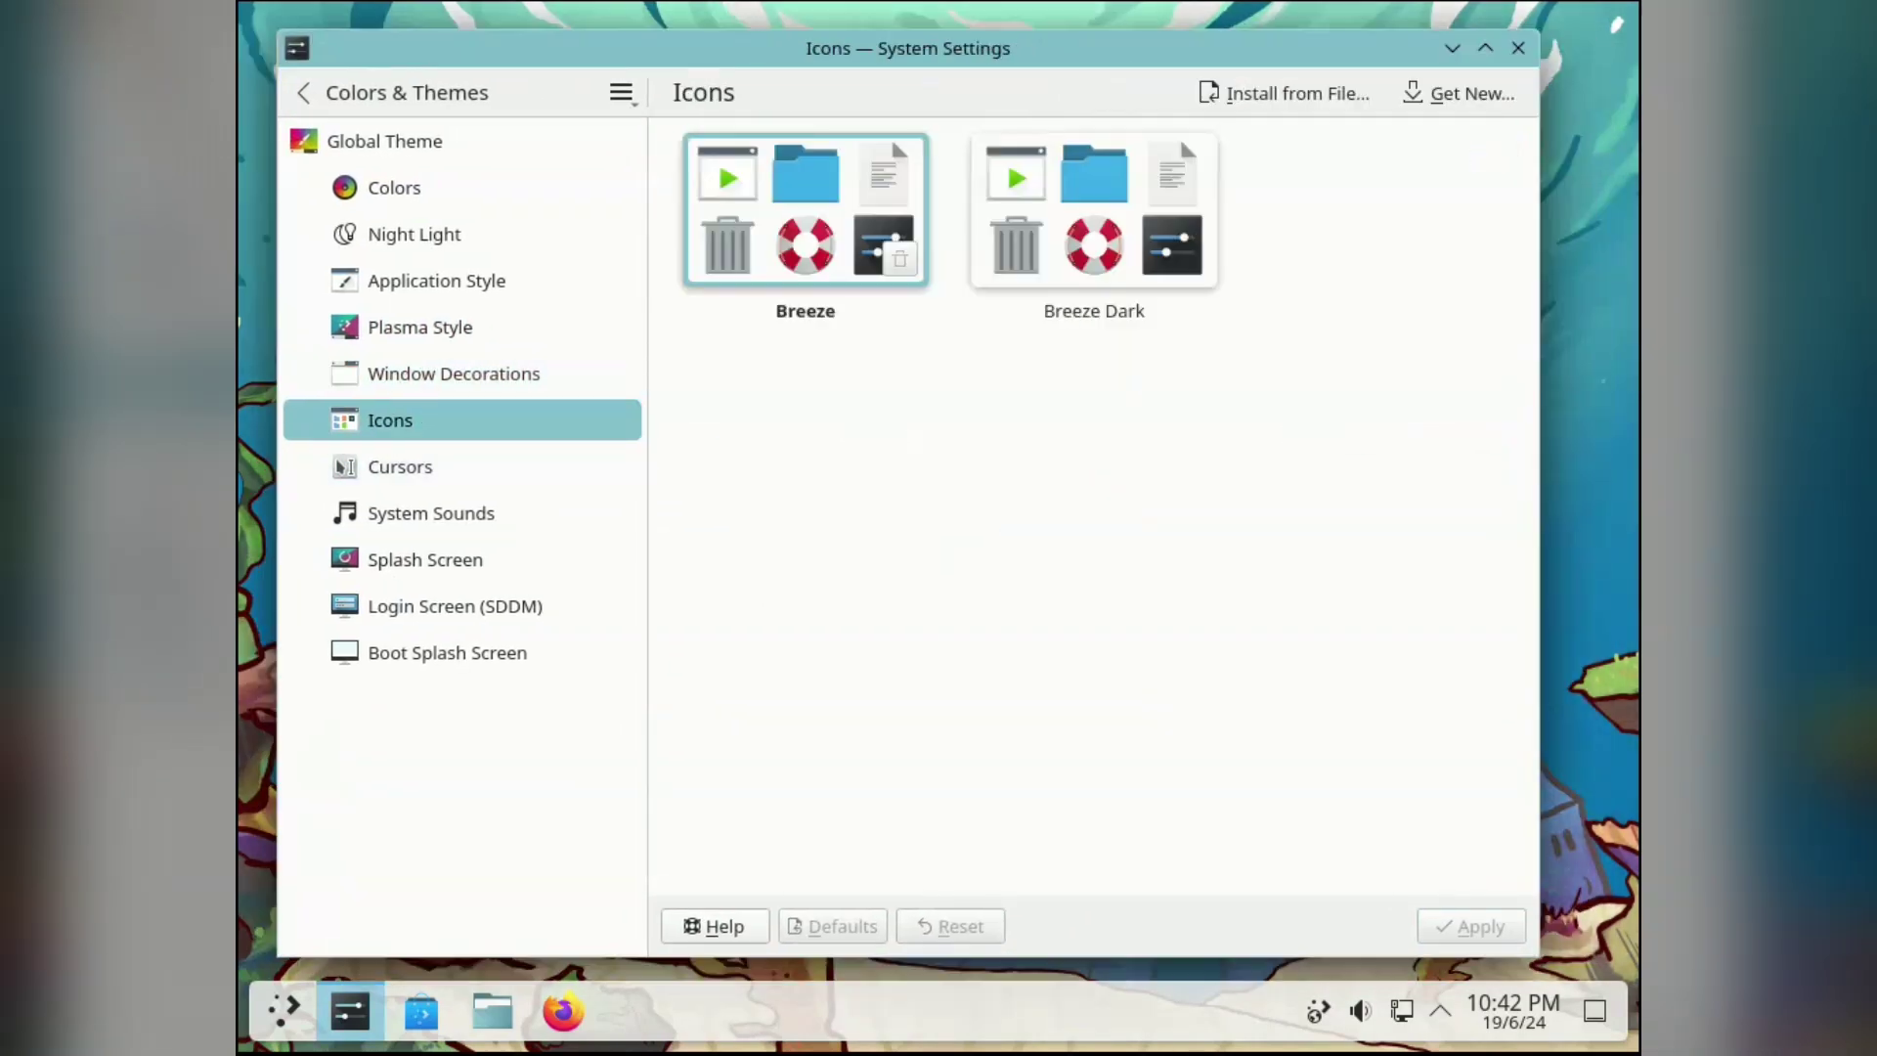
pyautogui.click(1459, 94)
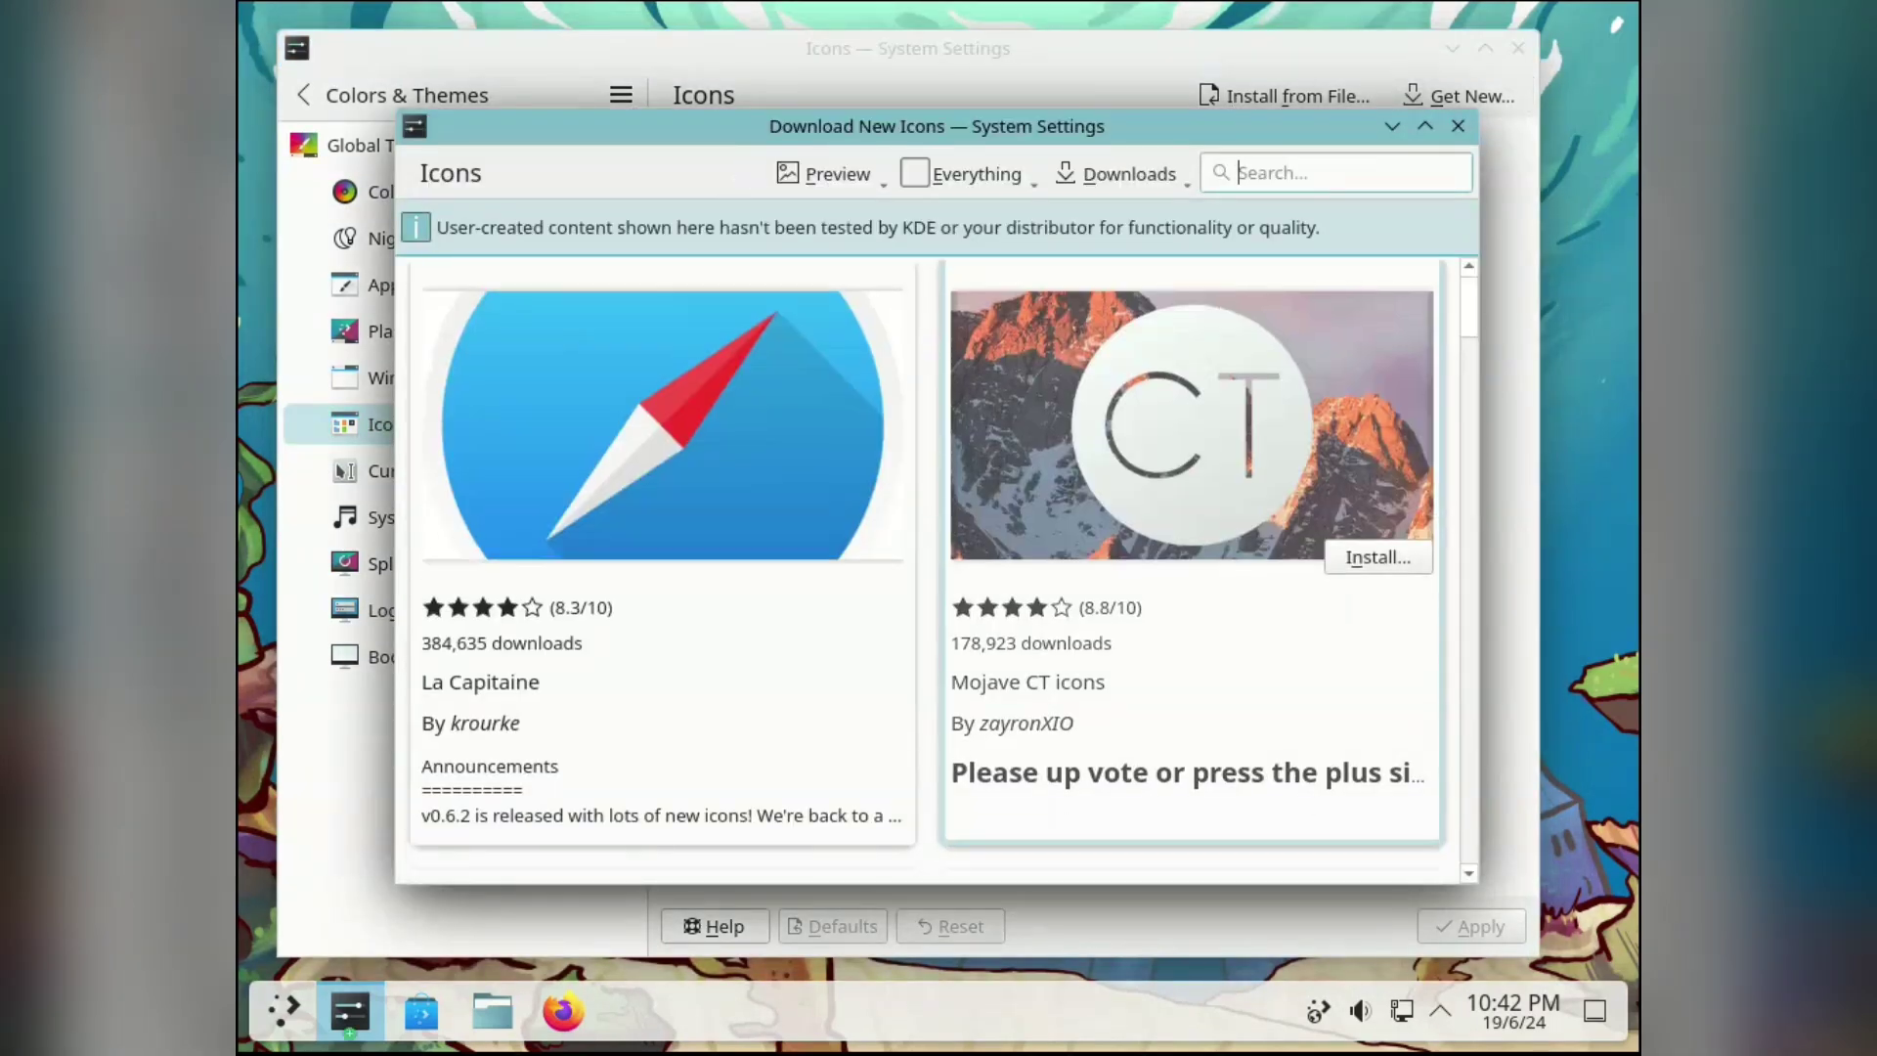
pyautogui.scroll(-3, 1193, 411)
pyautogui.scroll(-4, 1193, 489)
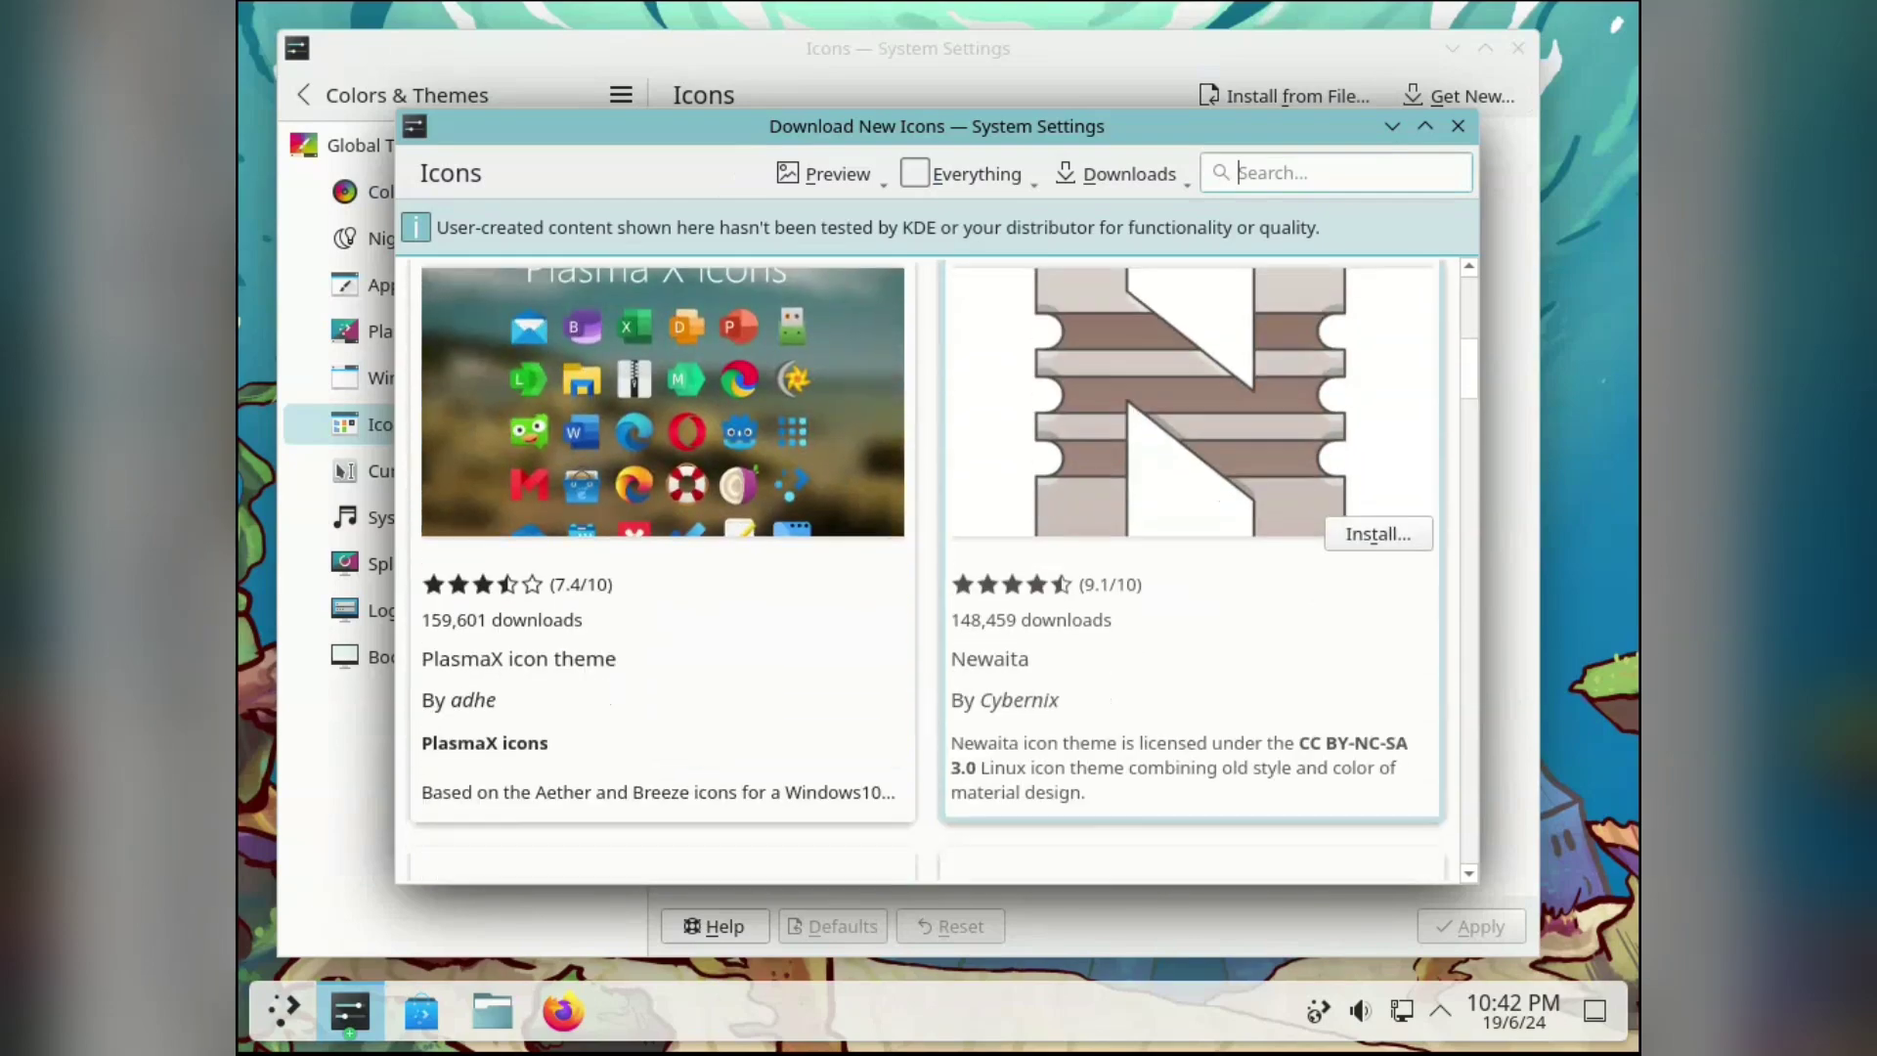
pyautogui.scroll(-6, 1193, 488)
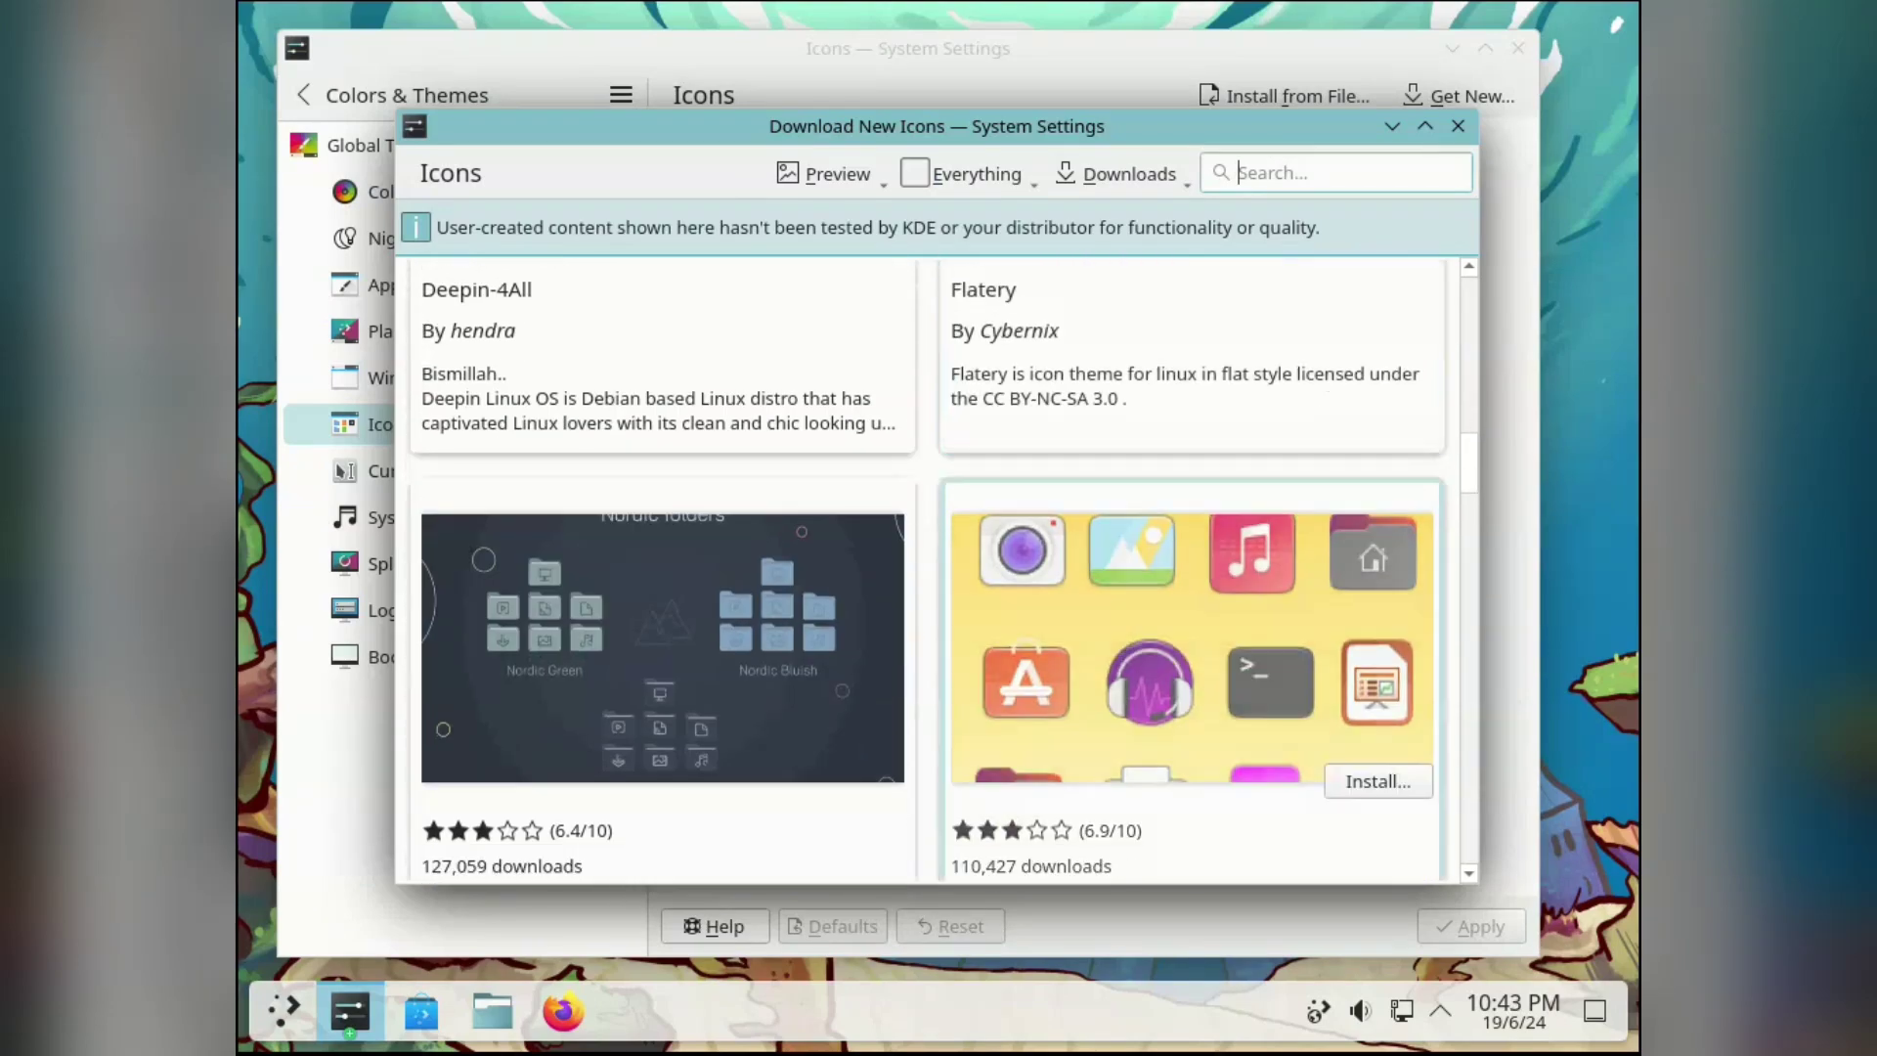
pyautogui.scroll(-1, 1192, 489)
pyautogui.scroll(-9, 1193, 488)
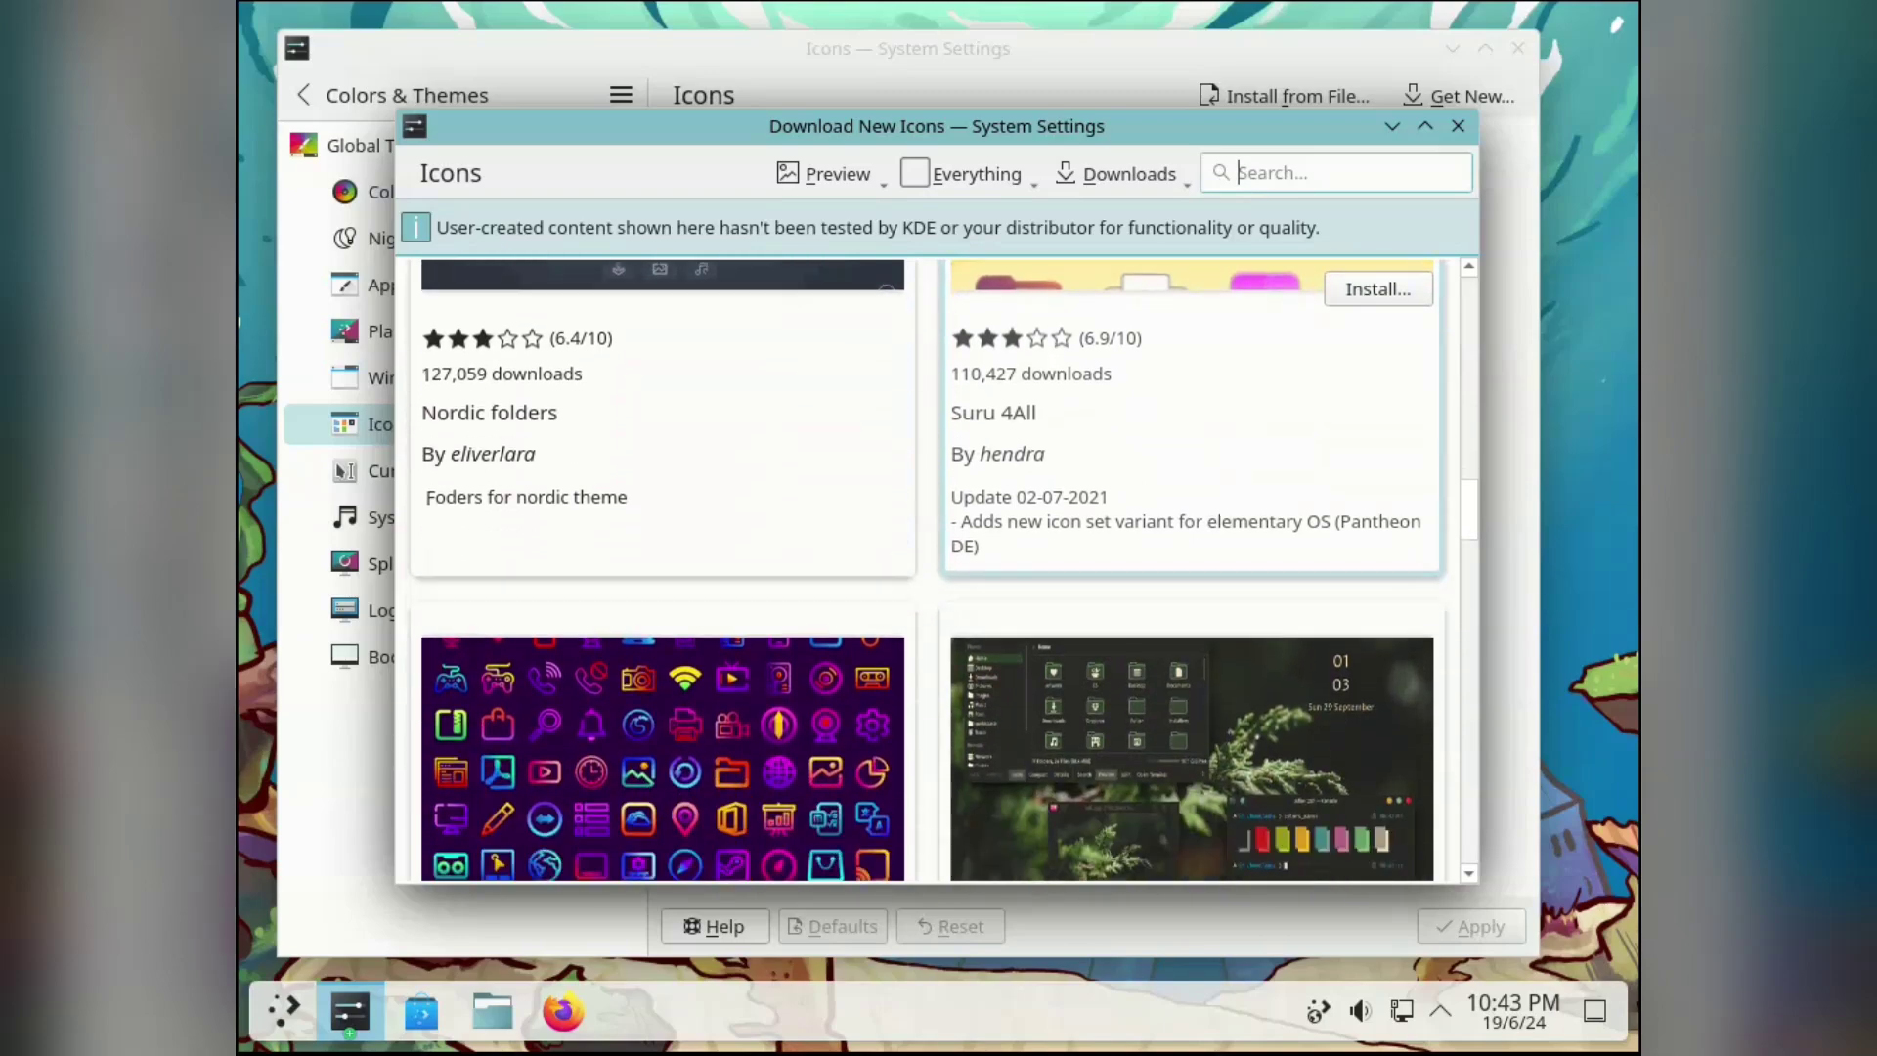
pyautogui.scroll(10, 937, 572)
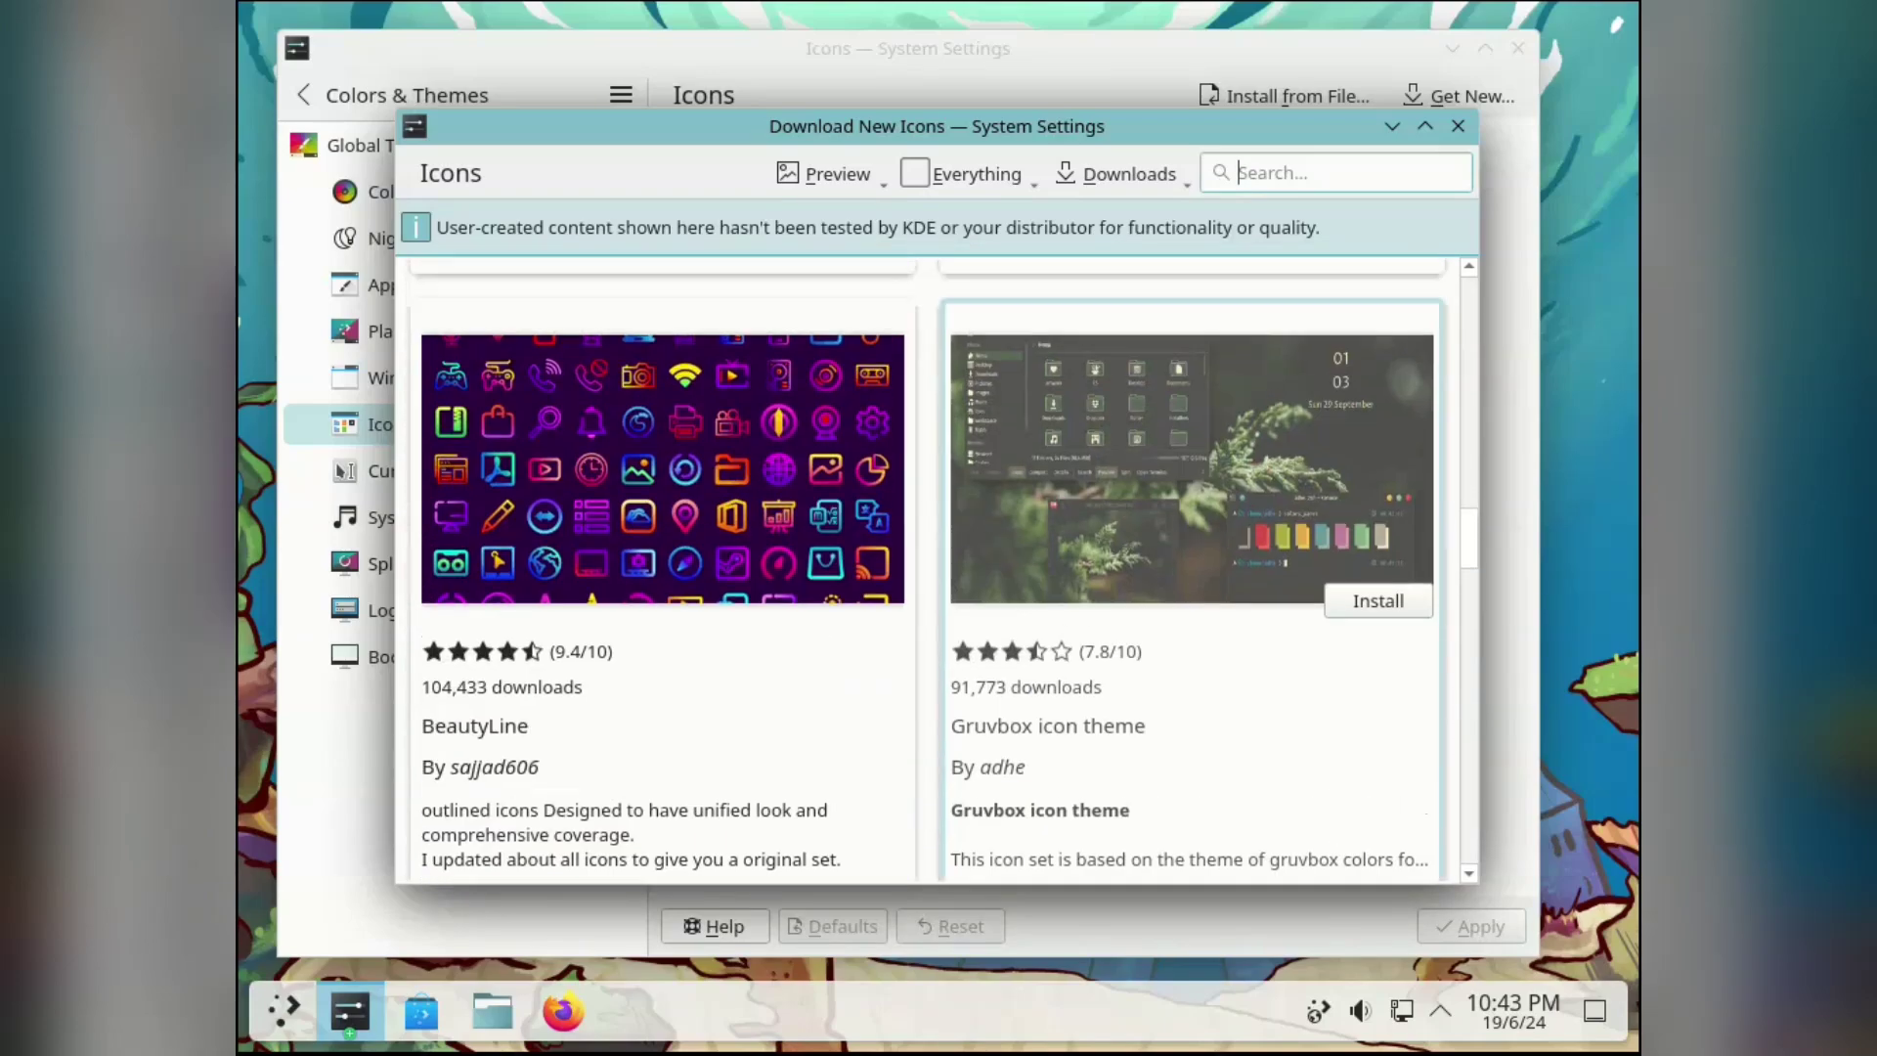
pyautogui.scroll(5, 937, 572)
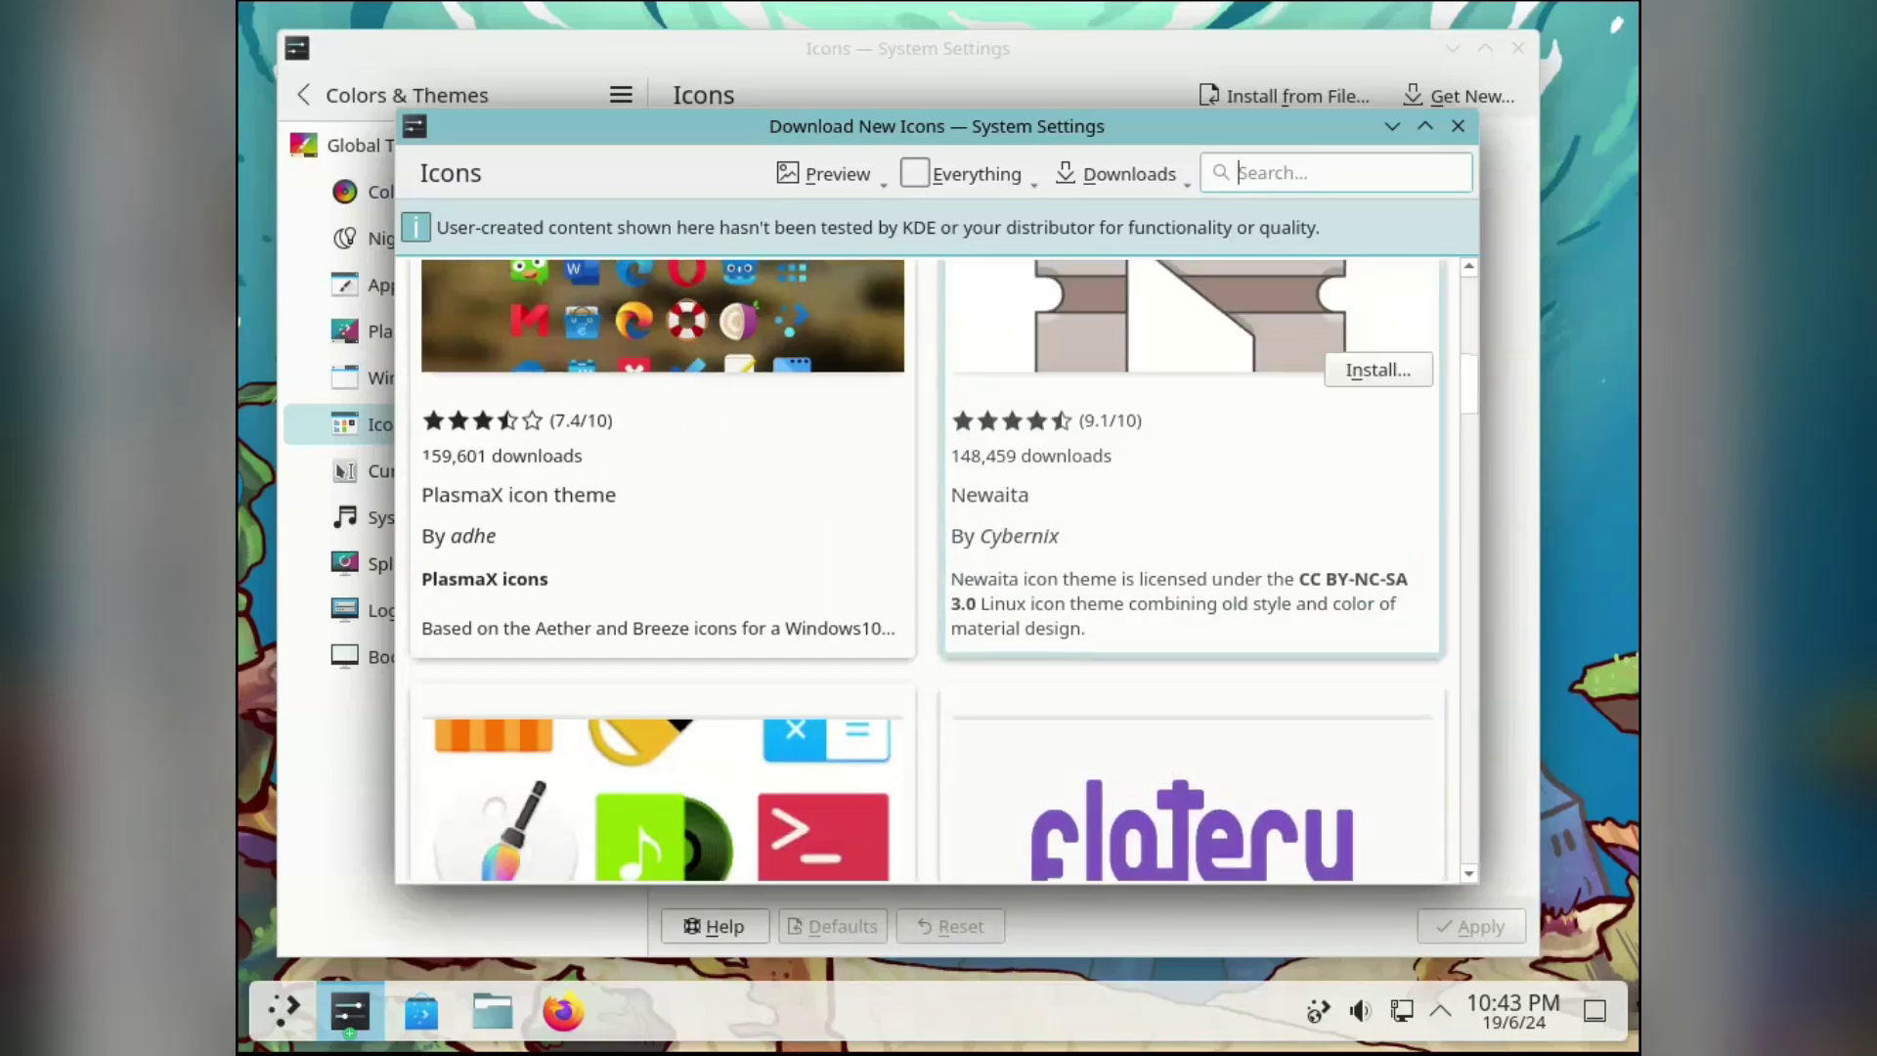
# Step: Install the PlasmaXLight variant of the PlasmaX icon theme, put it to use and close the download window
pyautogui.scroll(-2, 937, 572)
pyautogui.click(849, 452)
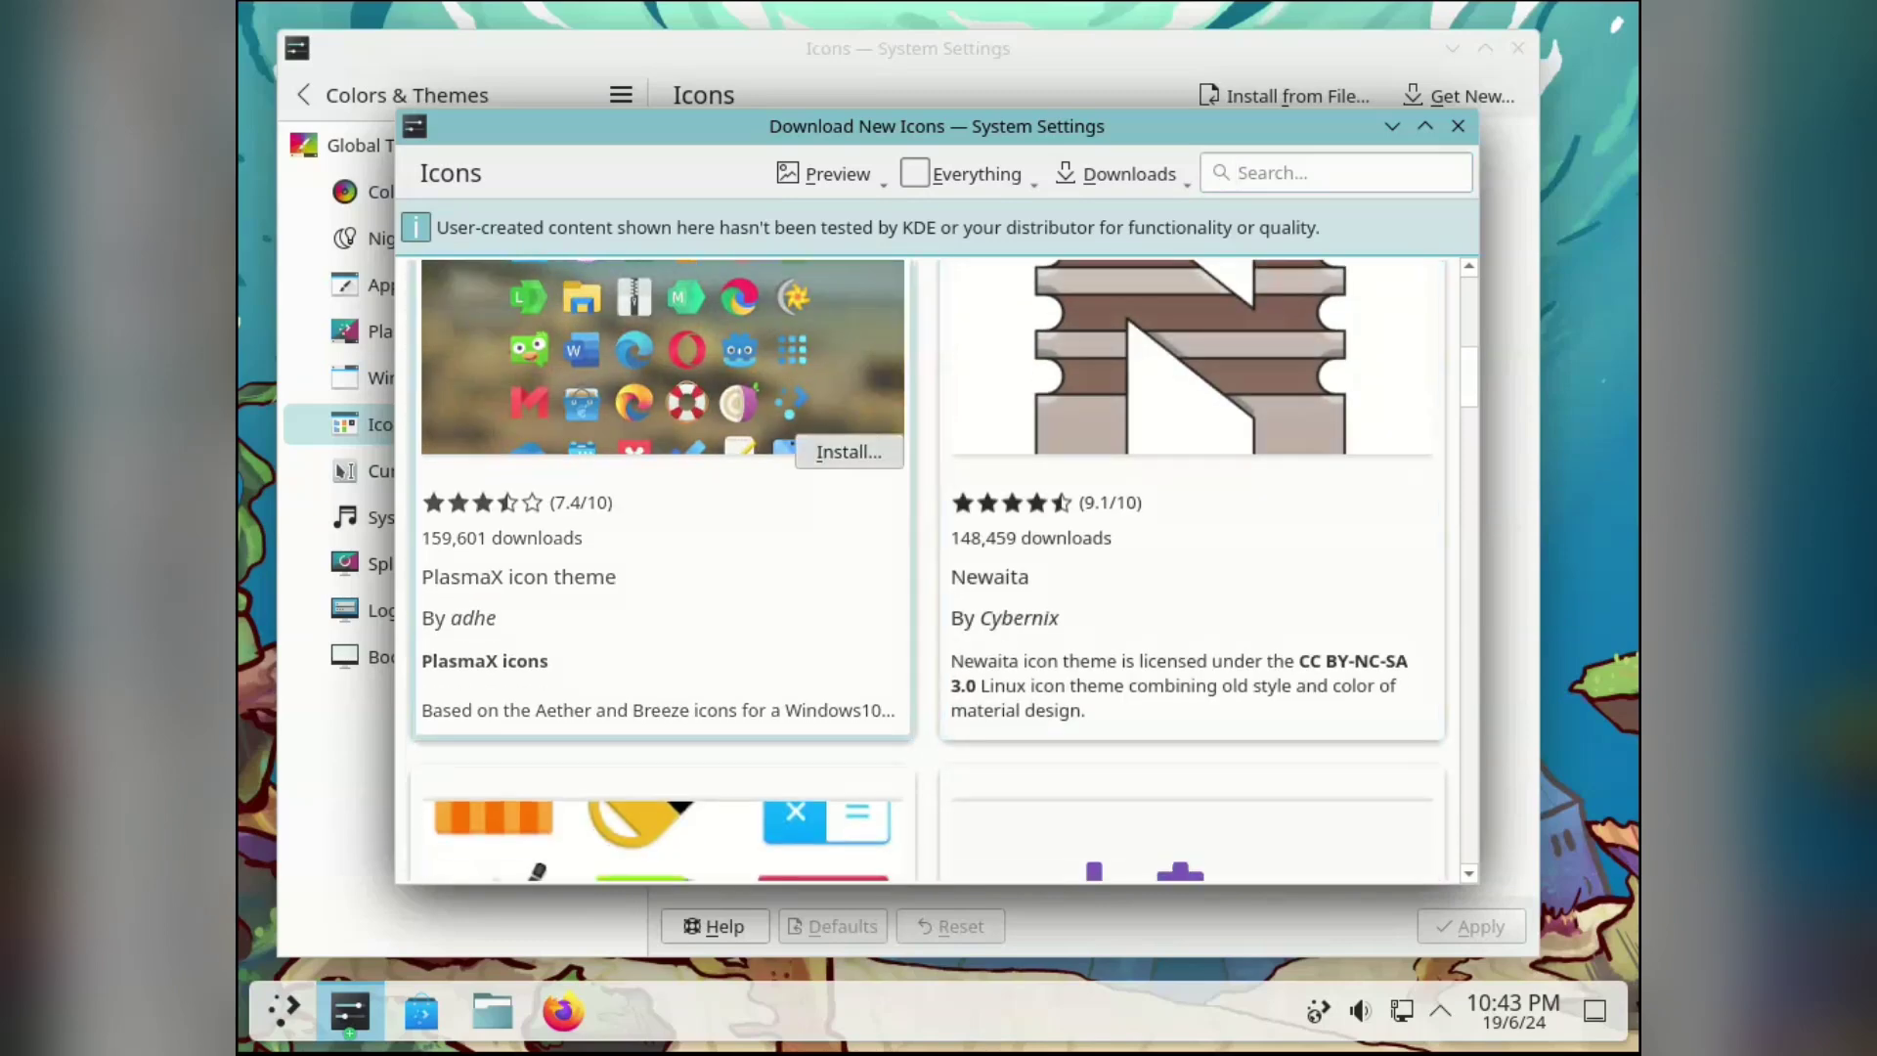
pyautogui.click(1277, 497)
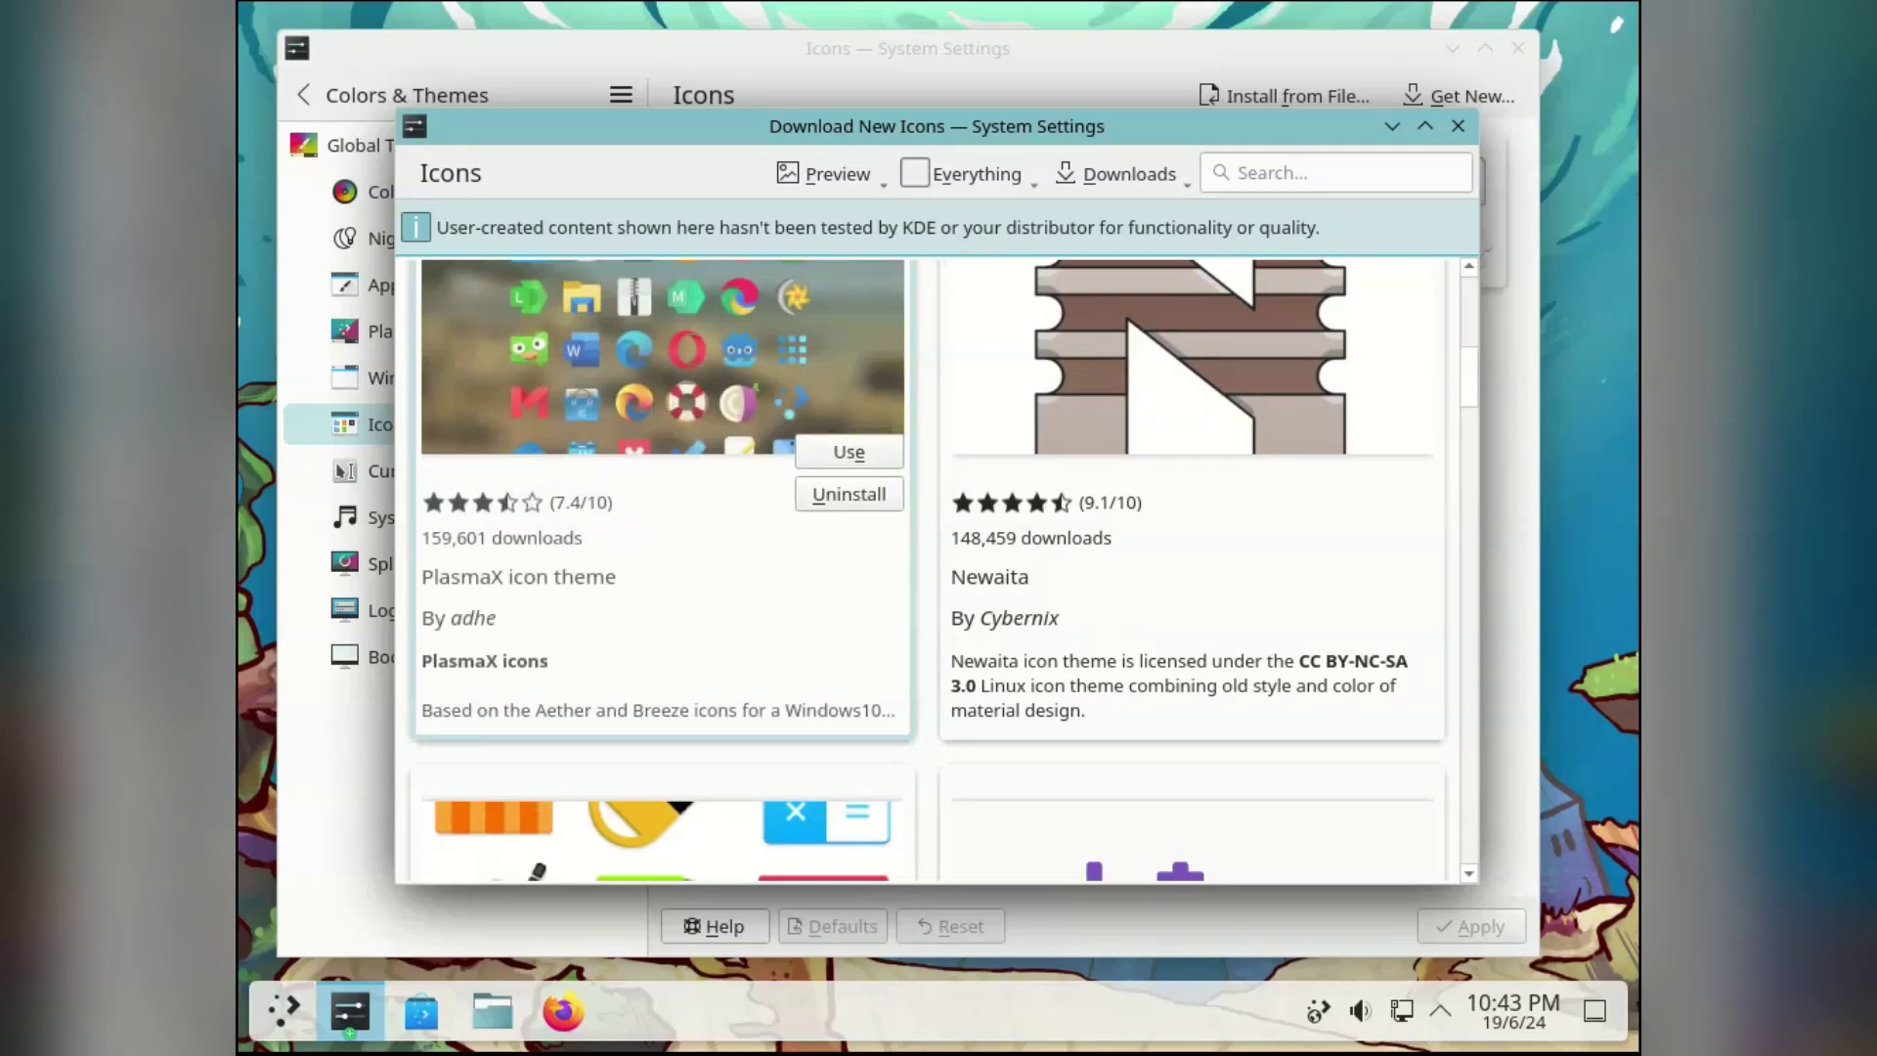
pyautogui.click(848, 451)
pyautogui.click(1458, 125)
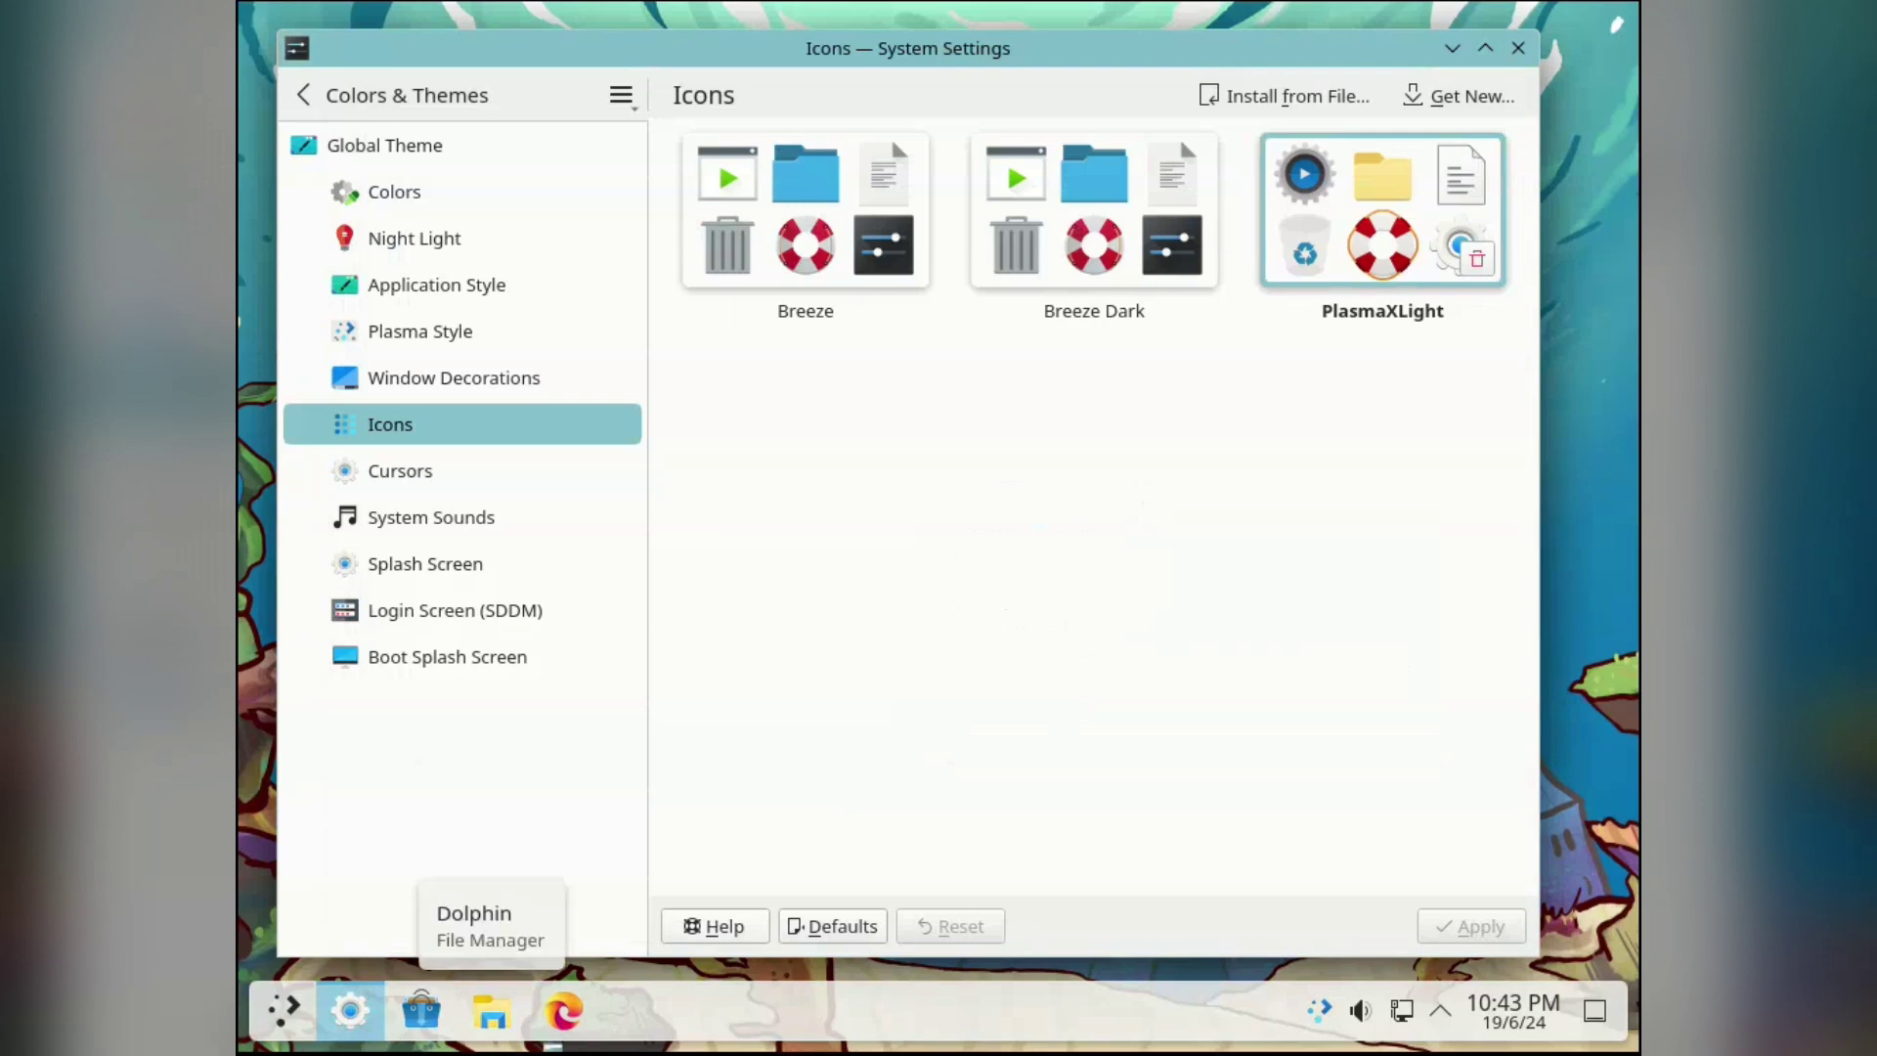
# Step: Check the new folder icons in Dolphin's Home folder, then minimize the file manager
pyautogui.click(492, 1010)
pyautogui.click(410, 276)
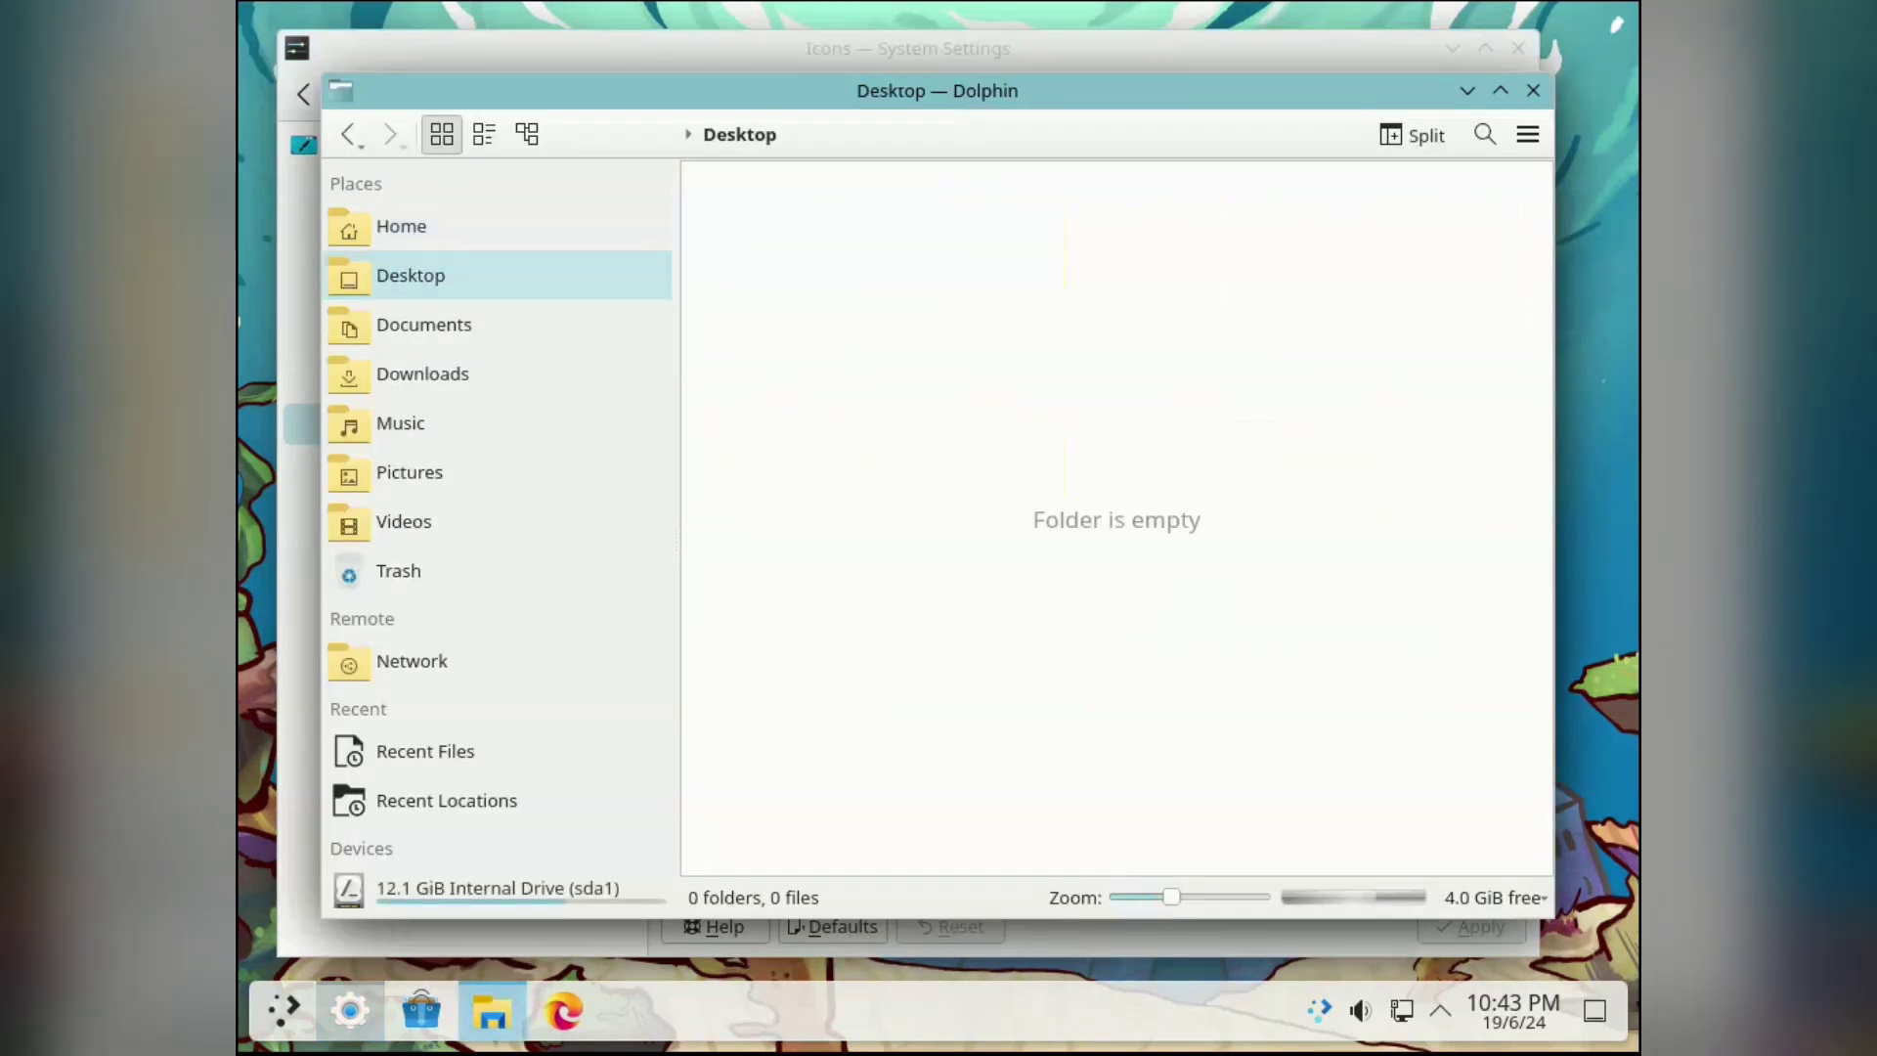
pyautogui.click(401, 226)
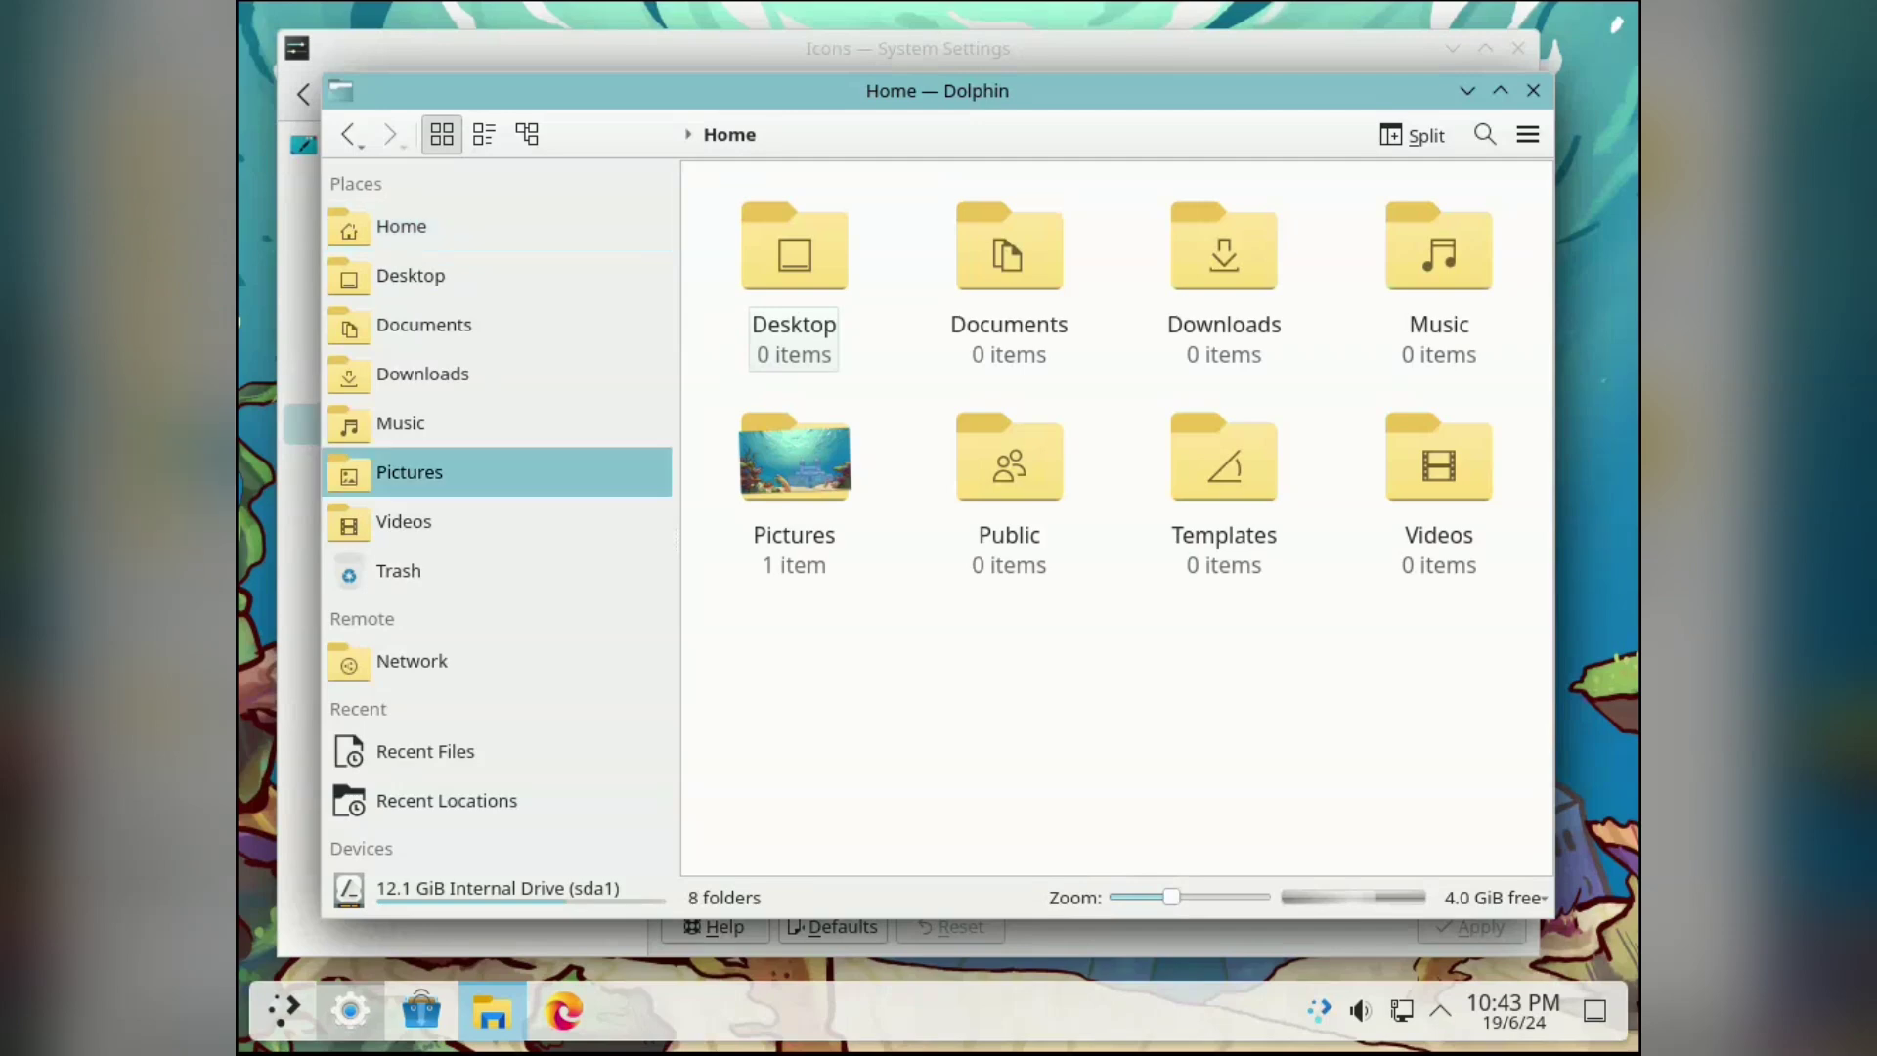
pyautogui.press('Up')
pyautogui.press('Up')
pyautogui.press('Up')
pyautogui.press('Up')
pyautogui.press('Up')
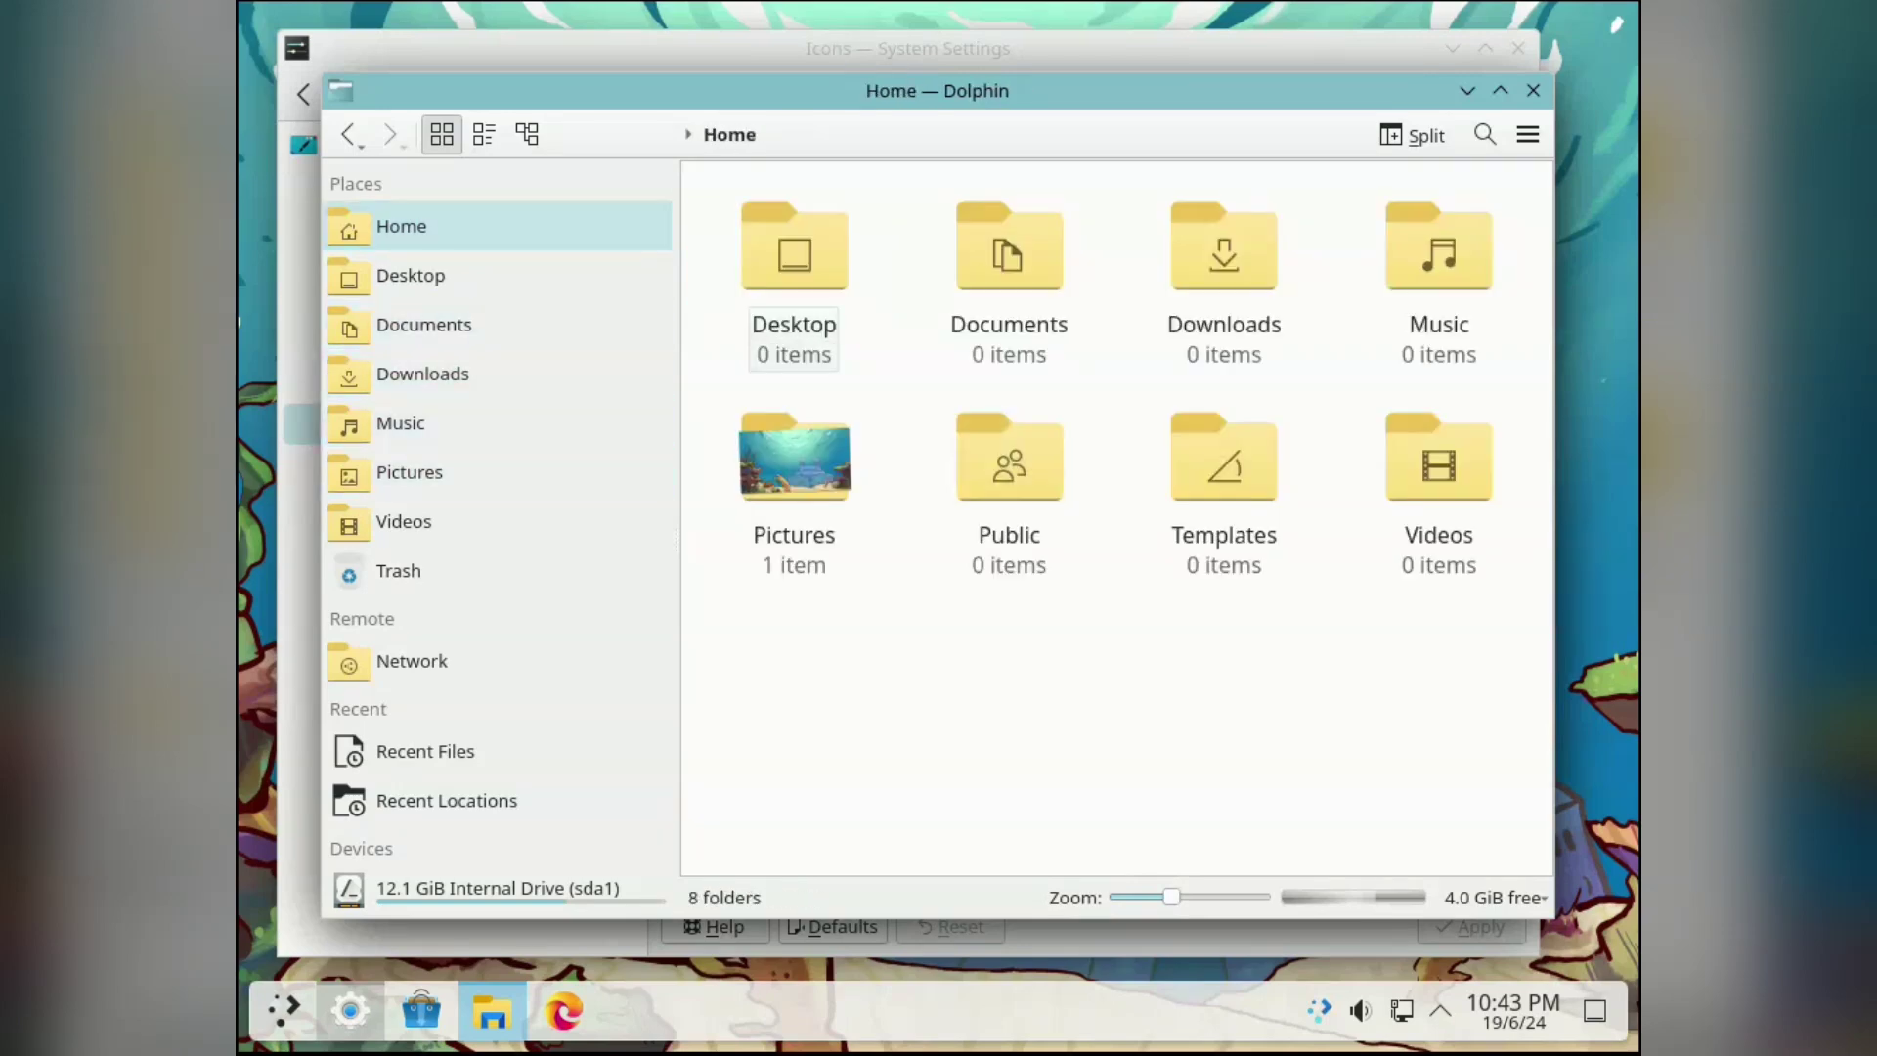
pyautogui.click(1467, 90)
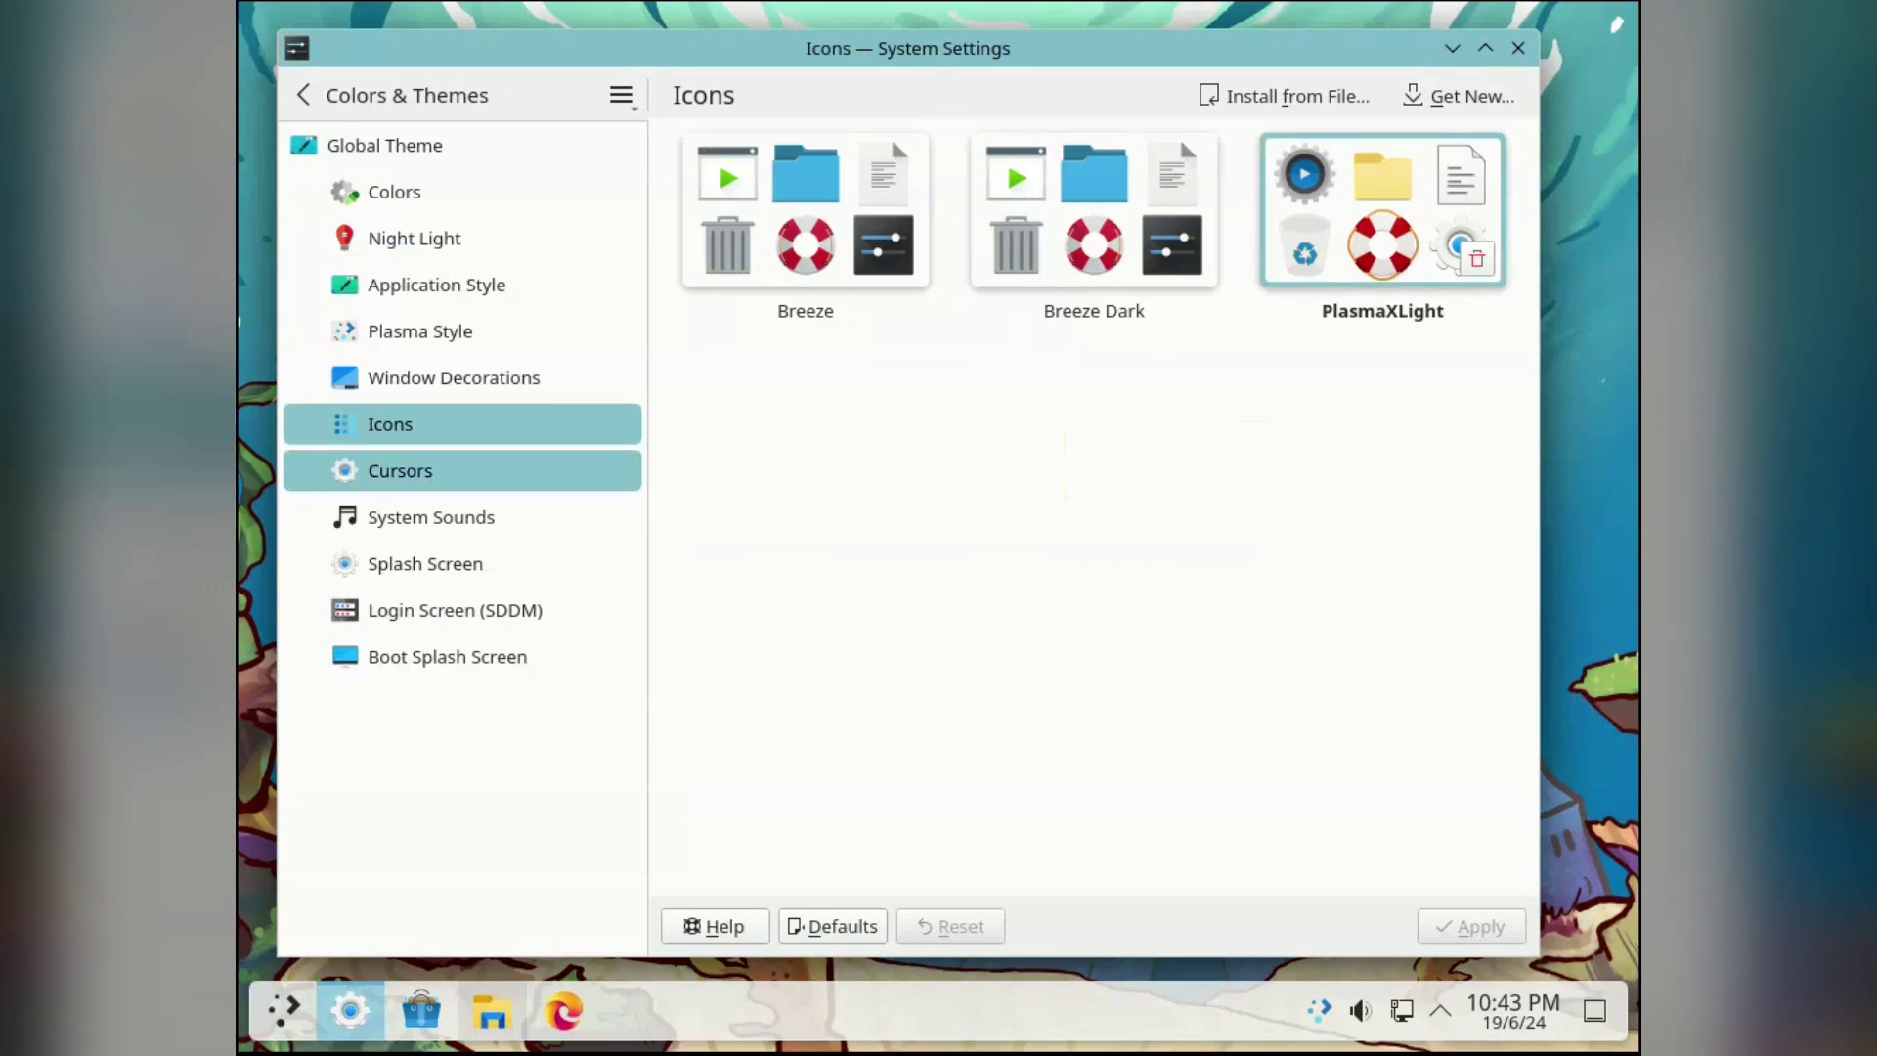
# Step: Apply Breeze Light as the cursor theme
pyautogui.click(400, 471)
pyautogui.click(1094, 210)
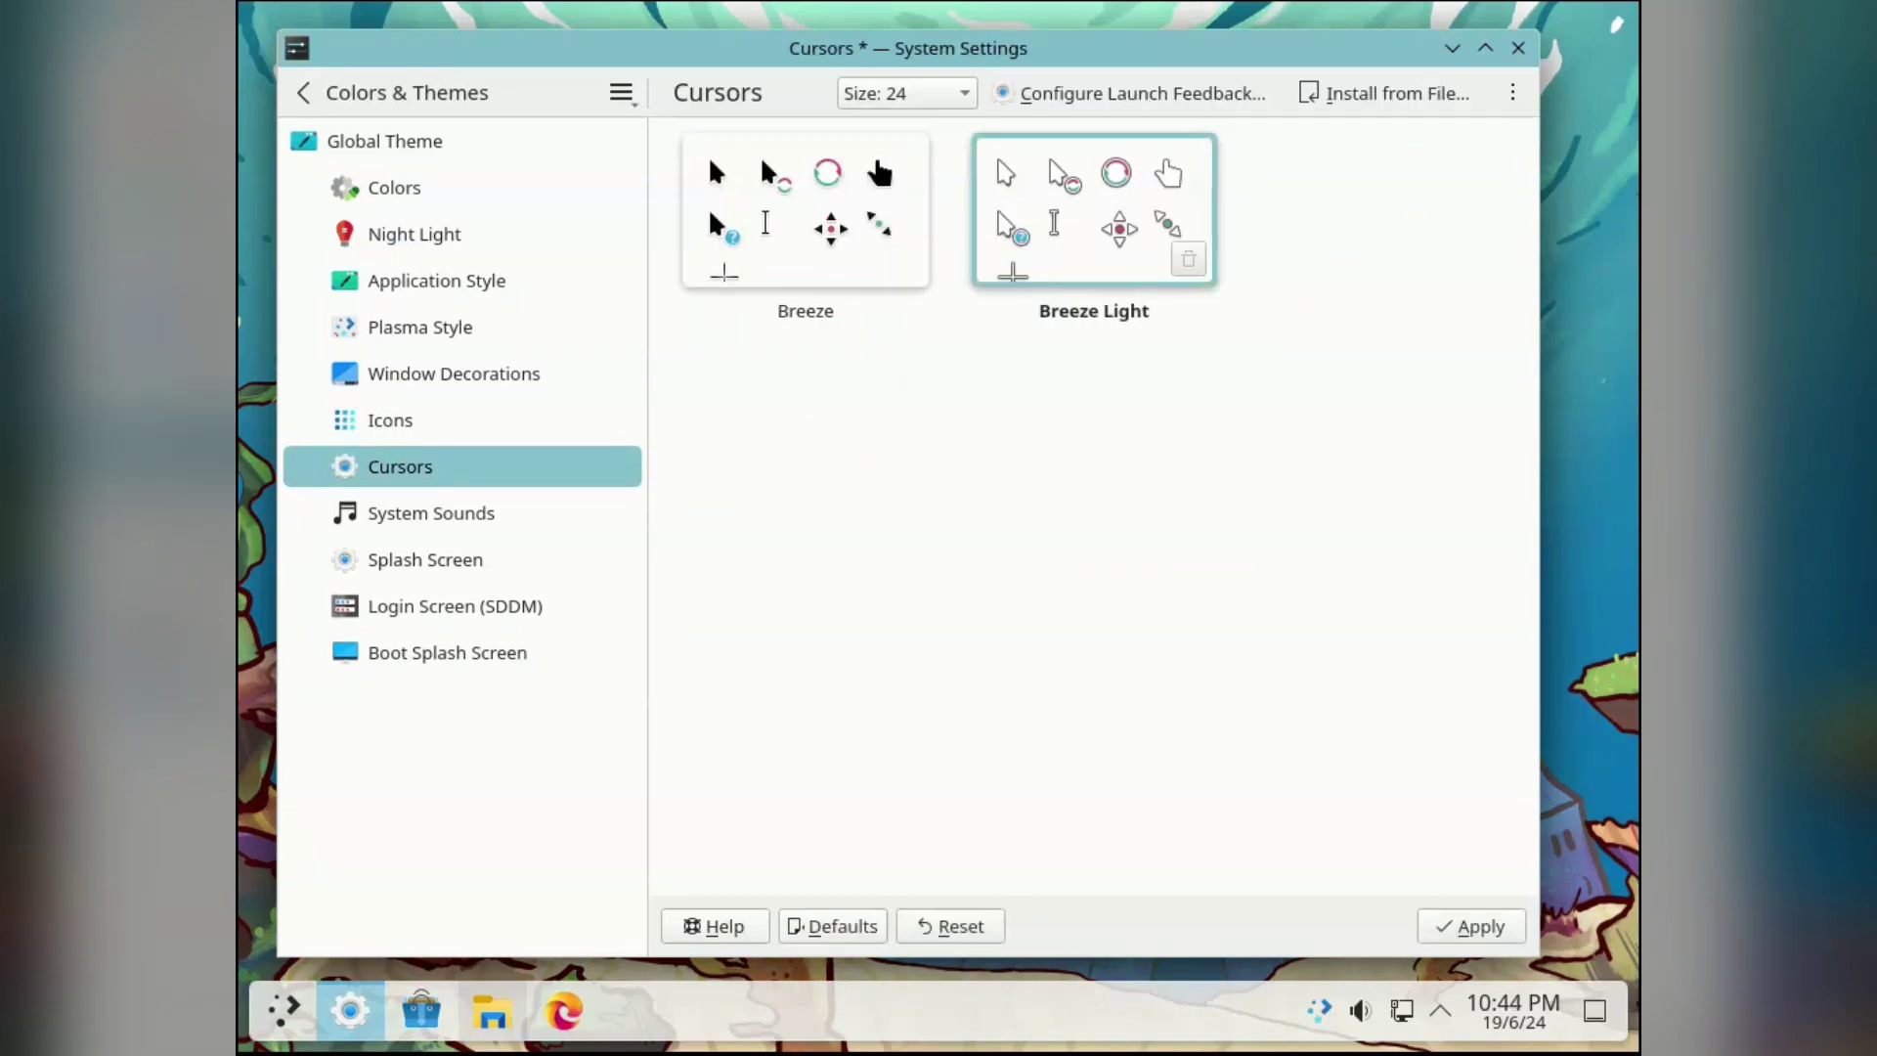
pyautogui.click(1470, 925)
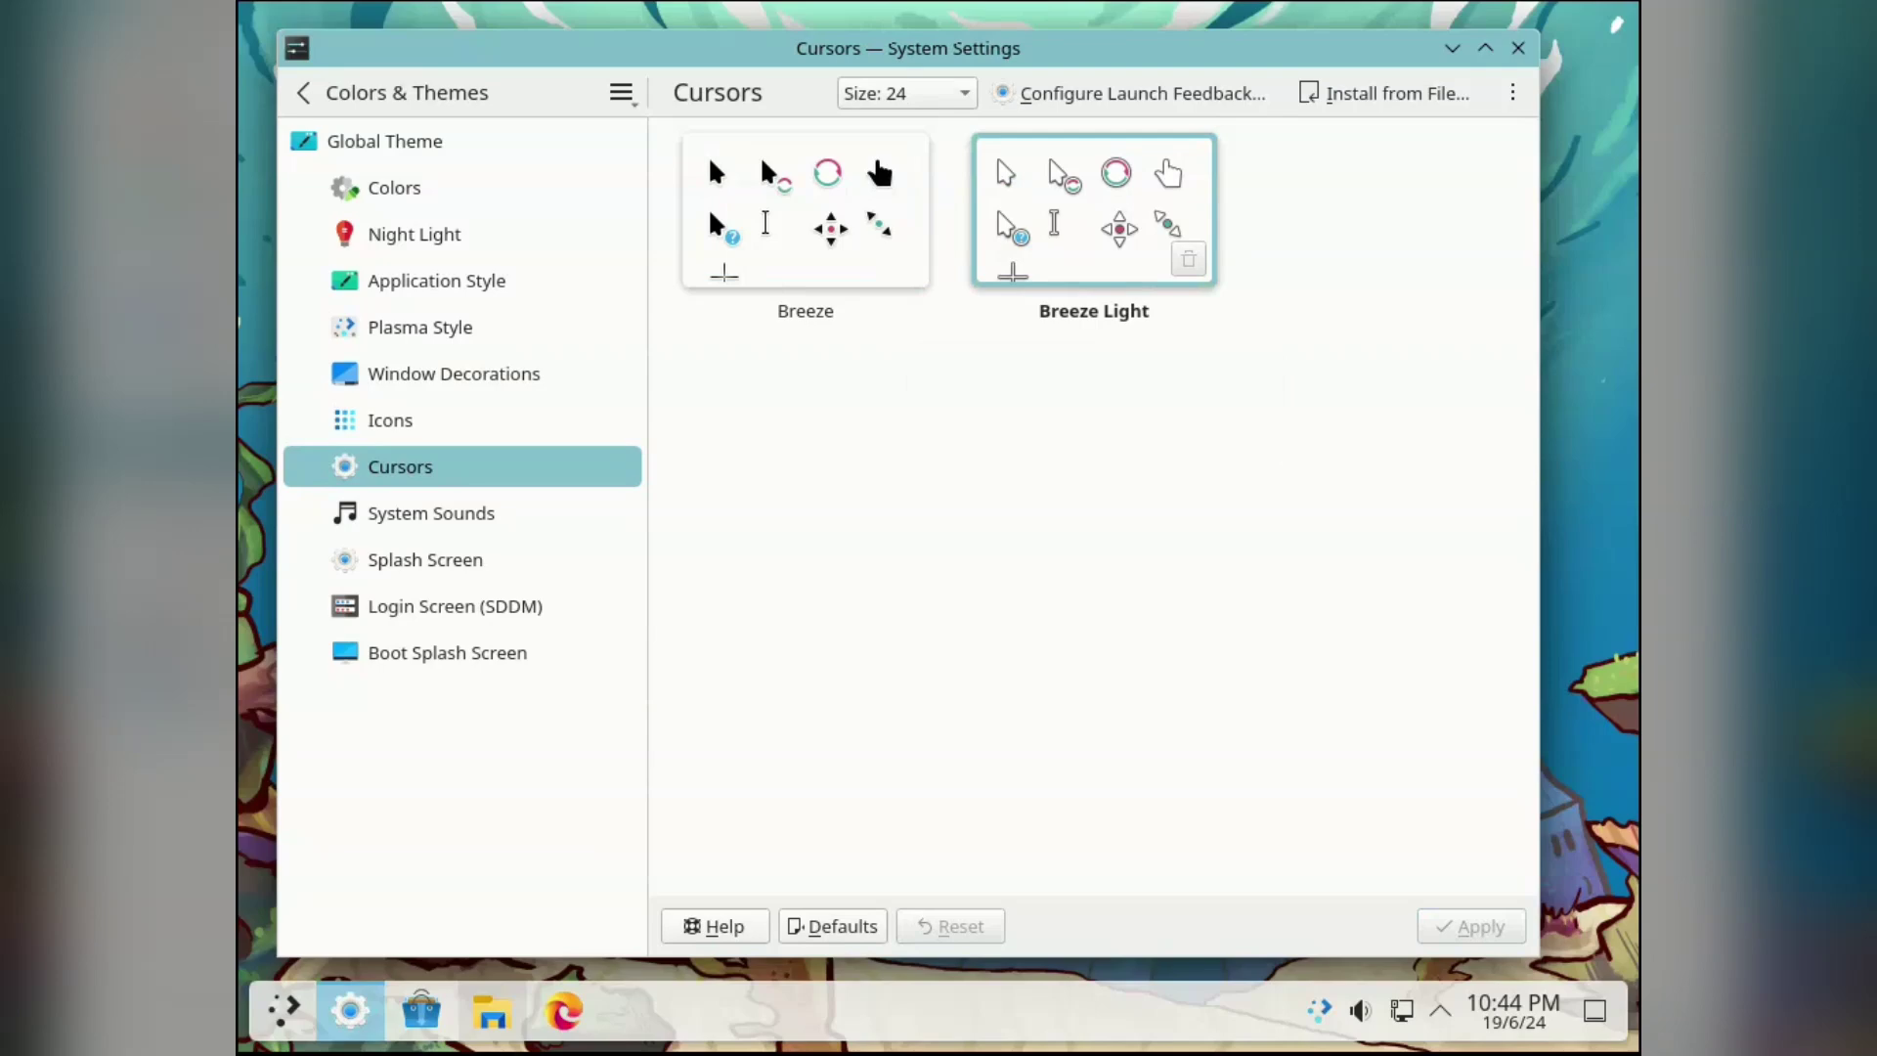
# Step: Preview the Ocean sound theme and look through the Splash Screen, Login Screen (SDDM) and Boot Splash Screen settings
pyautogui.click(431, 514)
pyautogui.click(1030, 204)
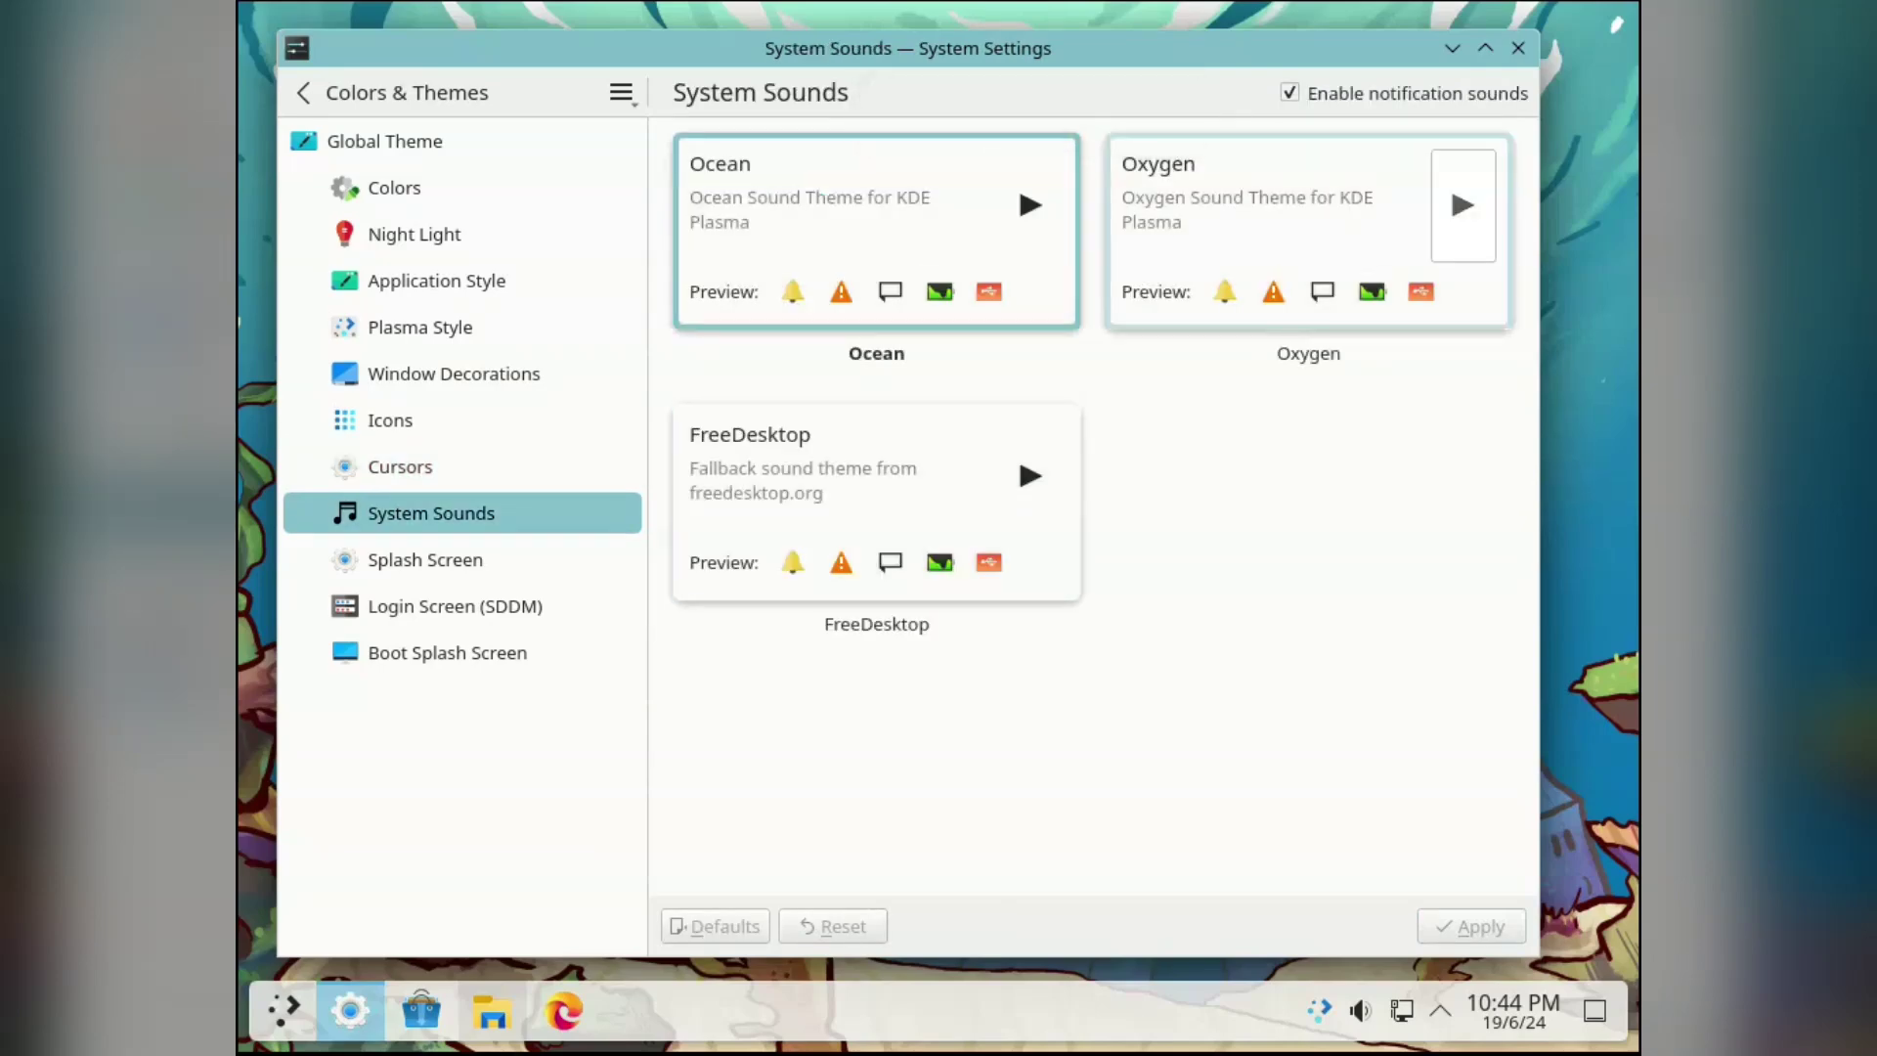
pyautogui.click(424, 559)
pyautogui.click(455, 606)
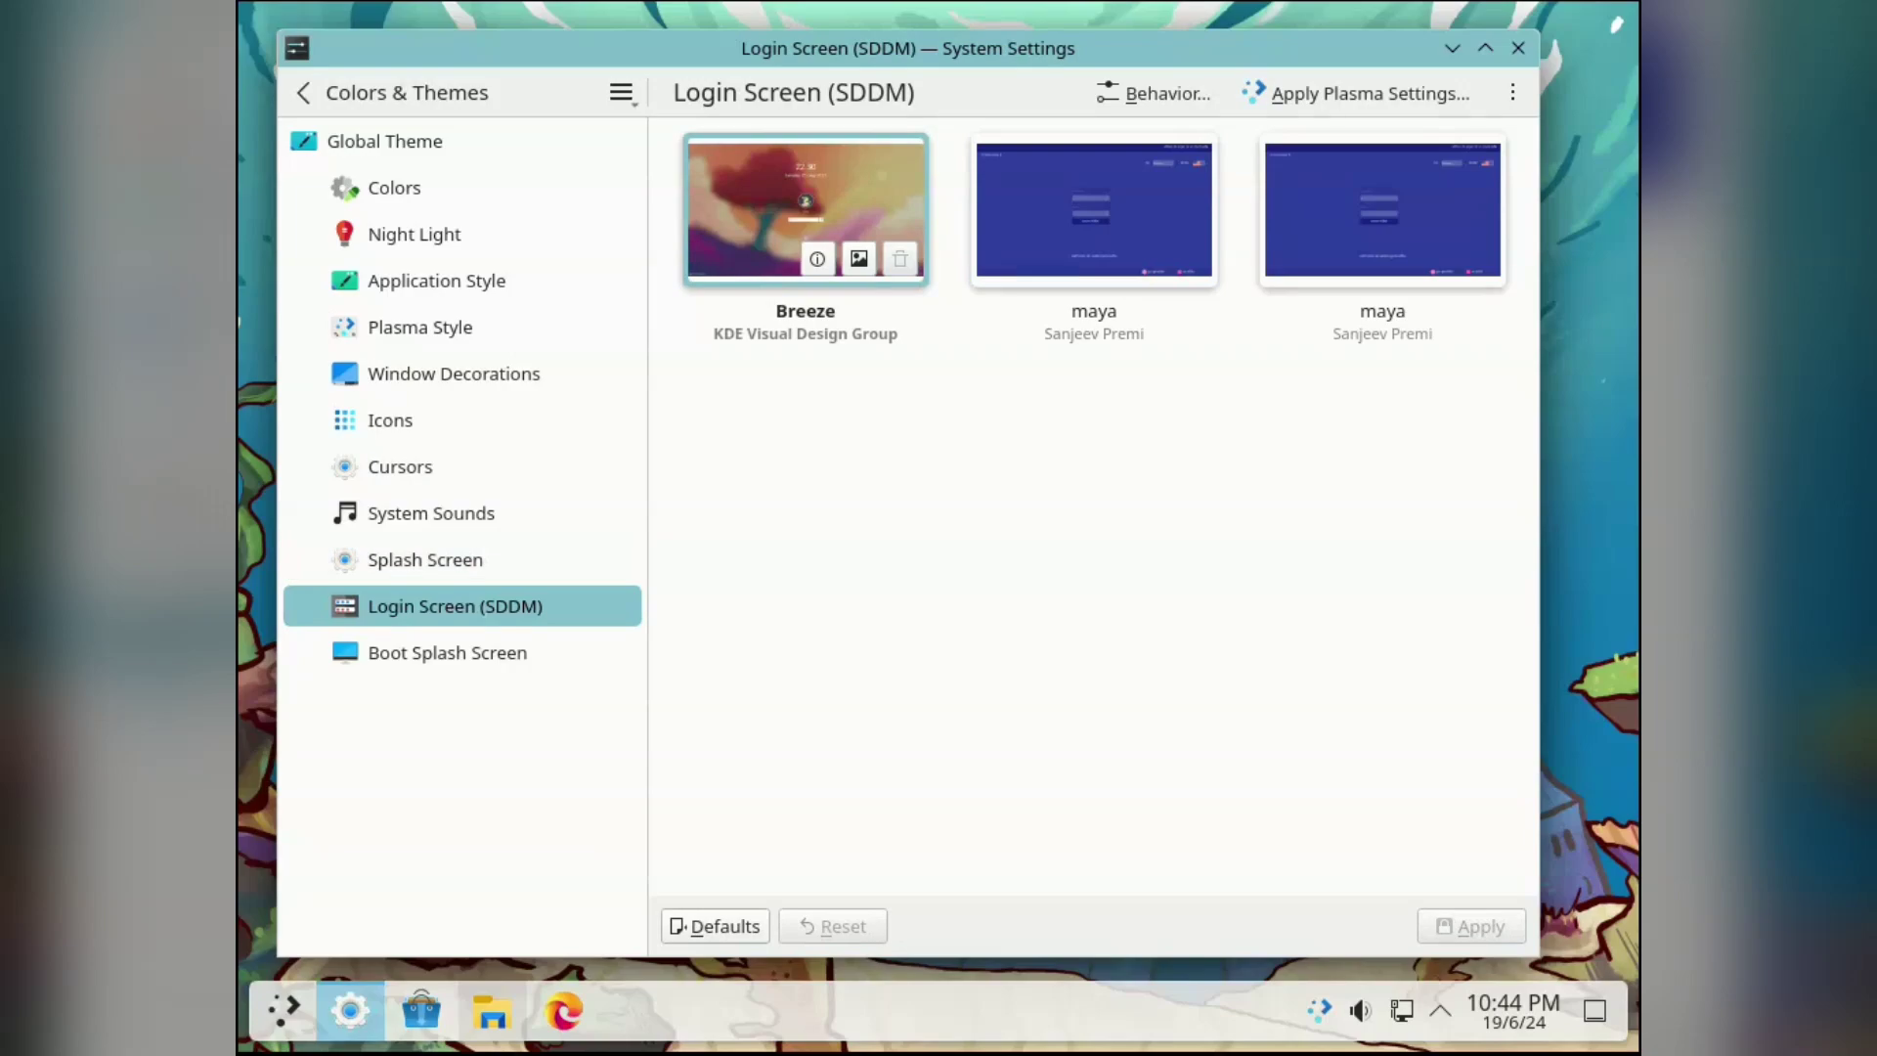
pyautogui.click(448, 652)
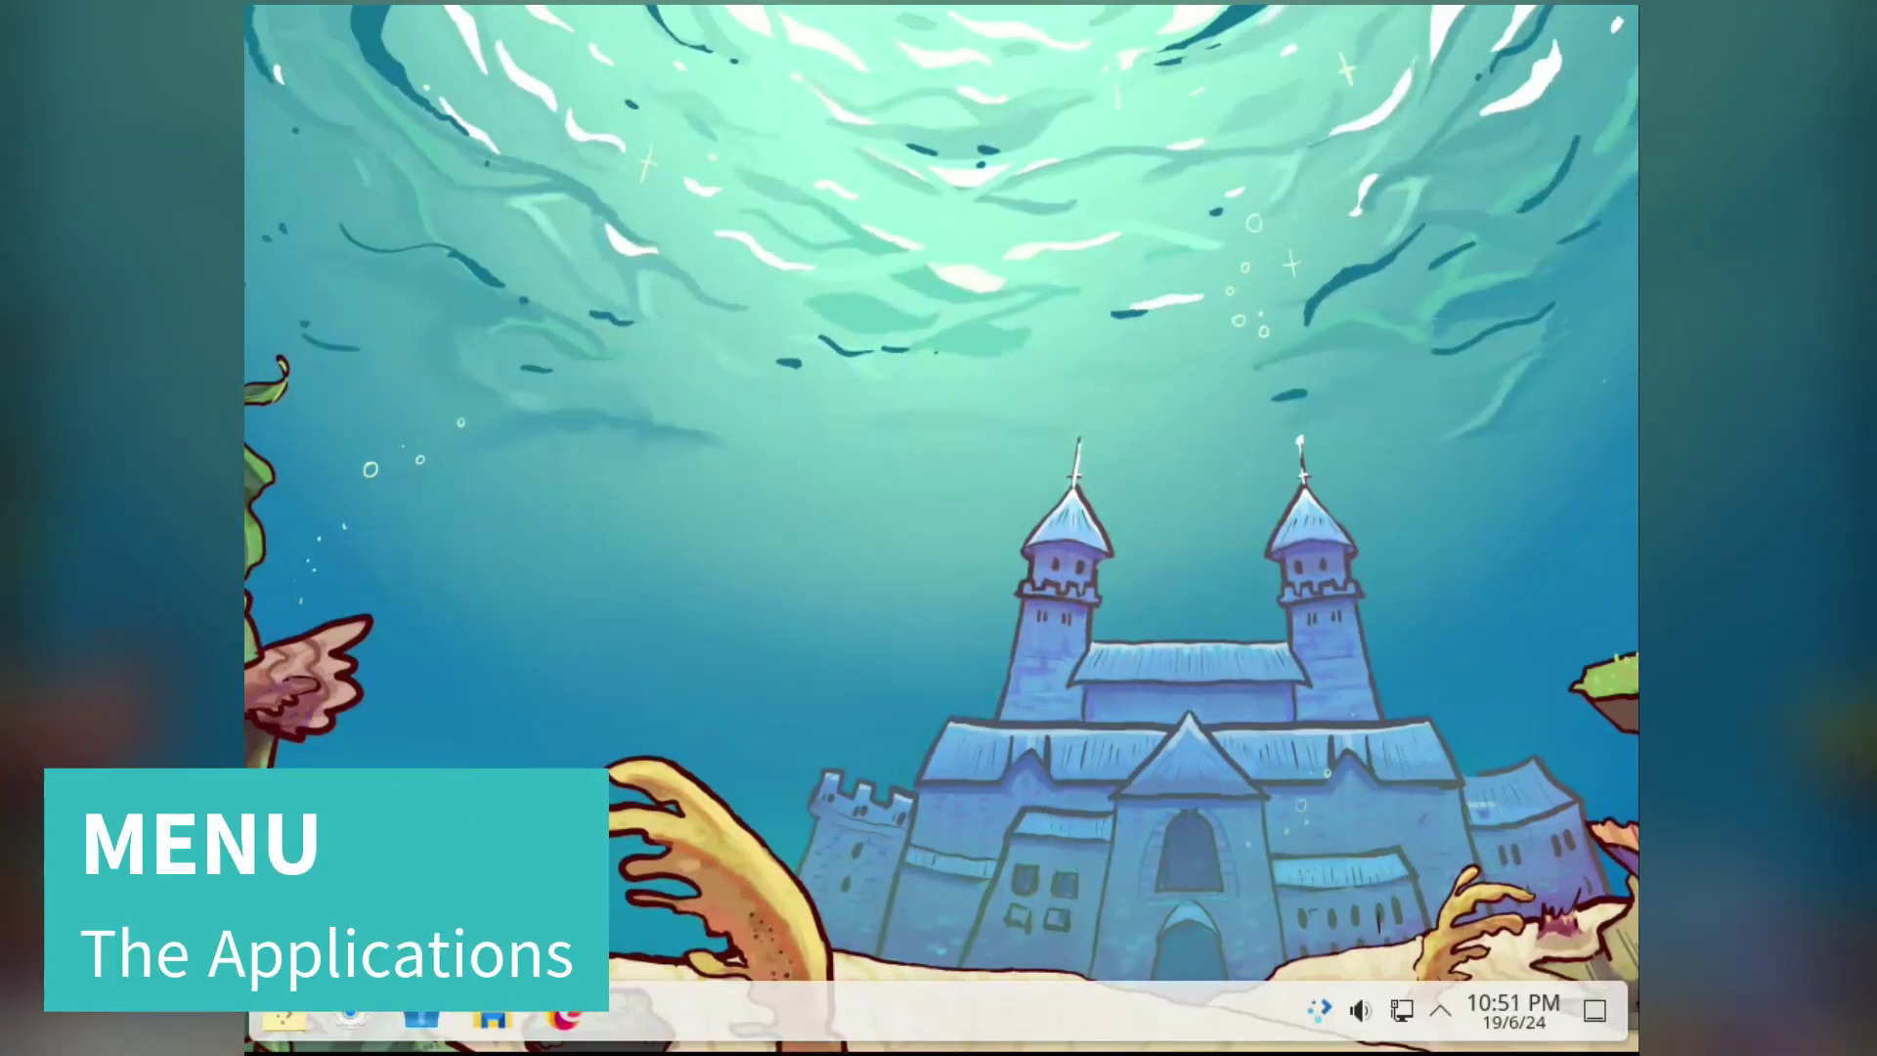
# Step: Open the application launcher and browse its categories from All Applications through Graphics to Multimedia
pyautogui.press('super')
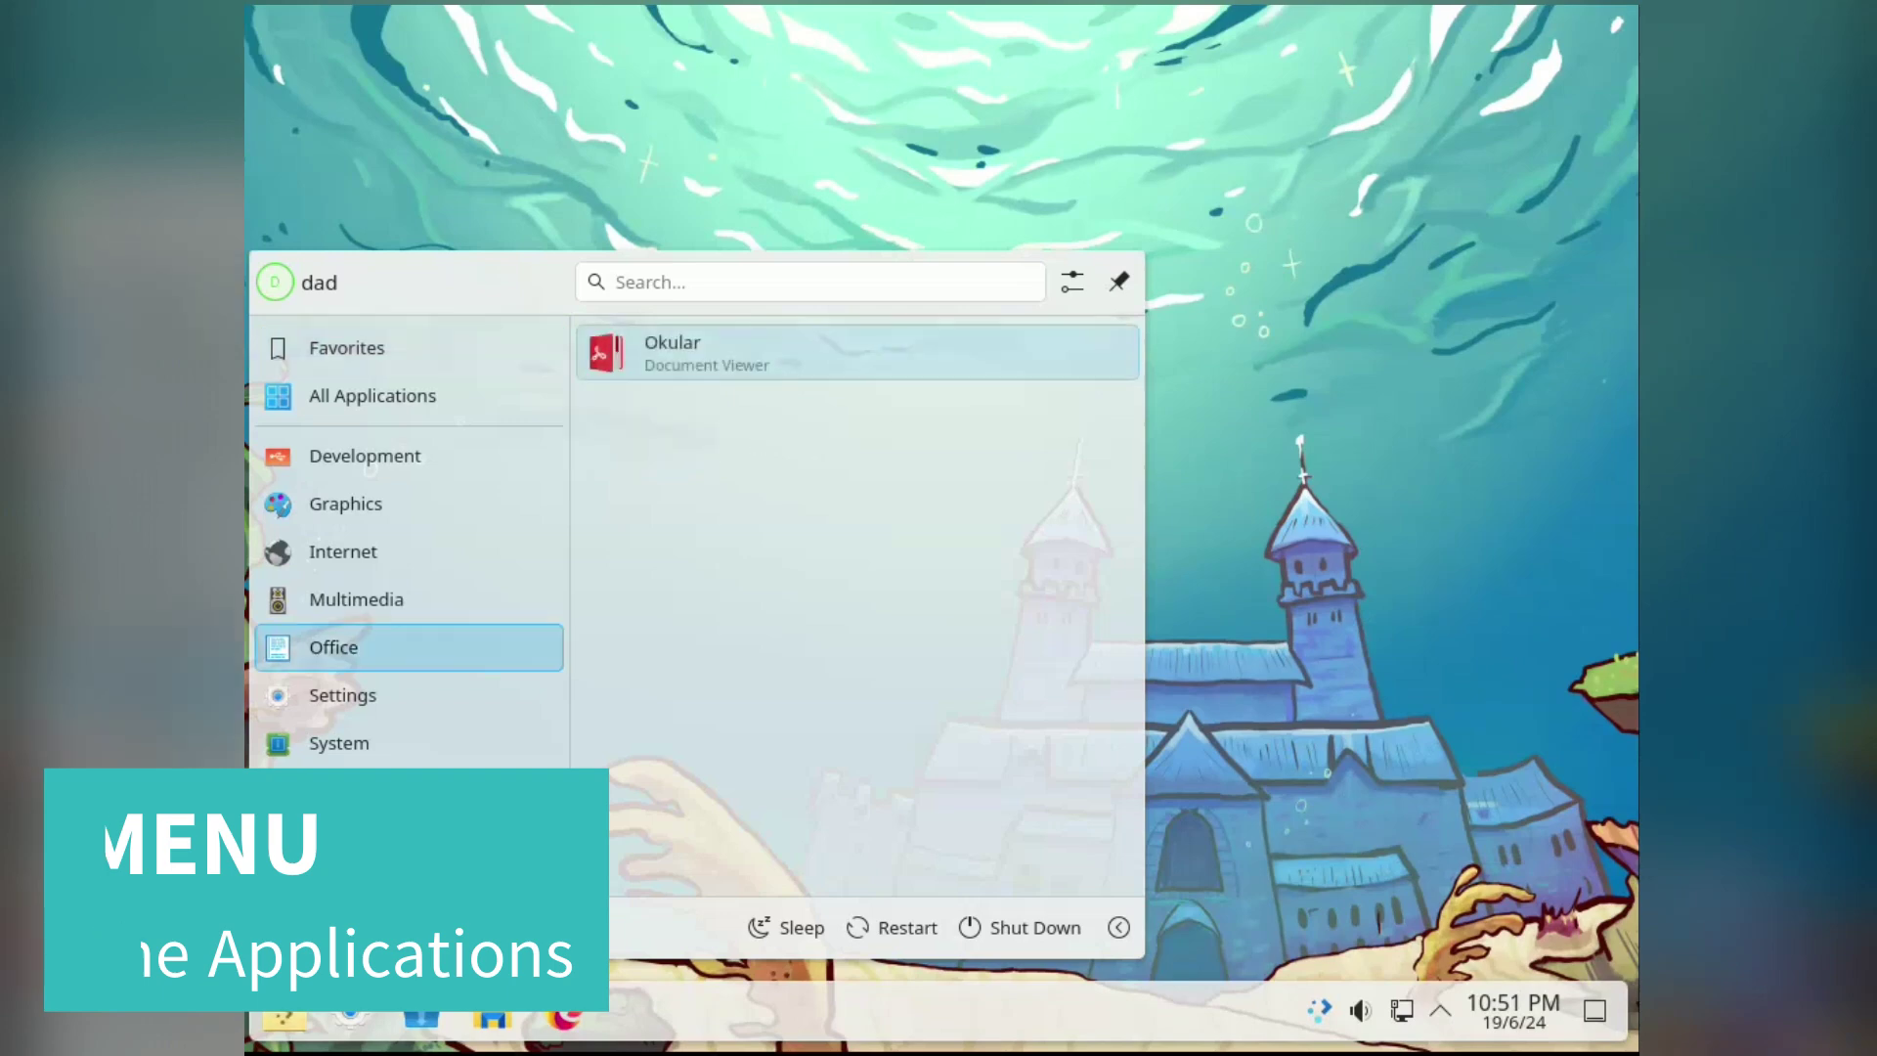
pyautogui.moveTo(407, 395)
pyautogui.press('Up')
pyautogui.press('Down')
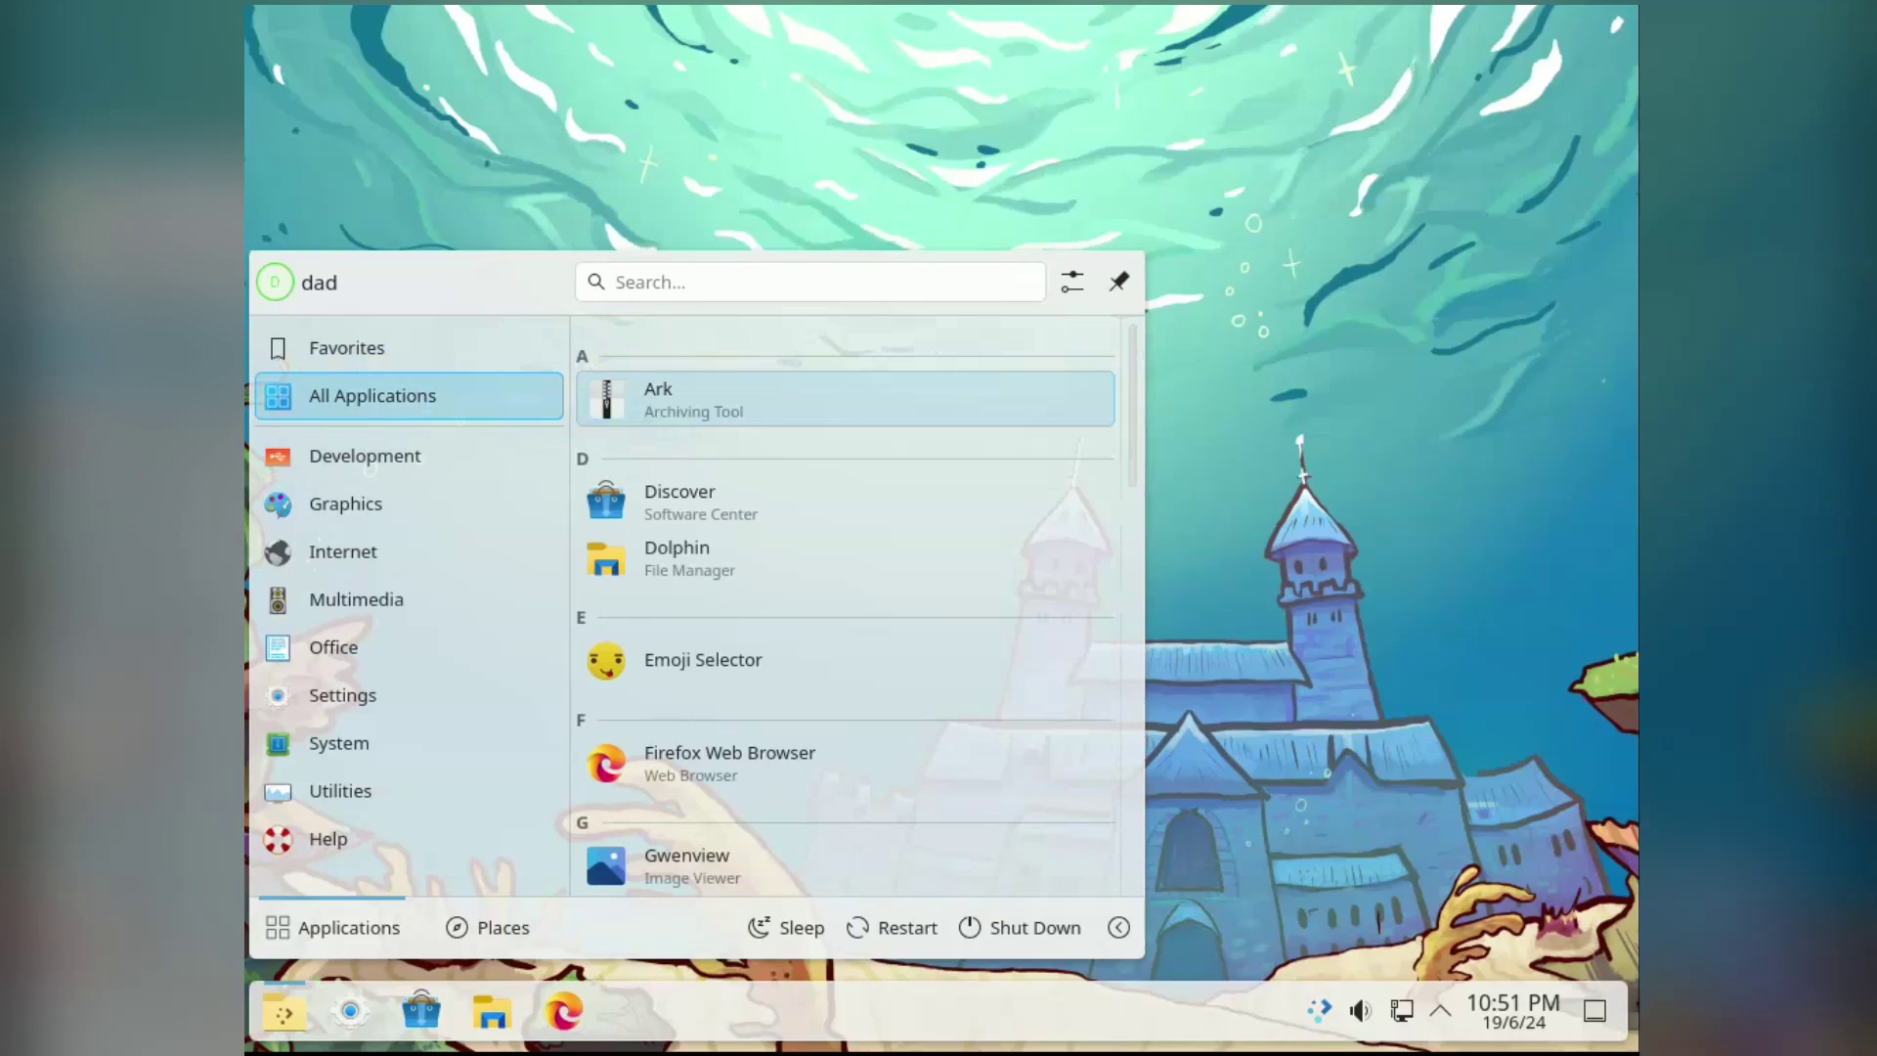
pyautogui.press('Down')
pyautogui.press('Down')
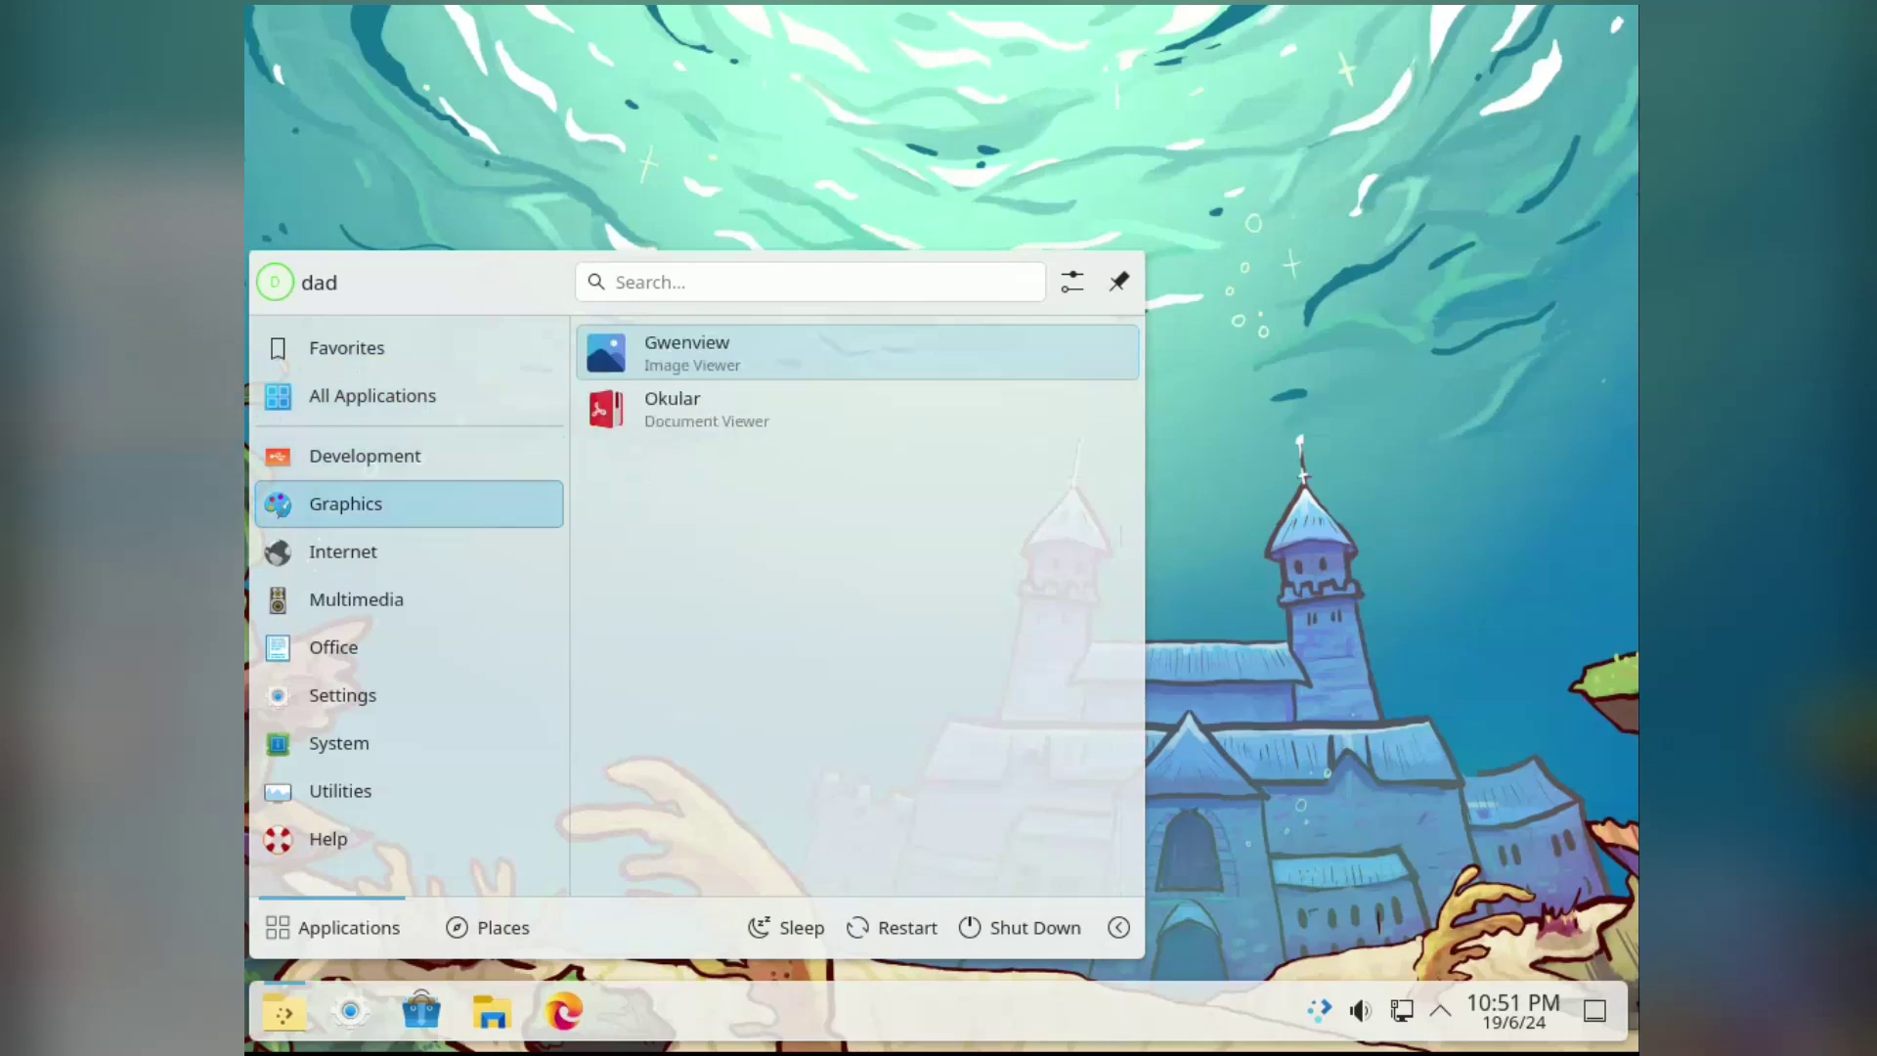
pyautogui.press('Right')
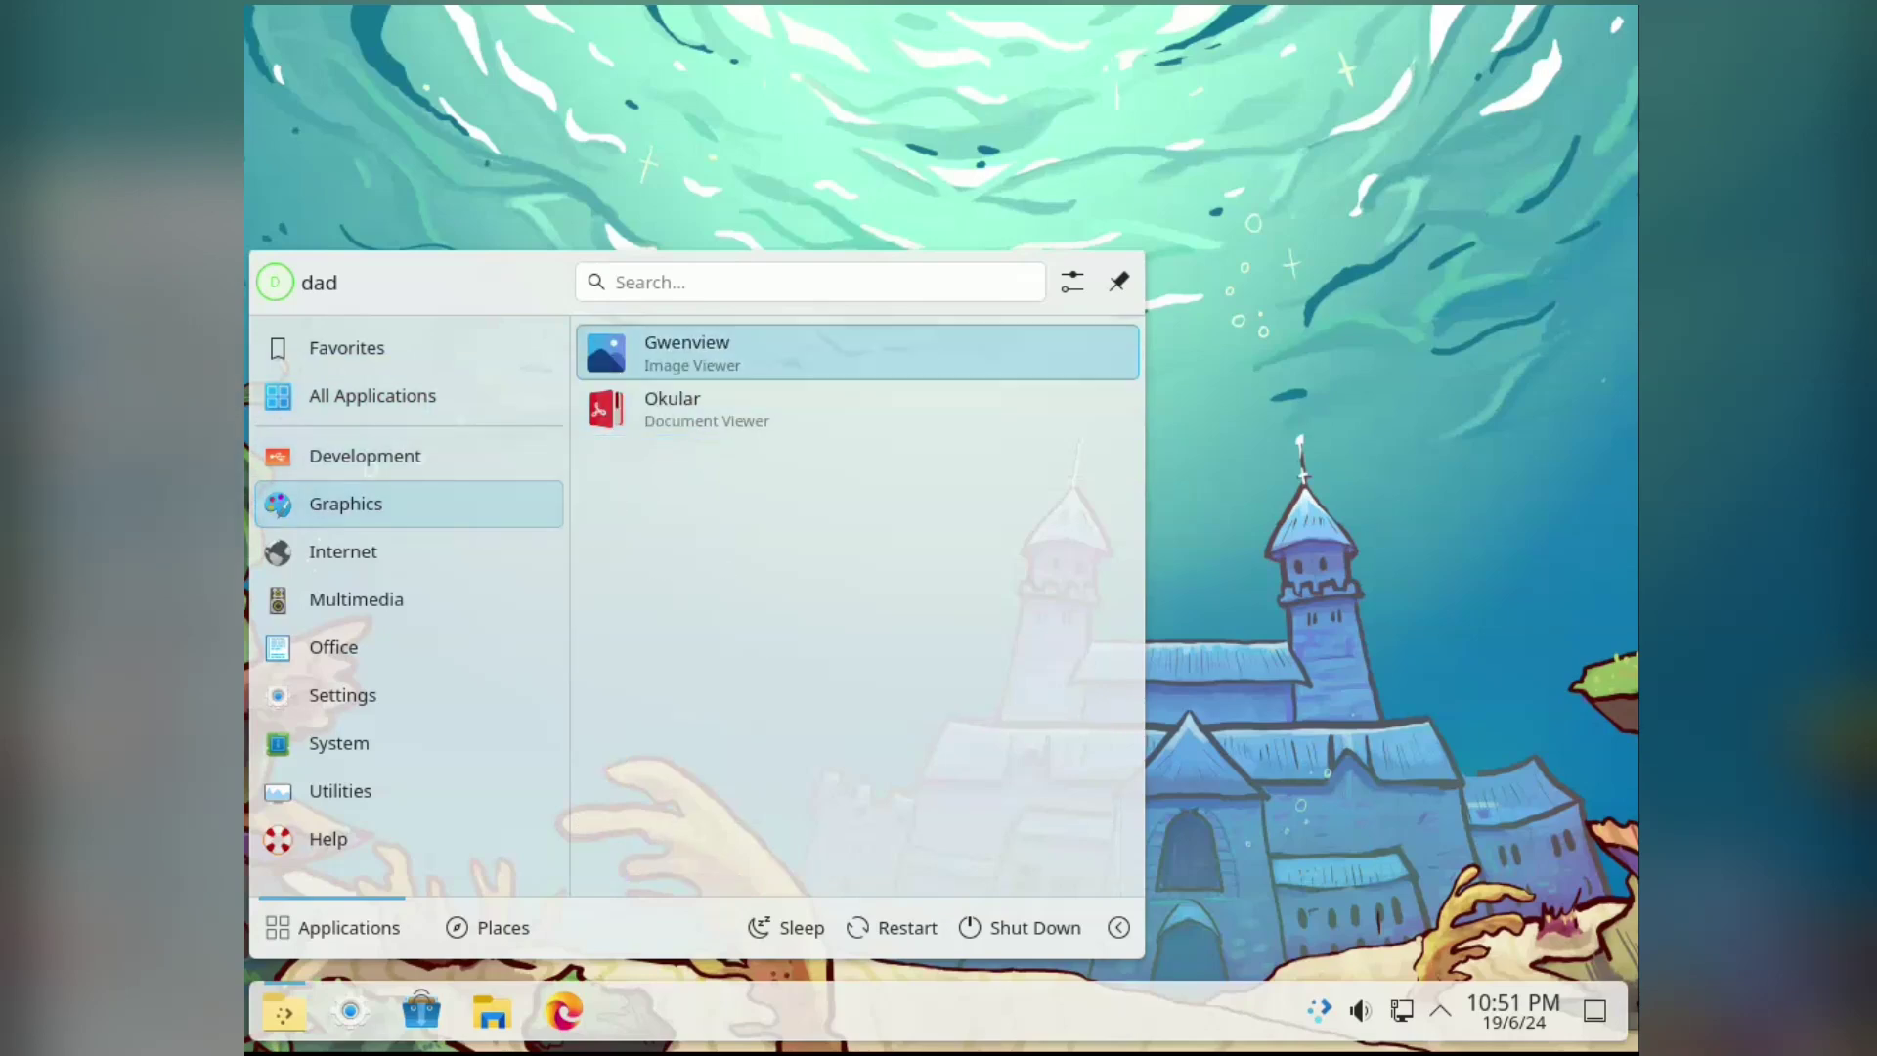
pyautogui.press('Down')
pyautogui.press('Left')
pyautogui.press('Down')
pyautogui.press('Down')
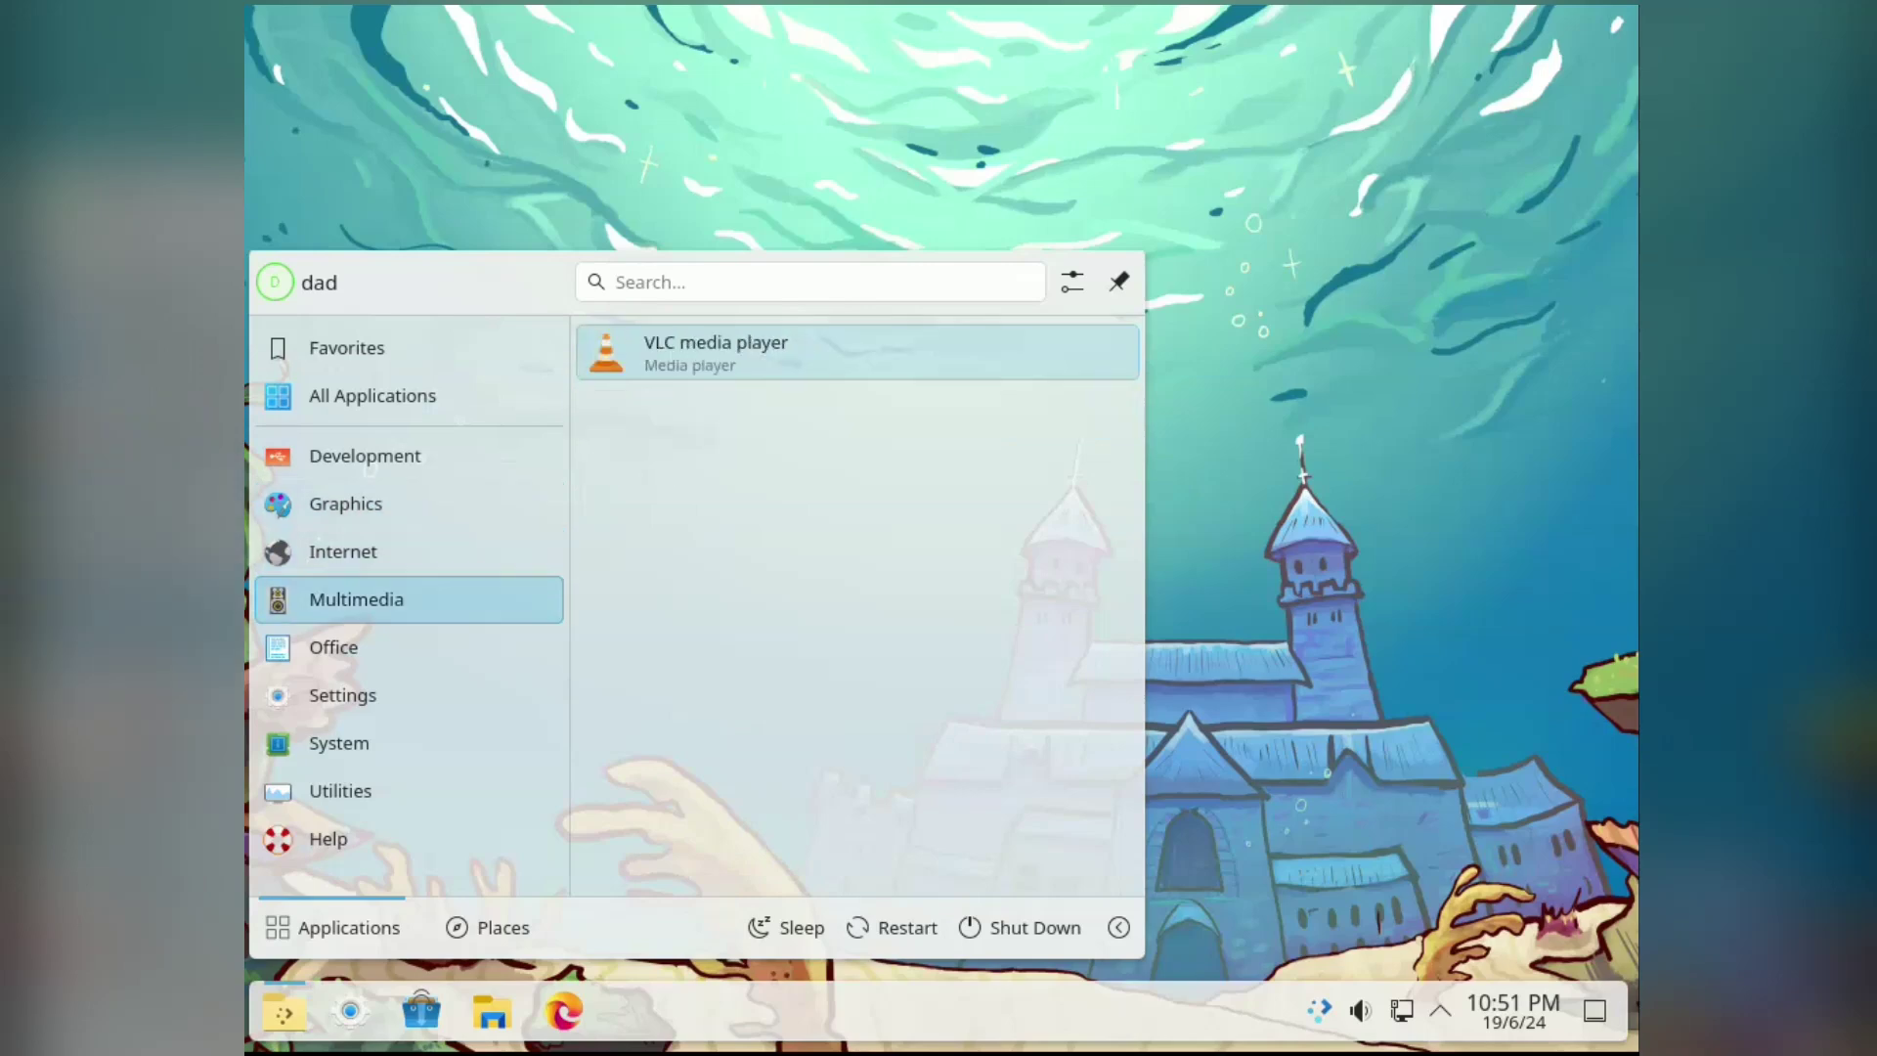
# Step: Return to the launcher's Favorites and search the application launcher for "develop"
pyautogui.press('Up')
pyautogui.press('Up')
pyautogui.press('Up')
pyautogui.press('Up')
pyautogui.press('Up')
pyautogui.press('Up')
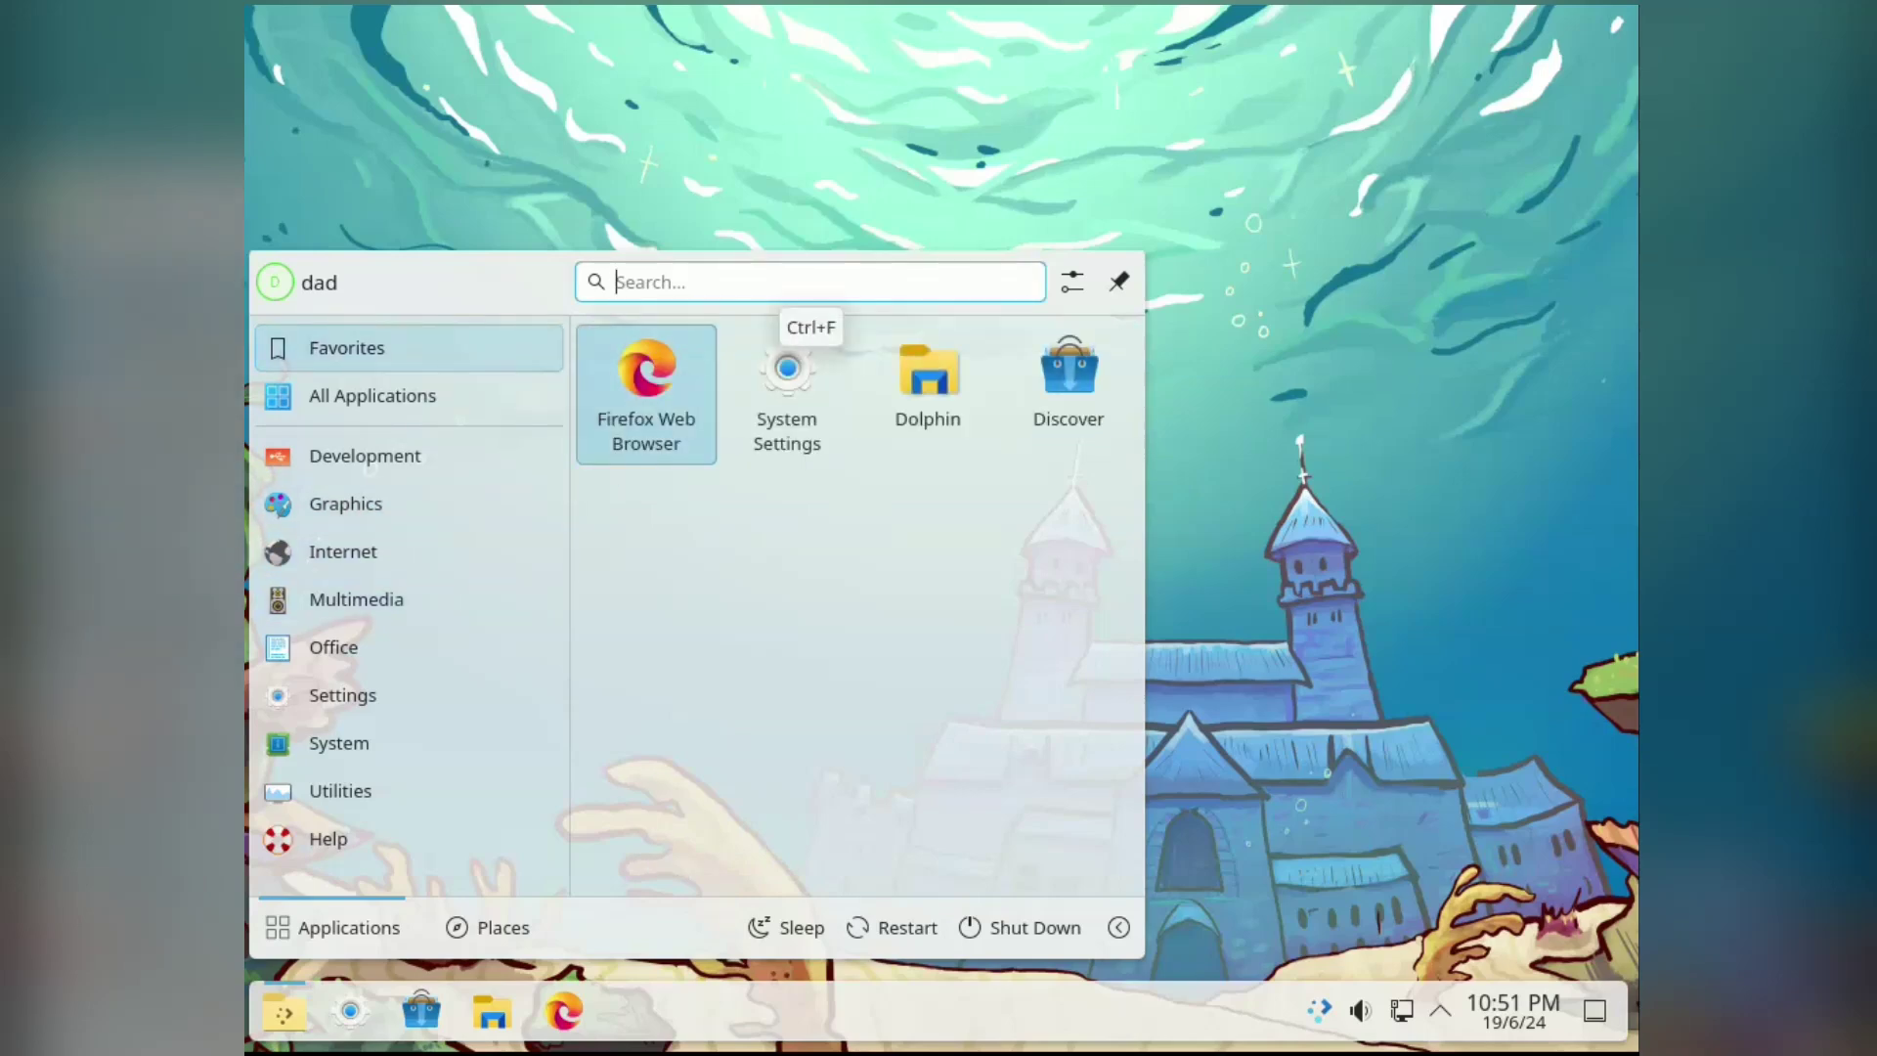
pyautogui.write('dev')
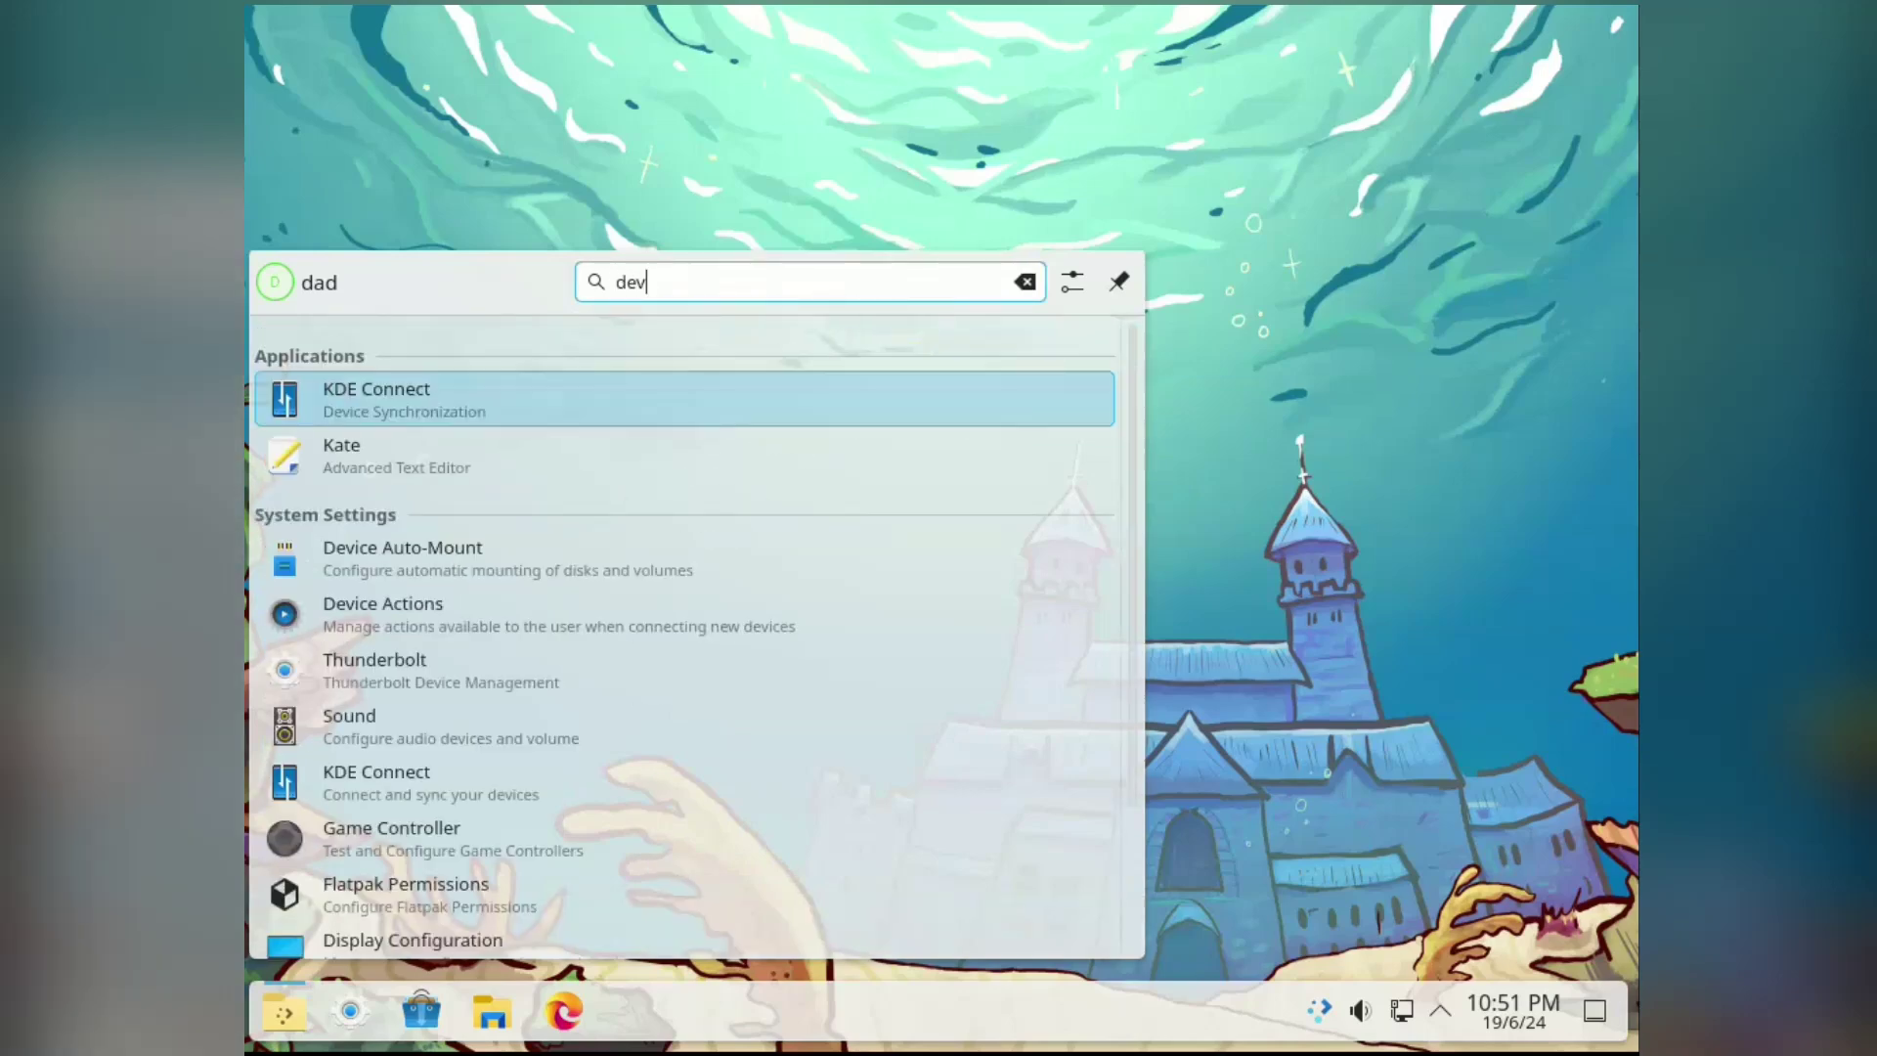
pyautogui.write('elo')
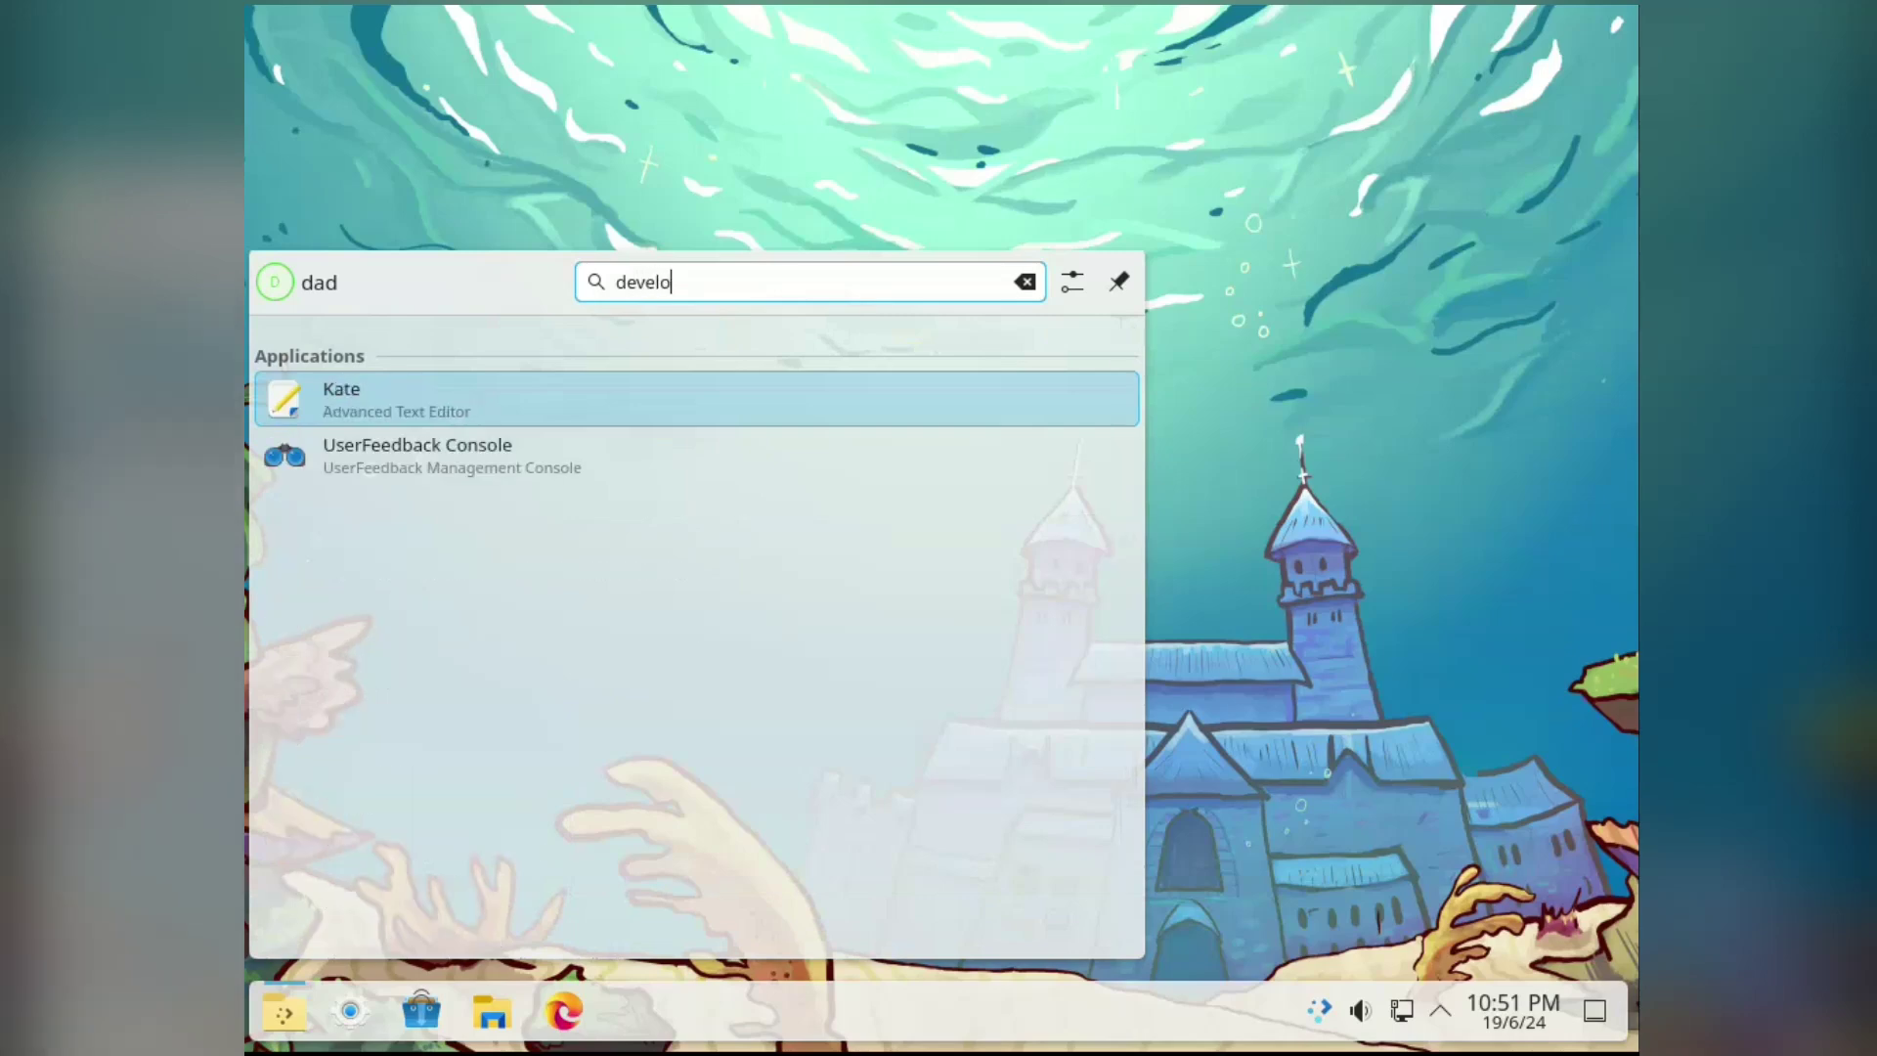
pyautogui.write('p')
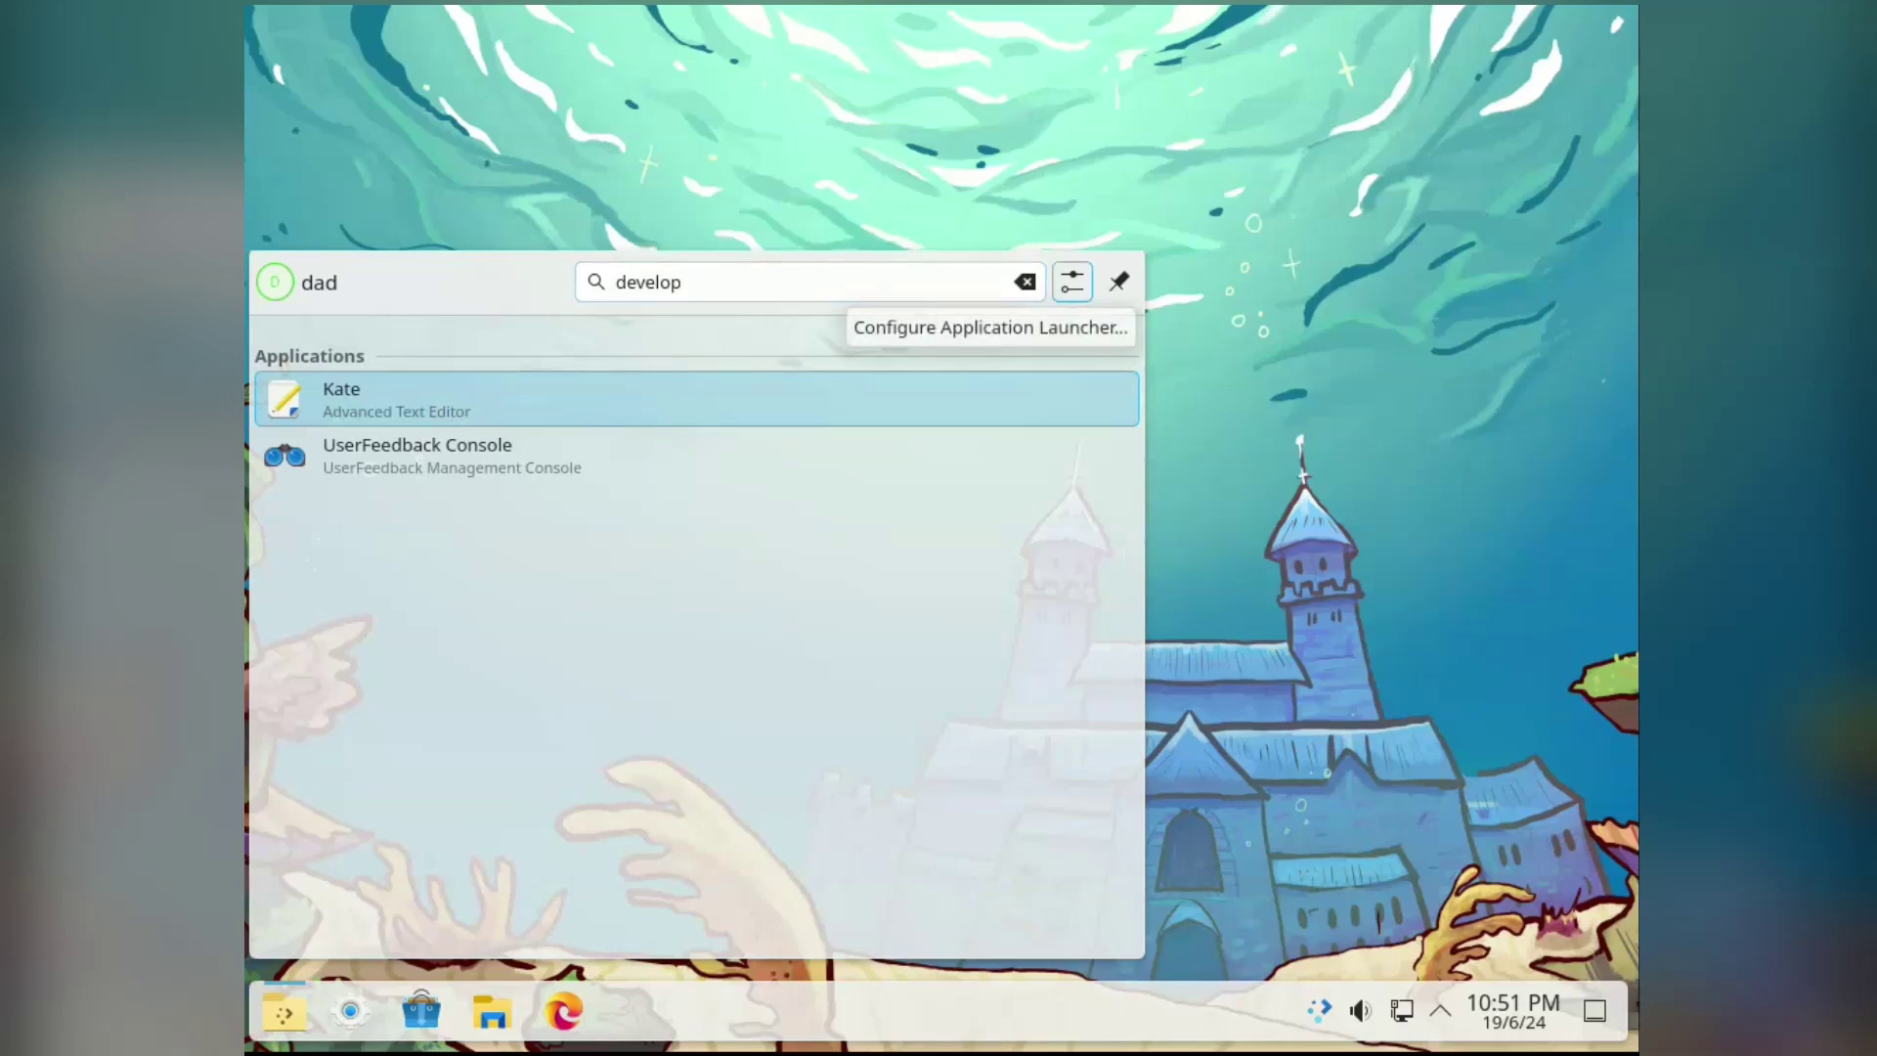
# Step: Change the application launcher's icon to planetkde, found by searching the icon set for "kde", and apply it
pyautogui.click(1073, 281)
pyautogui.click(984, 260)
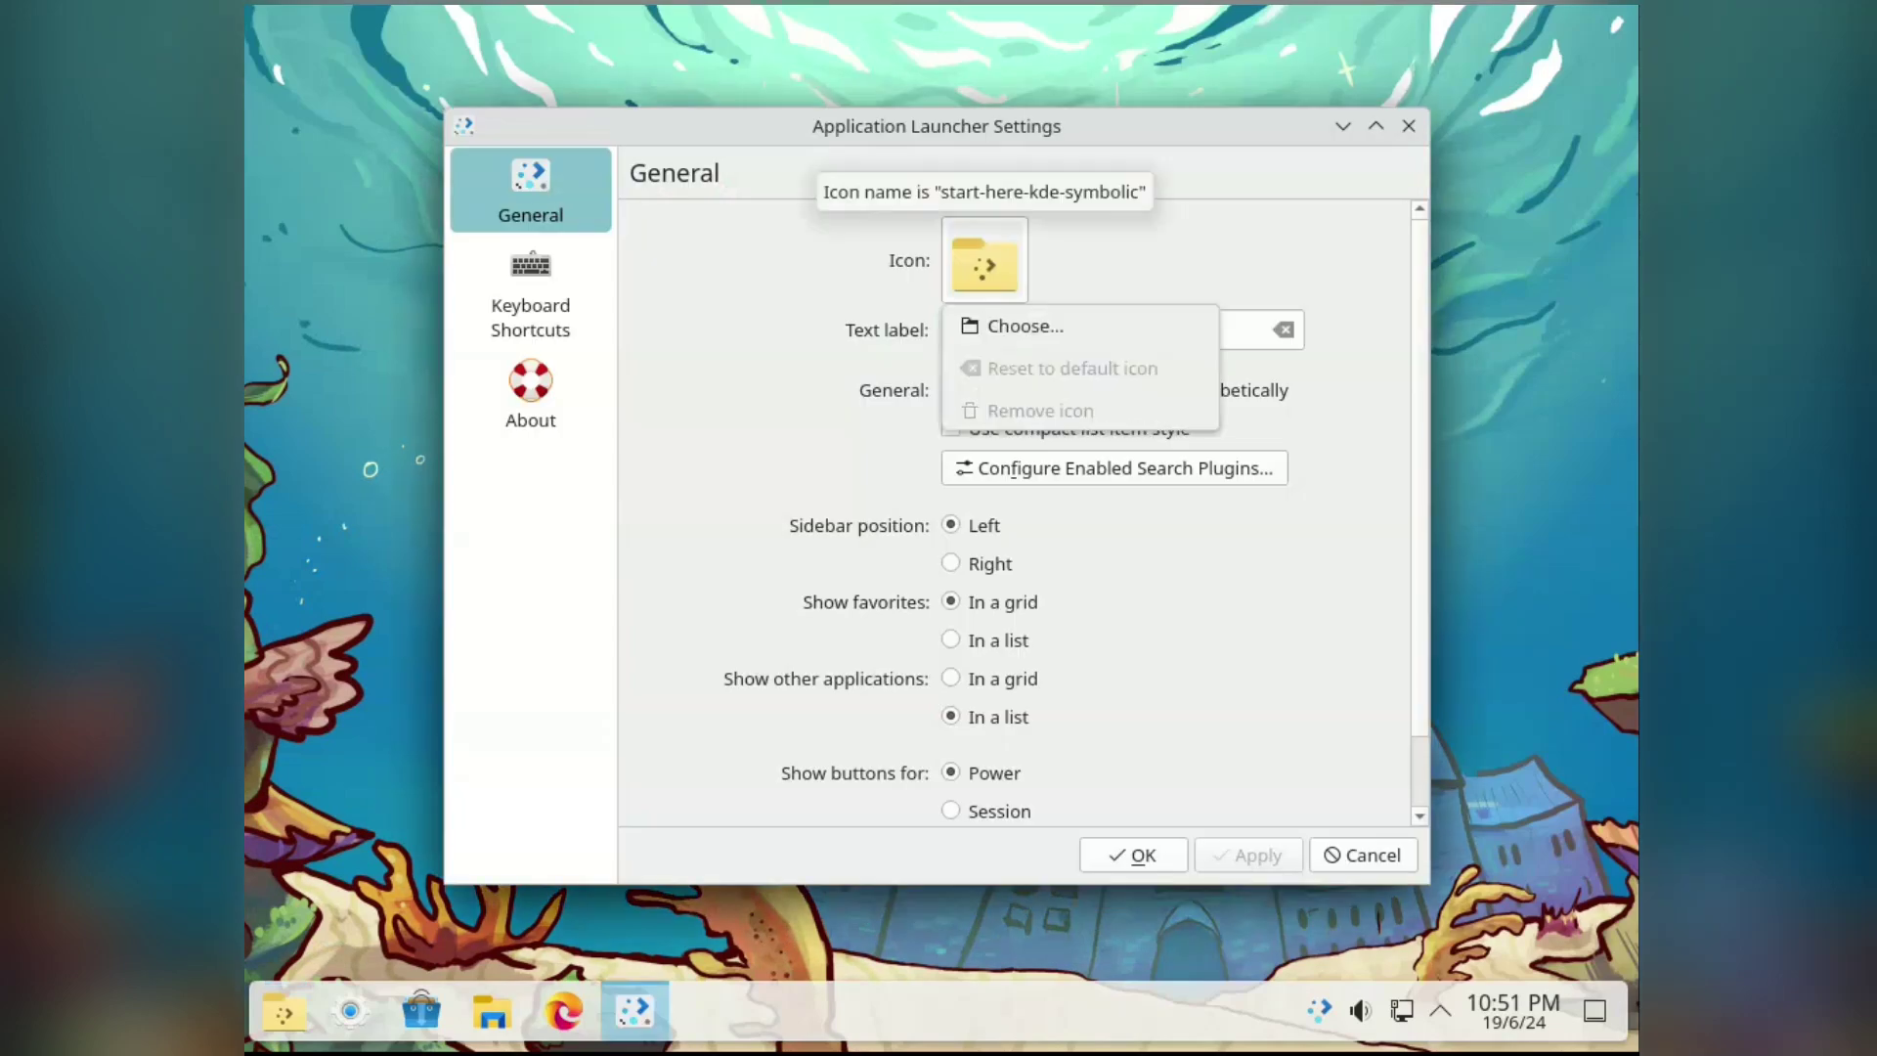
pyautogui.click(1020, 322)
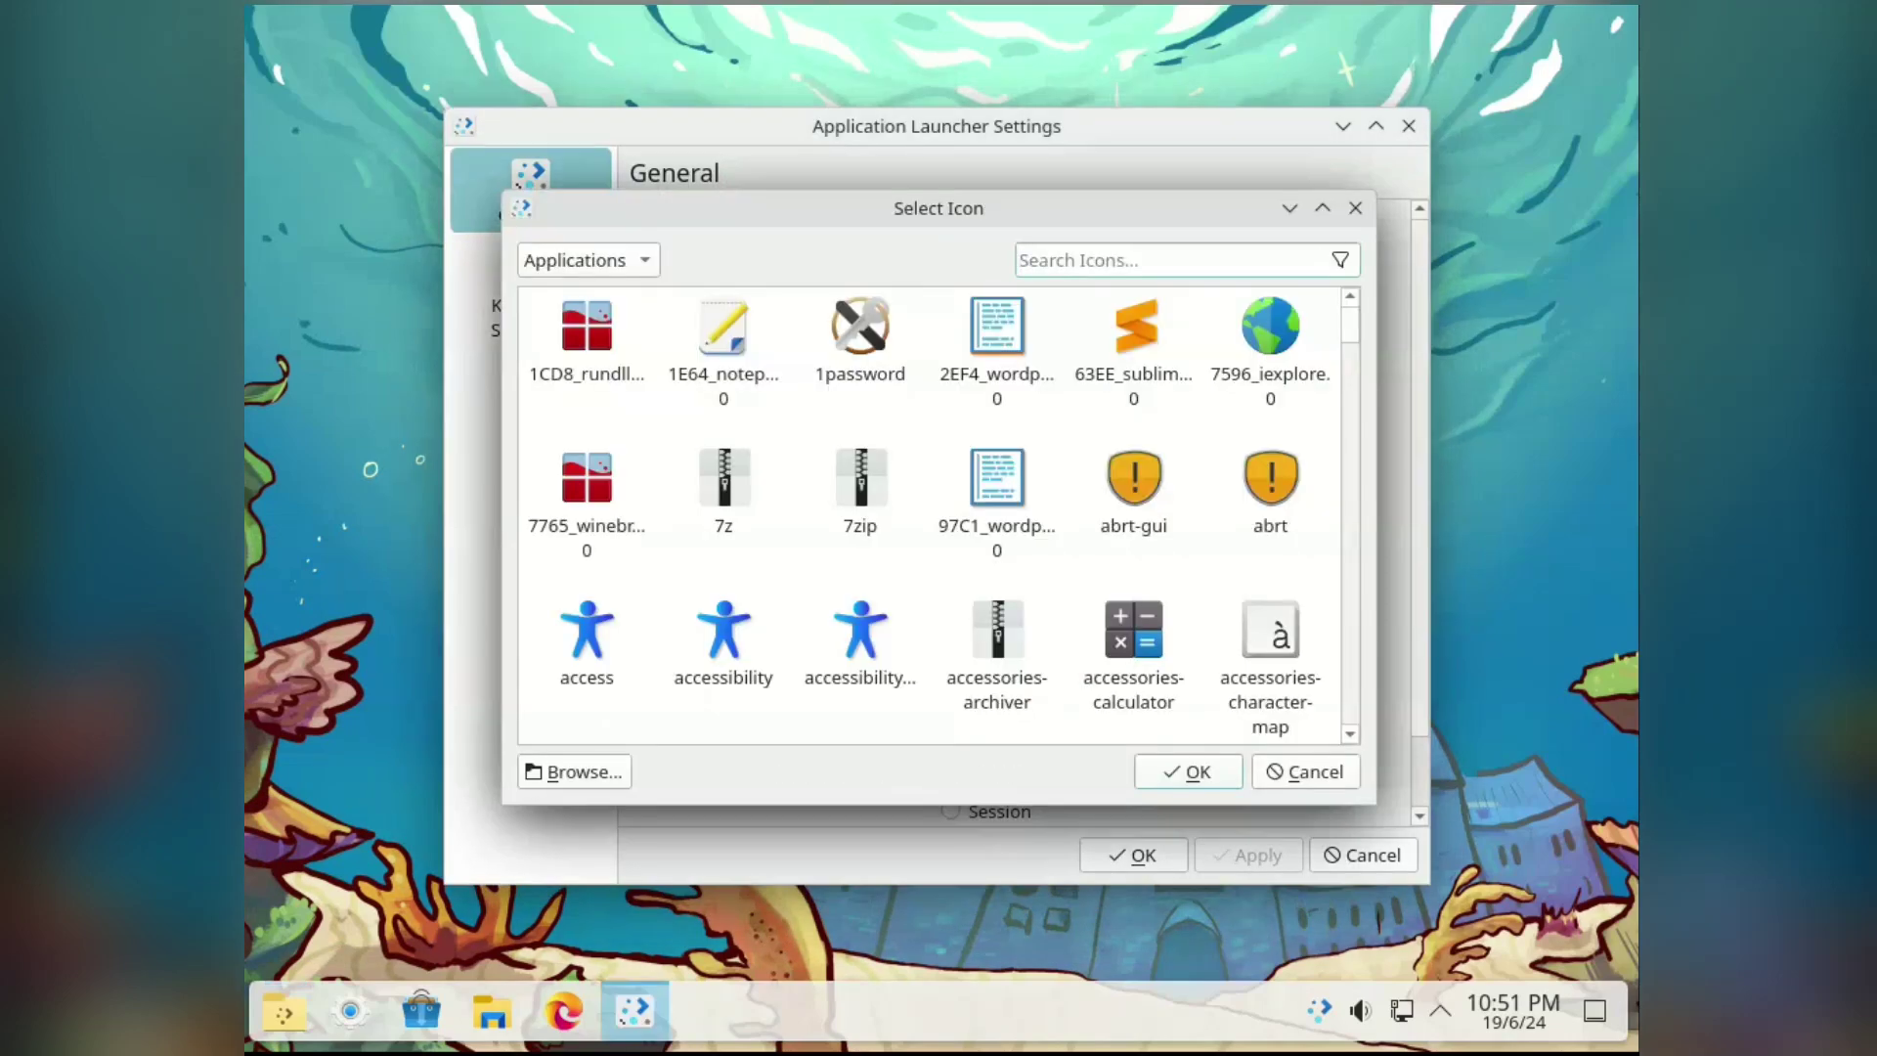
pyautogui.scroll(-20, 934, 515)
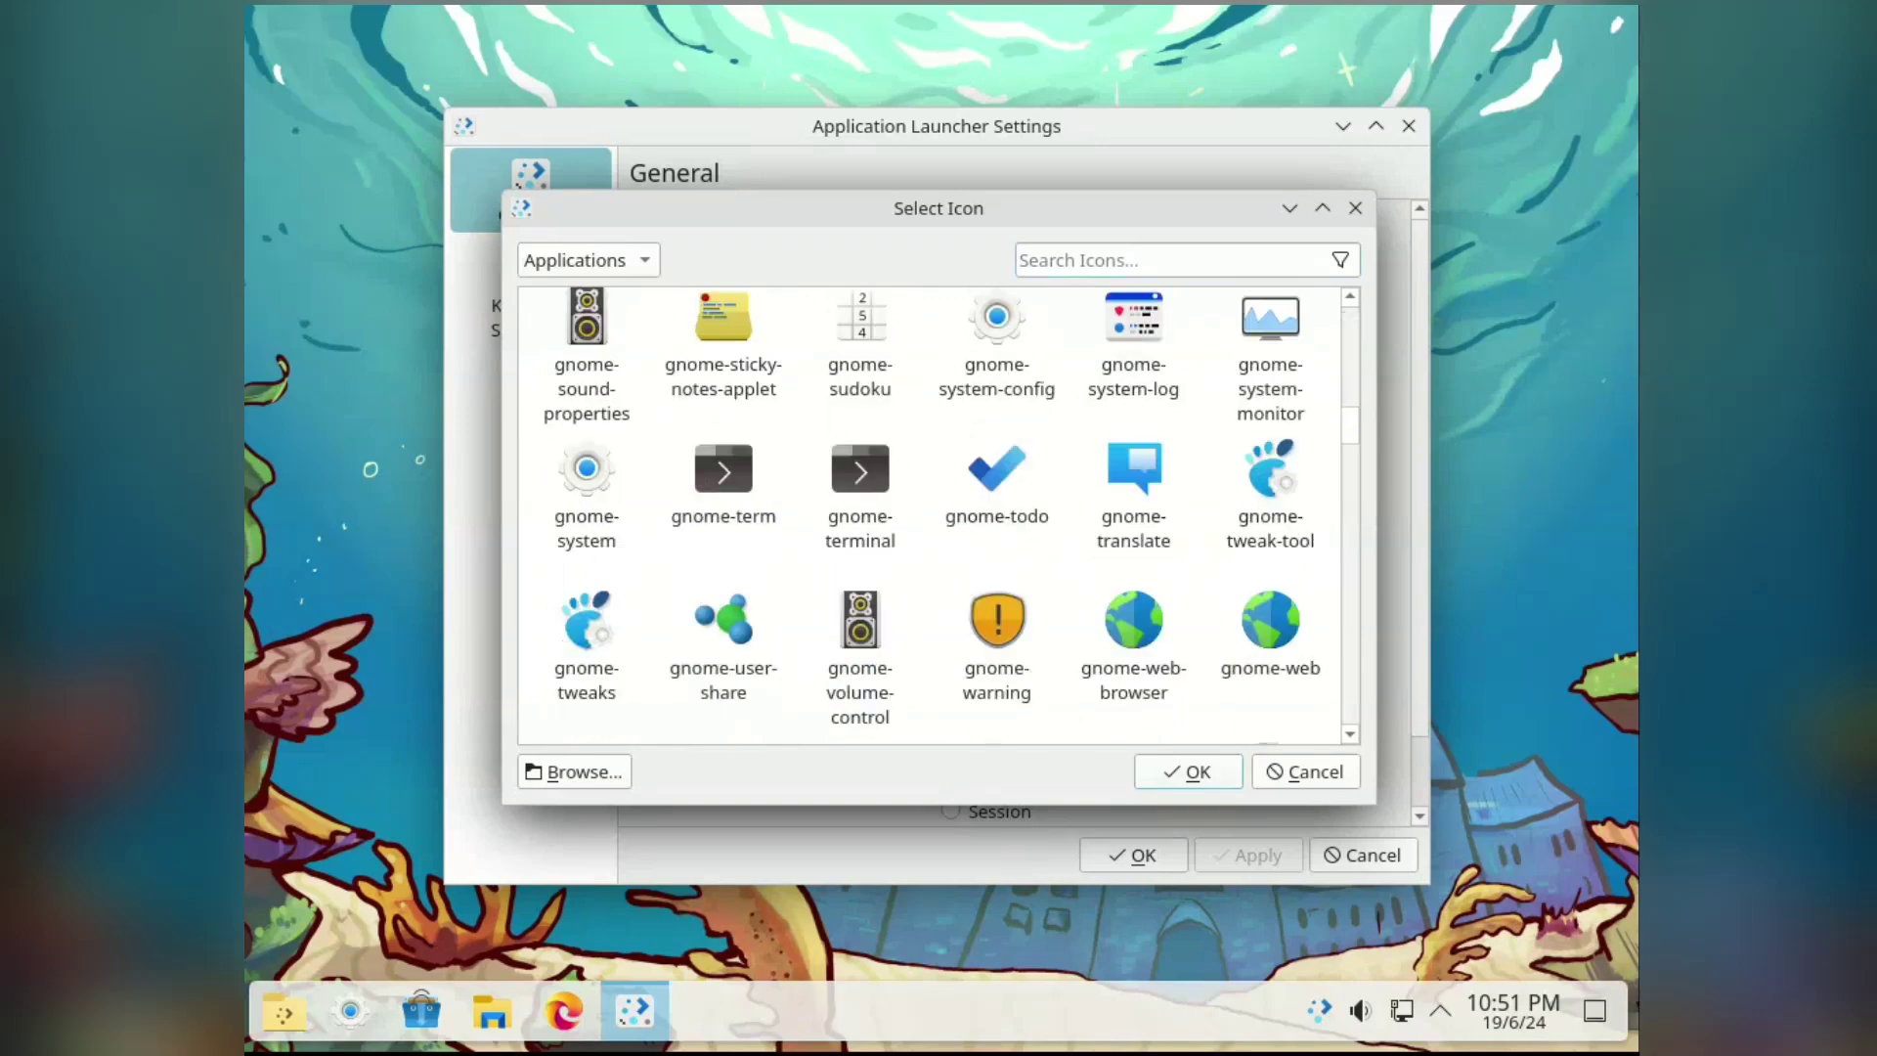
pyautogui.scroll(-20, 933, 516)
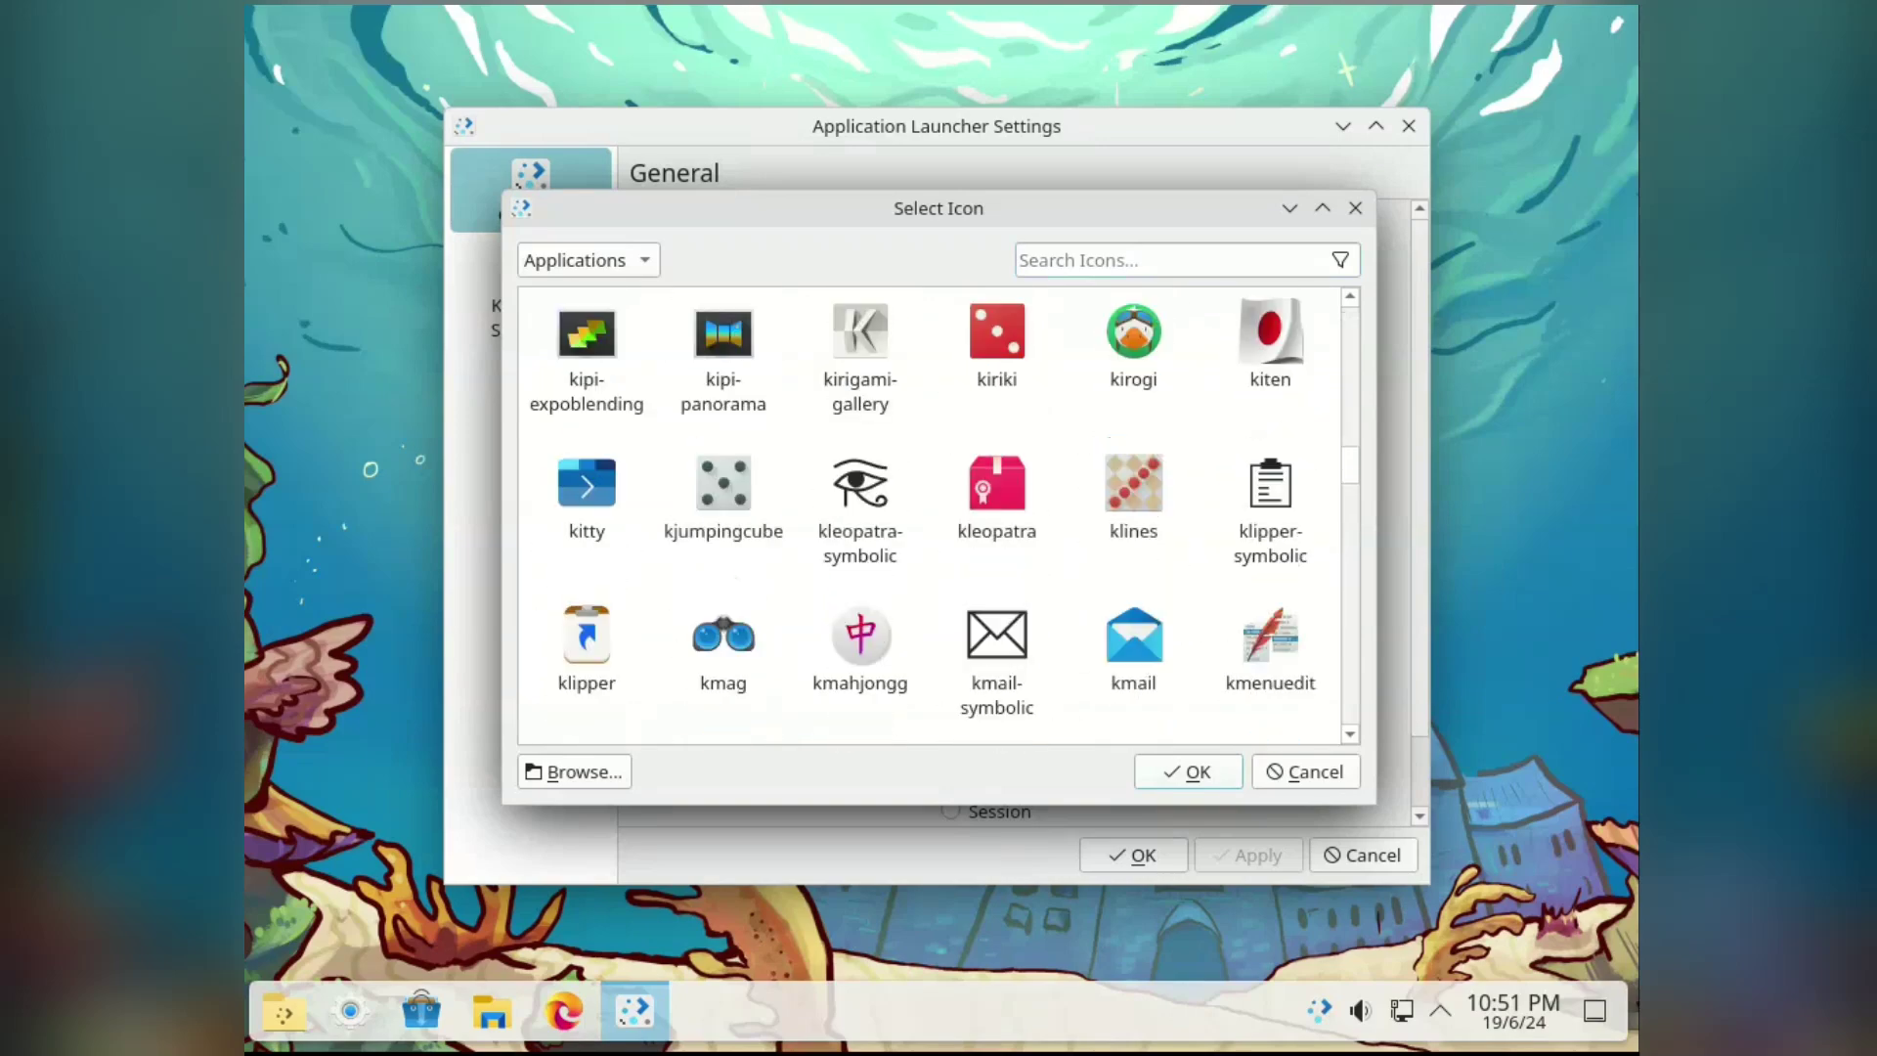
pyautogui.scroll(-8, 934, 515)
pyautogui.scroll(12, 934, 515)
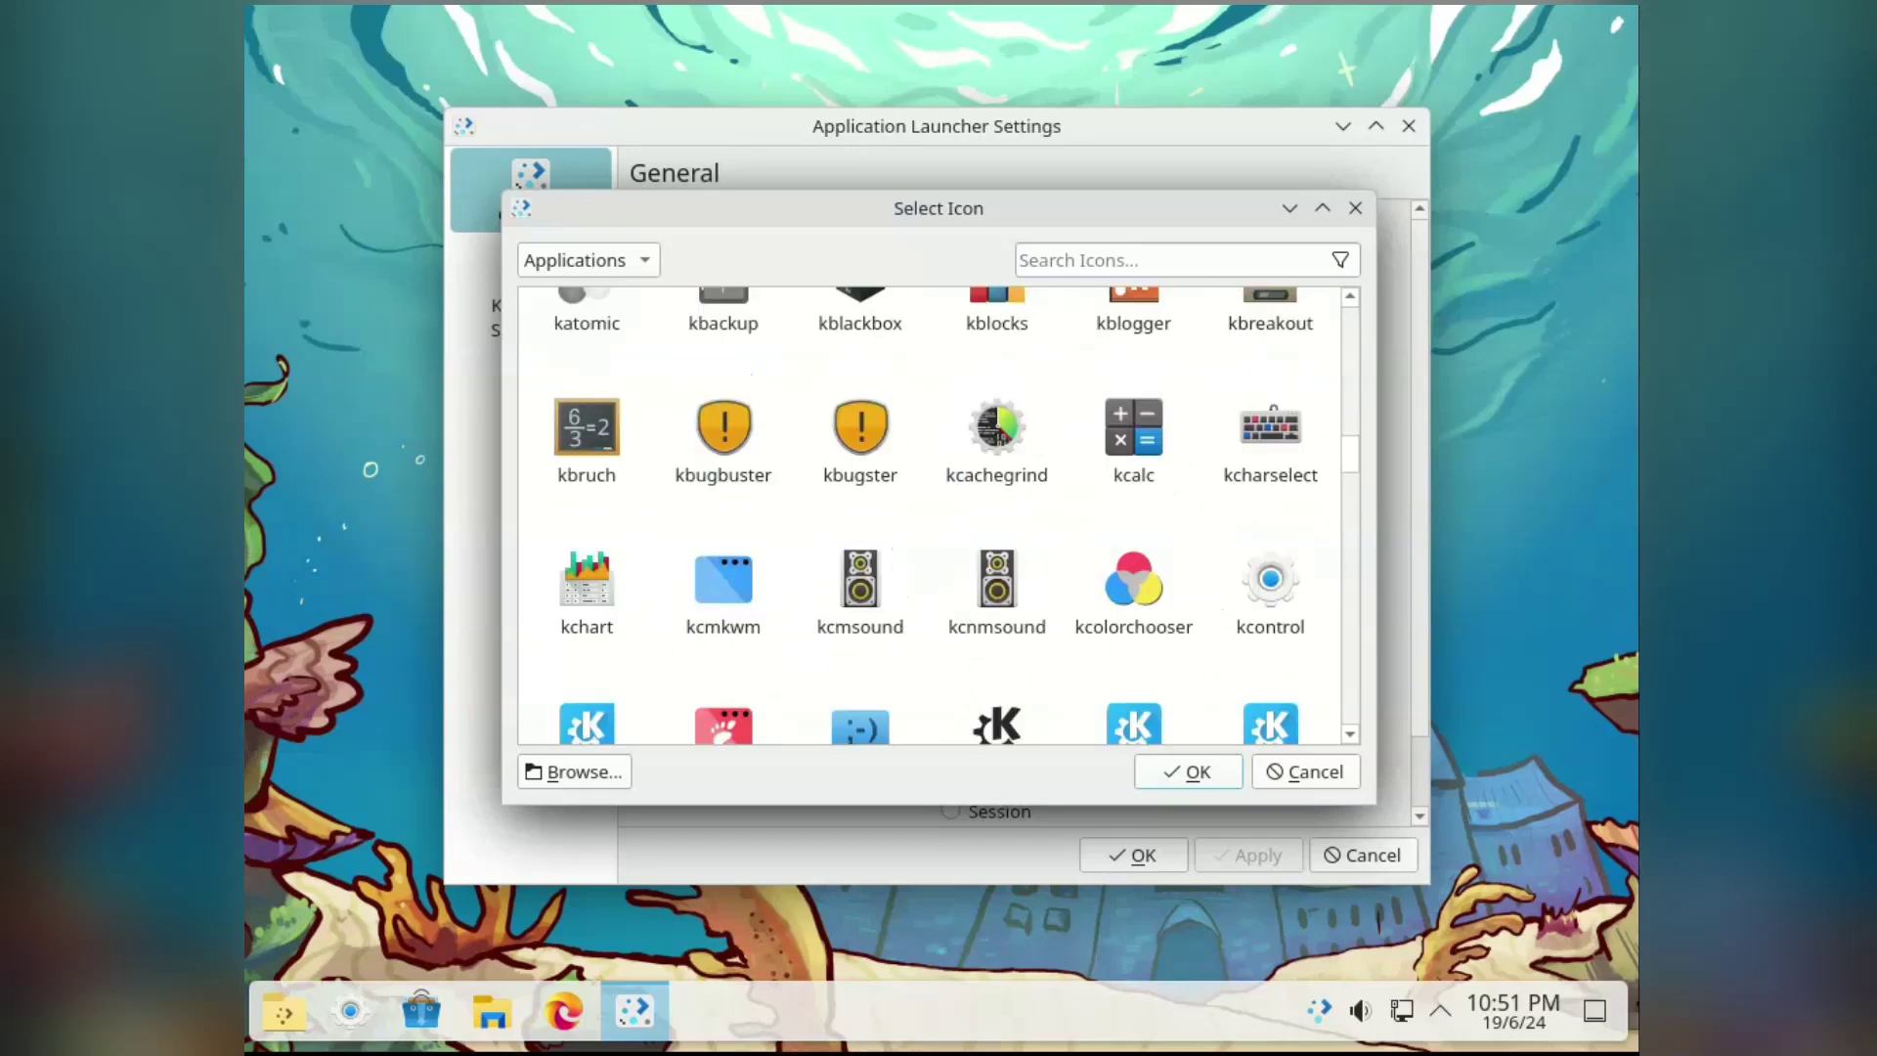
pyautogui.write('kde')
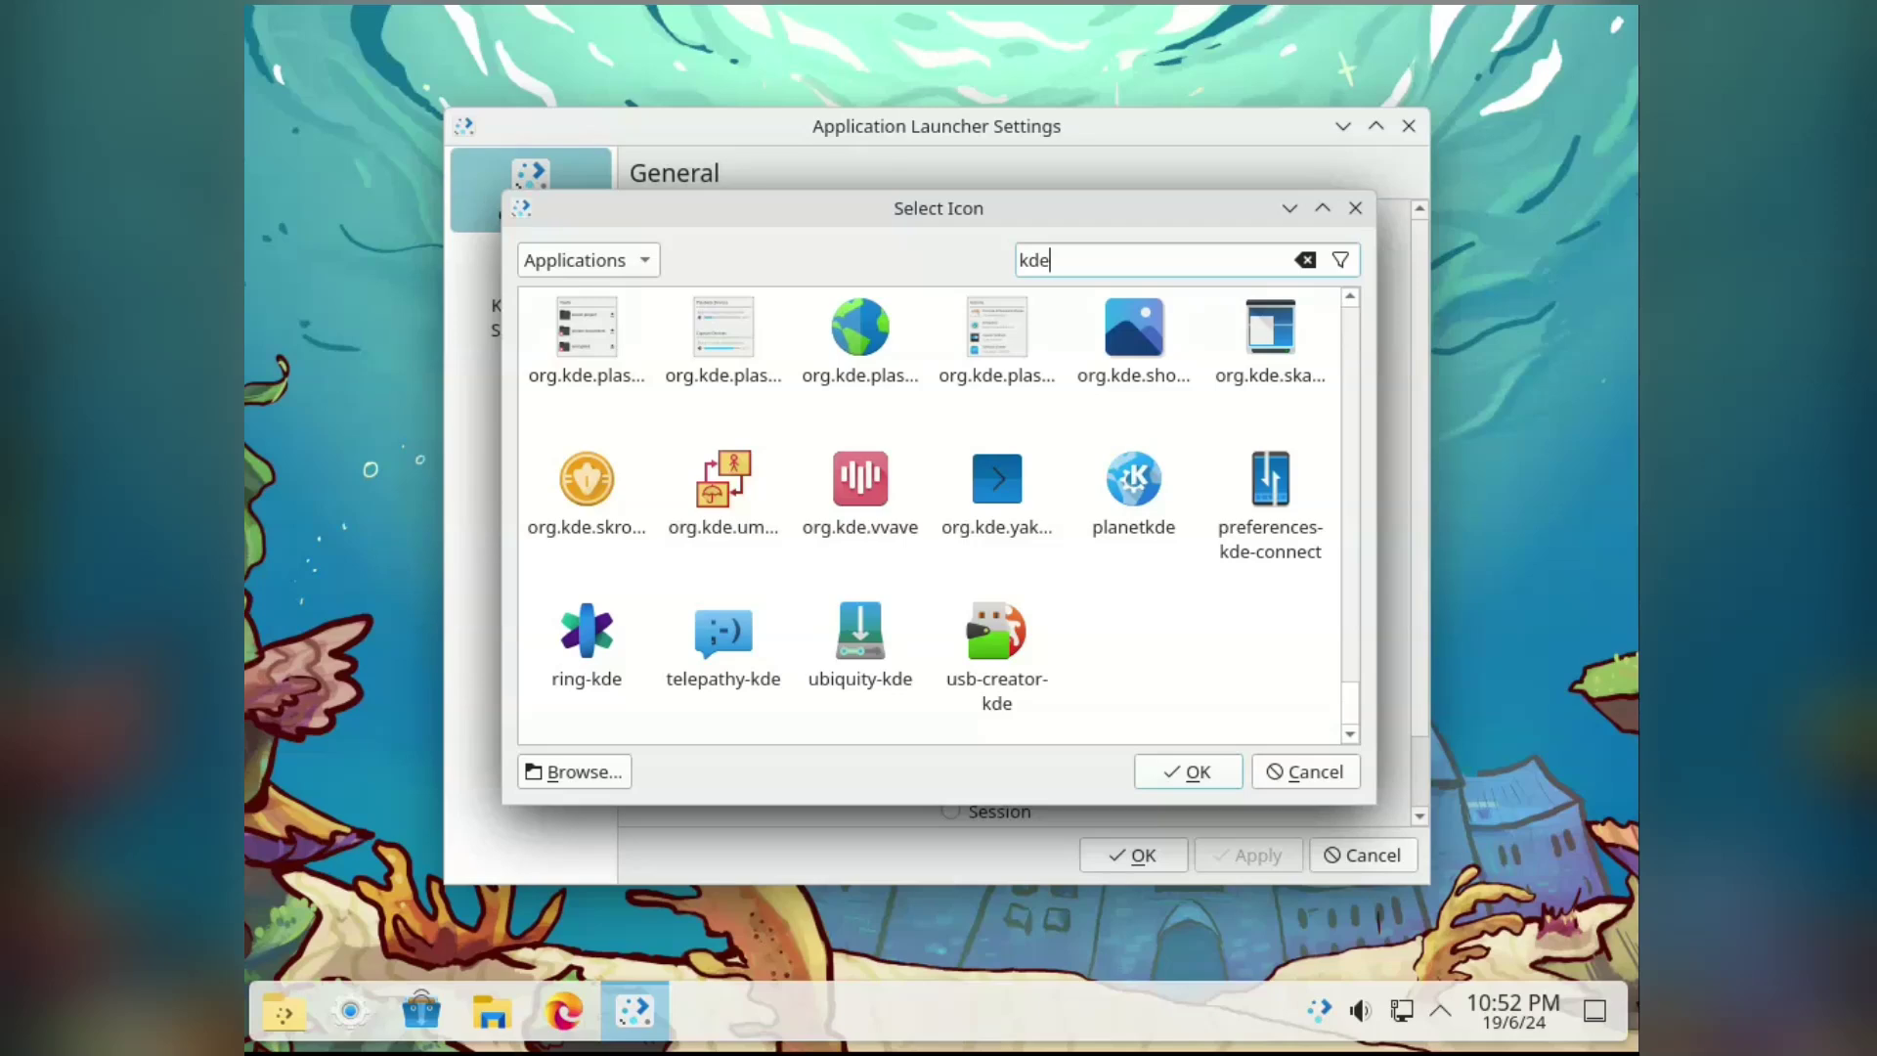
pyautogui.click(1134, 488)
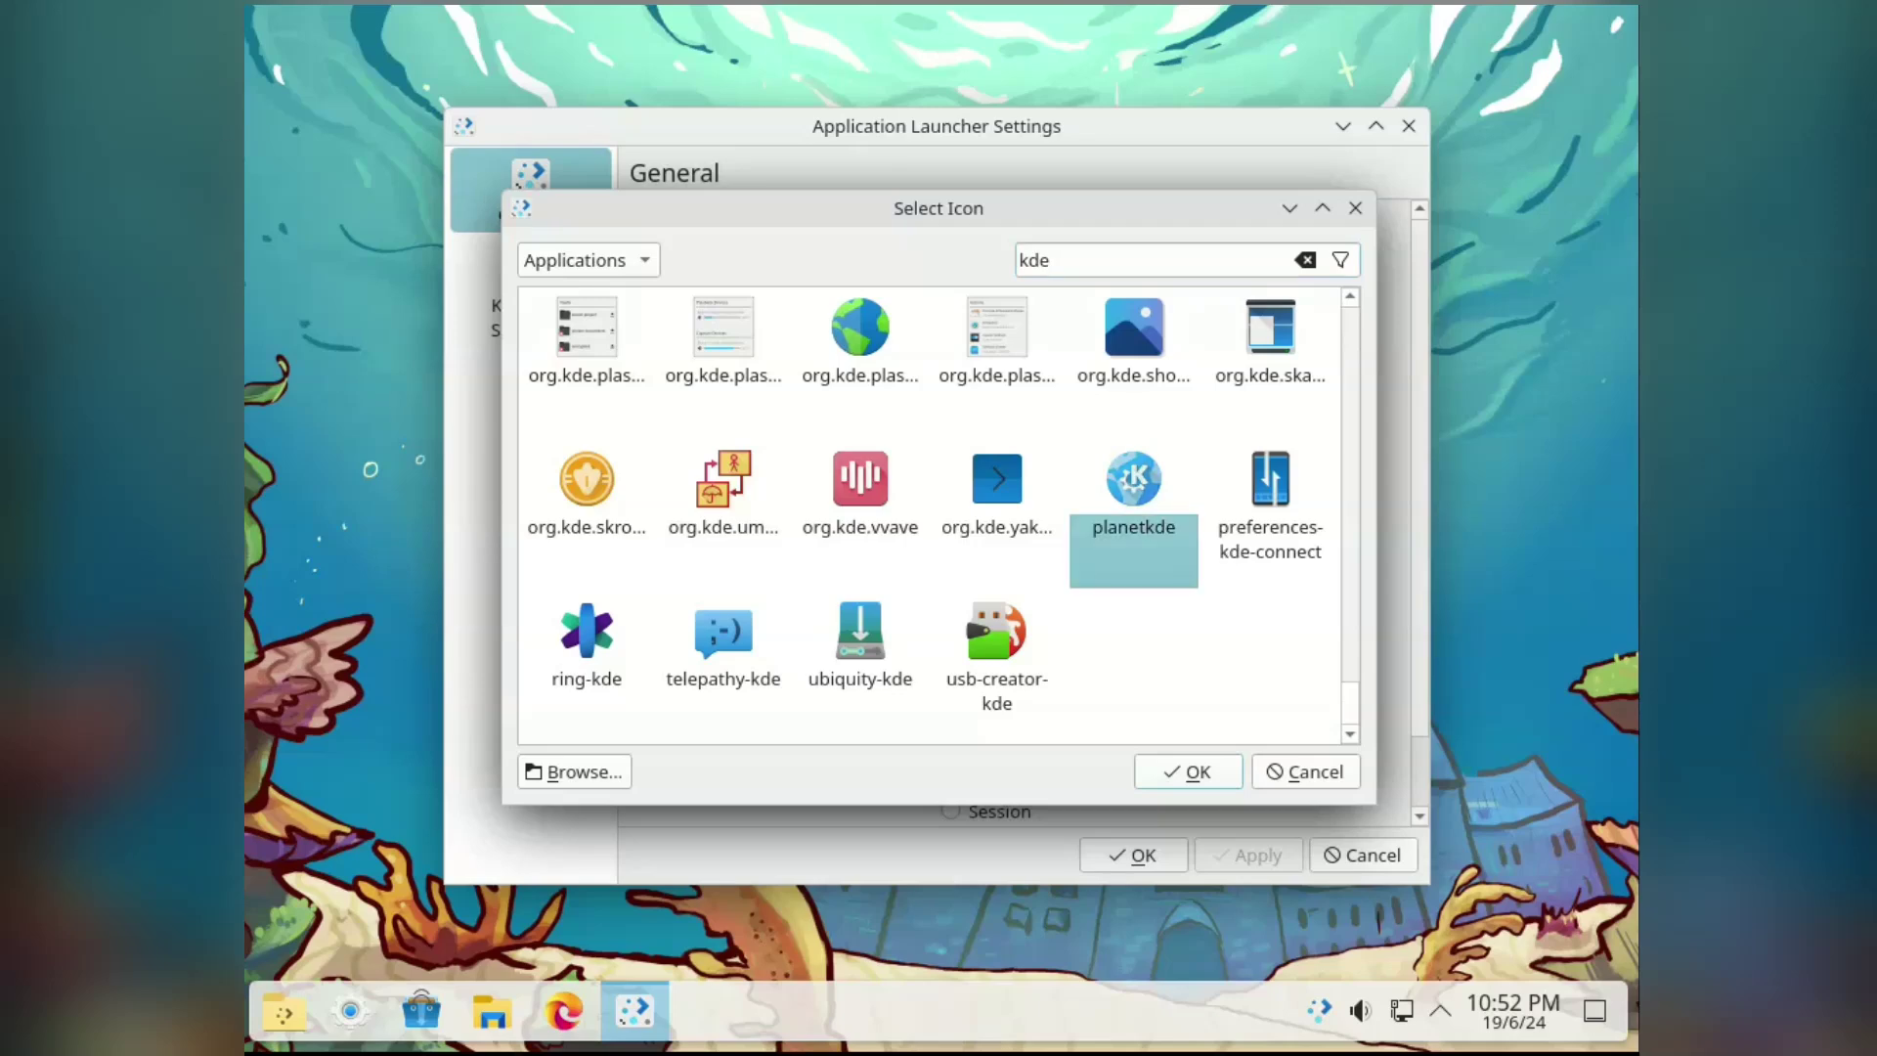
pyautogui.click(1188, 772)
pyautogui.click(1249, 856)
# Step: Start the Menu Editor from the launcher's System category and pin the application launcher open
pyautogui.click(284, 1011)
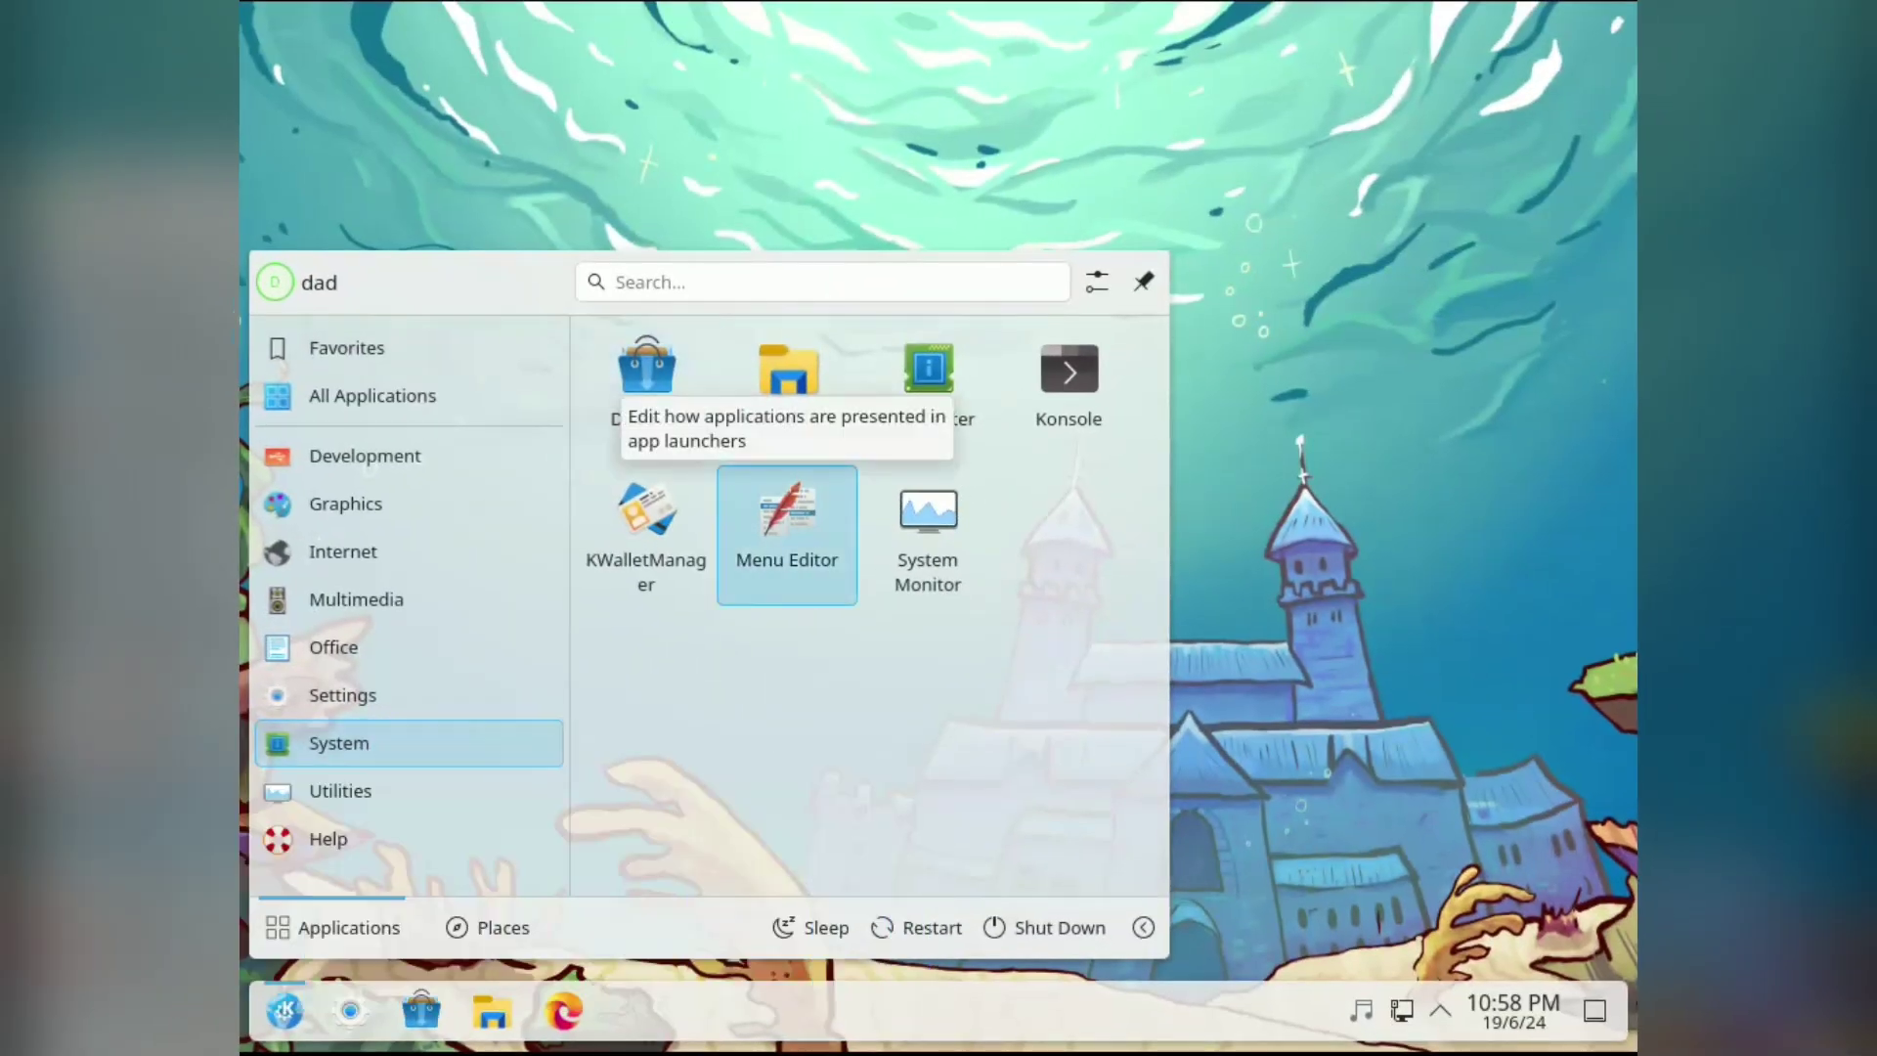
pyautogui.click(848, 587)
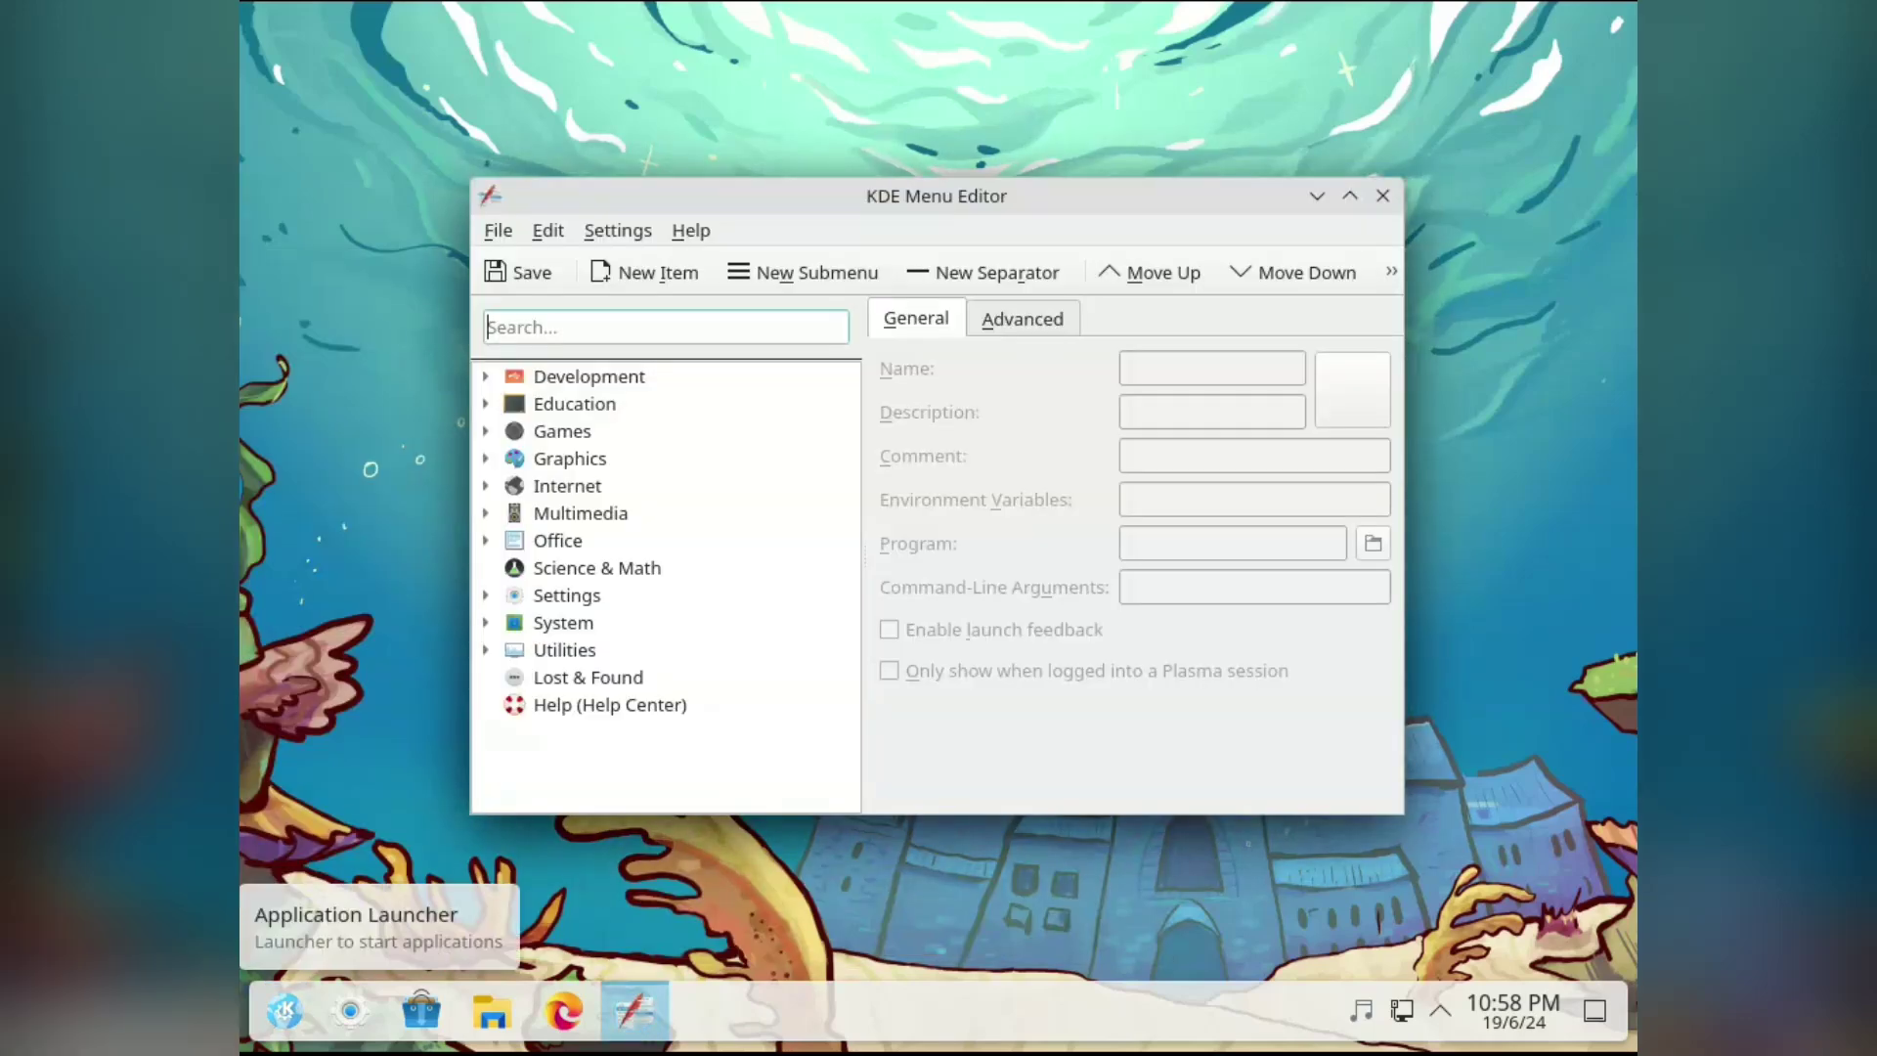
pyautogui.click(284, 1011)
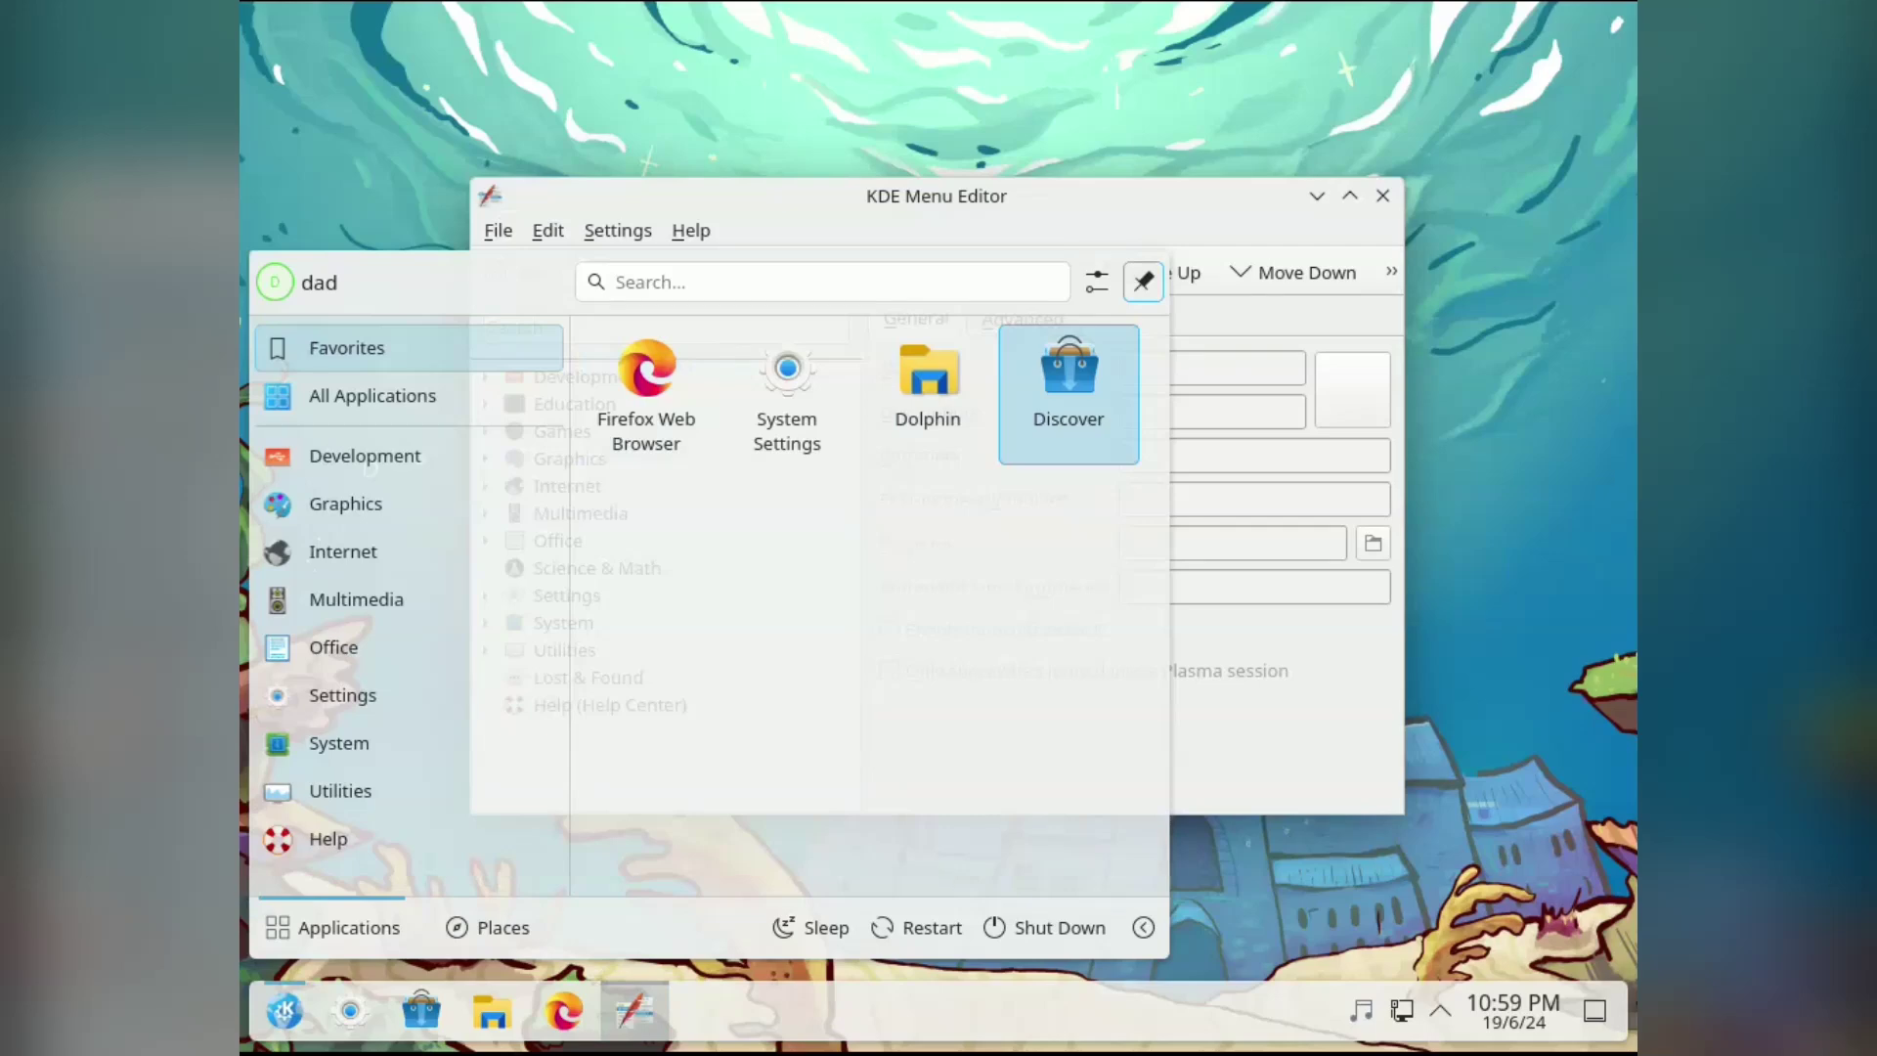
pyautogui.click(1143, 282)
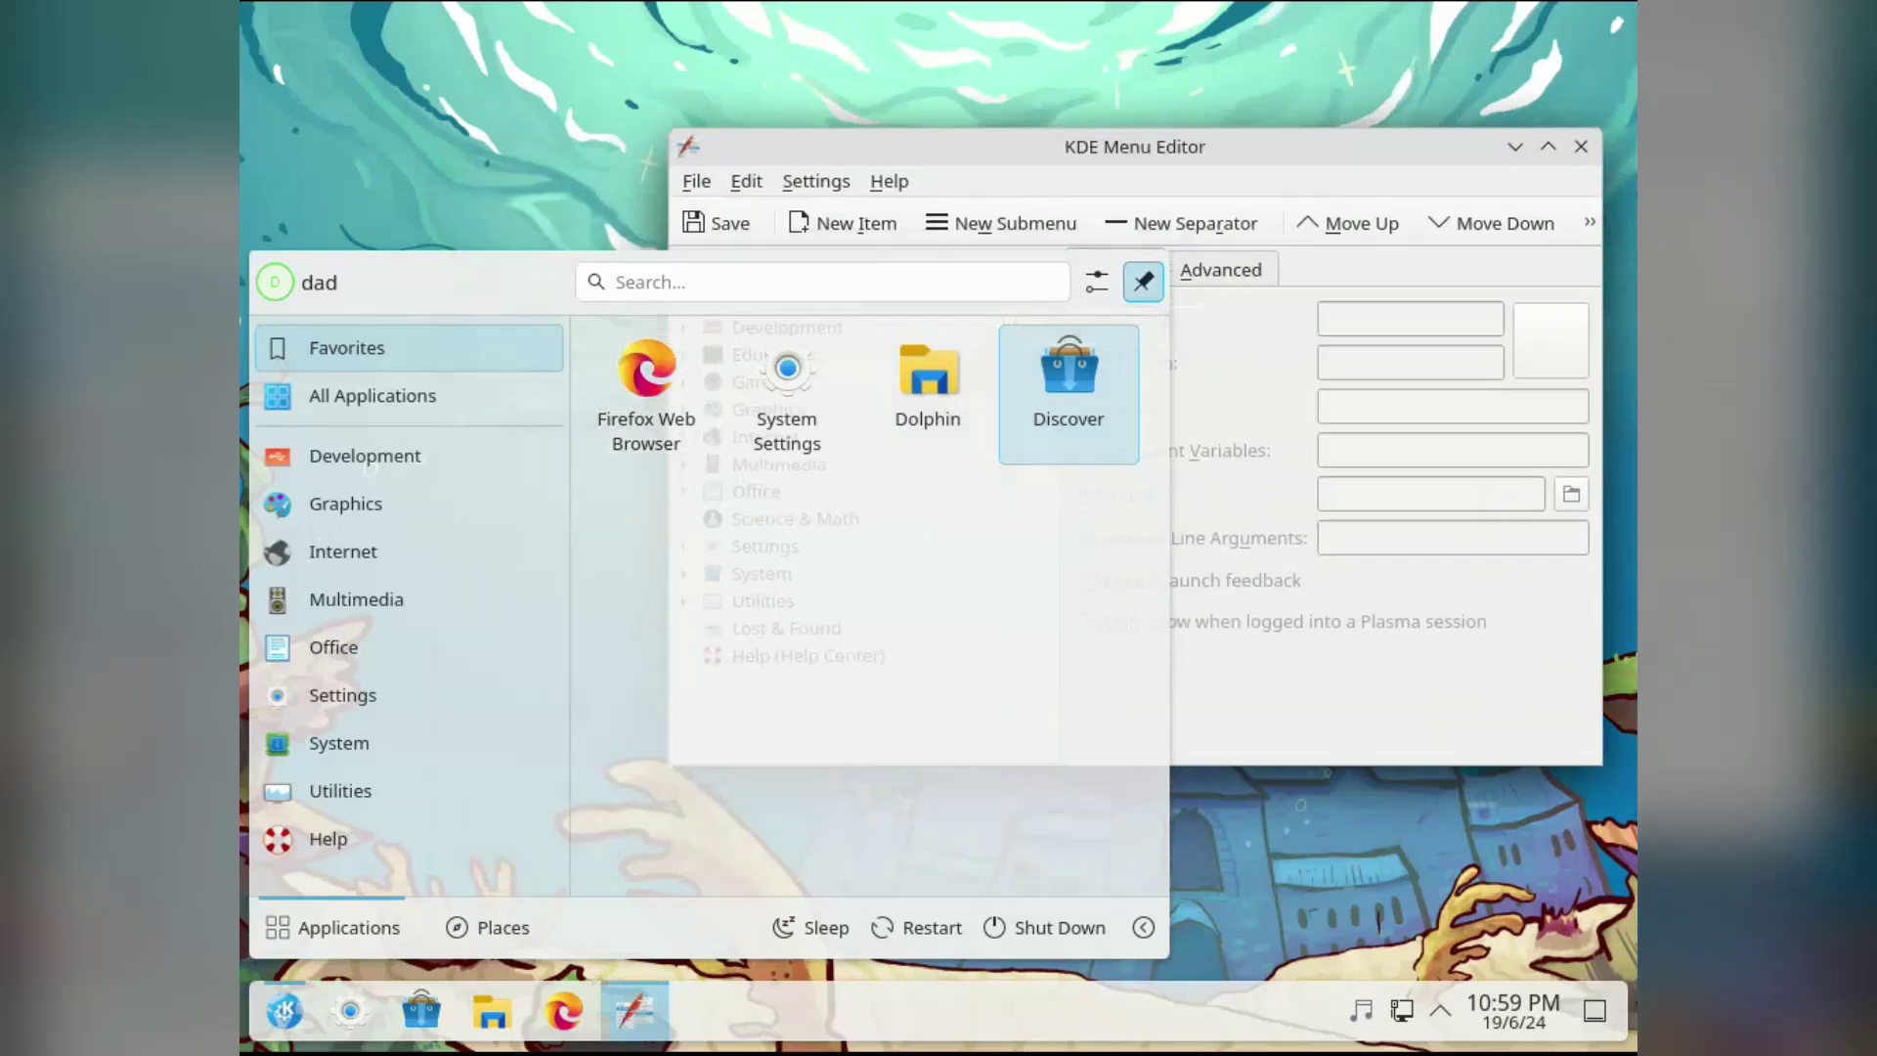
# Step: Move the KDE Menu Editor window around the pinned launcher and set it to Keep Above Others
pyautogui.moveTo(1135, 147); pyautogui.dragTo(1168, 297)
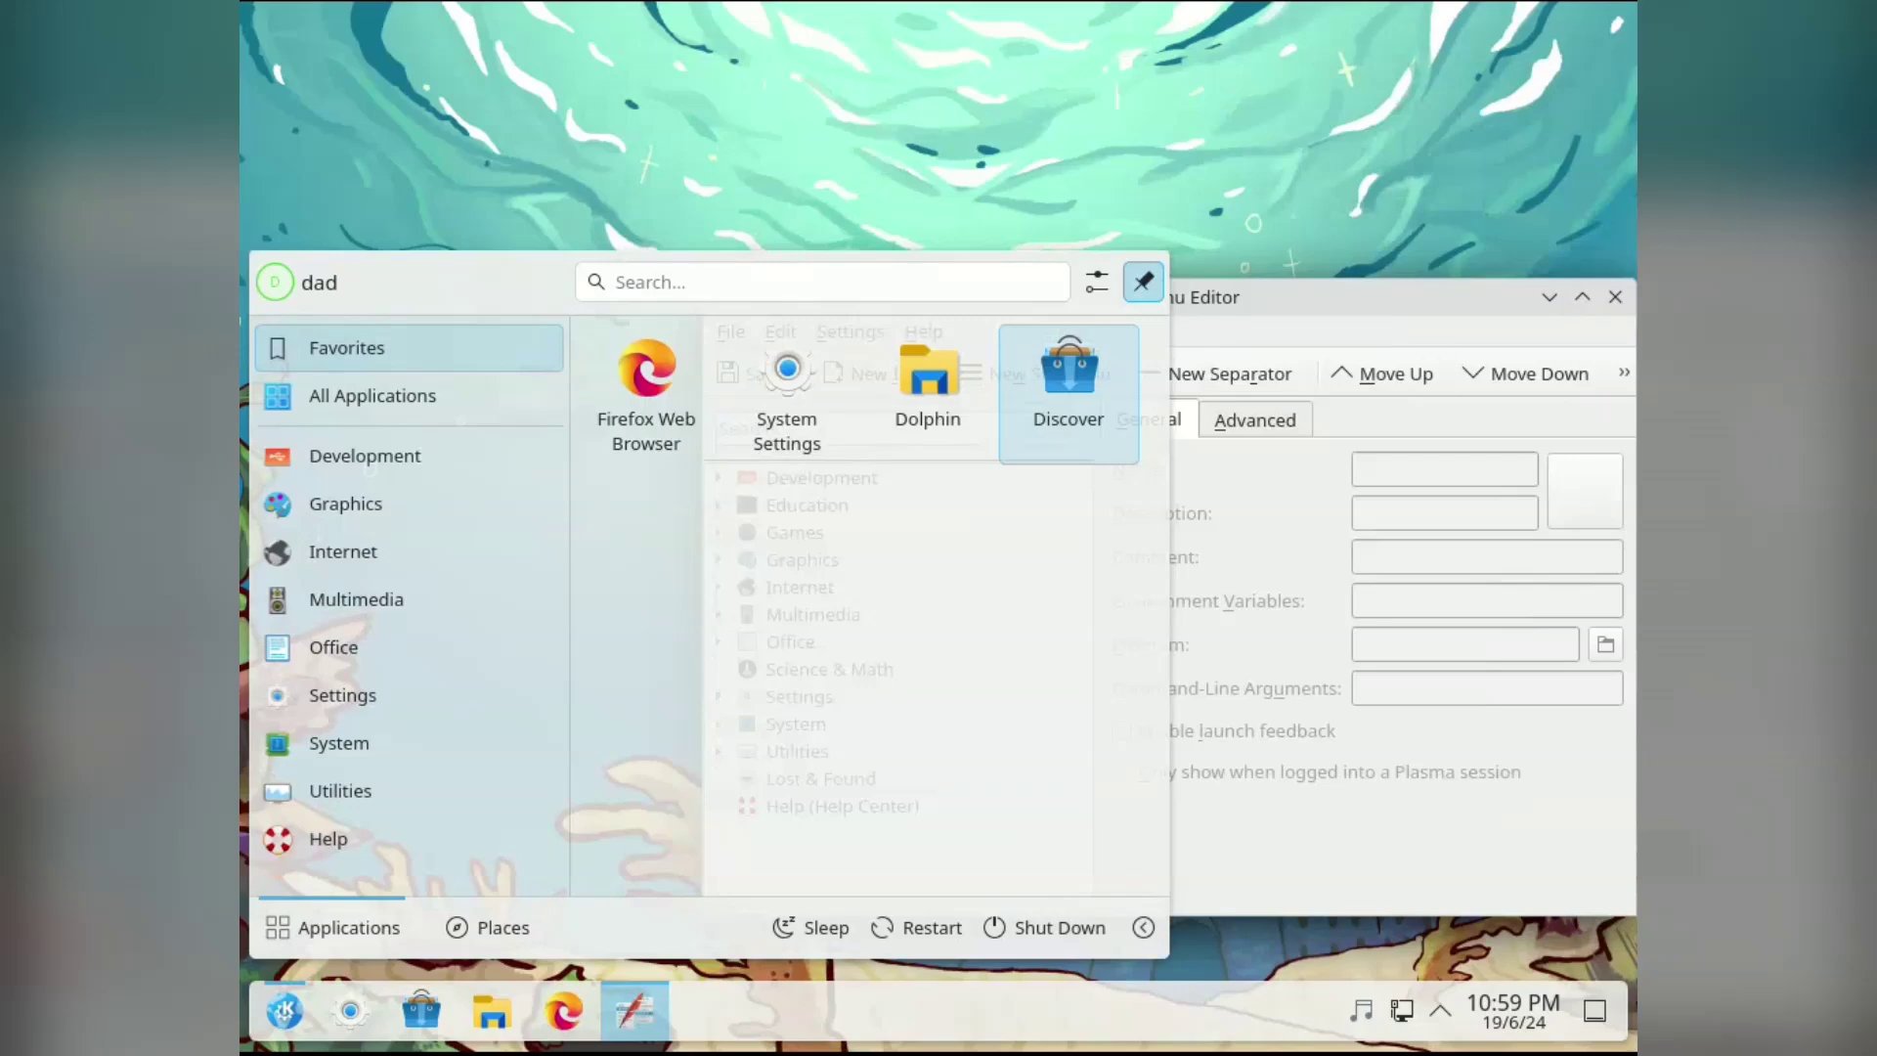
pyautogui.moveTo(1388, 300); pyautogui.dragTo(1275, 190)
pyautogui.rightClick(1275, 191)
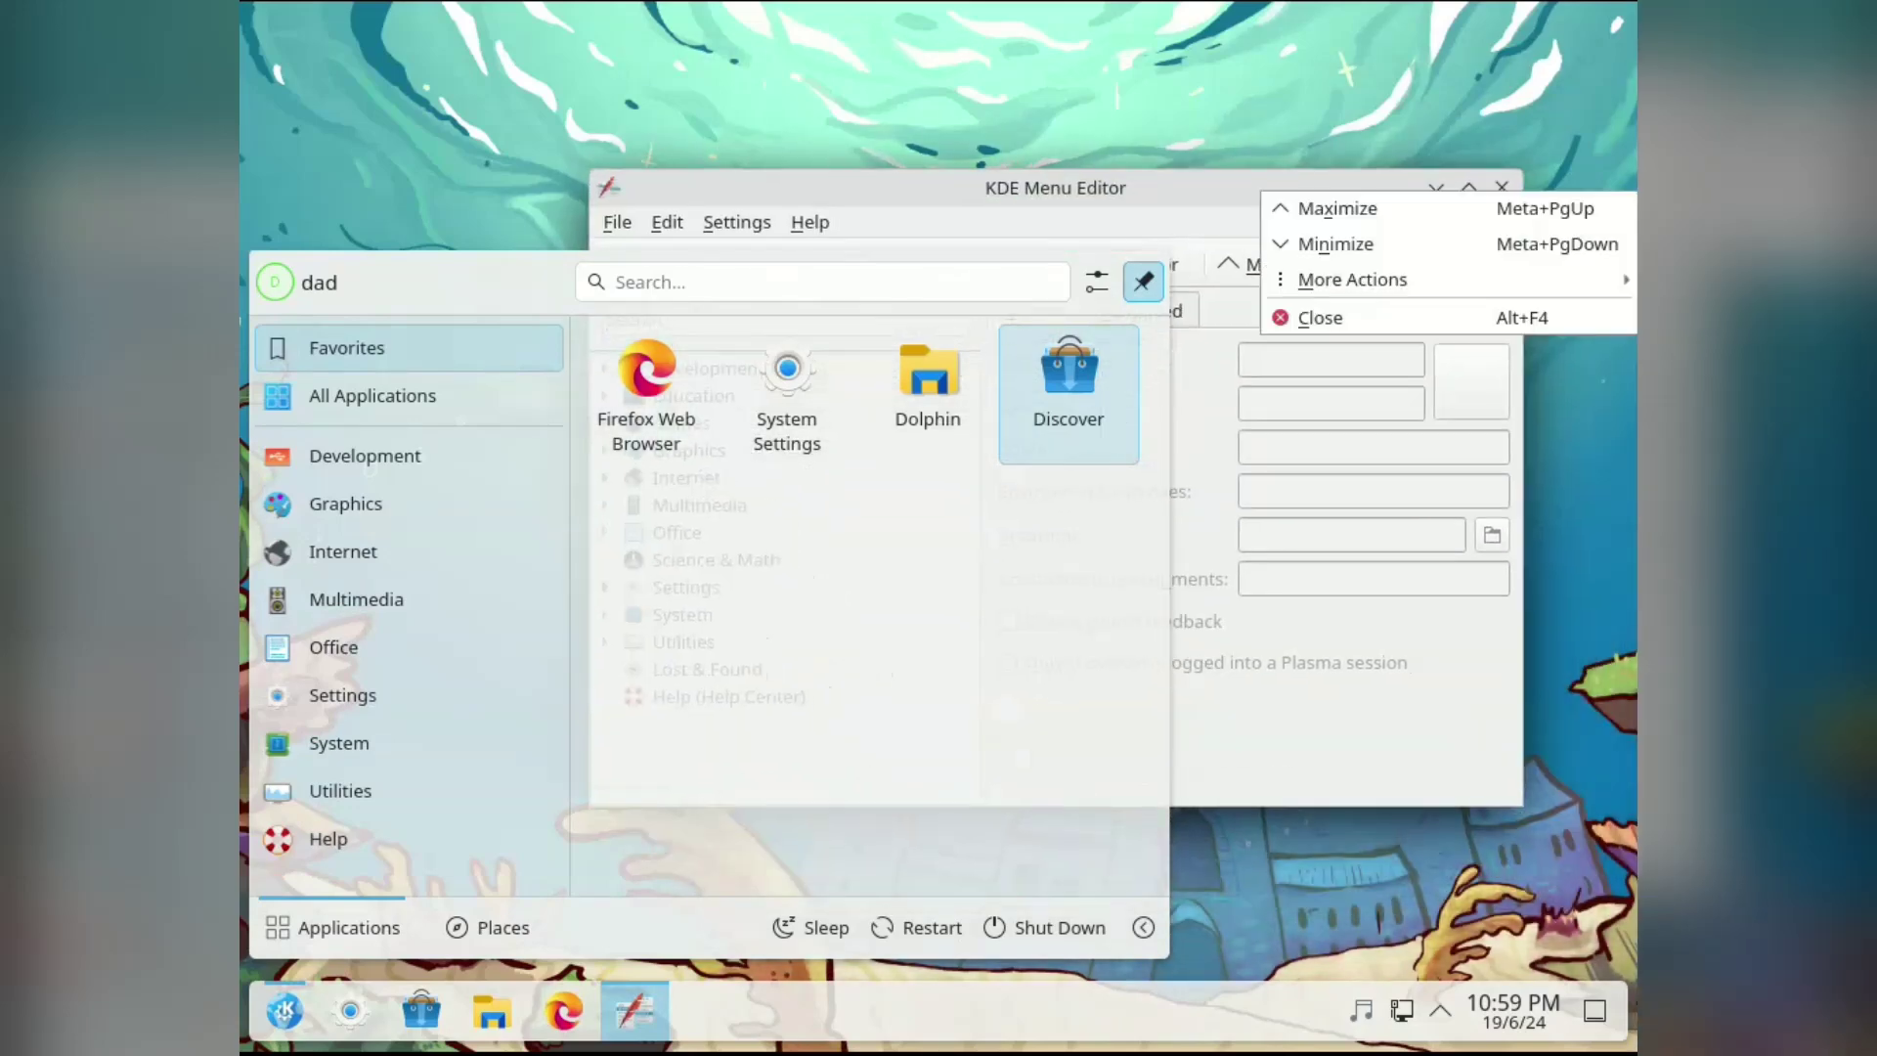
pyautogui.moveTo(1352, 280)
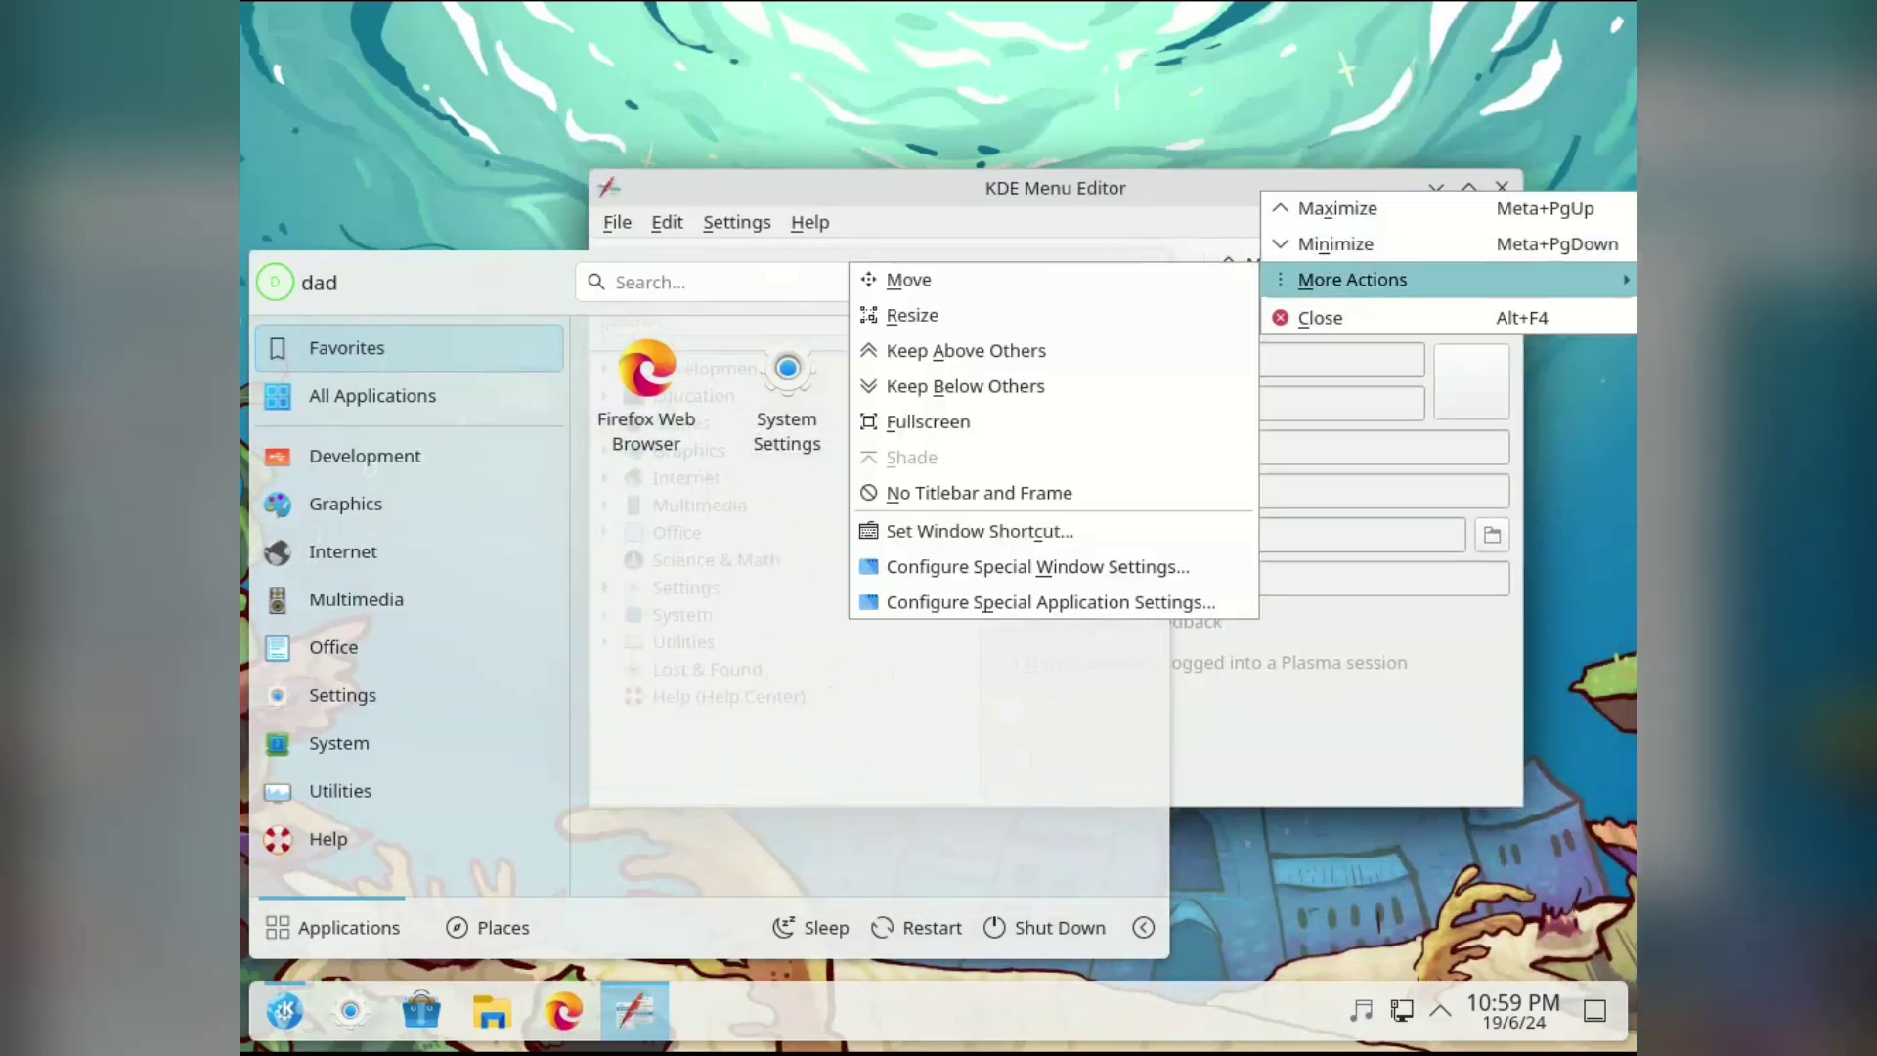
pyautogui.press('Down')
pyautogui.press('Down')
pyautogui.press('Return')
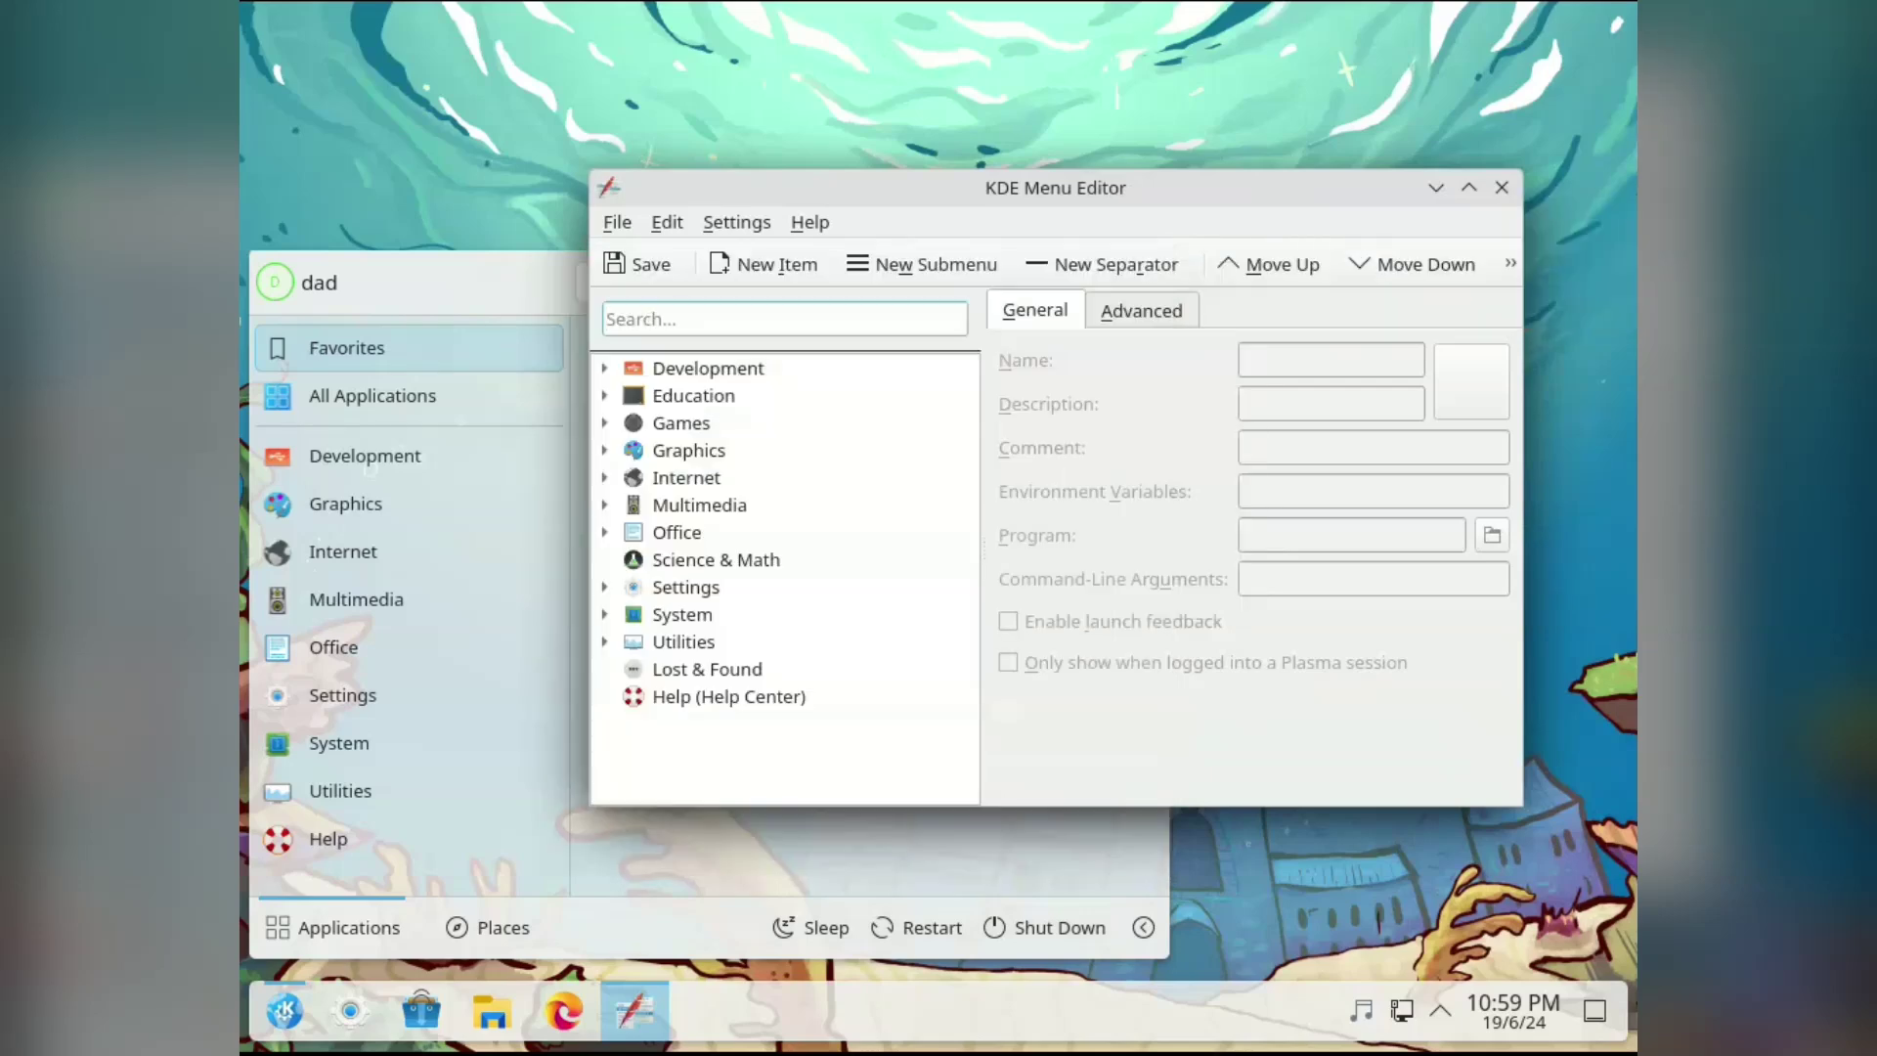
# Step: Move the KDE Menu Editor window up towards the top of the desktop and set it to Keep Below Others
pyautogui.moveTo(1056, 187); pyautogui.dragTo(1125, 52)
pyautogui.hotkey('alt', 'F3')
pyautogui.press('Down')
pyautogui.press('Down')
pyautogui.press('Down')
pyautogui.press('Right')
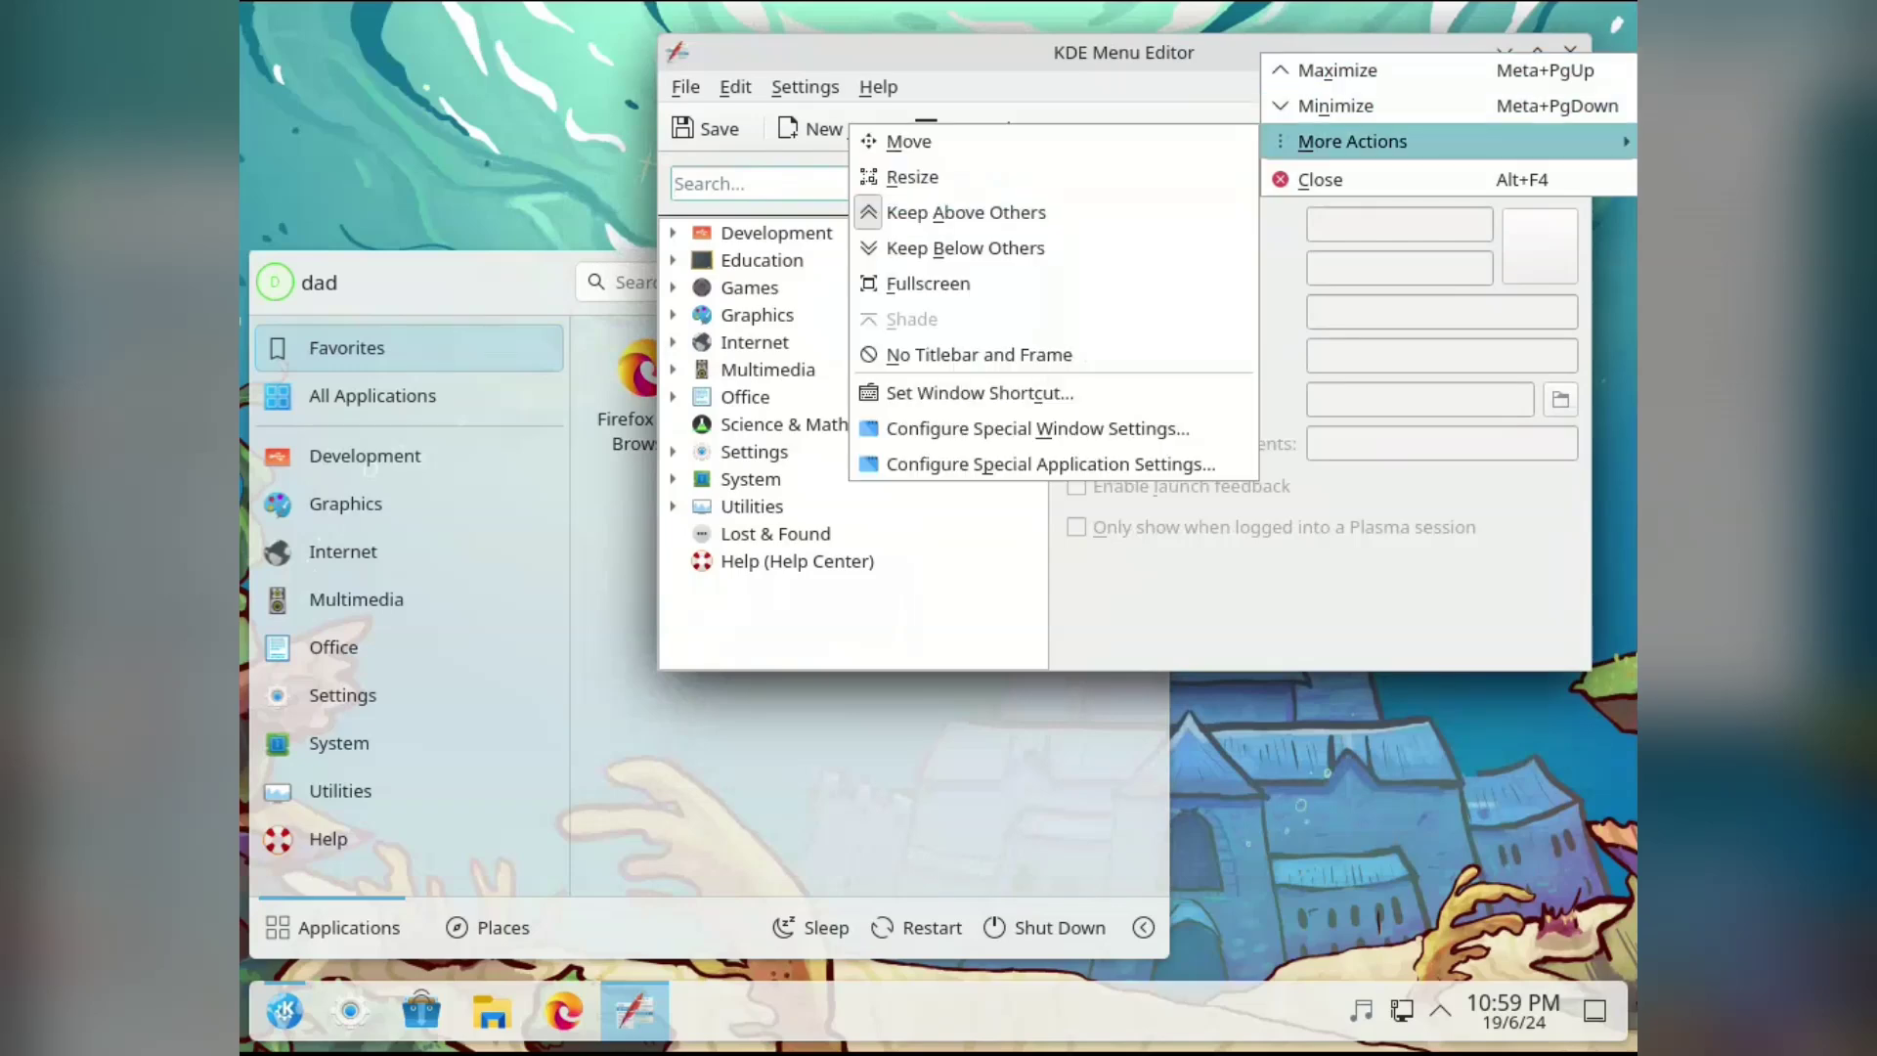
pyautogui.press('Down')
pyautogui.press('Down')
pyautogui.press('Down')
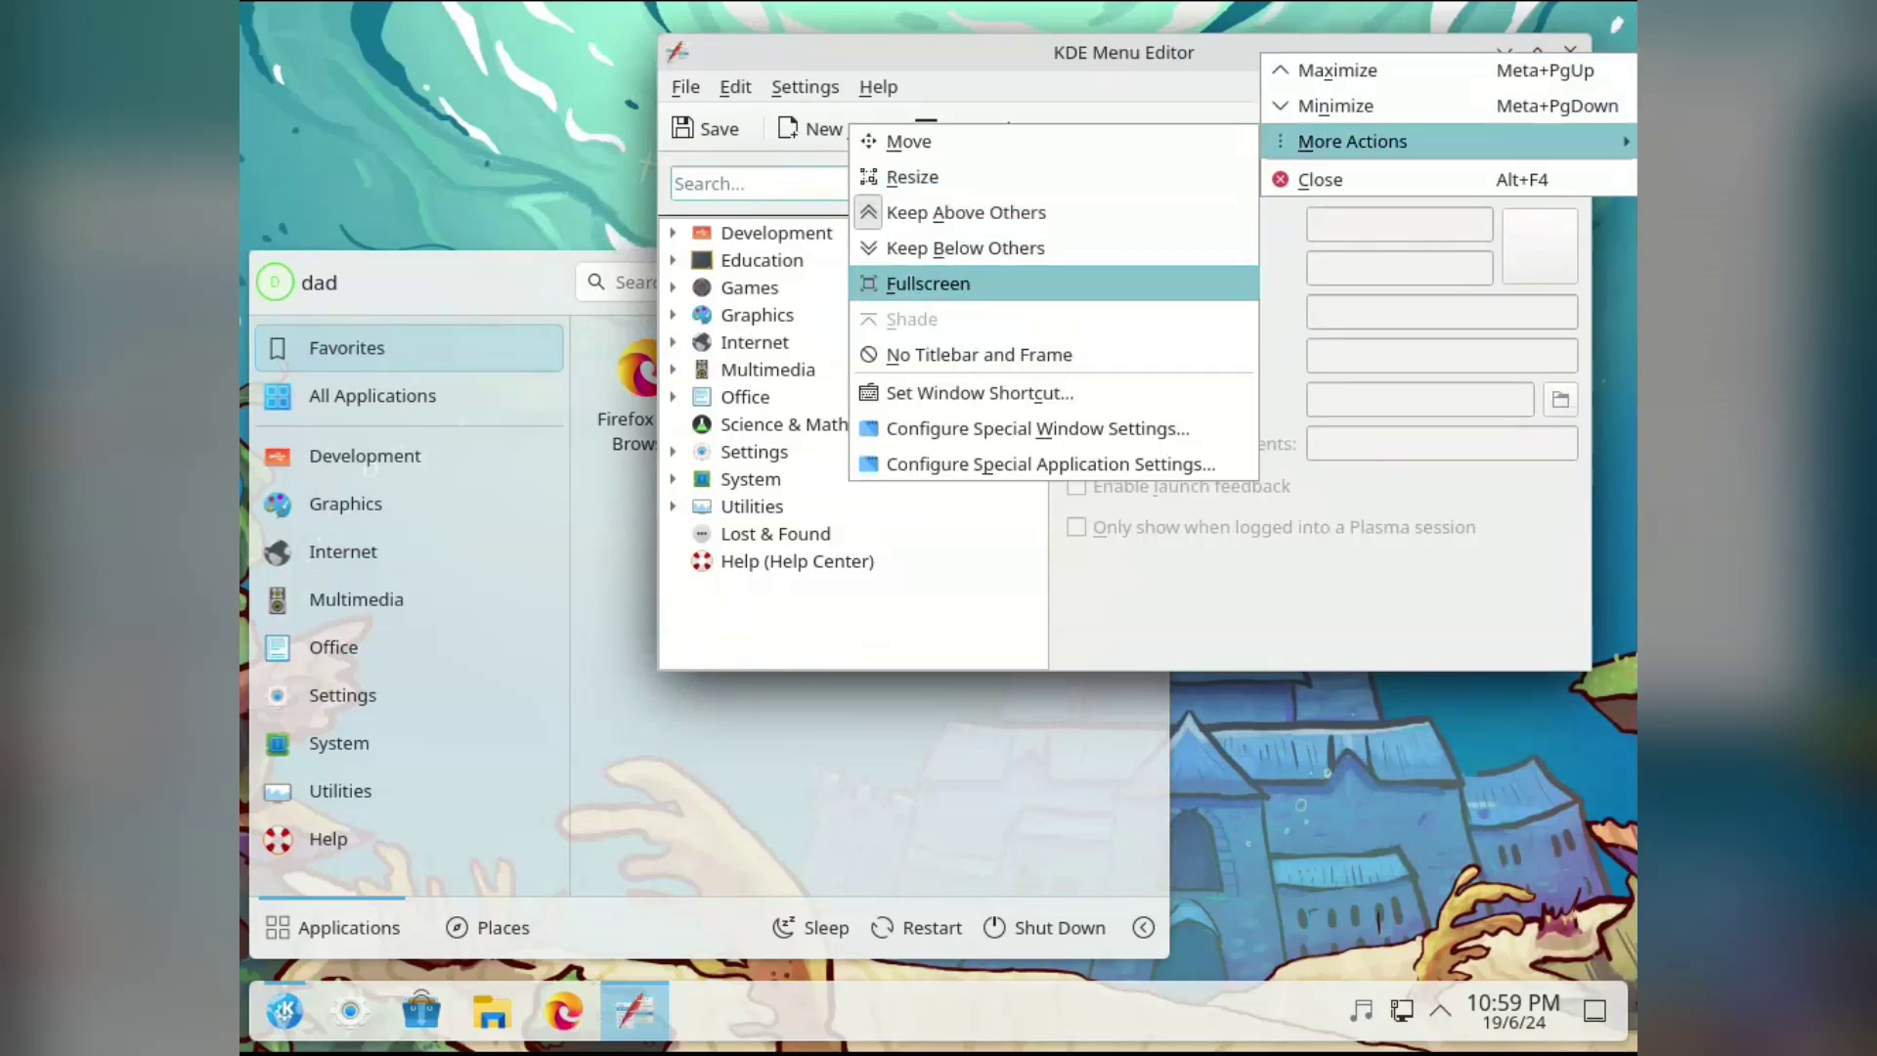
pyautogui.press('Up')
pyautogui.press('Return')
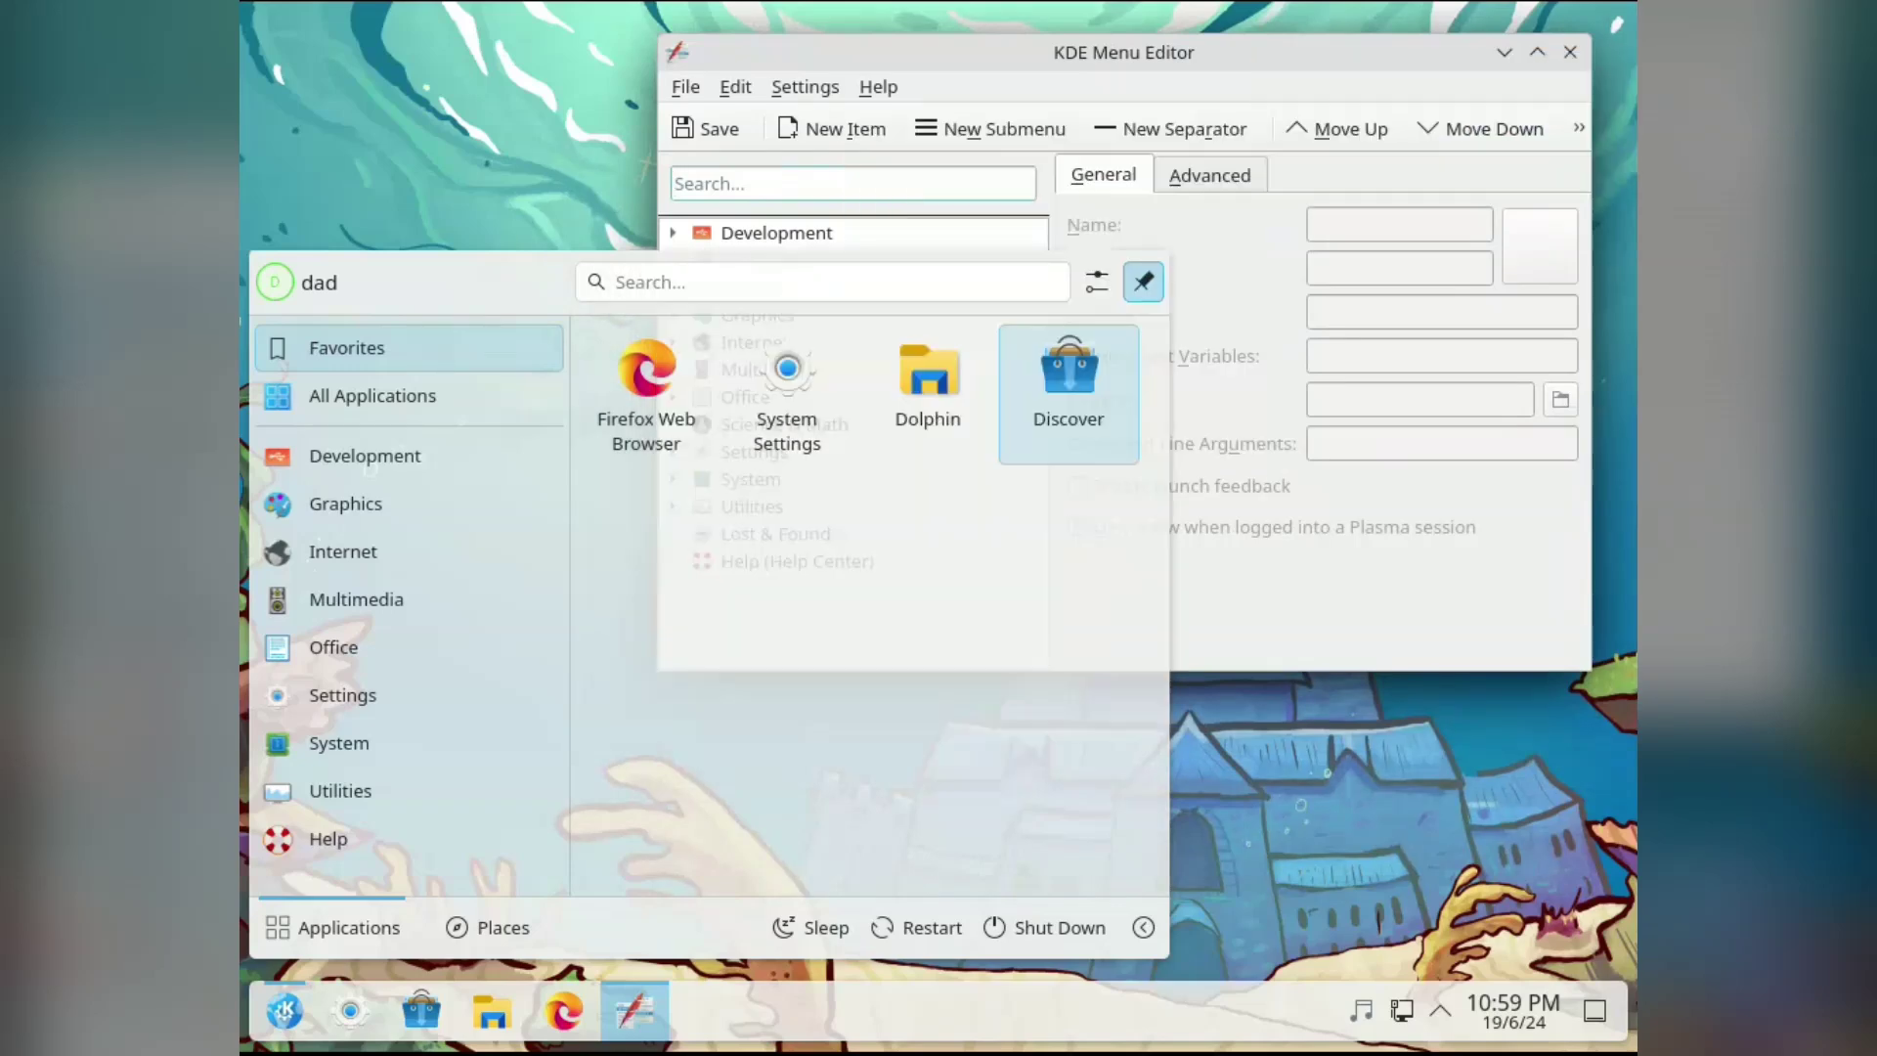
# Step: Set the KDE Menu Editor window back to Keep Above Others
pyautogui.hotkey('alt', 'F3')
pyautogui.press('Down')
pyautogui.press('Right')
pyautogui.press('Down')
pyautogui.press('Down')
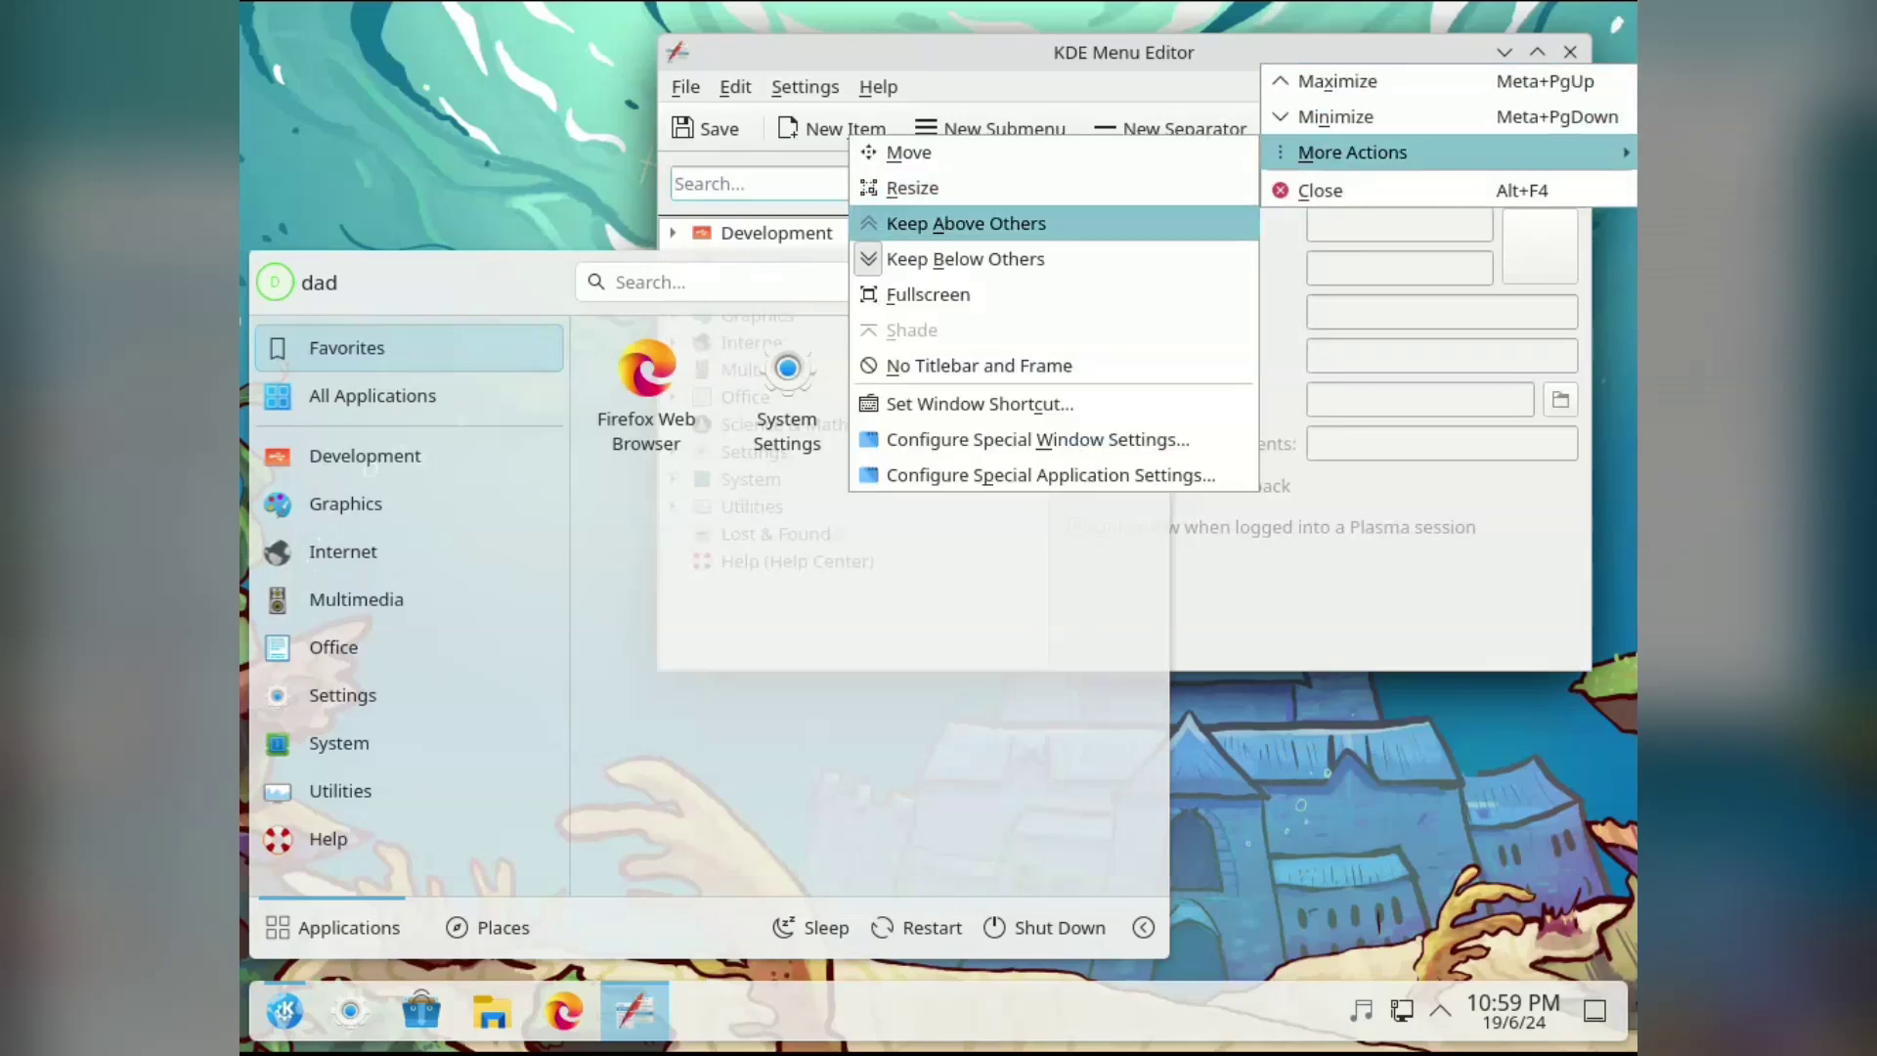
pyautogui.press('Return')
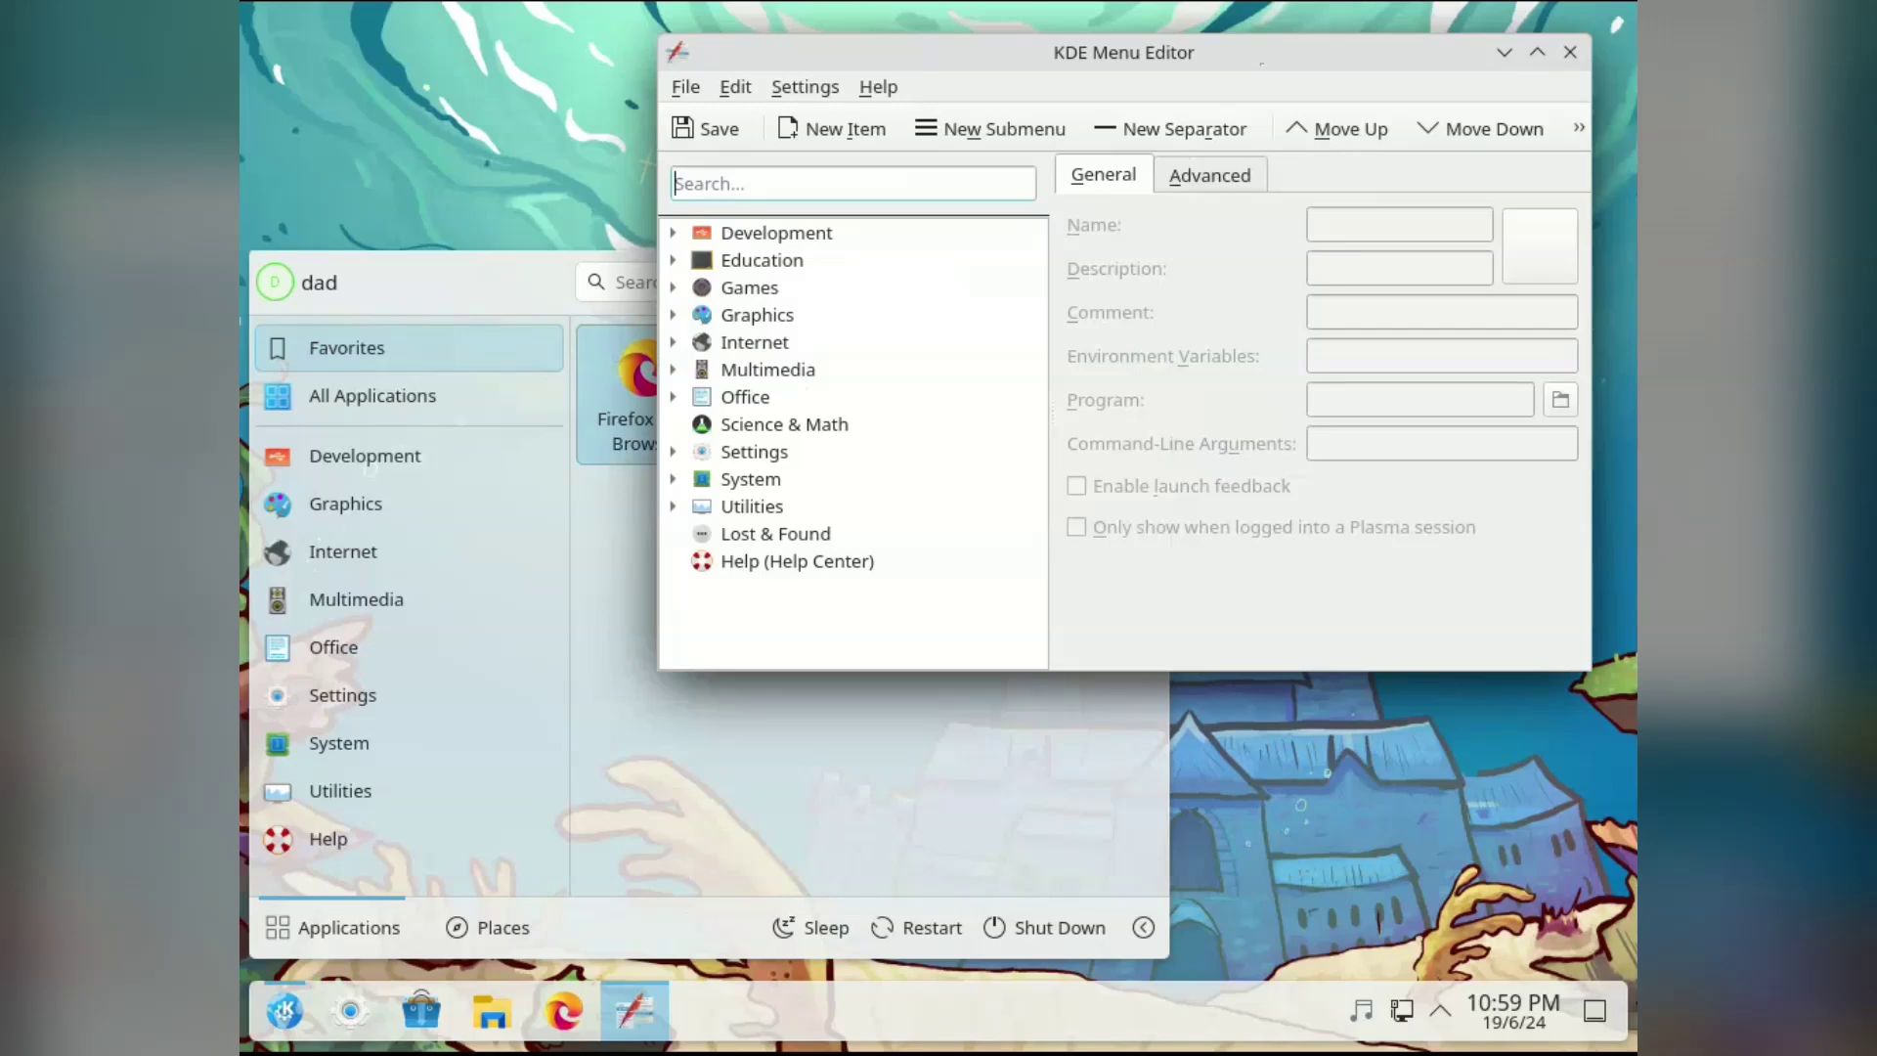
# Step: Expand the Development category in the Menu Editor, rename it to Programming and save the menu
pyautogui.click(673, 233)
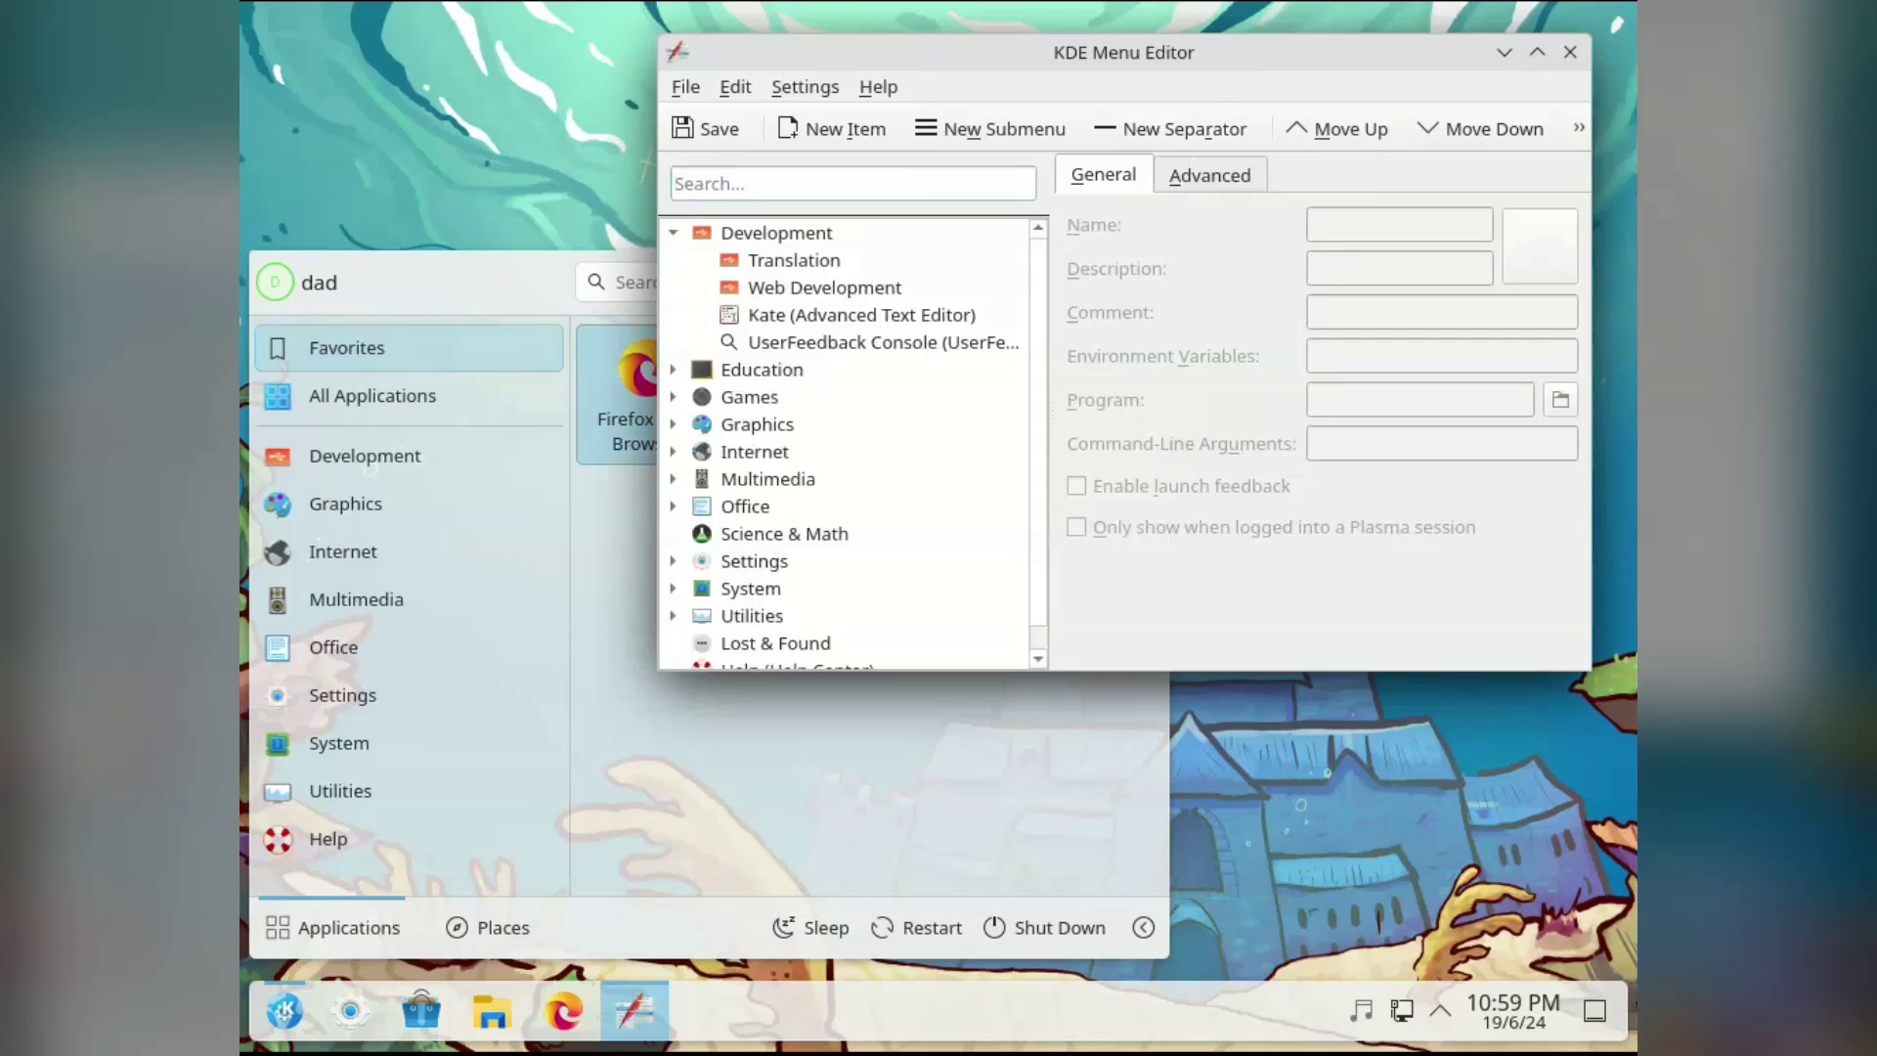
pyautogui.click(794, 260)
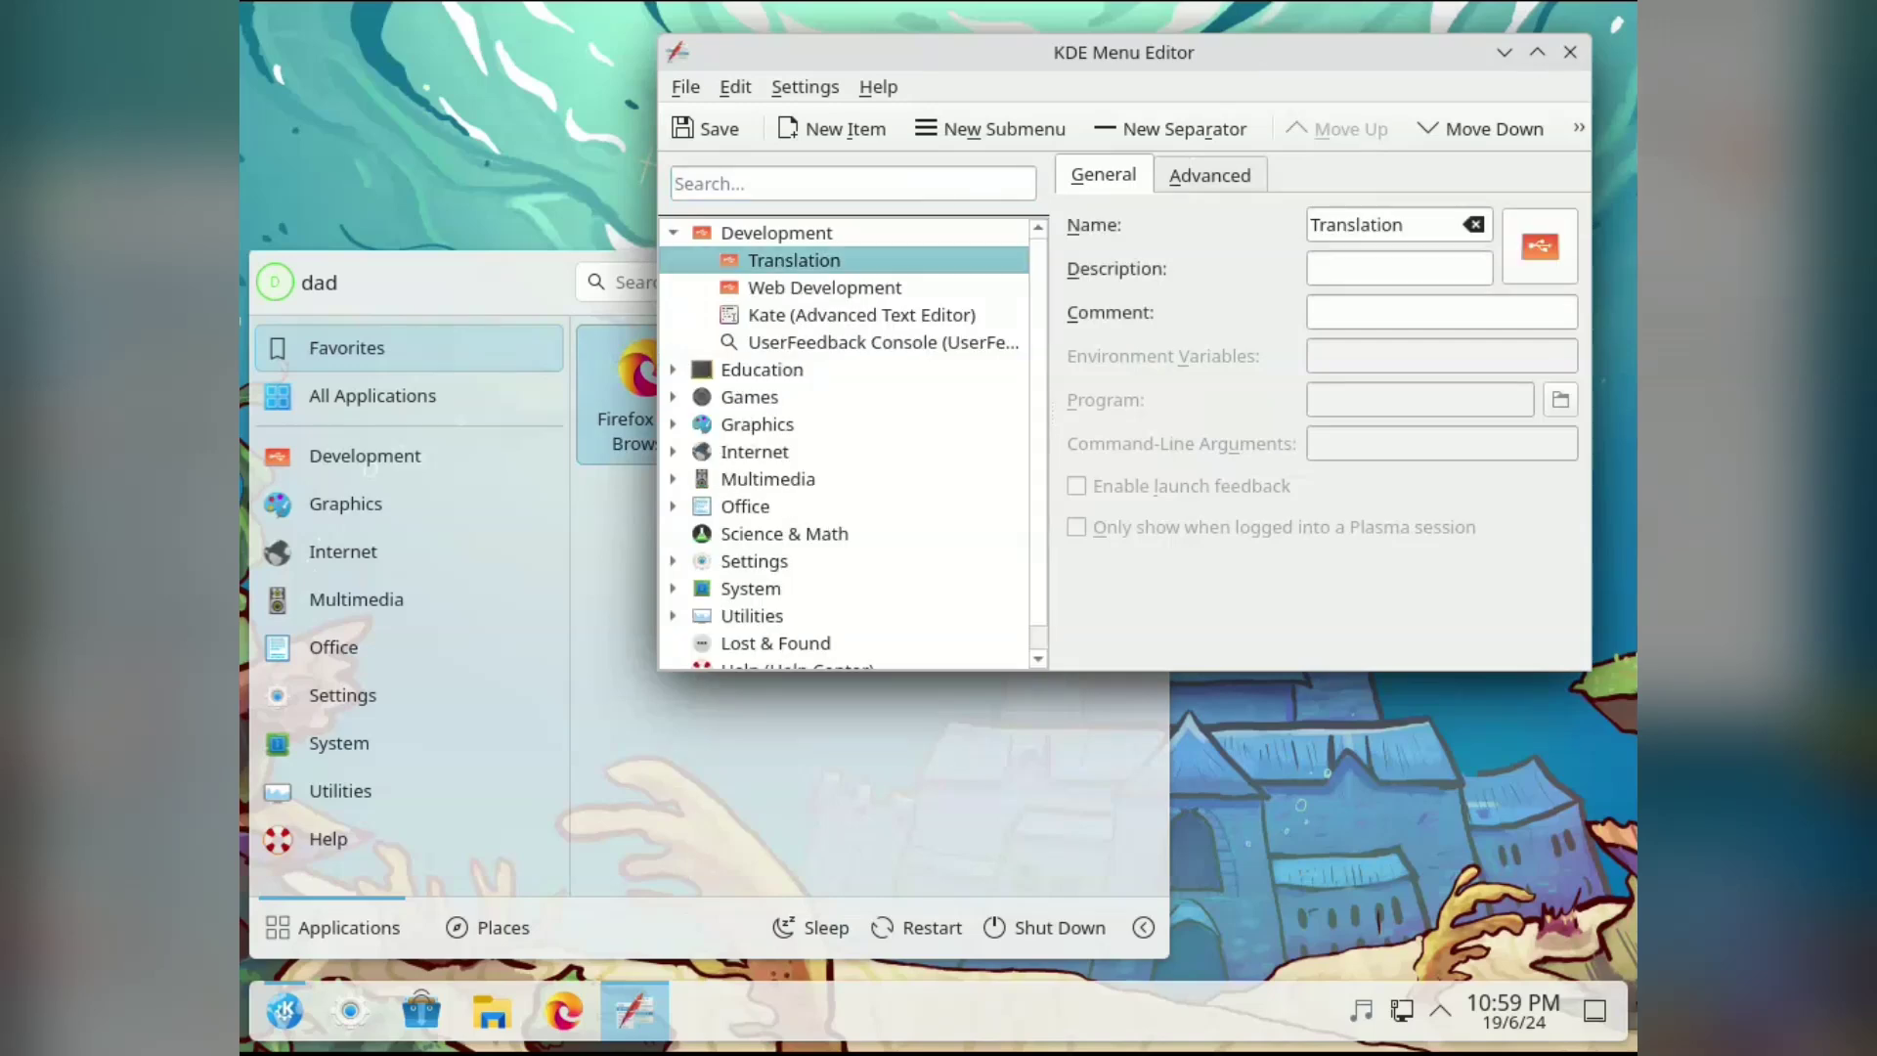
pyautogui.click(776, 233)
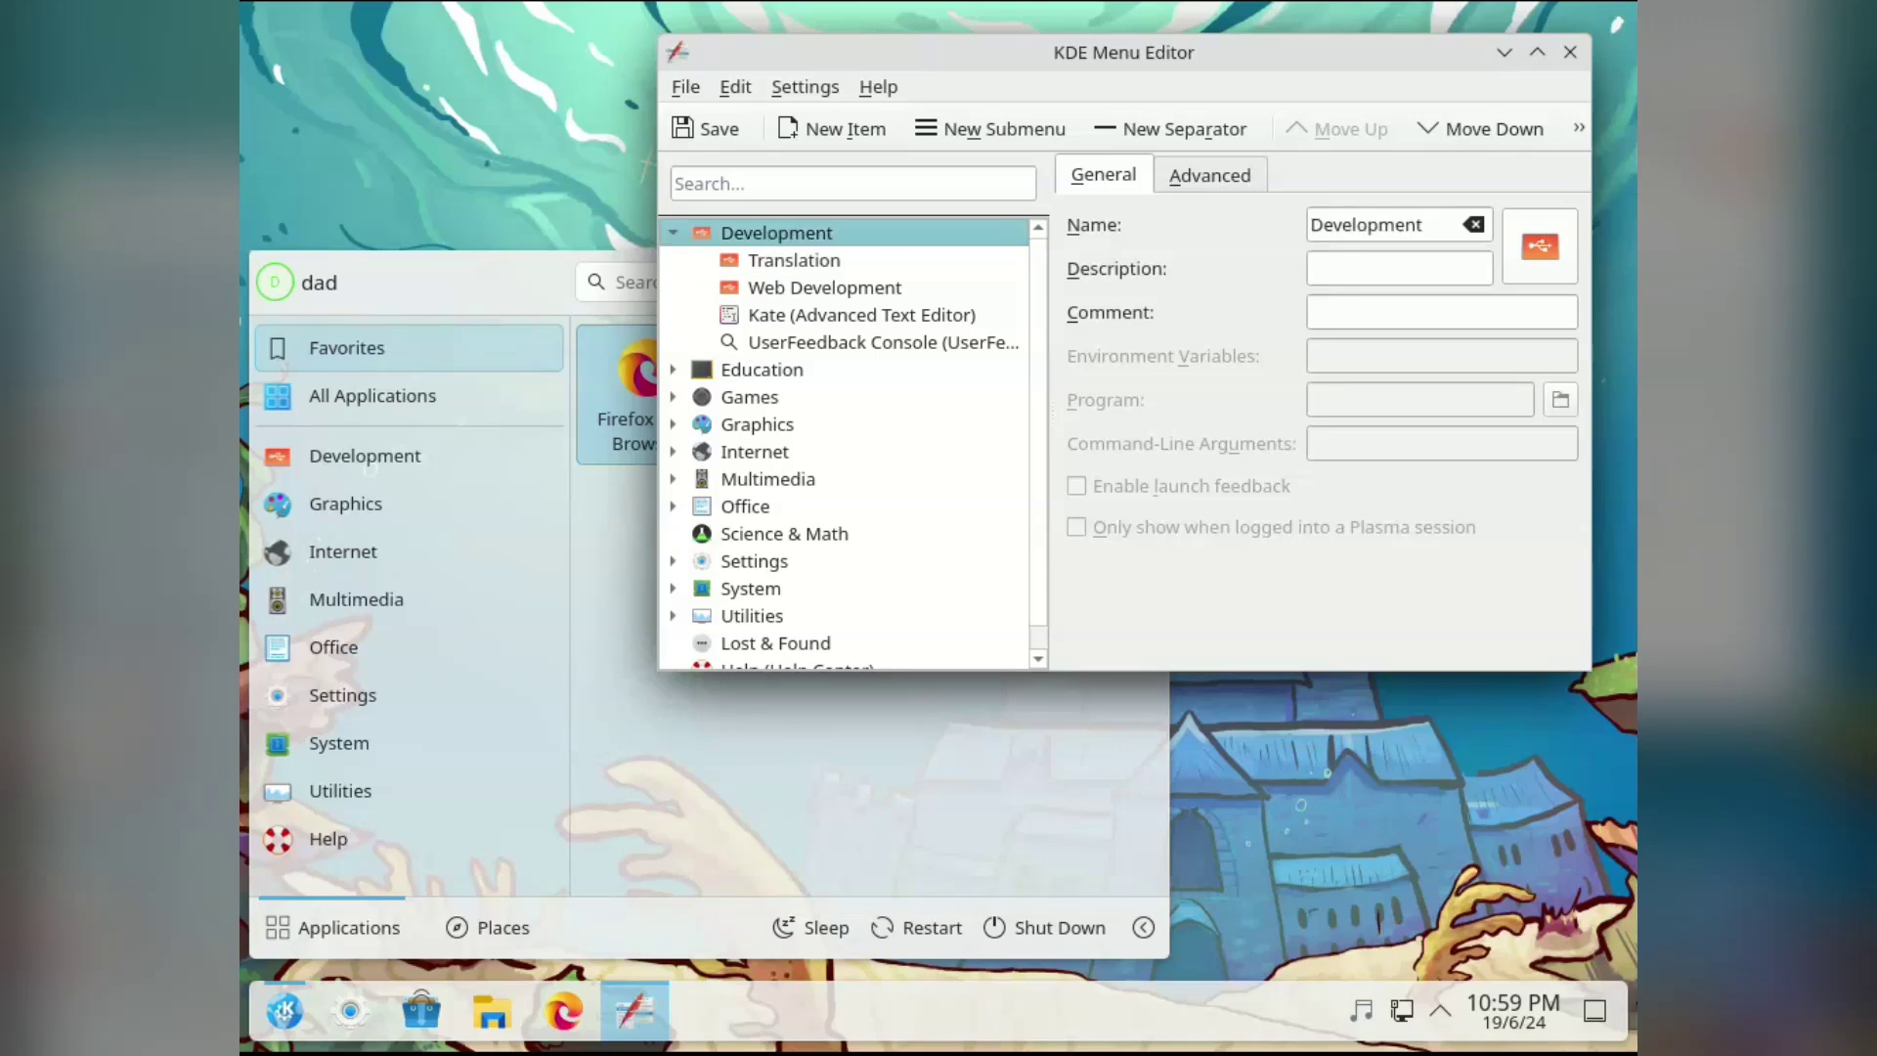
pyautogui.click(1341, 225)
pyautogui.doubleClick(1341, 225)
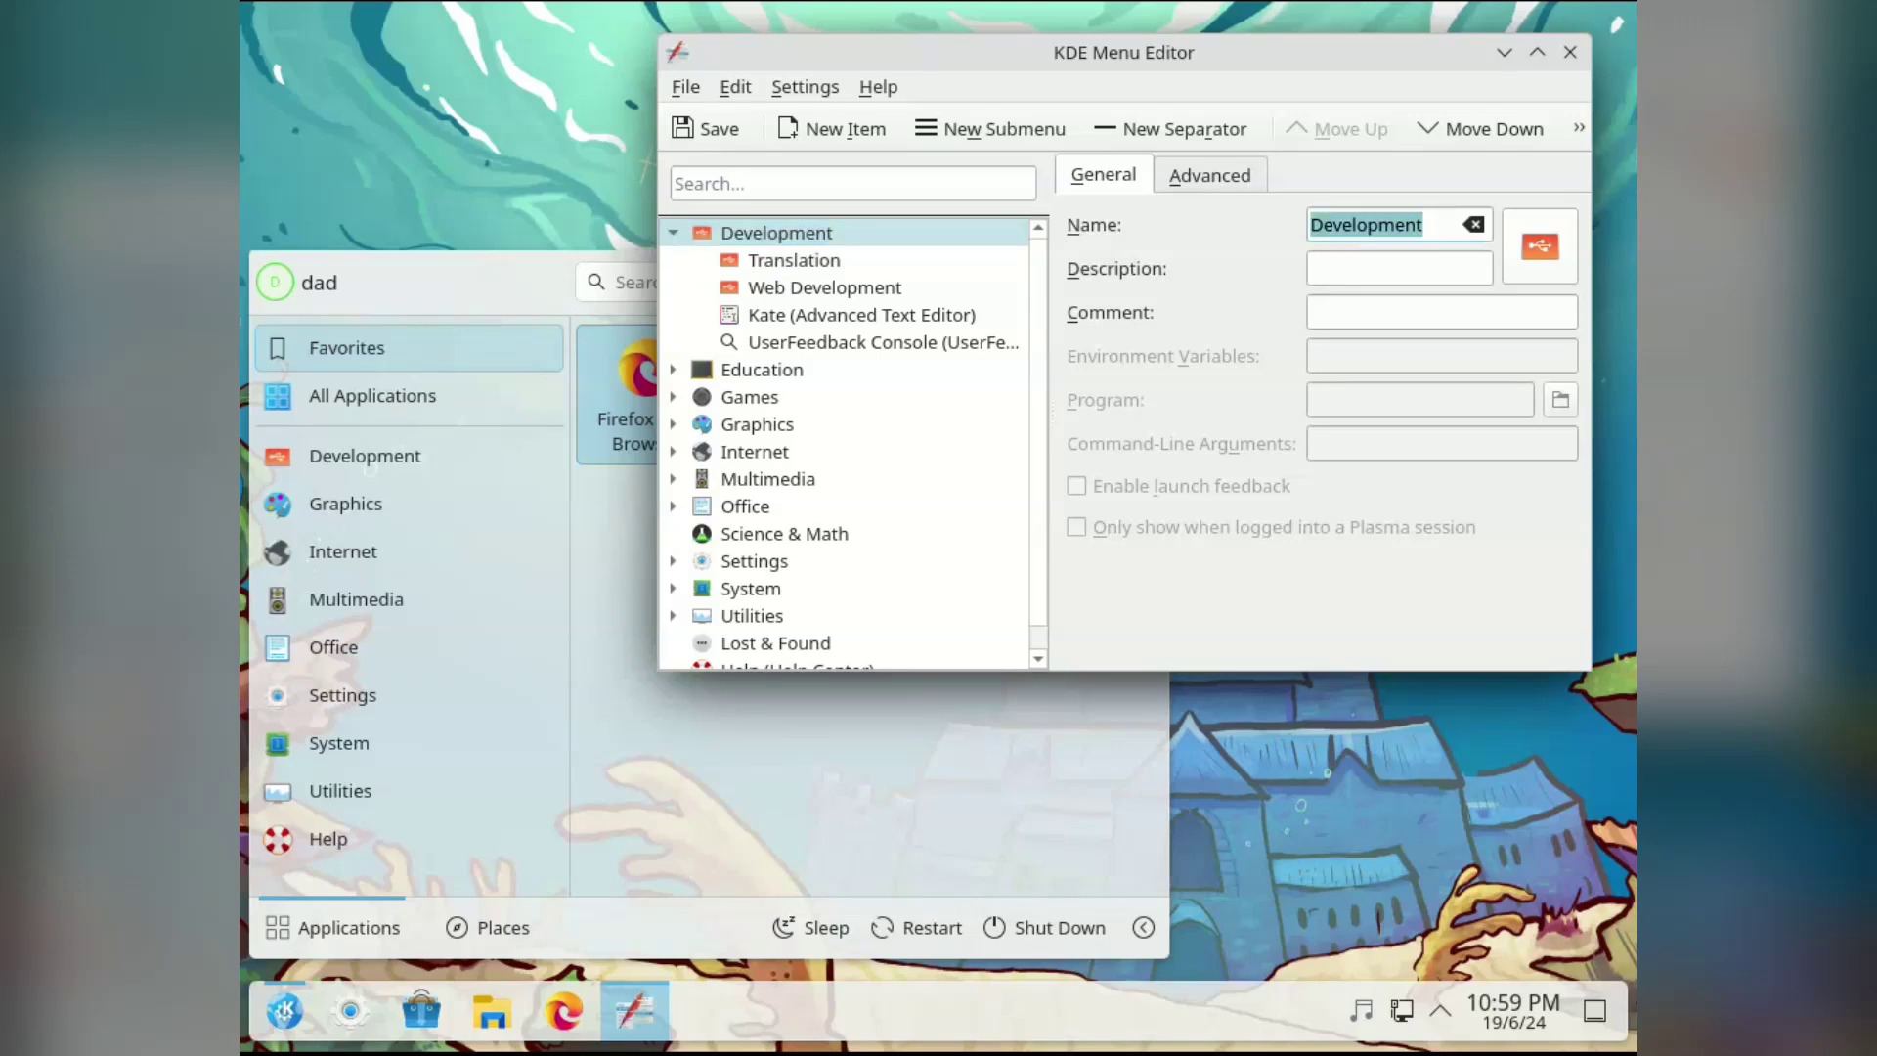
pyautogui.write('Pr')
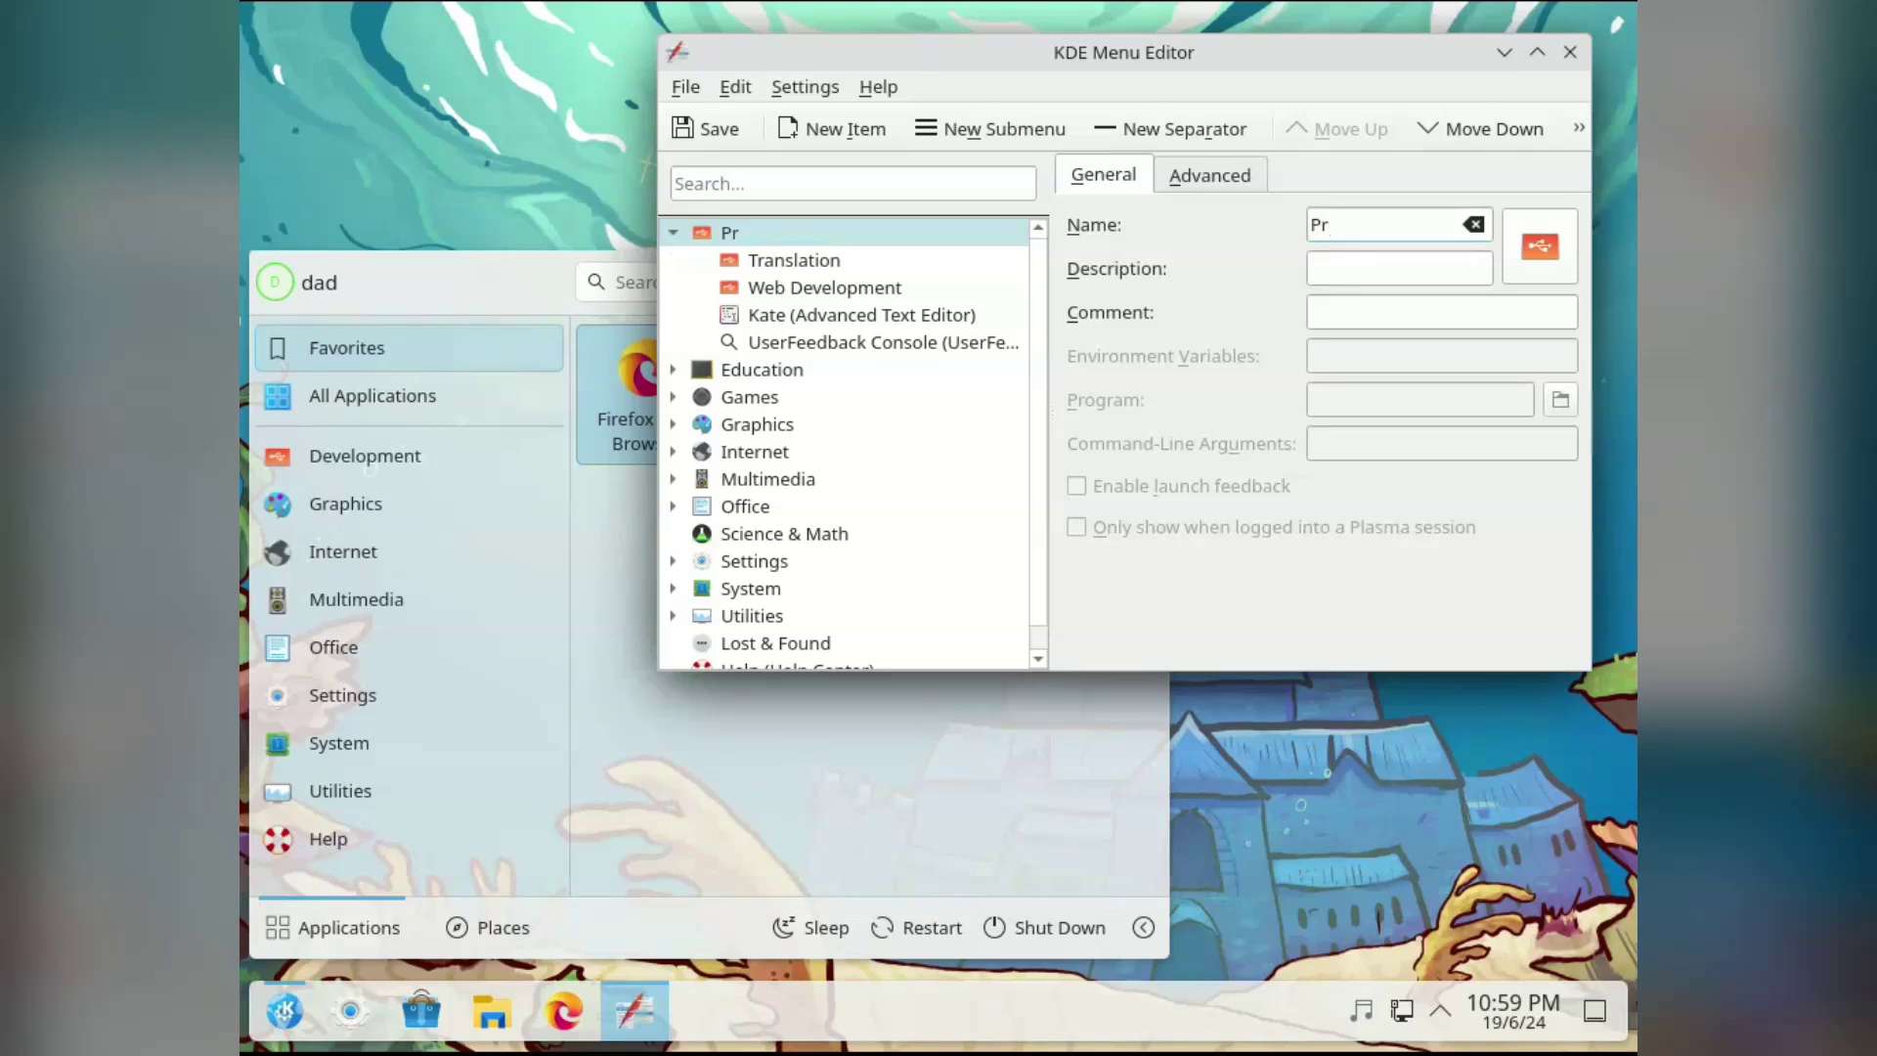
pyautogui.write('ogramming')
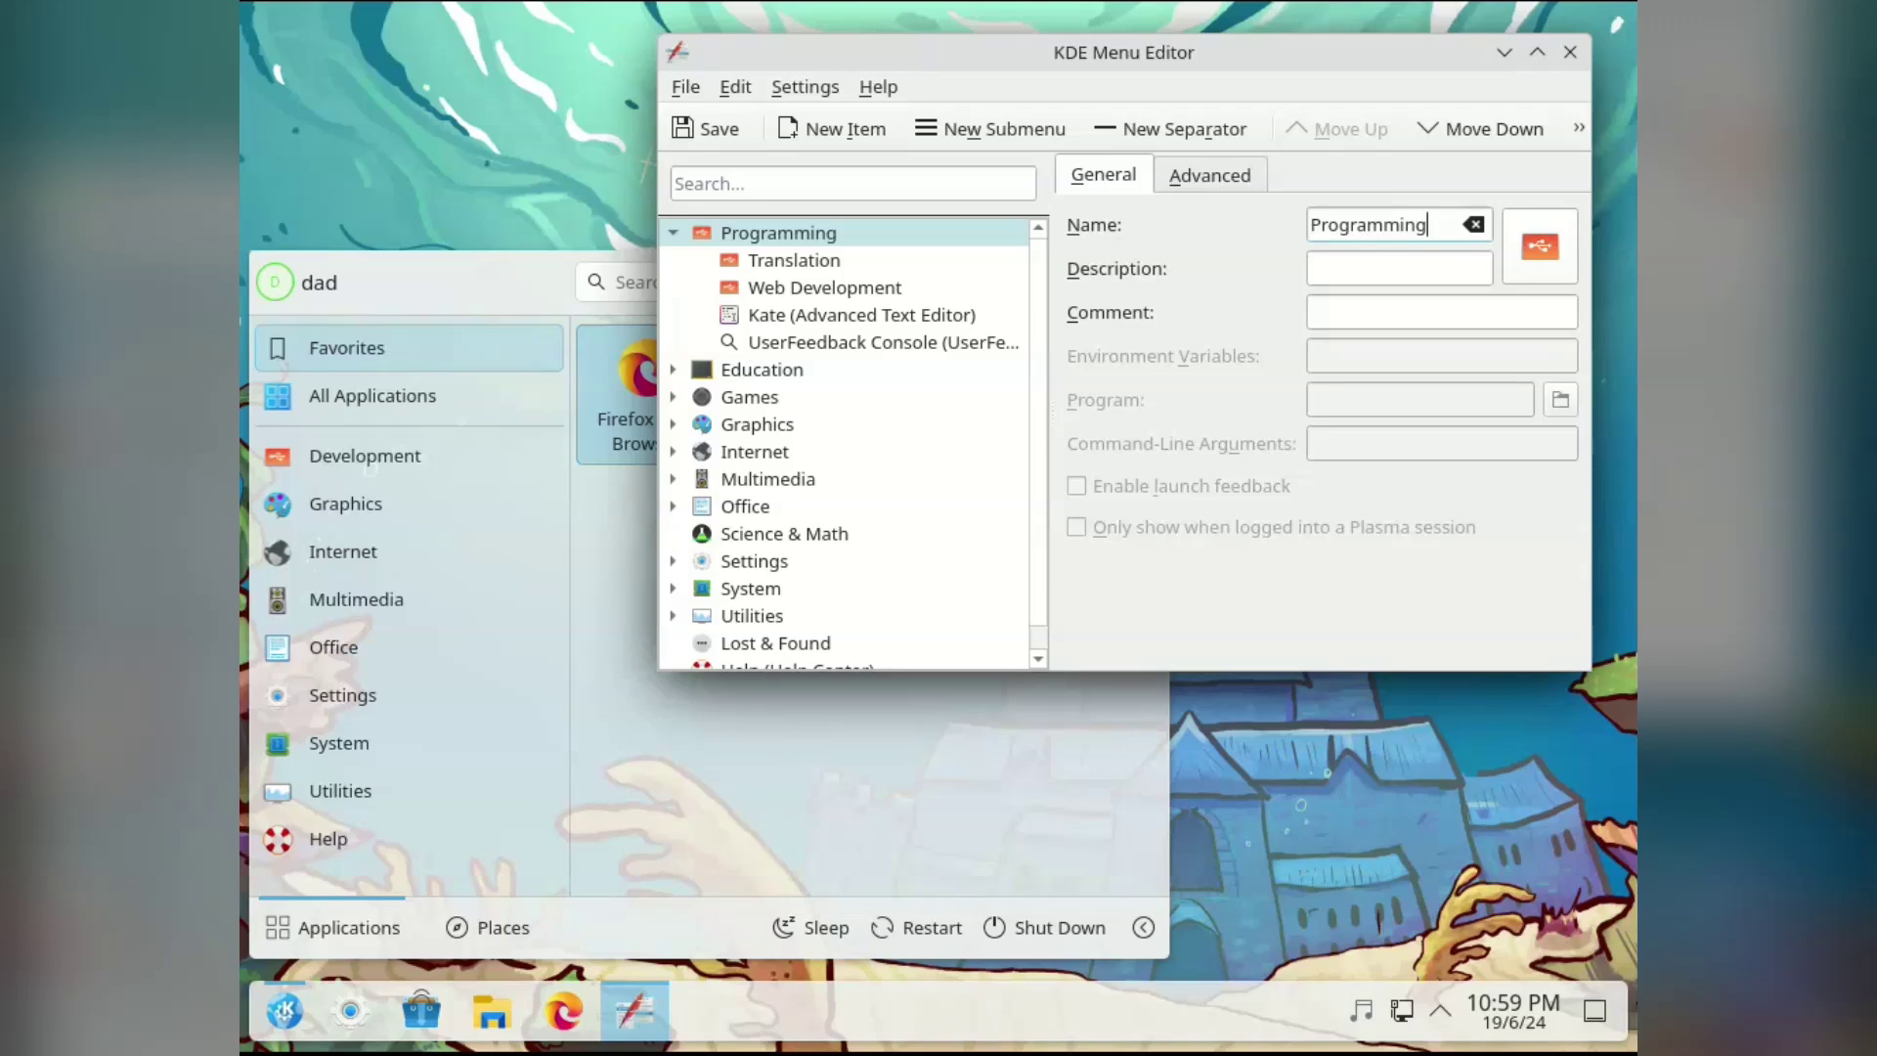
pyautogui.hotkey('ctrl', 's')
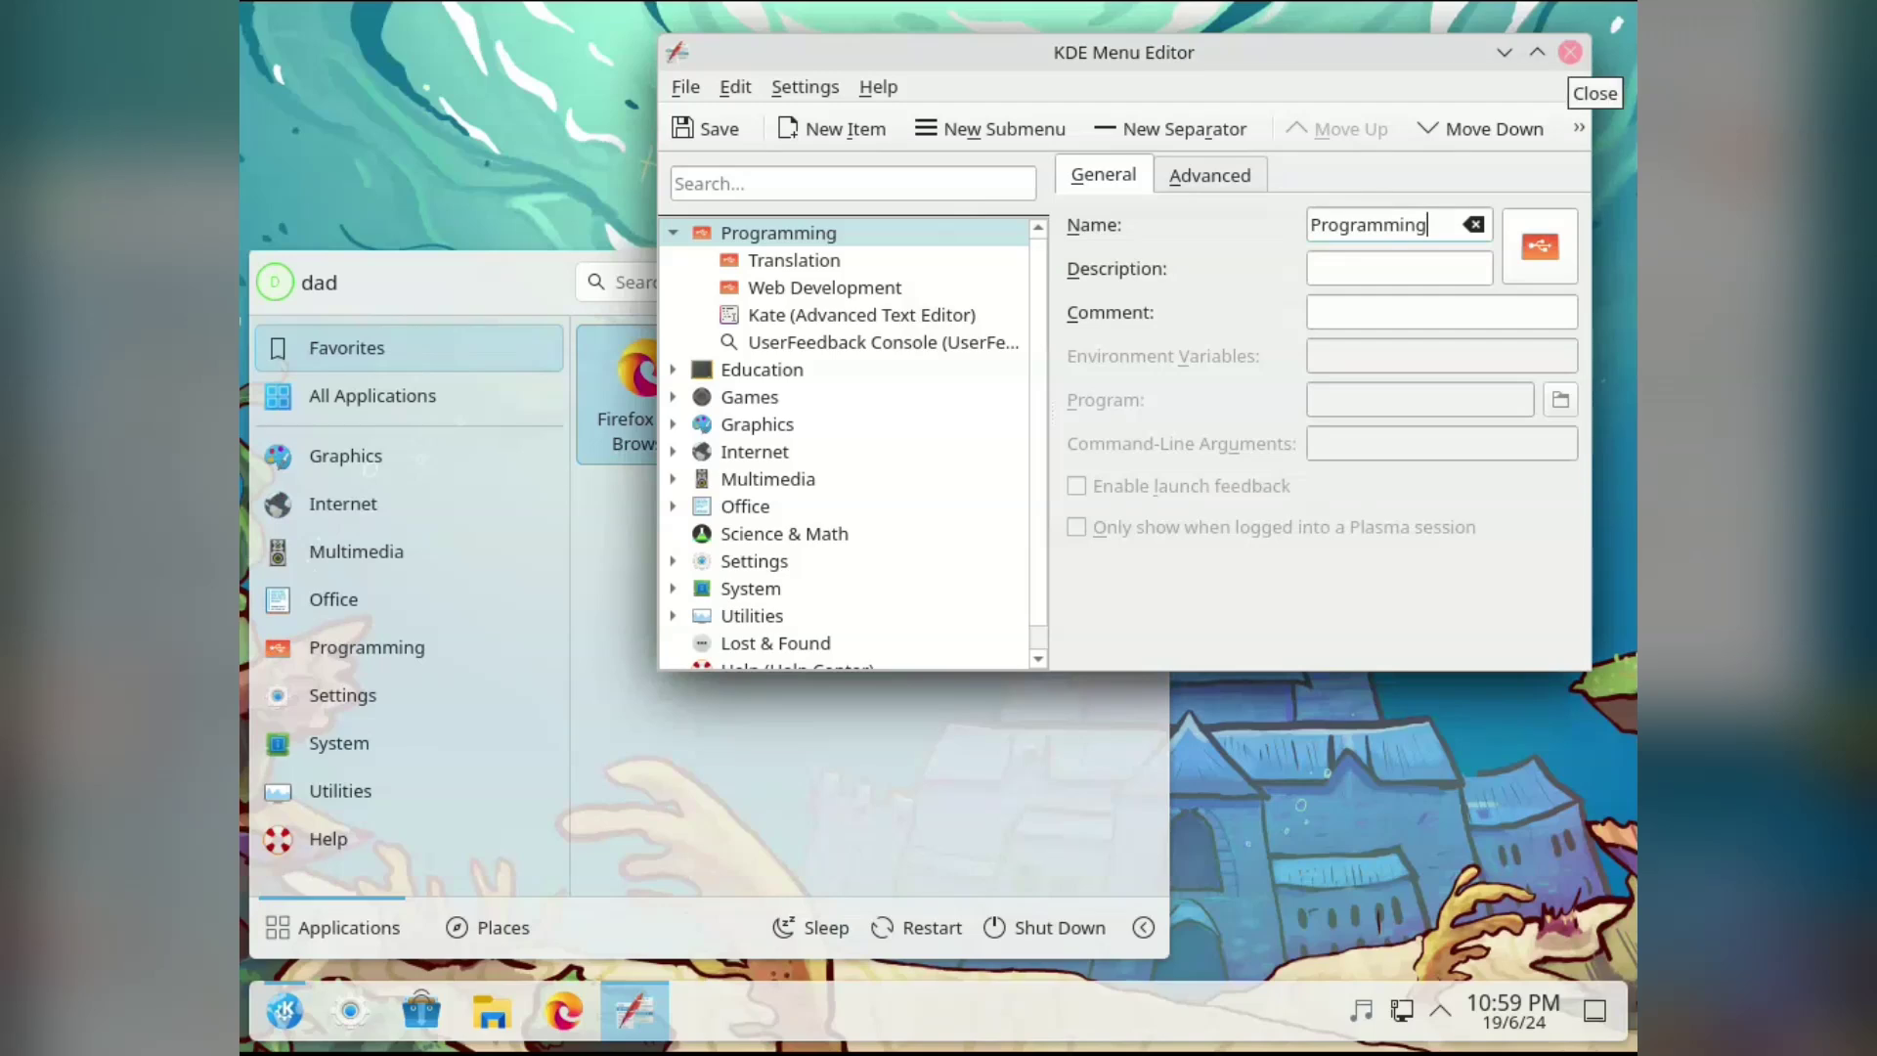
# Step: Close the Menu Editor and reopen the application launcher to check the Programming category
pyautogui.click(1570, 52)
pyautogui.press('Escape')
pyautogui.click(284, 1010)
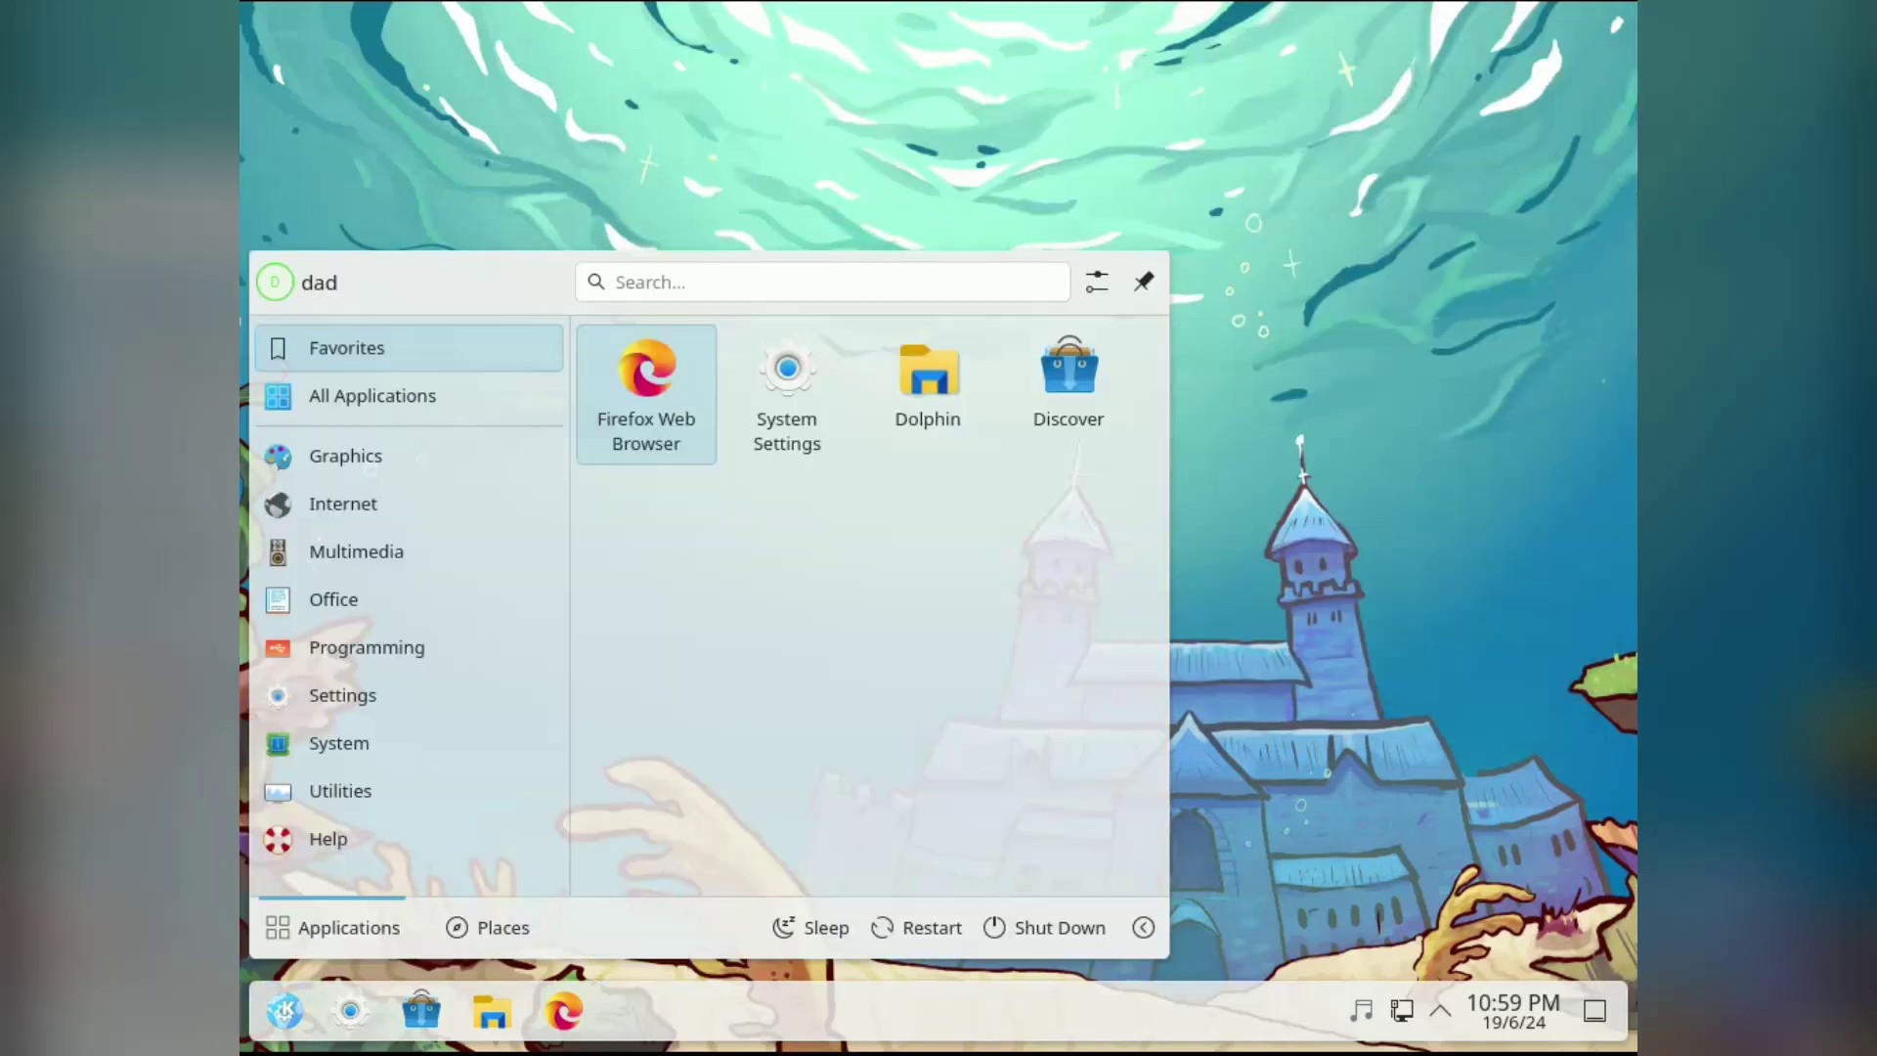
pyautogui.moveTo(409, 648)
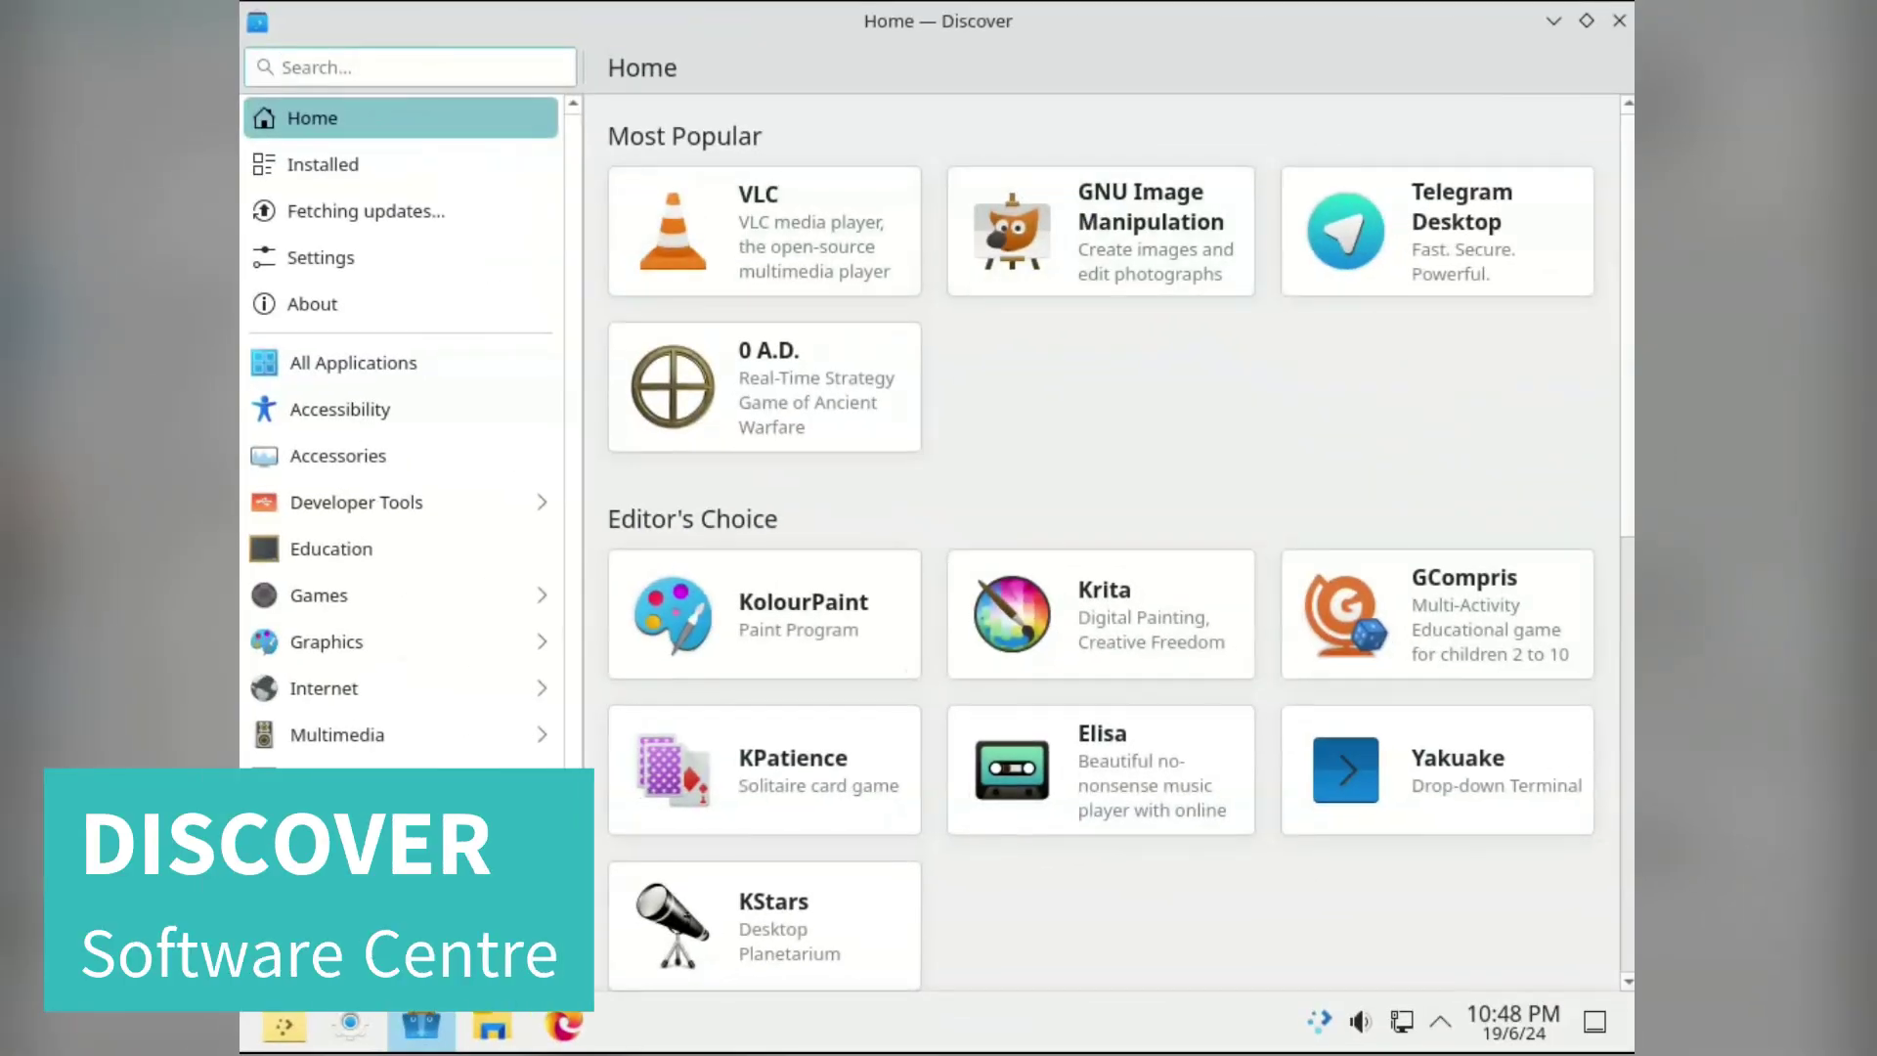
# Step: In Discover, browse the home page, the IDEs under Developer Tools and the Office category
pyautogui.scroll(-10, 1115, 543)
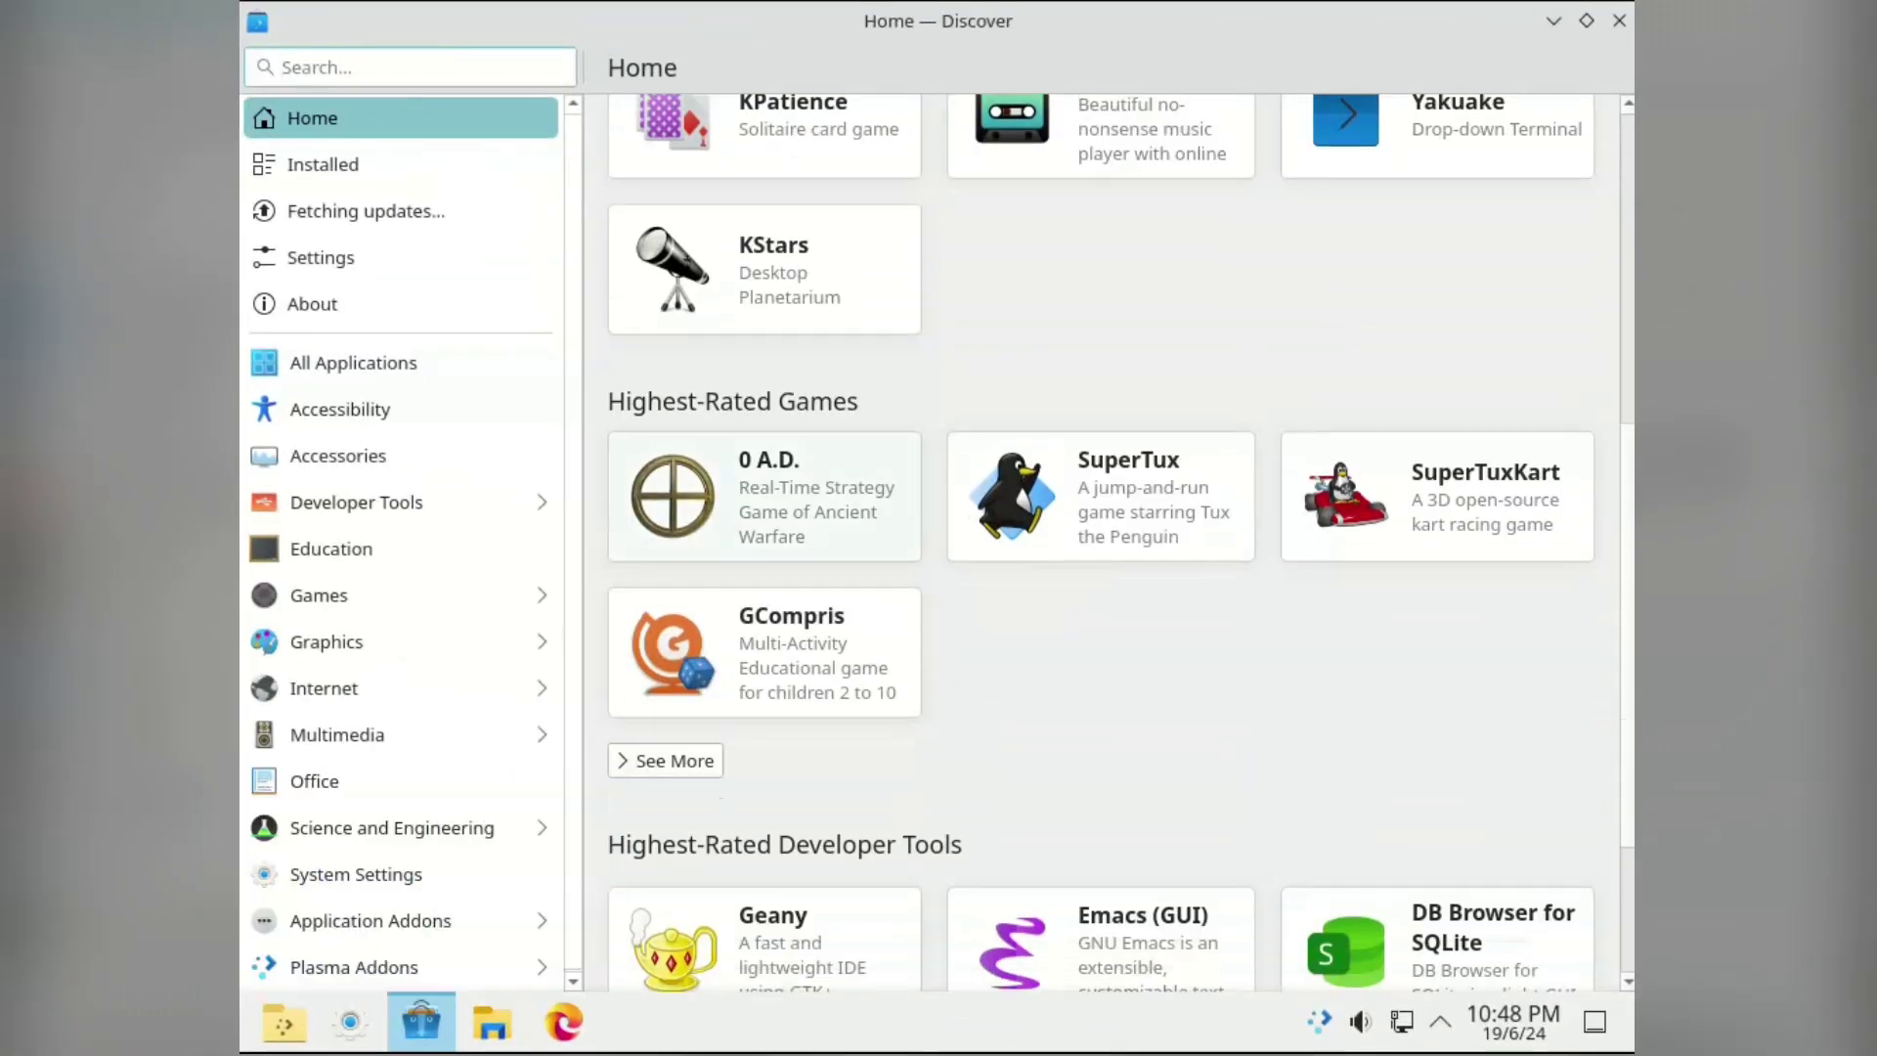
pyautogui.click(391, 502)
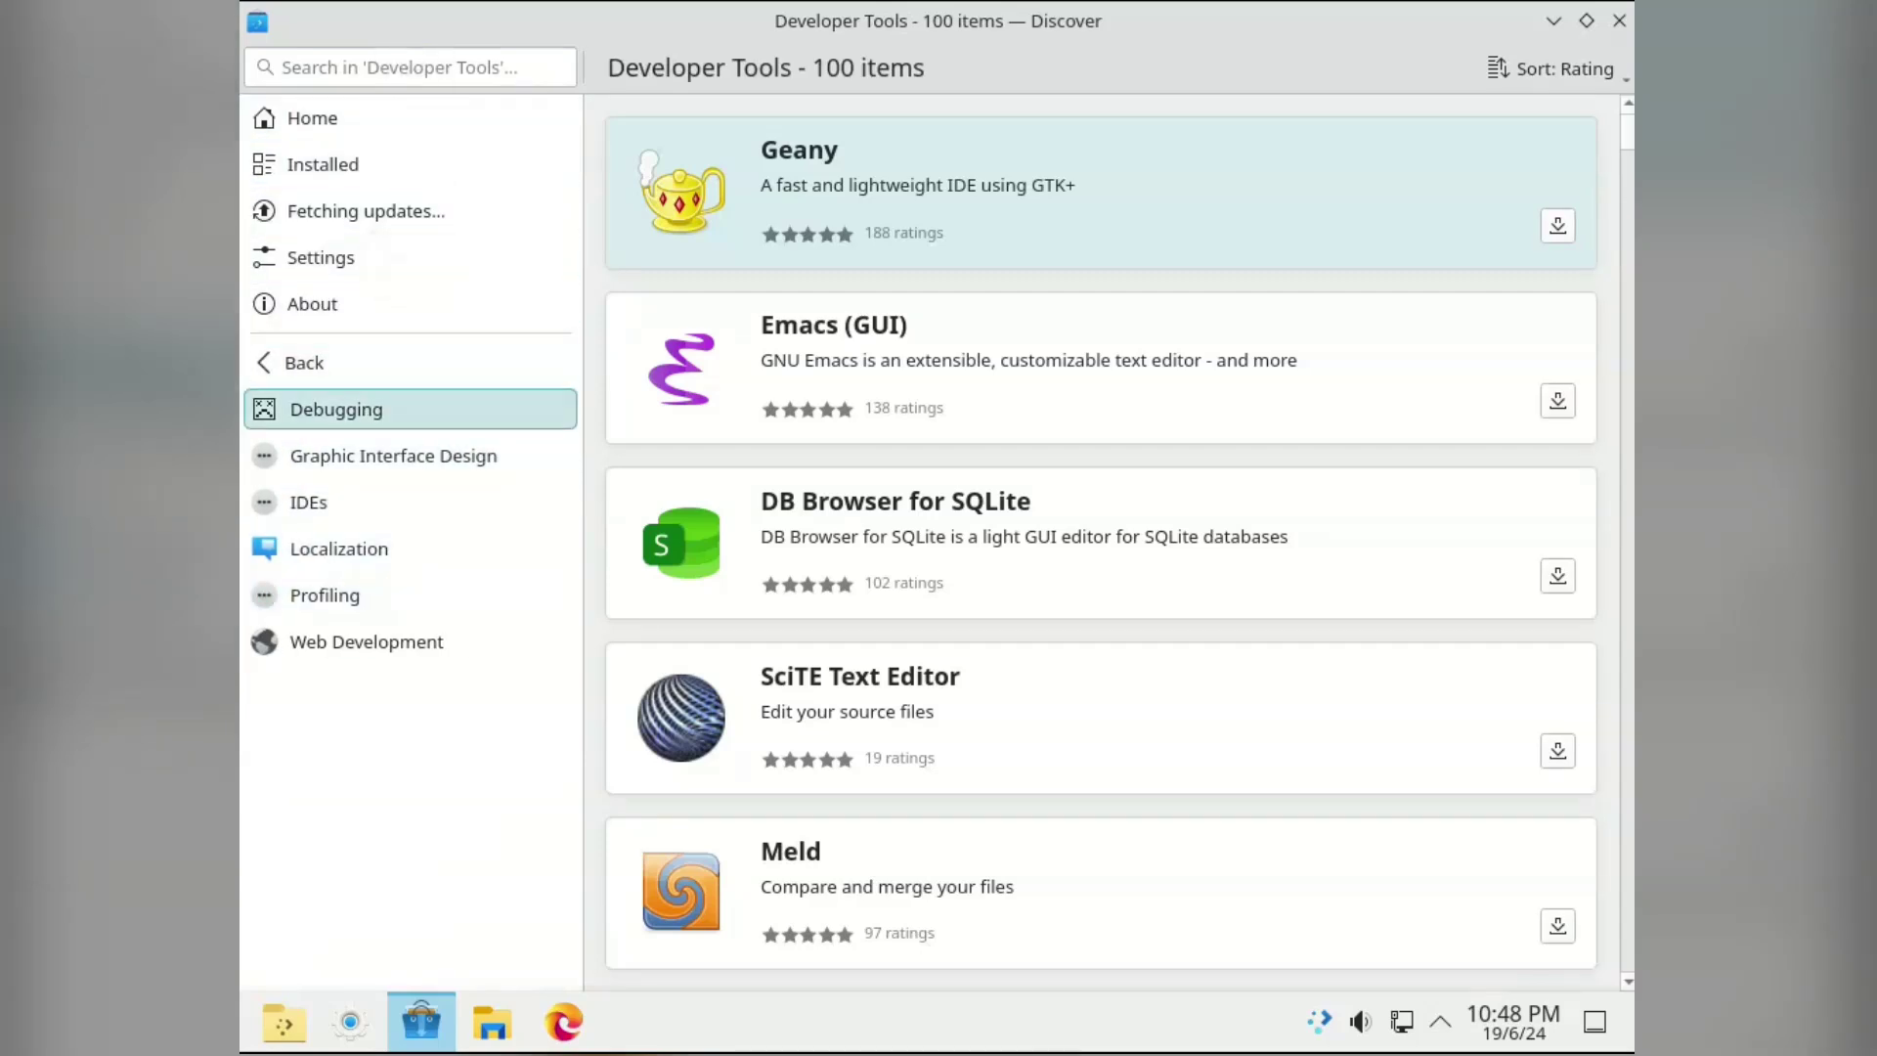
pyautogui.click(391, 501)
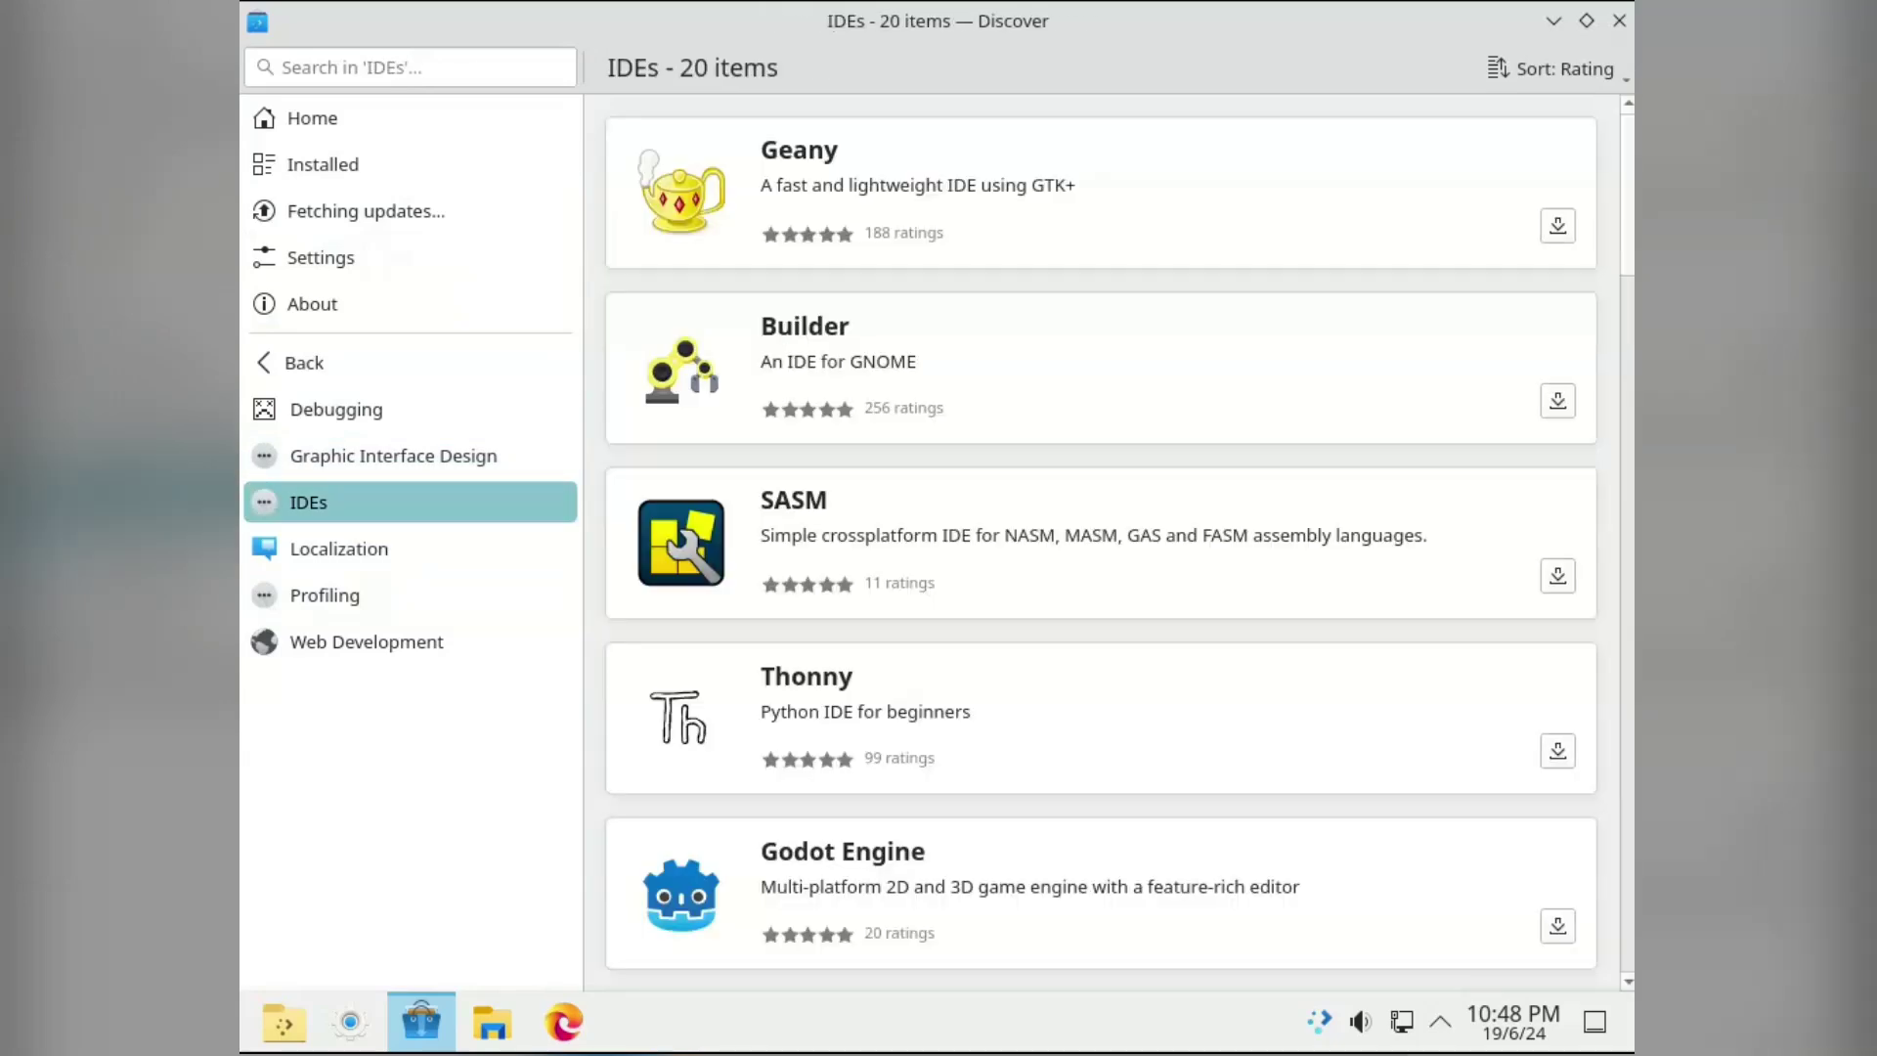
pyautogui.click(303, 362)
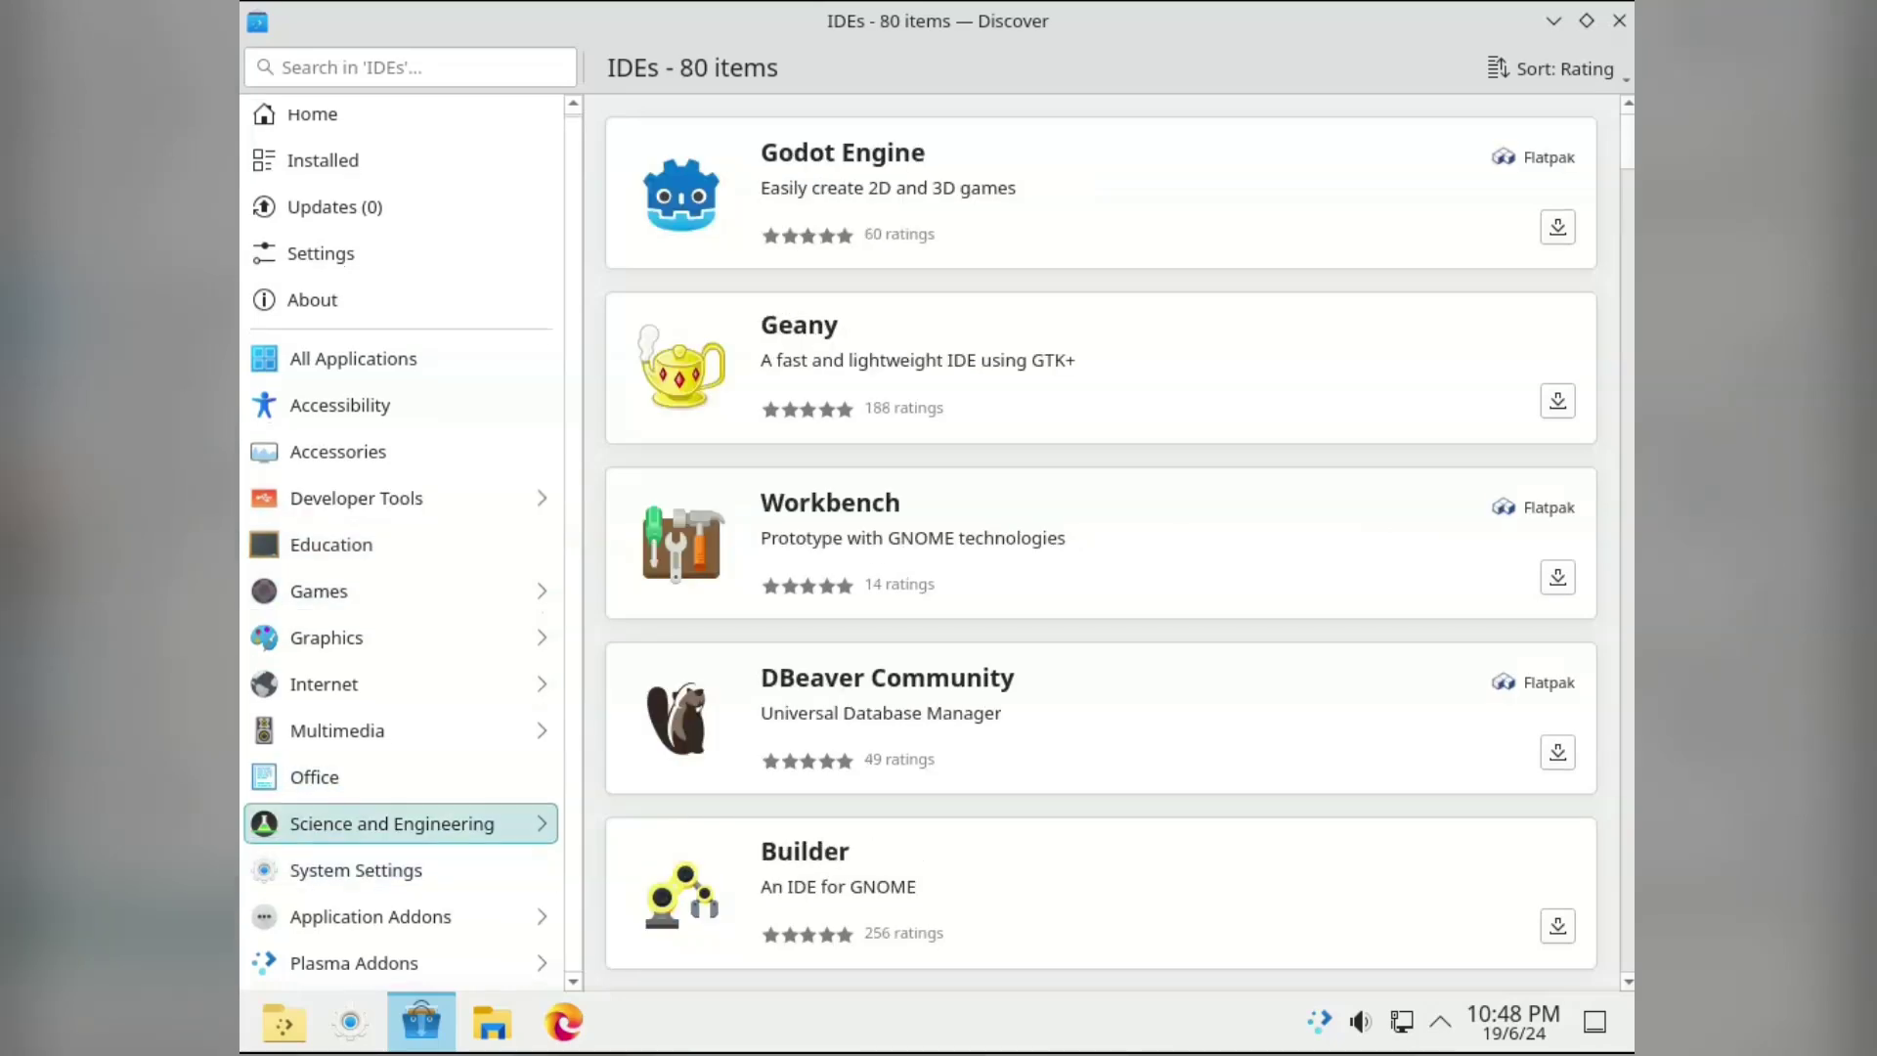
pyautogui.click(322, 776)
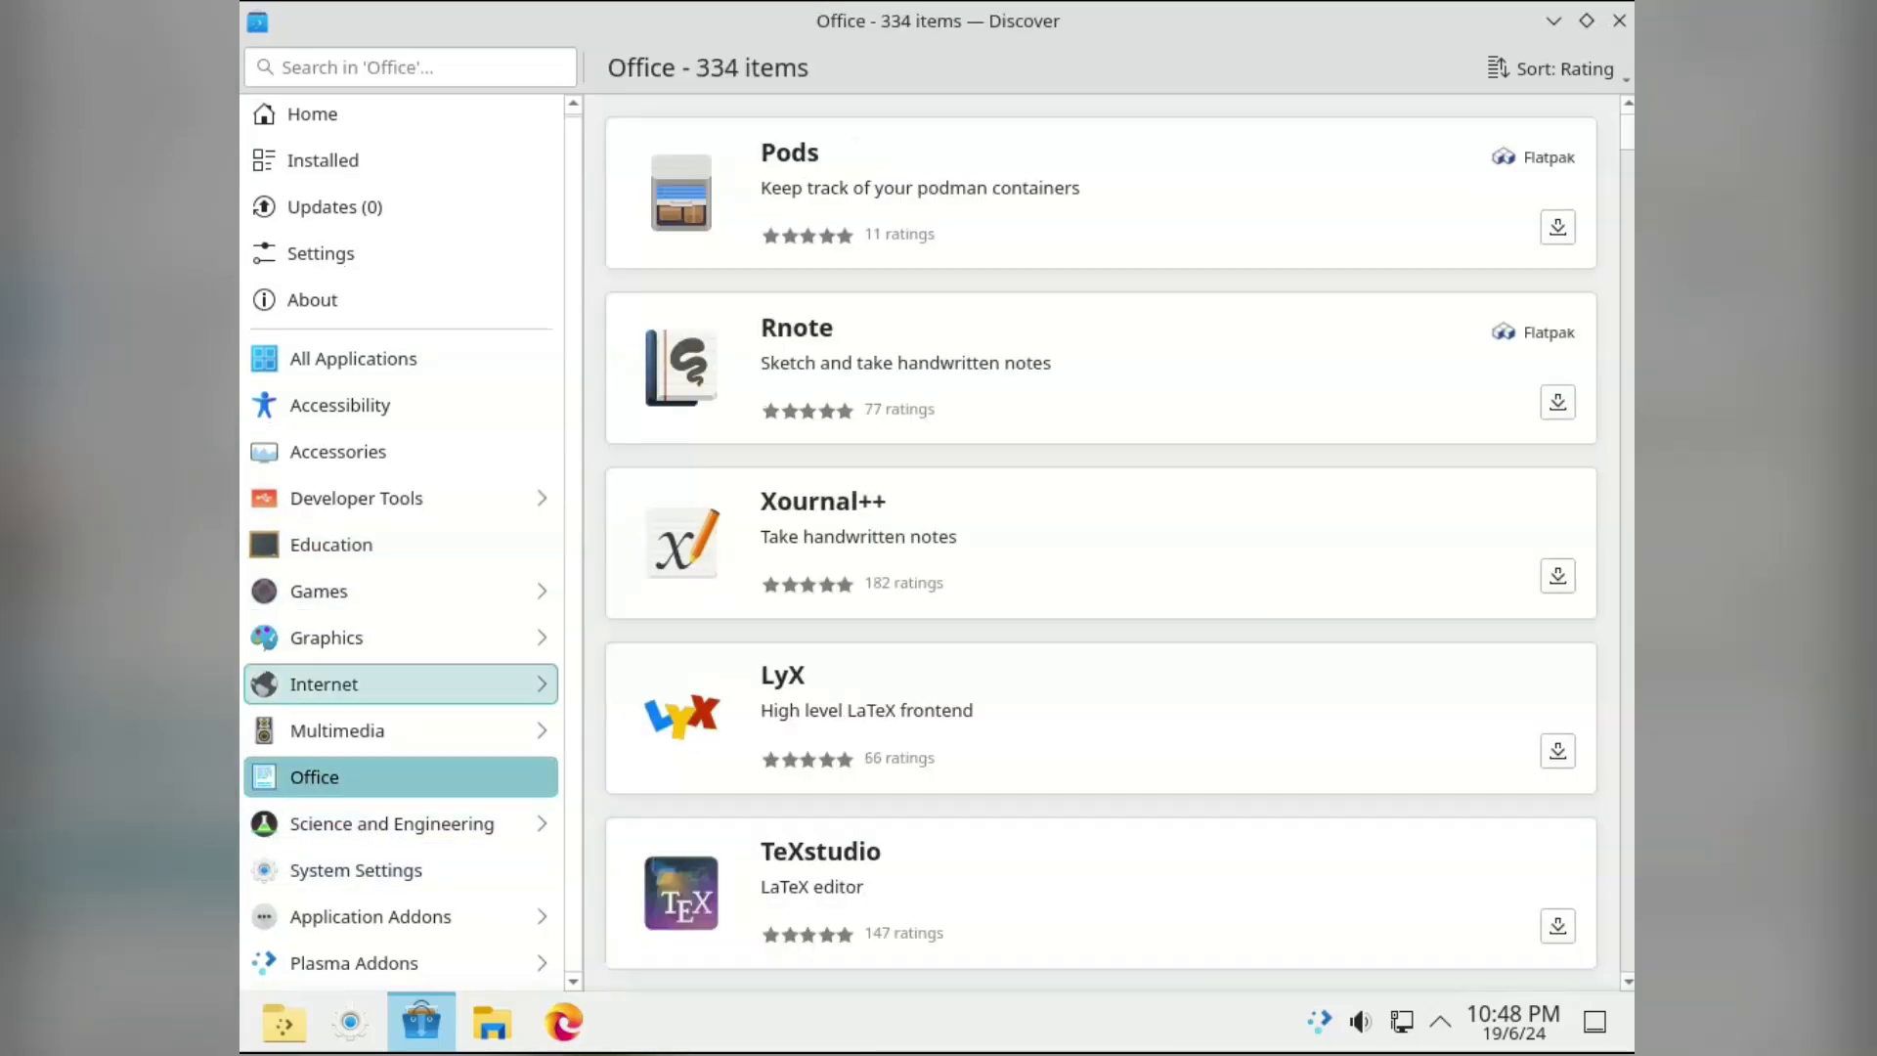
pyautogui.scroll(-2, 1100, 538)
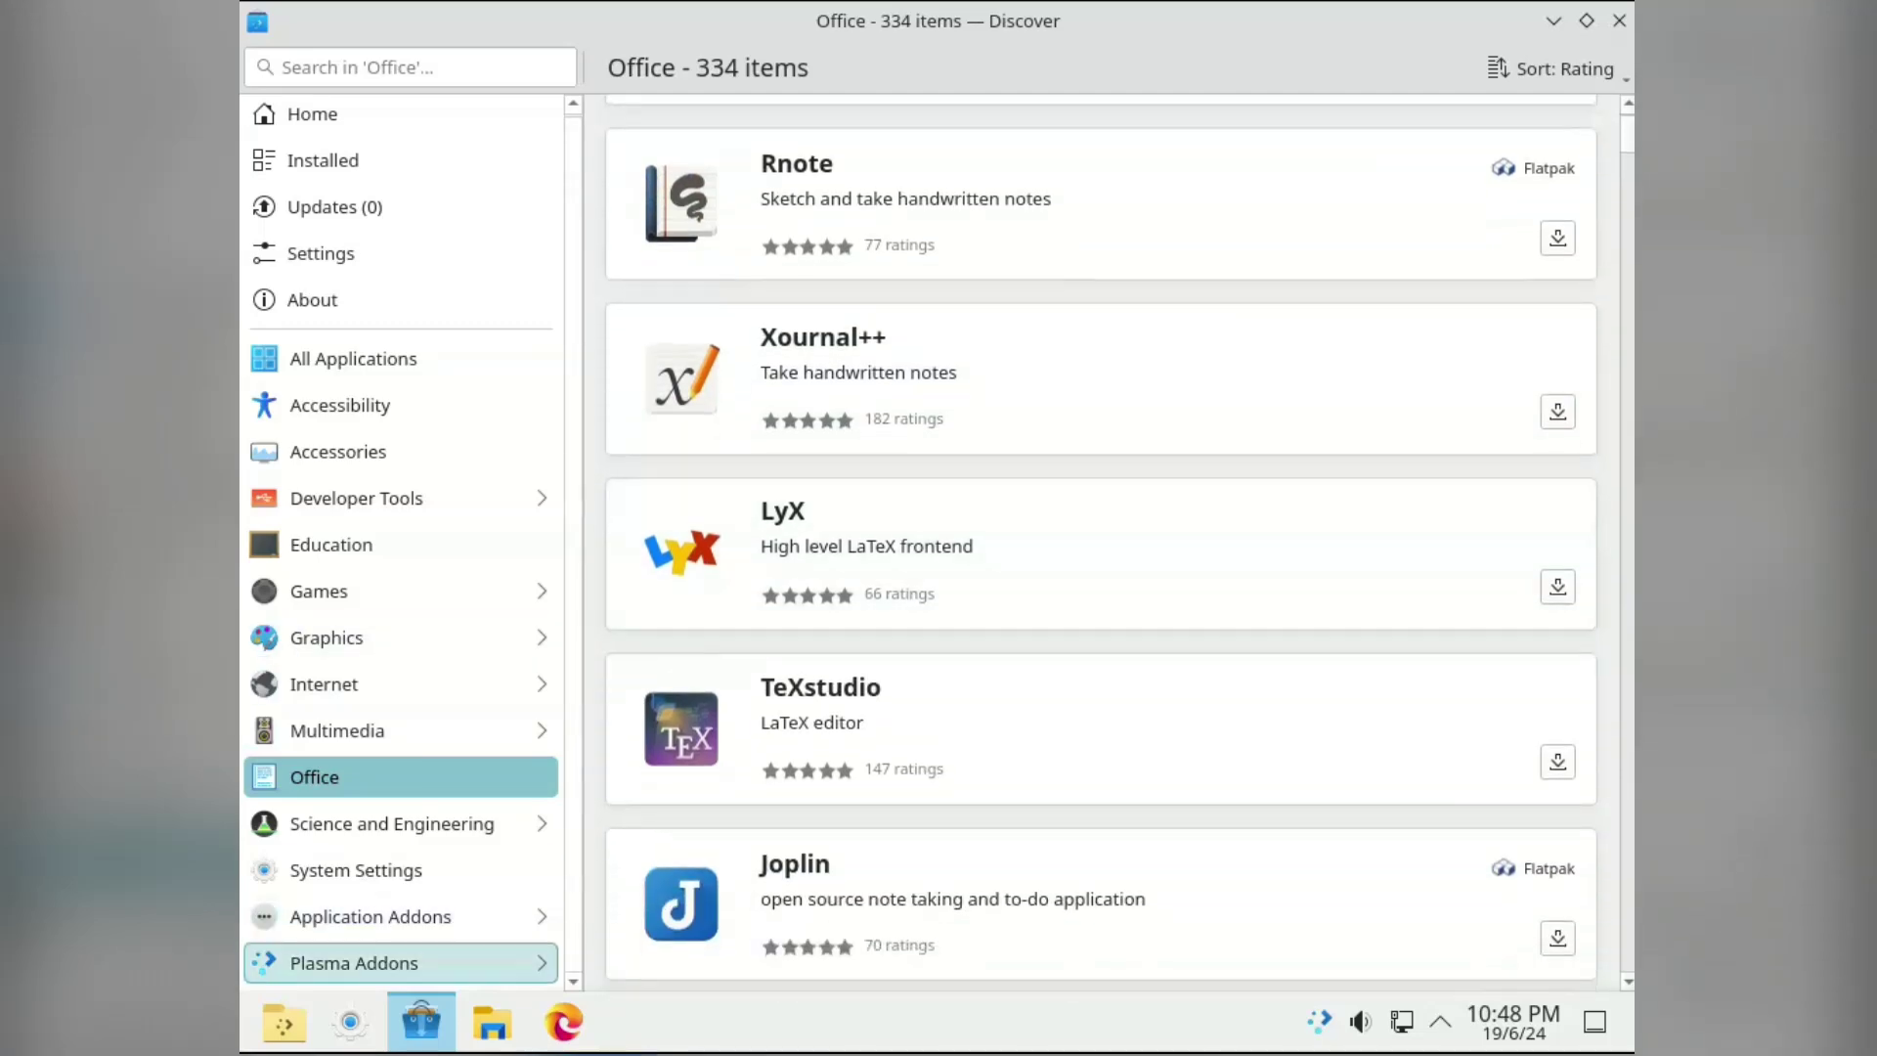
# Step: Browse the Plasma Addons category in Discover and install Oxylite Icons
pyautogui.click(354, 963)
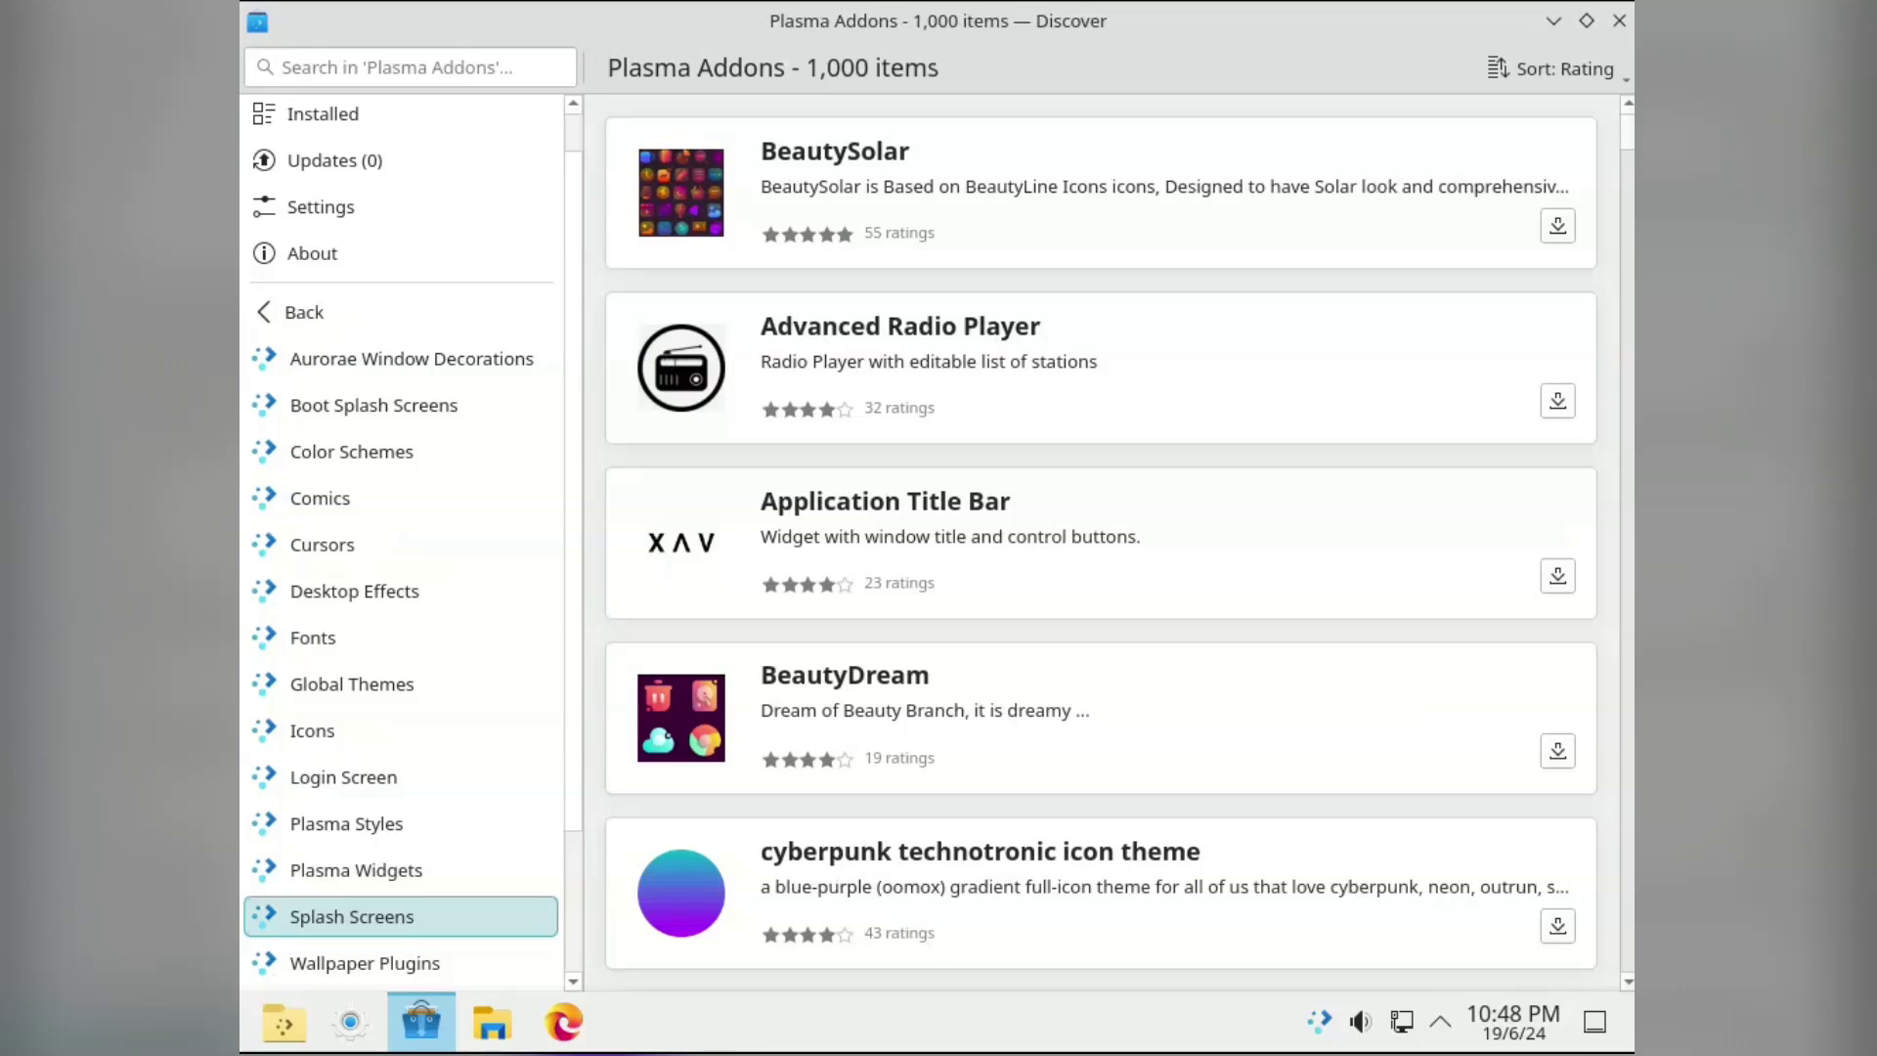
pyautogui.scroll(-2, 1101, 543)
pyautogui.scroll(-4, 1101, 542)
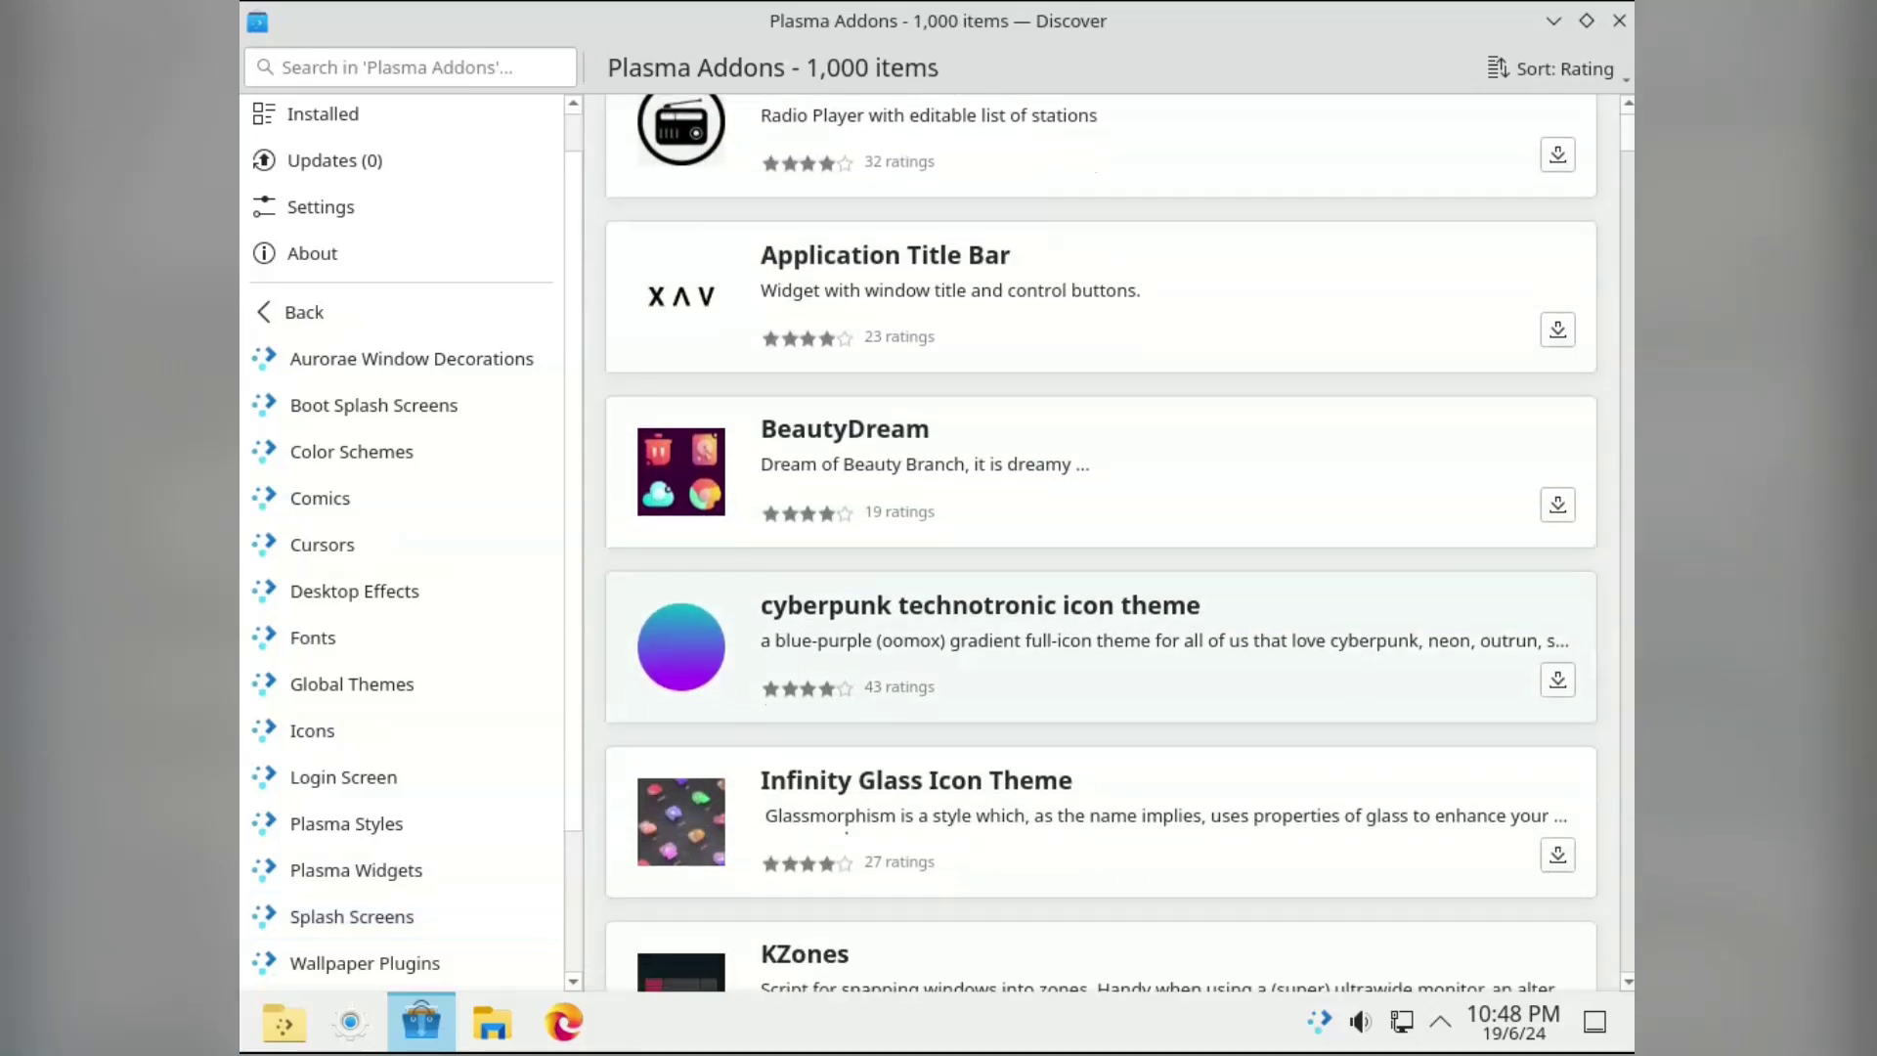
pyautogui.scroll(-6, 1101, 543)
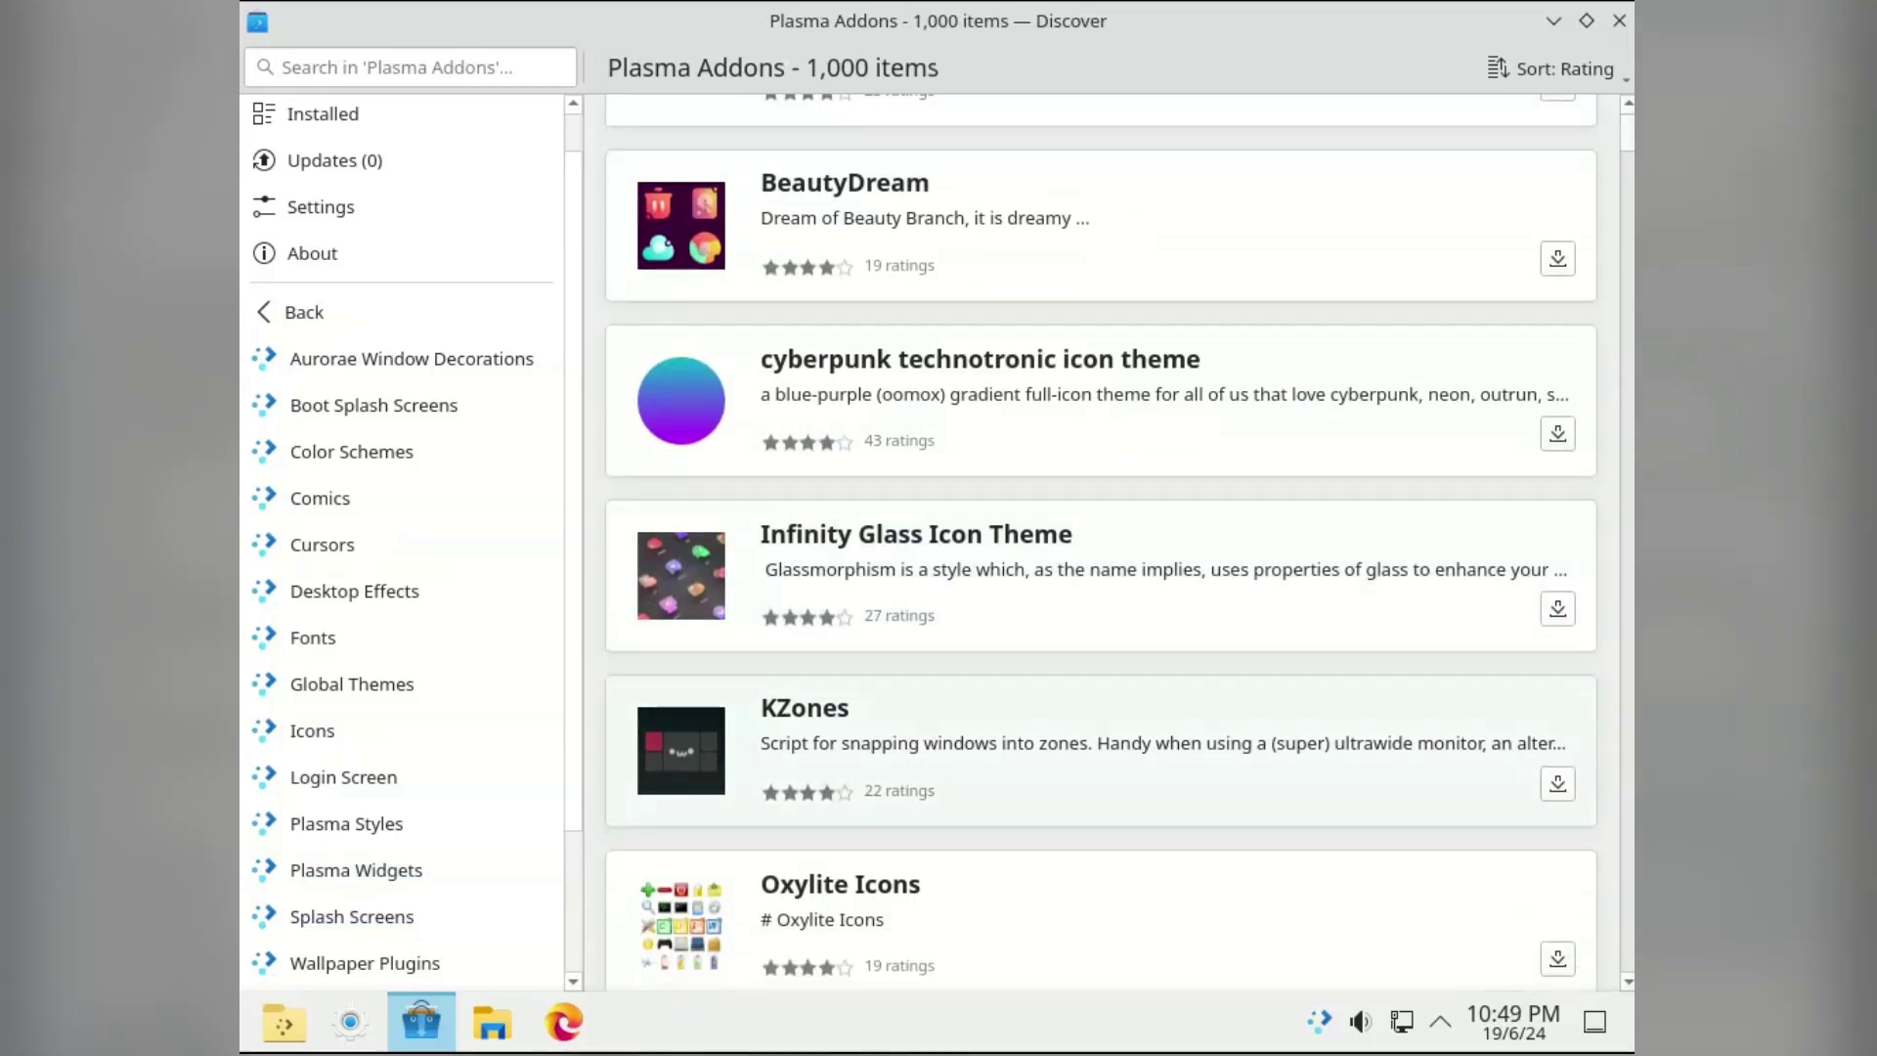
pyautogui.scroll(-8, 1101, 543)
pyautogui.scroll(-8, 1101, 542)
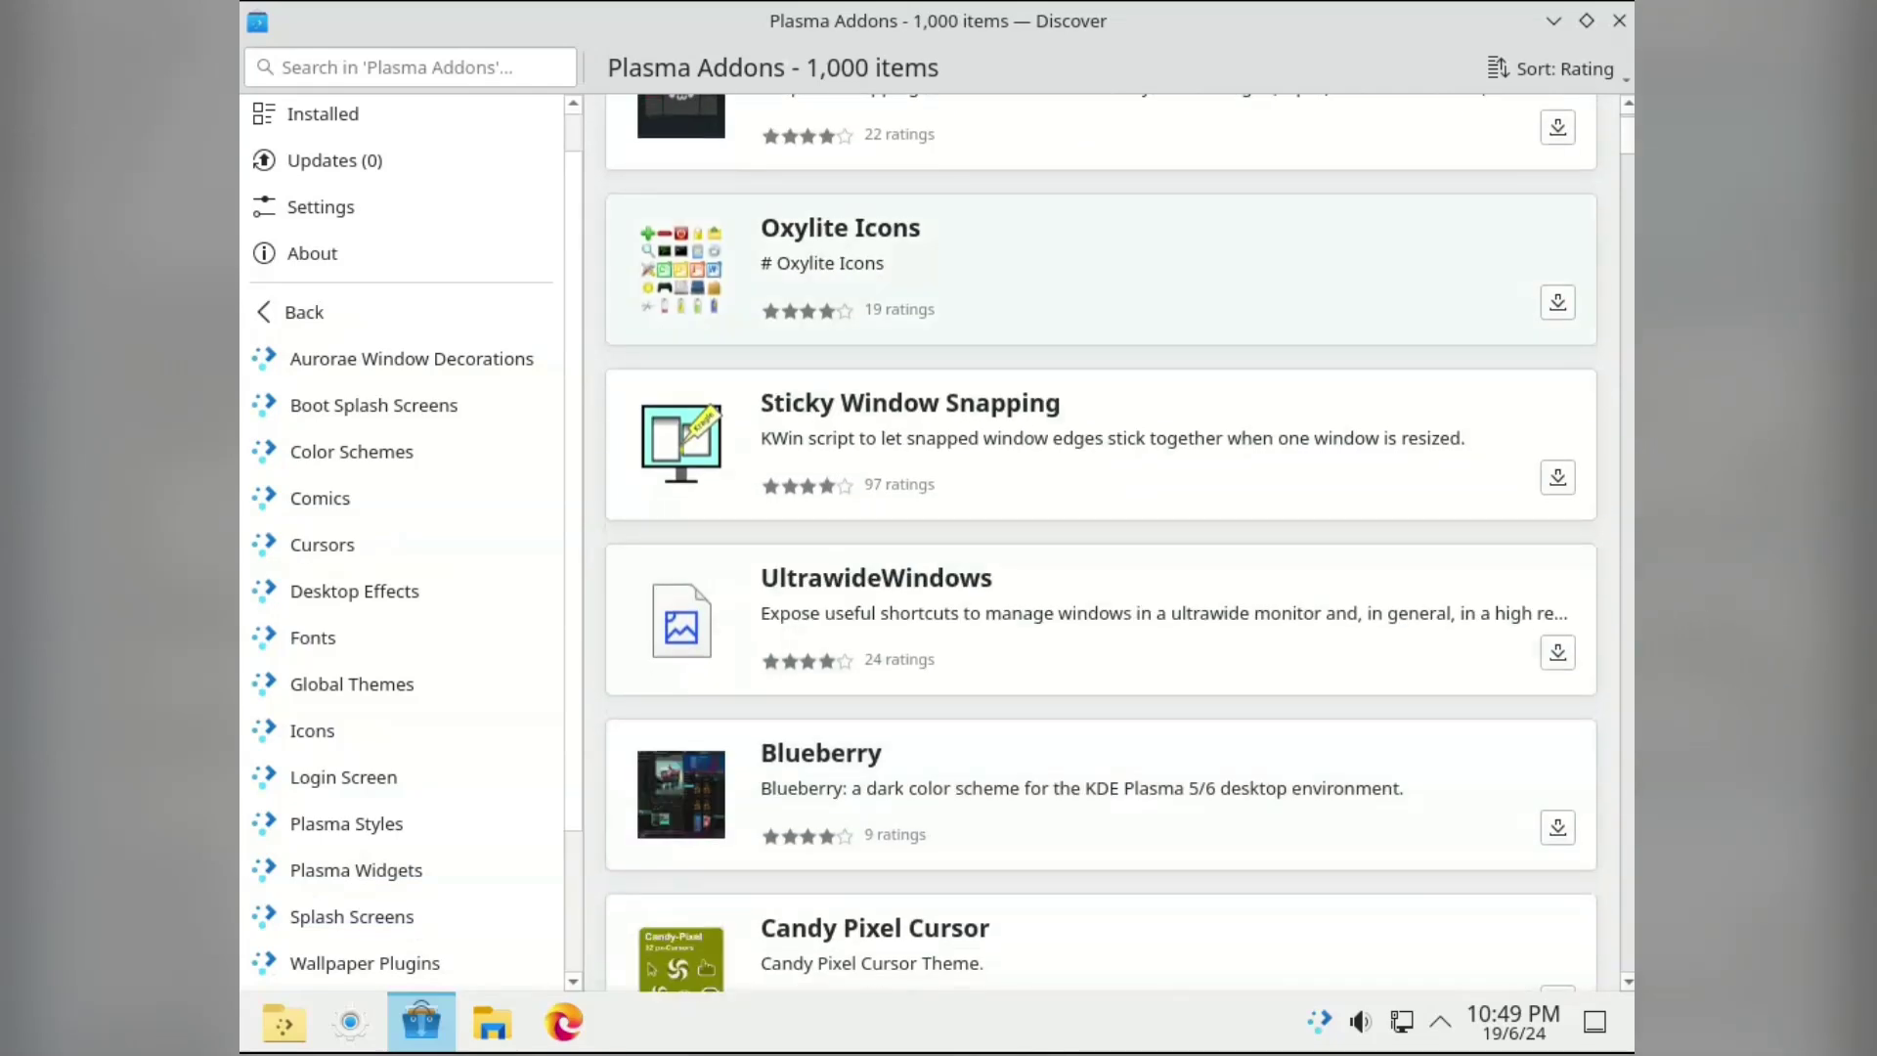
pyautogui.click(1558, 300)
pyautogui.scroll(-4, 1101, 543)
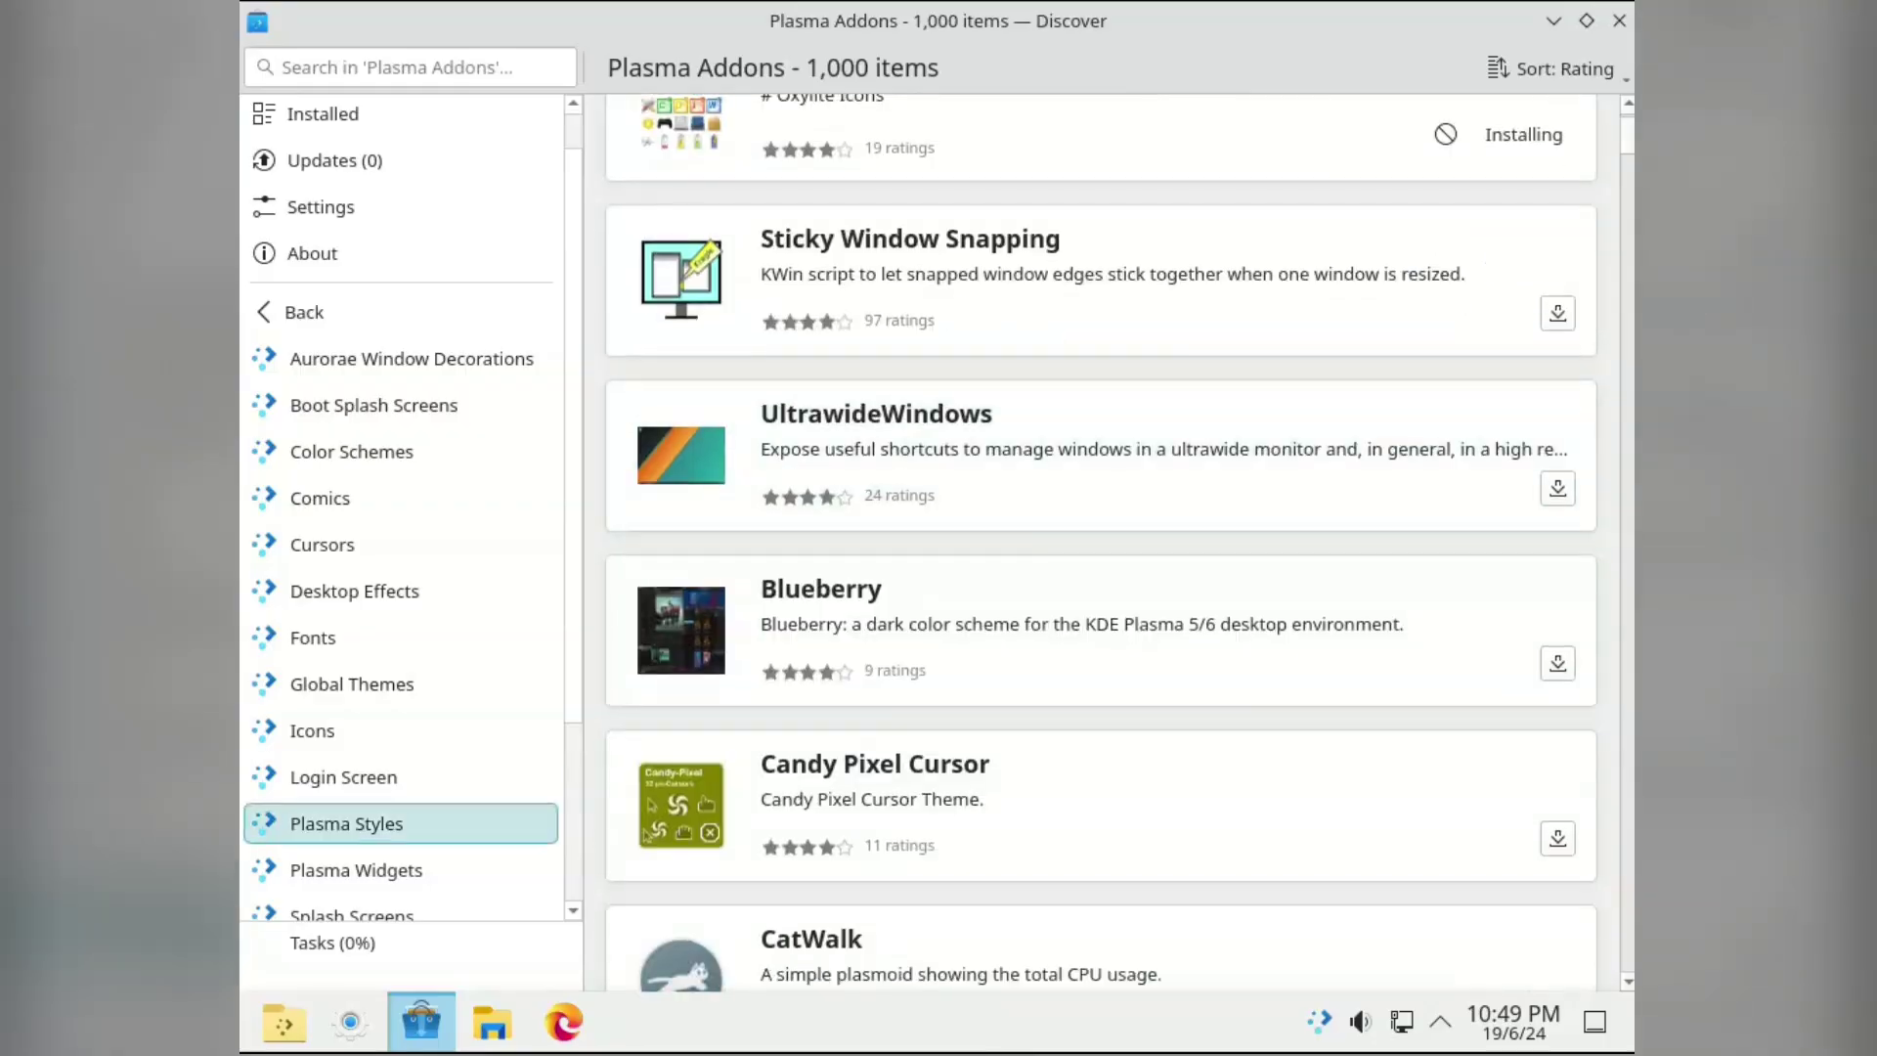
pyautogui.scroll(-5, 392, 841)
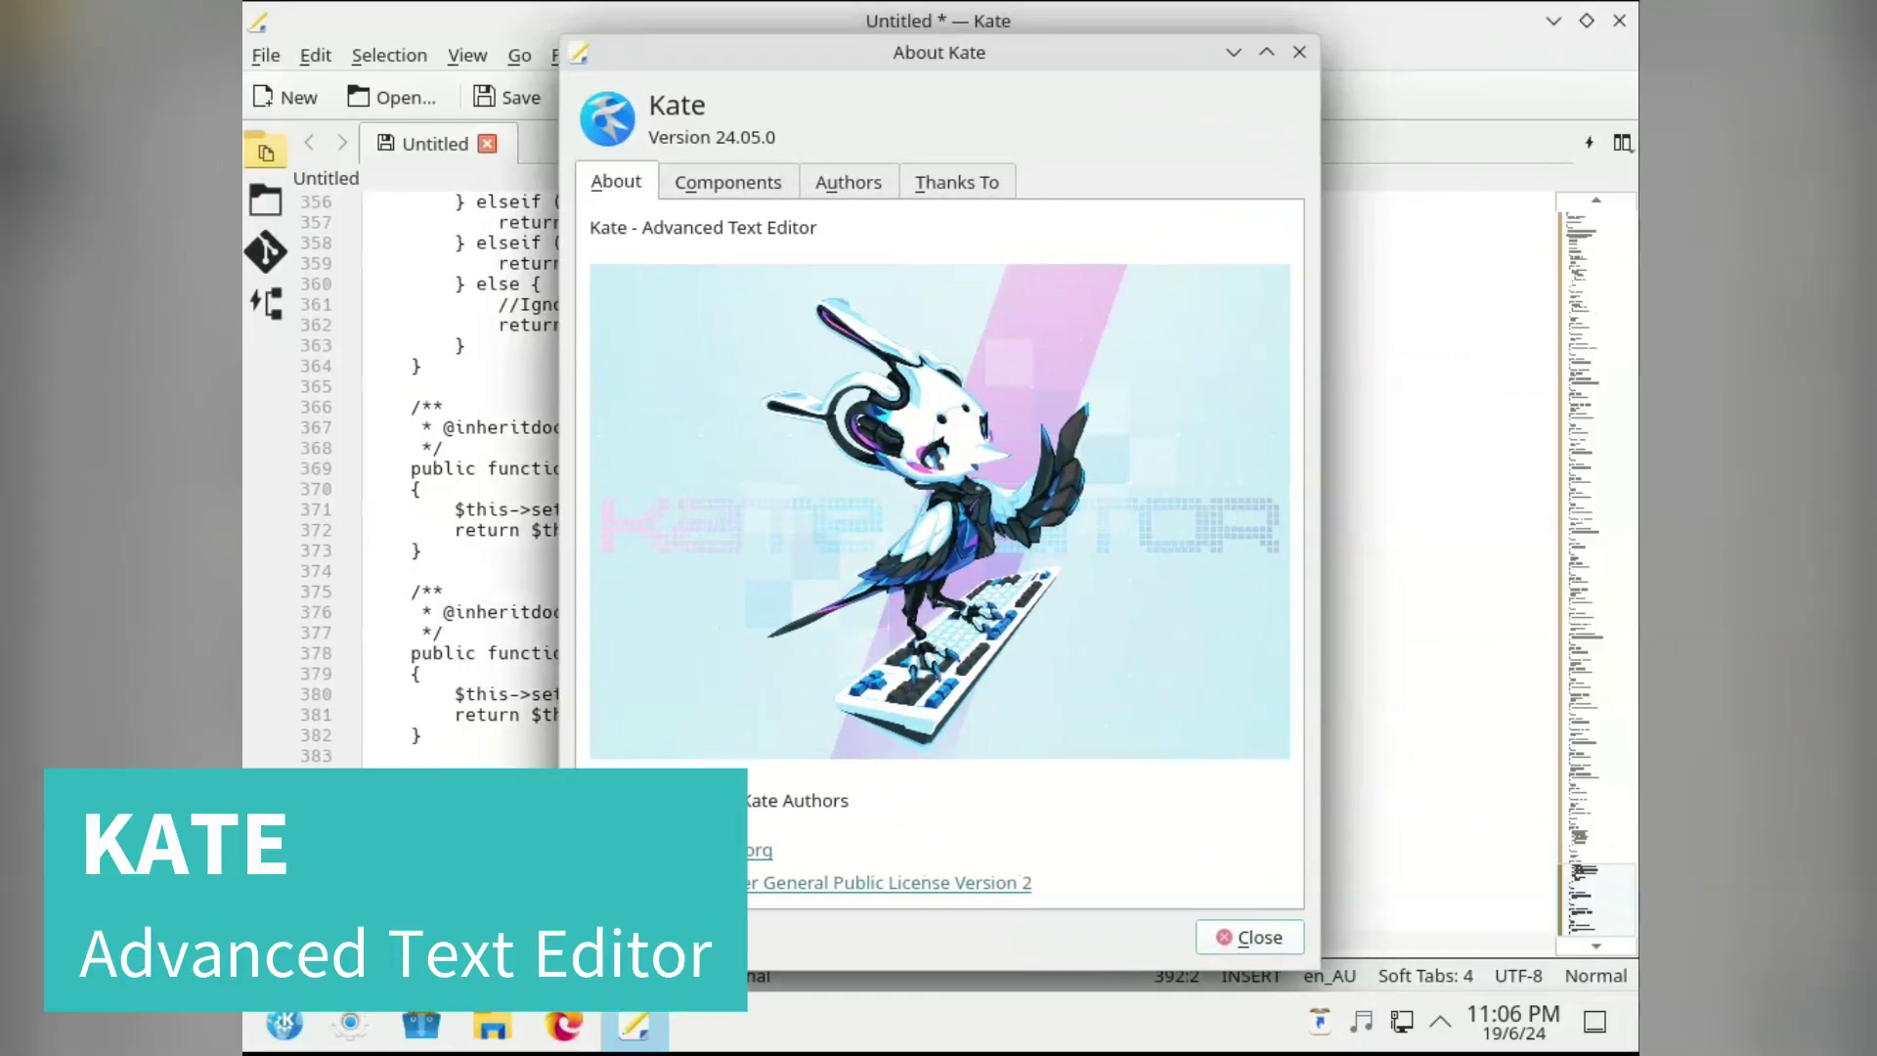
# Step: In Kate, close the About dialog and set the document's syntax highlighting to PHP (HTML), searching the modes for "ph"
pyautogui.press('Escape')
pyautogui.click(1594, 975)
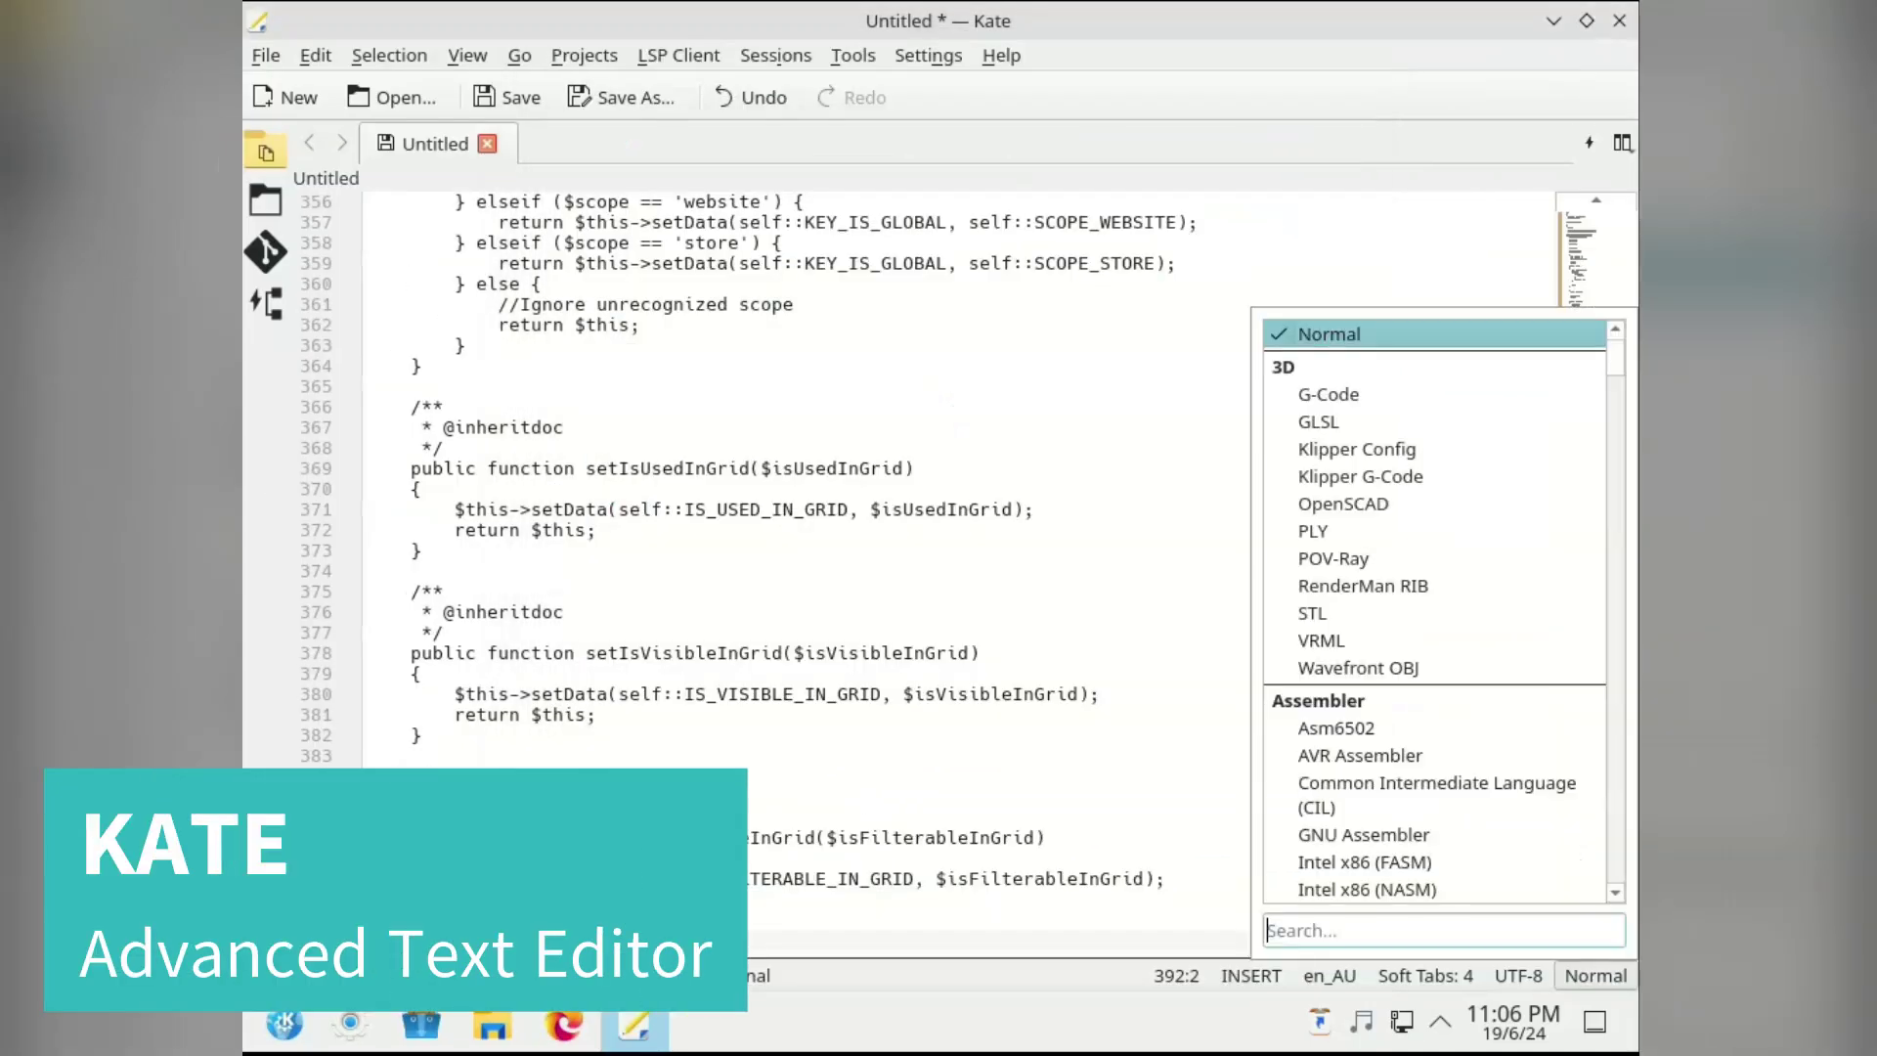
pyautogui.write('ph')
pyautogui.press('Down')
pyautogui.press('Down')
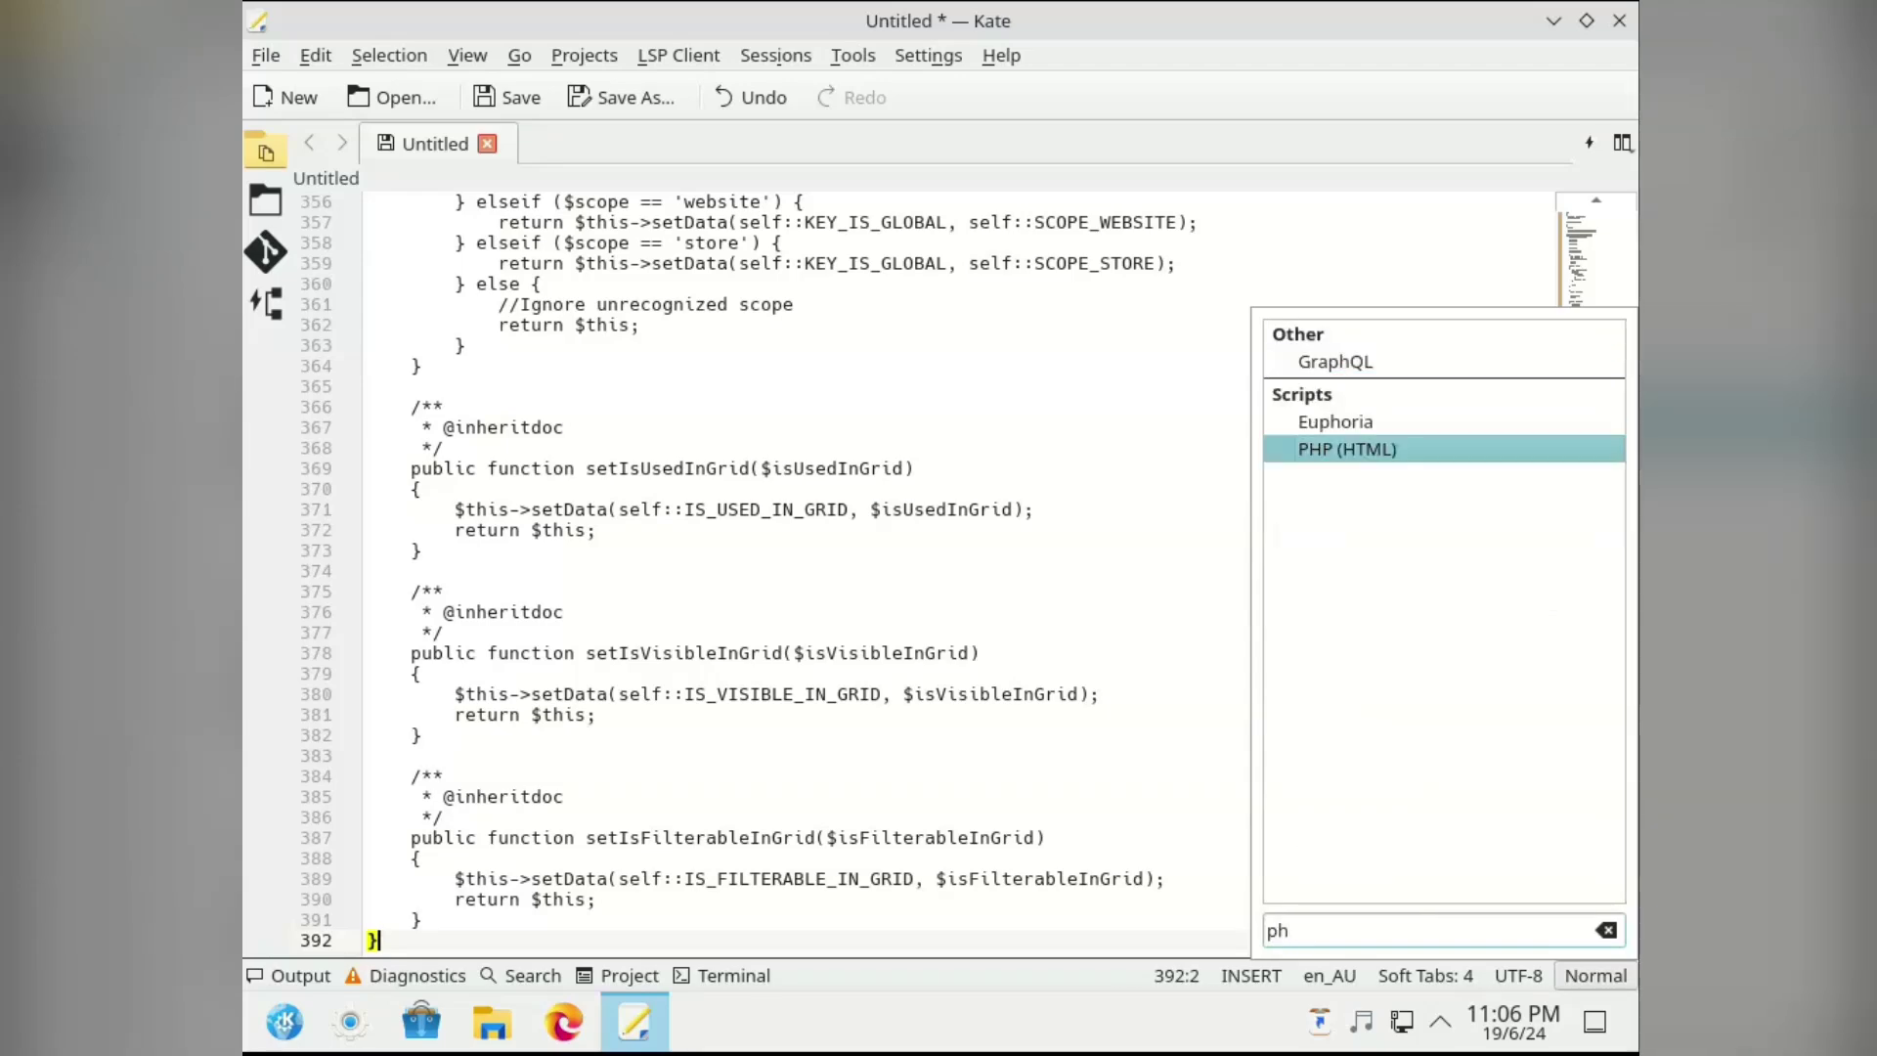
pyautogui.press('Return')
pyautogui.scroll(3, 958, 567)
# Step: Set Kate's window color scheme to Breeze Dark
pyautogui.click(928, 54)
pyautogui.moveTo(1021, 89)
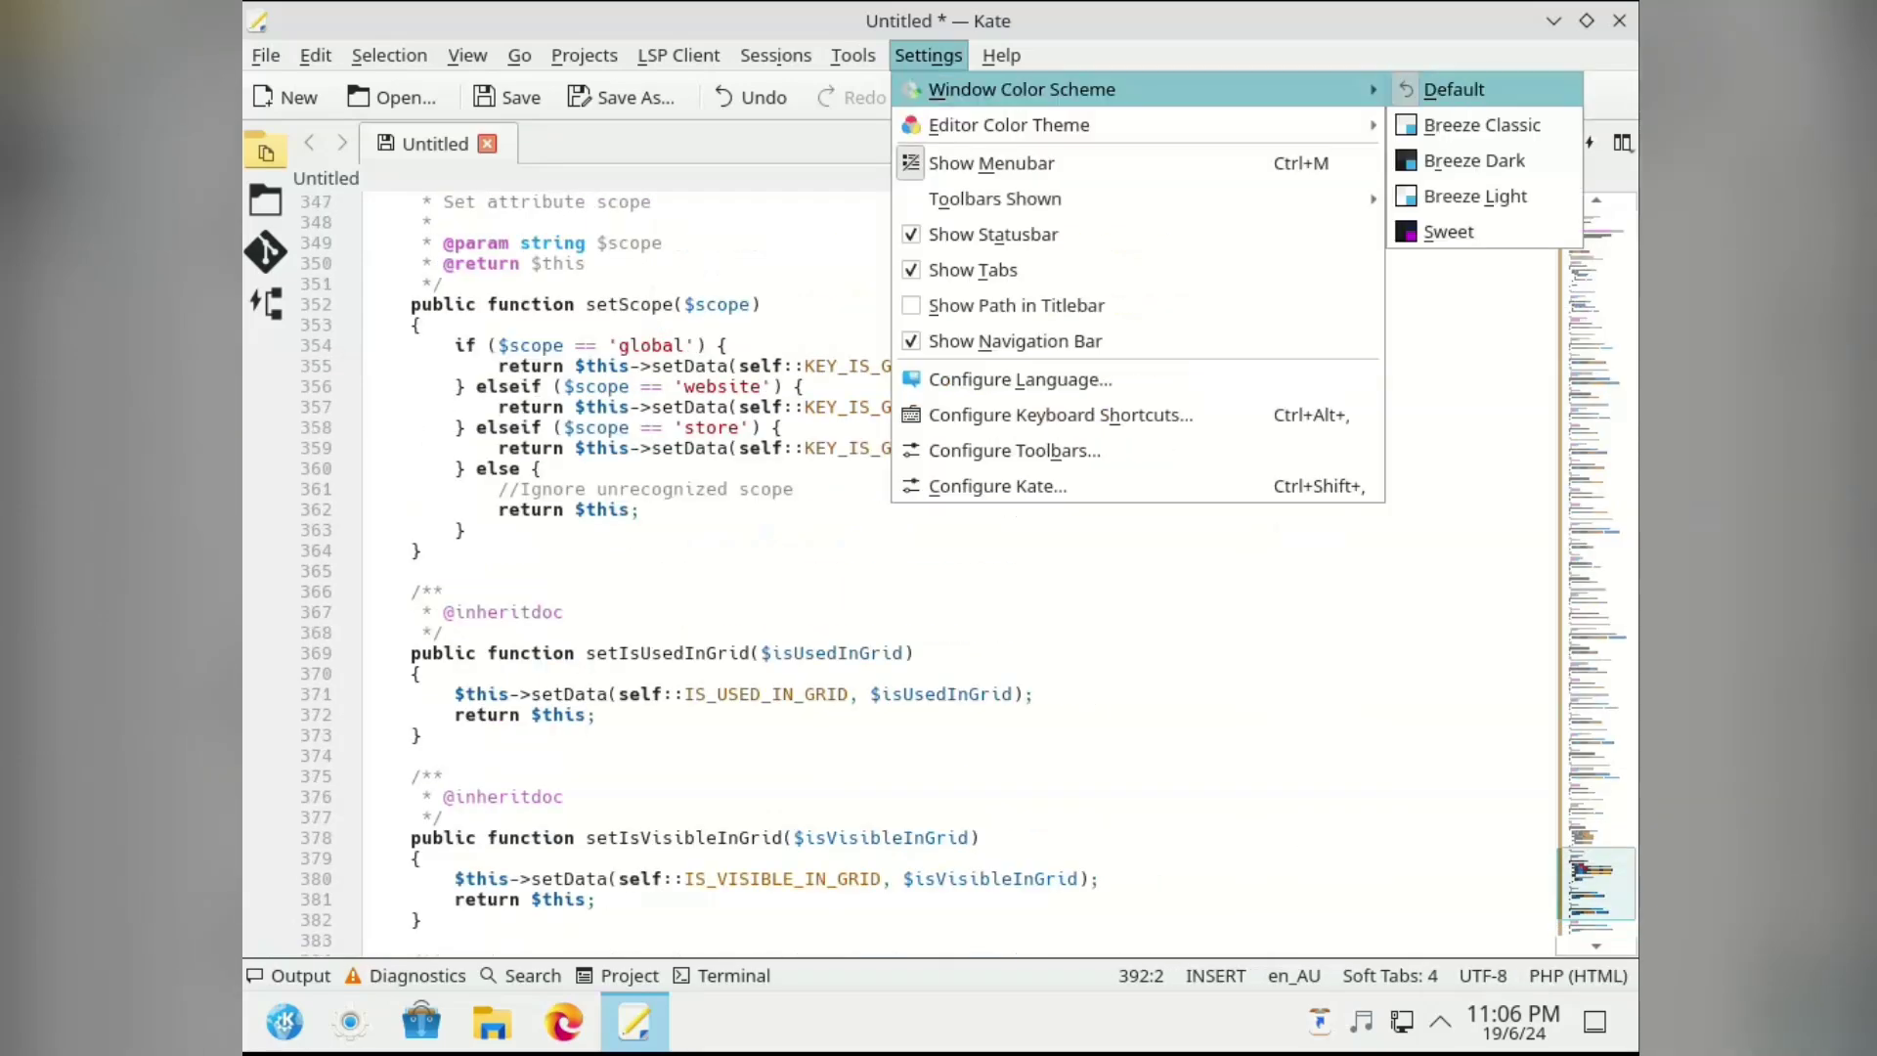
pyautogui.click(1466, 162)
# Step: Go through the available editor color themes and apply ayu Mirage
pyautogui.click(928, 55)
pyautogui.press('Down')
pyautogui.press('Down')
pyautogui.press('Right')
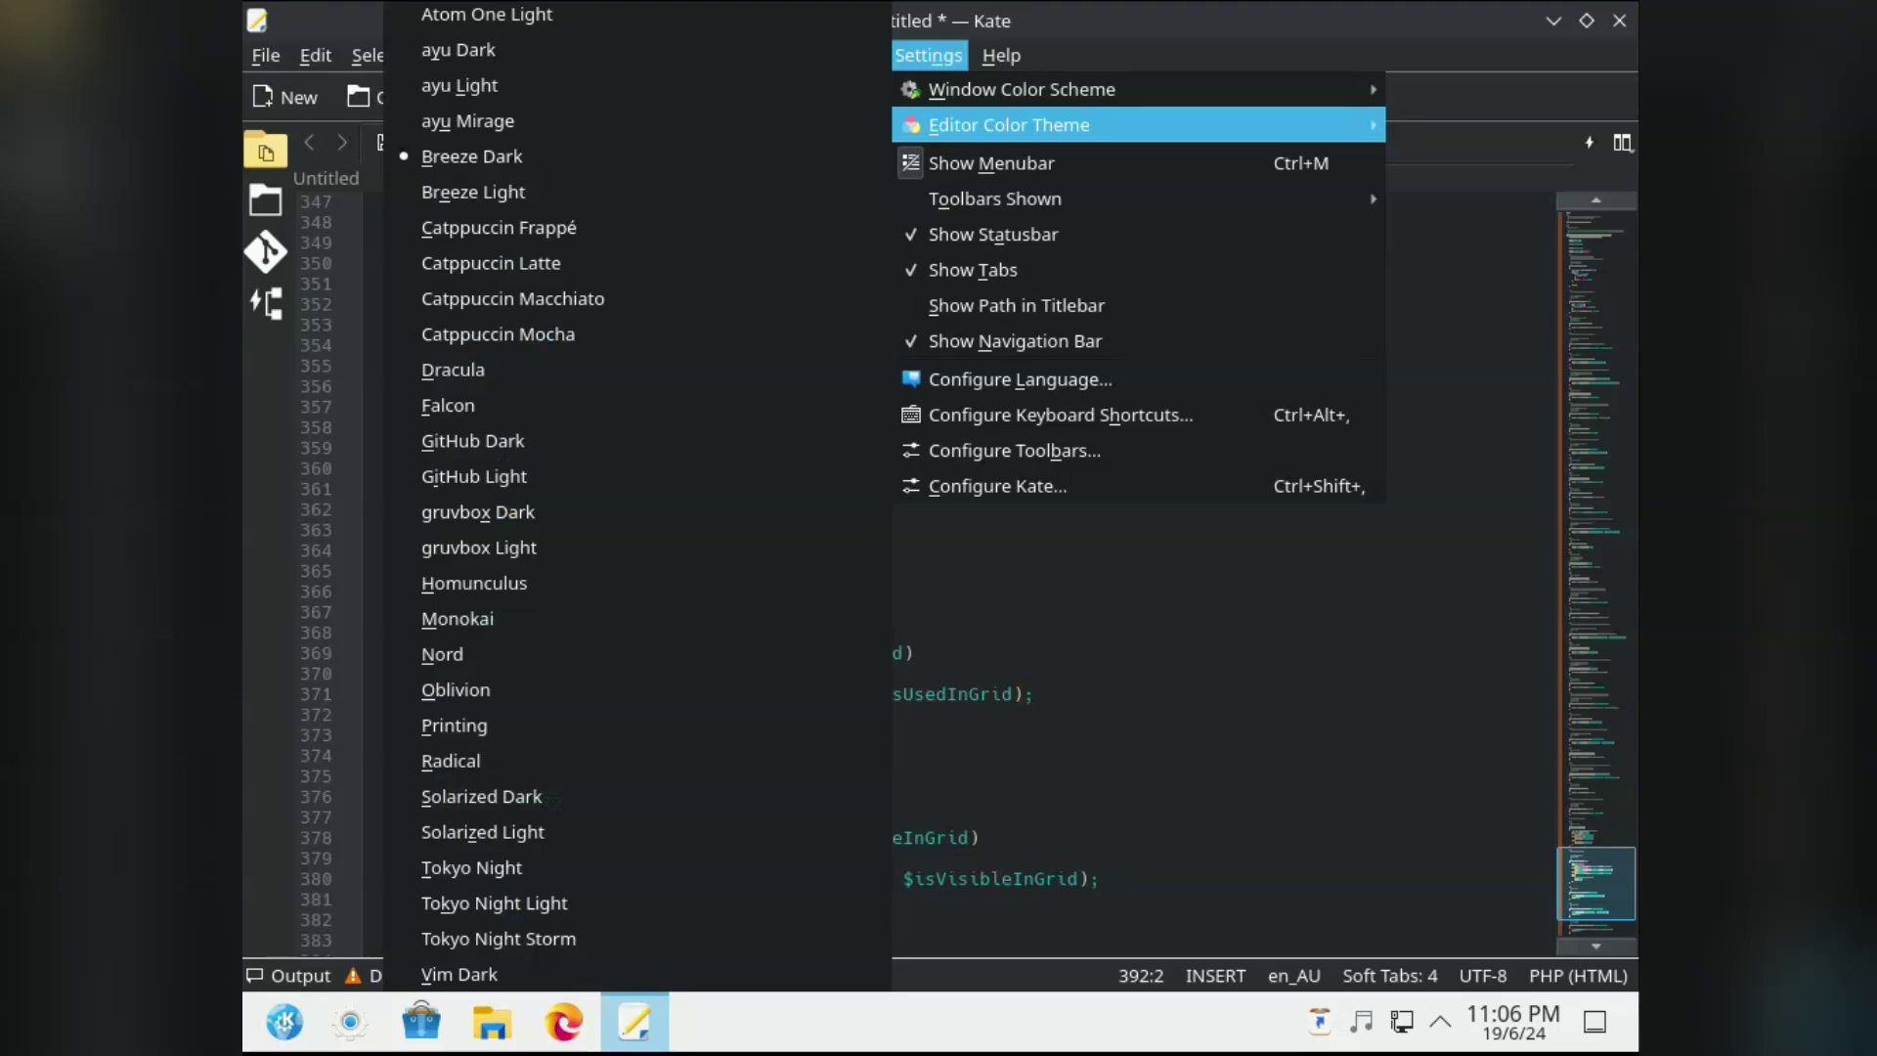
pyautogui.press('Up')
pyautogui.press('Down')
pyautogui.press('Right')
pyautogui.press('Down')
pyautogui.press('Down')
pyautogui.press('Down')
pyautogui.press('Down')
pyautogui.press('Down')
pyautogui.press('Down')
pyautogui.press('Down')
pyautogui.press('Down')
pyautogui.press('Down')
pyautogui.press('Down')
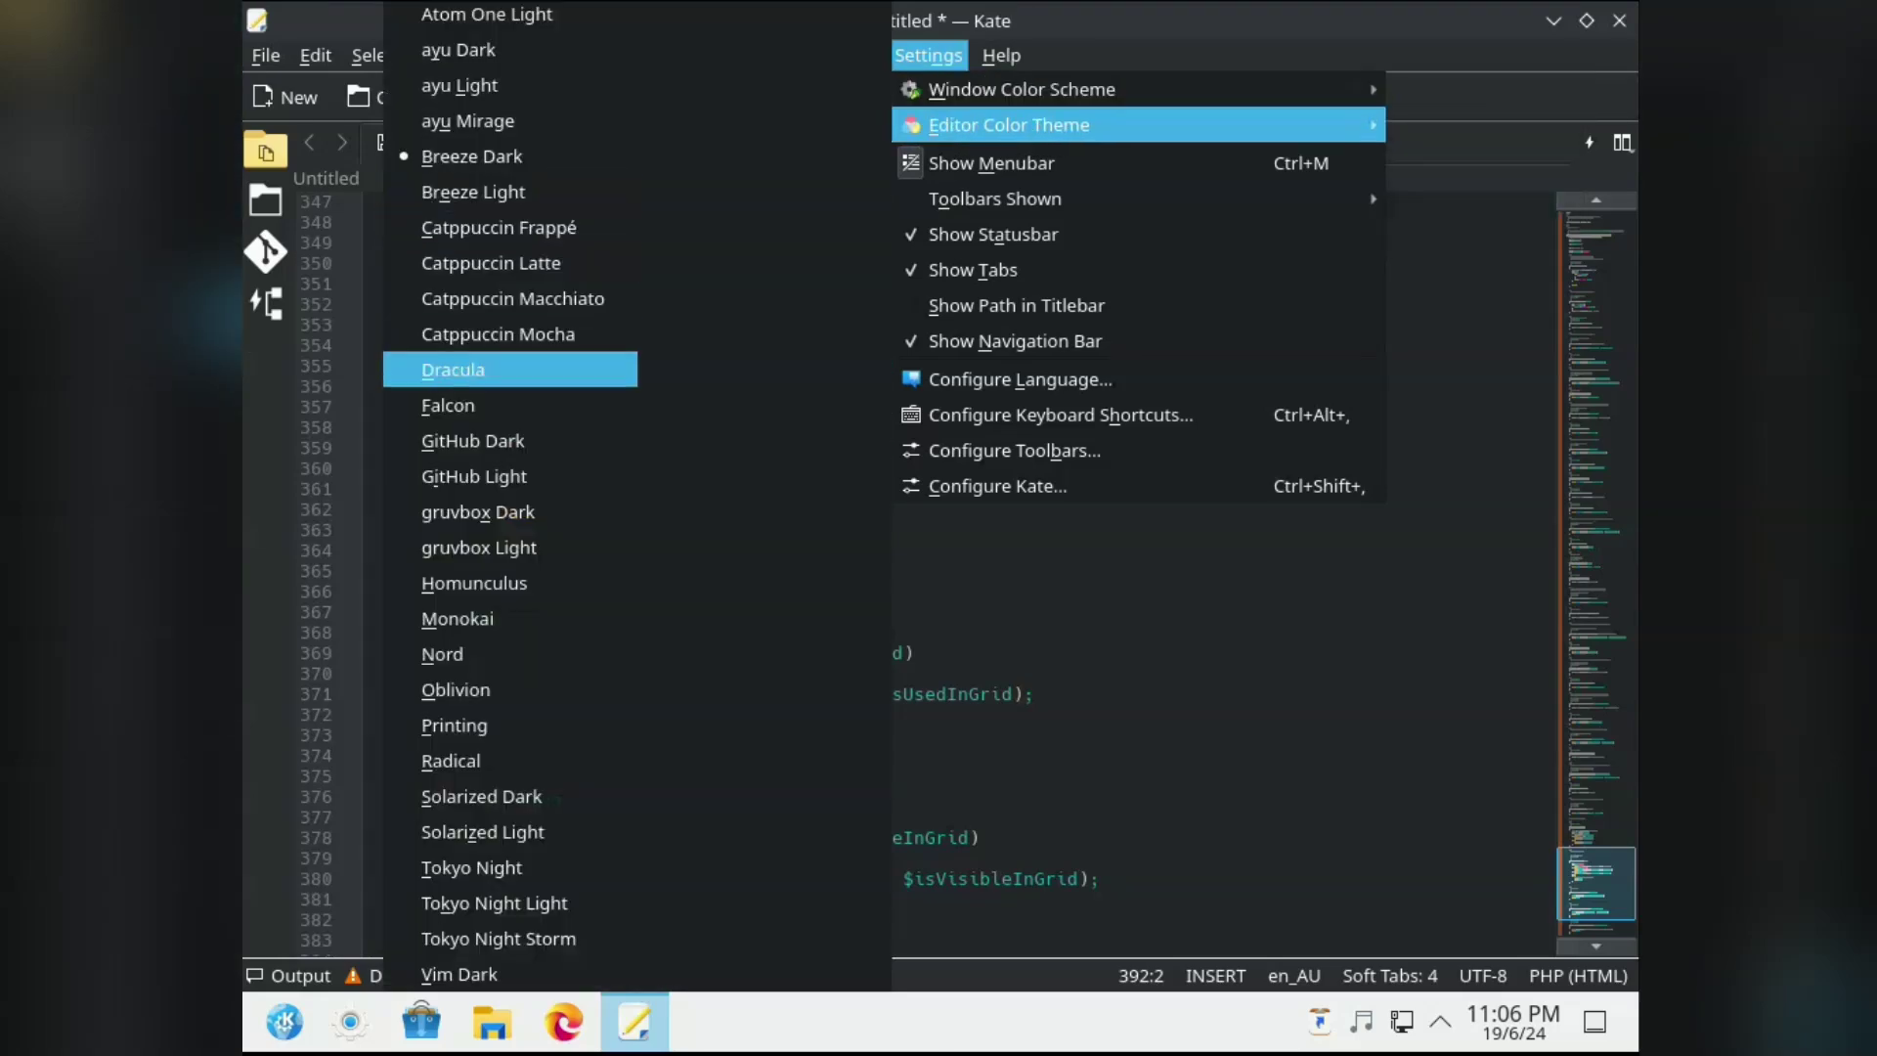
pyautogui.press('Up')
pyautogui.press('Up')
pyautogui.press('Up')
pyautogui.press('Up')
pyautogui.press('Up')
pyautogui.press('Up')
pyautogui.press('Up')
pyautogui.press('Return')
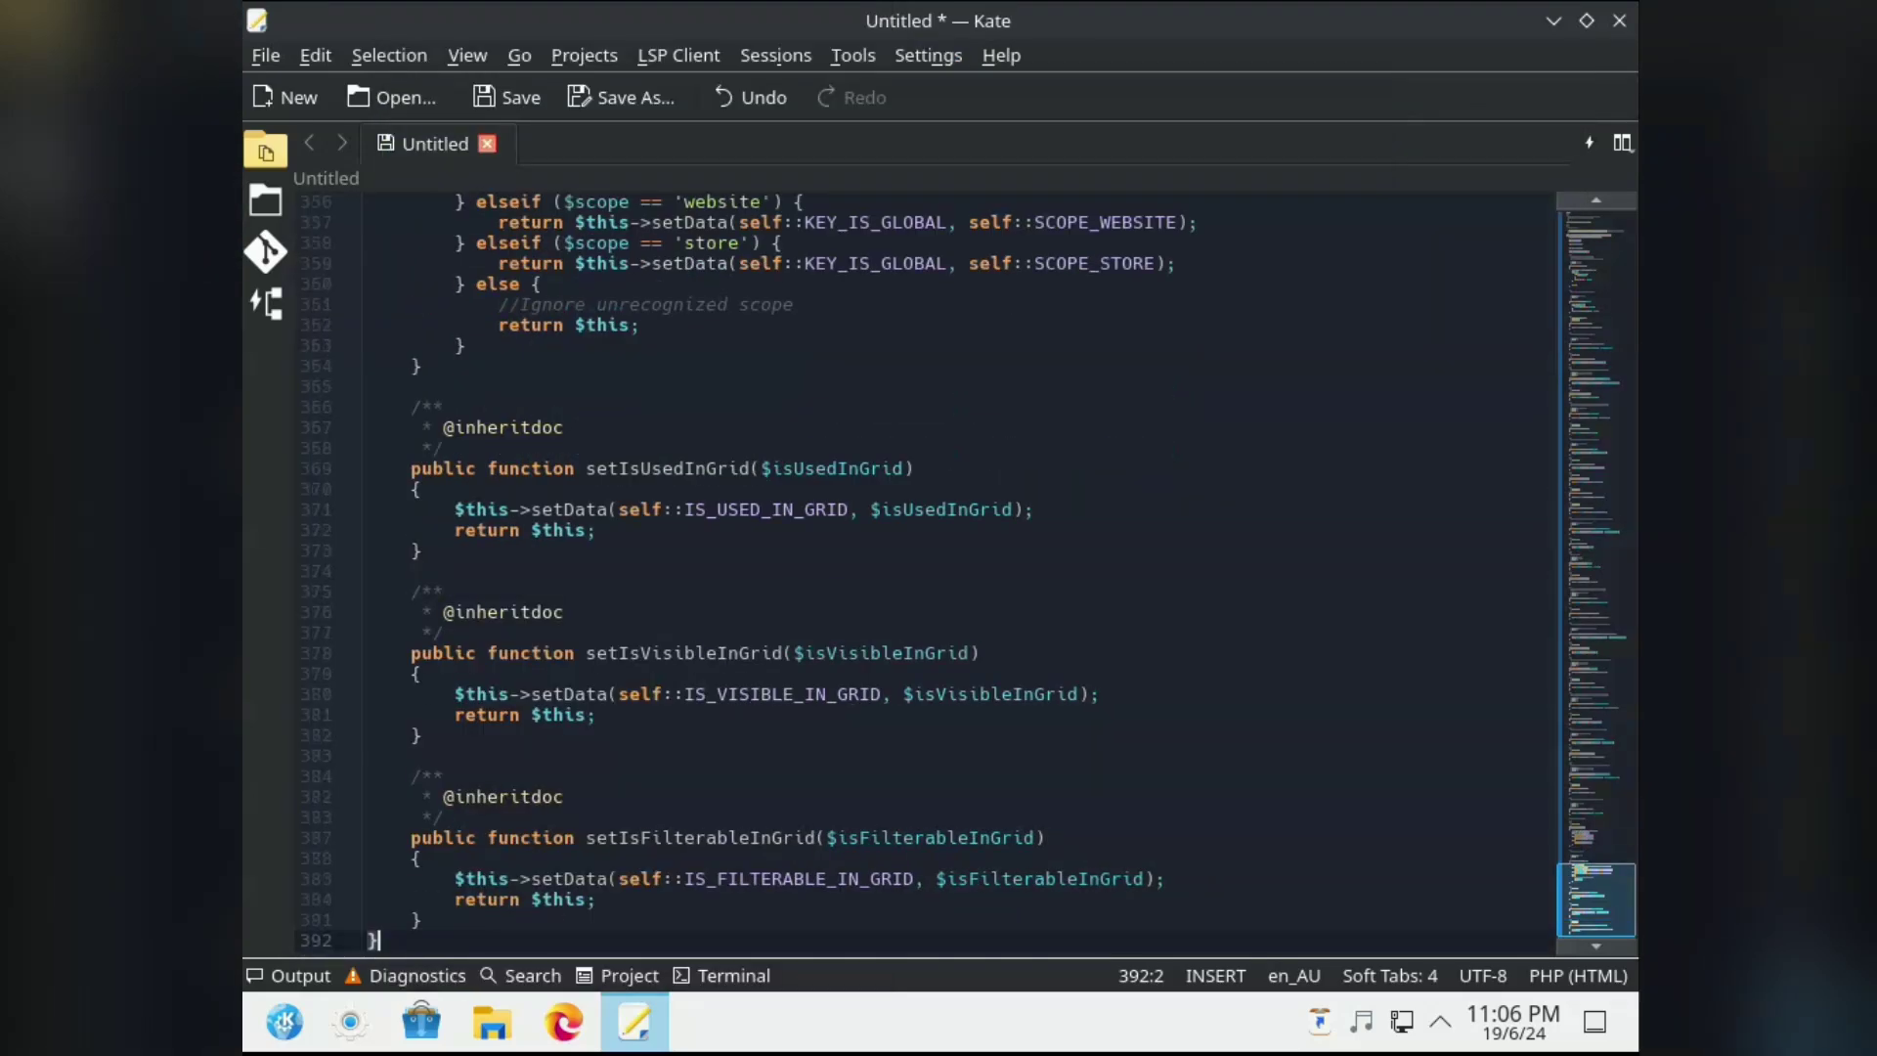
# Step: Change the editor color theme to Catppuccin Mocha
pyautogui.hotkey('alt', 'n')
pyautogui.moveTo(1009, 125)
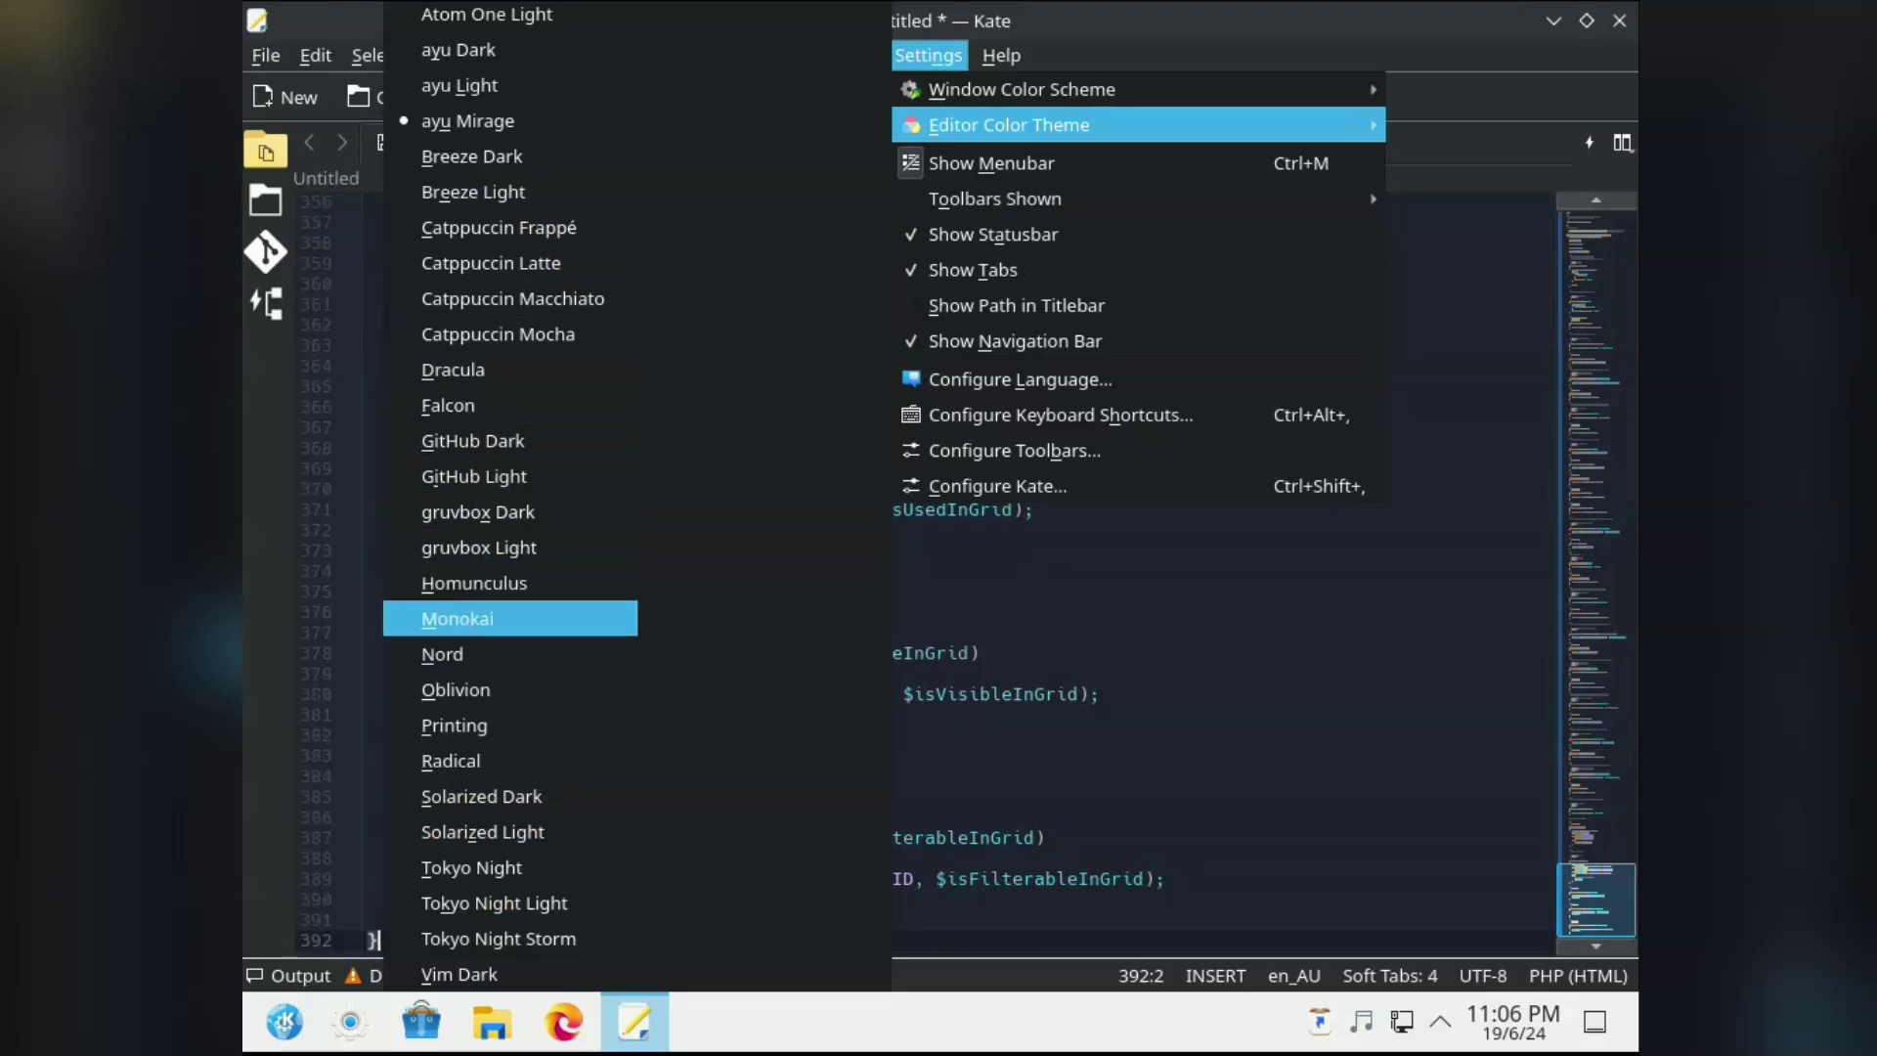
pyautogui.press('Up')
pyautogui.press('Down')
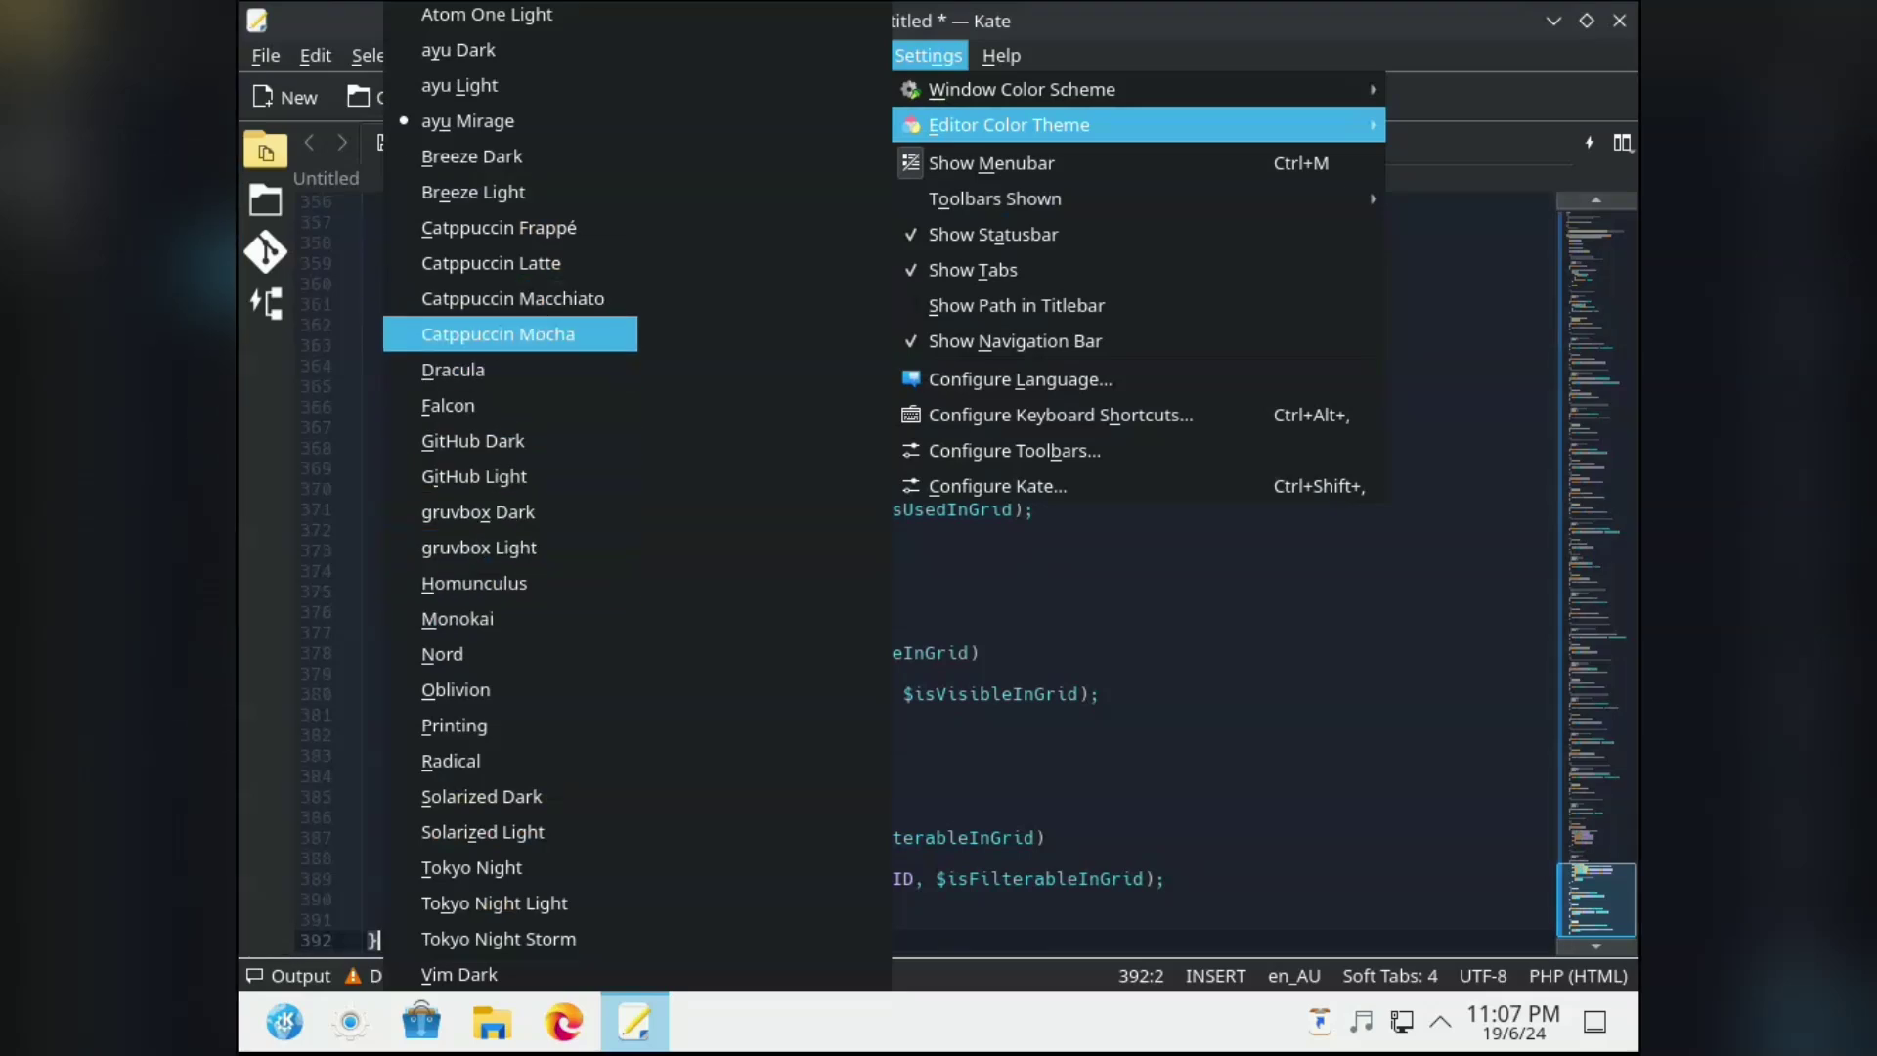
pyautogui.press('Return')
# Step: Change the editor color theme to Dracula
pyautogui.hotkey('alt', 'n')
pyautogui.press('Down')
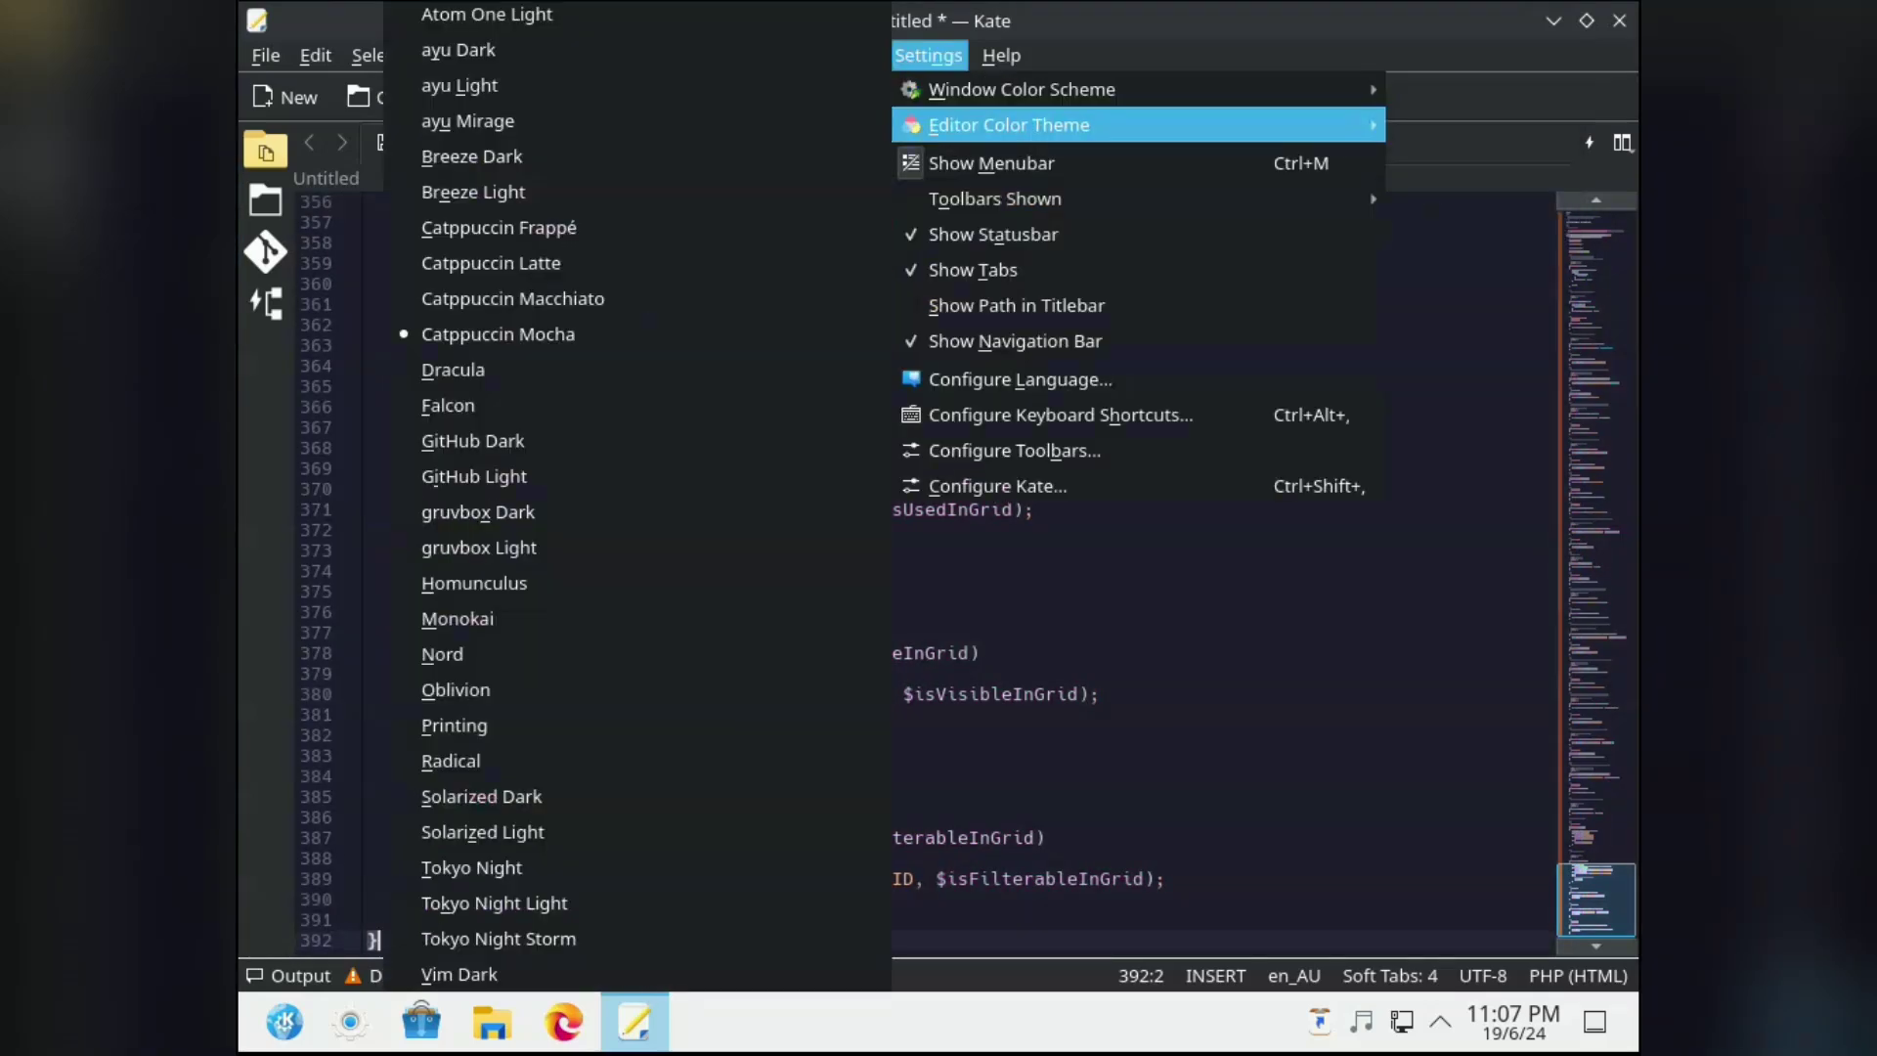
pyautogui.press('Return')
# Step: Add a new line reading "$this->set" below the return statement in the setIsVisible function
pyautogui.scroll(15, 938, 572)
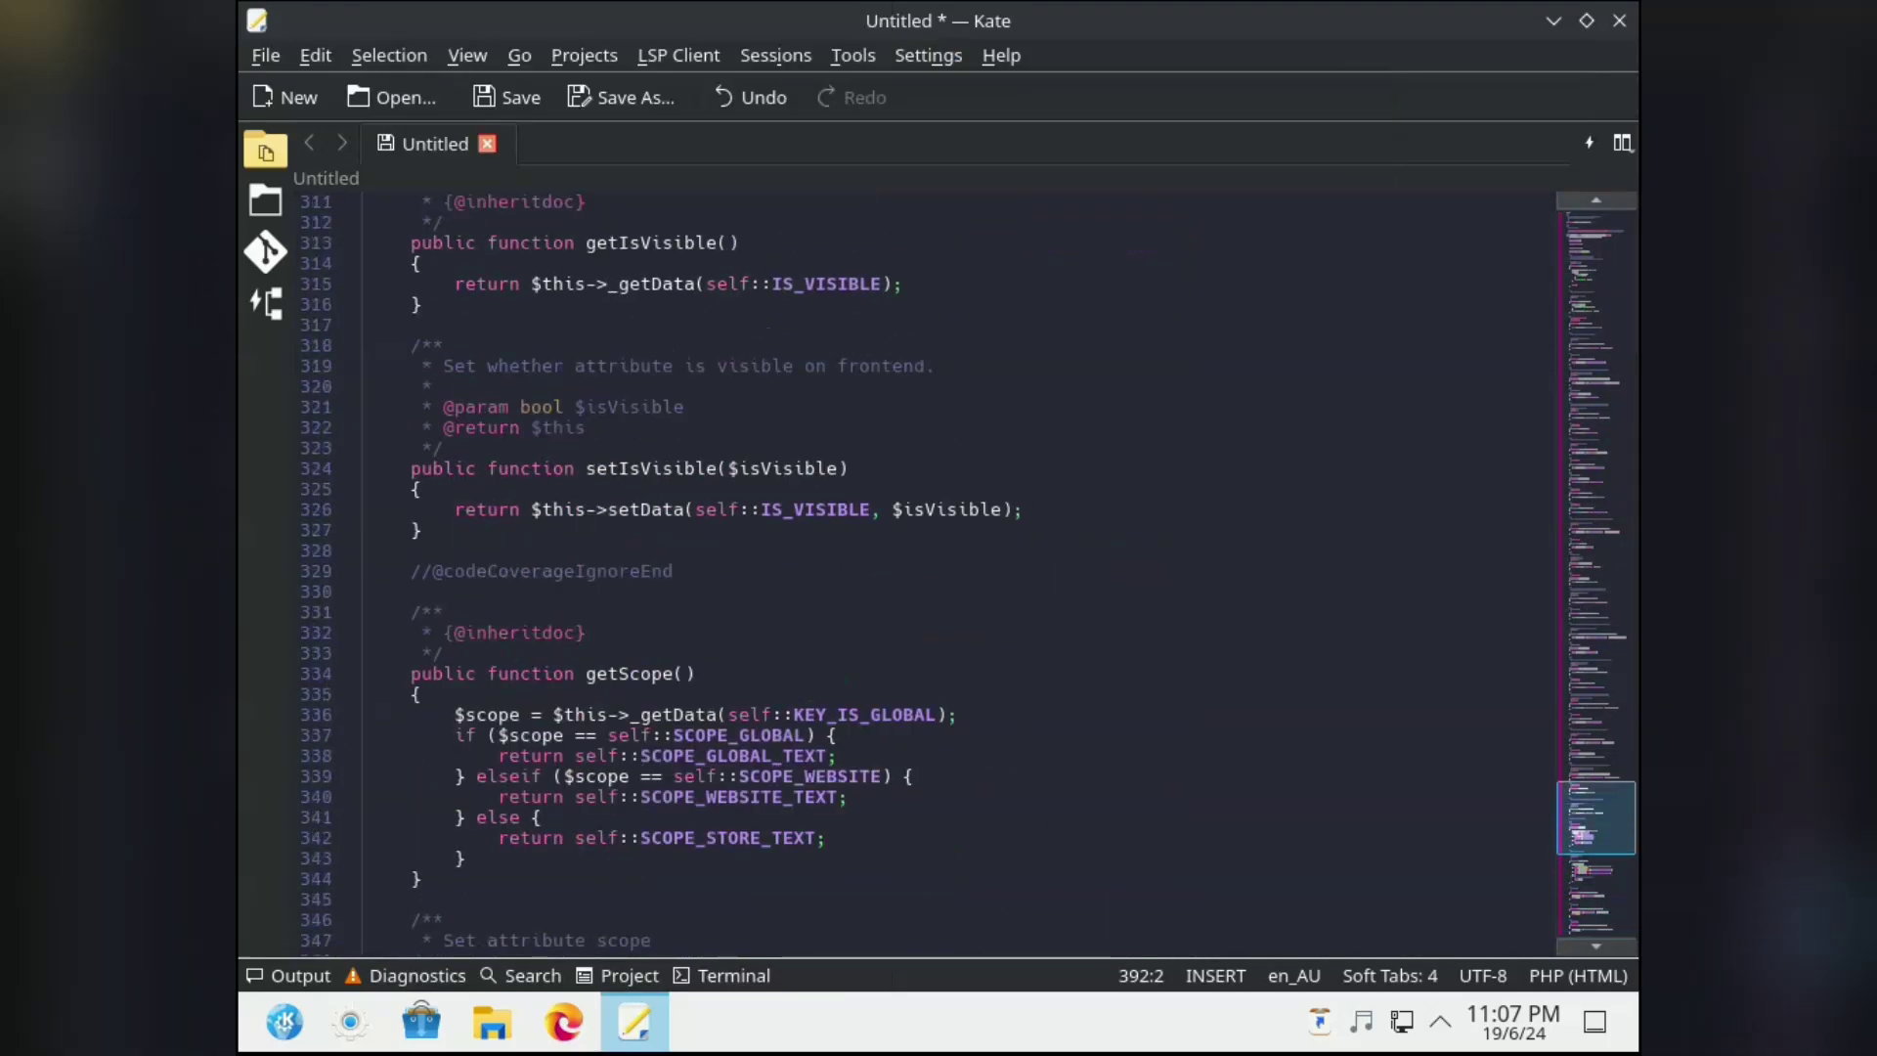
pyautogui.hotkey('alt', 't')
pyautogui.press('Escape')
pyautogui.click(1025, 509)
pyautogui.press('Return')
pyautogui.write('$this-')
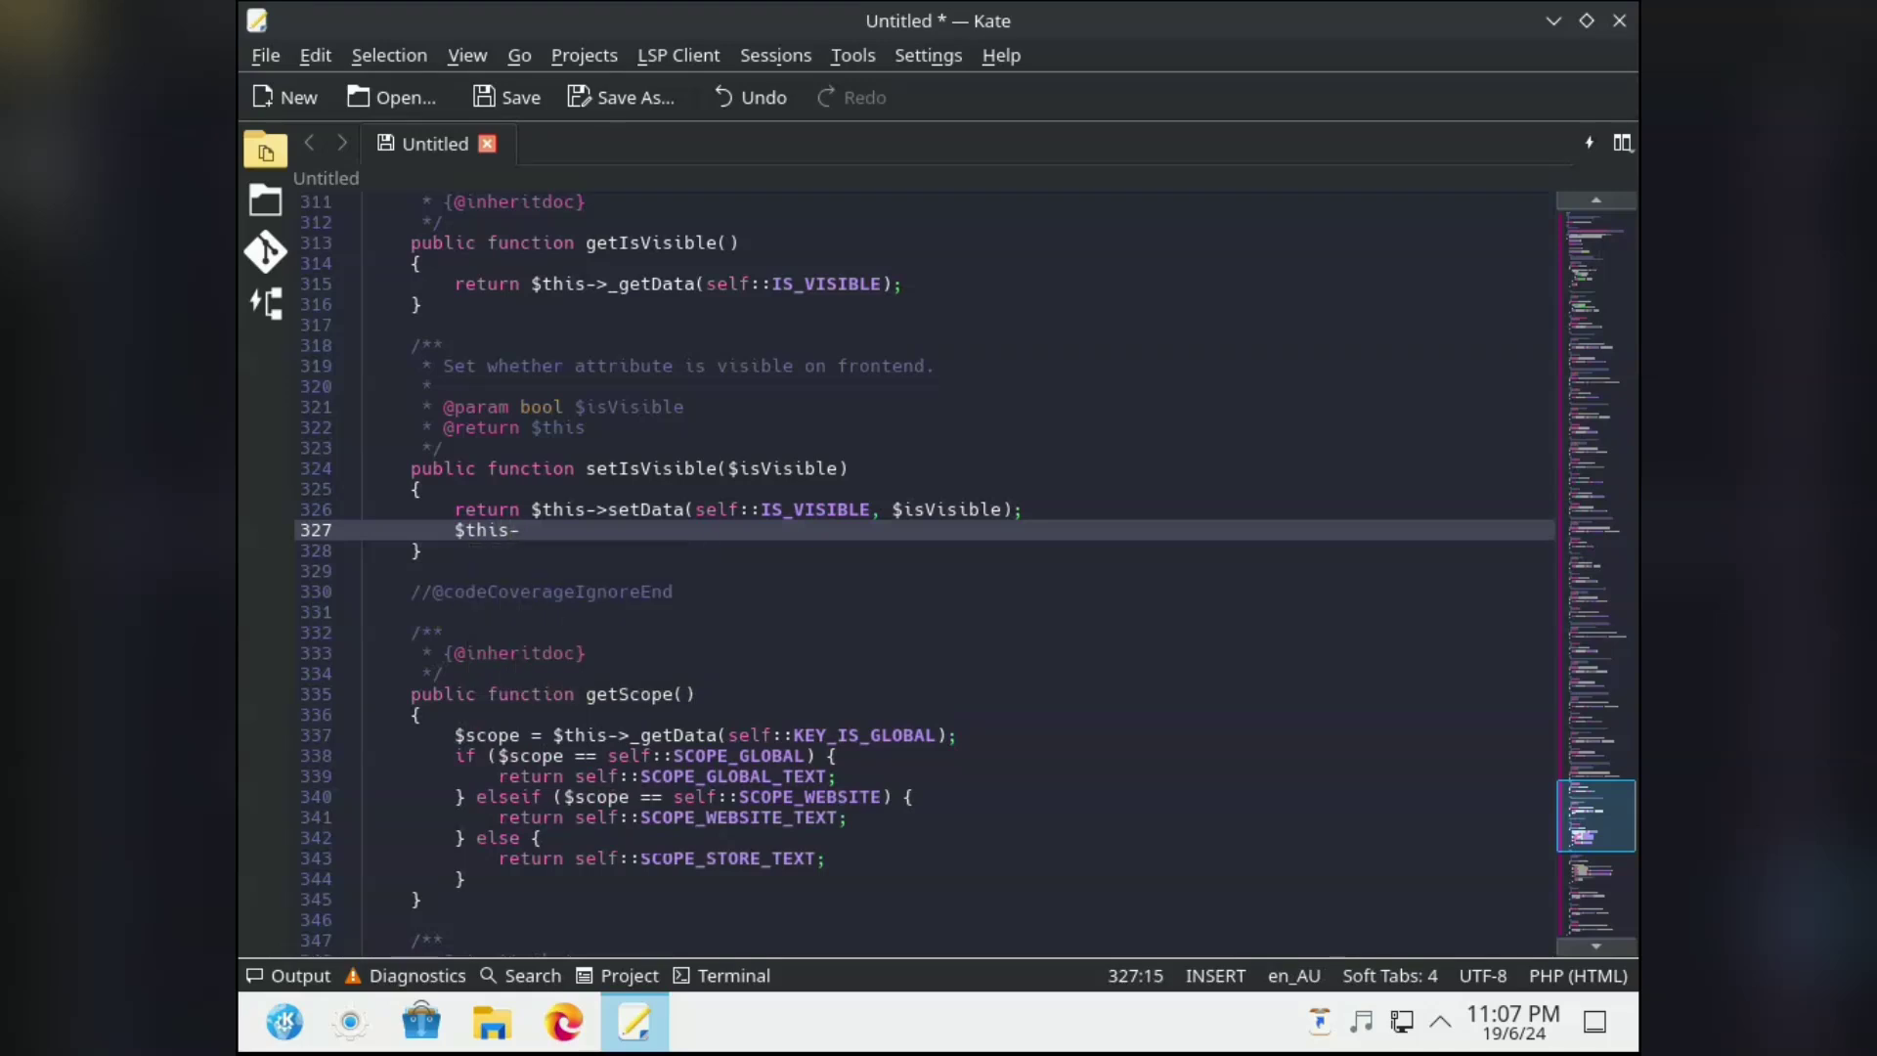
pyautogui.press('BackSpace')
pyautogui.press('BackSpace')
pyautogui.write('->set')
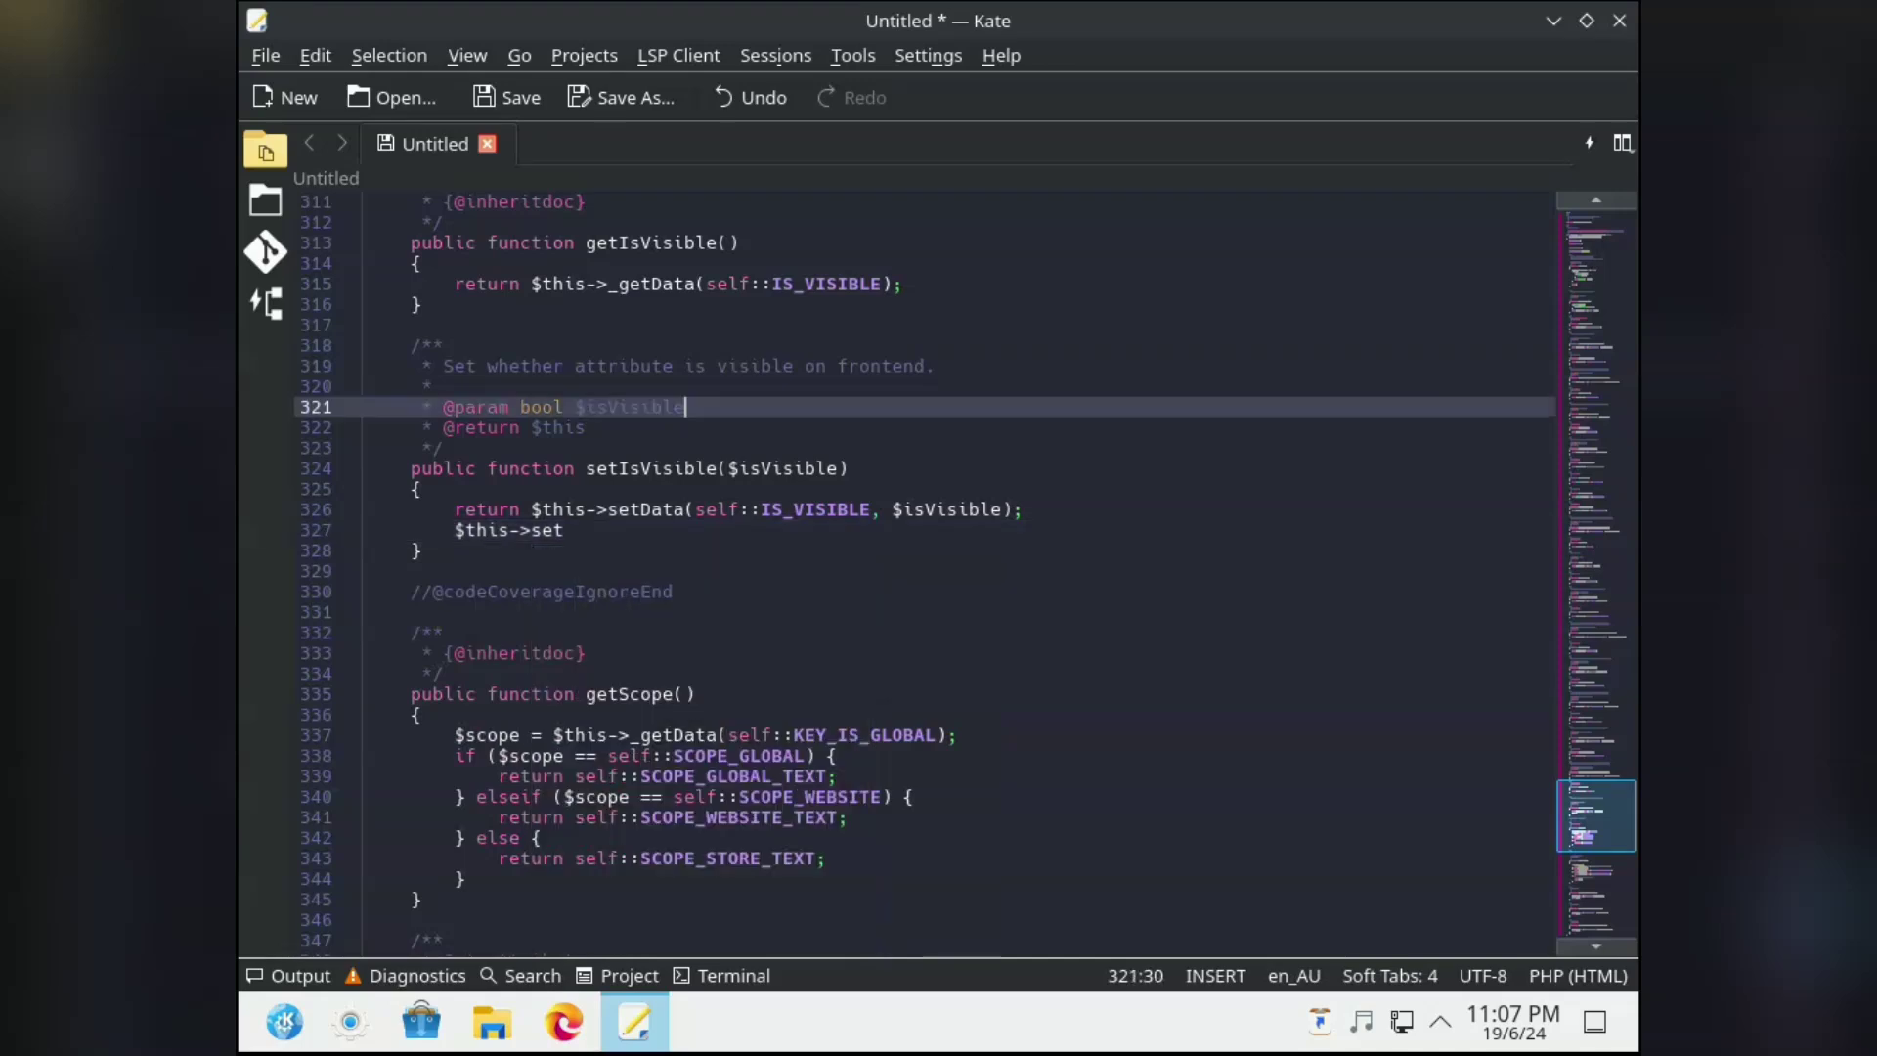
pyautogui.click(677, 55)
pyautogui.moveTo(727, 560)
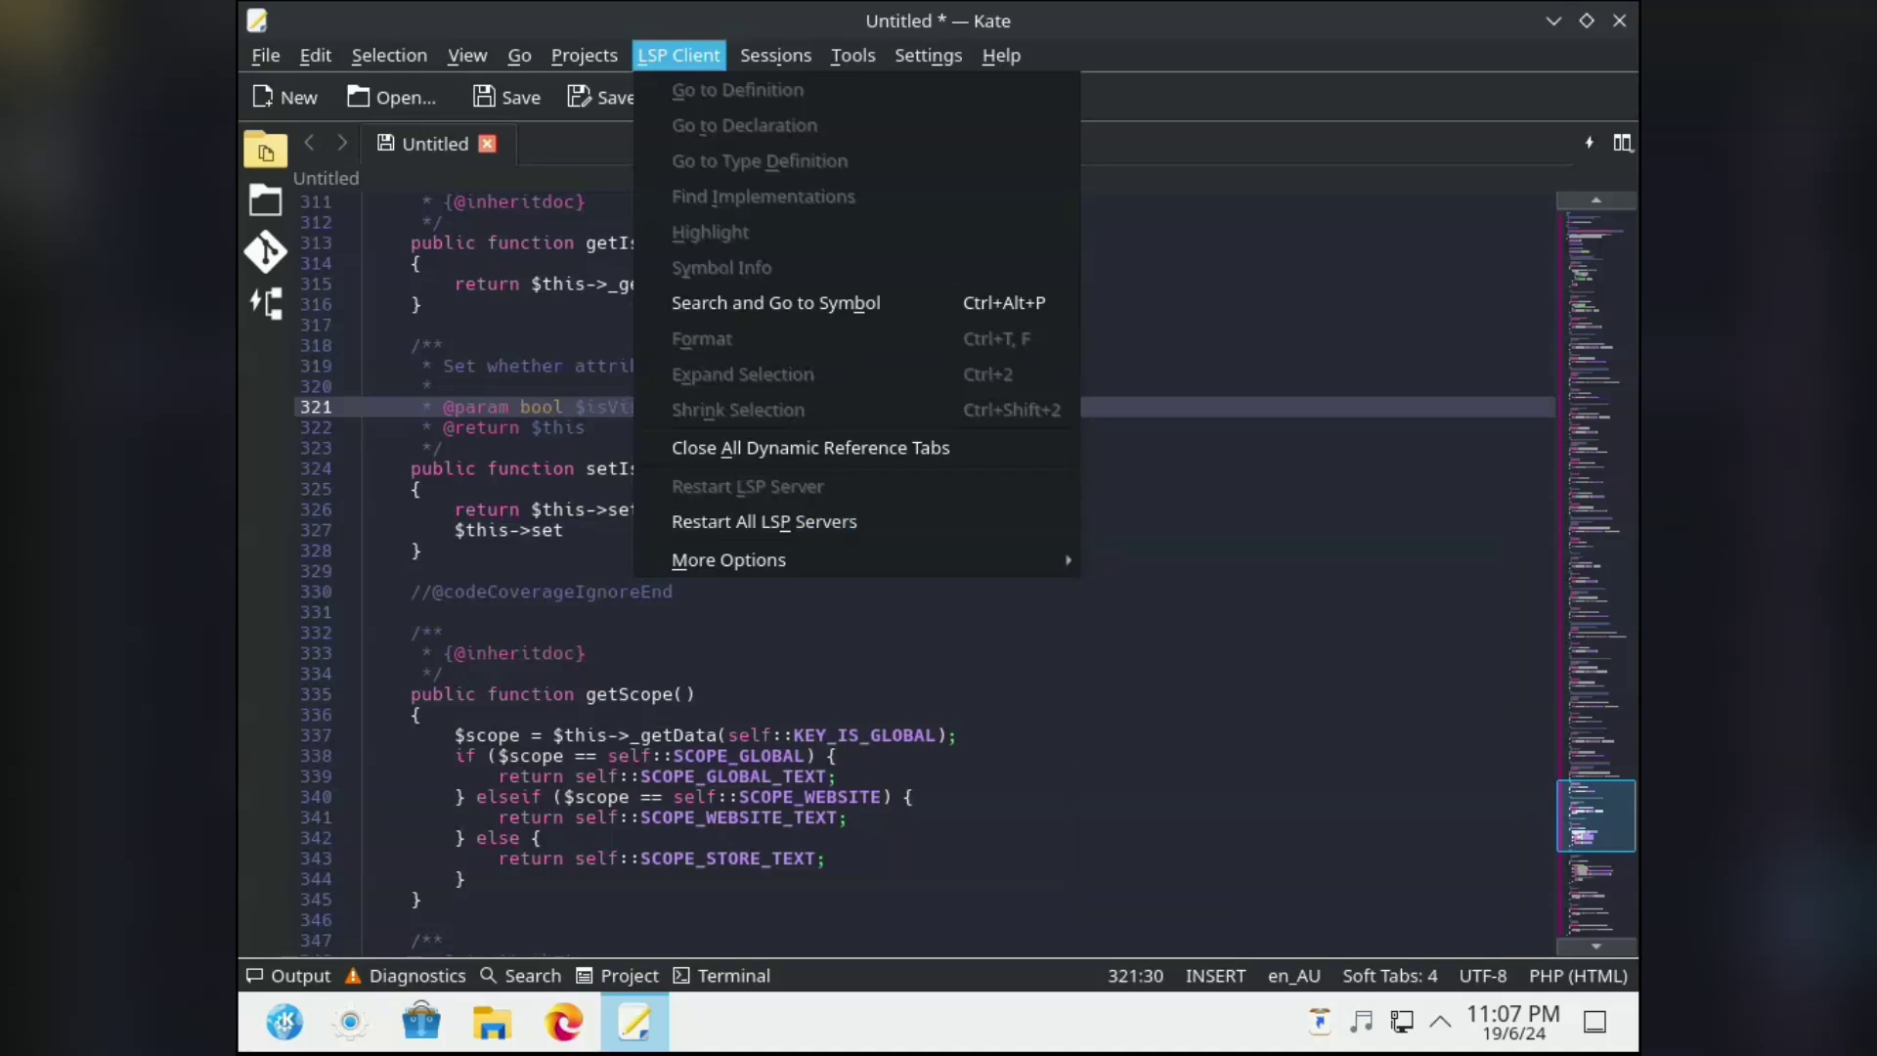
pyautogui.moveTo(851, 55)
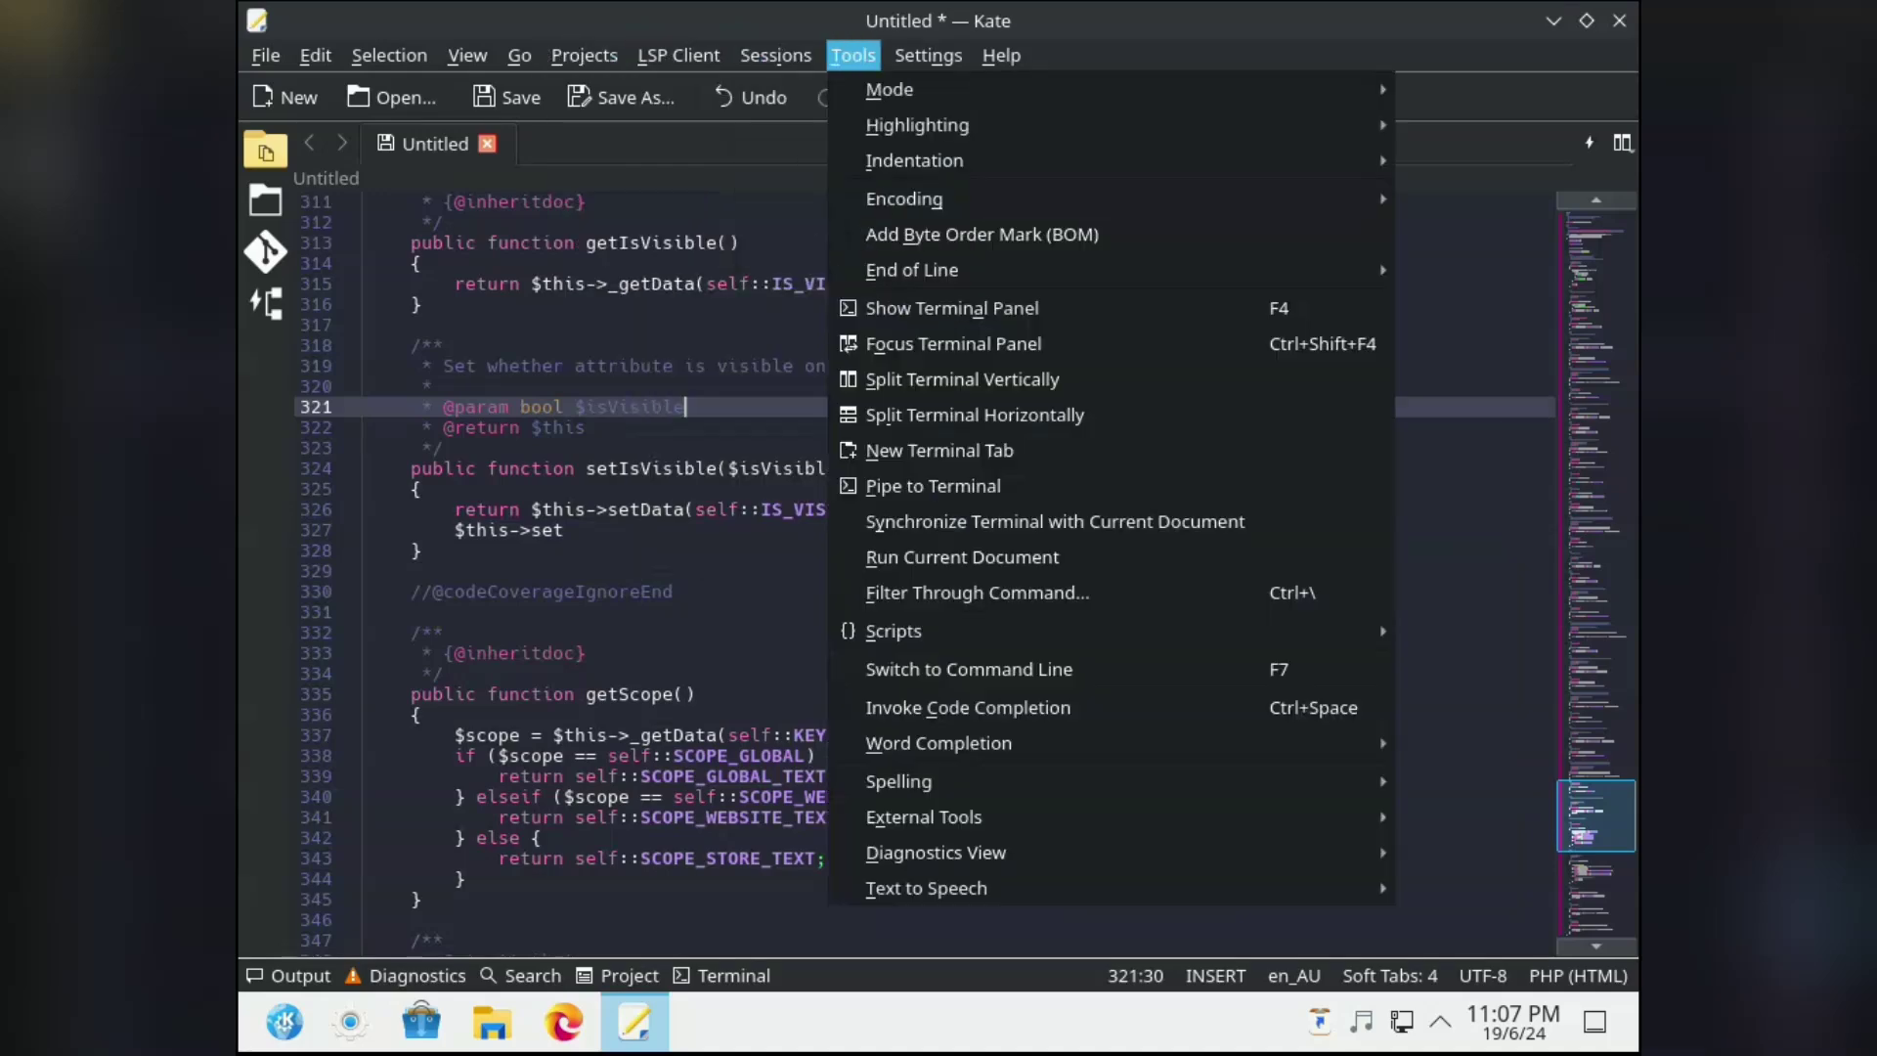
pyautogui.moveTo(938, 743)
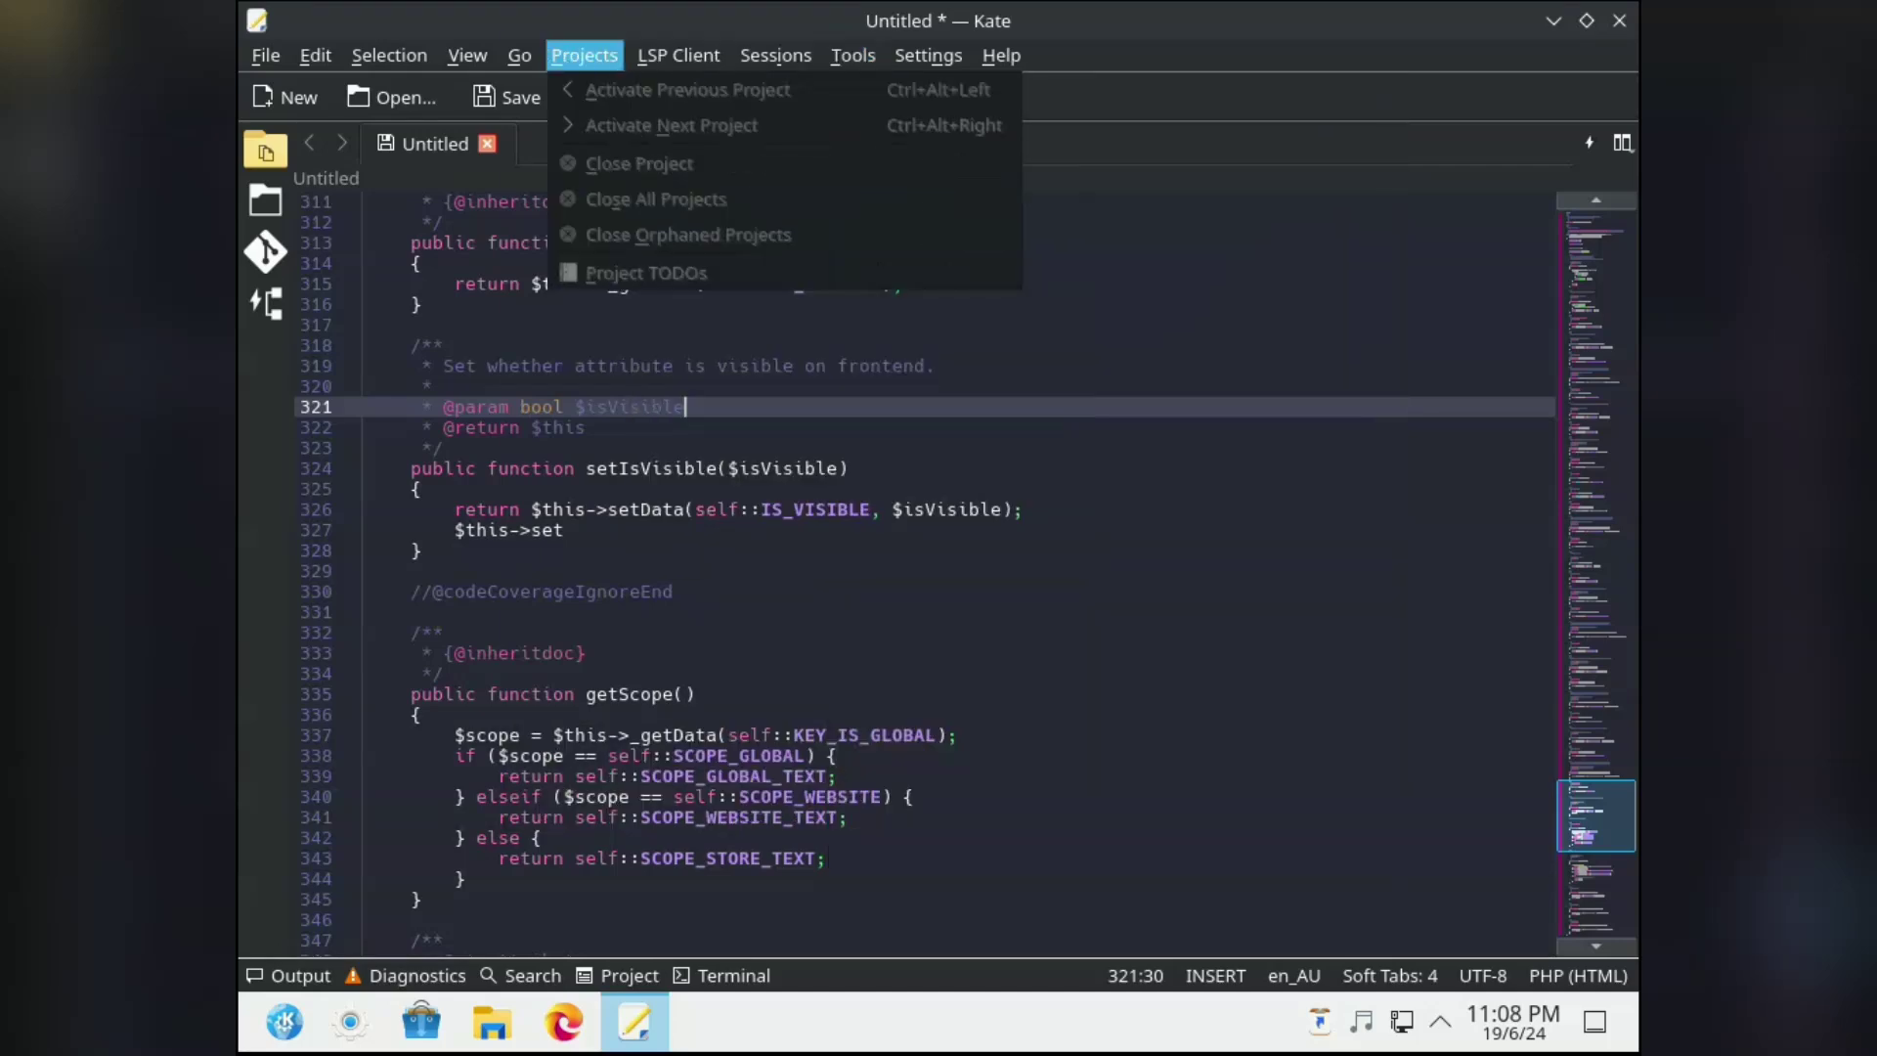
pyautogui.moveTo(519, 54)
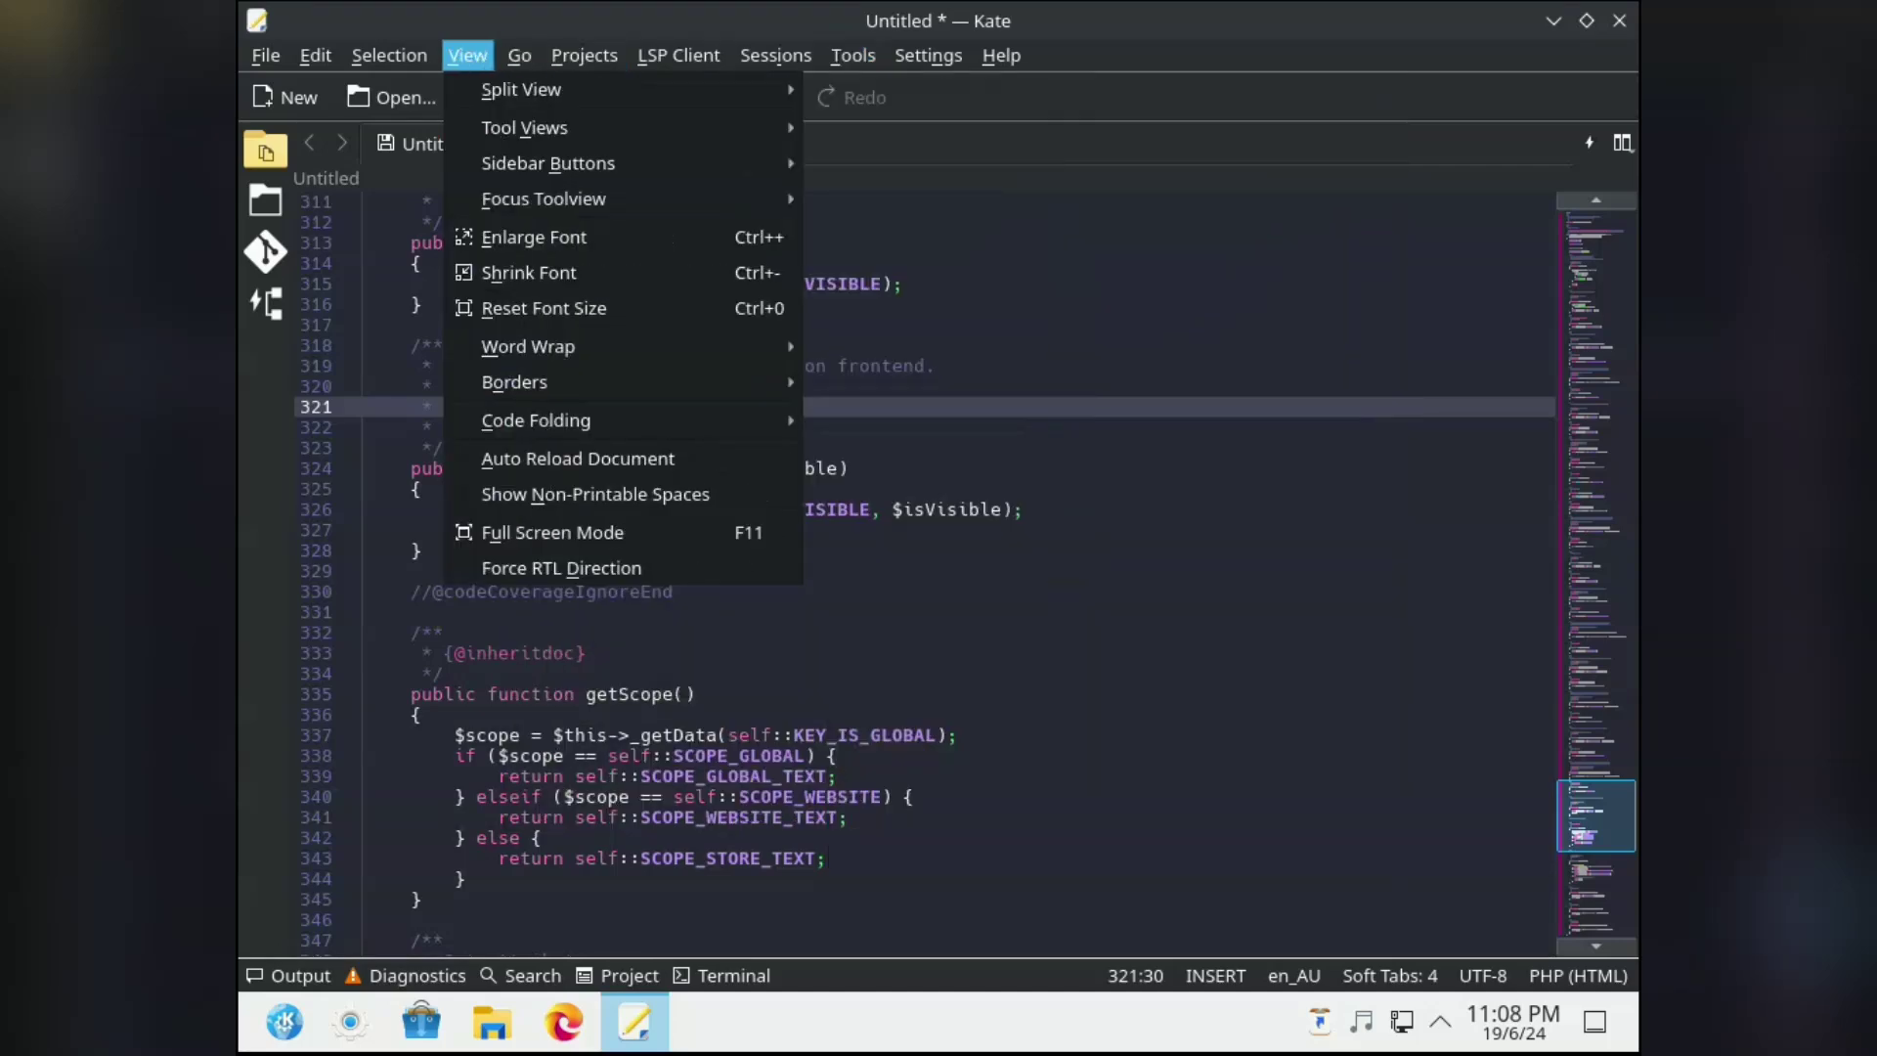
pyautogui.press('Left')
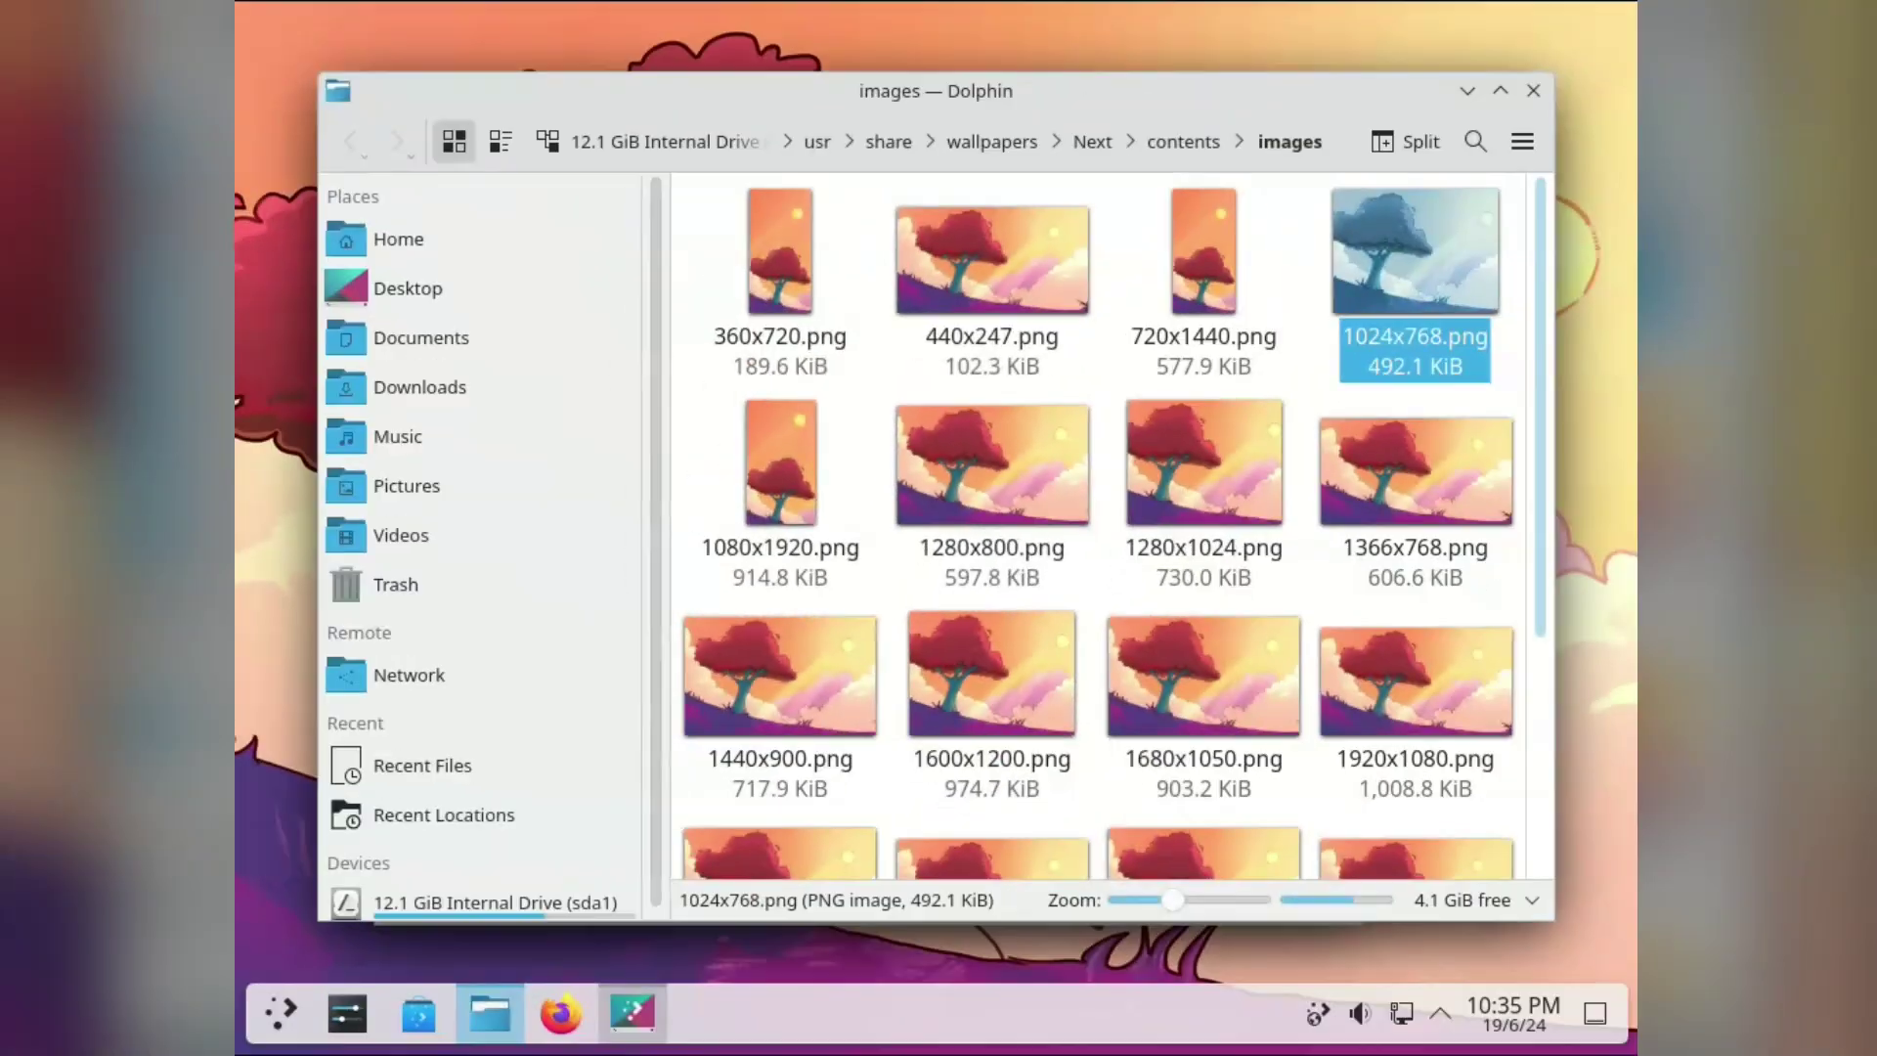
# Step: In Desktop Folder Settings, open the folder containing the Shell wallpaper's image files, and close the file manager window
pyautogui.scroll(-3, 1203, 685)
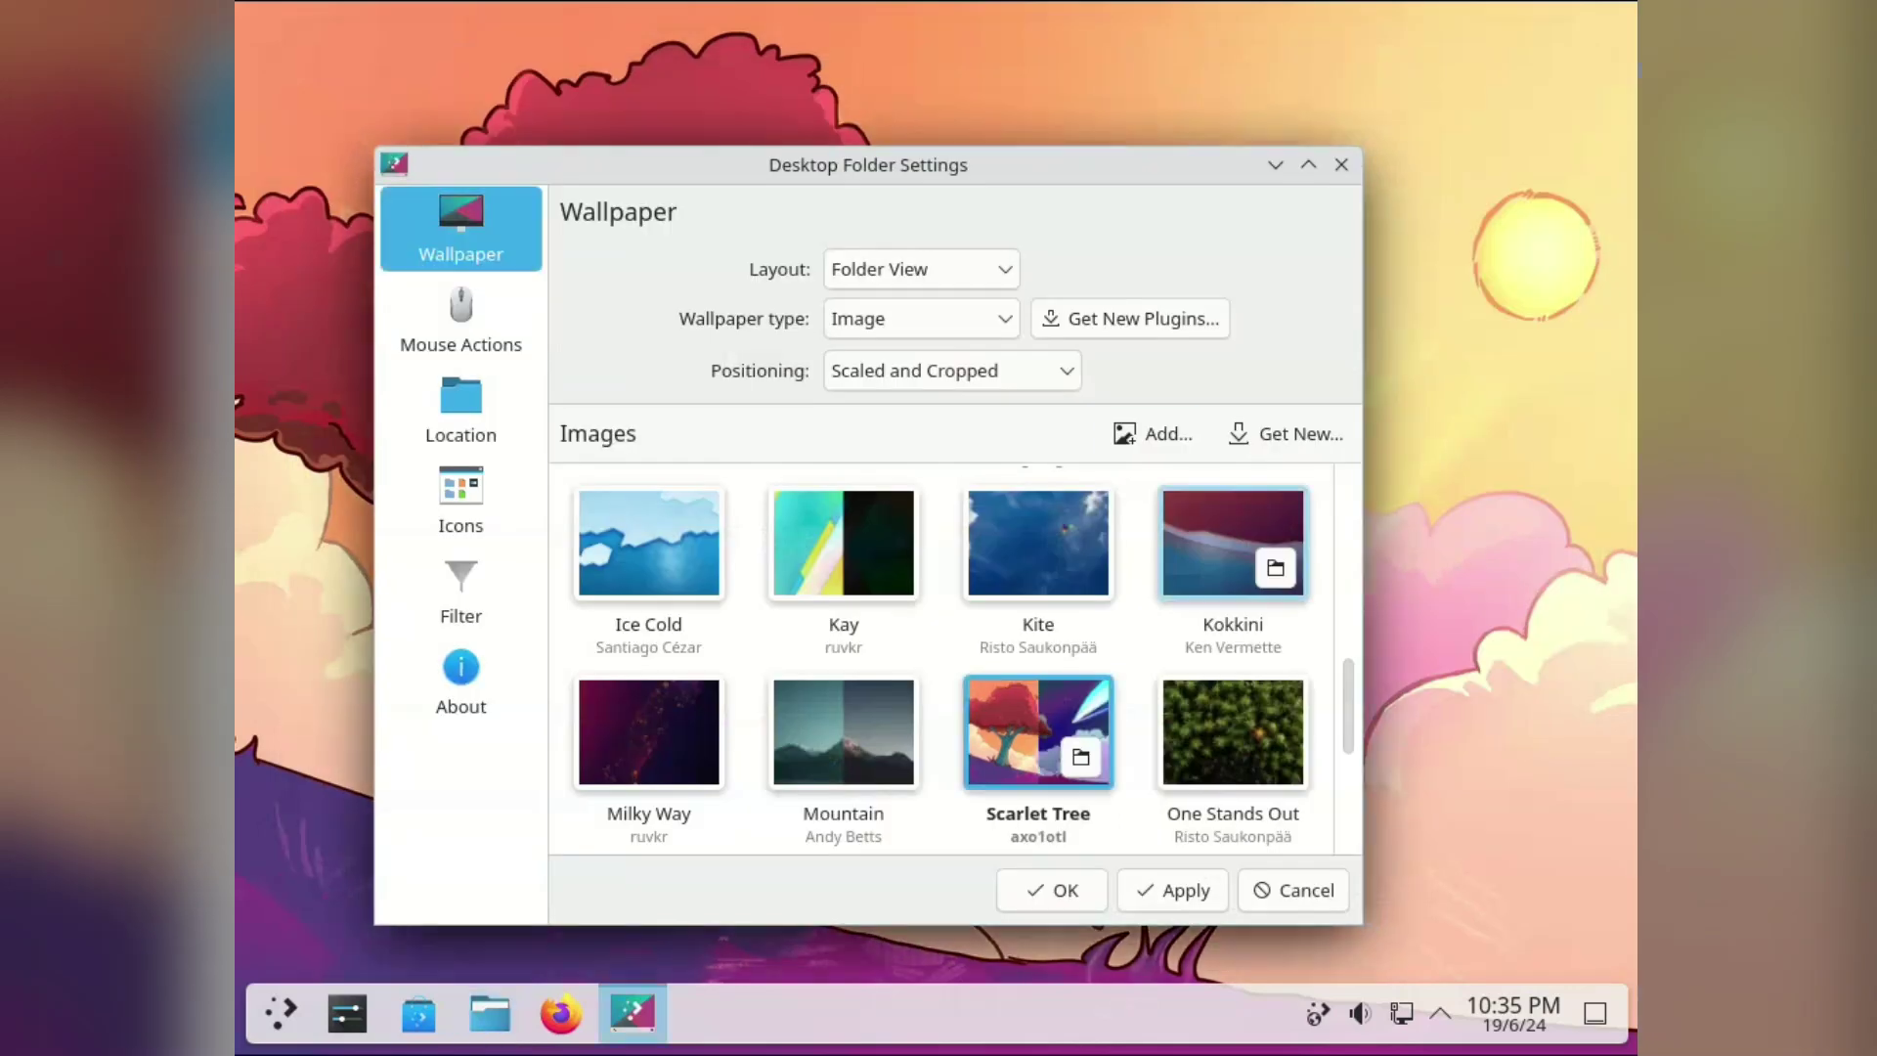
pyautogui.scroll(-2, 1232, 592)
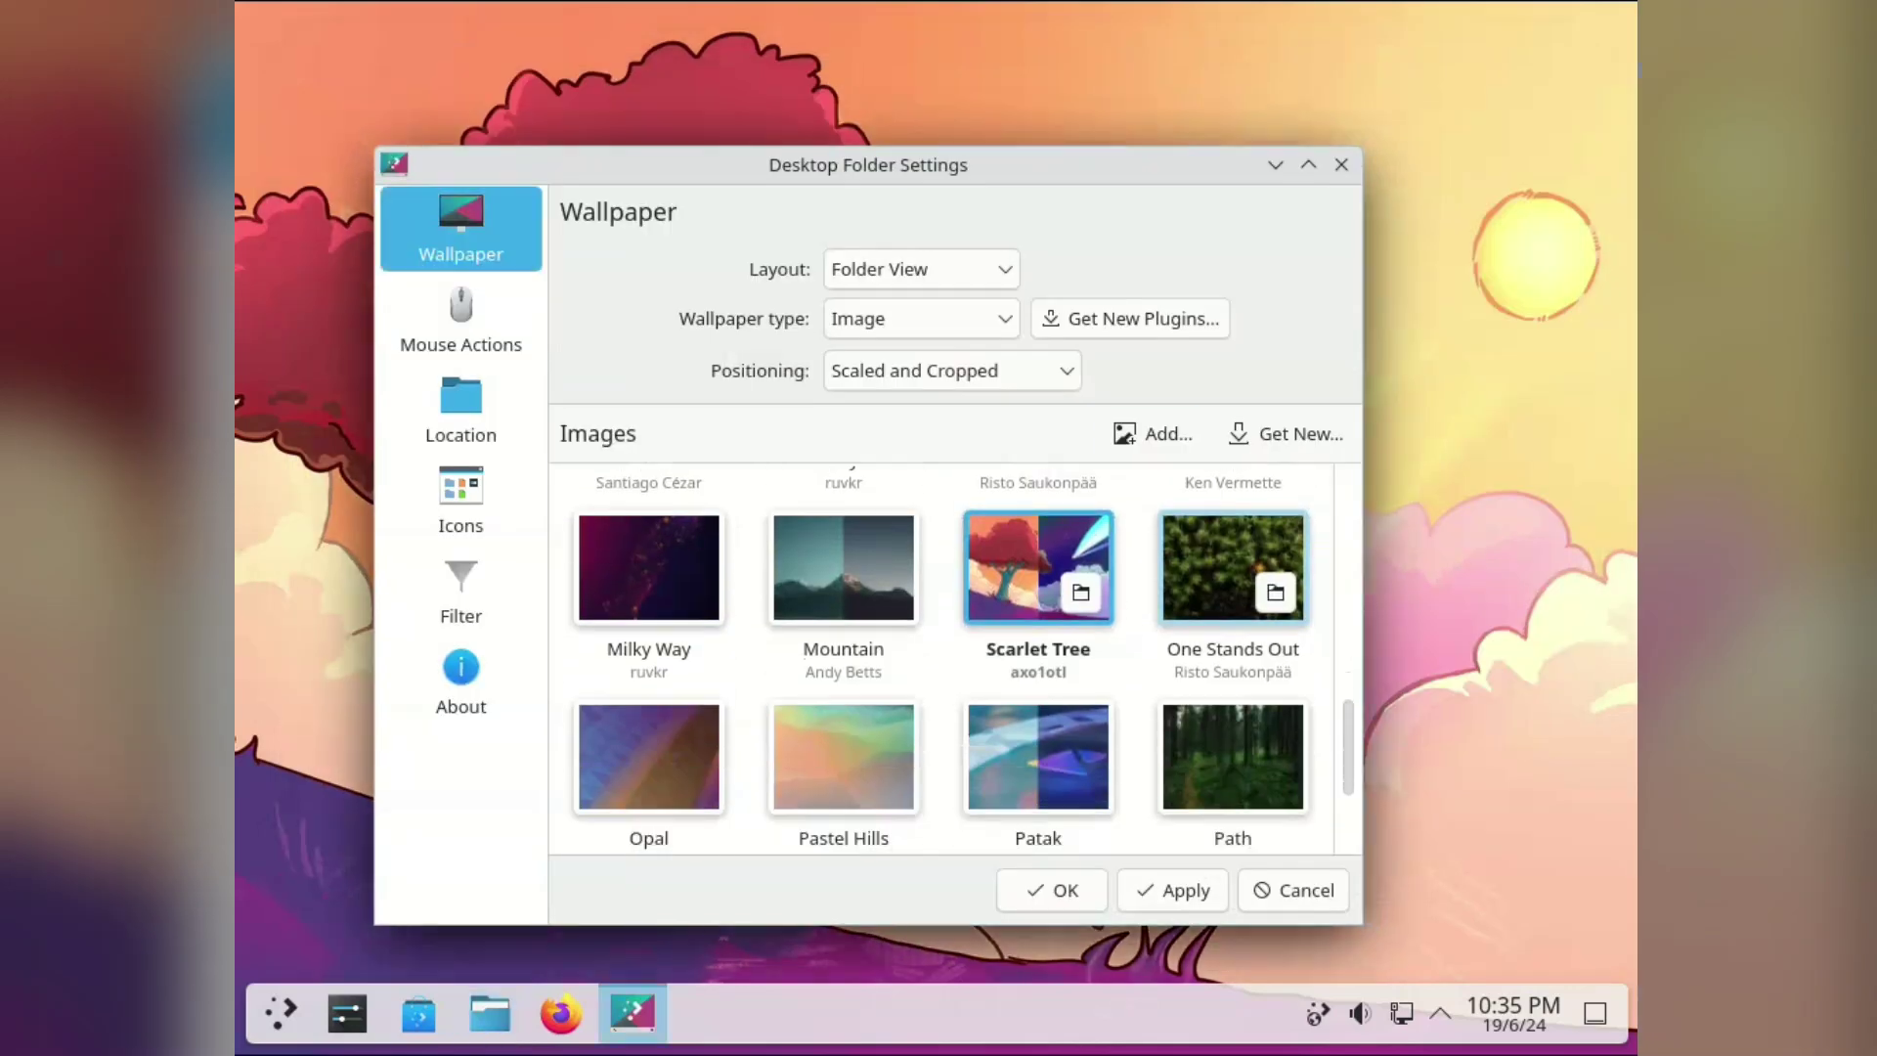
pyautogui.scroll(-1, 1232, 625)
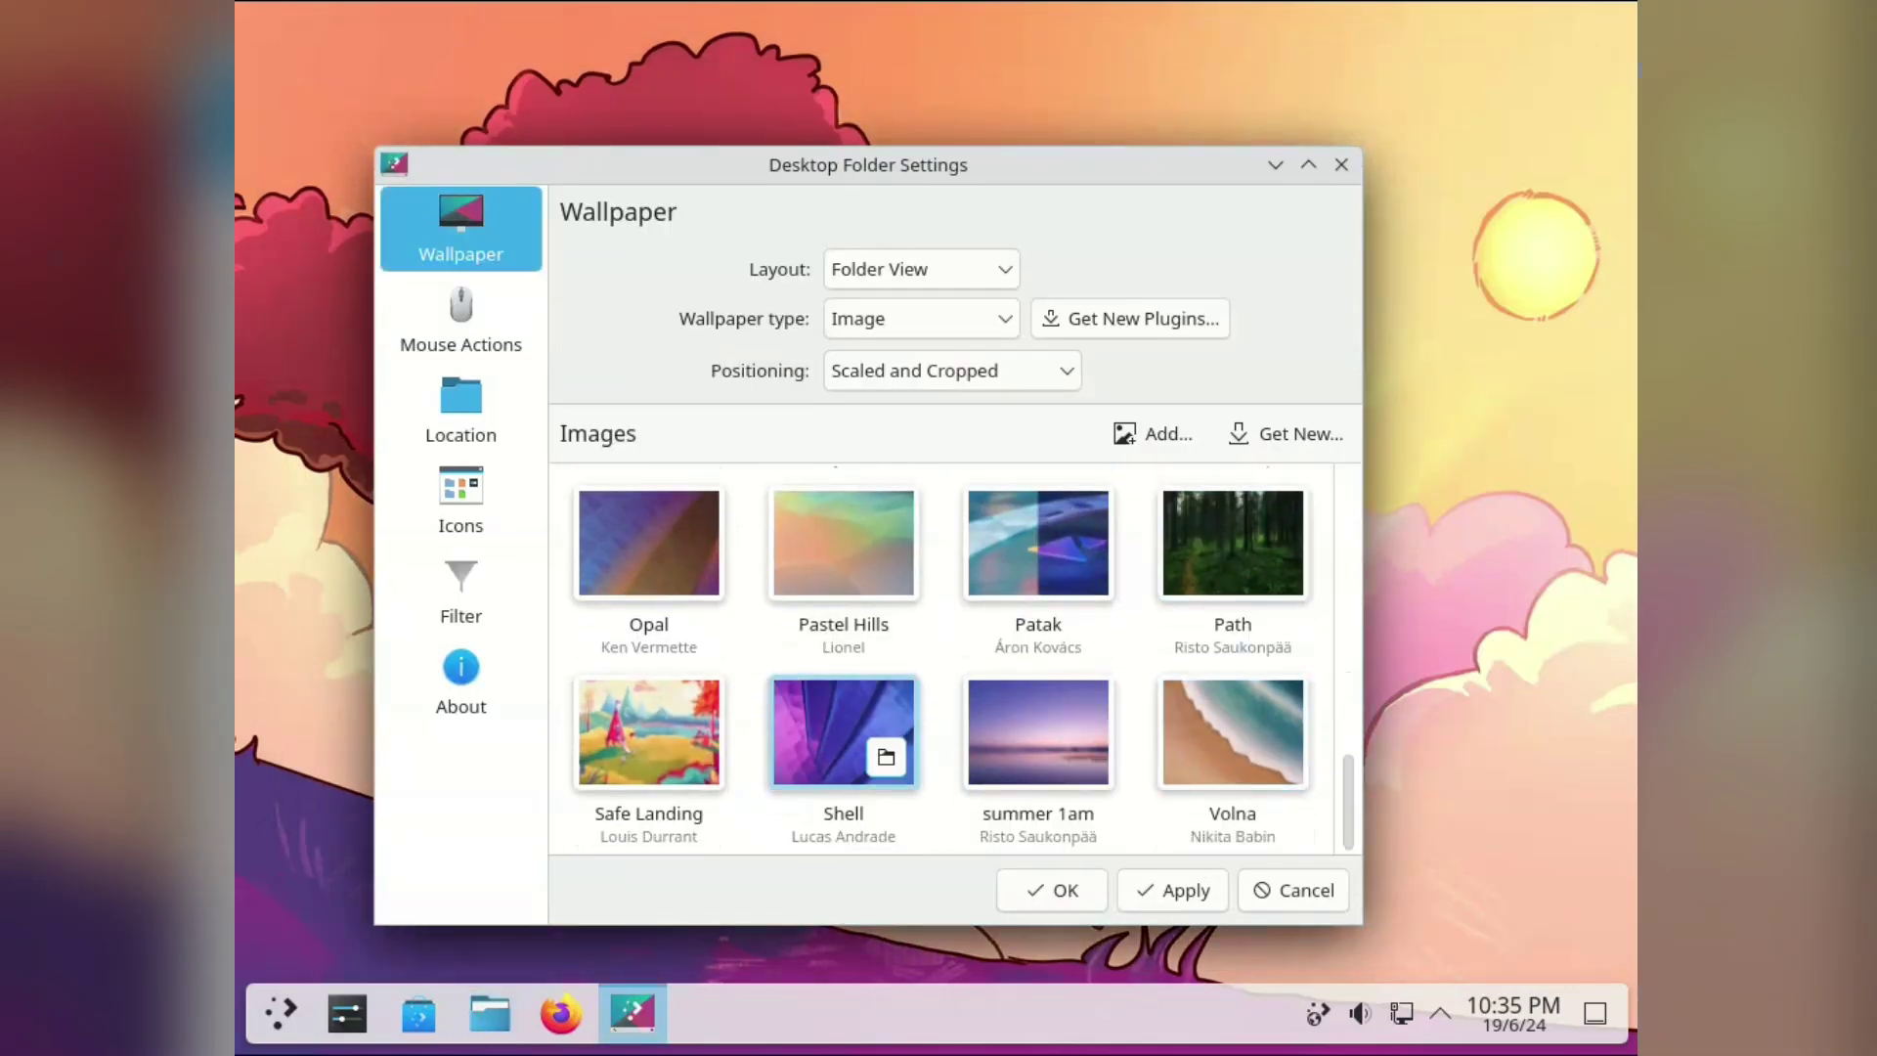
pyautogui.click(886, 757)
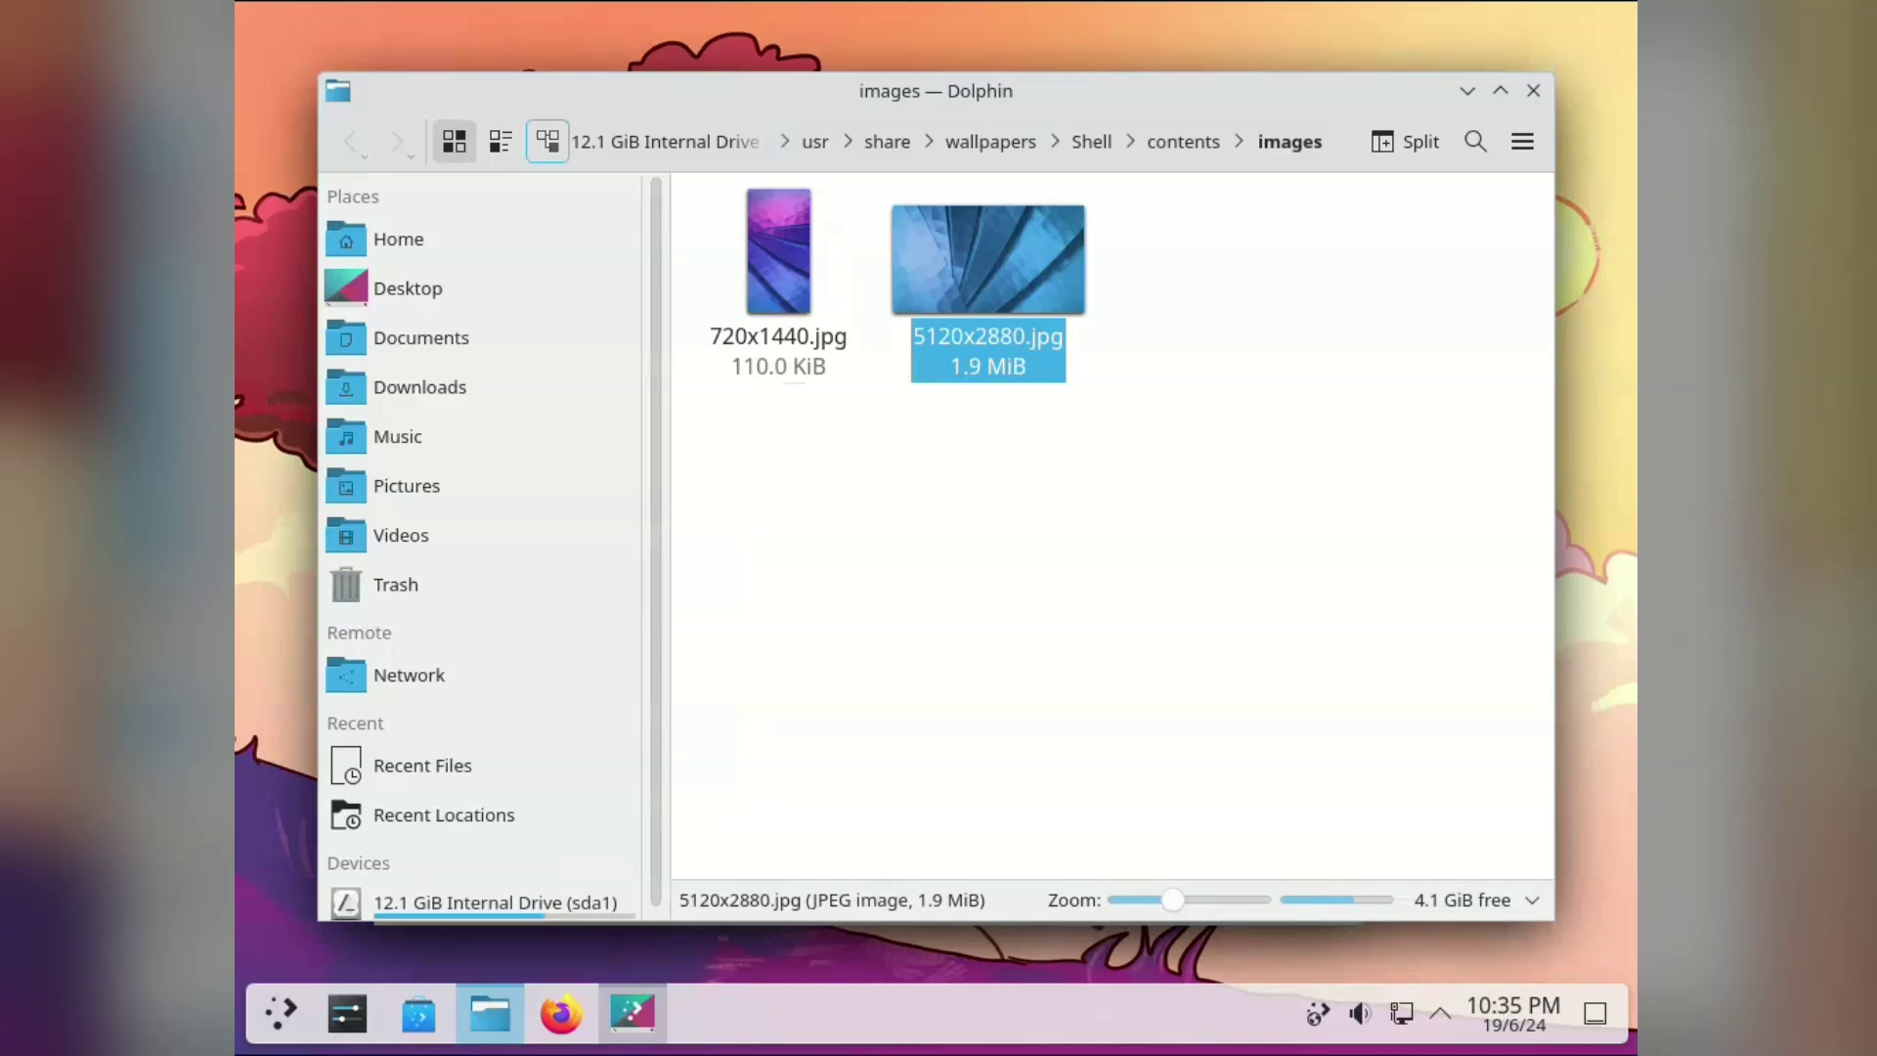
pyautogui.click(1533, 90)
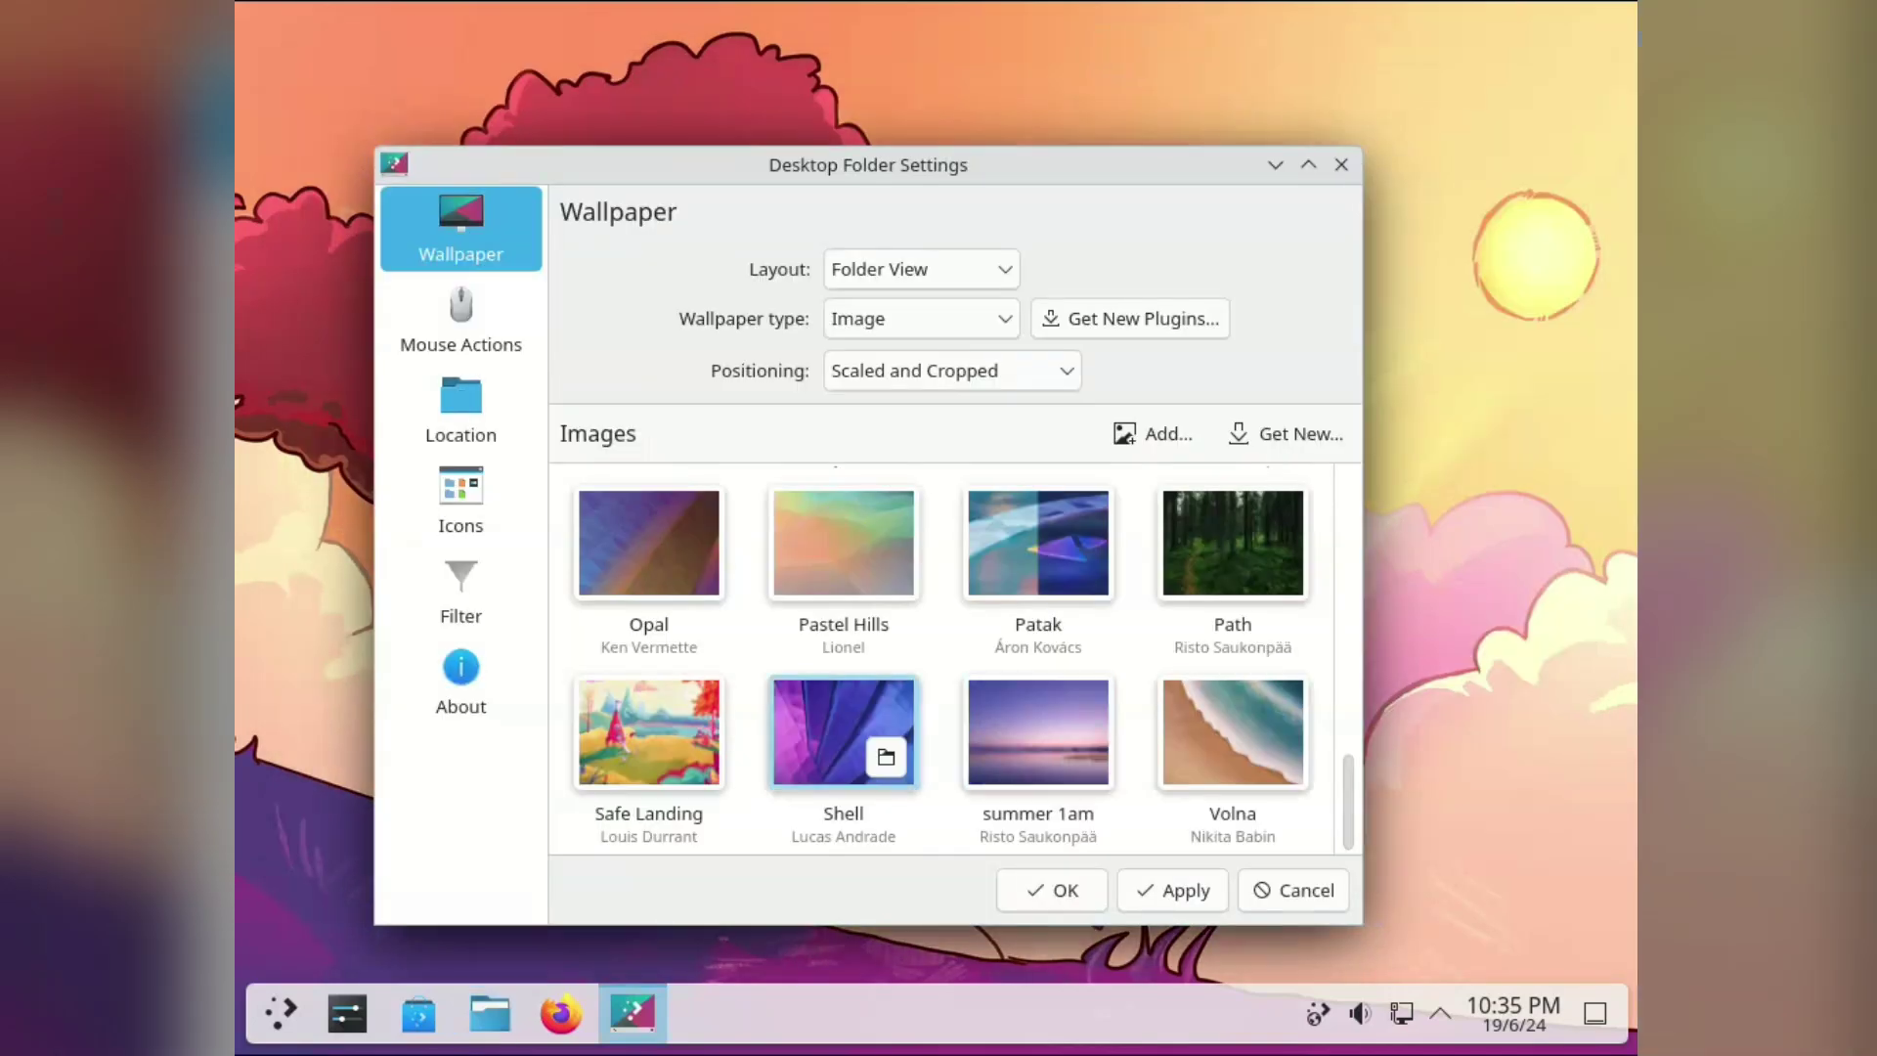
# Step: Apply the Shell wallpaper to the desktop and move the settings window to reveal the background
pyautogui.click(843, 732)
pyautogui.click(1172, 889)
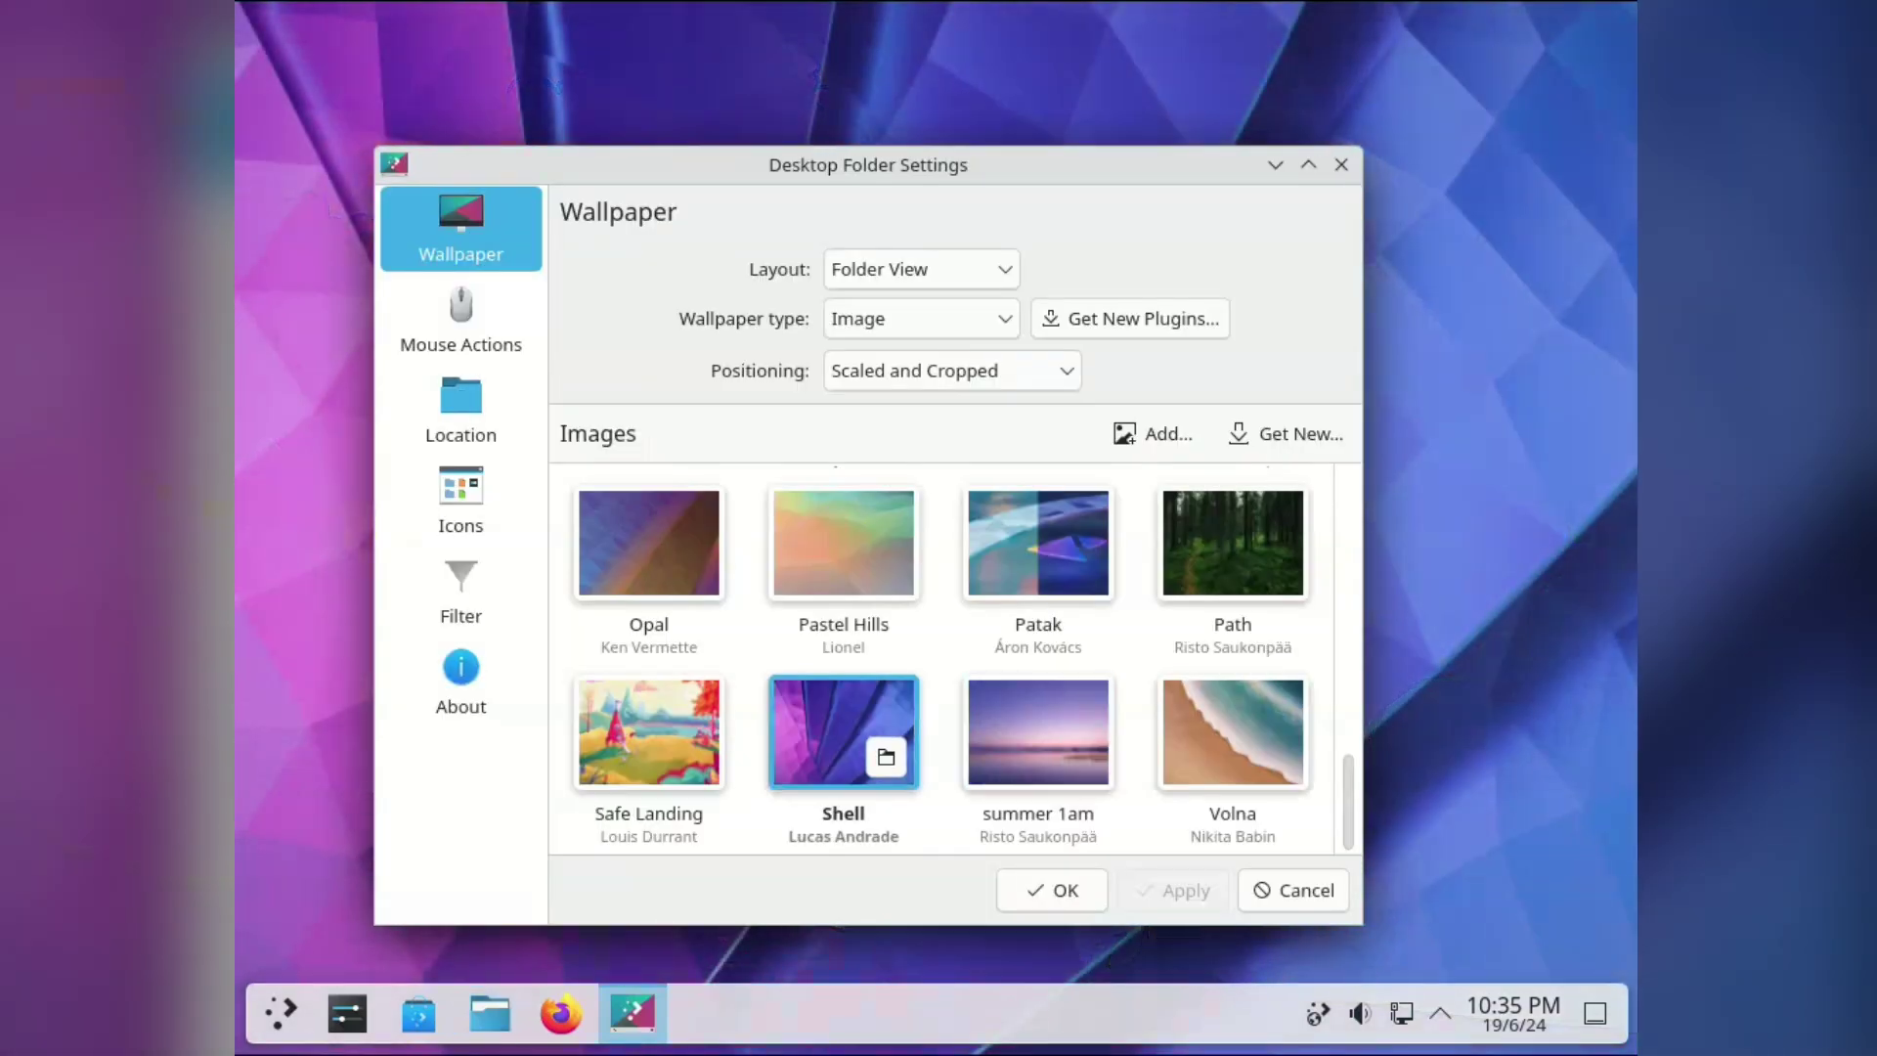
pyautogui.moveTo(867, 164); pyautogui.dragTo(886, 115)
# Step: Change the desktop wallpaper to Ice Cold and reposition the settings window
pyautogui.scroll(5, 1061, 674)
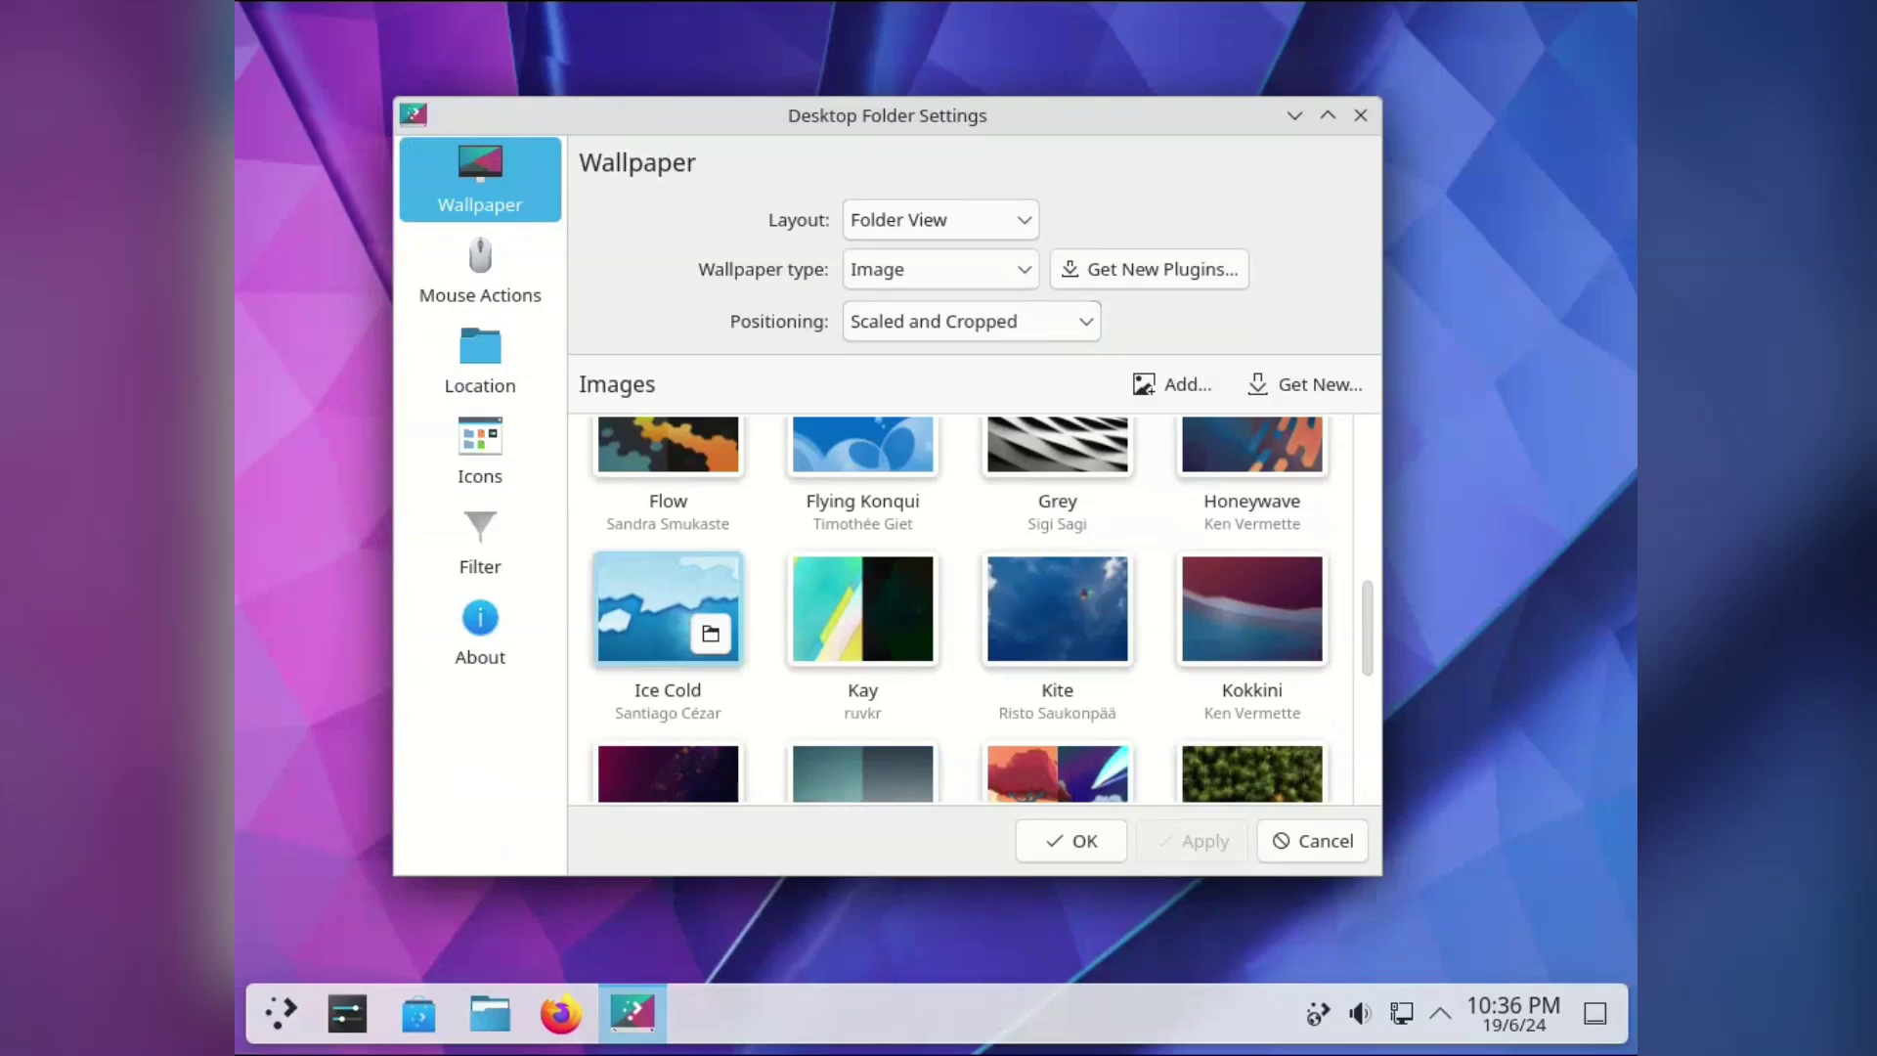
pyautogui.click(668, 608)
pyautogui.click(1193, 841)
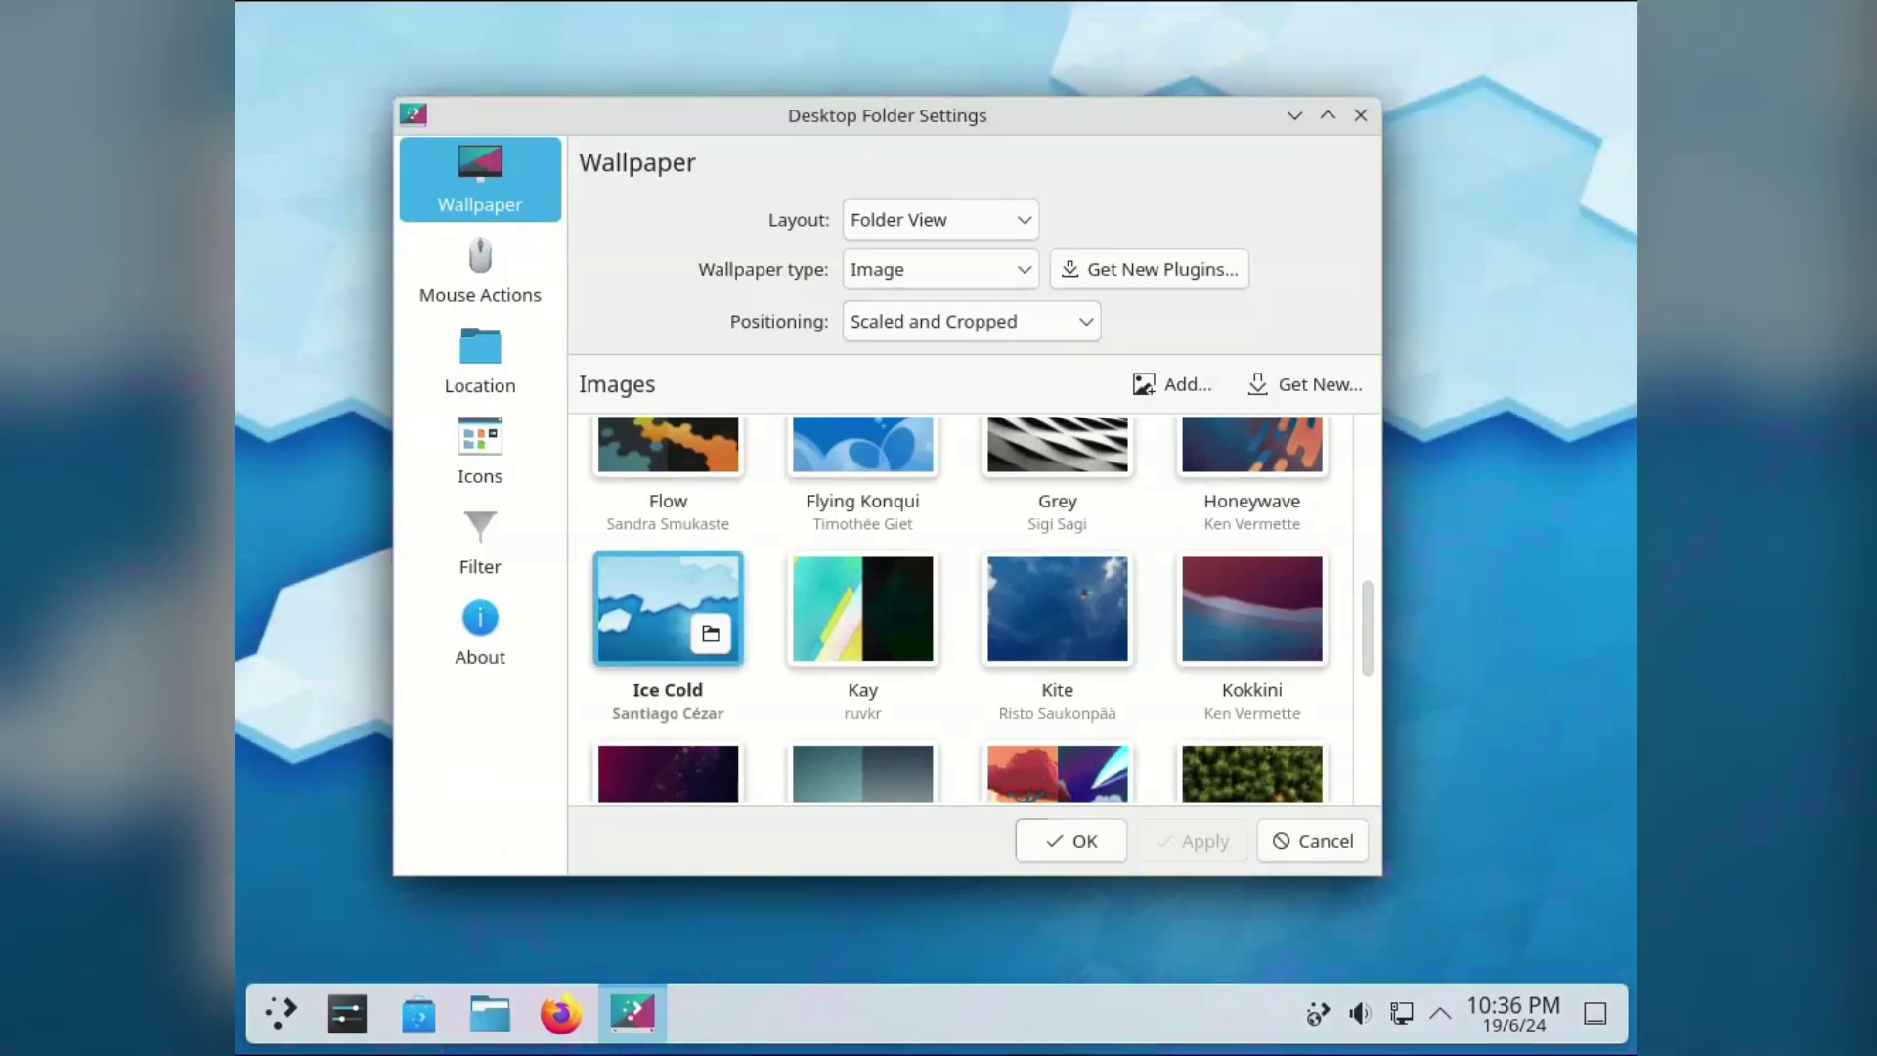
pyautogui.moveTo(888, 116); pyautogui.dragTo(947, 123)
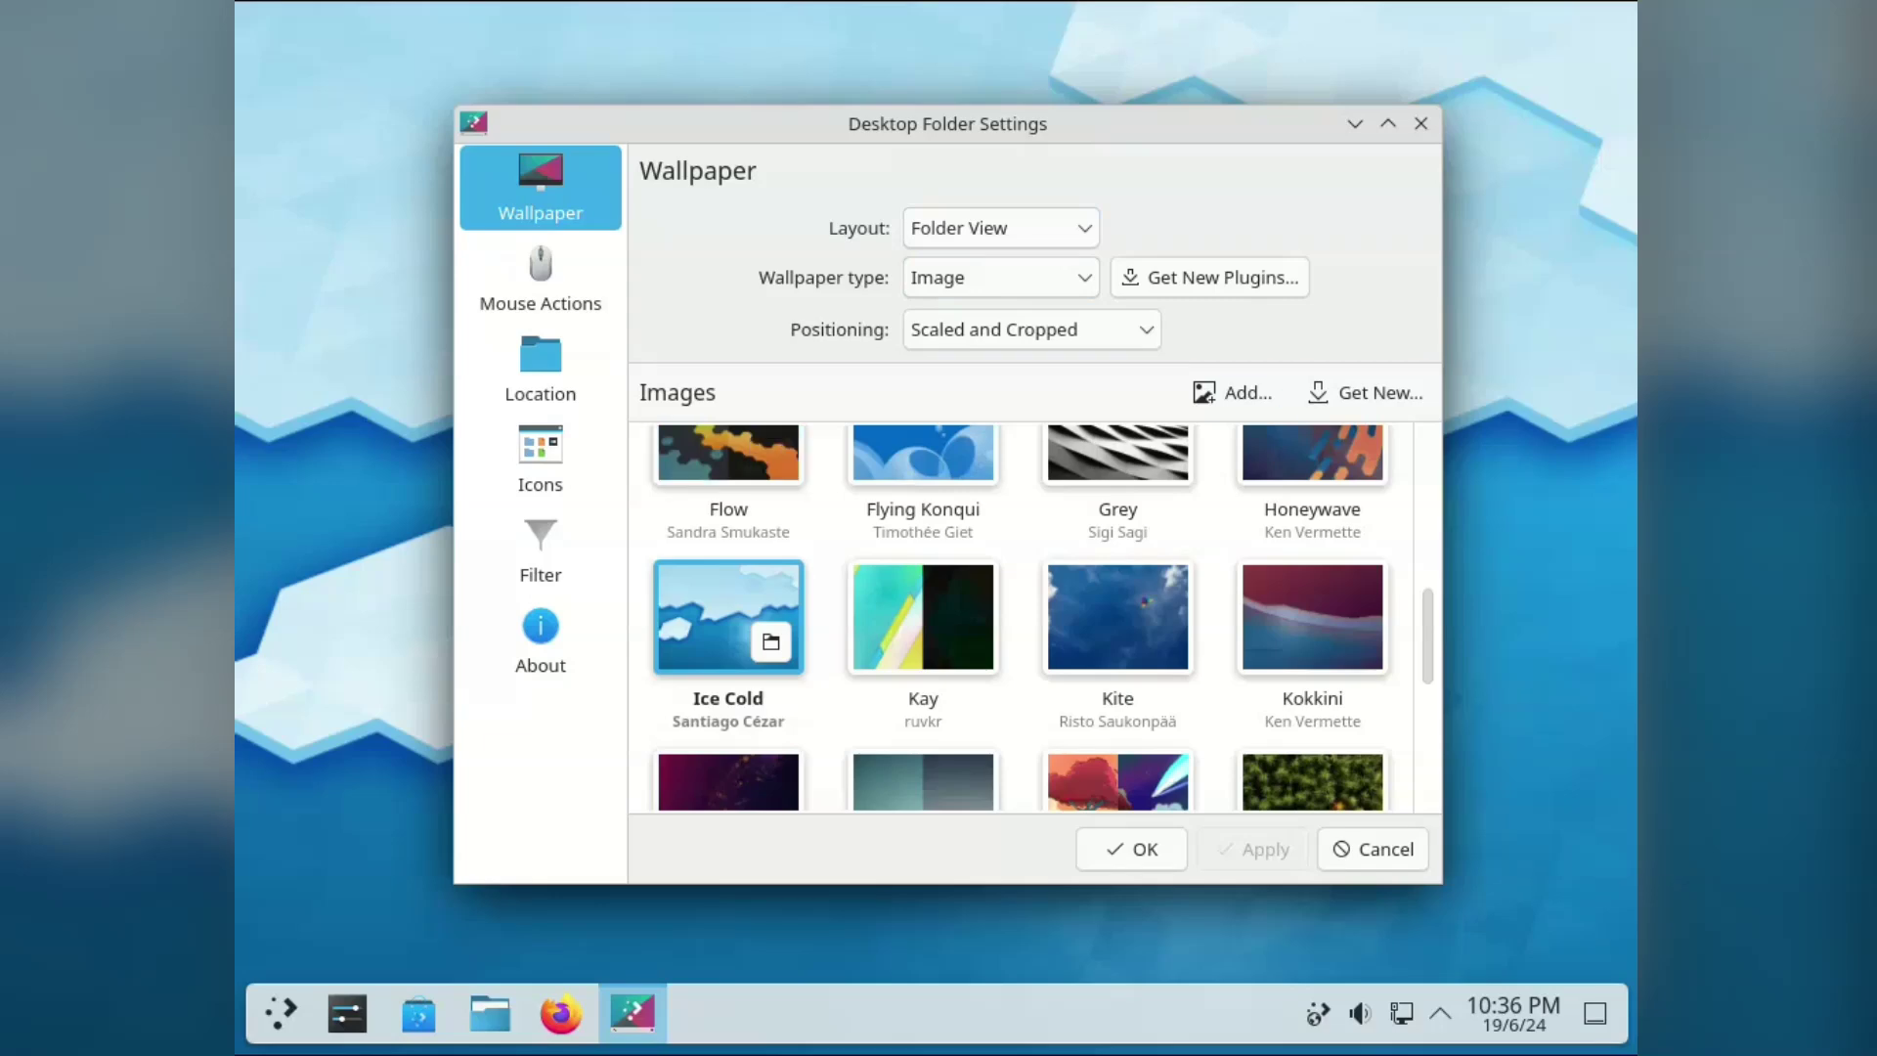
# Step: Add Reef.png from the Pictures folder to the wallpaper images, apply the change and locate Reef in the list
pyautogui.click(1231, 392)
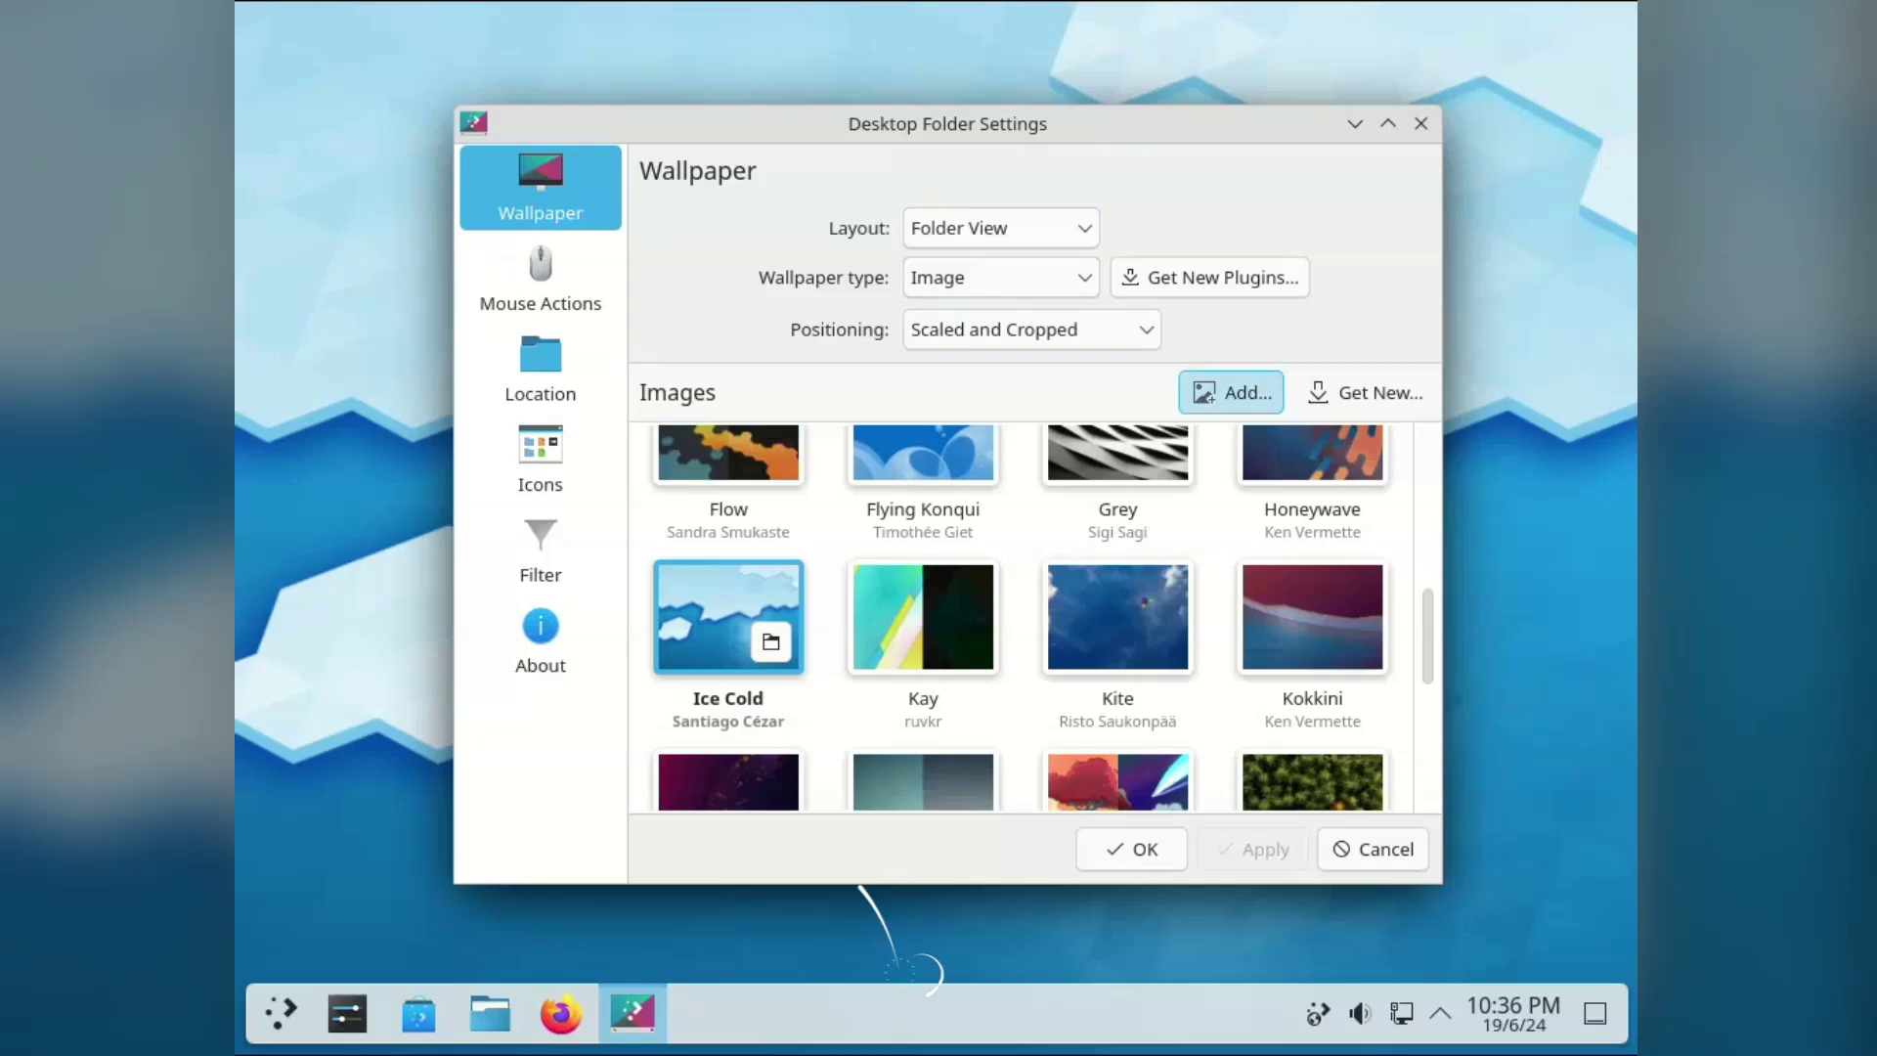
pyautogui.click(645, 319)
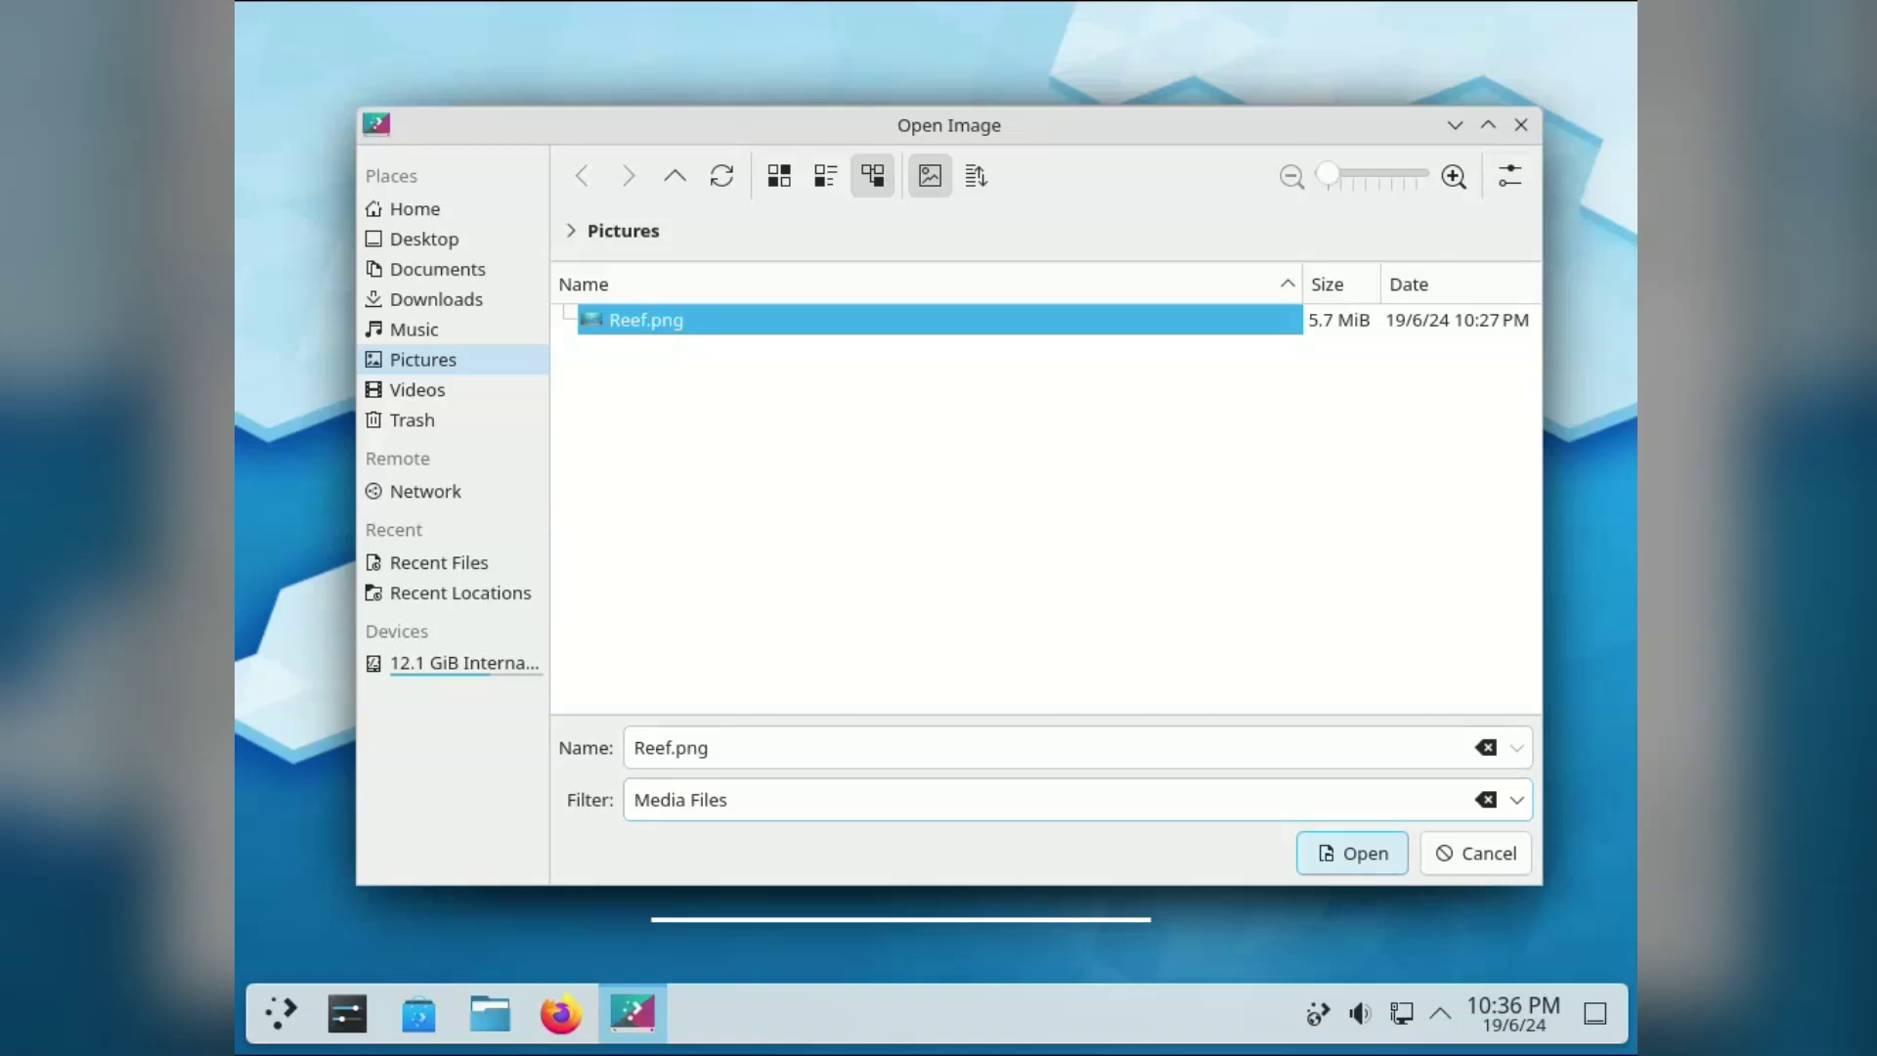
pyautogui.click(1351, 853)
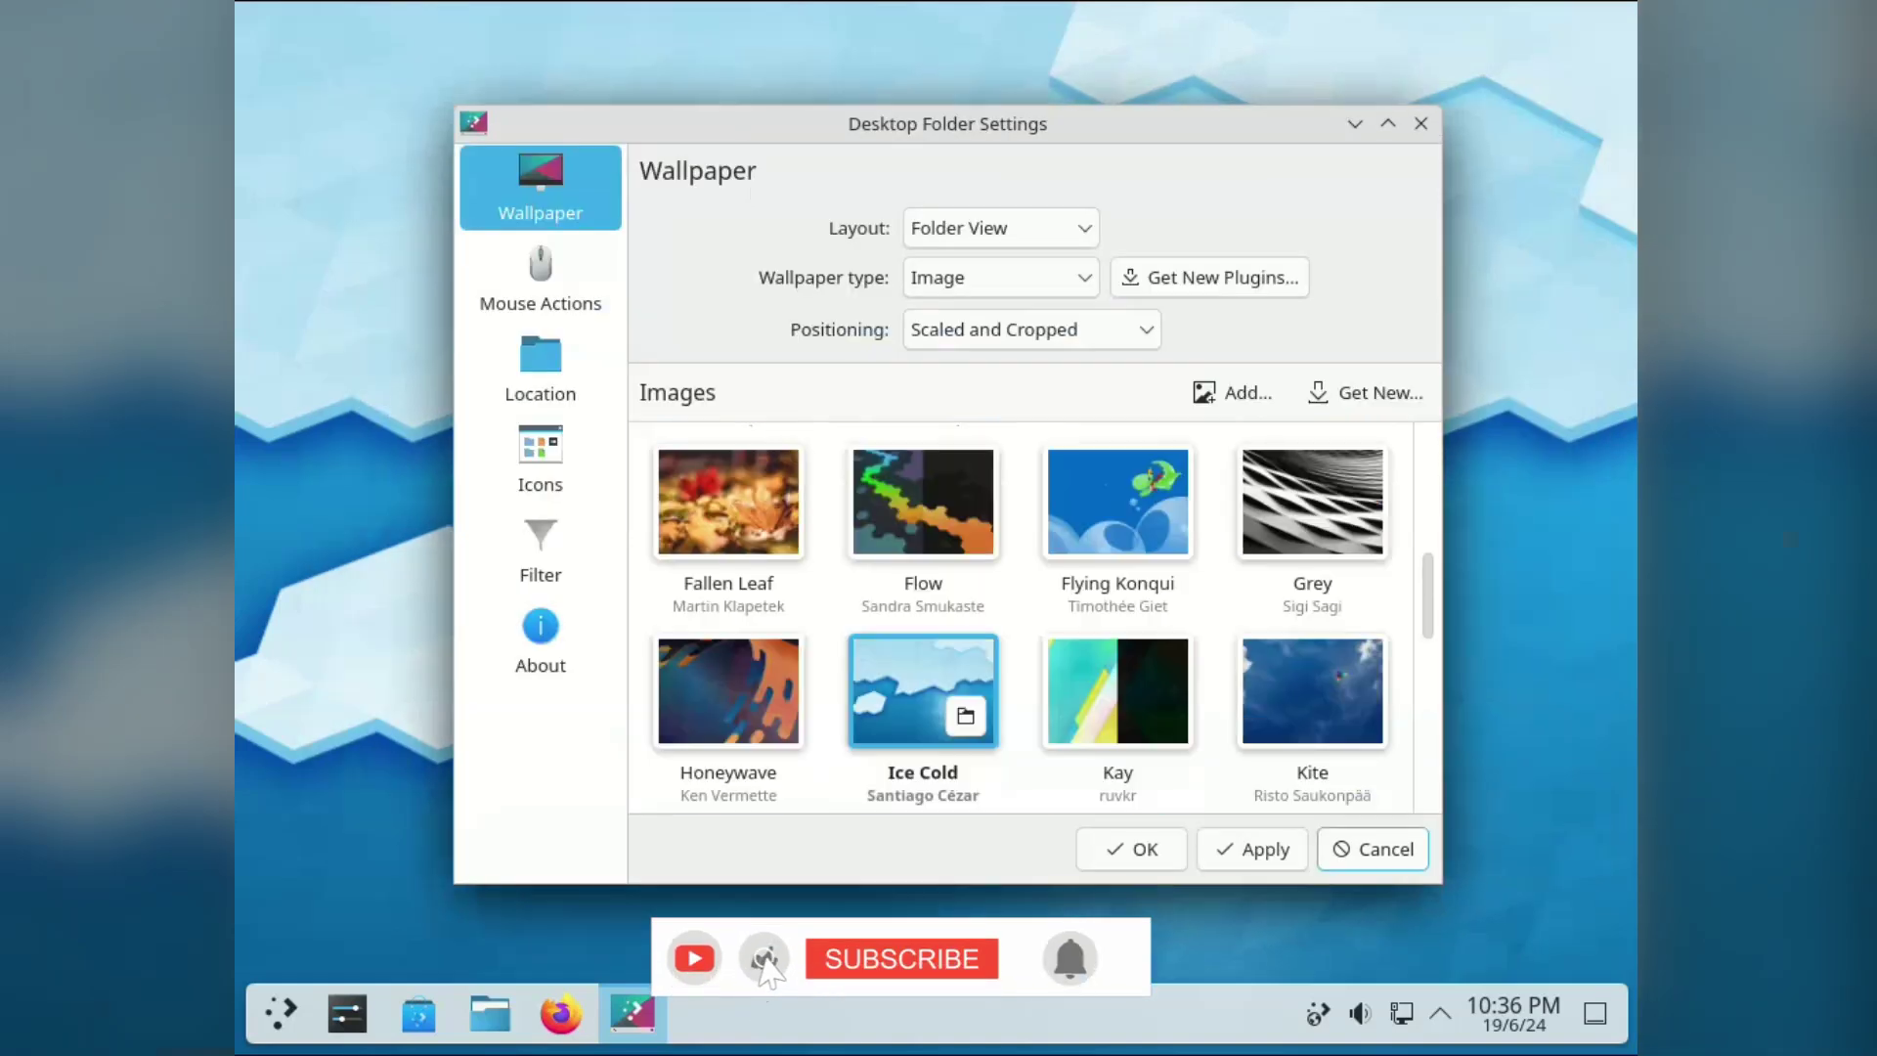
pyautogui.click(1251, 848)
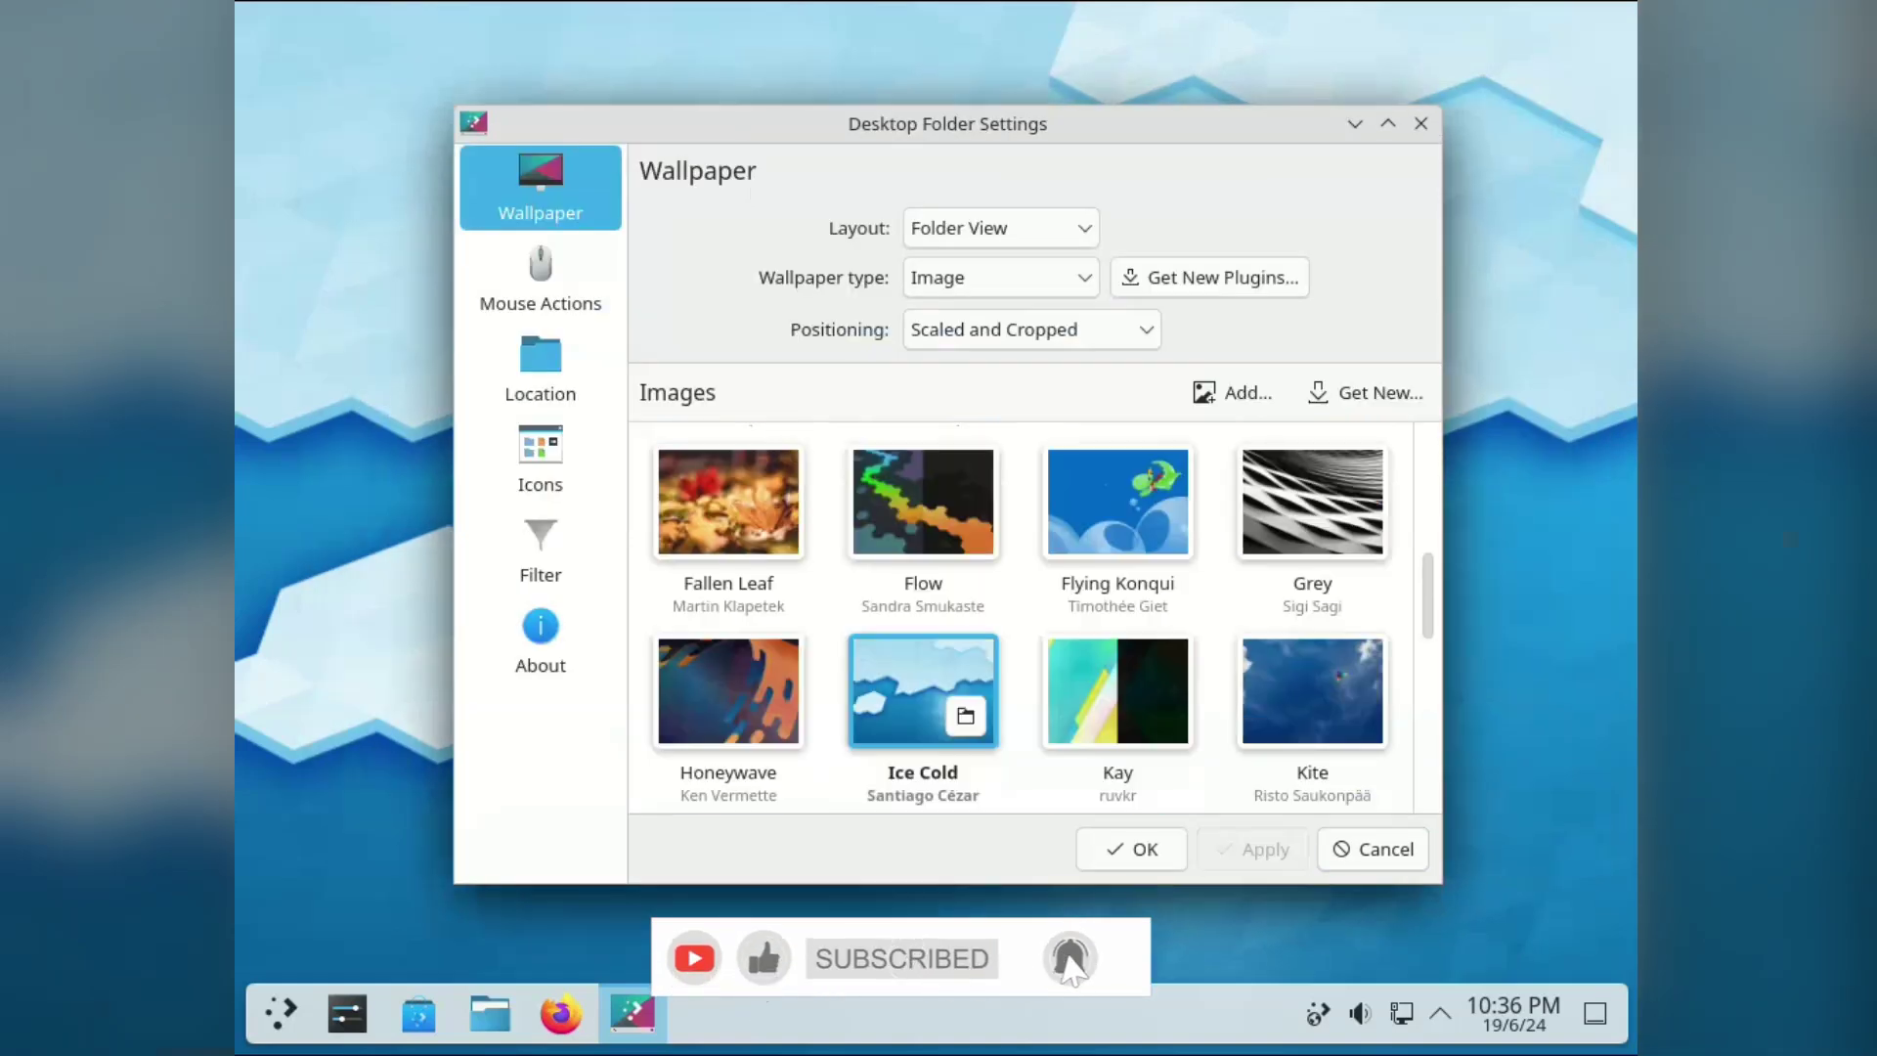
pyautogui.scroll(8, 1117, 684)
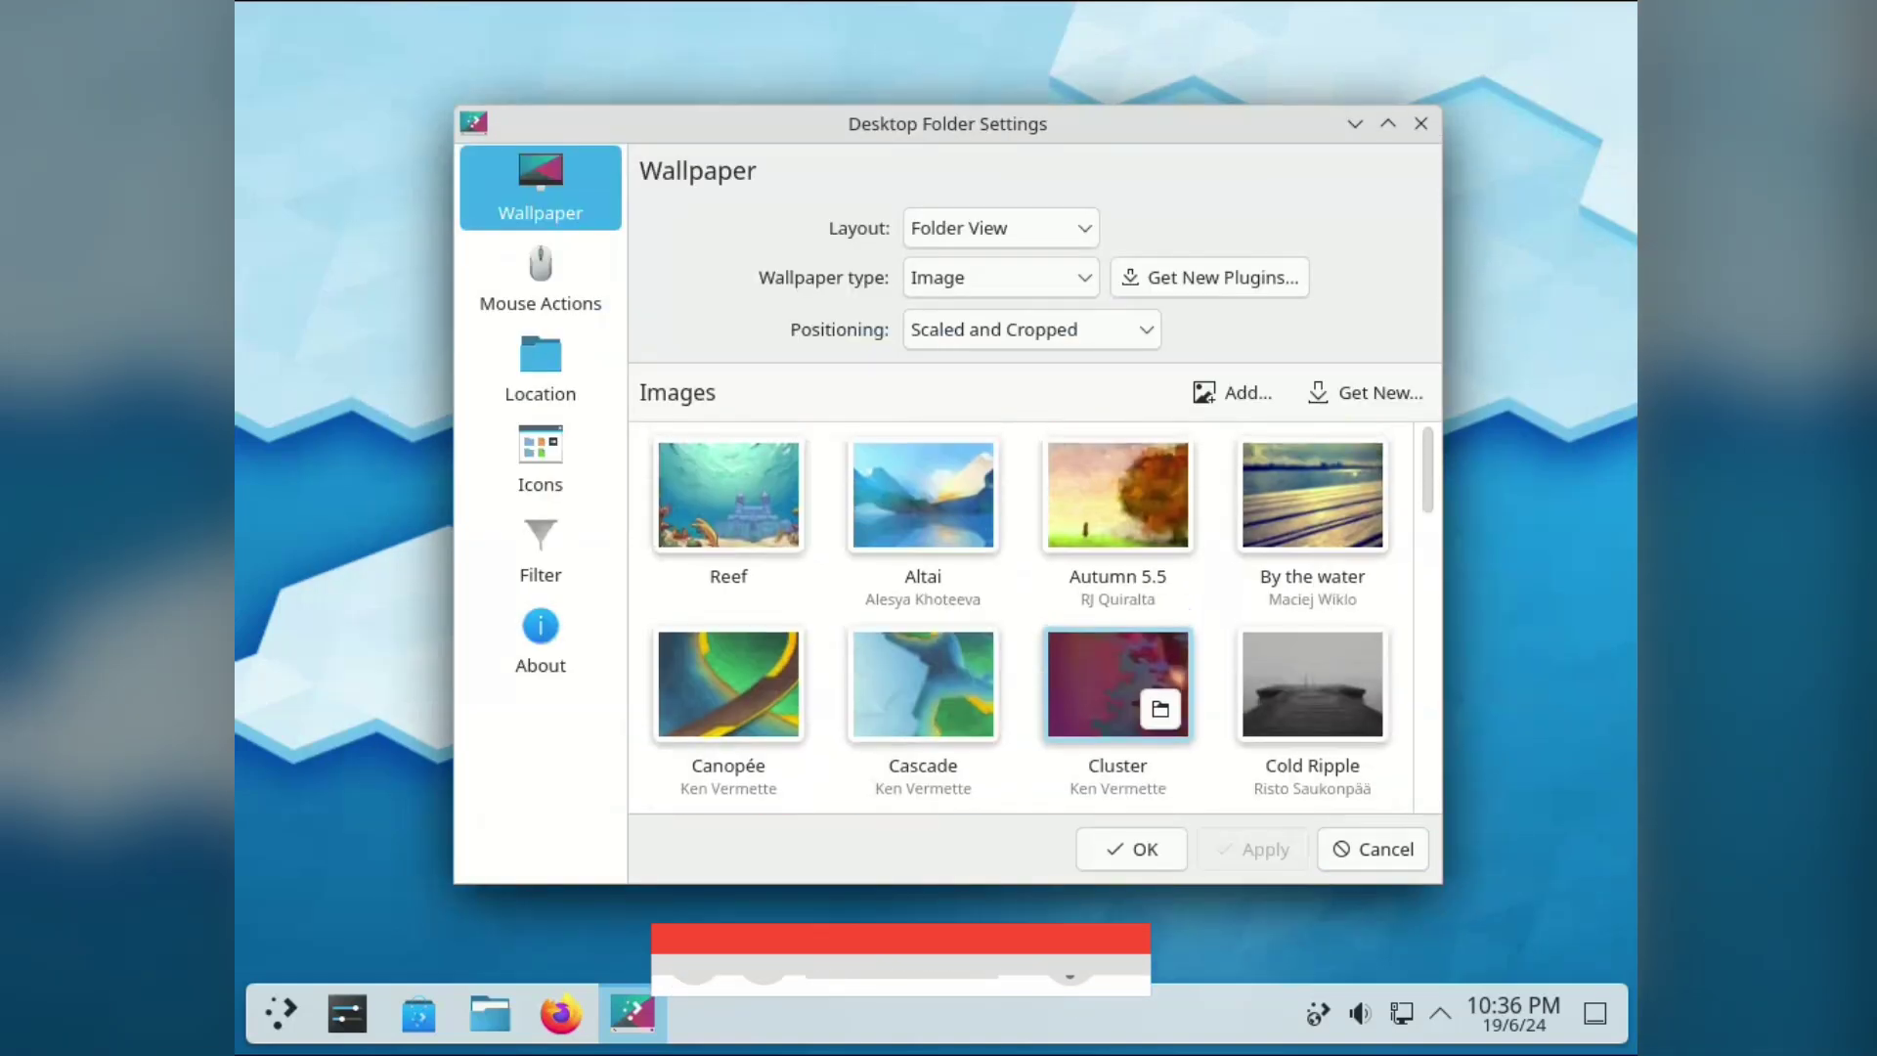